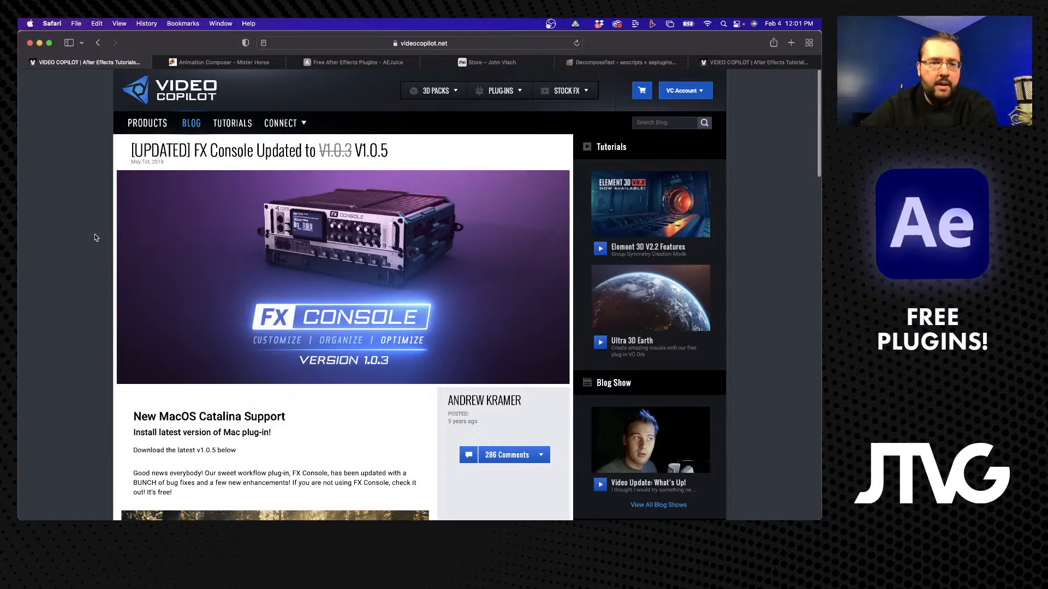
# Review the FX Console V1.0.5 page, including its fixes and enhancements notes and the plug-in download options.
pyautogui.scroll(-6, 109, 237)
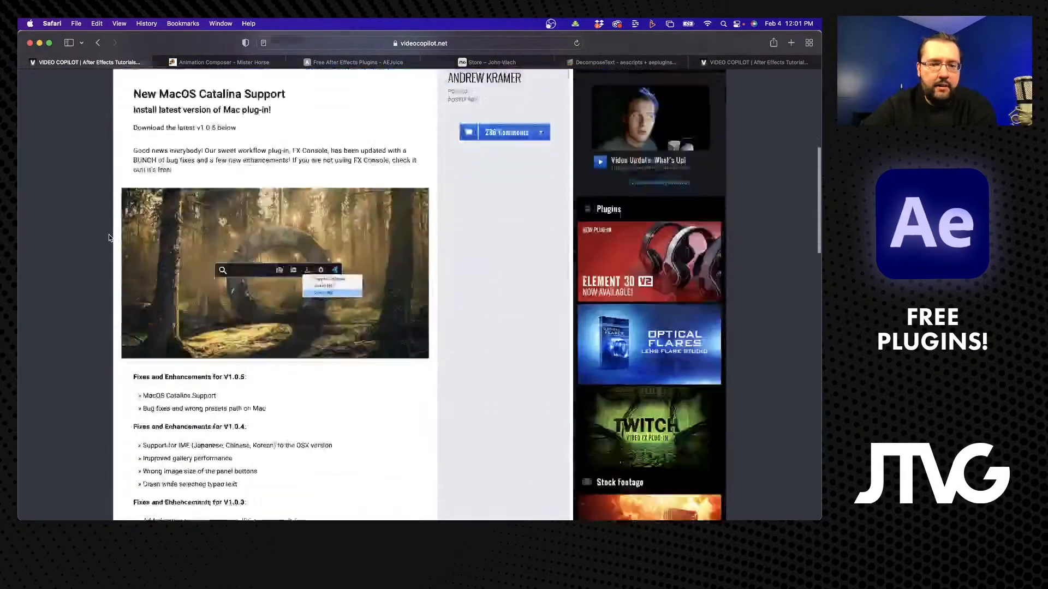
pyautogui.scroll(-10, 110, 237)
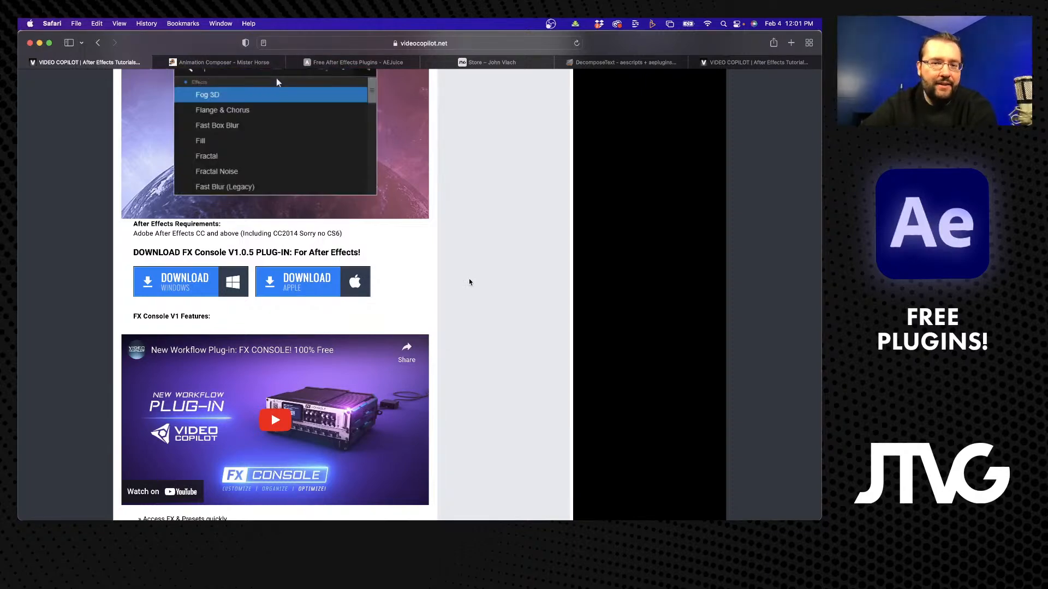
pyautogui.scroll(10, 469, 282)
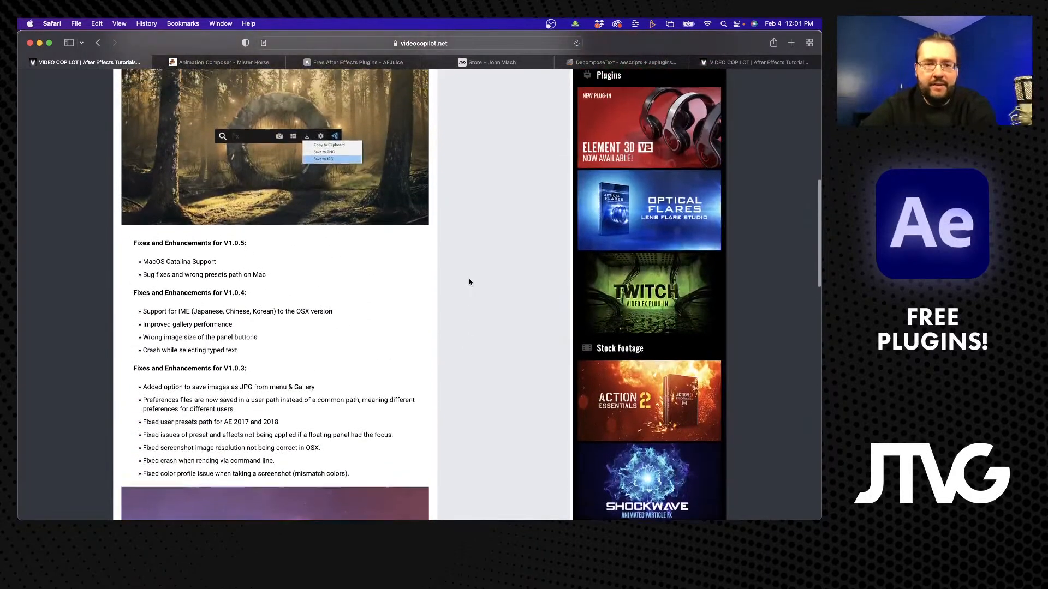
pyautogui.scroll(2, 469, 282)
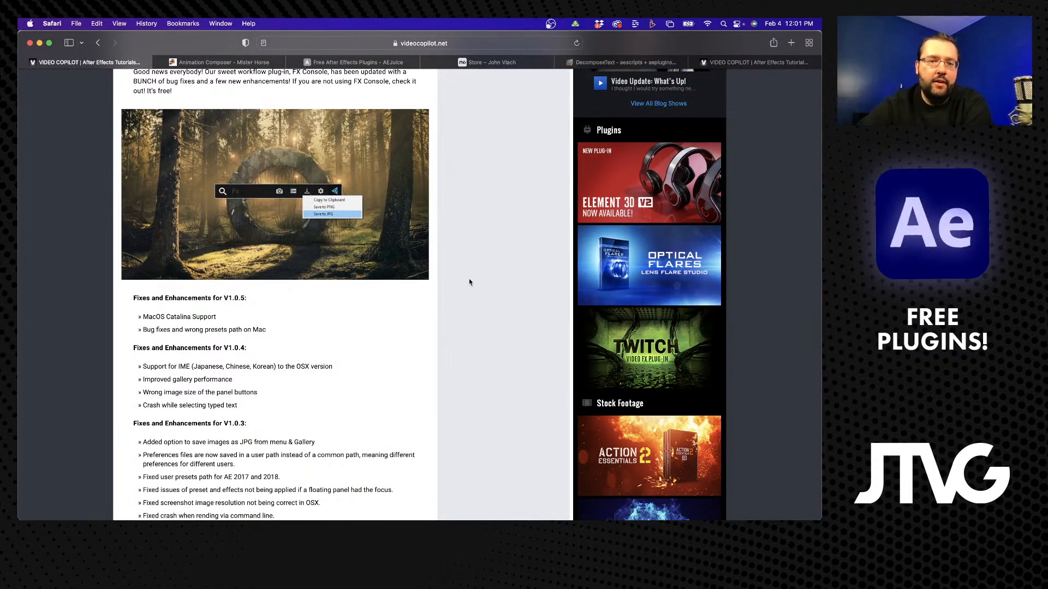
pyautogui.scroll(3, 470, 282)
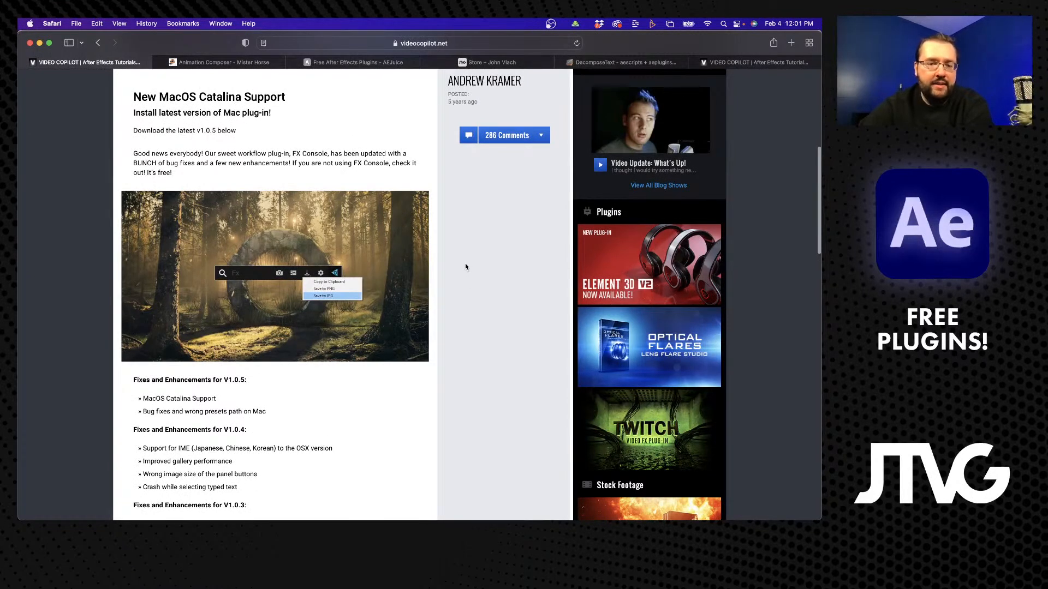
pyautogui.scroll(3, 465, 266)
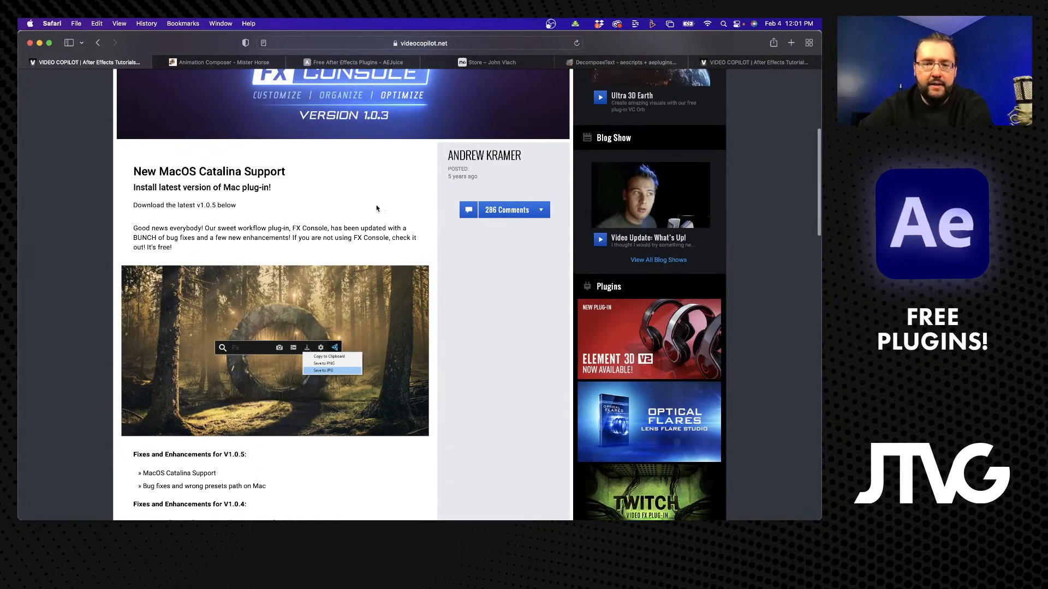
pyautogui.scroll(8, 376, 208)
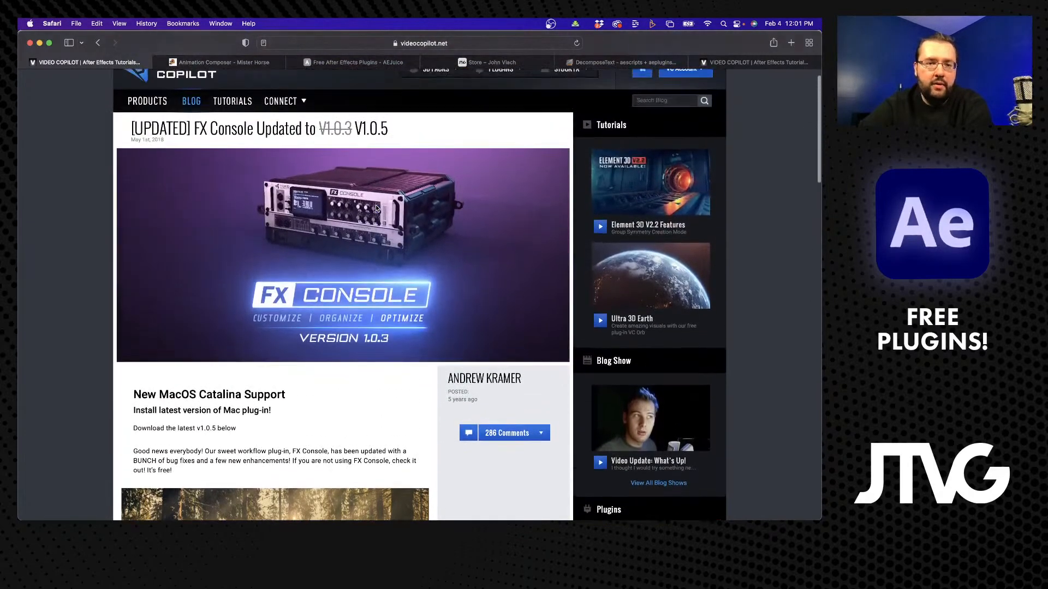
pyautogui.scroll(1, 376, 208)
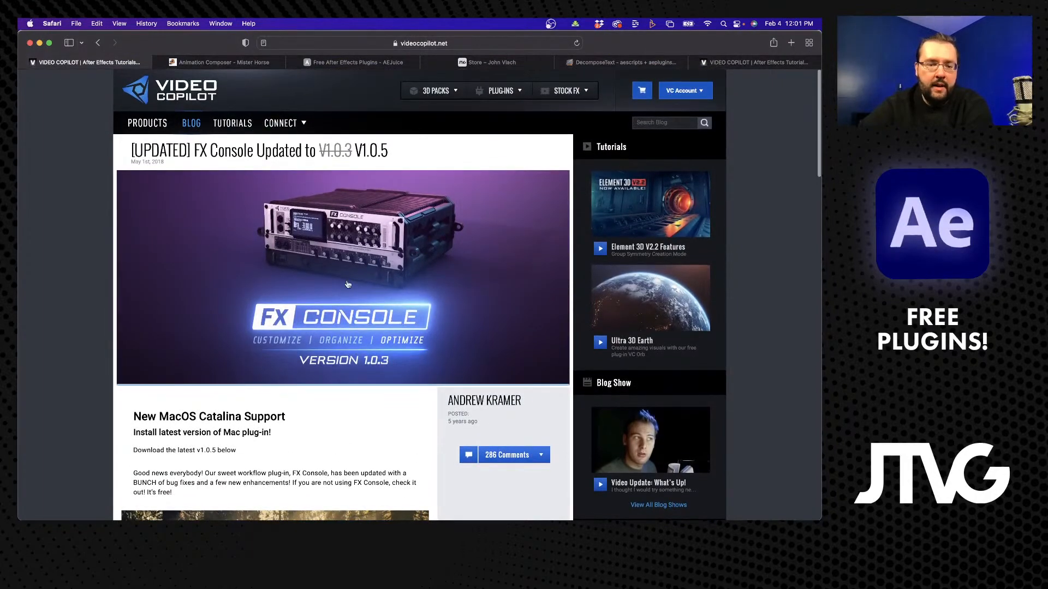
pyautogui.scroll(-8, 347, 284)
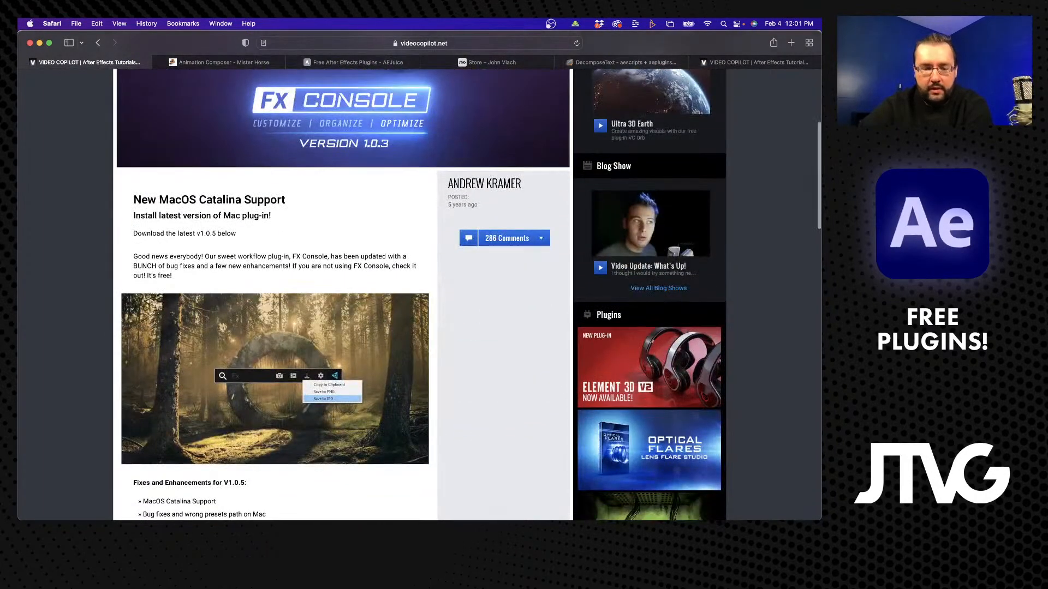
# Switch to After Effects, add JTVG LOGO - WHITE.png to the COMP composition and scale the layer to 40%.
pyautogui.click(425, 503)
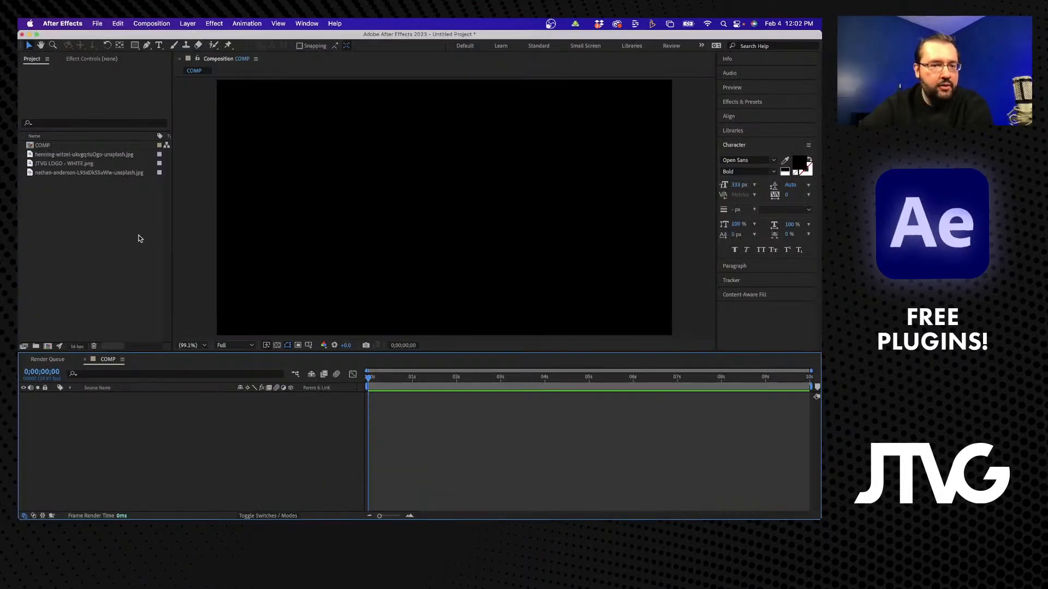
pyautogui.moveTo(64, 162); pyautogui.dragTo(106, 421)
pyautogui.write('s')
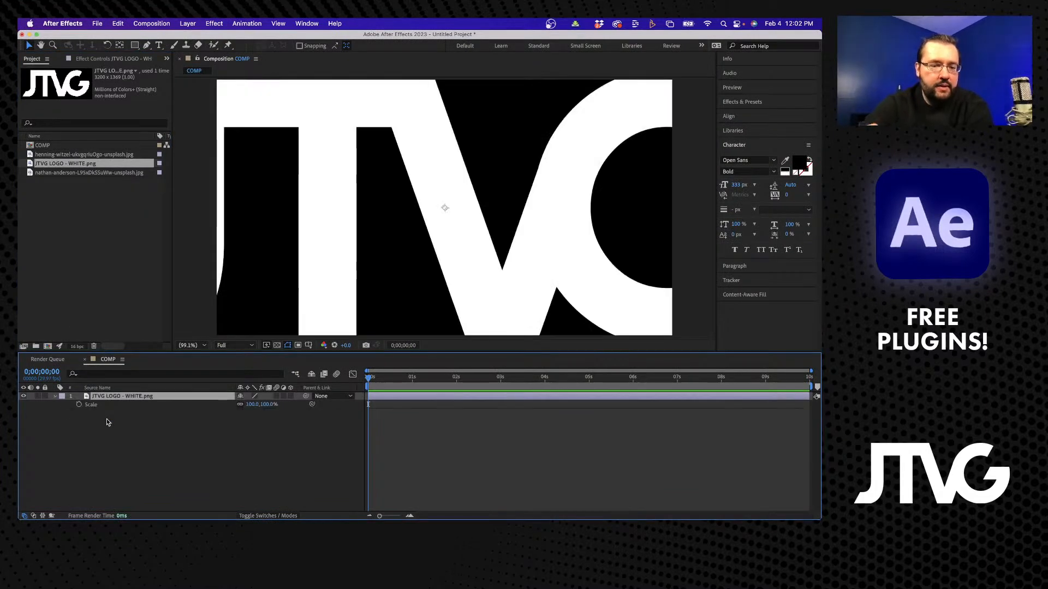
pyautogui.write('40')
pyautogui.press('Return')
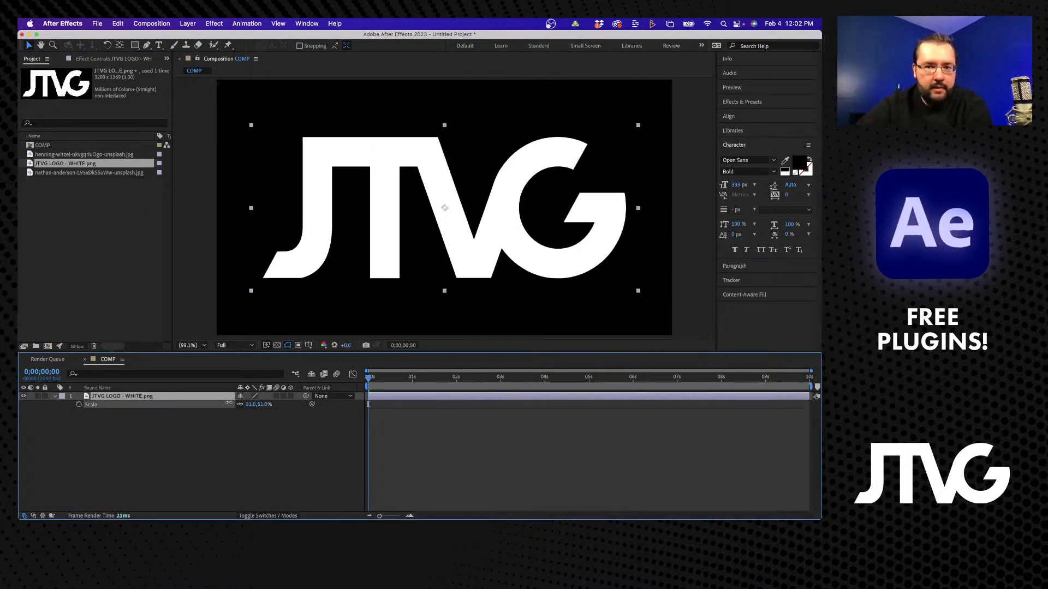
pyautogui.click(162, 423)
pyautogui.click(132, 396)
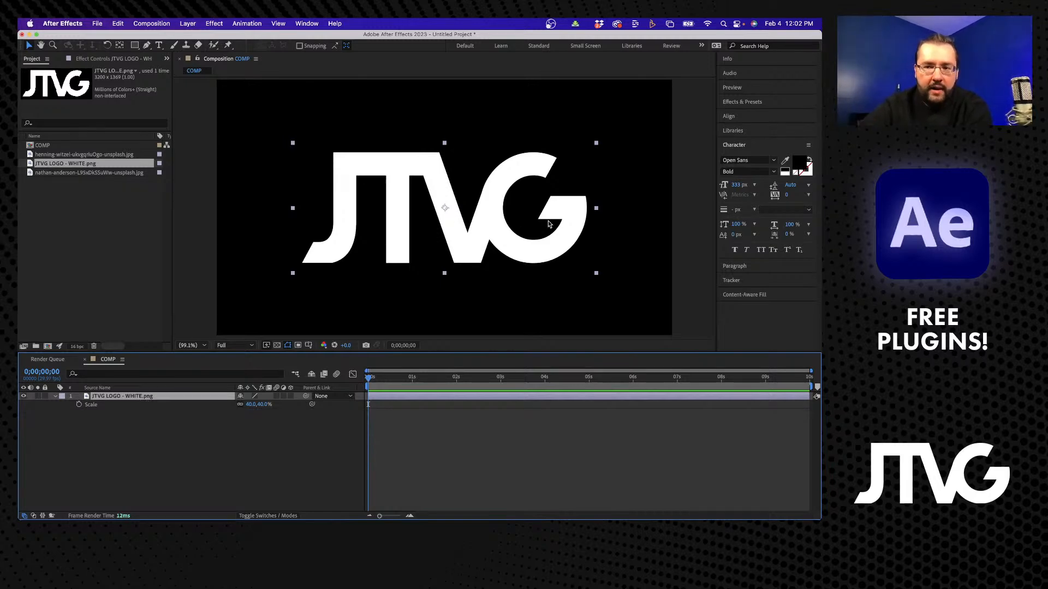
# Search the effects library for "fill", try the Fill effect on the logo layer and remove it again.
pyautogui.click(770, 103)
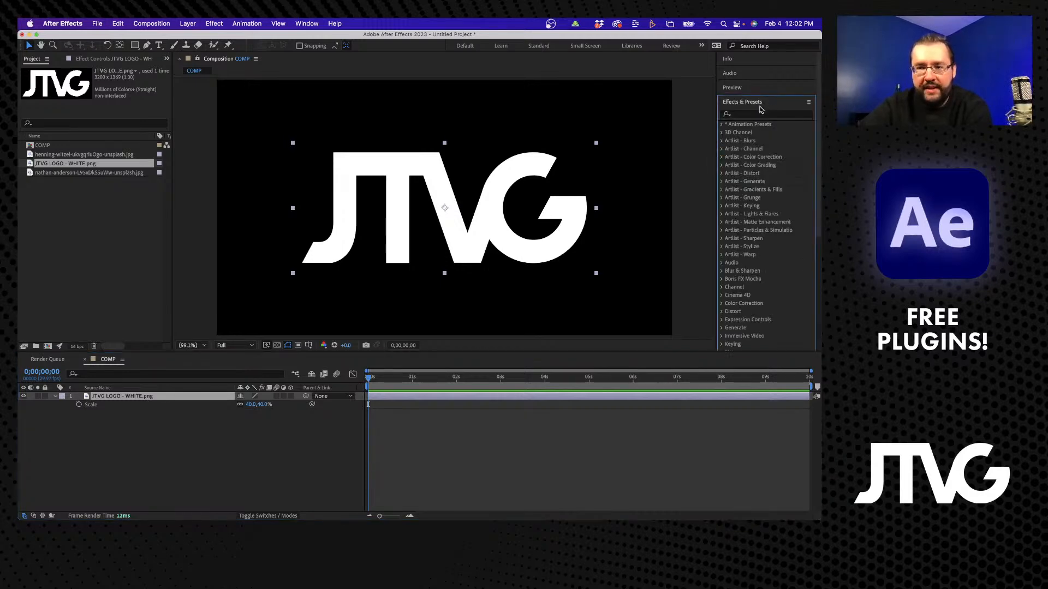
pyautogui.click(762, 113)
pyautogui.write('fill')
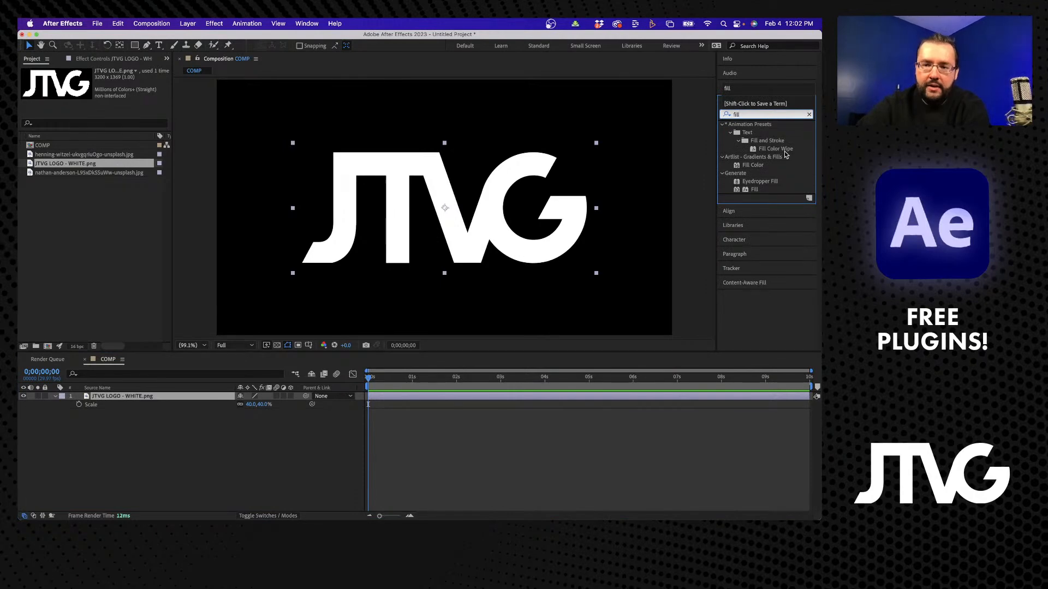
pyautogui.click(750, 189)
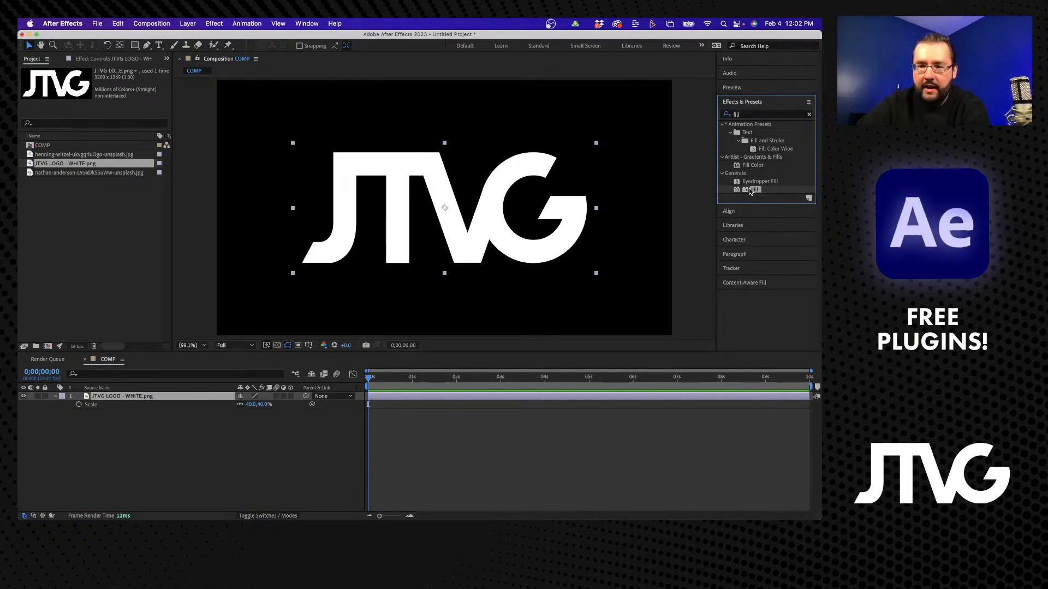
pyautogui.doubleClick(748, 187)
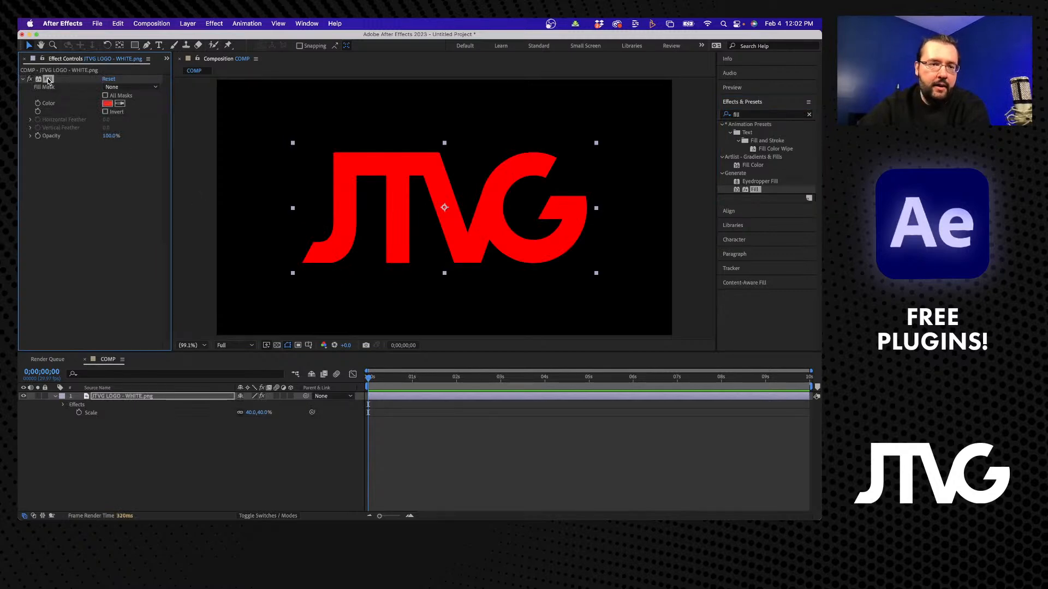
pyautogui.press('Delete')
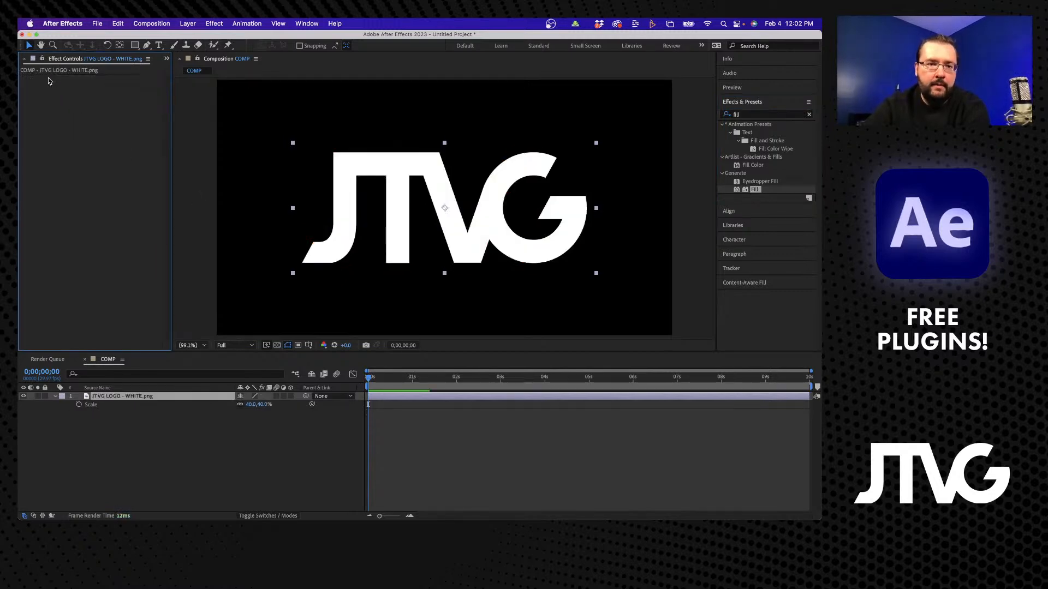
# Apply Fill from the Generate effects category to the logo layer, remove it and deselect the layer.
pyautogui.click(214, 23)
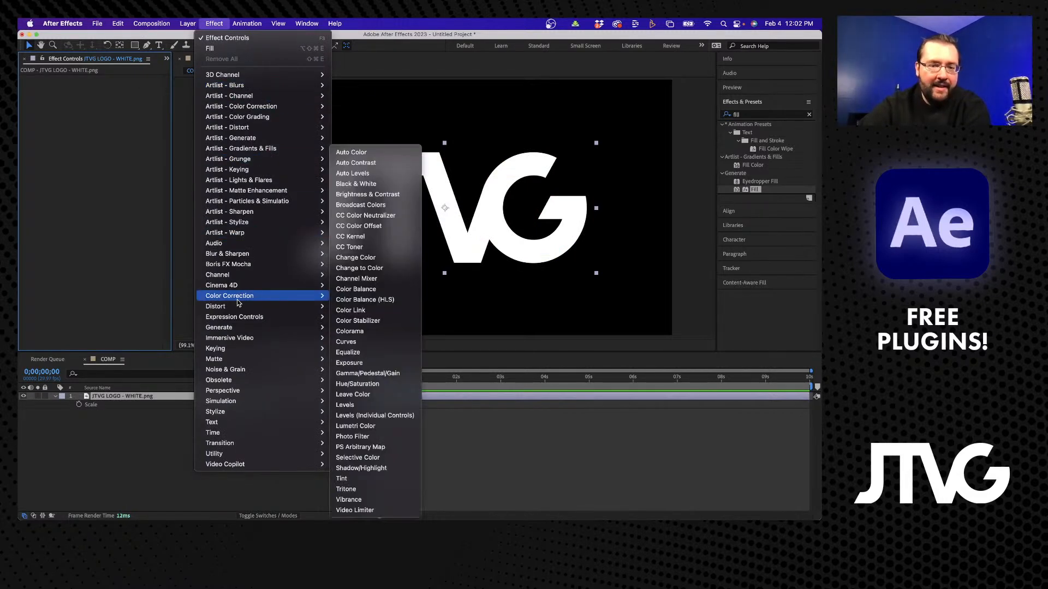
pyautogui.moveTo(235, 269)
pyautogui.moveTo(249, 368)
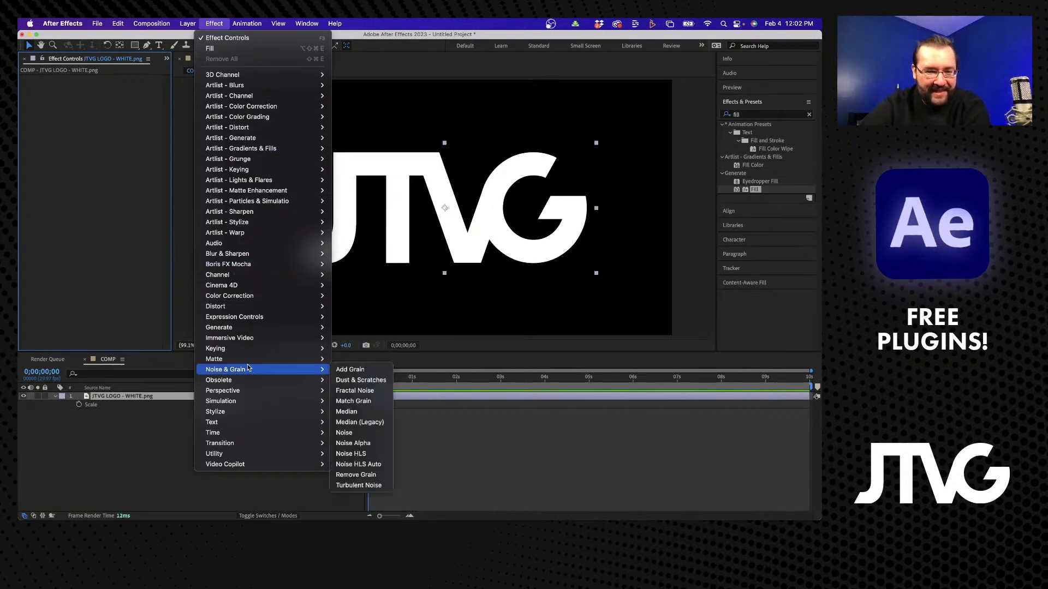
pyautogui.moveTo(252, 310)
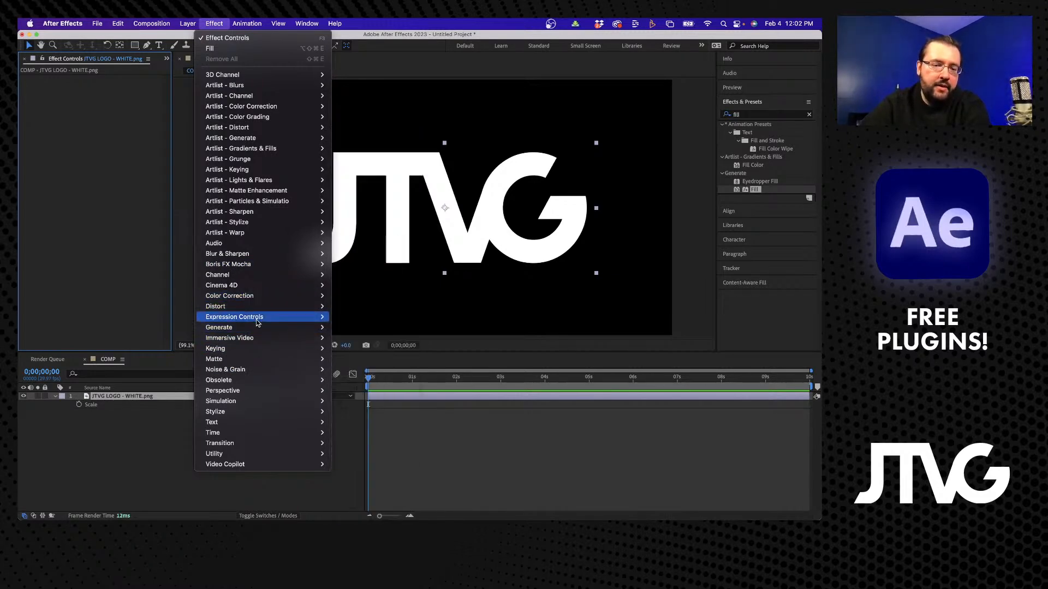
pyautogui.moveTo(245, 328)
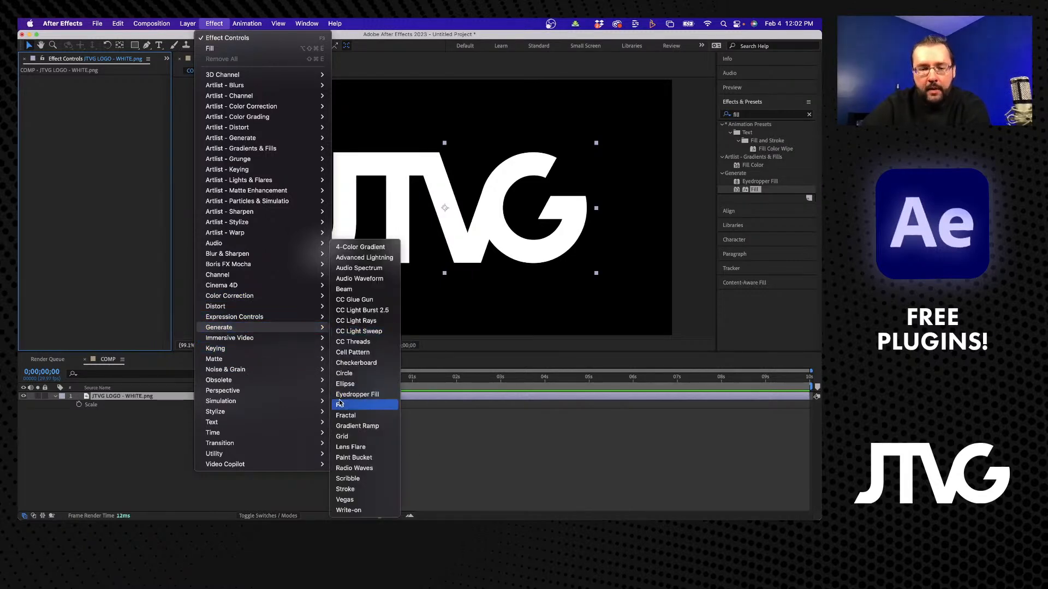
pyautogui.click(359, 409)
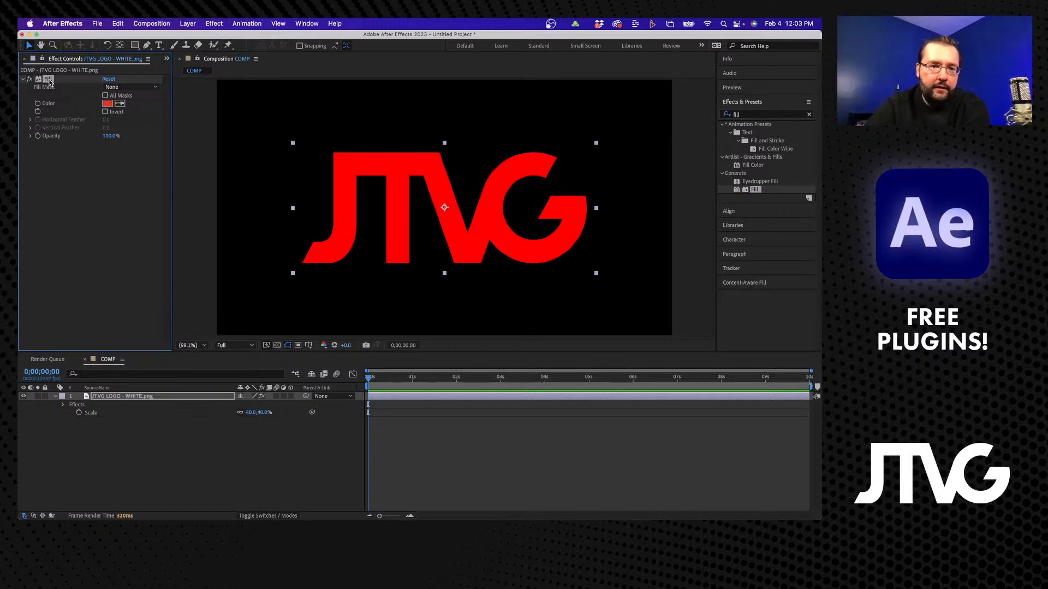
pyautogui.press('Delete')
pyautogui.click(179, 460)
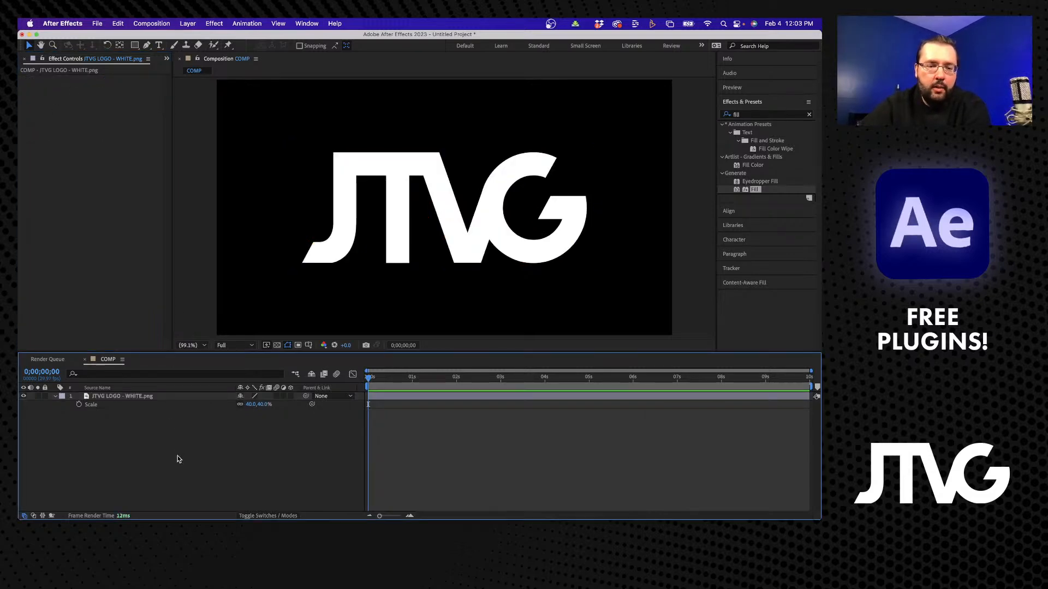
# Find "fill" with the FX Console search, apply the Fill effect to the logo layer and delete the effect.
pyautogui.click(131, 397)
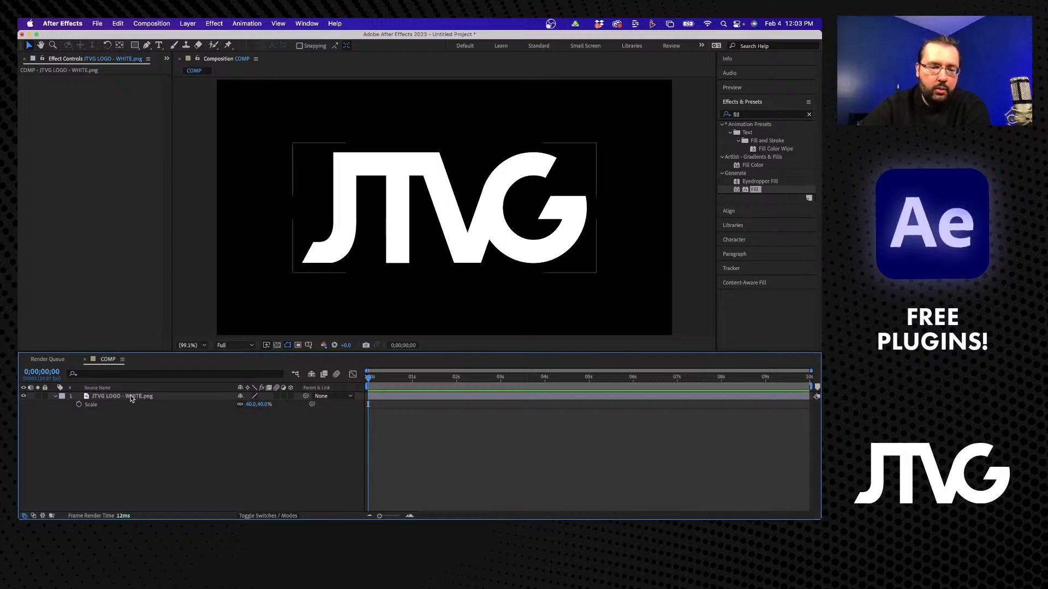
pyautogui.click(137, 395)
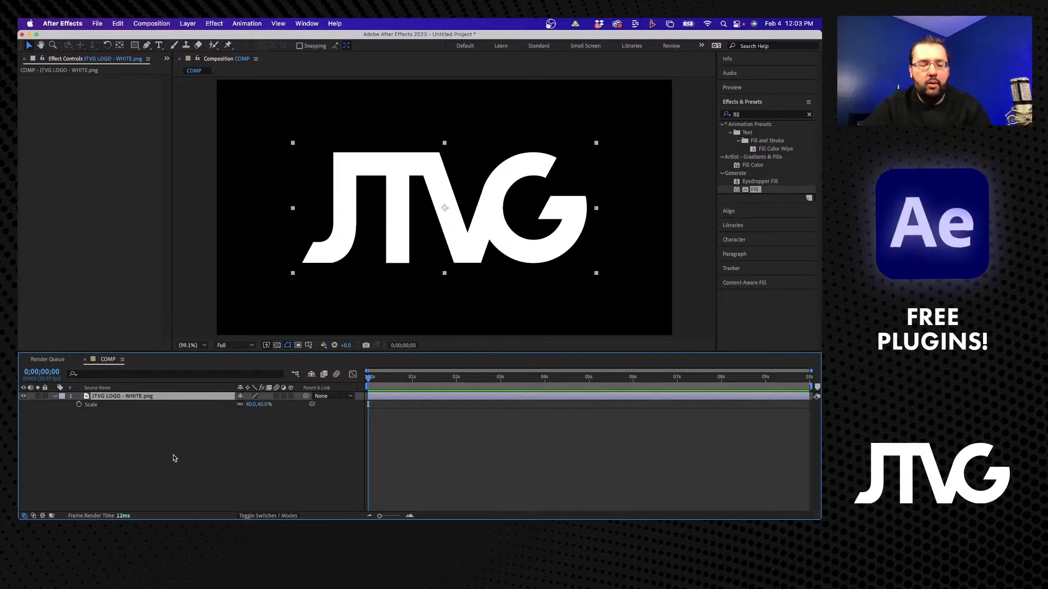
pyautogui.hotkey('ctrl', 'space')
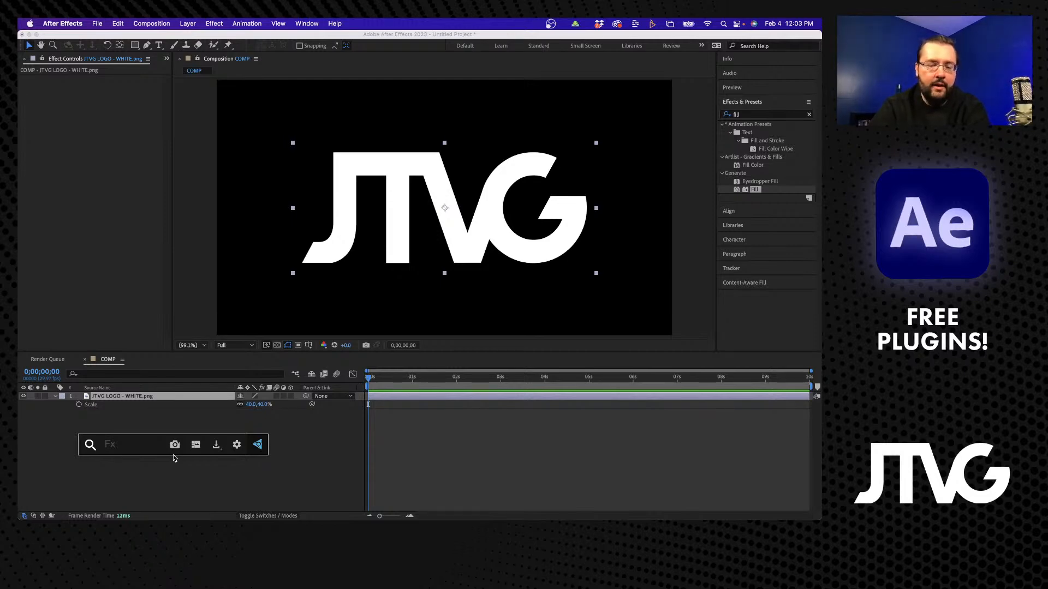
pyautogui.write('fill')
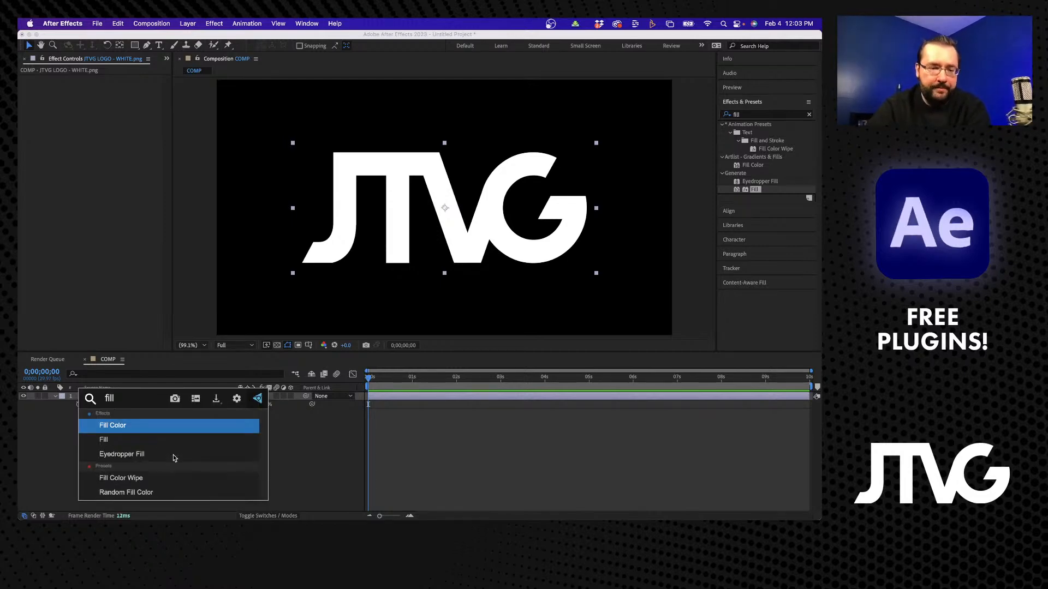
pyautogui.click(152, 439)
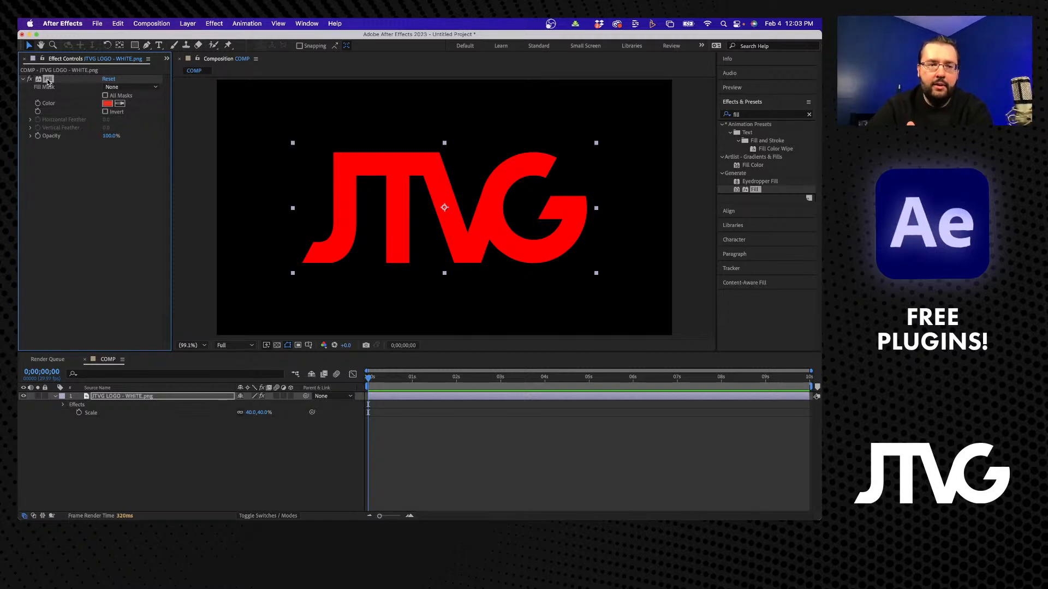
pyautogui.press('Delete')
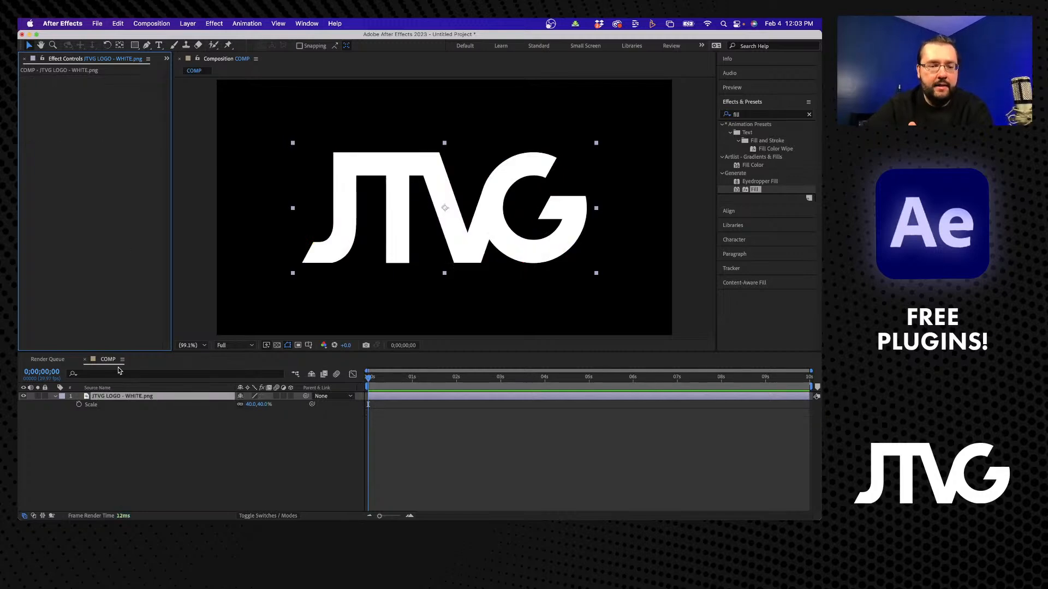
# Open the FX Console settings and move the dialog slightly lower over the composition view.
pyautogui.hotkey('ctrl', 'space')
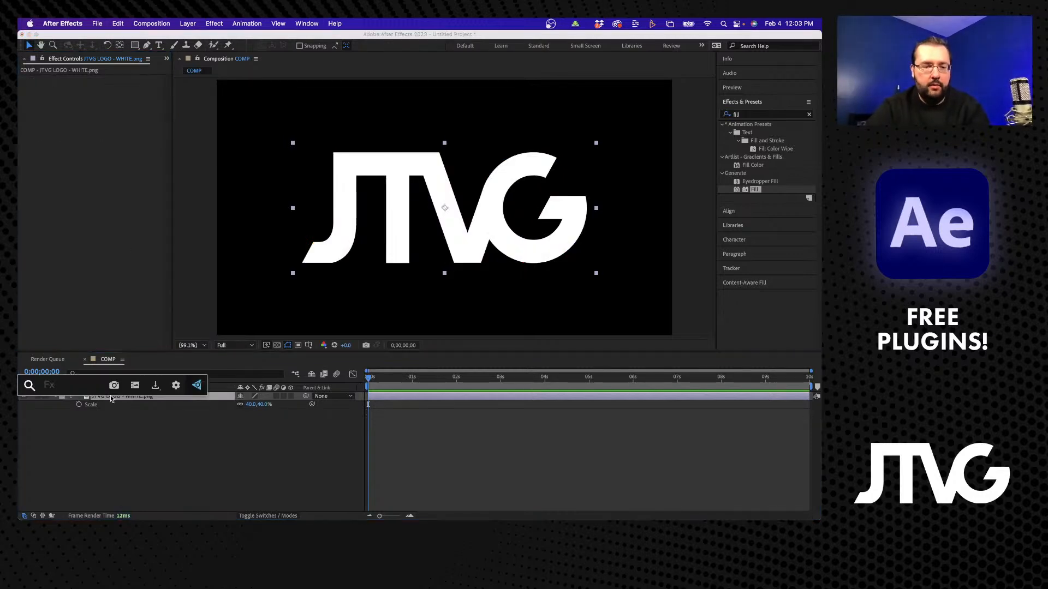
pyautogui.click(177, 385)
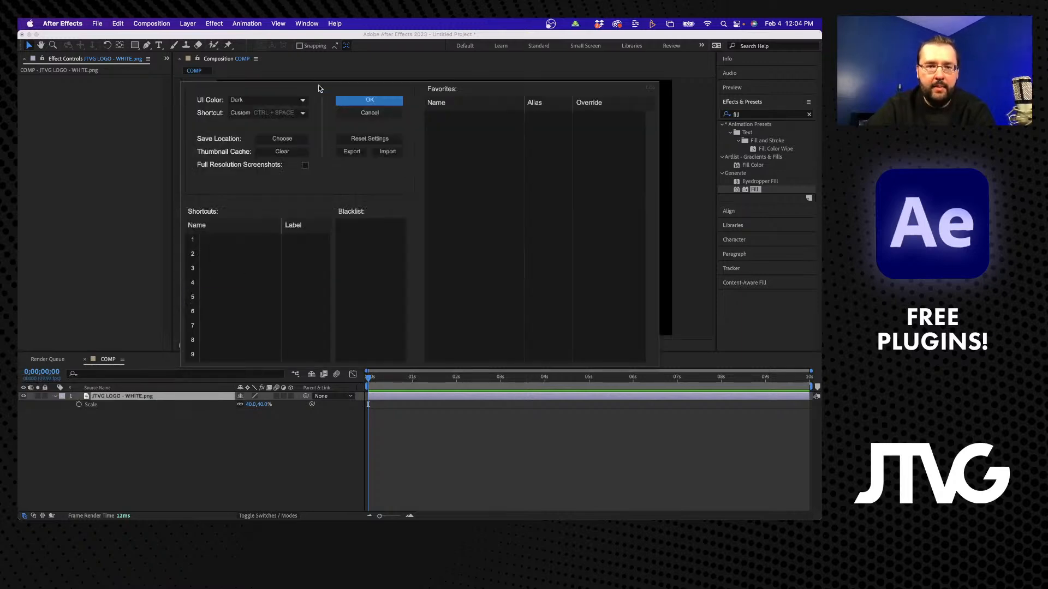
pyautogui.moveTo(299, 90); pyautogui.dragTo(322, 132)
# Try the Light UI color in the FX Console settings and restore it to Dark.
pyautogui.click(298, 142)
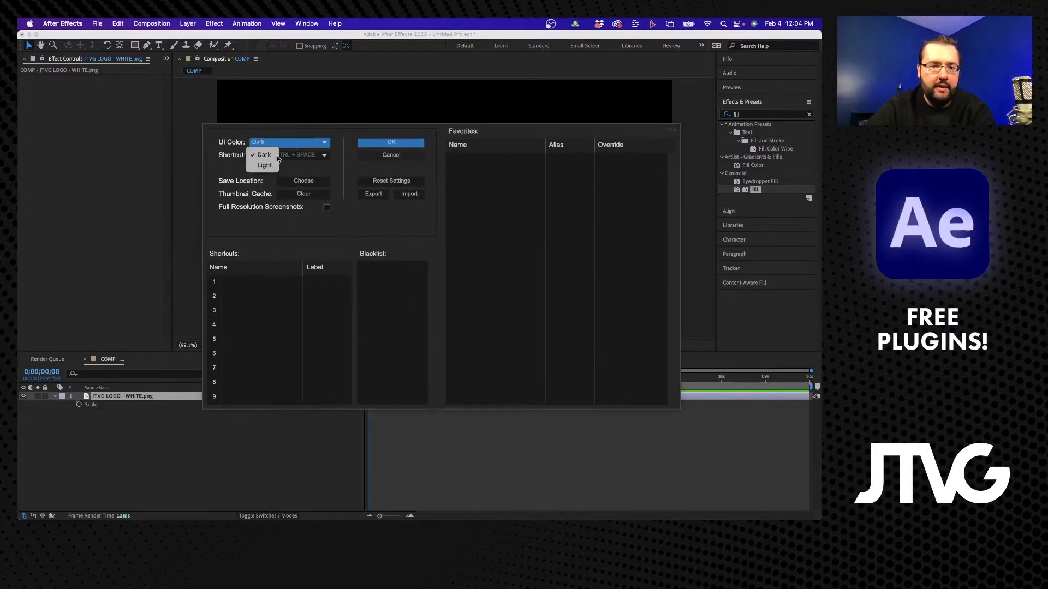
pyautogui.click(268, 164)
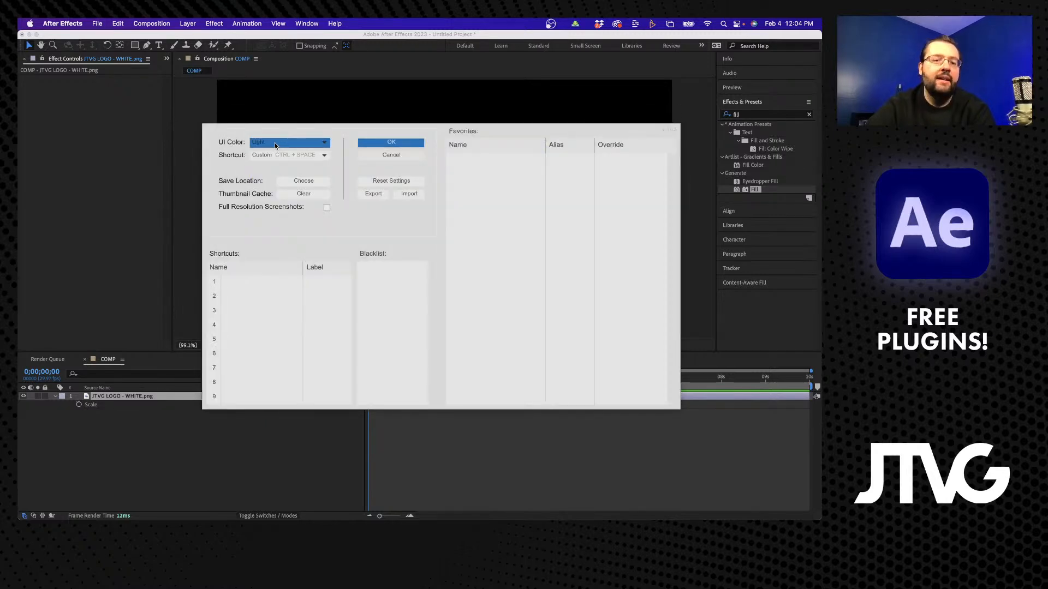
pyautogui.click(276, 143)
pyautogui.click(265, 155)
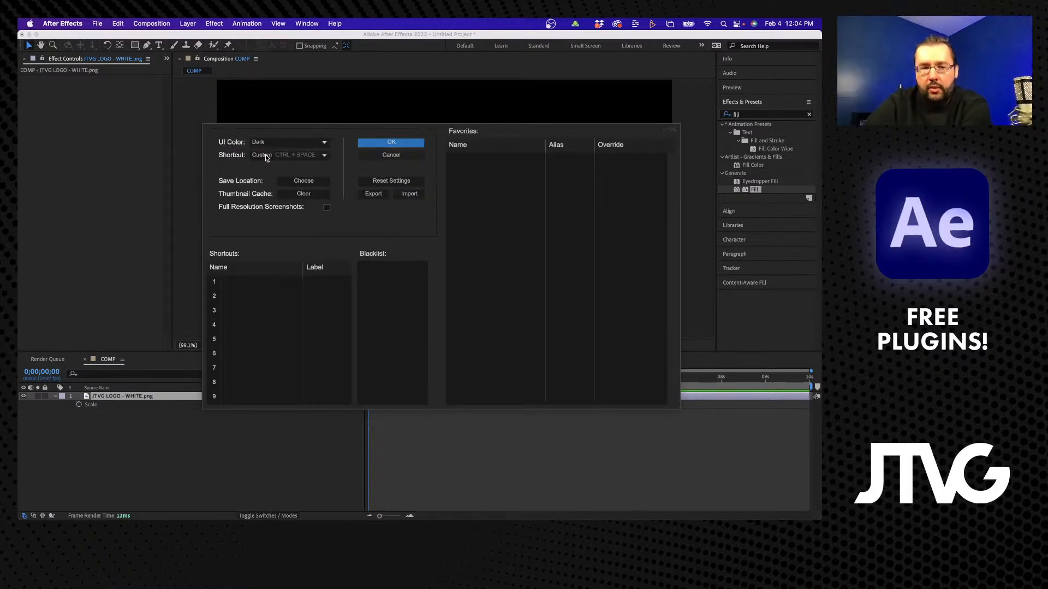
# Look at the FX Console shortcut choices and the Custom Shortcut Key options, and close them without changing the combination.
pyautogui.click(265, 155)
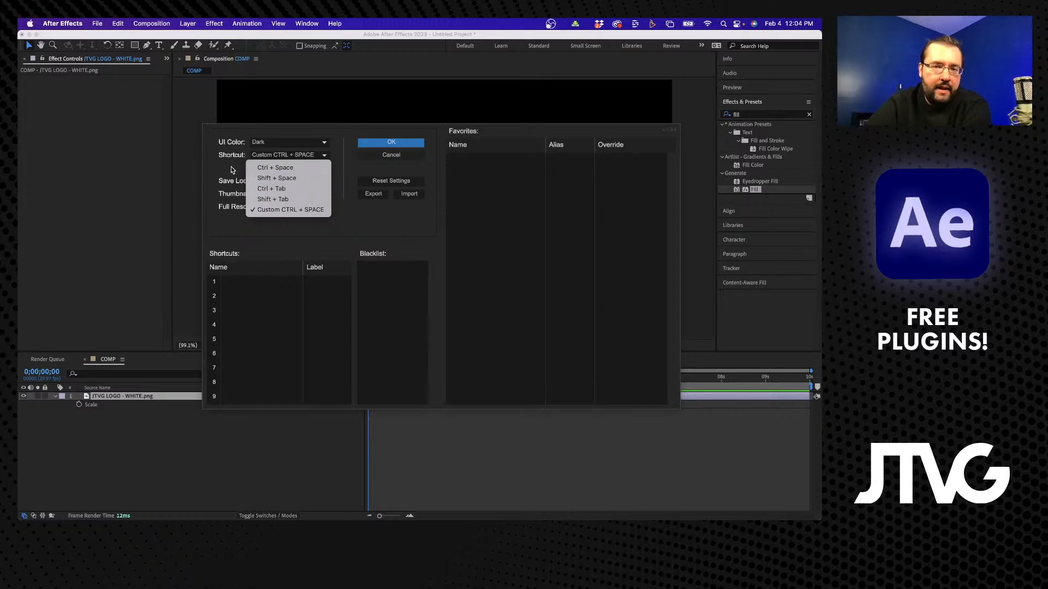
pyautogui.click(289, 209)
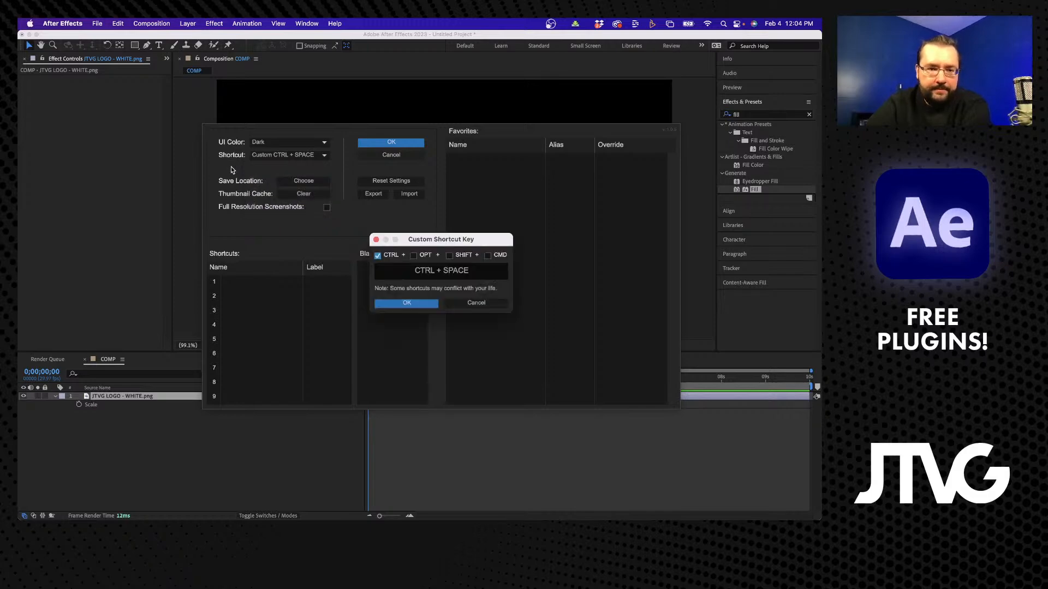
pyautogui.click(376, 240)
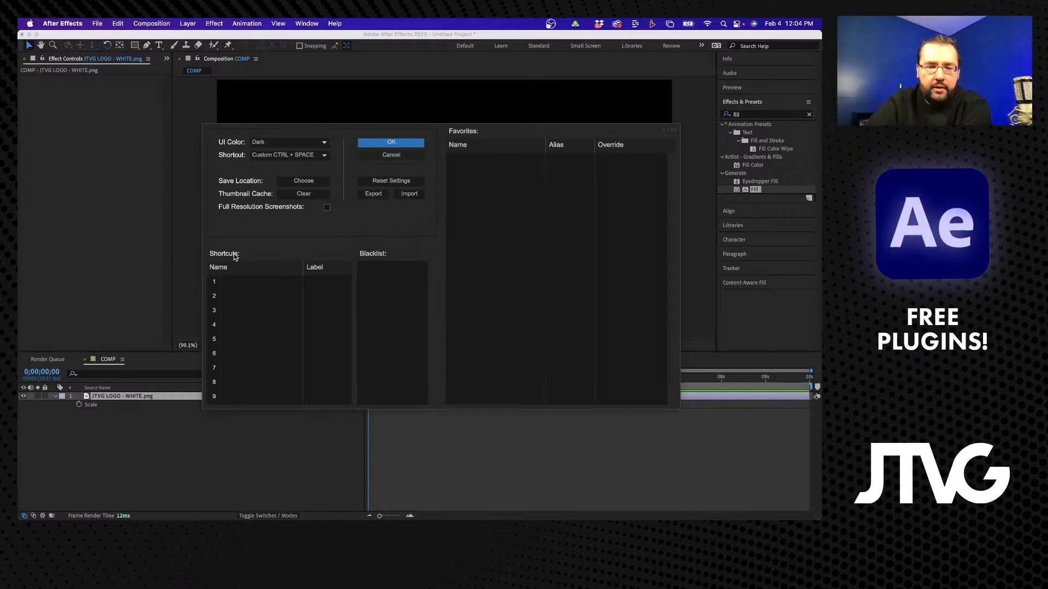
# Find "fill" and assign the Fill effect to shortcut slot 1 in the FX Console settings.
pyautogui.click(230, 283)
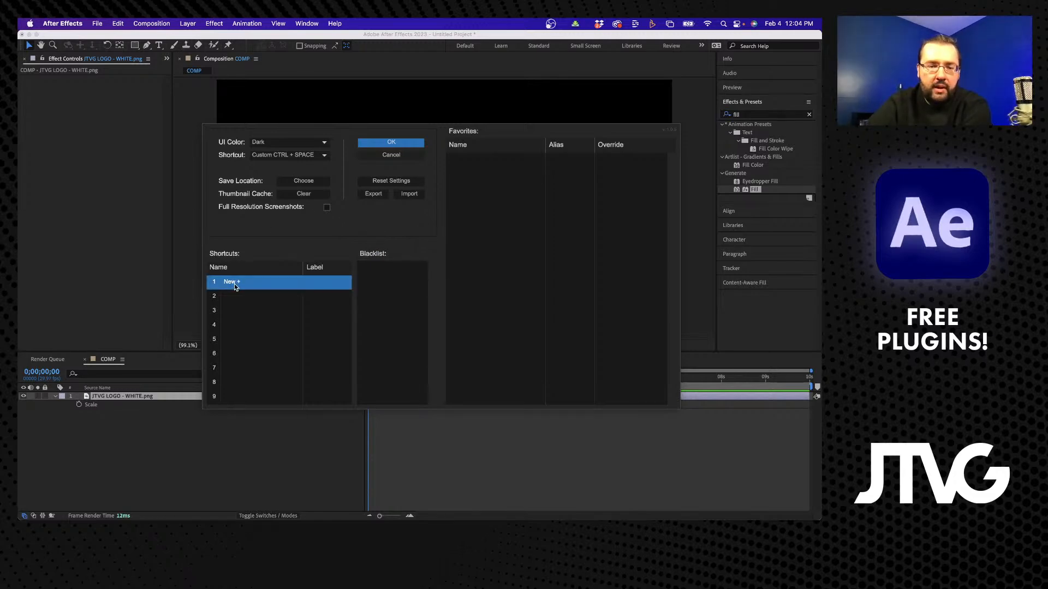
pyautogui.moveTo(234, 284)
pyautogui.mouseDown()
pyautogui.moveTo(214, 403)
pyautogui.moveTo(240, 282)
pyautogui.mouseUp()
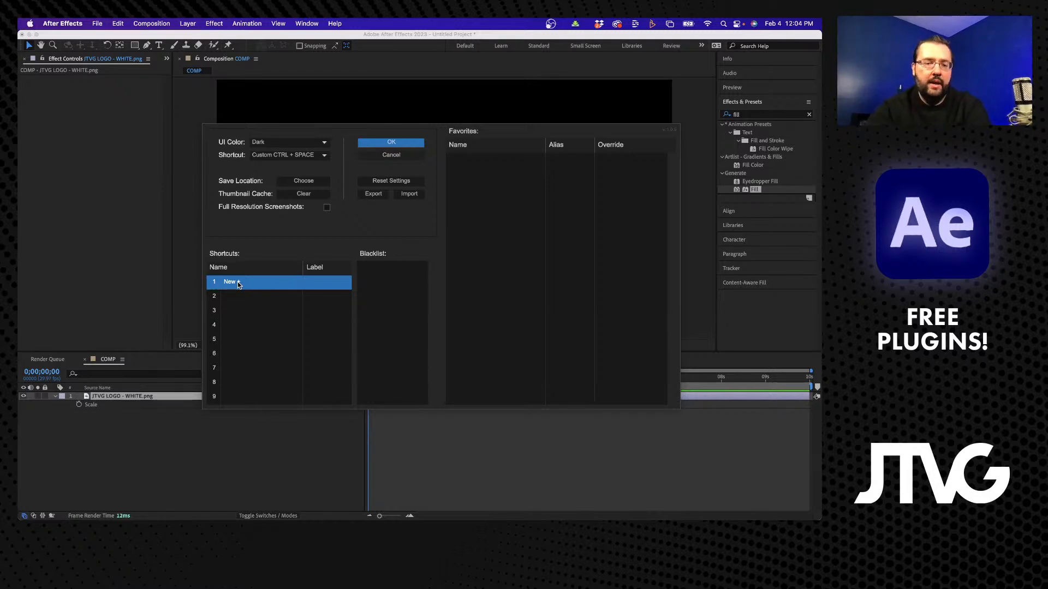
pyautogui.doubleClick(238, 284)
pyautogui.write('fi')
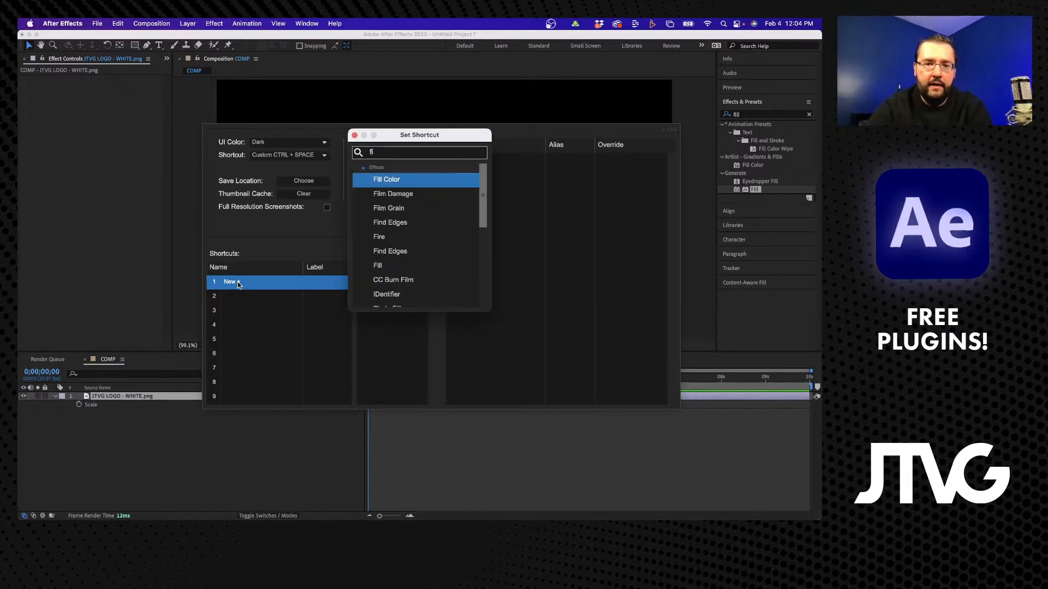
pyautogui.write('ll')
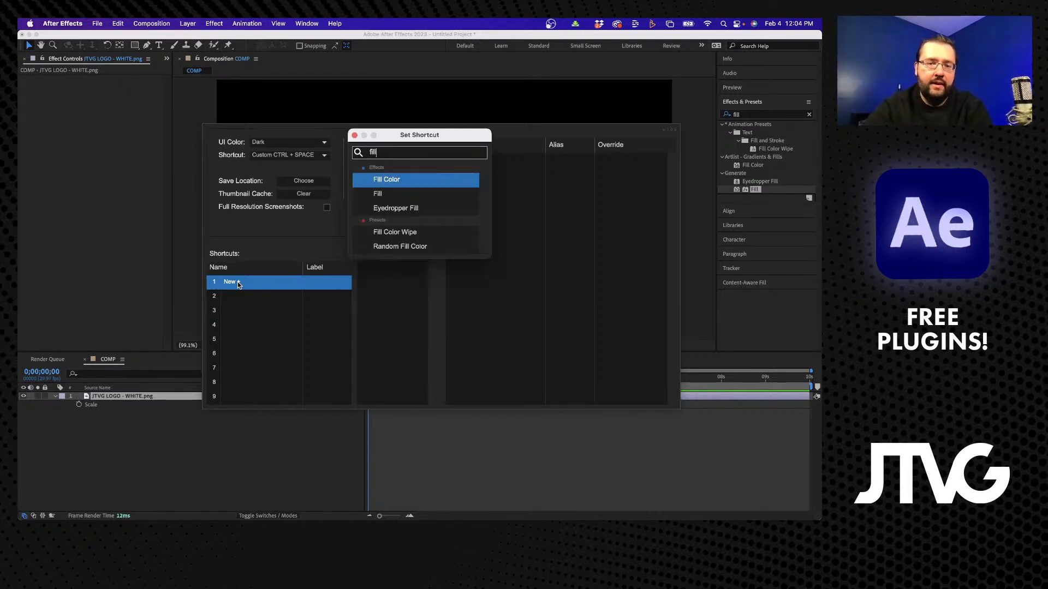
pyautogui.click(385, 192)
pyautogui.click(222, 281)
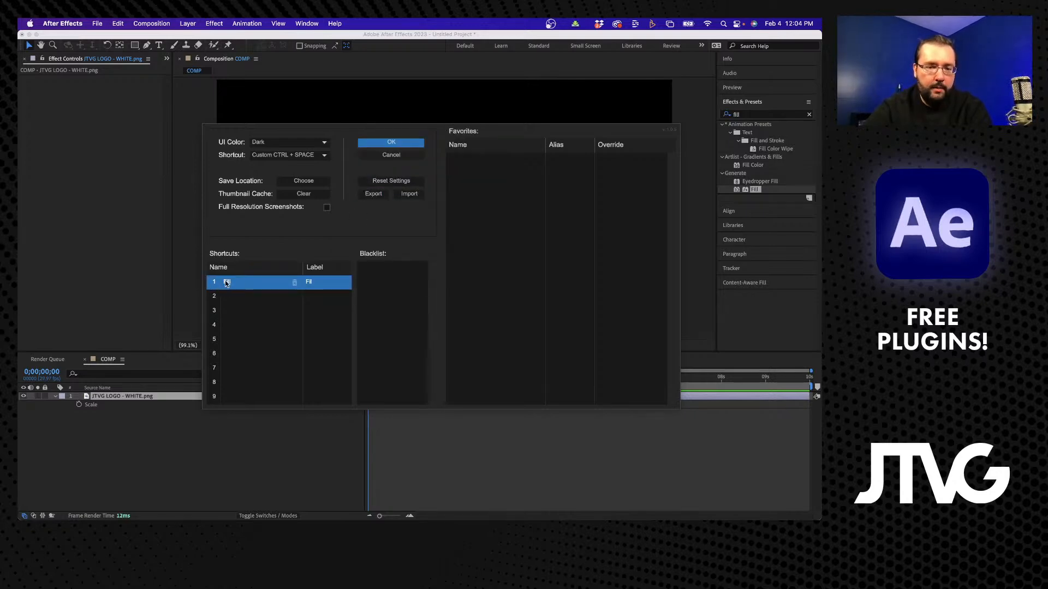
# Find "cur" and assign the Curves effect to shortcut slot 2.
pyautogui.click(229, 295)
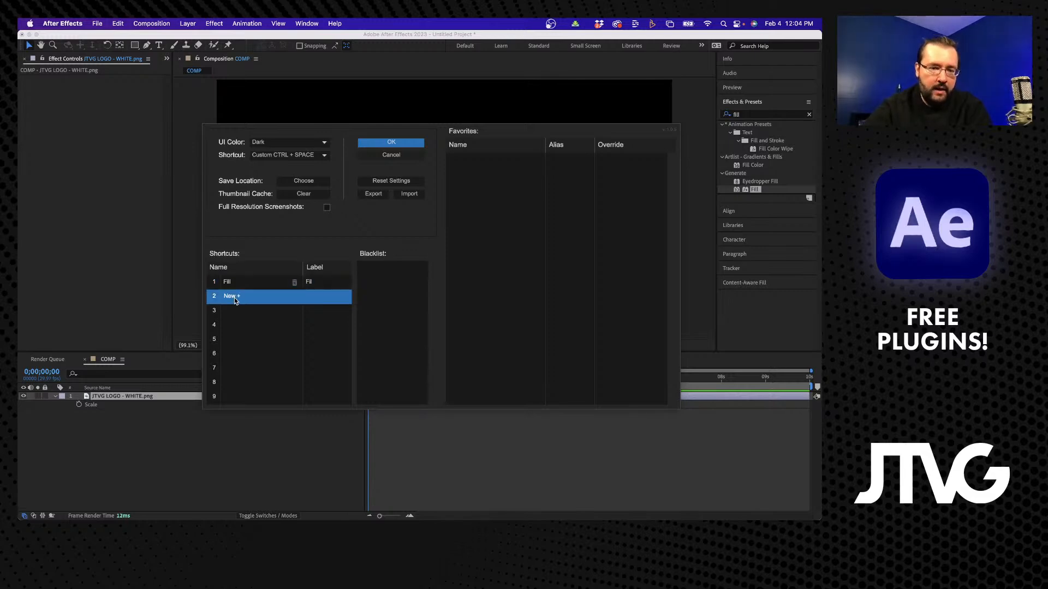
pyautogui.click(230, 296)
pyautogui.write('cur')
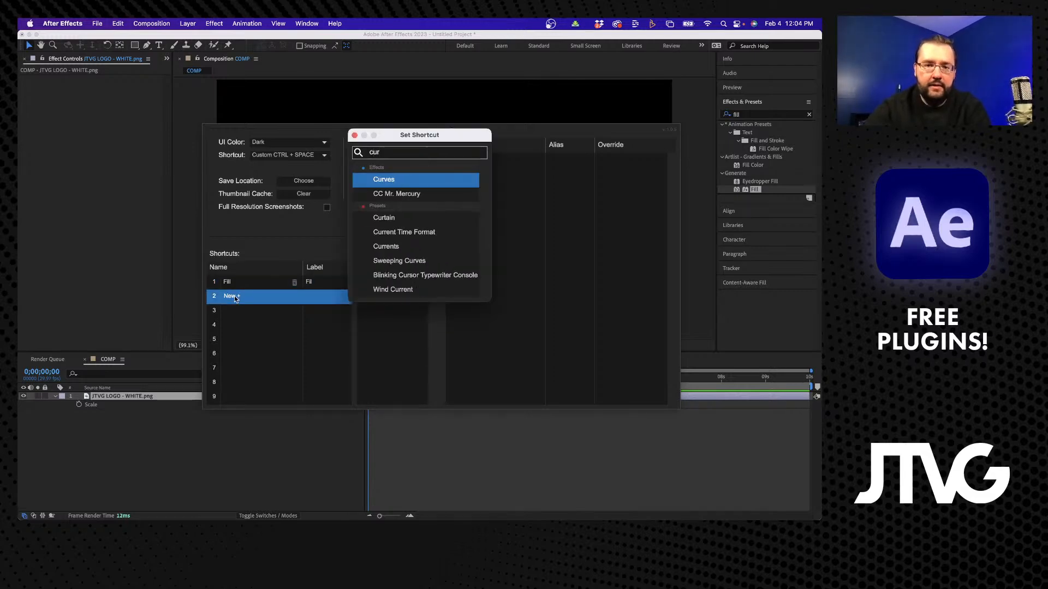
pyautogui.click(393, 179)
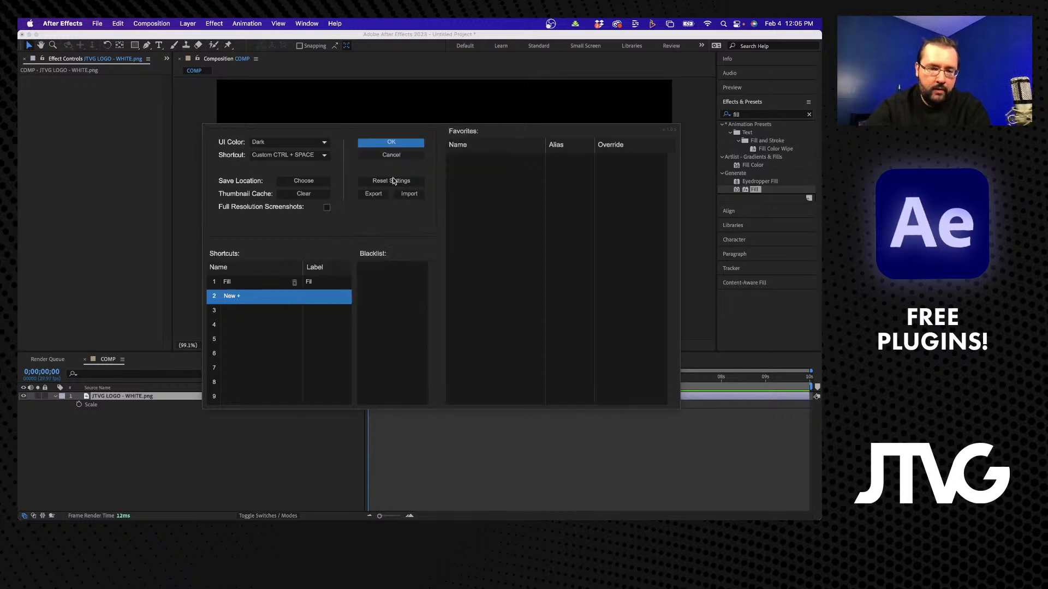
# Find "drop" and assign the first Drop Shadow effect offered to shortcut slot 3.
pyautogui.click(234, 311)
pyautogui.write('drop')
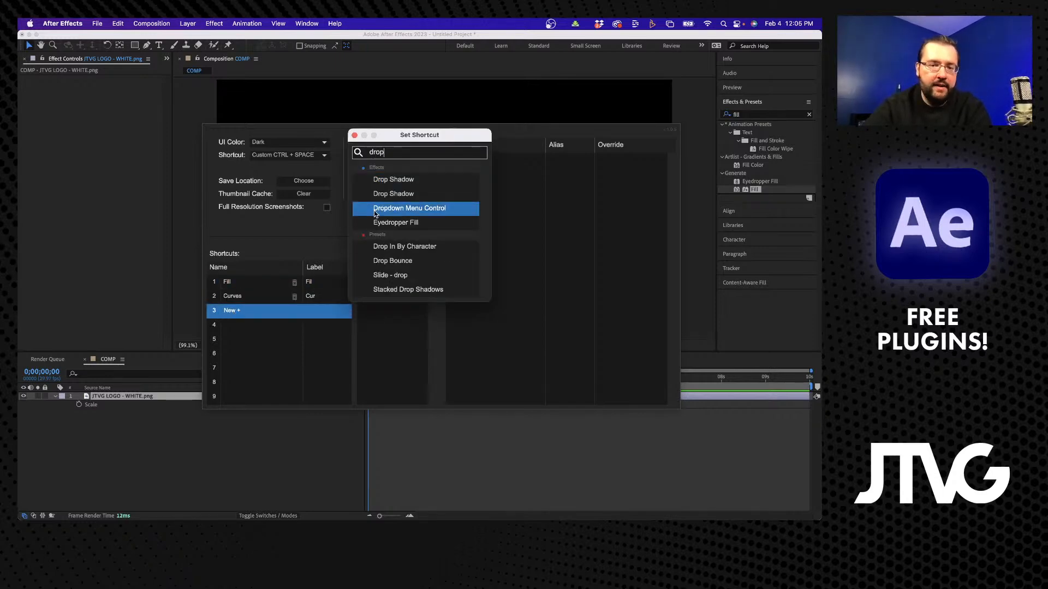
pyautogui.click(398, 181)
pyautogui.click(244, 294)
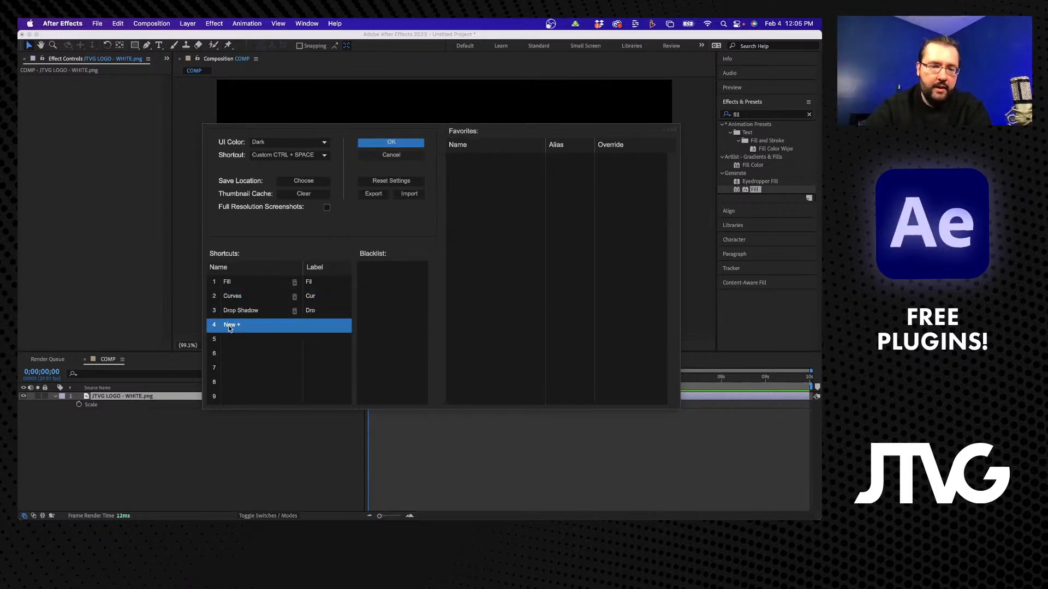
# Find the Glow effect and assign it to shortcut slot 4.
pyautogui.click(230, 327)
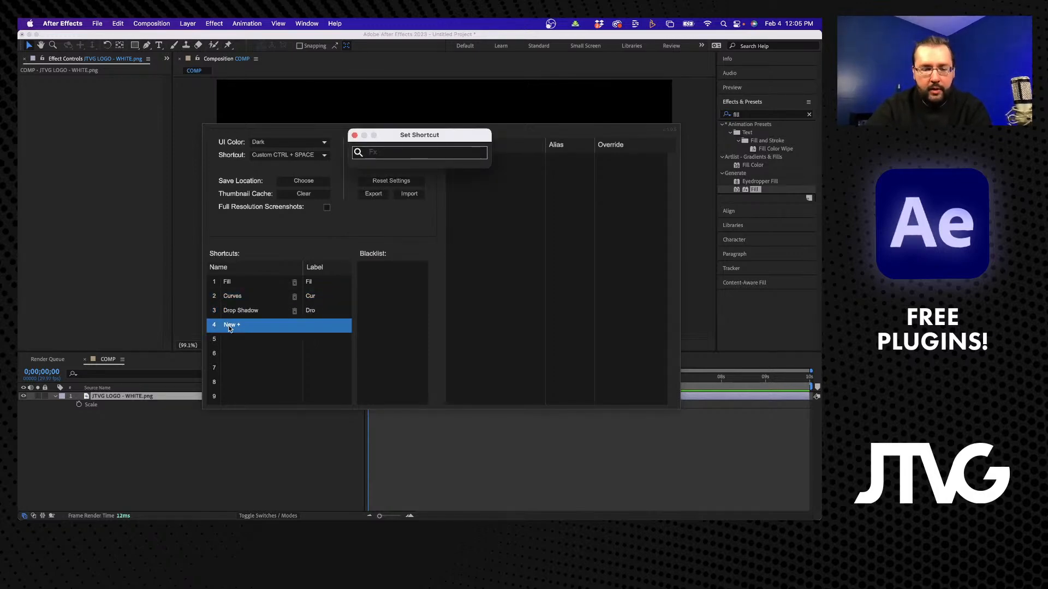
pyautogui.write('glow')
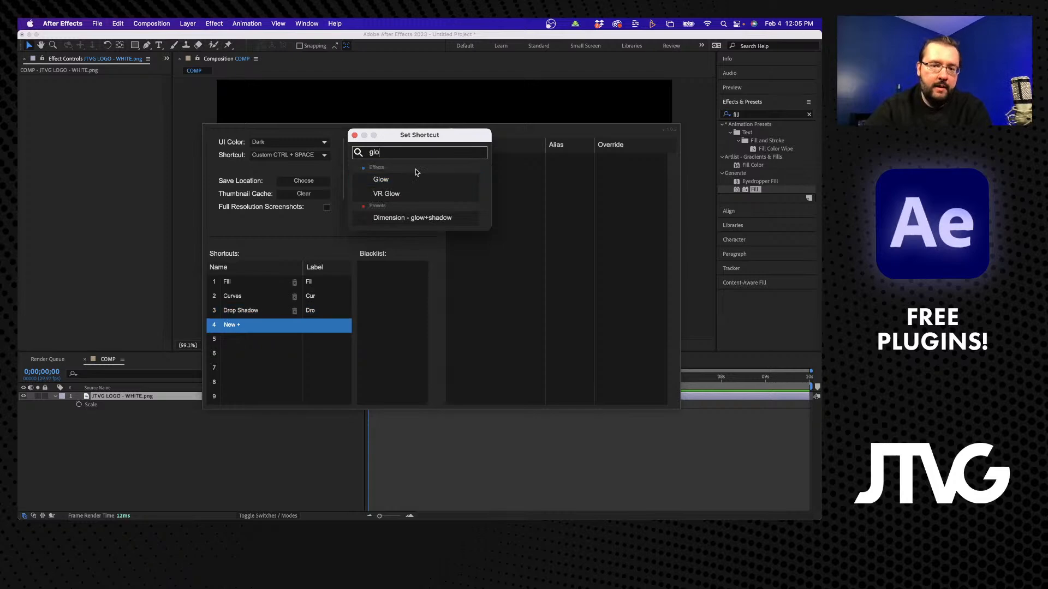
pyautogui.click(398, 180)
# Search for "hue" and assign the Hue/Saturation effect to shortcut slot 5.
pyautogui.click(272, 339)
pyautogui.write('hue')
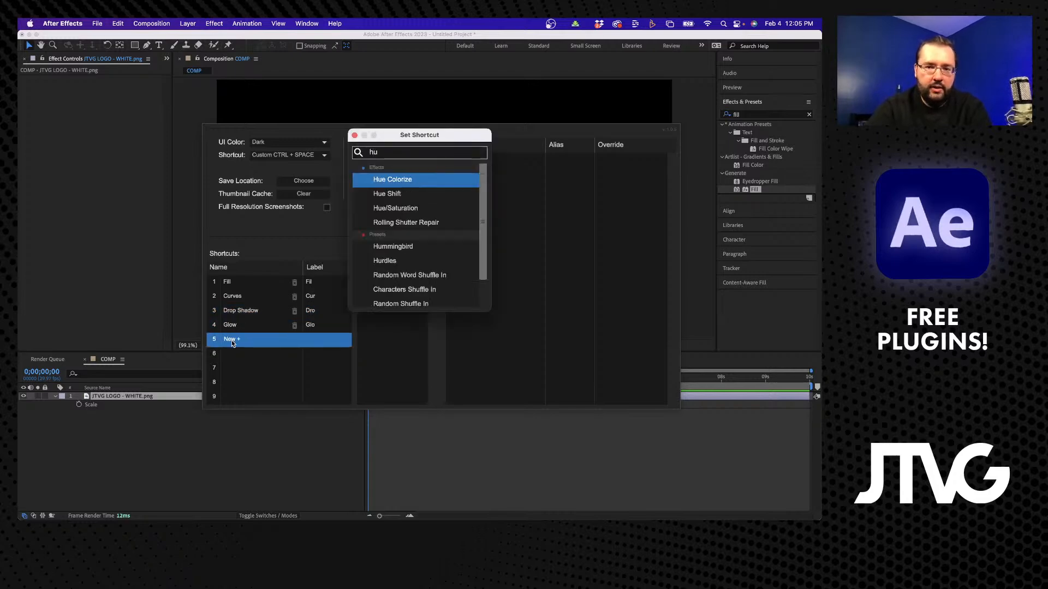
pyautogui.press('Up')
pyautogui.press('Up')
pyautogui.press('Return')
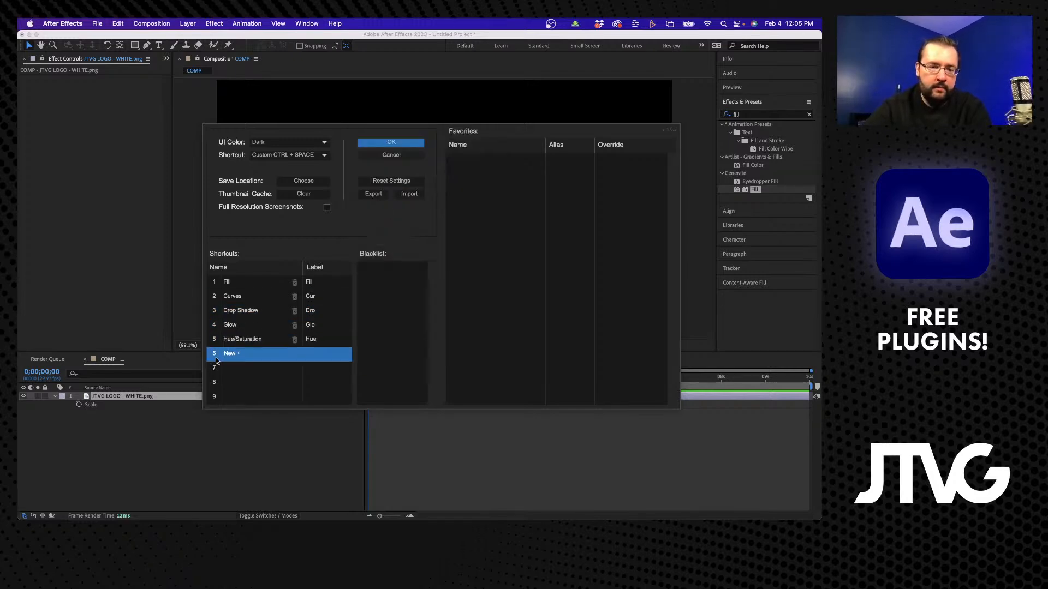
# Leave shortcut slot 6 unassigned, save the FX Console settings and deselect the logo layer.
pyautogui.click(236, 356)
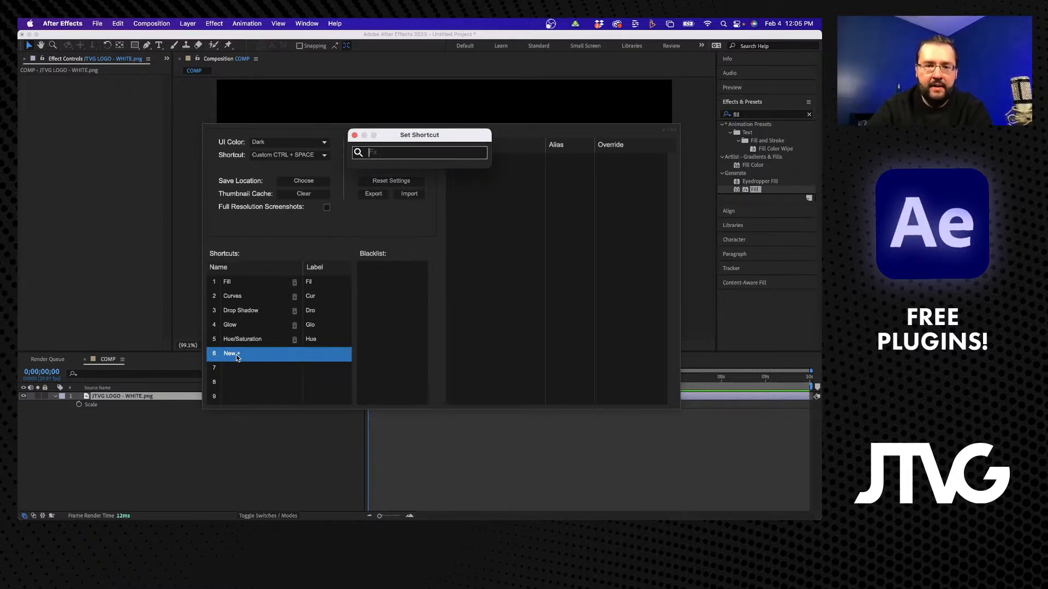
pyautogui.click(354, 135)
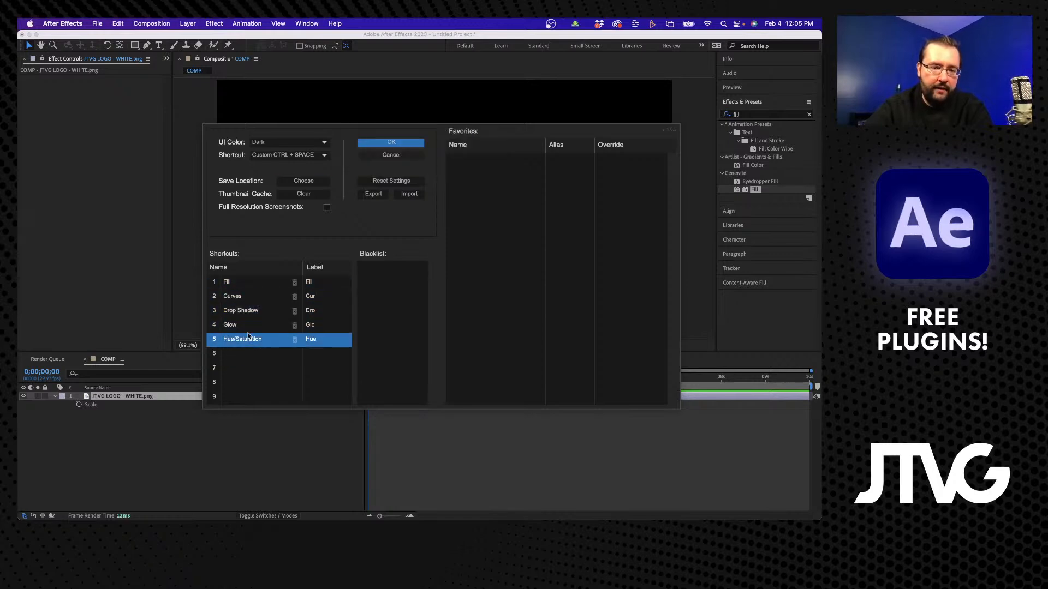
pyautogui.click(384, 143)
pyautogui.click(139, 447)
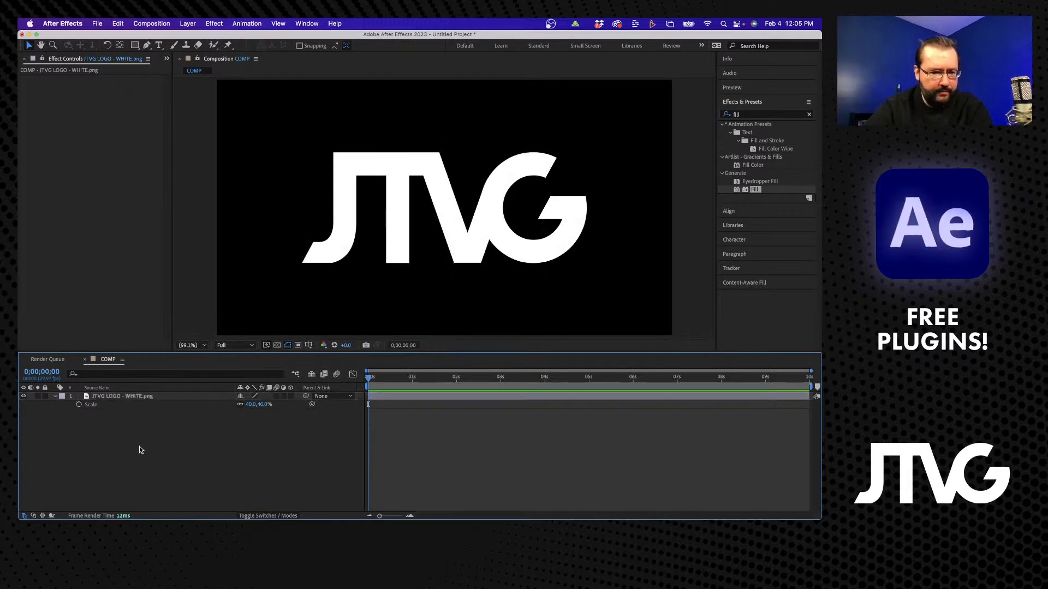
# Select the logo layer and apply Fill to it with FX Console shortcut 1.
pyautogui.click(127, 396)
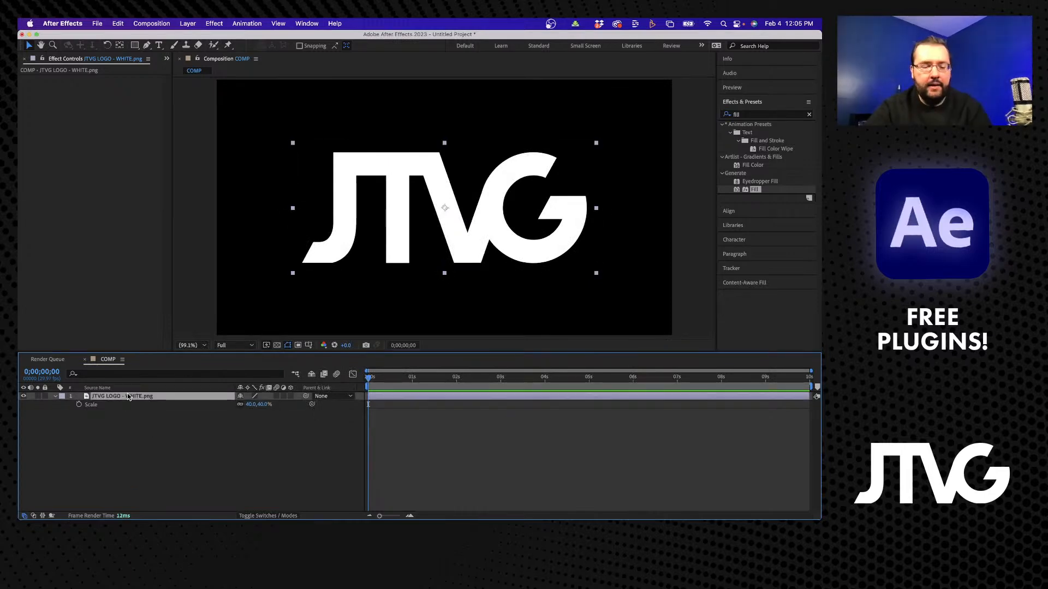
pyautogui.hotkey('ctrl', 'space')
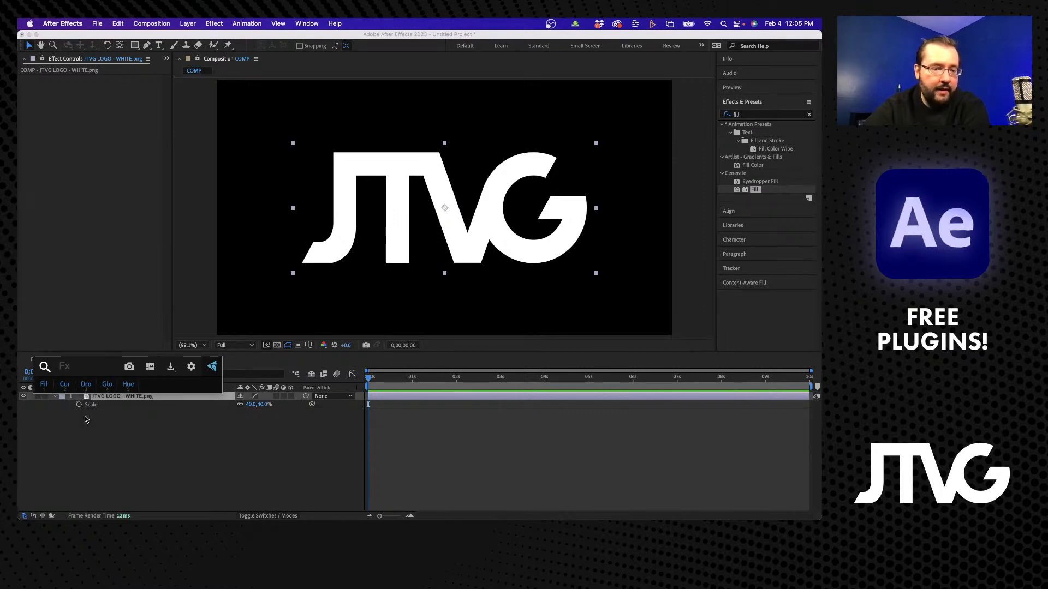
pyautogui.press('1')
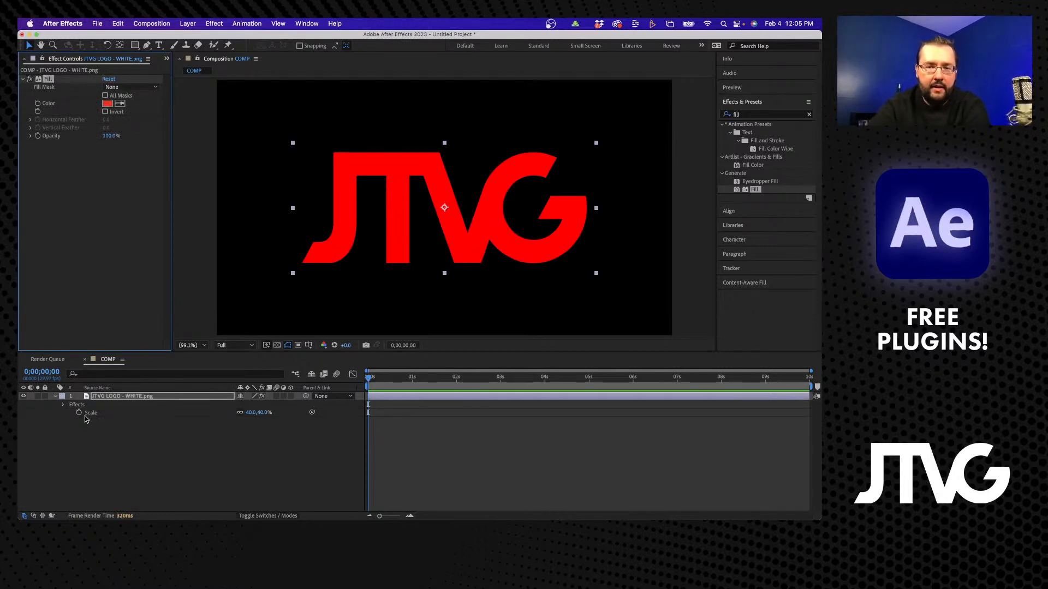
# Launch KeyCastr and move its keystroke overlay lower over the timeline.
pyautogui.moveTo(611, 520)
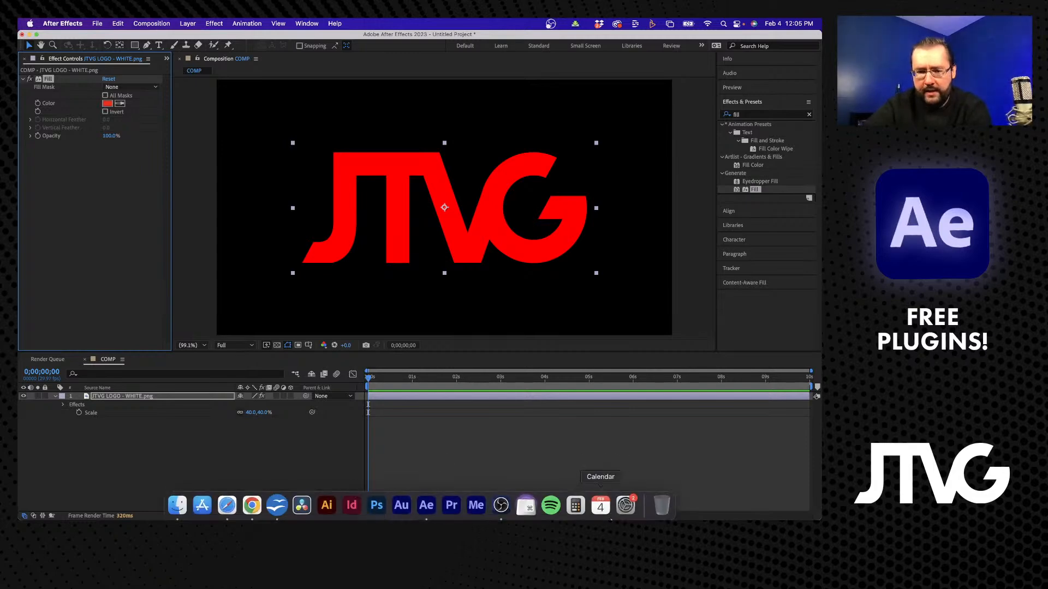
pyautogui.click(519, 501)
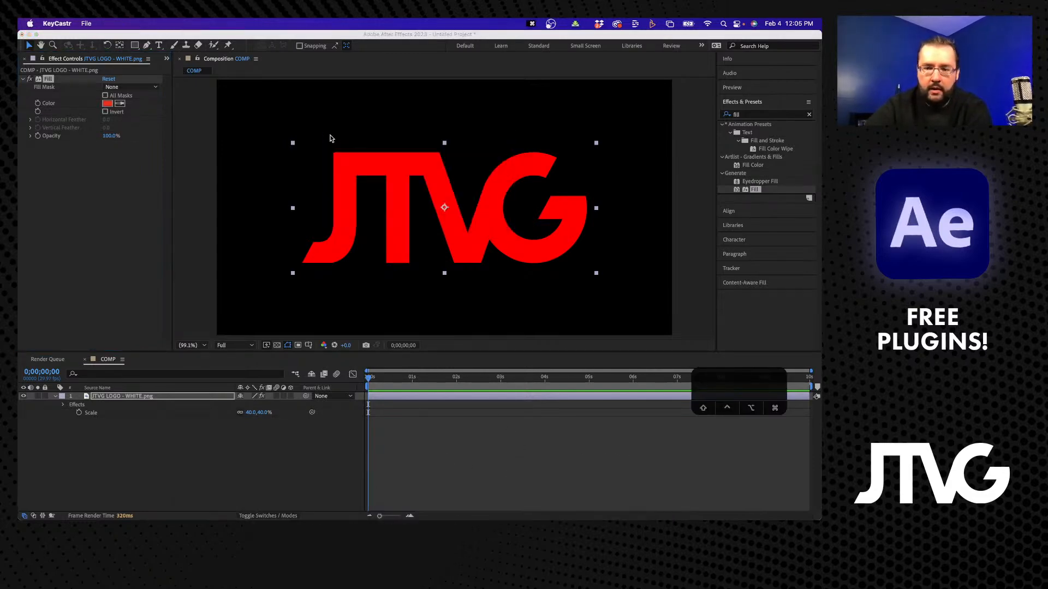
pyautogui.click(331, 136)
pyautogui.moveTo(730, 384); pyautogui.dragTo(730, 458)
# Return to After Effects, delete the Fill effect from the logo layer and deselect the layer.
pyautogui.click(133, 439)
pyautogui.click(112, 400)
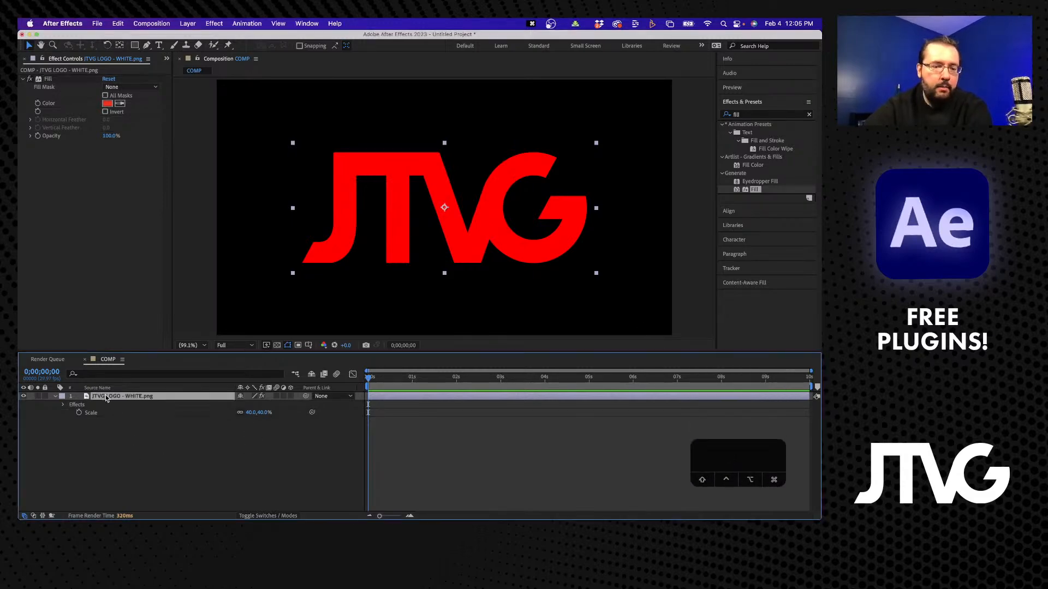
pyautogui.click(47, 79)
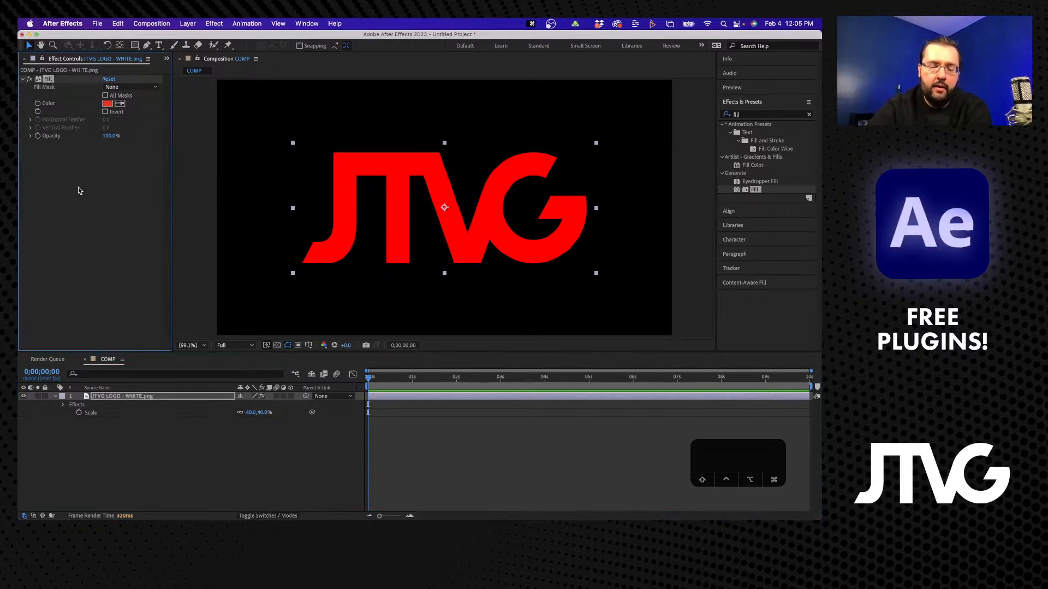
pyautogui.press('BackSpace')
pyautogui.click(125, 440)
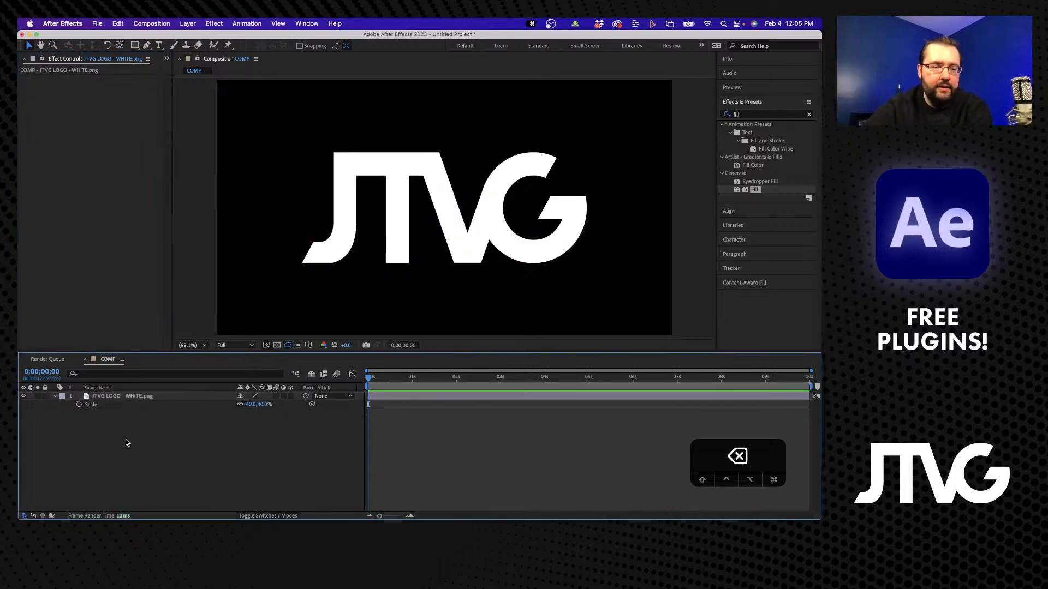
# Apply Fill, Curves and Drop Shadow to the logo layer with FX Console shortcuts 1, 2 and 3.
pyautogui.click(114, 402)
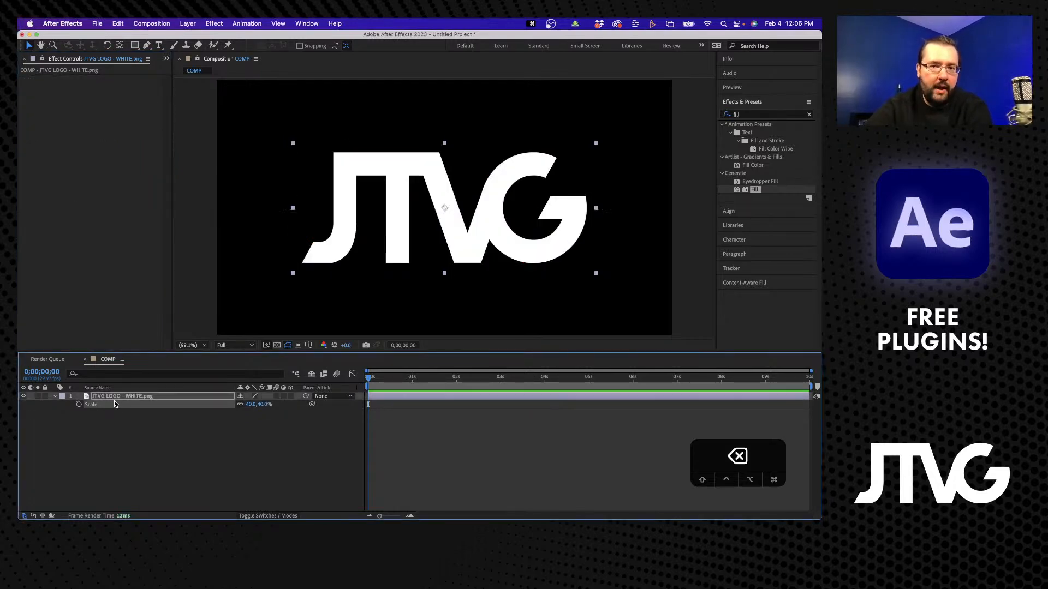
pyautogui.hotkey('ctrl', 'space')
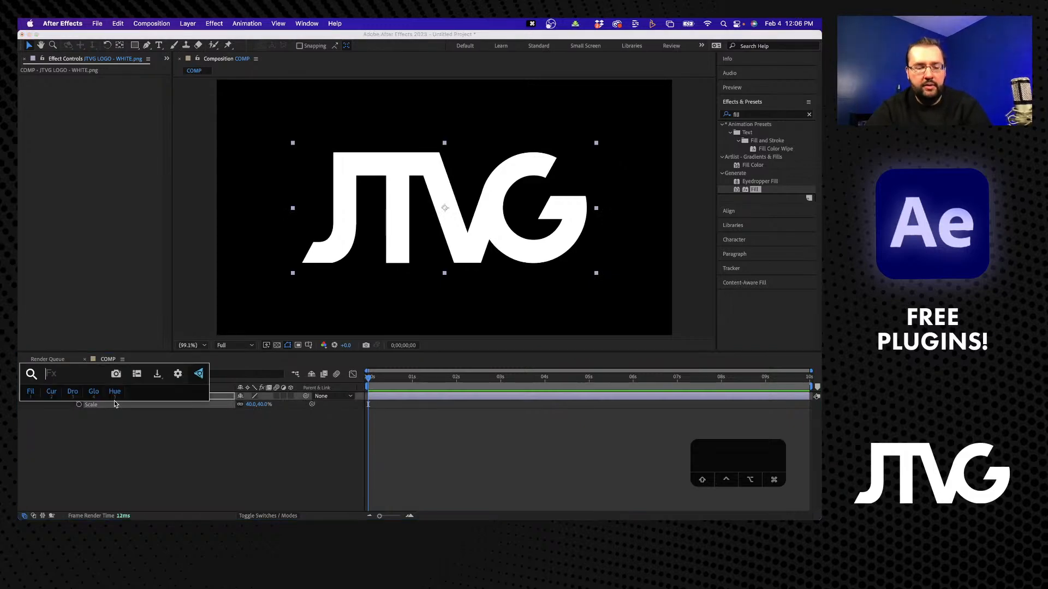
pyautogui.press('1')
pyautogui.hotkey('ctrl', 'space')
pyautogui.press('2')
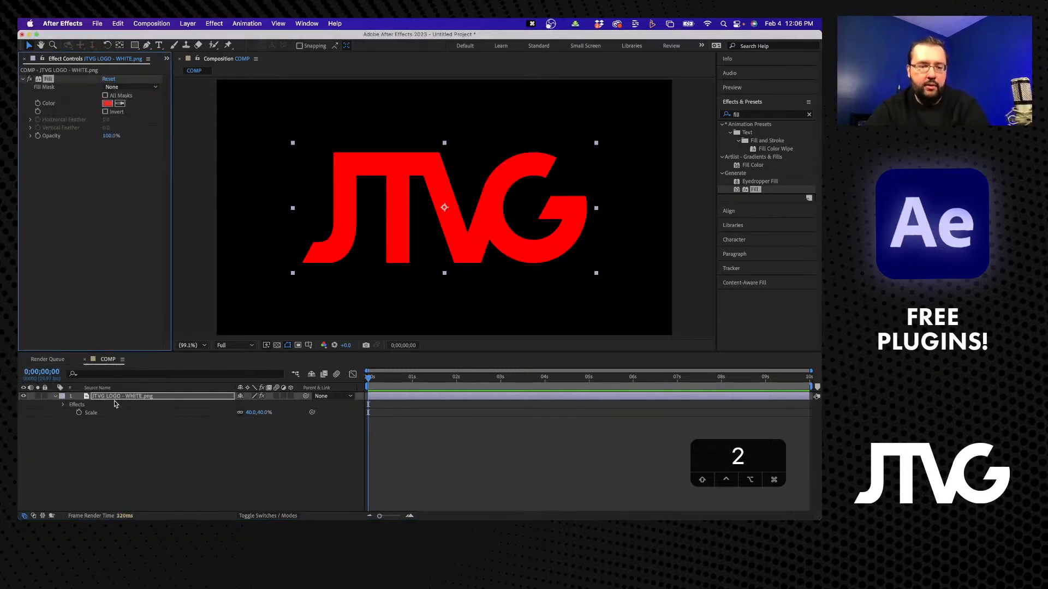
pyautogui.hotkey('ctrl', 'space')
pyautogui.press('3')
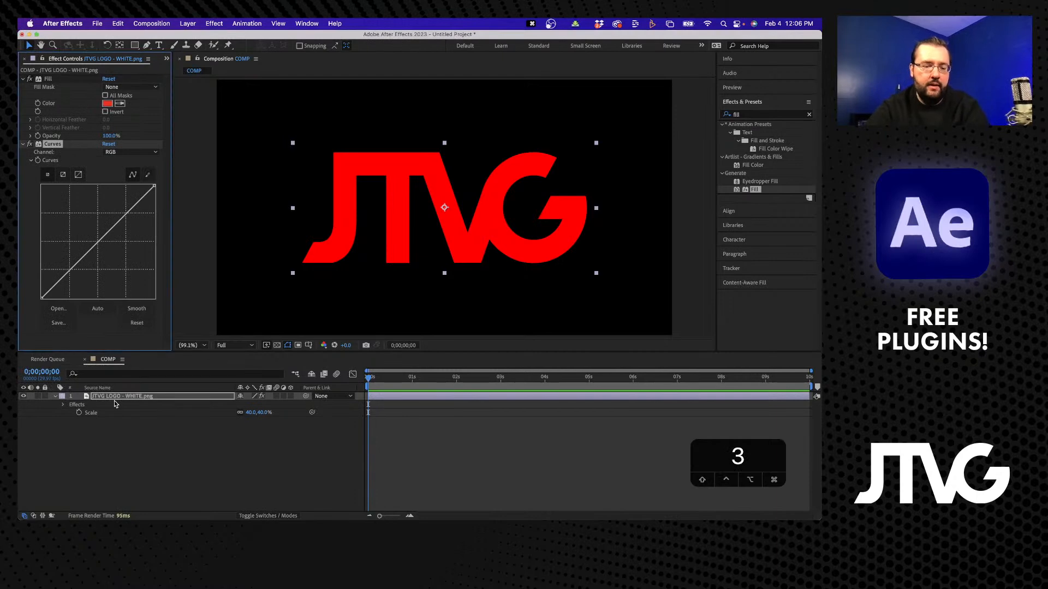
# Delete the Drop Shadow, Curves and Fill effects from the logo layer.
pyautogui.scroll(5, 84, 190)
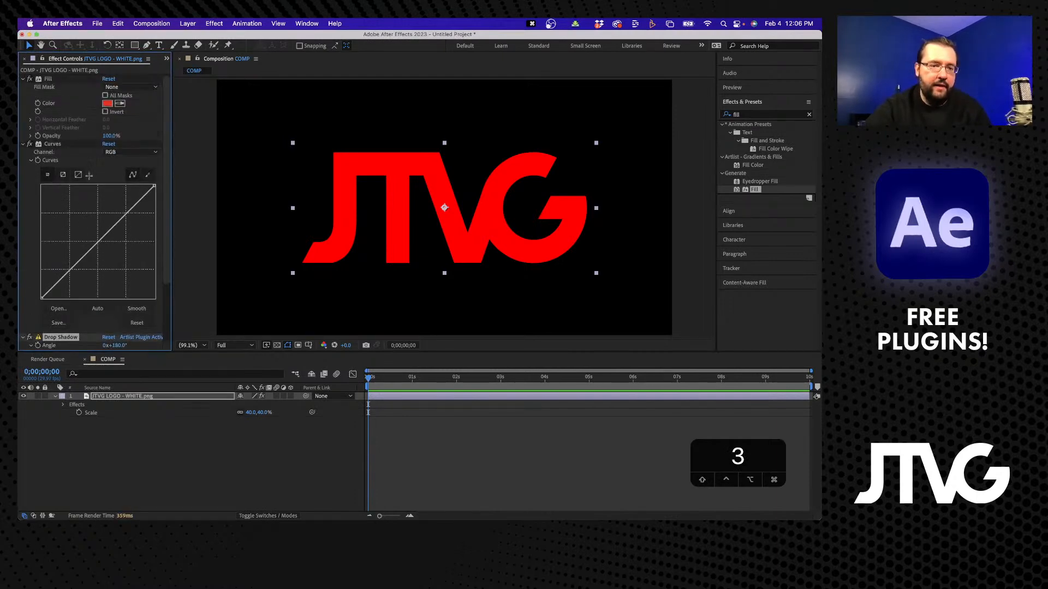
pyautogui.scroll(-5, 89, 175)
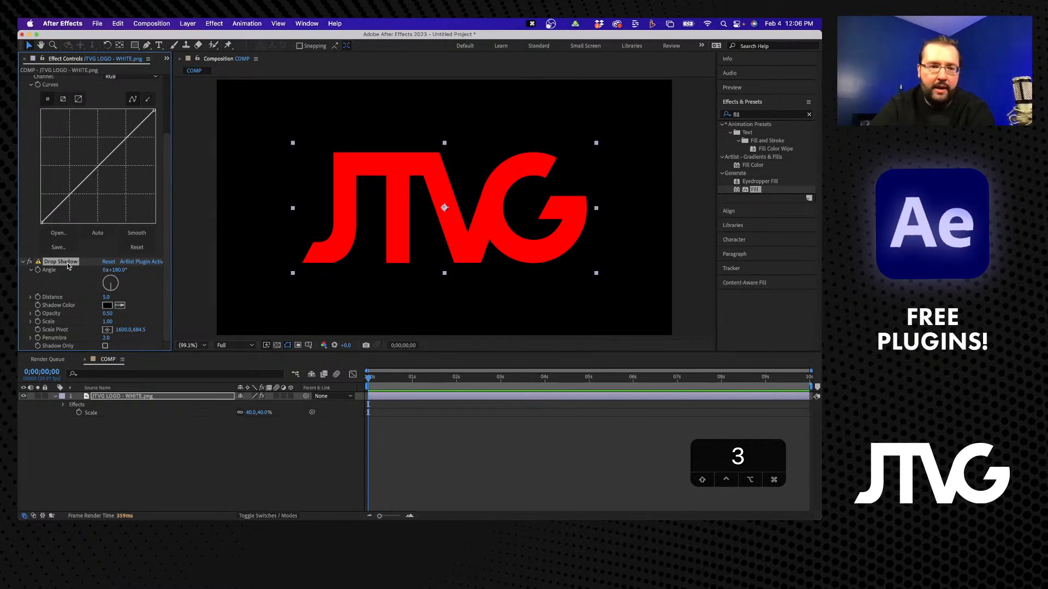
pyautogui.press('BackSpace')
pyautogui.click(61, 147)
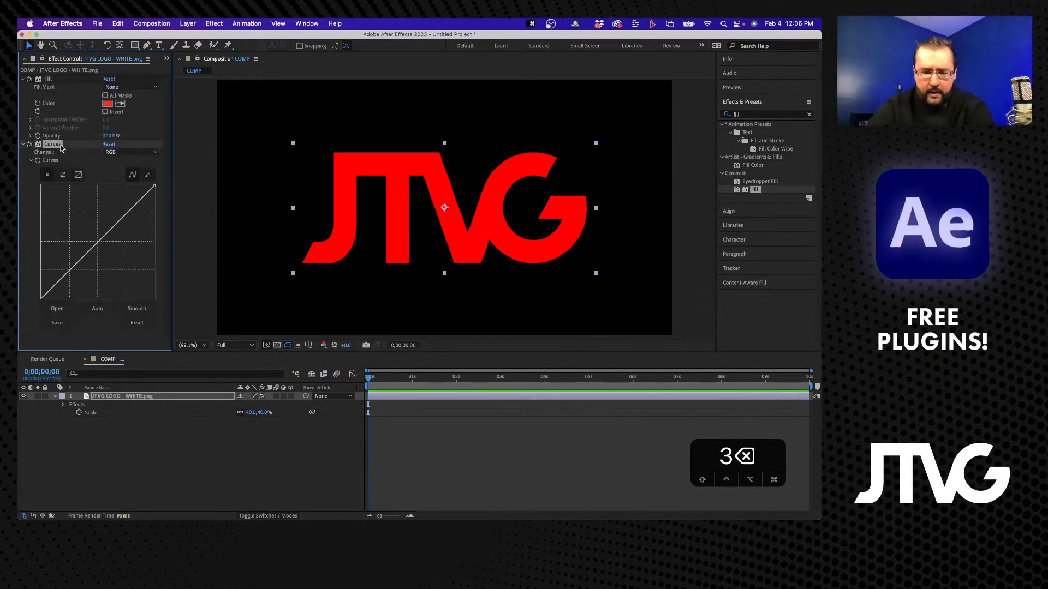
pyautogui.press('BackSpace')
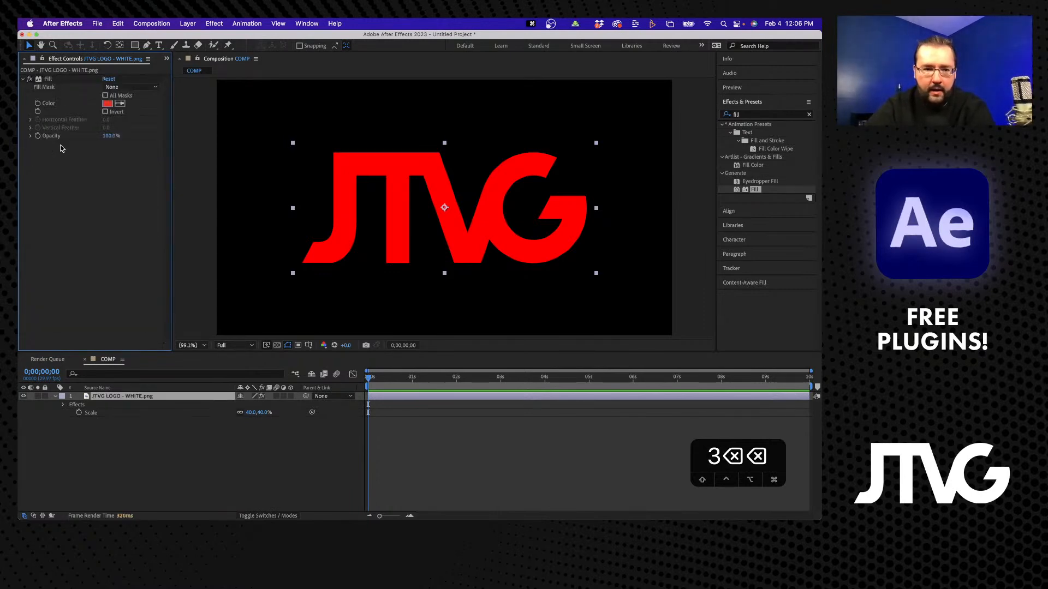
pyautogui.click(53, 83)
pyautogui.press('BackSpace')
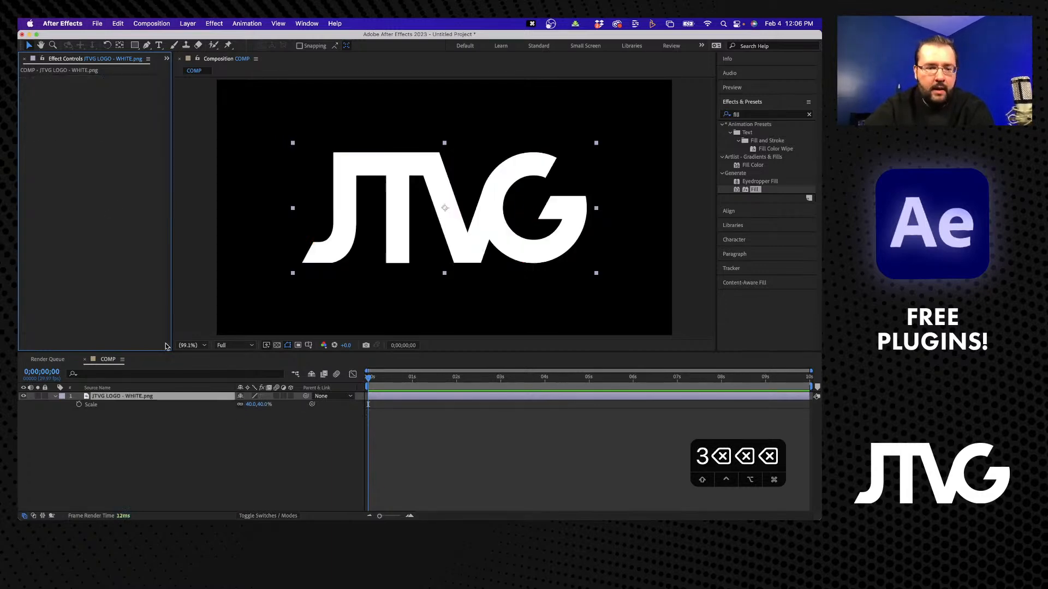
# Delete the logo layer from COMP and move the playhead to 0;00;01;13.
pyautogui.click(174, 417)
pyautogui.click(120, 397)
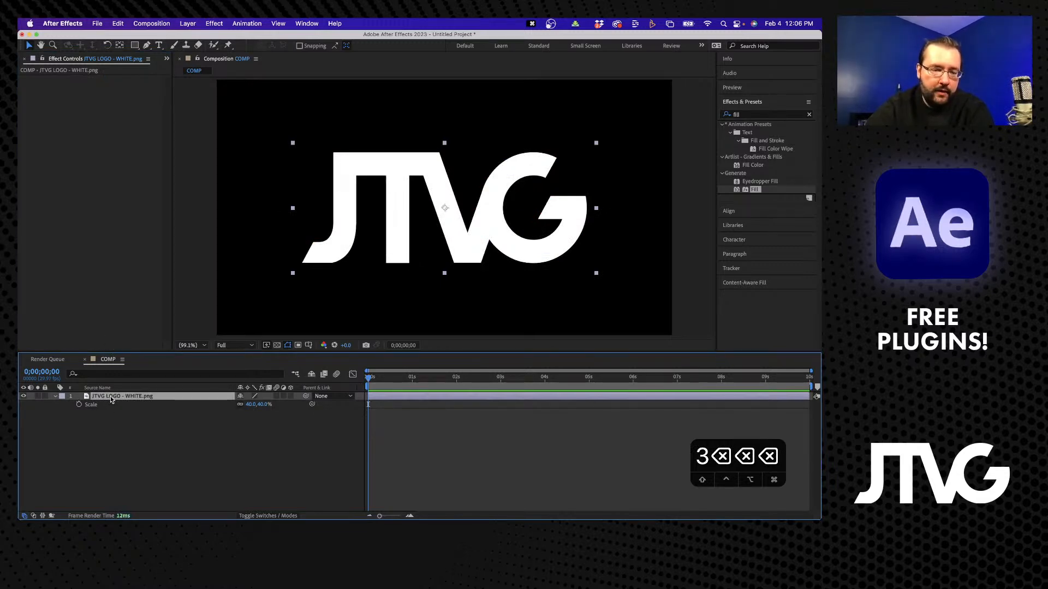
pyautogui.press('BackSpace')
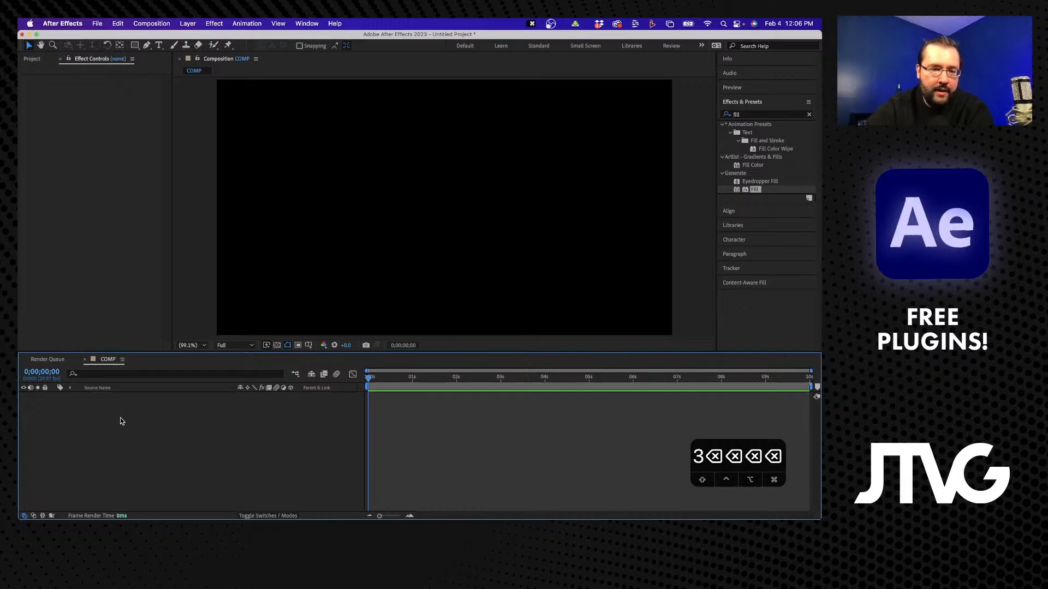
pyautogui.click(430, 376)
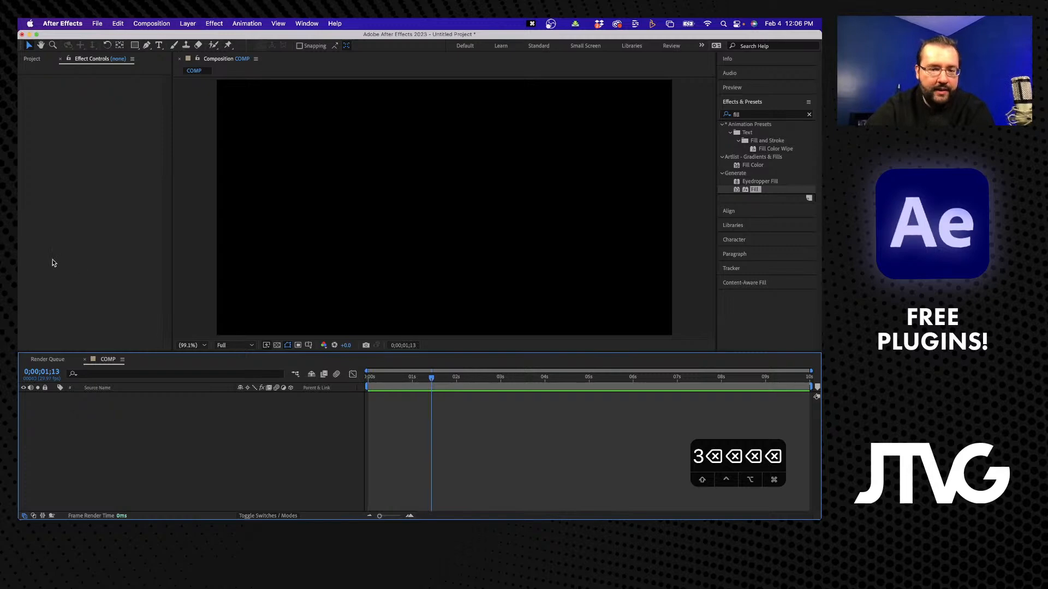
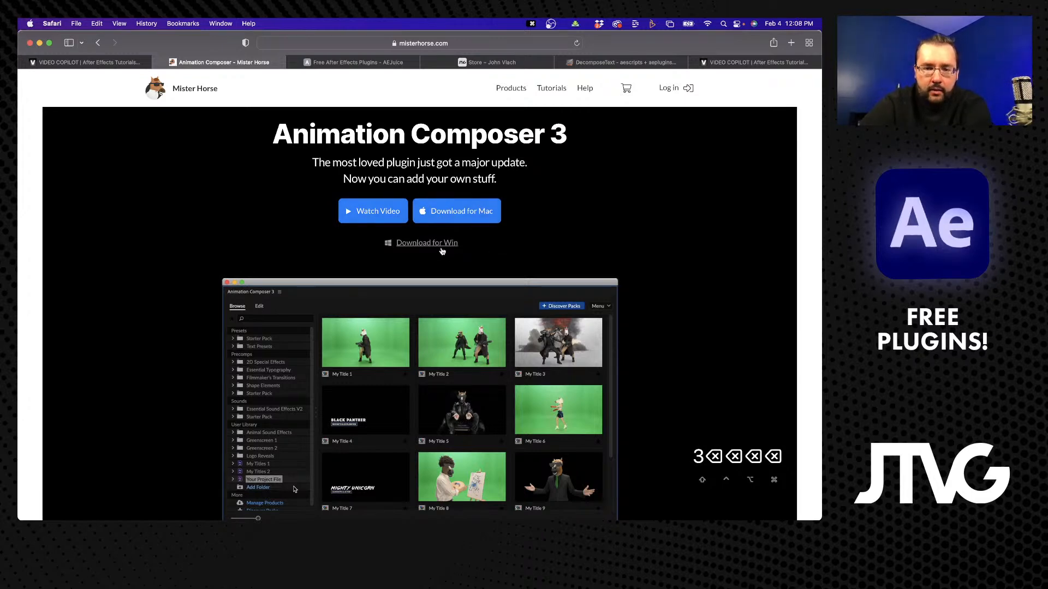
# Look over the Animation Composer 3 page on the Mister Horse site and return to After Effects.
pyautogui.scroll(-5, 594, 236)
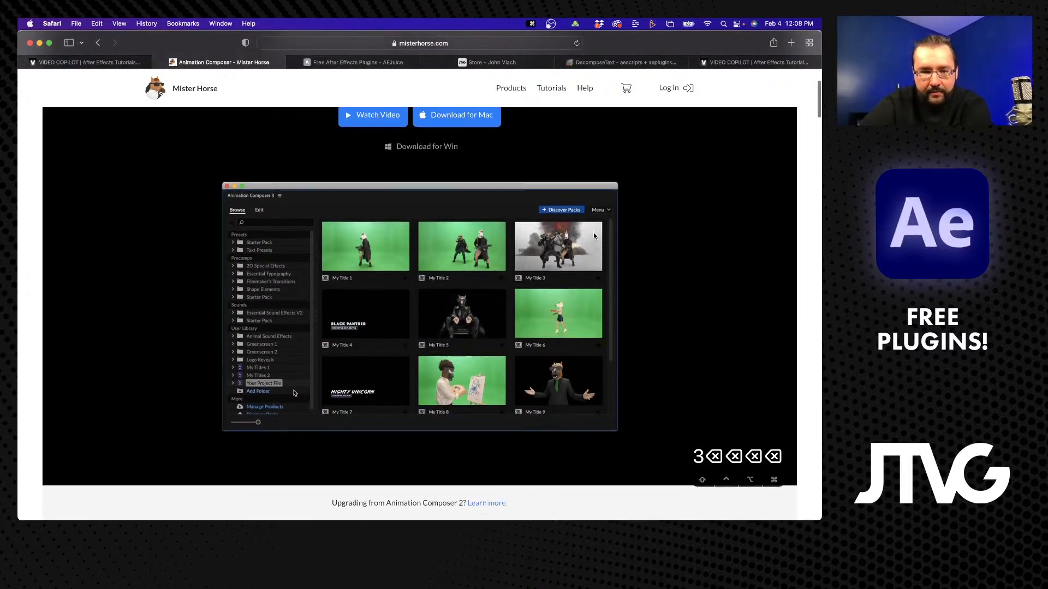
pyautogui.scroll(2, 594, 236)
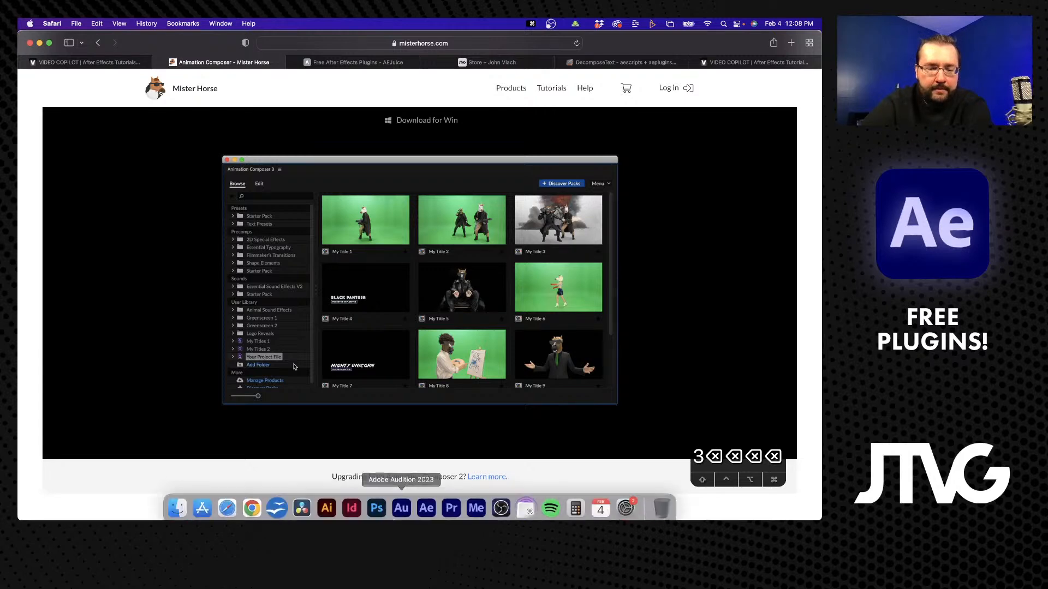
pyautogui.click(426, 515)
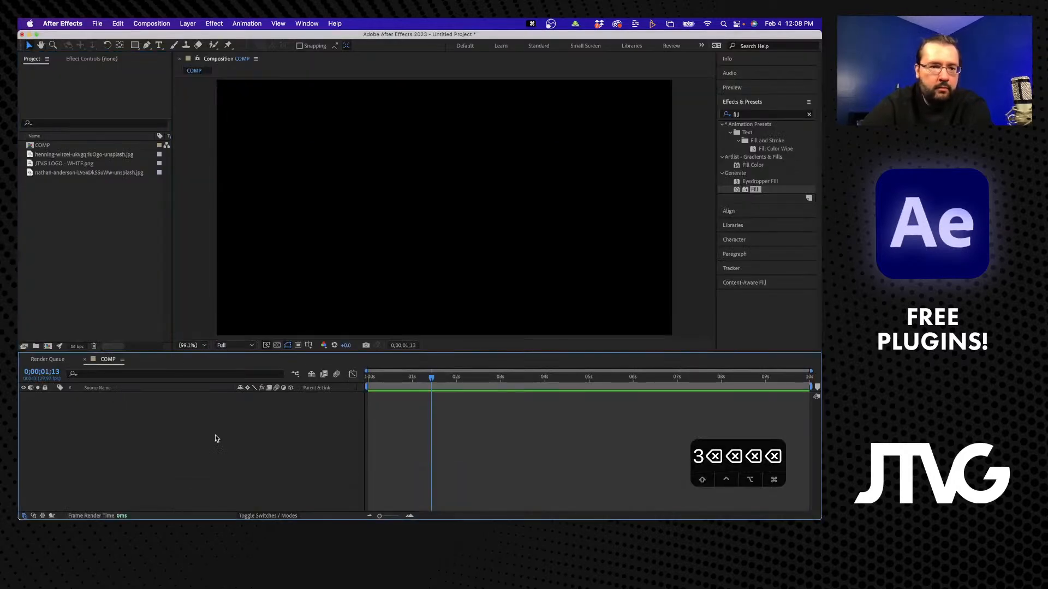
# Add JTVG LOGO - WHITE.png to COMP, reveal its Scale property and set it to 33%, keeping the layer selected.
pyautogui.moveTo(68, 165); pyautogui.dragTo(120, 470)
pyautogui.press('s')
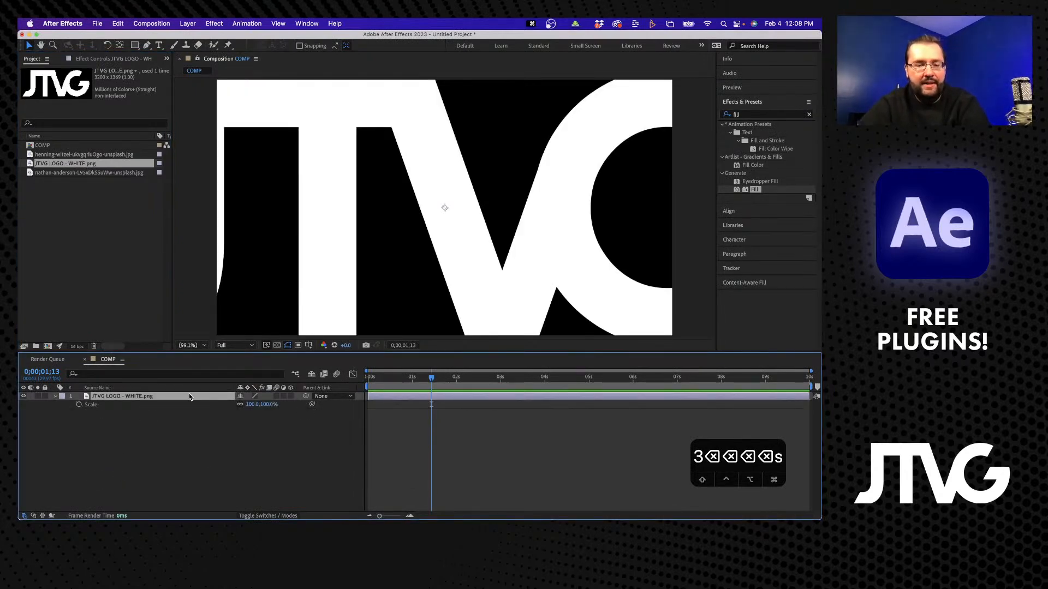
pyautogui.moveTo(250, 405); pyautogui.dragTo(212, 400)
pyautogui.click(177, 416)
pyautogui.click(141, 399)
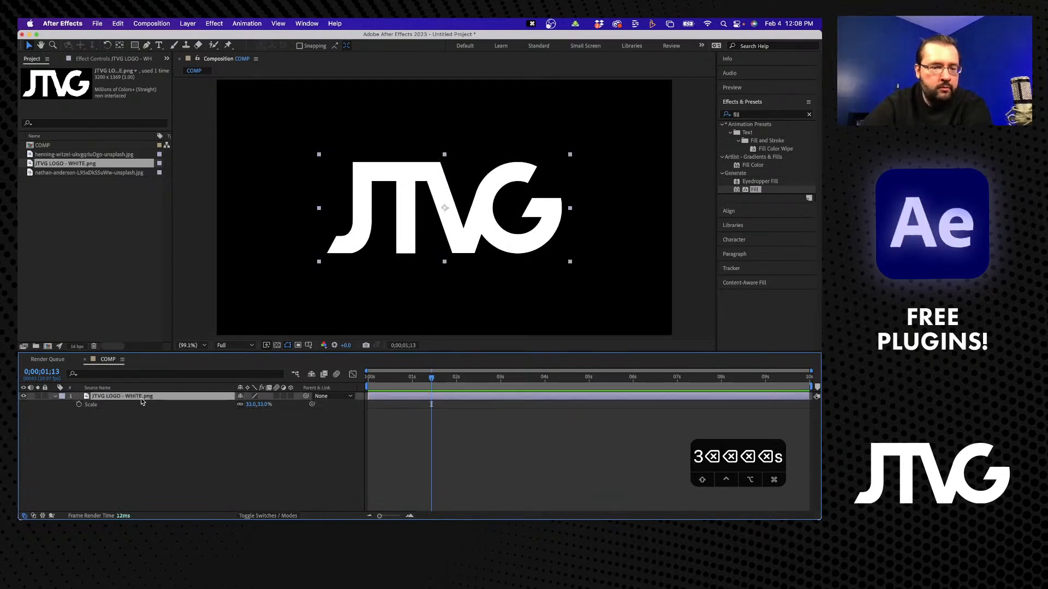
# Open the Animation Composer 3 window and place it over the Project panel and composition view.
pyautogui.click(306, 23)
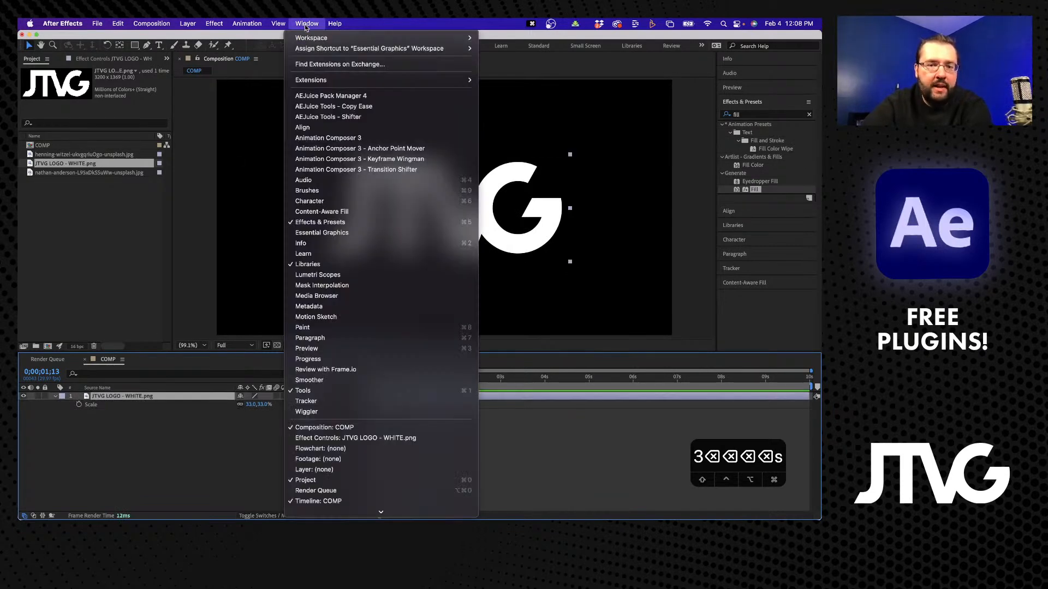
pyautogui.click(339, 139)
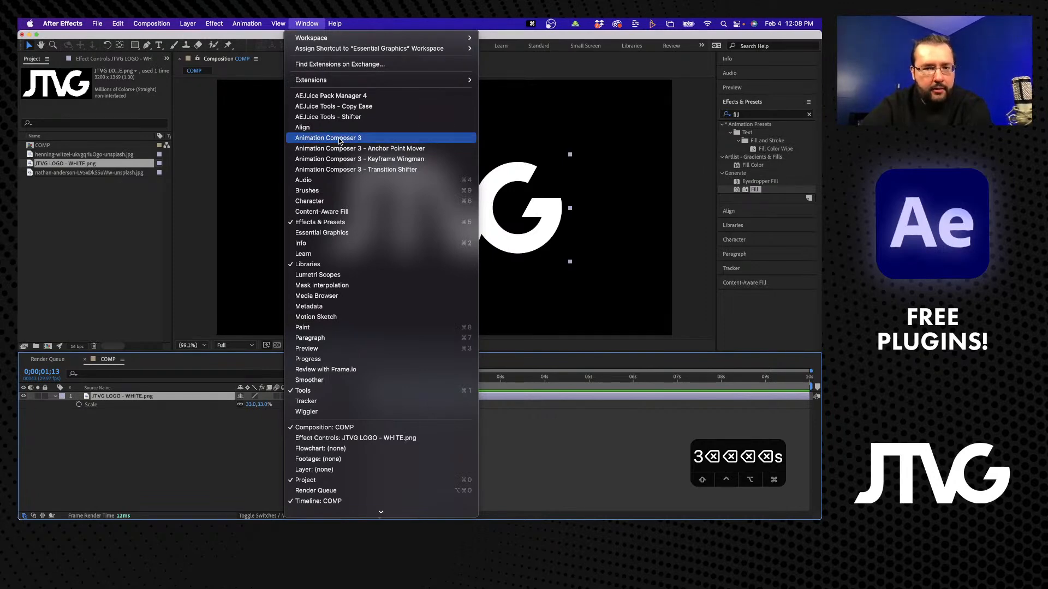
pyautogui.moveTo(244, 75); pyautogui.dragTo(349, 102)
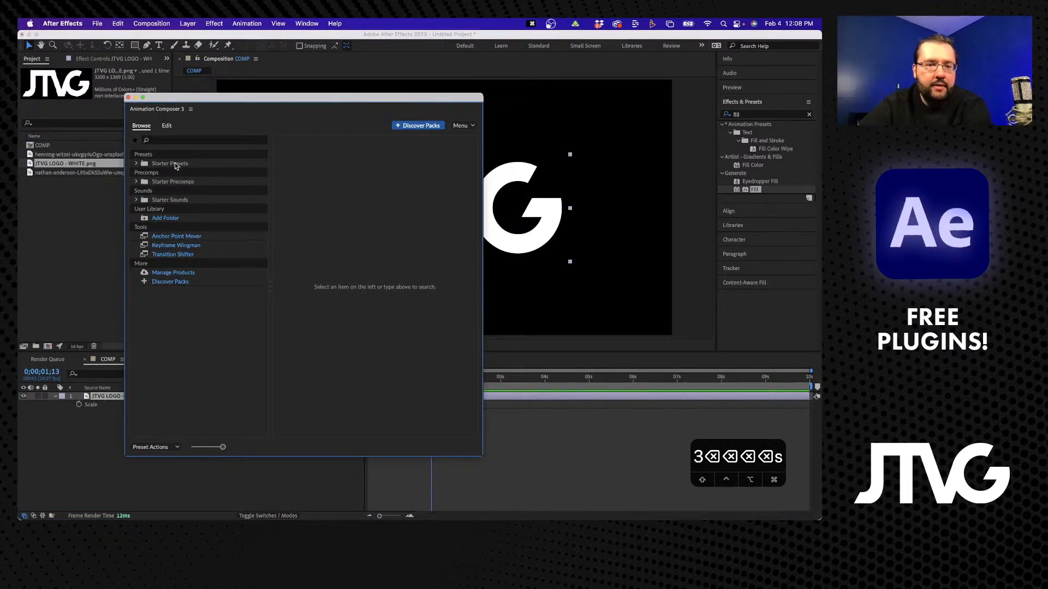
# Examine the folders in Starter Presets, Starter Precomps and Starter Sounds, collapse them and close Animation Composer 3.
pyautogui.click(136, 164)
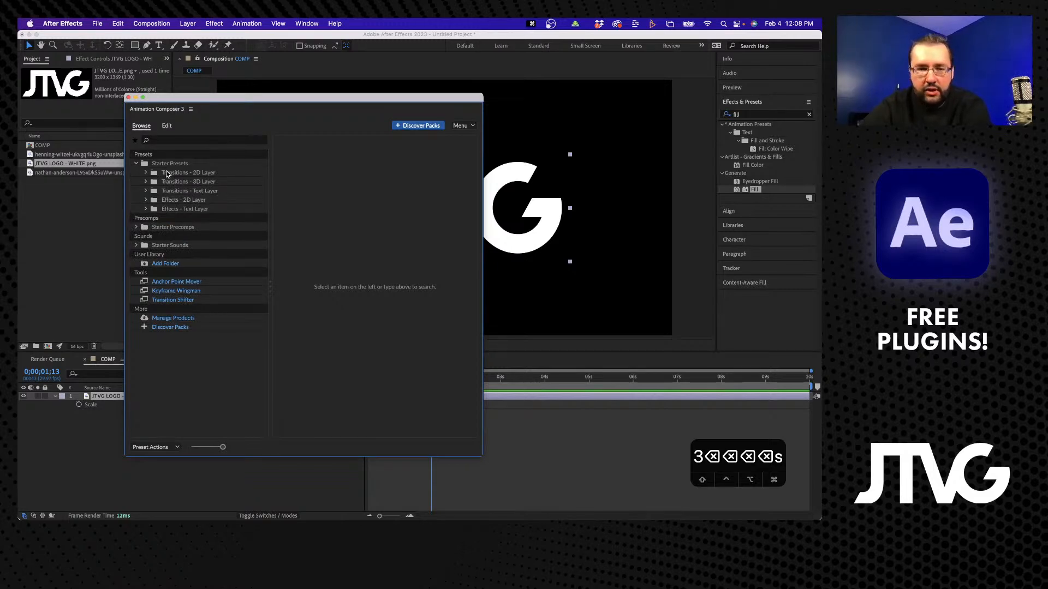
pyautogui.click(137, 228)
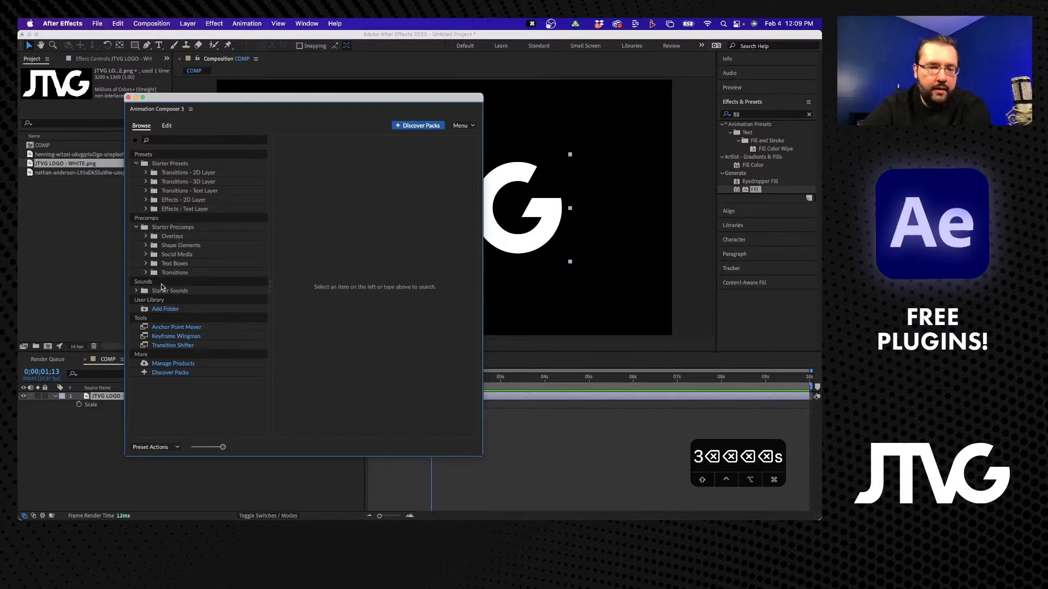
pyautogui.click(136, 291)
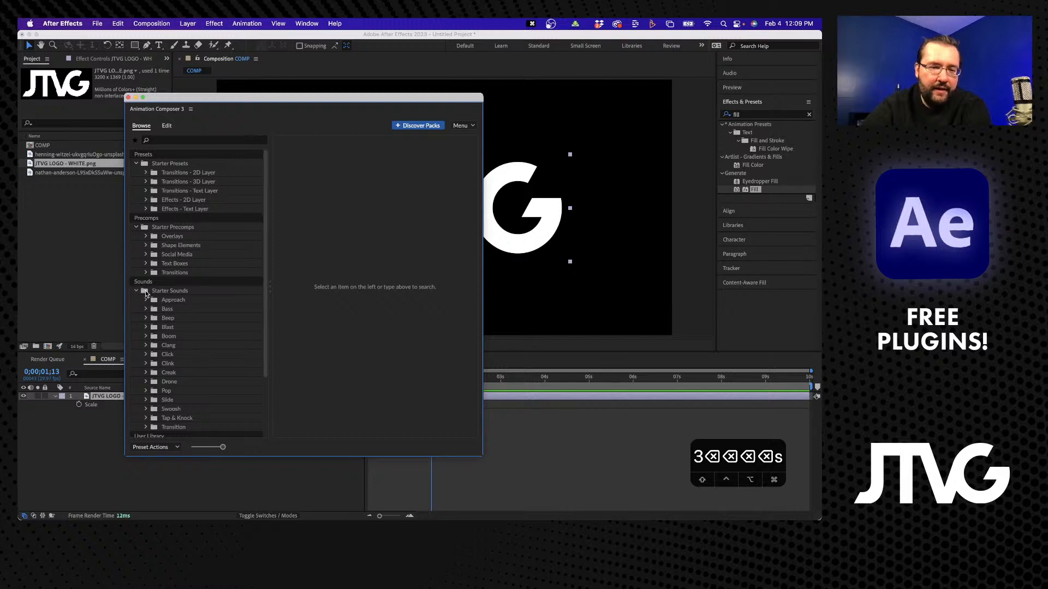
pyautogui.scroll(-2, 189, 327)
pyautogui.scroll(-3, 189, 327)
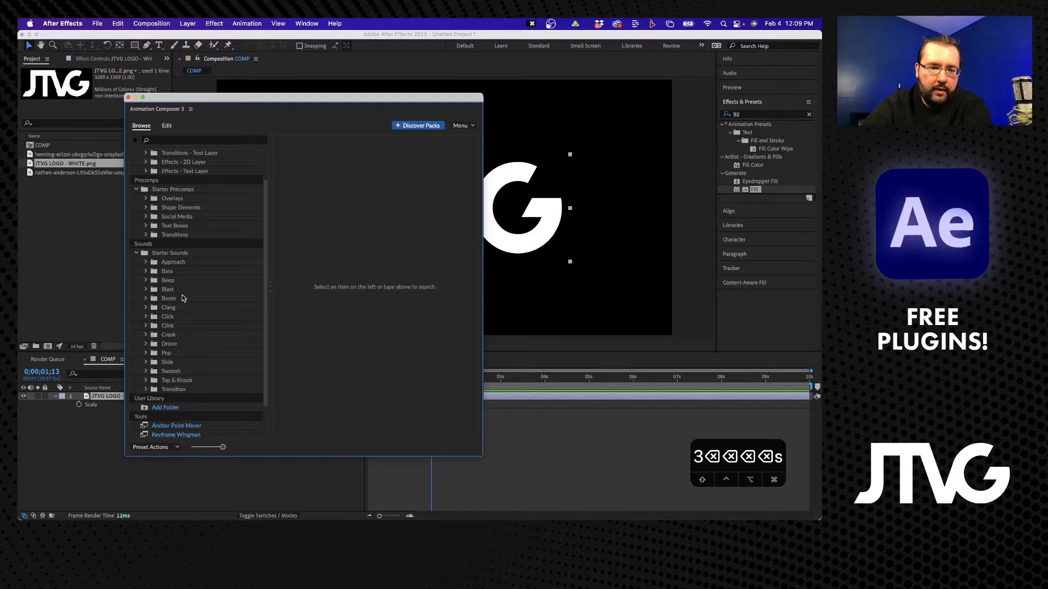
pyautogui.scroll(3, 182, 295)
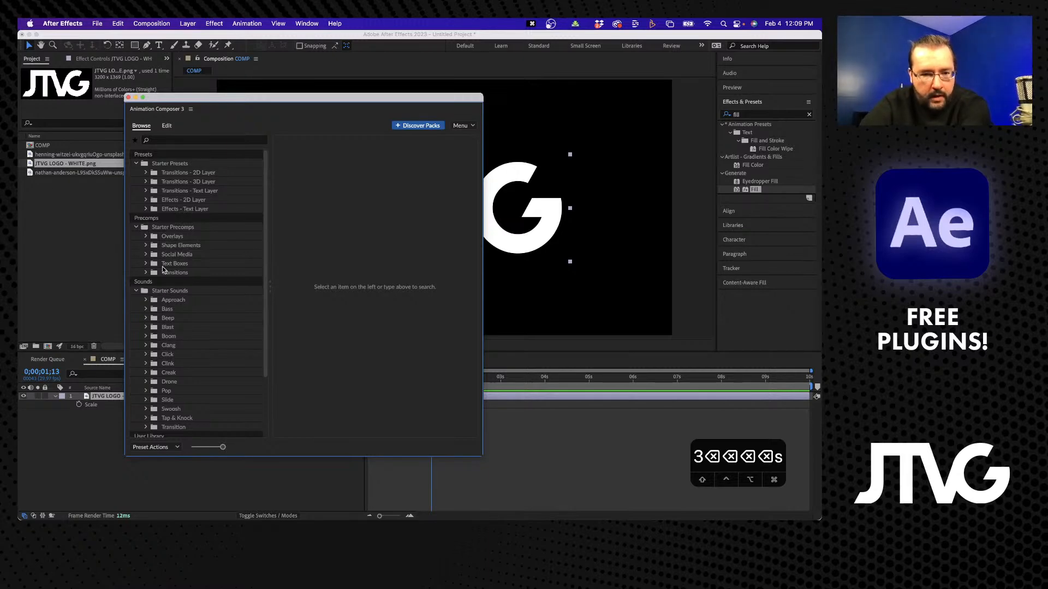
pyautogui.click(136, 291)
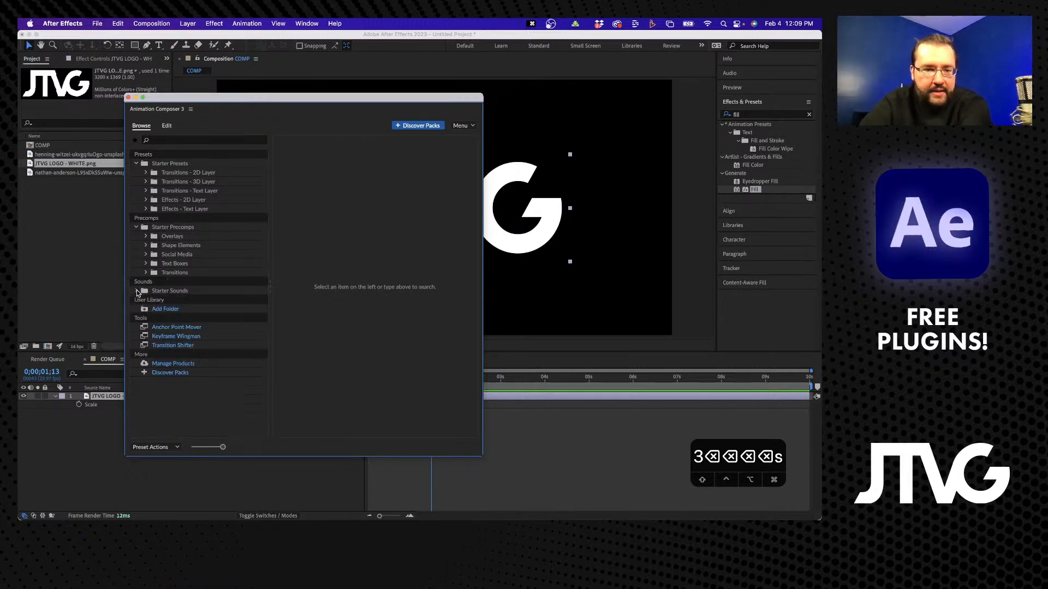
pyautogui.click(136, 227)
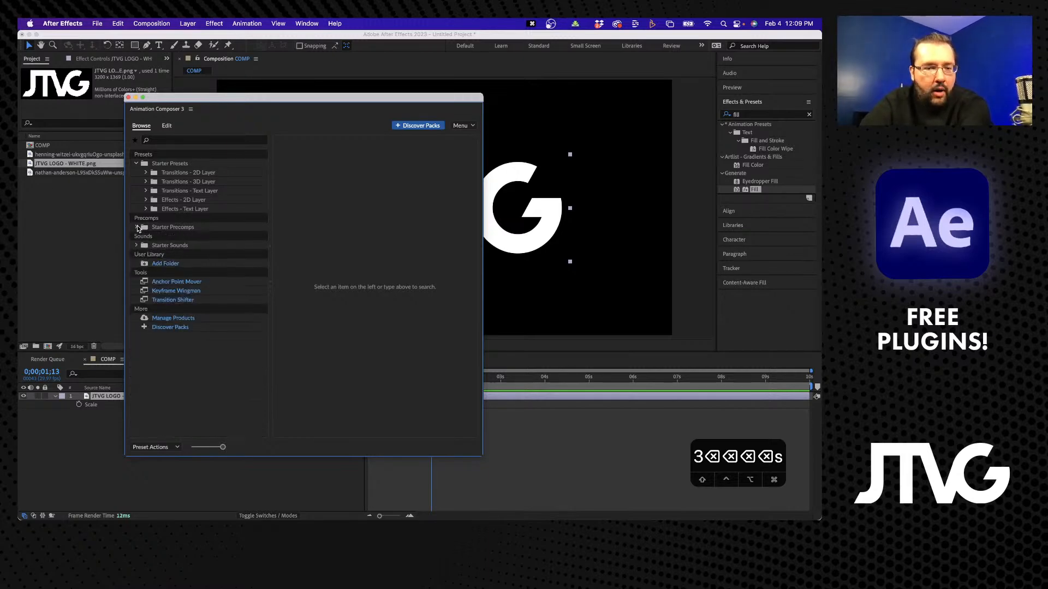
pyautogui.click(137, 164)
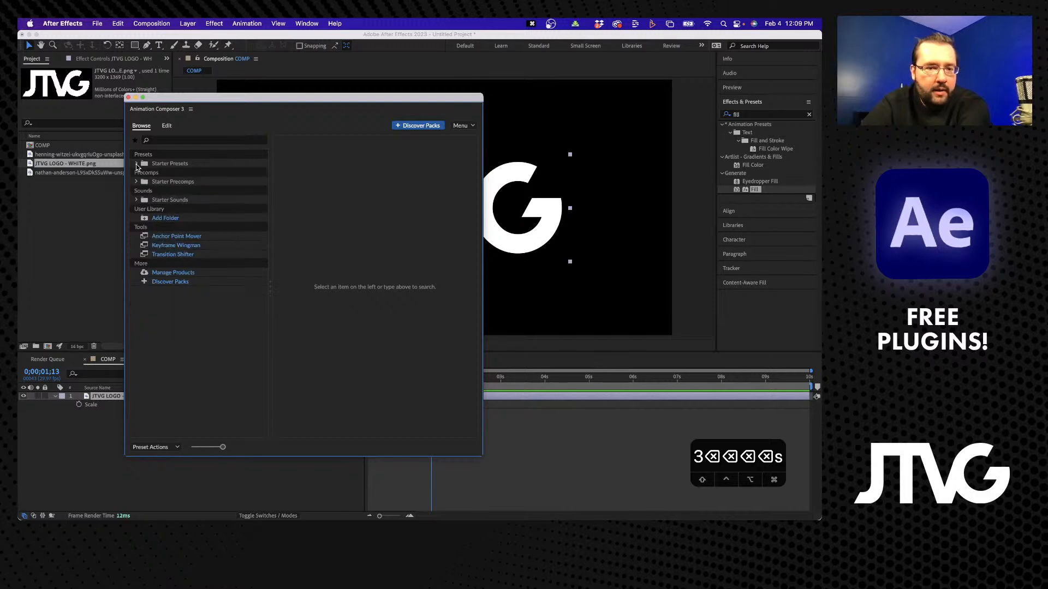
pyautogui.click(129, 97)
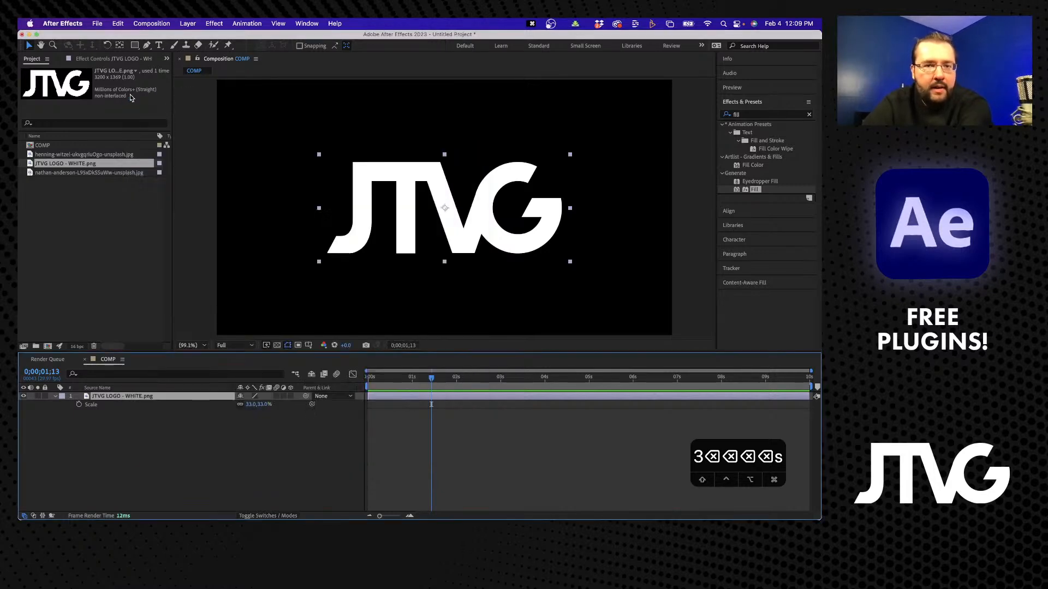
# Open Animation Composer 3's Anchor Point Mover and place its window beside the logo in the composition view.
pyautogui.click(307, 23)
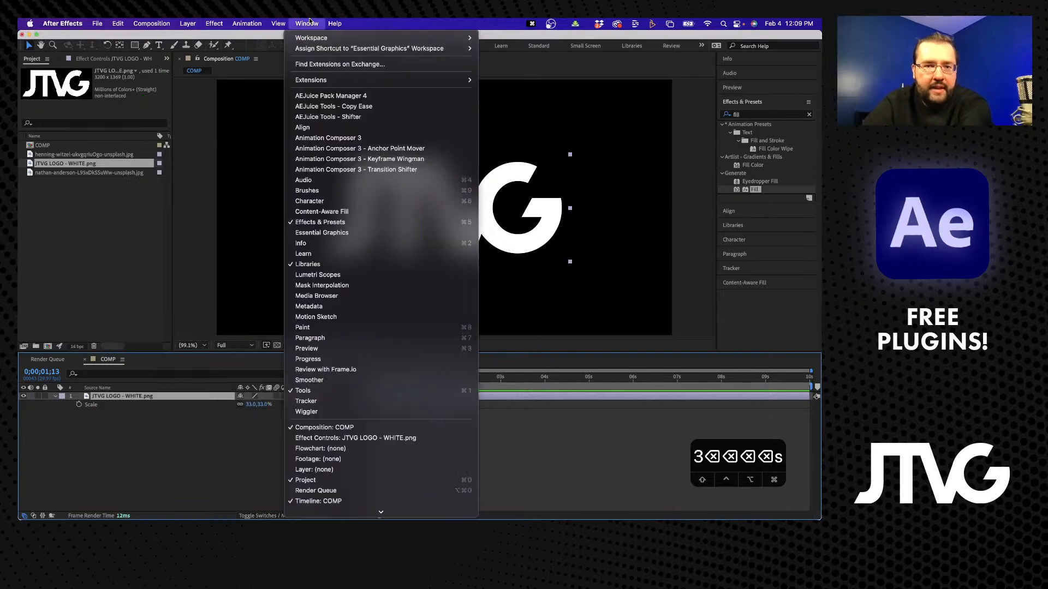
pyautogui.click(345, 153)
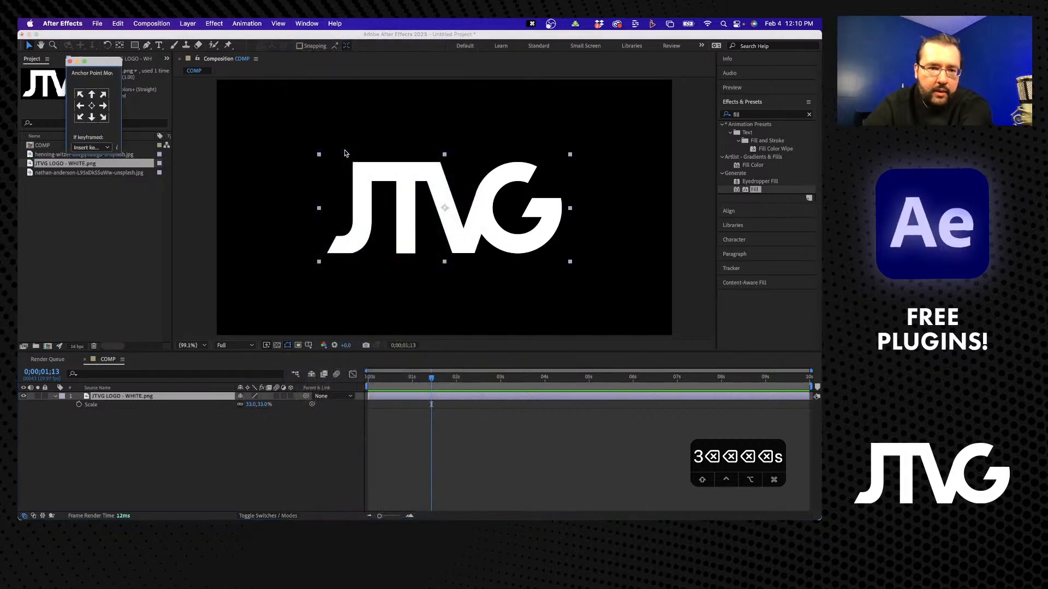
pyautogui.moveTo(103, 62); pyautogui.dragTo(274, 145)
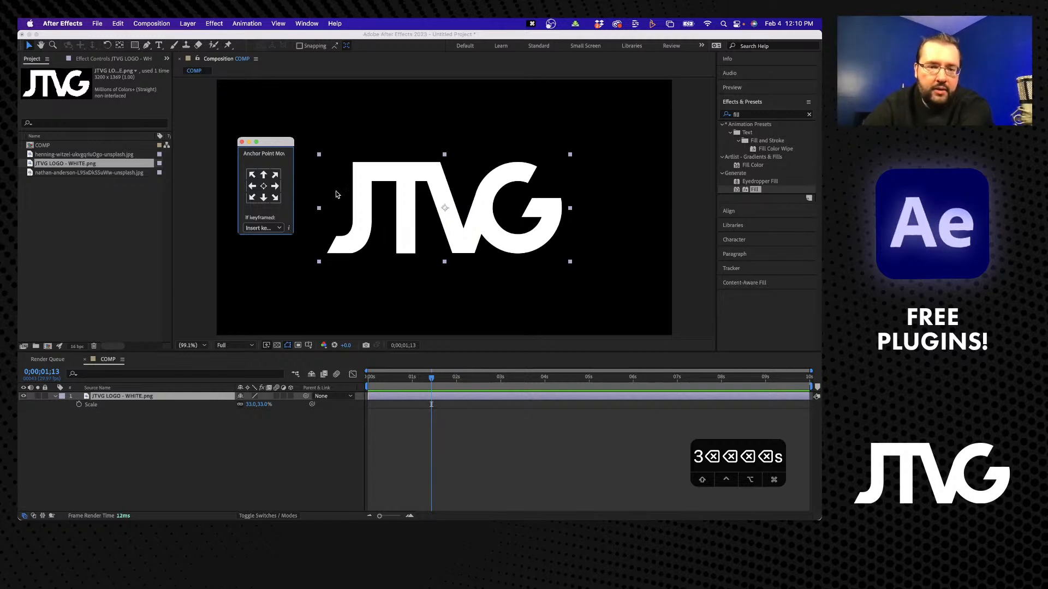
# Move the logo's anchor point to its bottom centre with Anchor Point Mover and scale the logo to 30%.
pyautogui.click(262, 198)
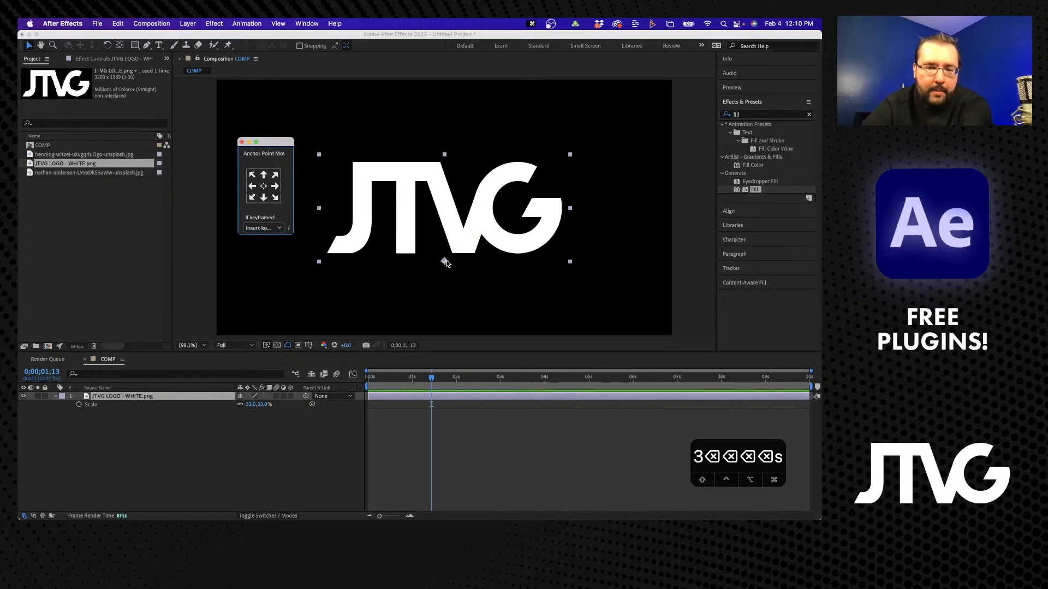
pyautogui.click(178, 463)
pyautogui.moveTo(251, 404)
pyautogui.mouseDown()
pyautogui.moveTo(235, 404)
pyautogui.moveTo(248, 403)
pyautogui.mouseUp()
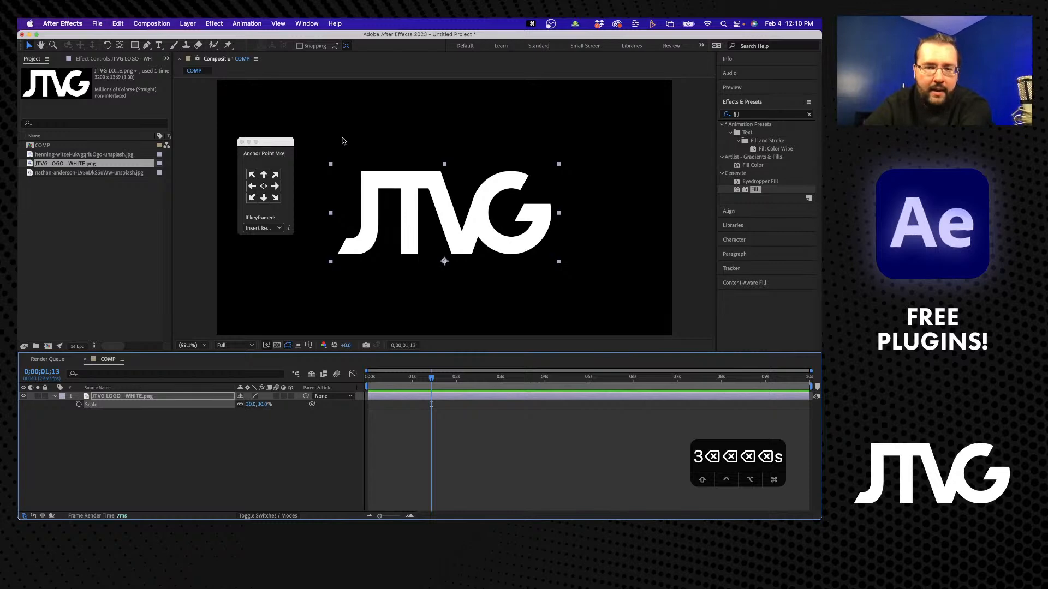
# Move the logo's anchor point to its top-left corner with Anchor Point Mover and scale the logo to 27%.
pyautogui.click(251, 175)
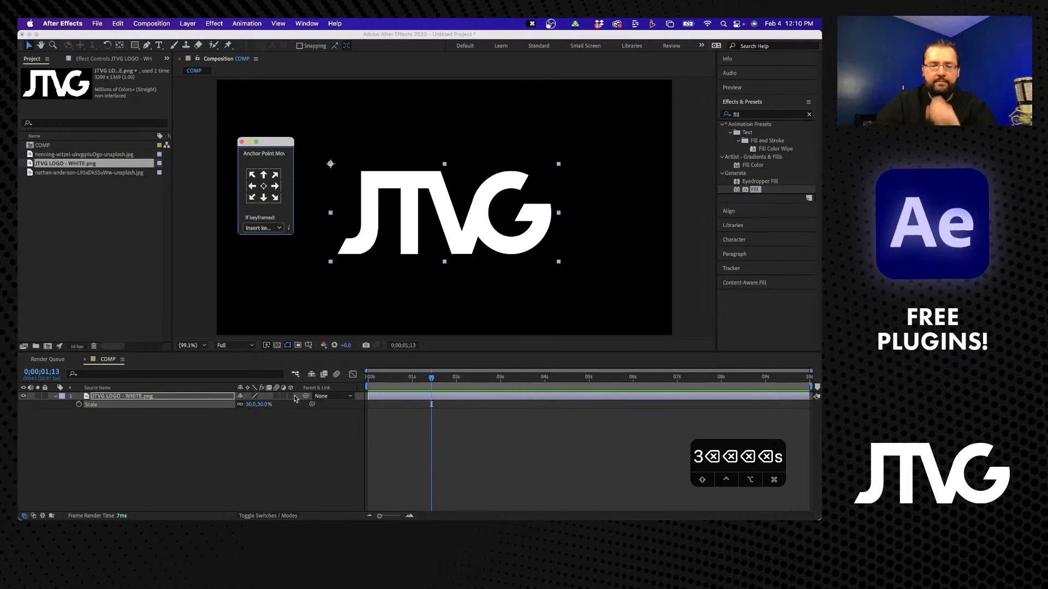
pyautogui.moveTo(247, 403)
pyautogui.mouseDown()
pyautogui.moveTo(233, 402)
pyautogui.moveTo(260, 402)
pyautogui.moveTo(243, 401)
pyautogui.mouseUp()
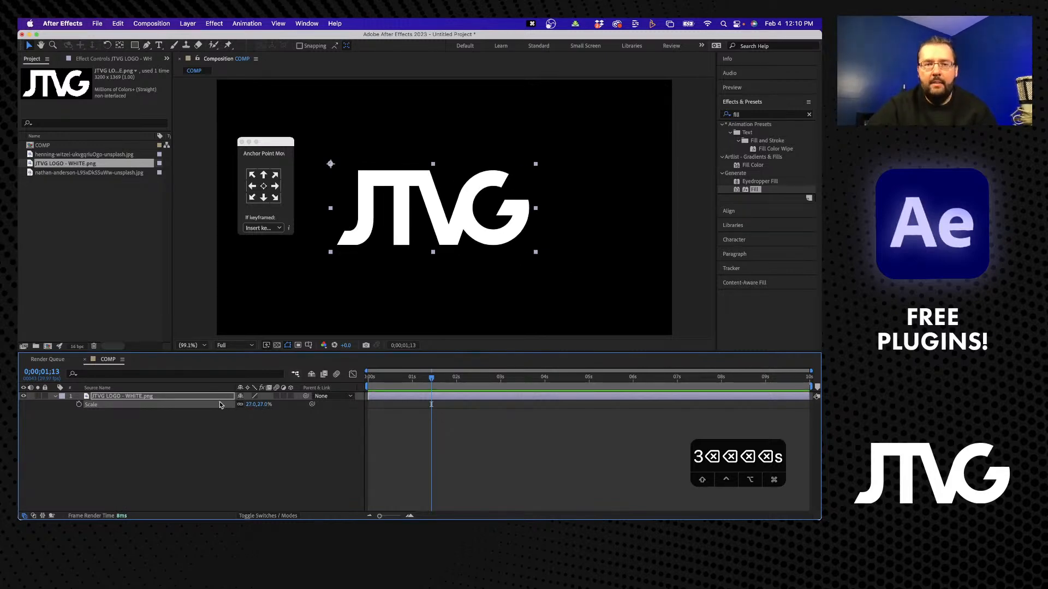
# Manually move the logo's anchor point with the Pan Behind tool to near the upper right of the letter G.
pyautogui.click(121, 48)
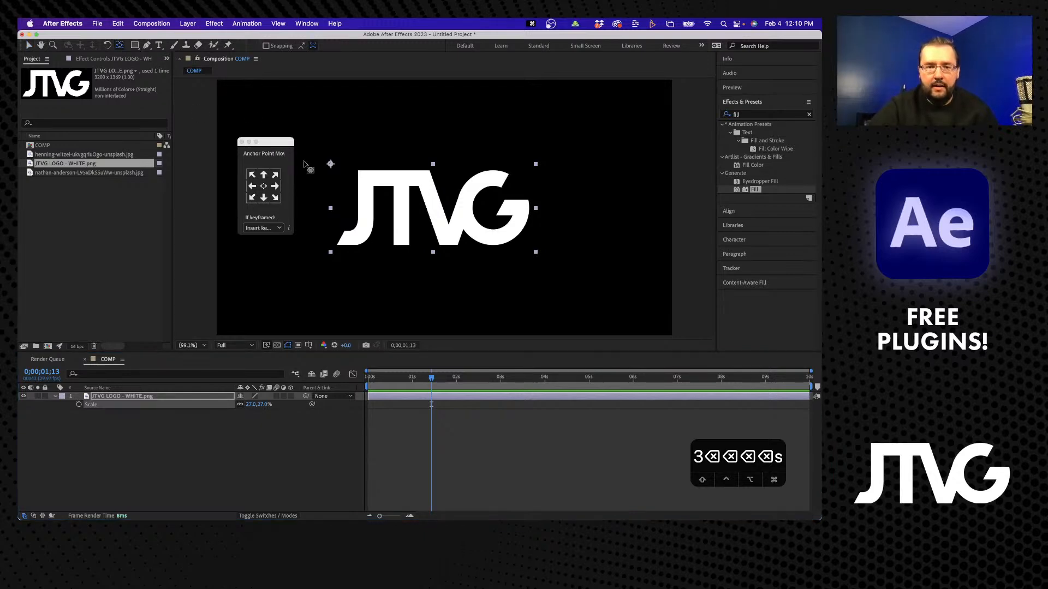
pyautogui.moveTo(331, 164); pyautogui.dragTo(451, 184)
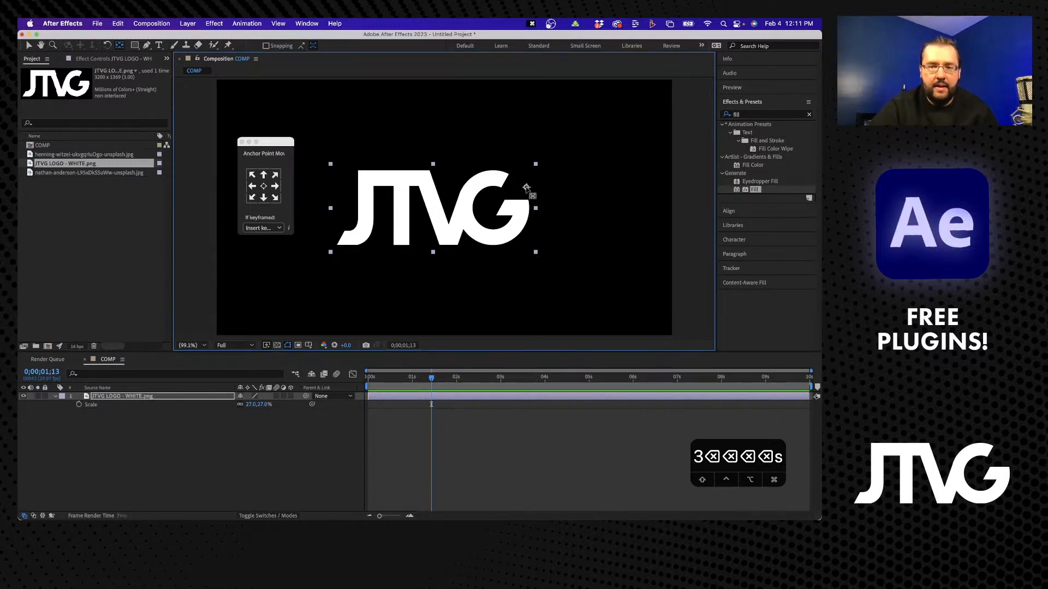
# Move the logo's anchor point through several edge and corner positions with Anchor Point Mover, finishing at the logo's centre.
pyautogui.click(278, 143)
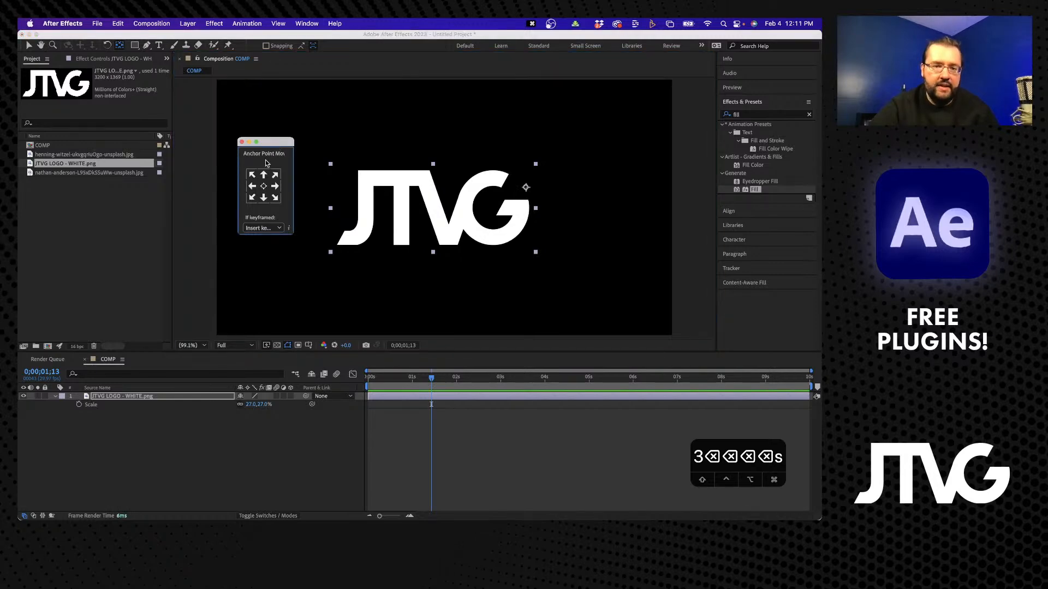
pyautogui.click(251, 175)
pyautogui.click(252, 186)
pyautogui.click(251, 197)
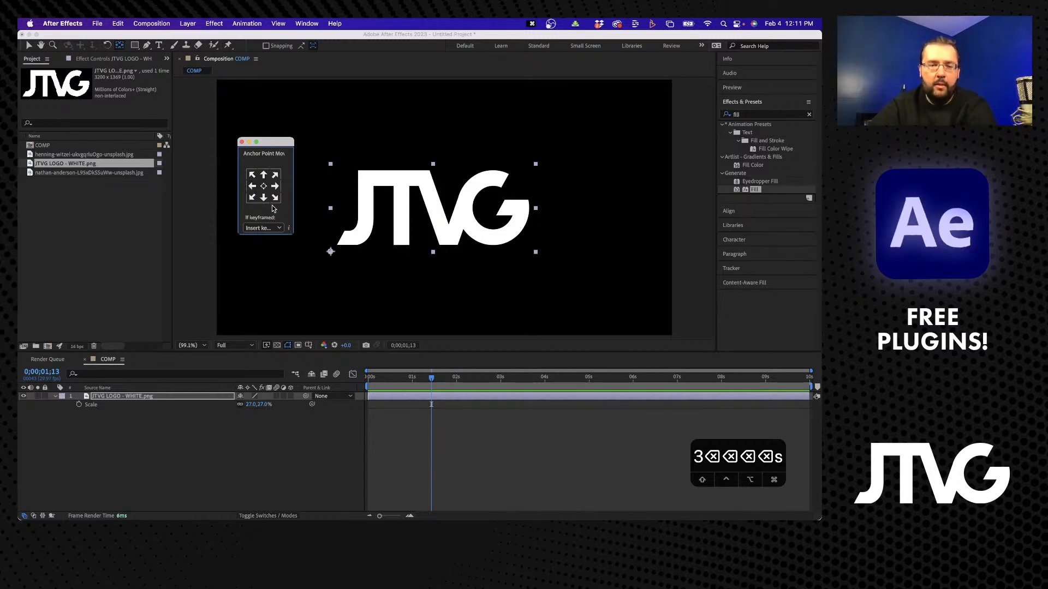
pyautogui.click(265, 188)
pyautogui.click(275, 187)
pyautogui.click(276, 175)
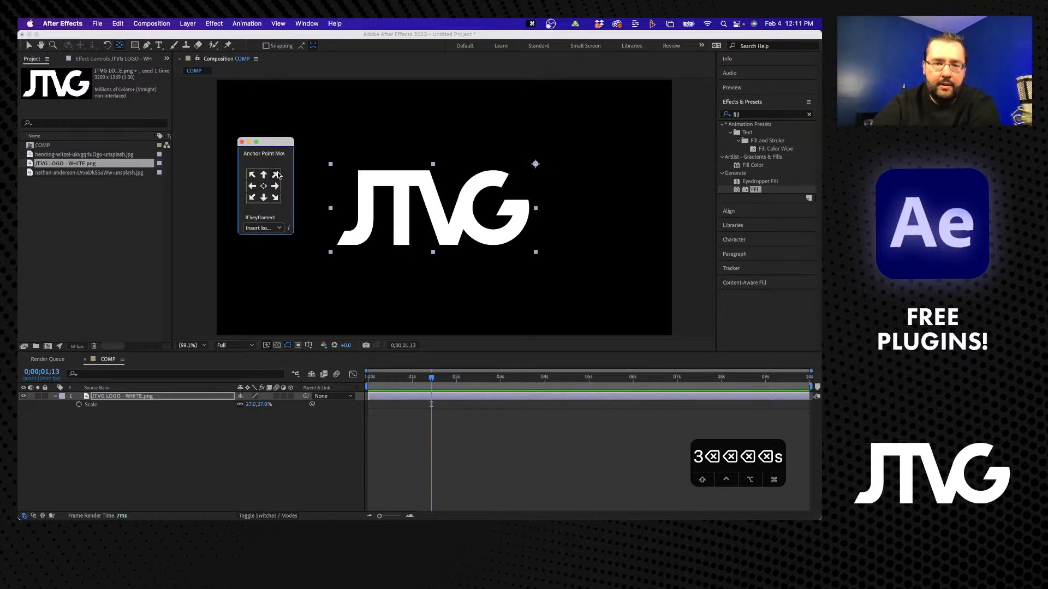
pyautogui.click(264, 188)
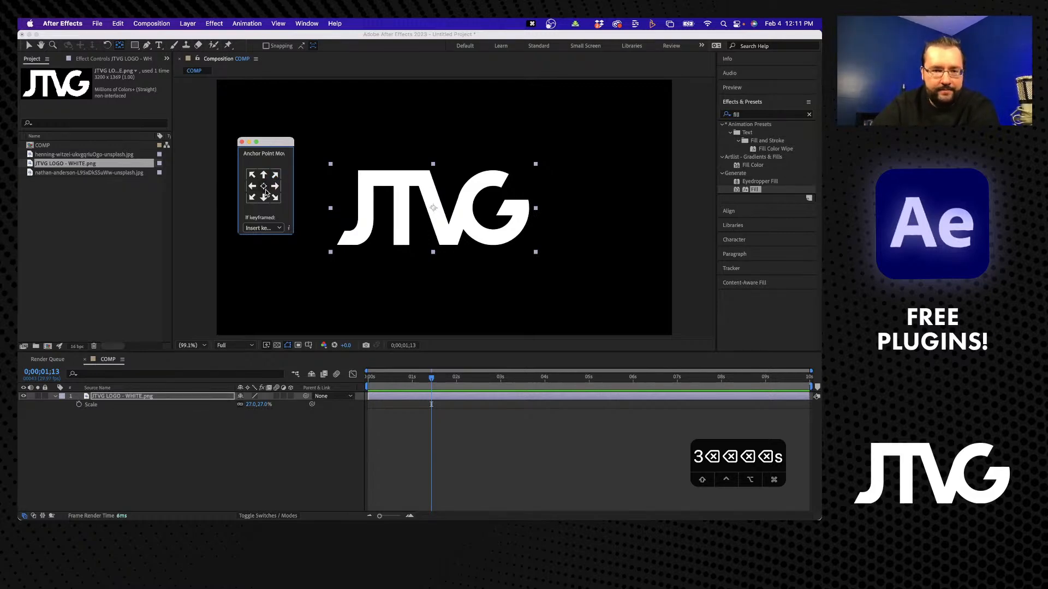
# Check Anchor Point Mover's options for handling keyframed layers and close its window.
pyautogui.moveTo(293, 234); pyautogui.dragTo(340, 276)
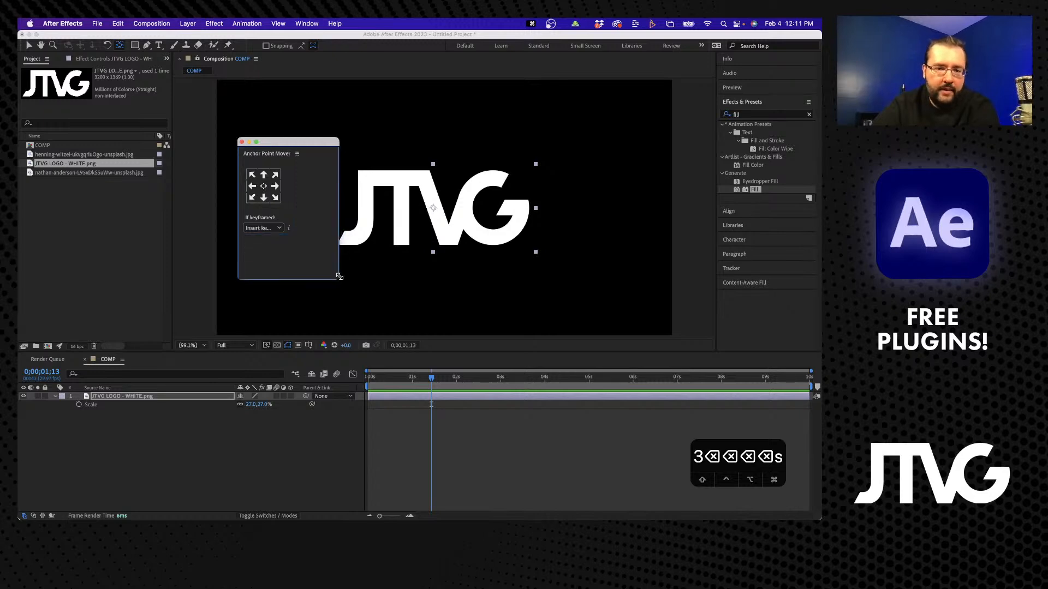
pyautogui.click(277, 228)
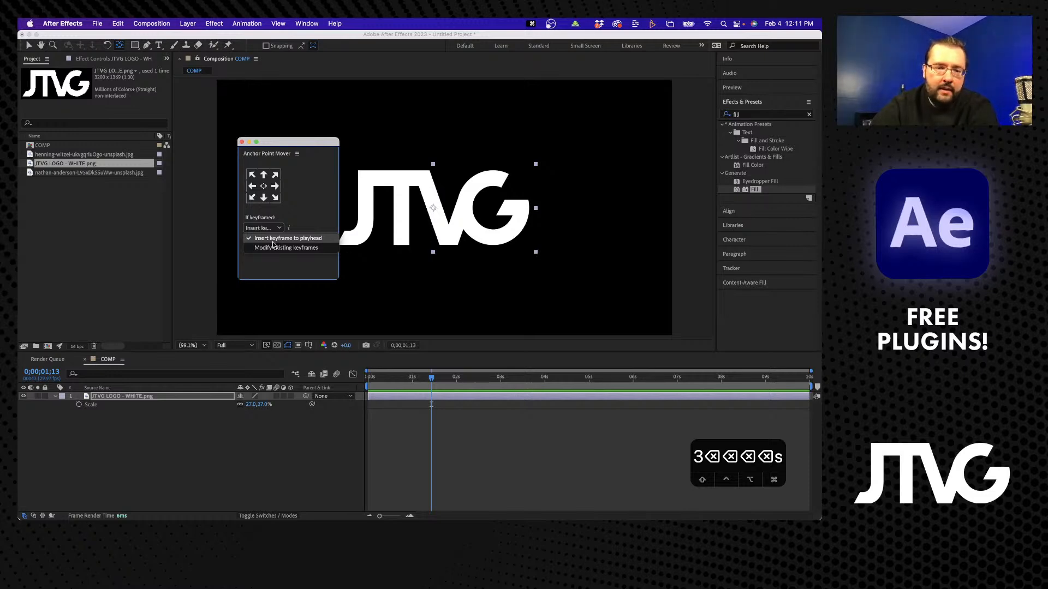
pyautogui.click(283, 256)
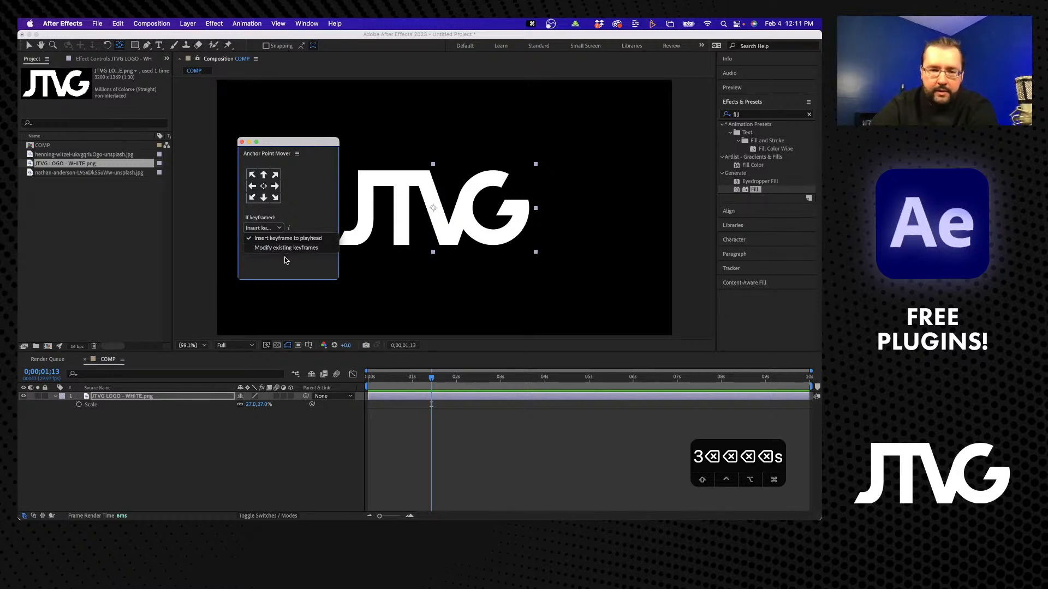
pyautogui.moveTo(335, 276); pyautogui.dragTo(314, 240)
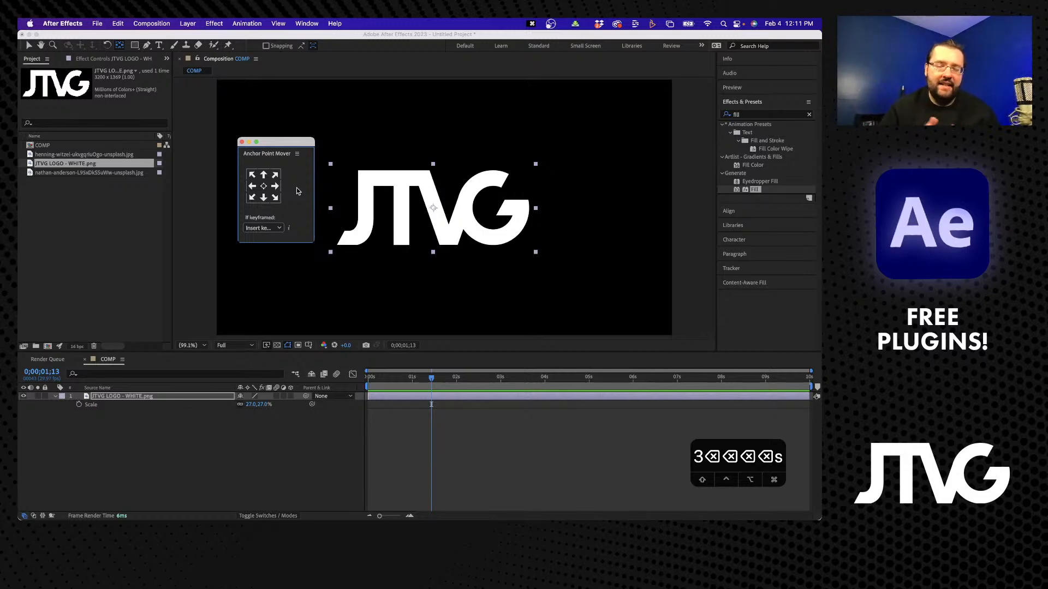
pyautogui.click(241, 142)
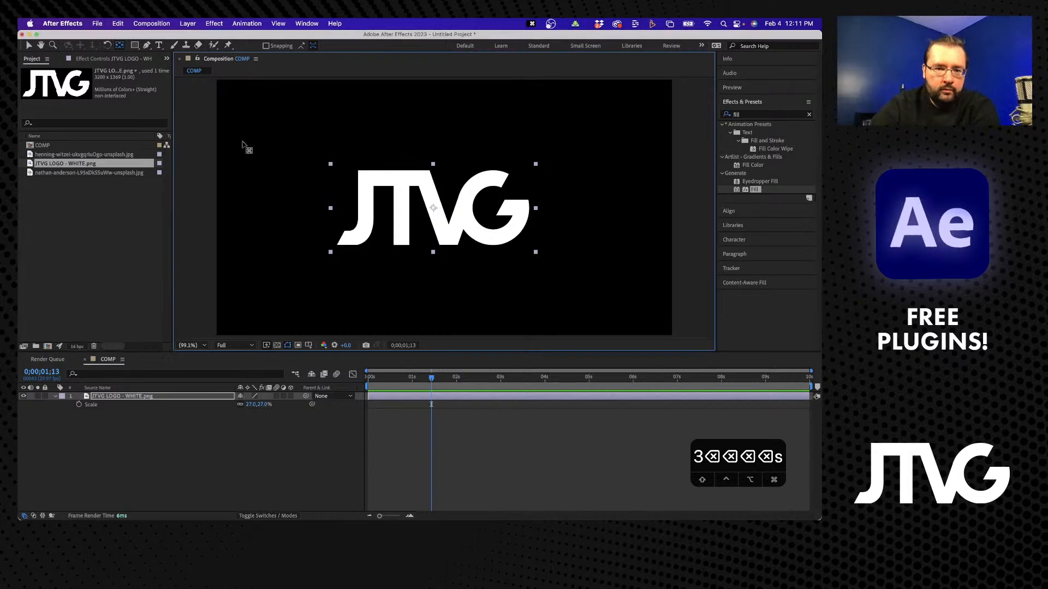
# Open Animation Composer 3's Keyframe Wingman.
pyautogui.click(159, 421)
pyautogui.click(136, 403)
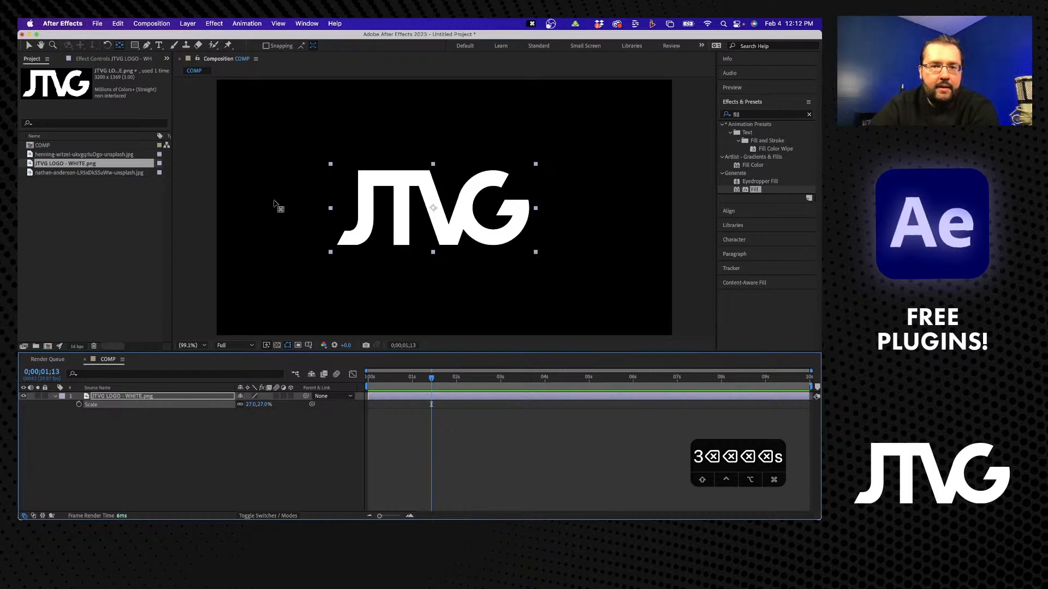
pyautogui.click(305, 23)
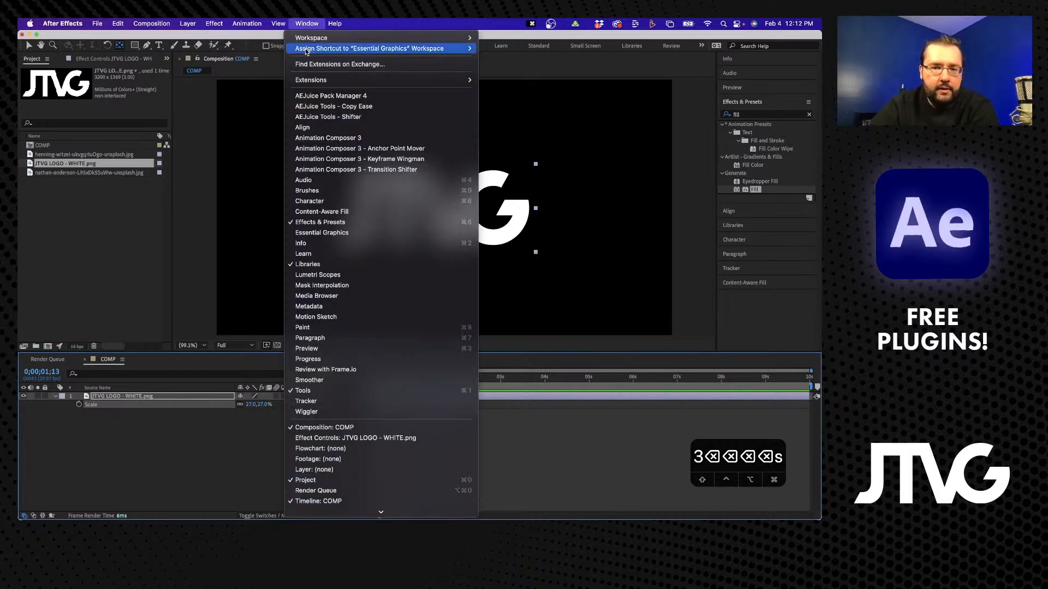
pyautogui.click(329, 159)
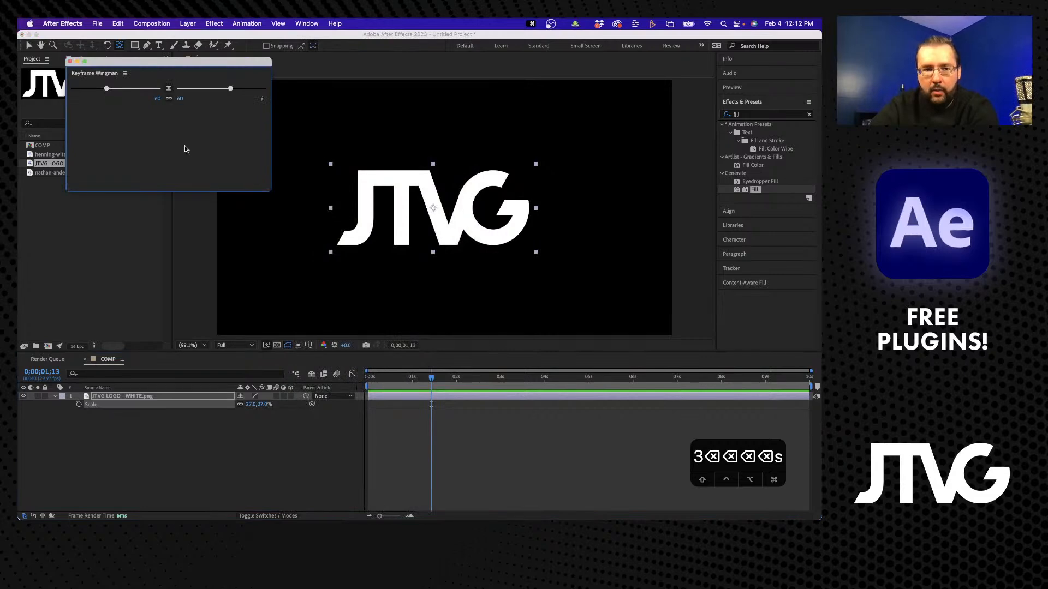
# Add Scale keyframes to the logo layer at 0 seconds and 1 second.
pyautogui.click(151, 442)
pyautogui.click(404, 381)
pyautogui.moveTo(405, 380); pyautogui.dragTo(368, 380)
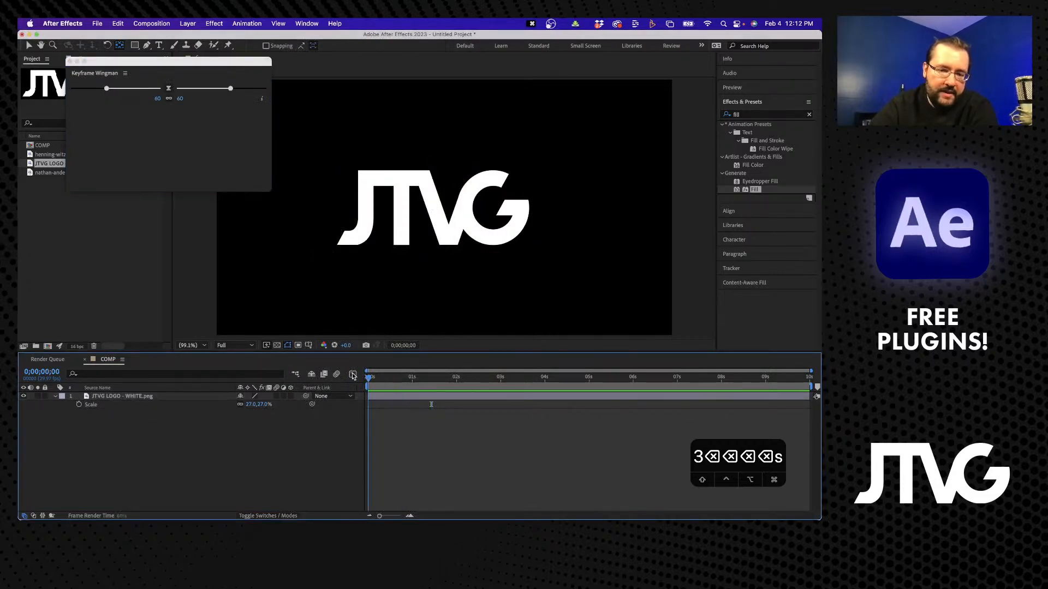
pyautogui.click(165, 405)
pyautogui.click(79, 405)
pyautogui.moveTo(389, 380); pyautogui.dragTo(412, 375)
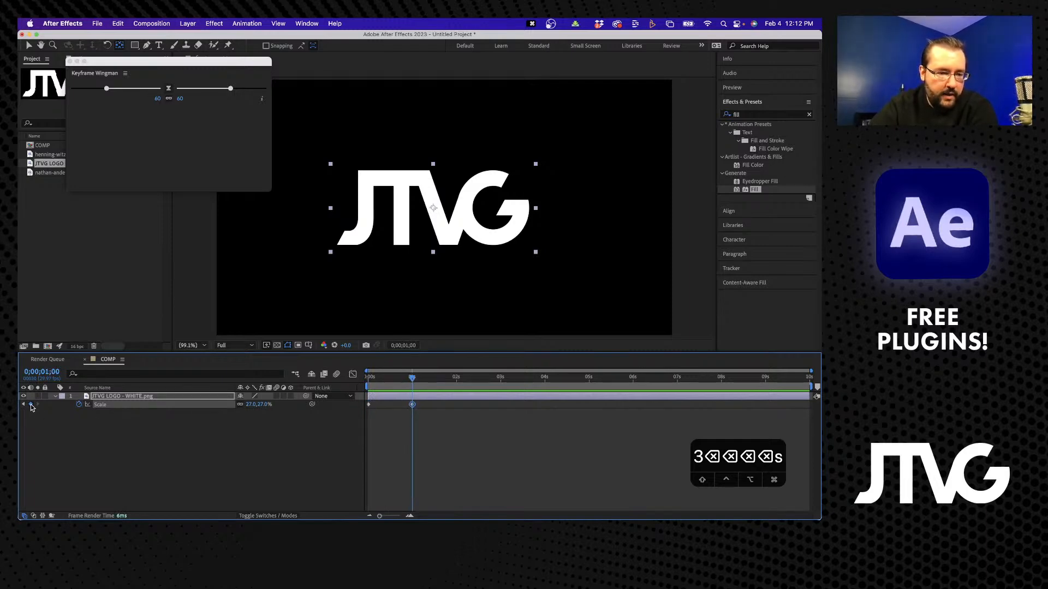
# Set the logo's Scale to 0% at the first keyframe and preview the scale-up animation.
pyautogui.click(23, 405)
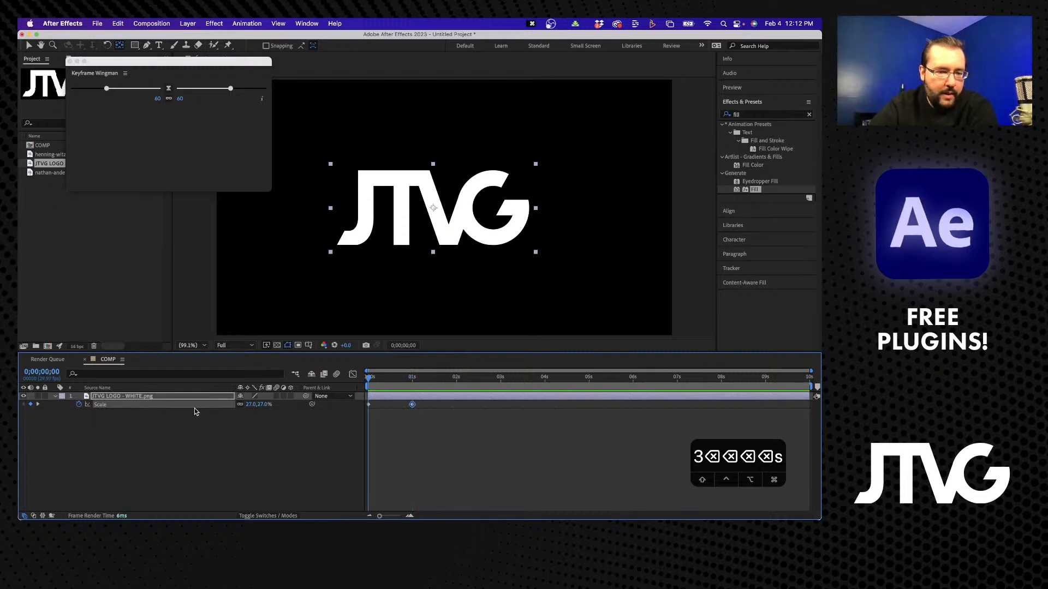
pyautogui.click(251, 404)
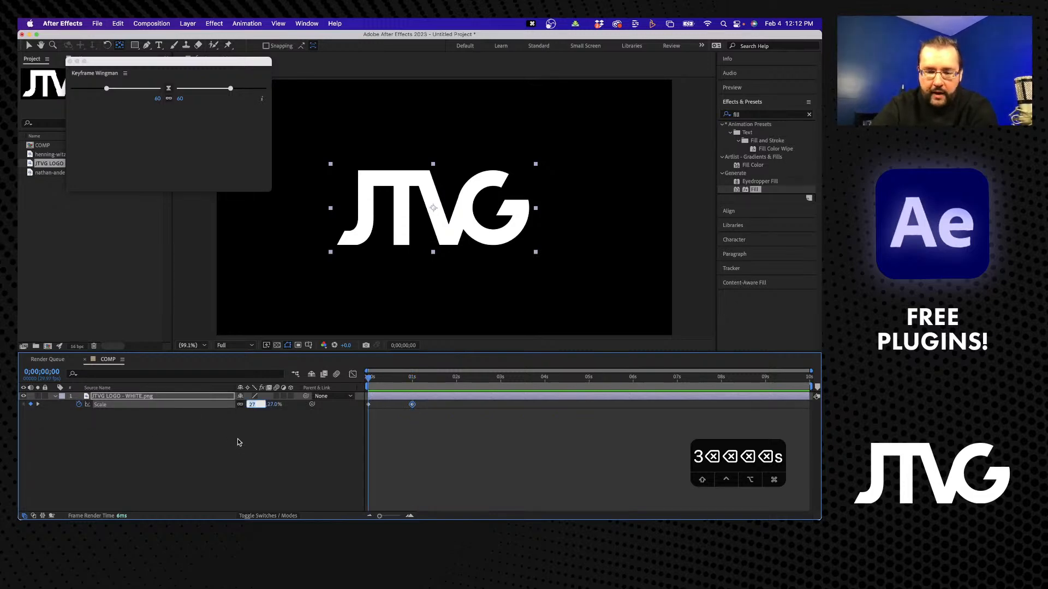
pyautogui.write('0')
pyautogui.press('Return')
pyautogui.click(417, 449)
pyautogui.press('space')
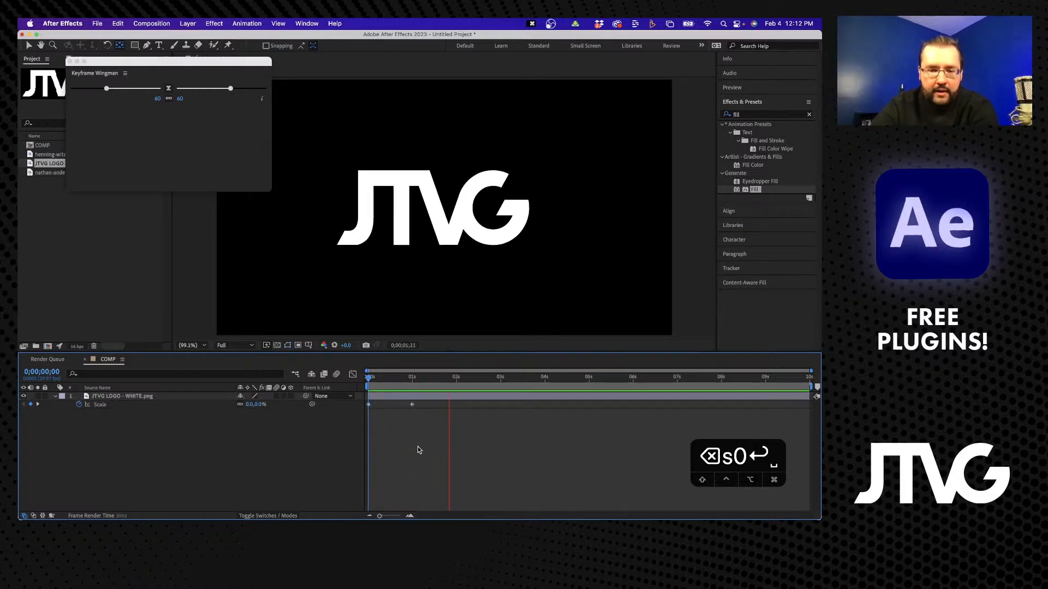
pyautogui.press('space')
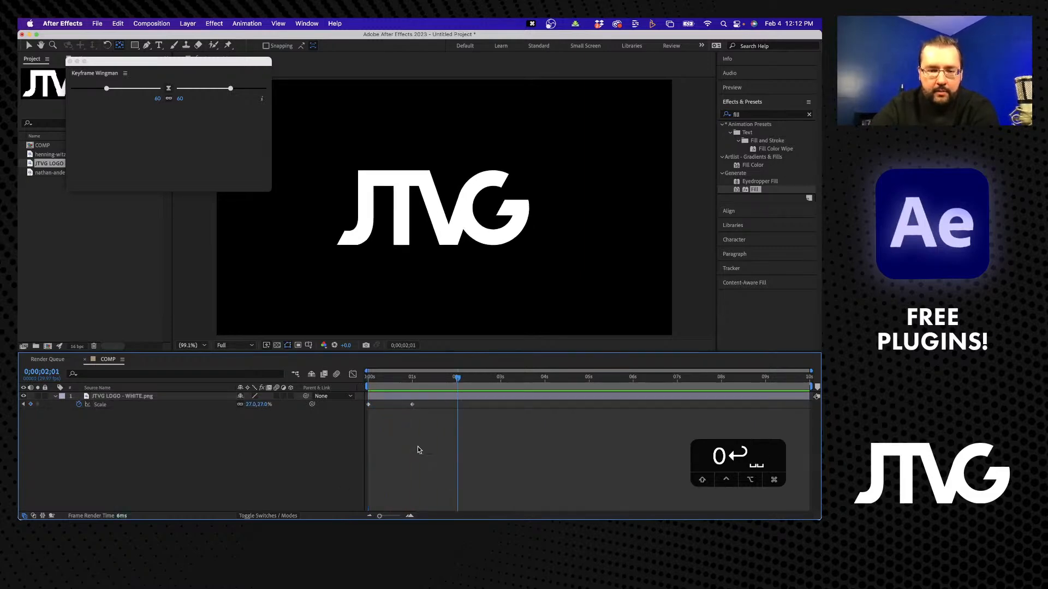
# Apply Easy Ease In to the logo's Scale keyframe at 1 second and preview the animation.
pyautogui.click(413, 405)
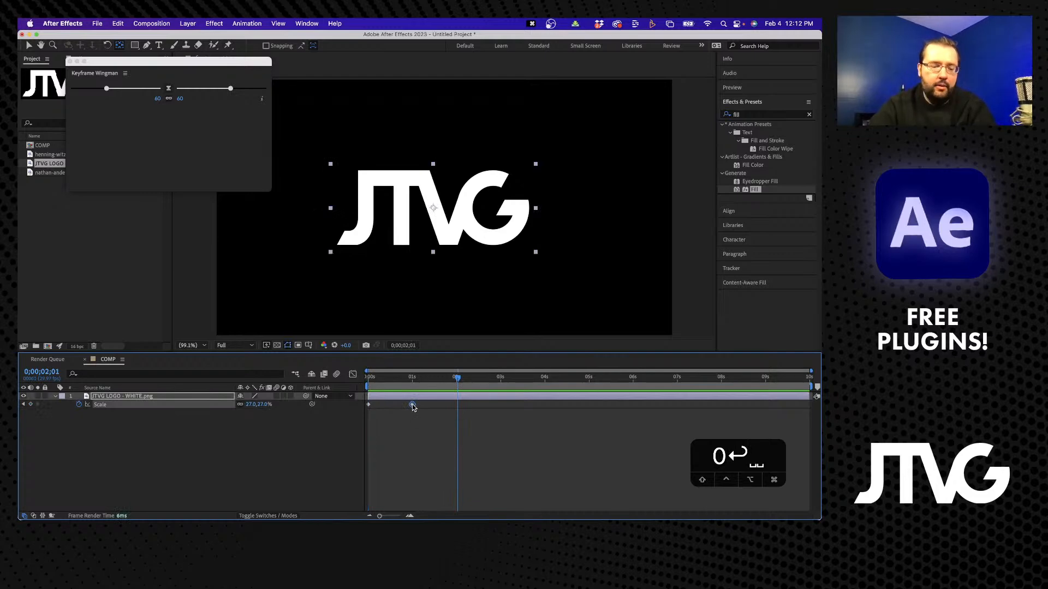
pyautogui.rightClick(412, 405)
pyautogui.moveTo(480, 510)
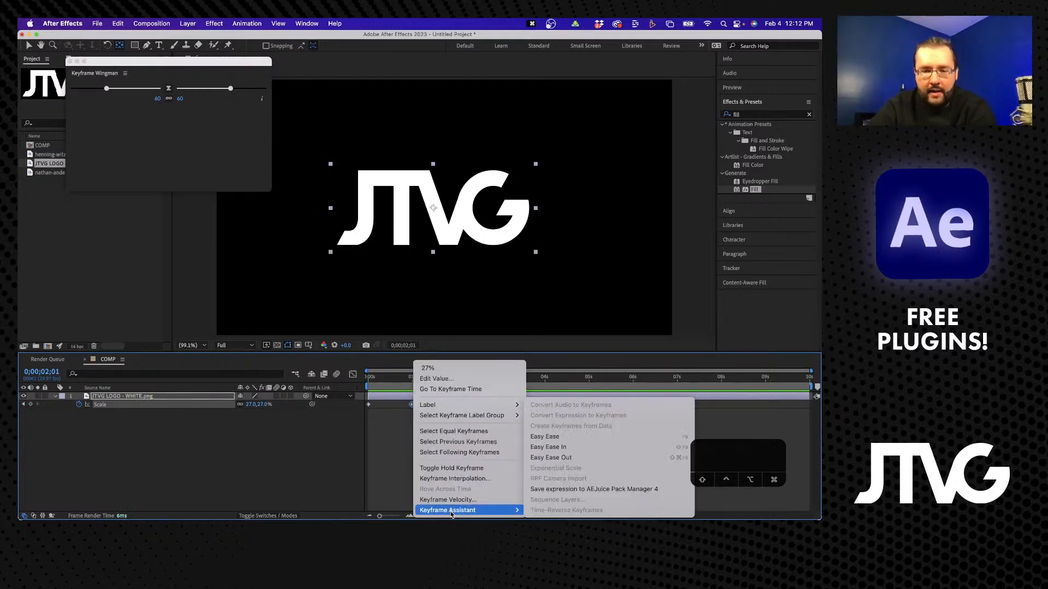
pyautogui.click(585, 448)
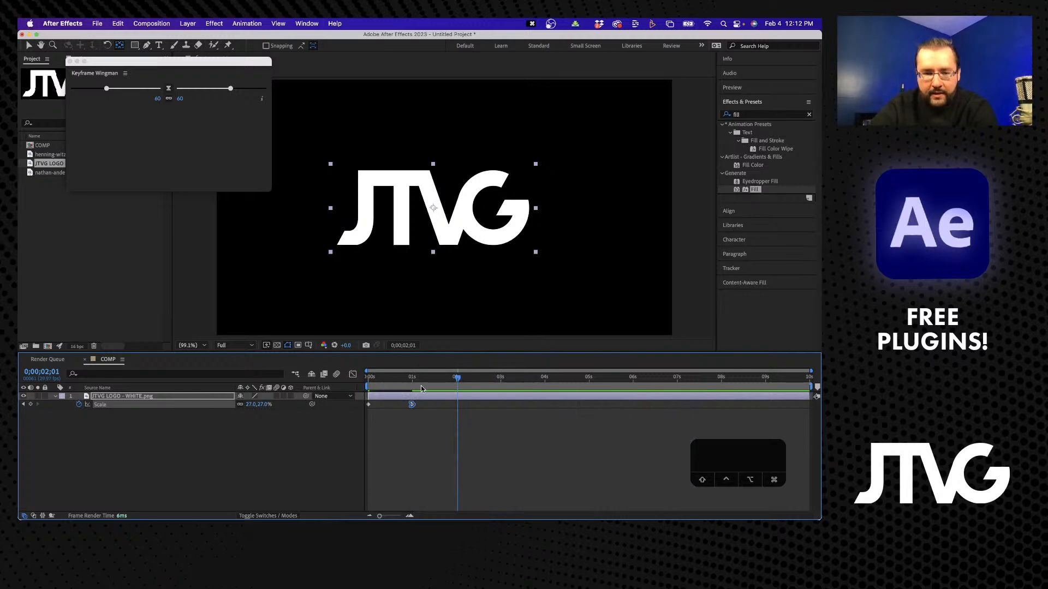
pyautogui.press('space')
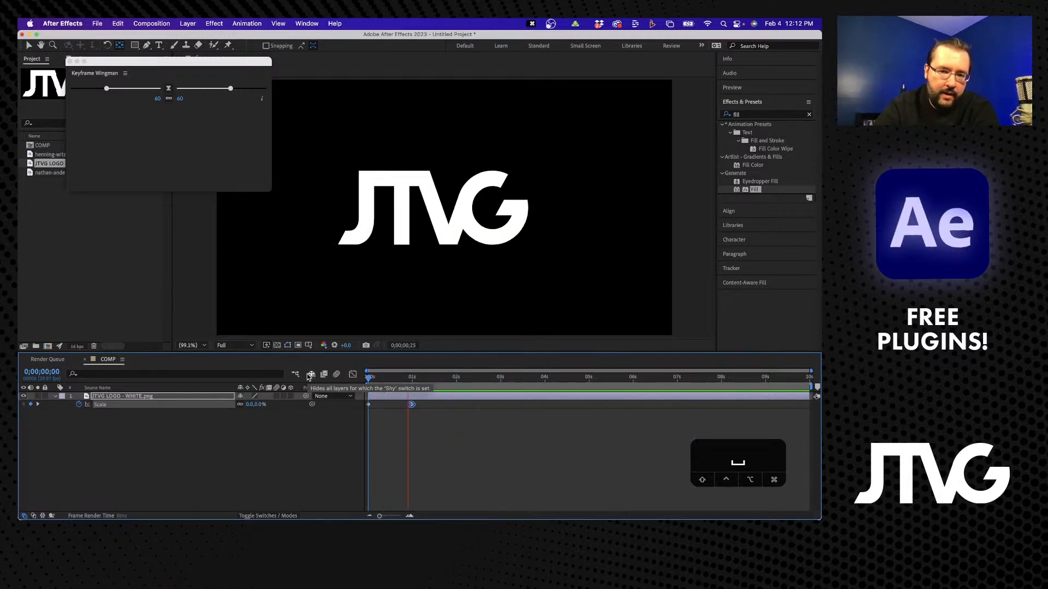
pyautogui.press('space')
# Try reshaping the Scale curve in the Graph Editor with the 1-second keyframe's handle, undo the change and leave the graph.
pyautogui.click(405, 377)
pyautogui.moveTo(405, 377); pyautogui.dragTo(360, 375)
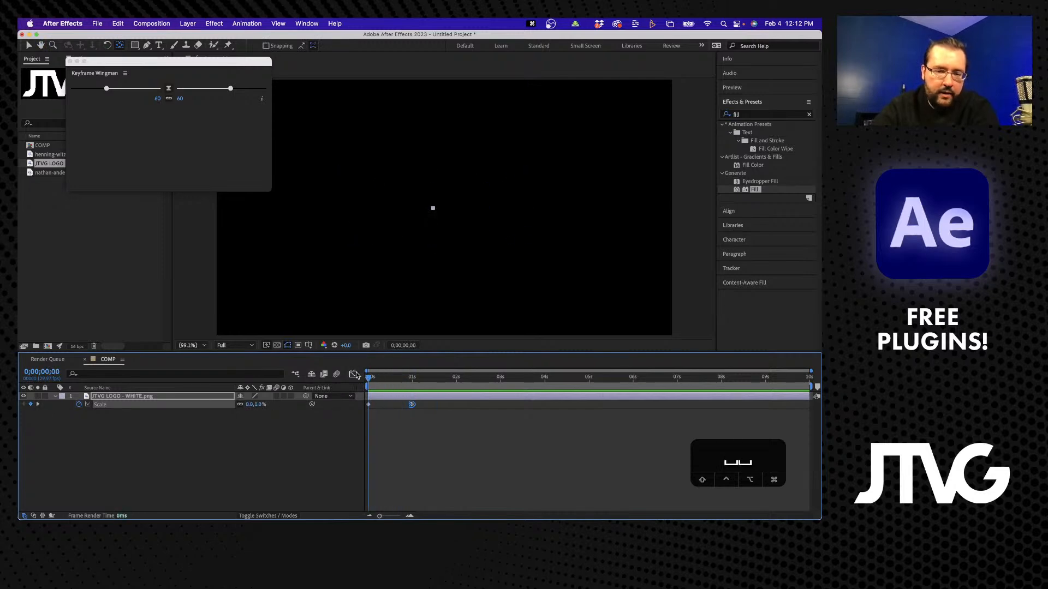
pyautogui.click(353, 374)
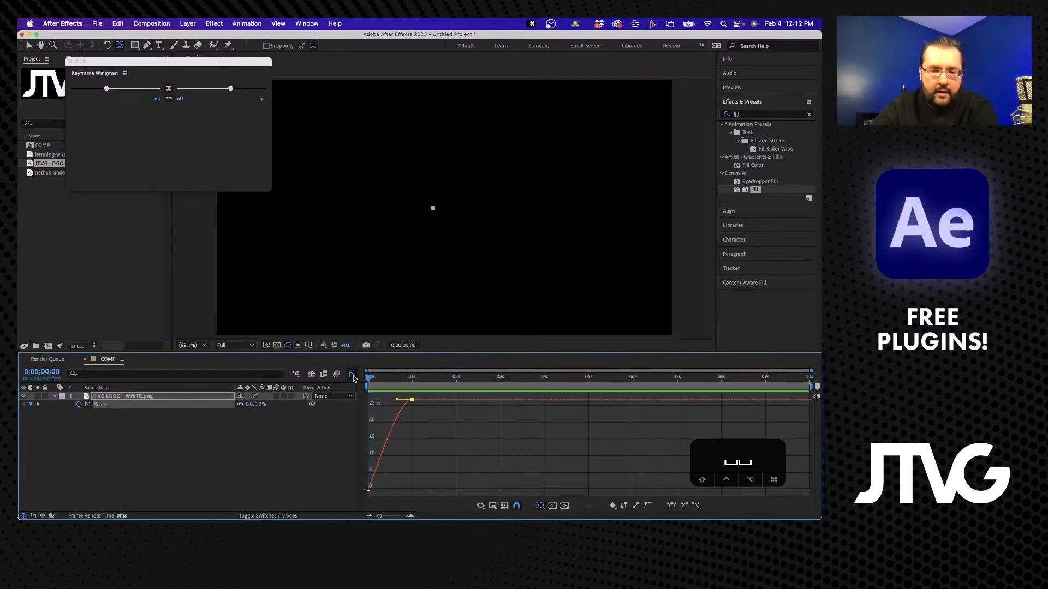
pyautogui.moveTo(397, 400); pyautogui.dragTo(412, 417)
pyautogui.press('super+z')
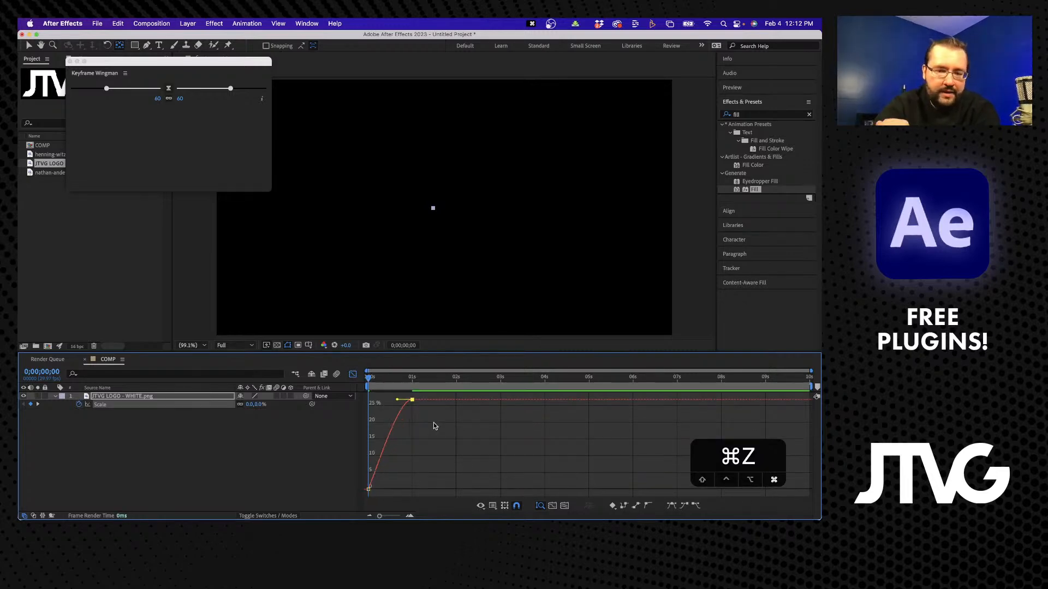
pyautogui.click(355, 375)
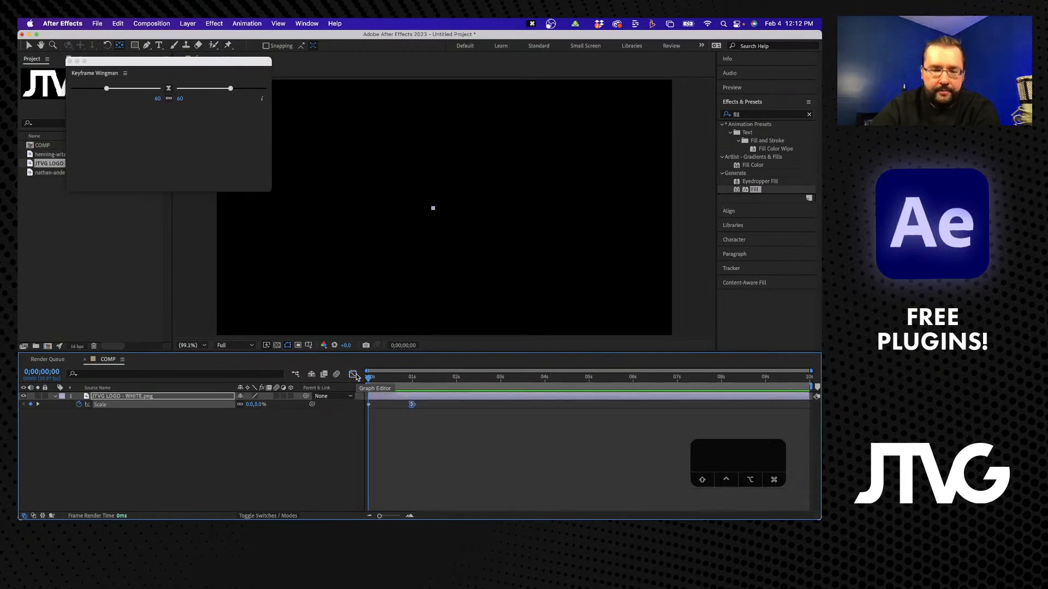
# Set both Keyframe Wingman ease values to 100 for the 1-second Scale keyframe and preview the animation.
pyautogui.moveTo(230, 90); pyautogui.dragTo(267, 88)
pyautogui.press('space')
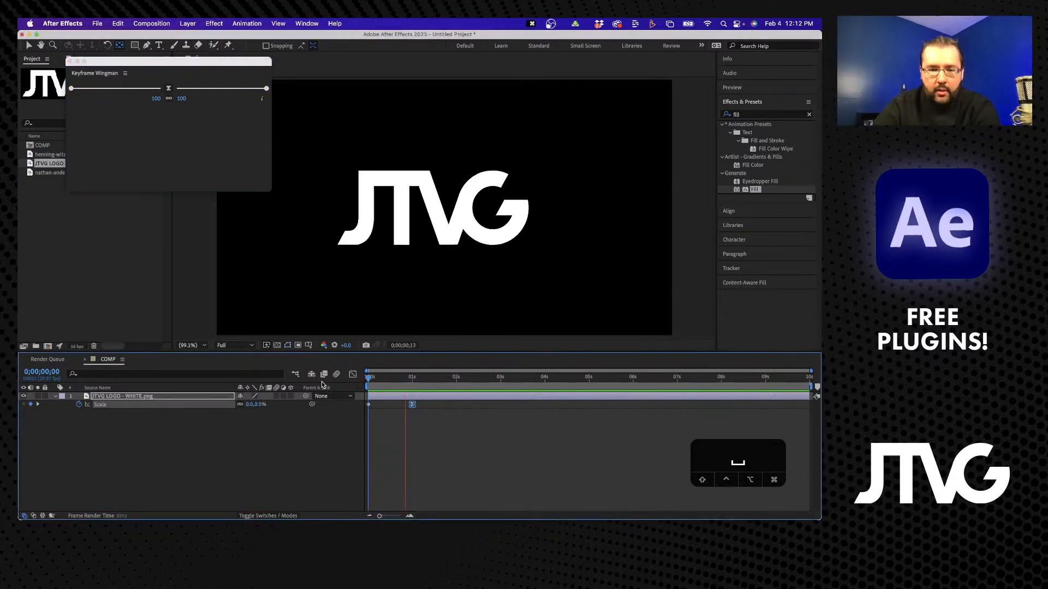
pyautogui.press('space')
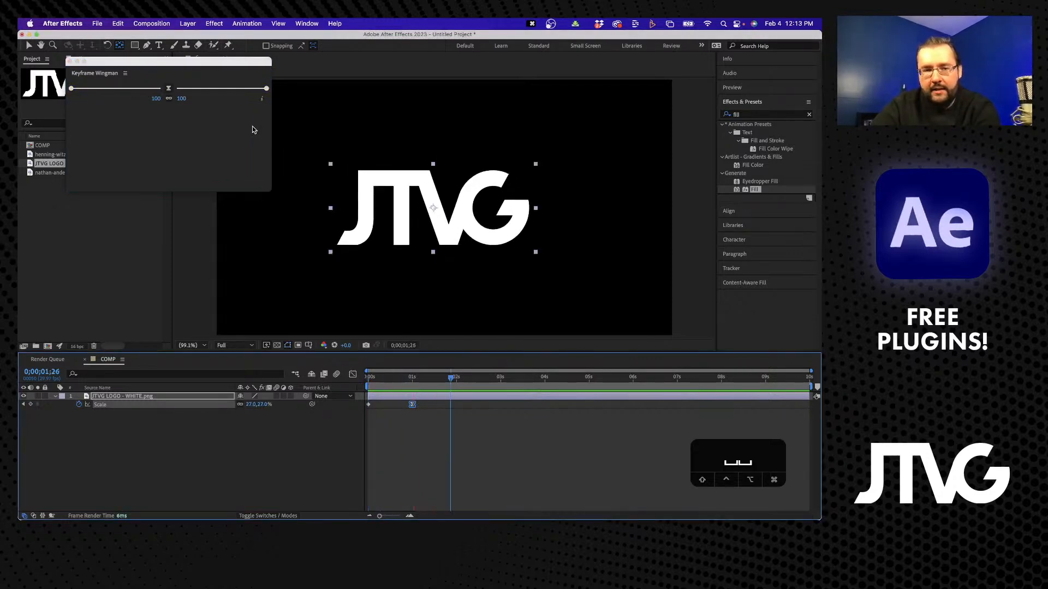
# Reduce the linked Keyframe Wingman ease values to 16 and preview the logo's scale animation.
pyautogui.moveTo(266, 89); pyautogui.dragTo(190, 90)
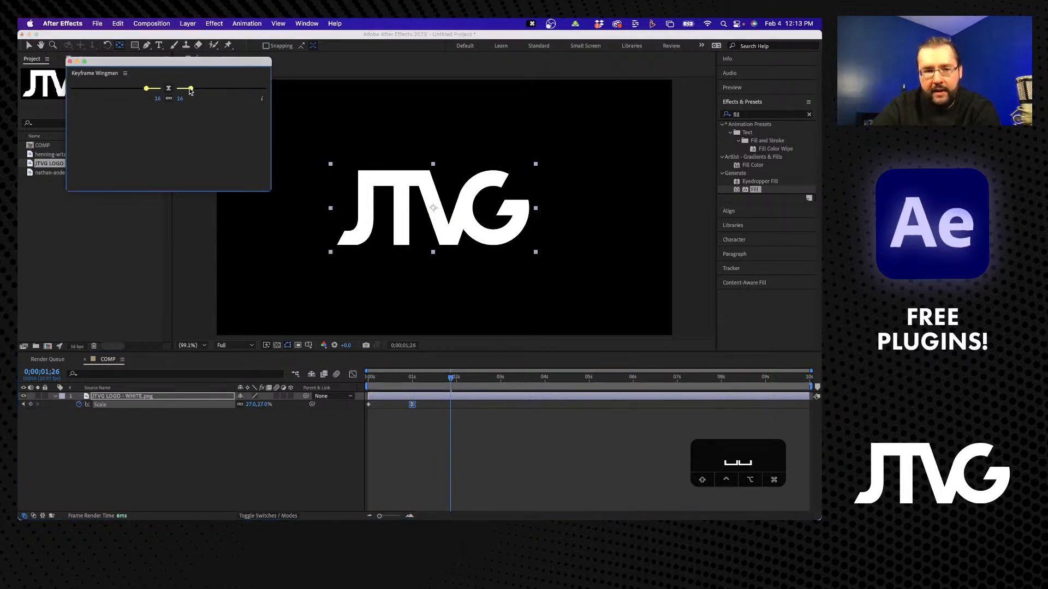
pyautogui.click(396, 380)
pyautogui.press('space')
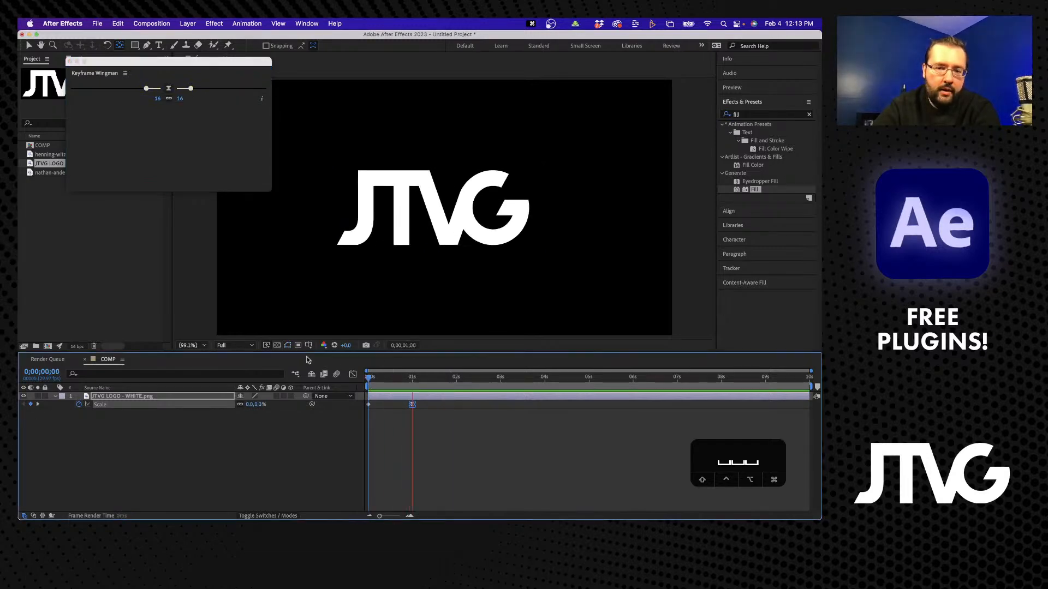
pyautogui.press('space')
# Raise the linked Keyframe Wingman ease values back to 100 and preview the stronger easing.
pyautogui.moveTo(191, 90); pyautogui.dragTo(267, 89)
pyautogui.click(300, 358)
pyautogui.press('space')
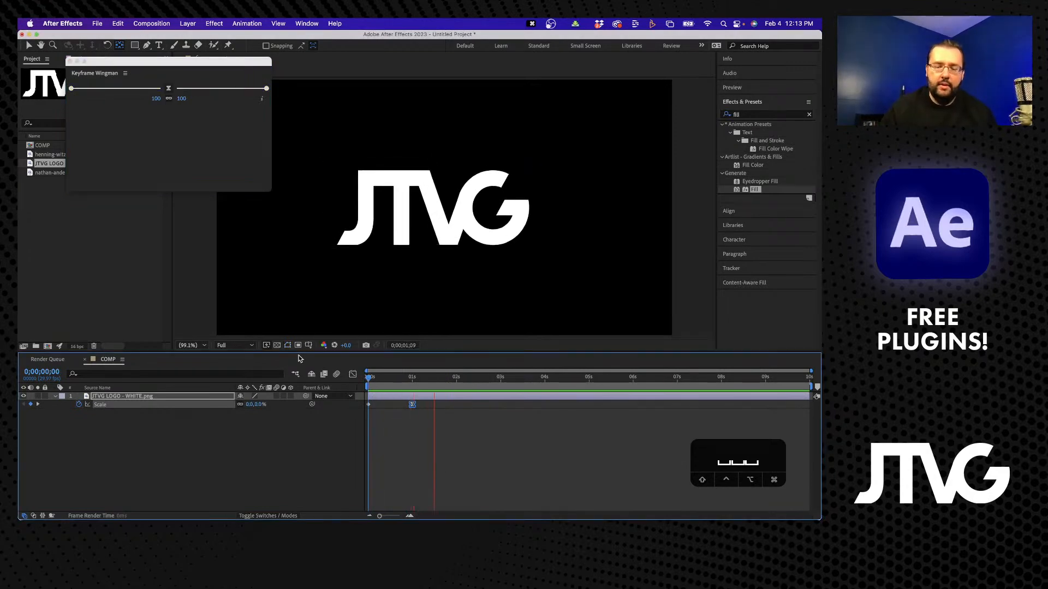
pyautogui.press('space')
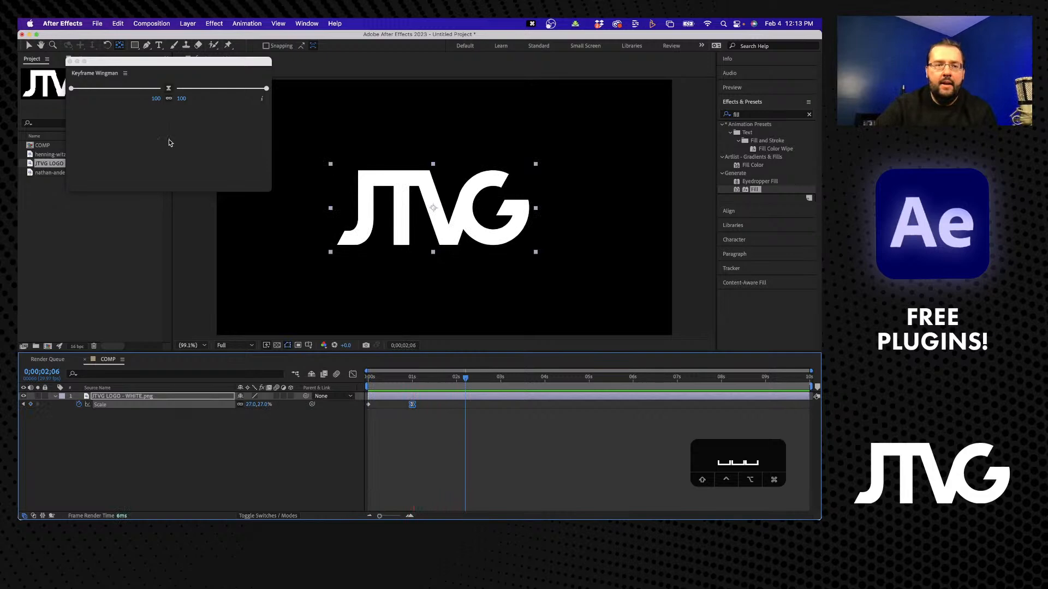
# Reposition the Keyframe Wingman window, unlink its ease values, and change only the incoming ease to 0 and back to 100.
pyautogui.moveTo(164, 64); pyautogui.dragTo(179, 155)
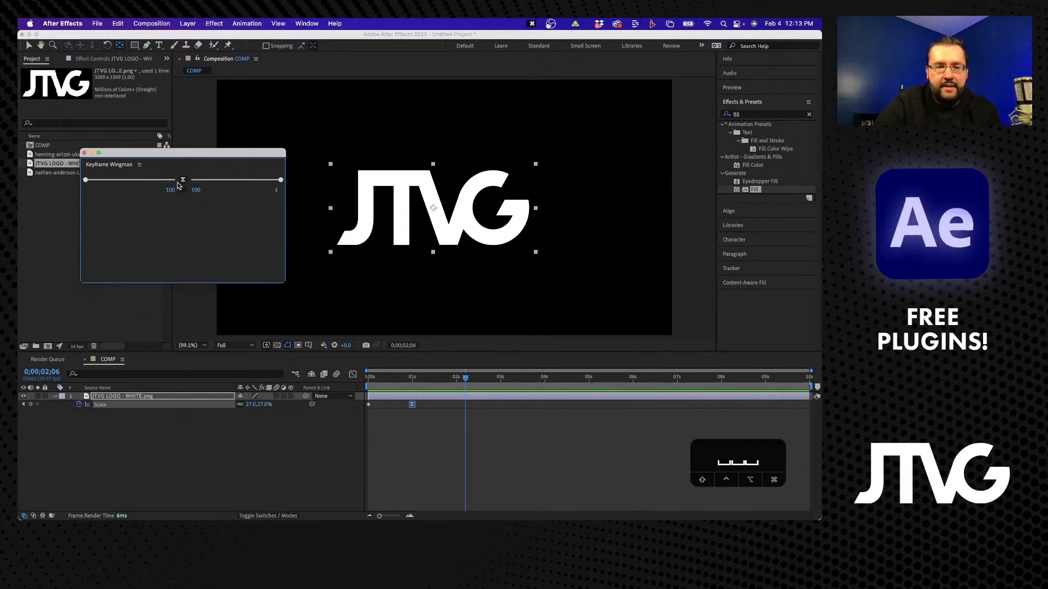
pyautogui.moveTo(86, 181); pyautogui.dragTo(217, 174)
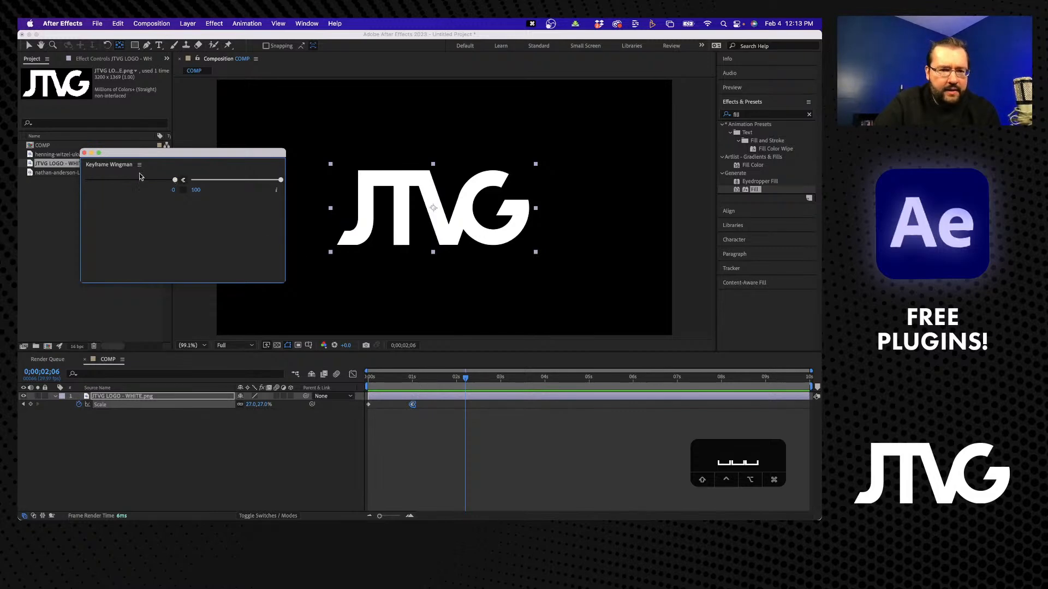
pyautogui.moveTo(176, 180); pyautogui.dragTo(86, 180)
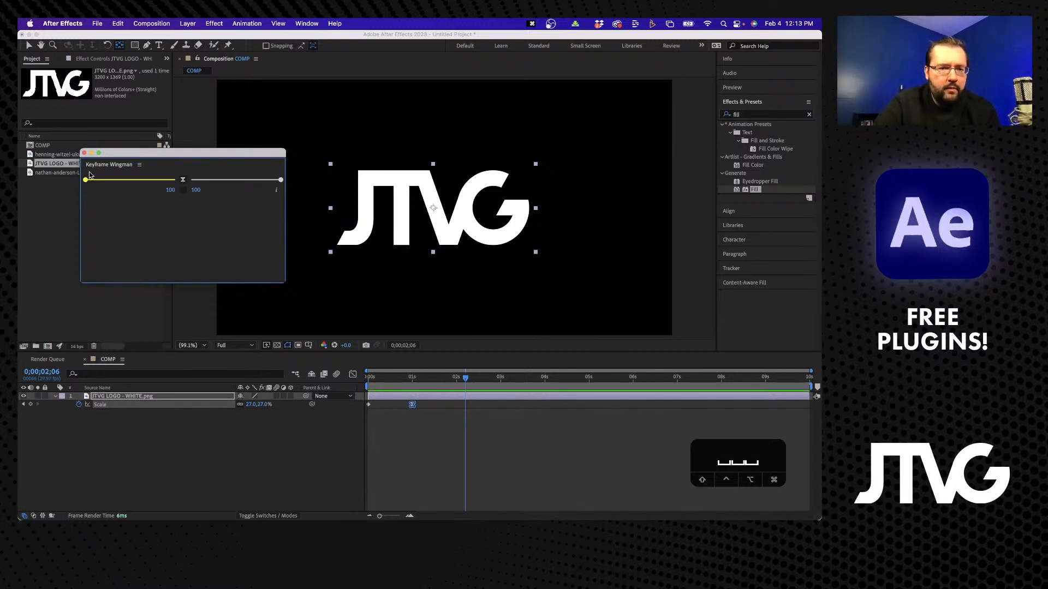
# Set the outgoing Keyframe Wingman ease to 0, keeping the incoming ease at 100, and preview the logo's scale animation.
pyautogui.moveTo(281, 180); pyautogui.dragTo(191, 180)
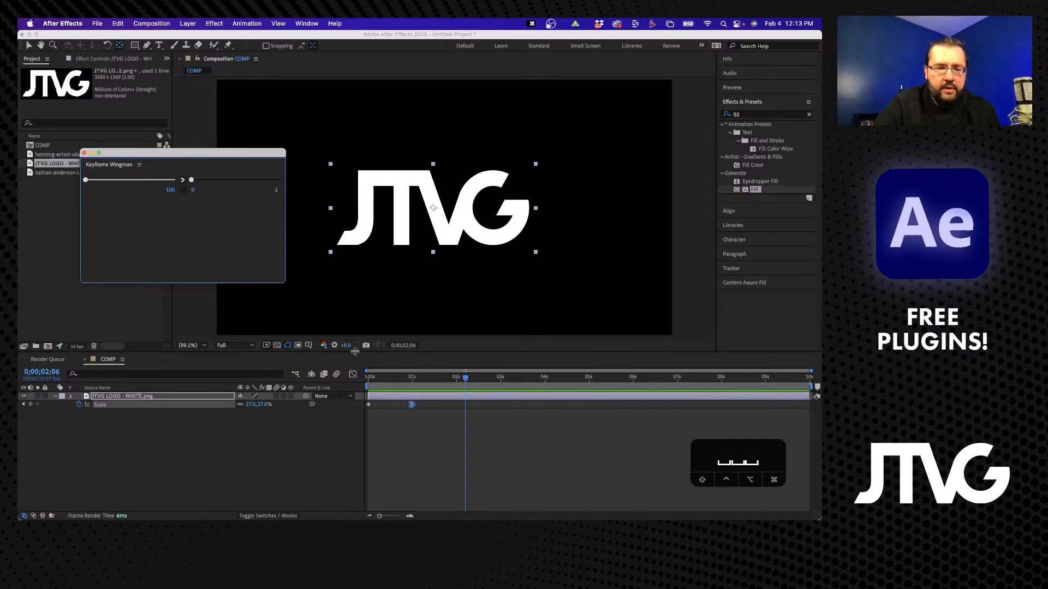
pyautogui.click(405, 380)
pyautogui.press('space')
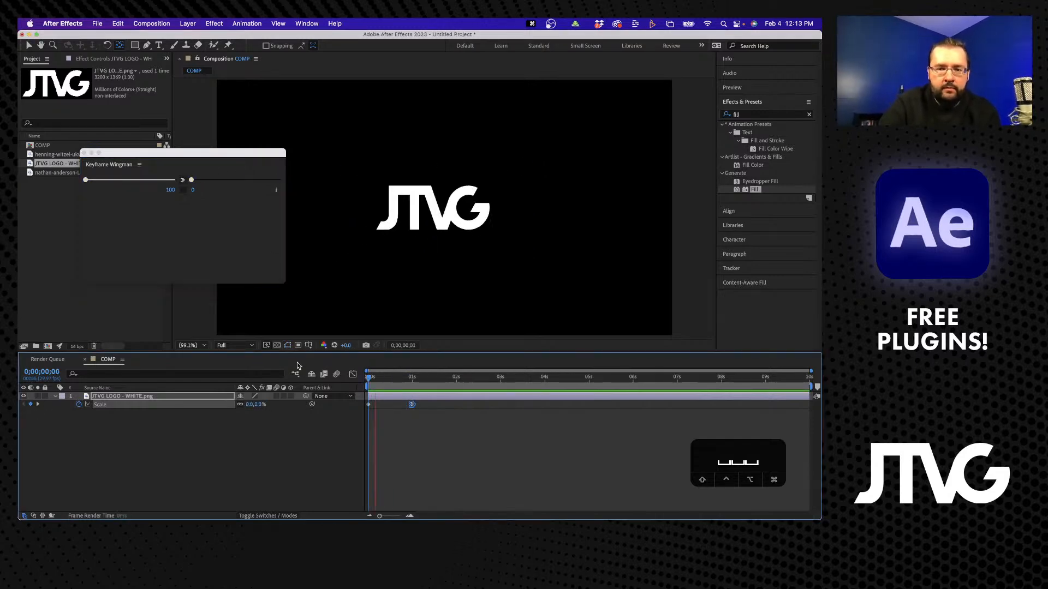
pyautogui.press('space')
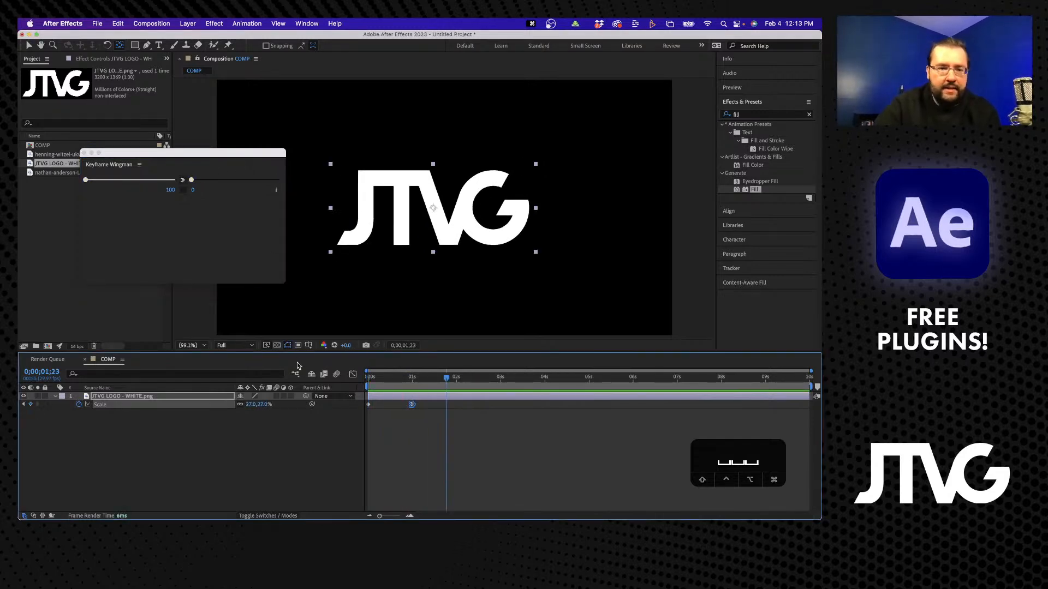
# Set the outgoing Keyframe Wingman ease to 100 and the incoming ease to 0, and preview the animation from the start.
pyautogui.moveTo(192, 182); pyautogui.dragTo(320, 183)
pyautogui.moveTo(85, 182); pyautogui.dragTo(175, 180)
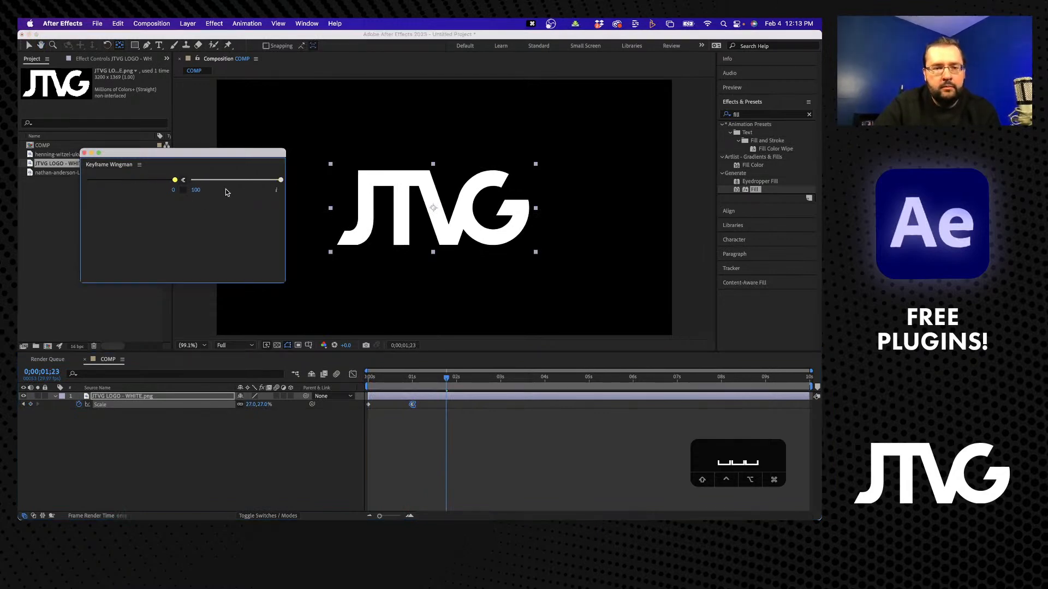
pyautogui.click(394, 377)
pyautogui.press('Home')
pyautogui.press('space')
pyautogui.press('space')
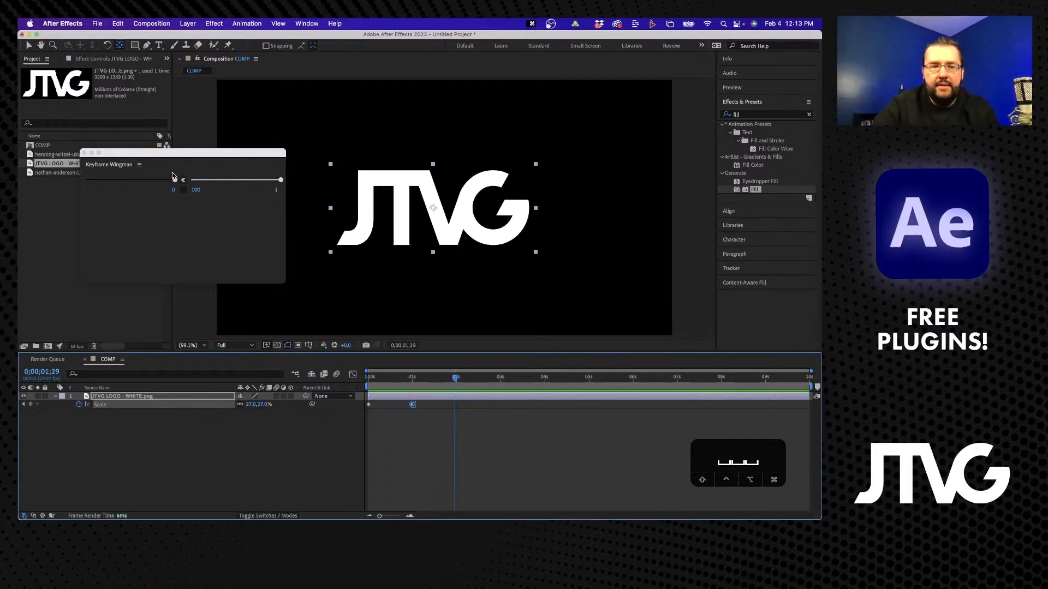
# Set the Keyframe Wingman ease to 62 incoming and 24 outgoing, preview the animation, and close the Keyframe Wingman window.
pyautogui.moveTo(175, 182); pyautogui.dragTo(135, 182)
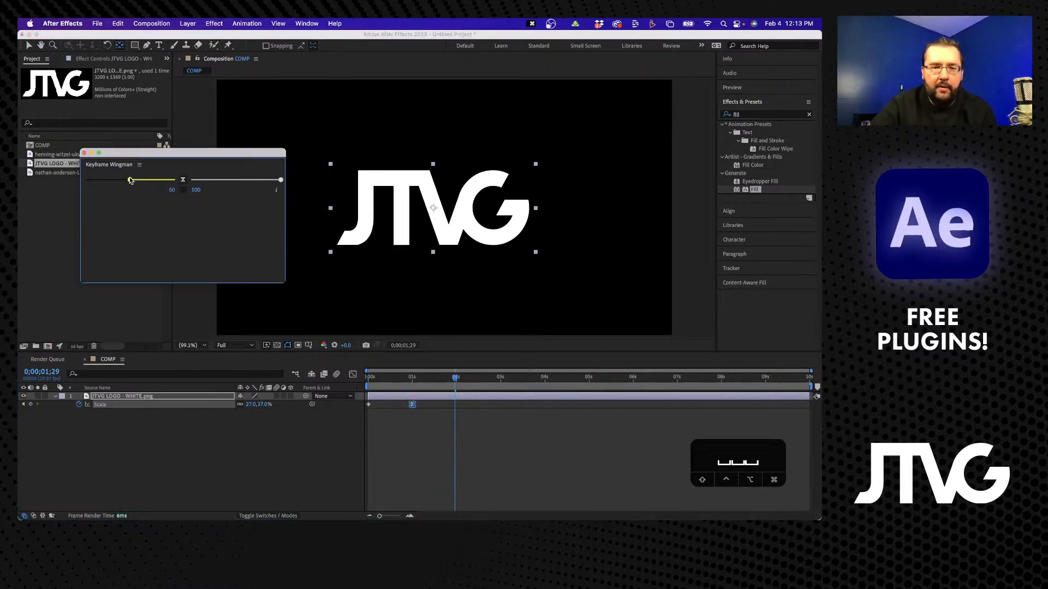
pyautogui.moveTo(281, 180); pyautogui.dragTo(212, 182)
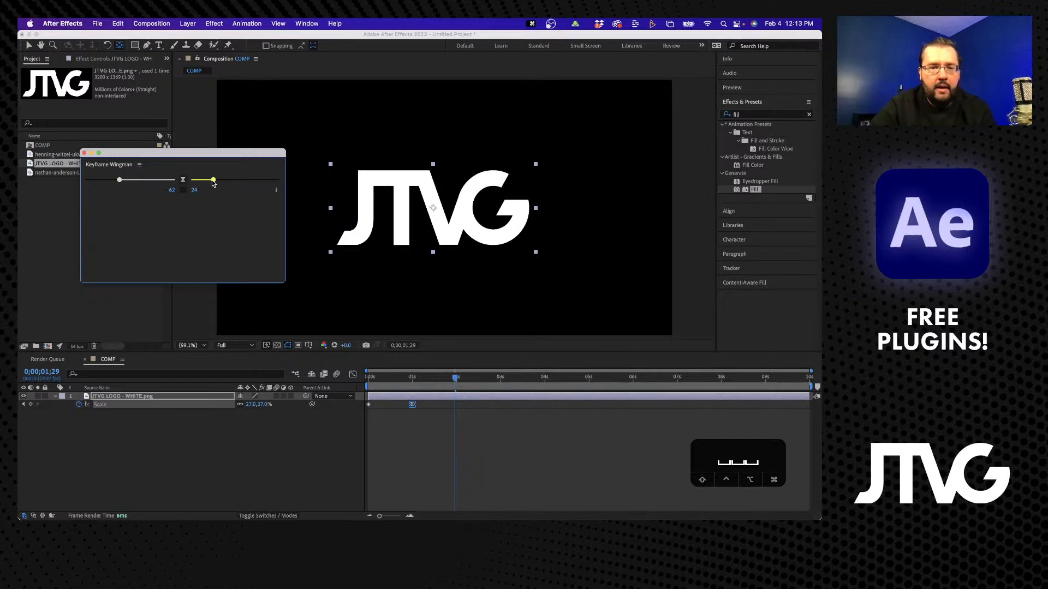
pyautogui.press('space')
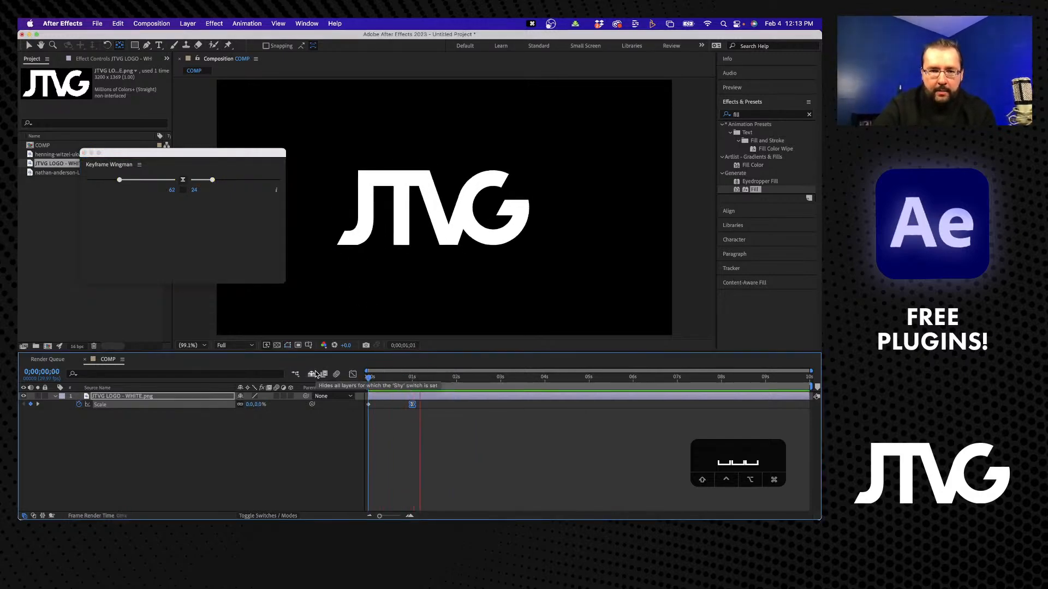
pyautogui.press('space')
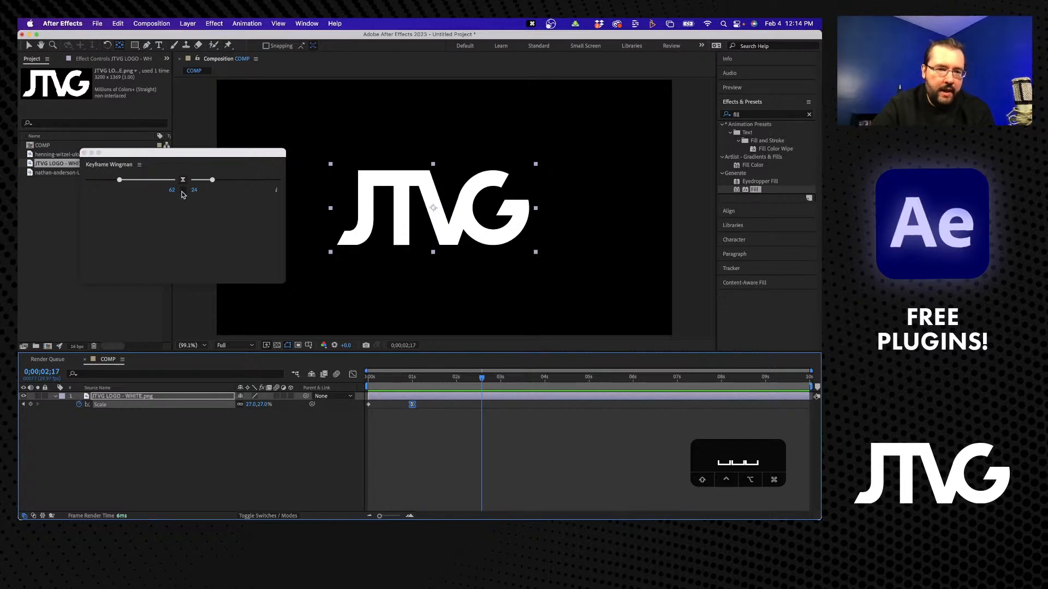
pyautogui.click(84, 153)
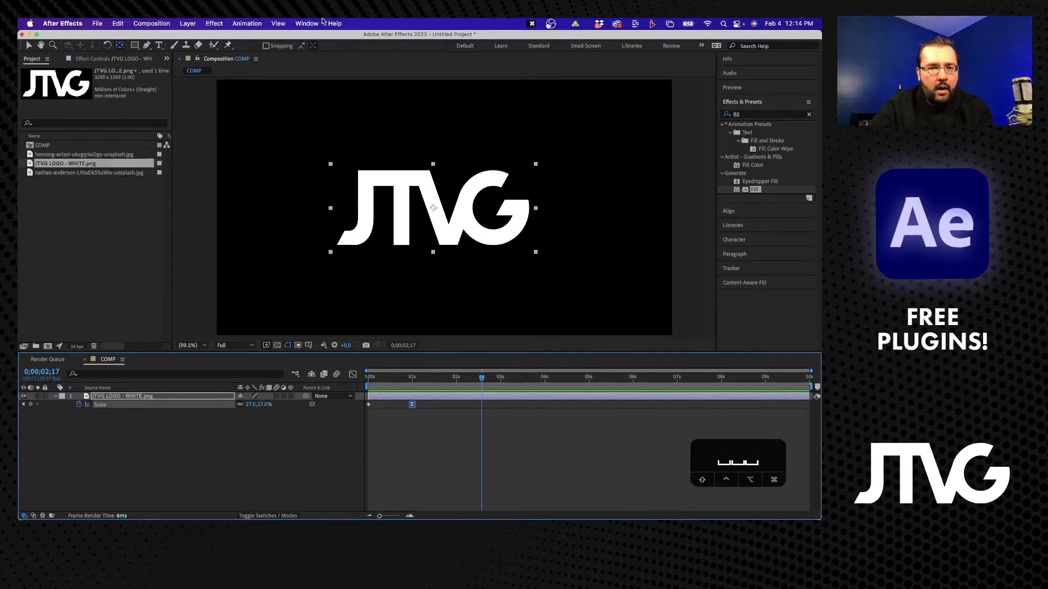
# Open Animation Composer 3's Transition Shifter, resize its window to view the shift, align and stagger options, and close it.
pyautogui.click(306, 24)
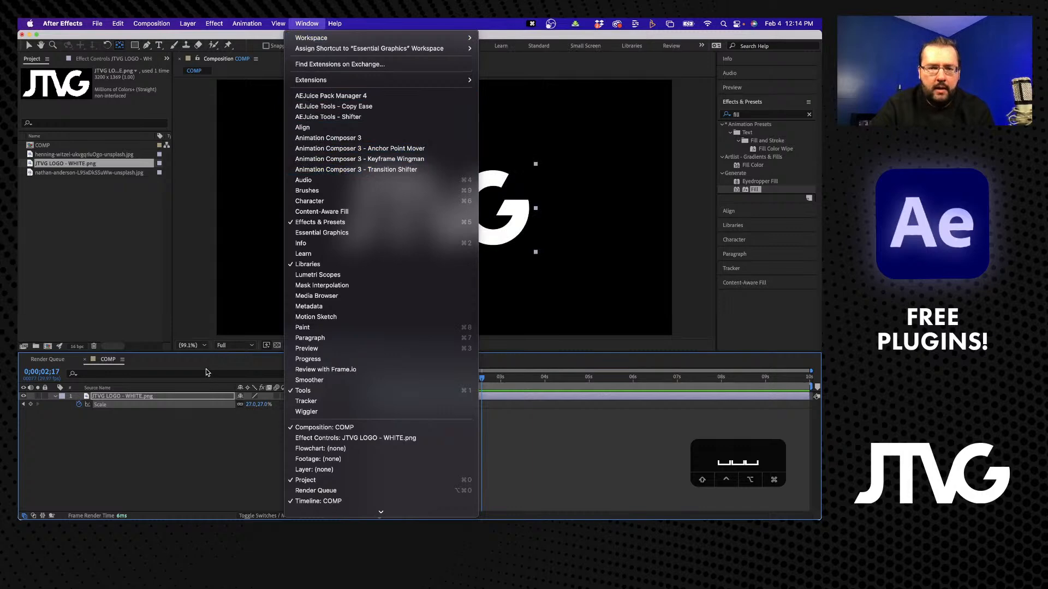
pyautogui.click(397, 173)
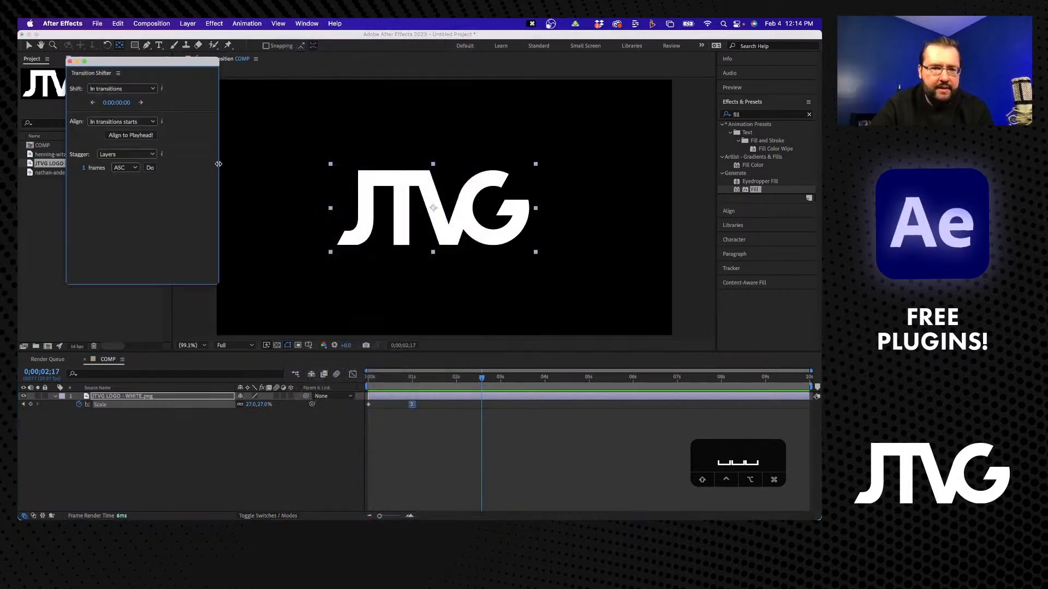
pyautogui.moveTo(217, 279); pyautogui.dragTo(265, 239)
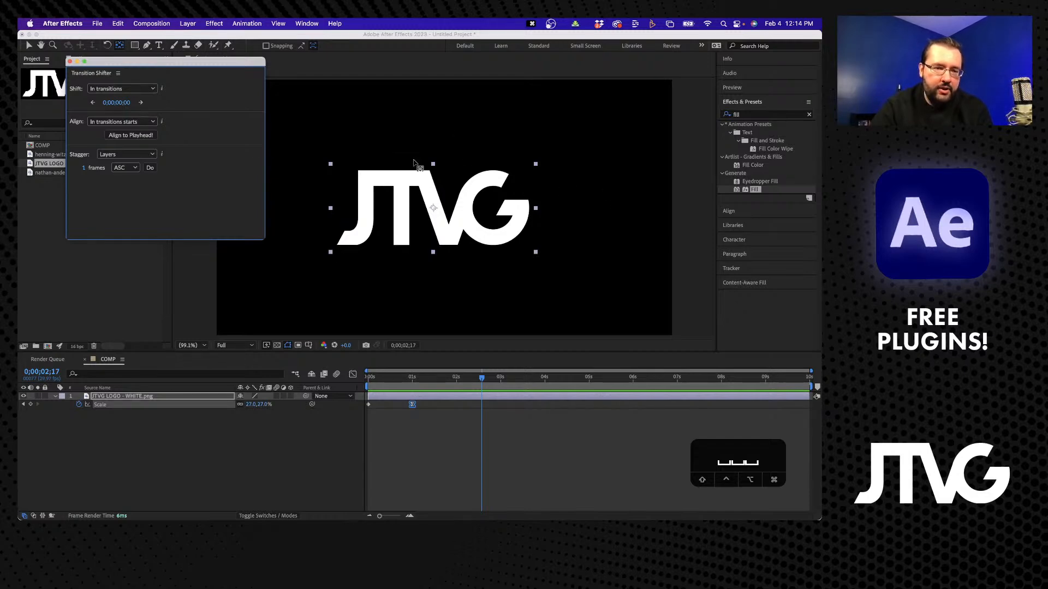
pyautogui.click(69, 62)
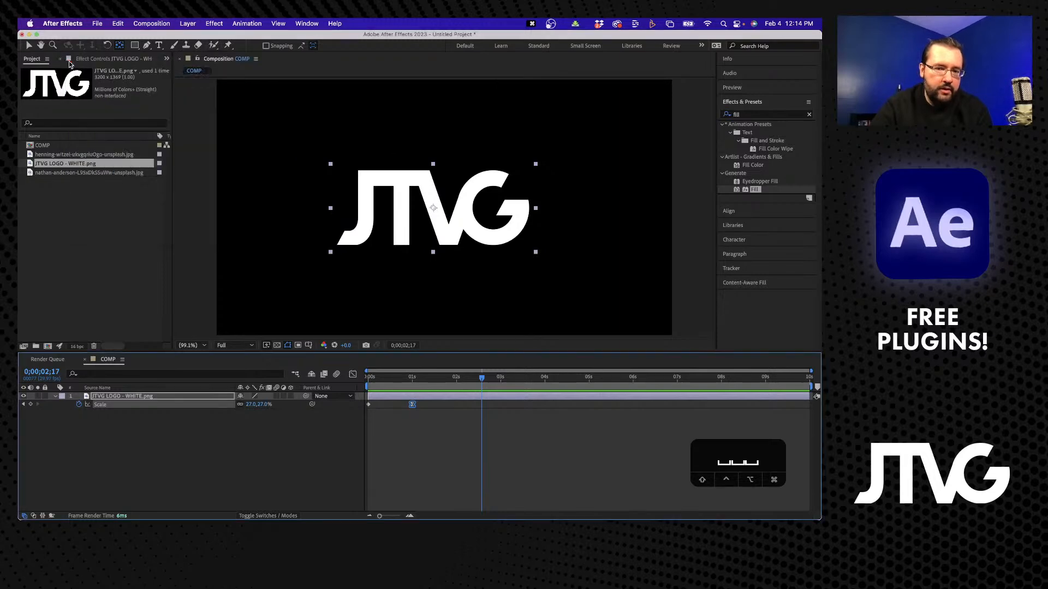
# Remove all Scale keyframes from the logo layer with the playhead at 0;00;01;23, past the last keyframe.
pyautogui.click(191, 453)
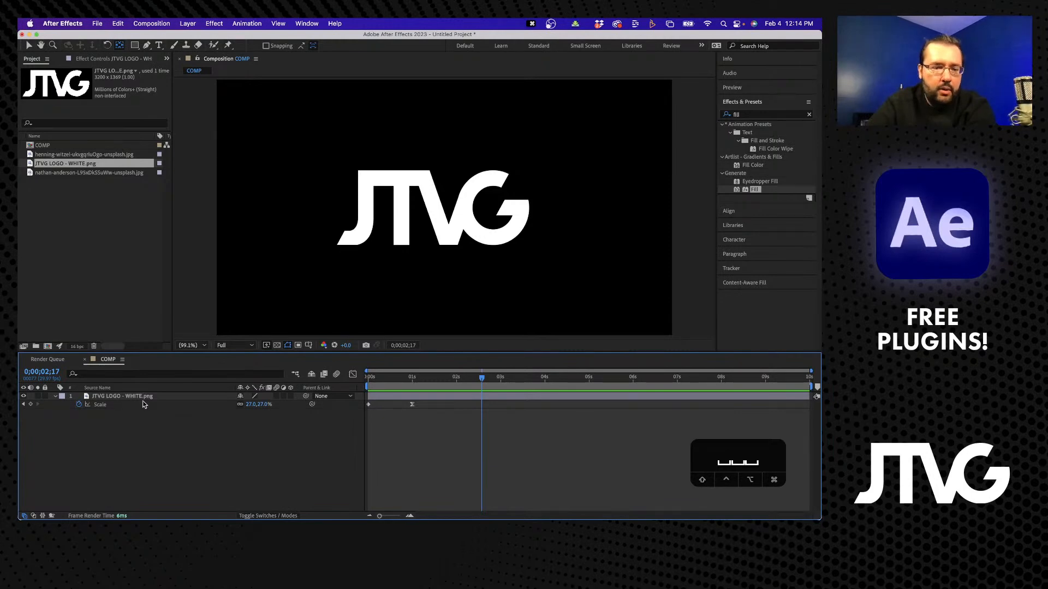
pyautogui.click(244, 506)
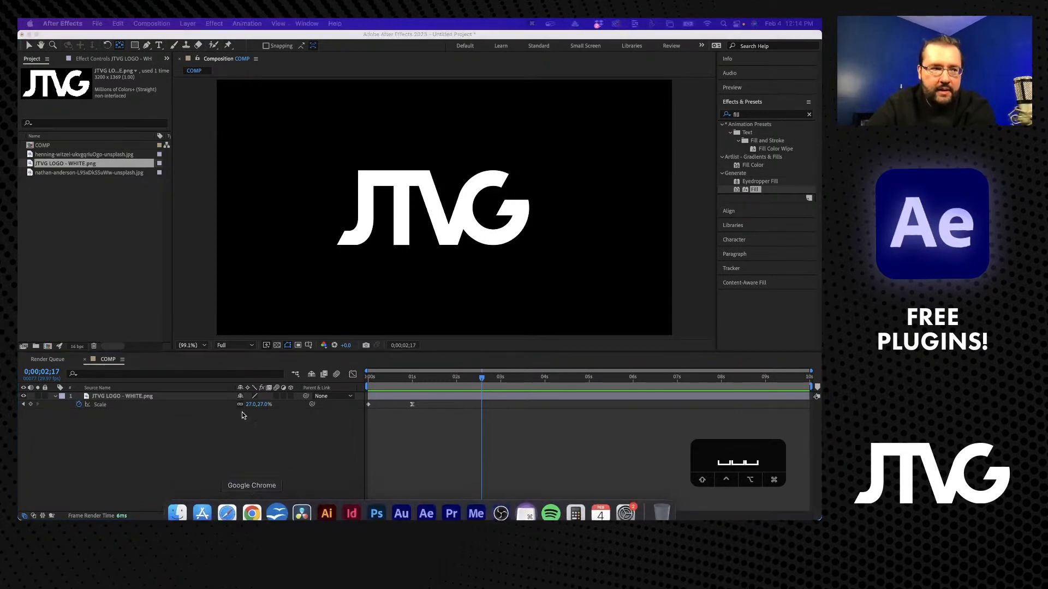
pyautogui.click(152, 396)
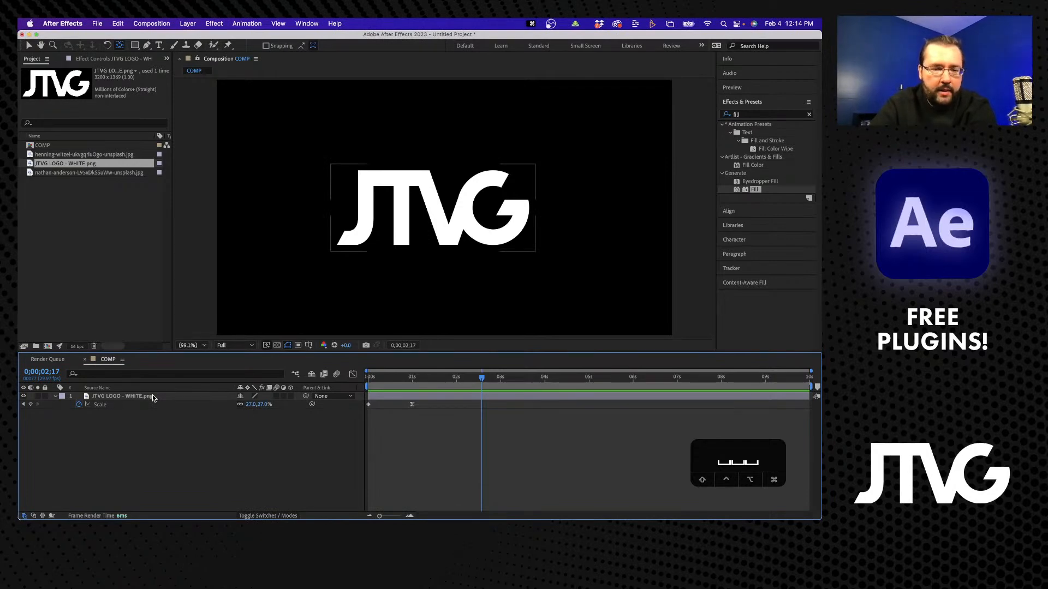
pyautogui.click(453, 414)
pyautogui.moveTo(481, 377); pyautogui.dragTo(353, 388)
pyautogui.click(105, 397)
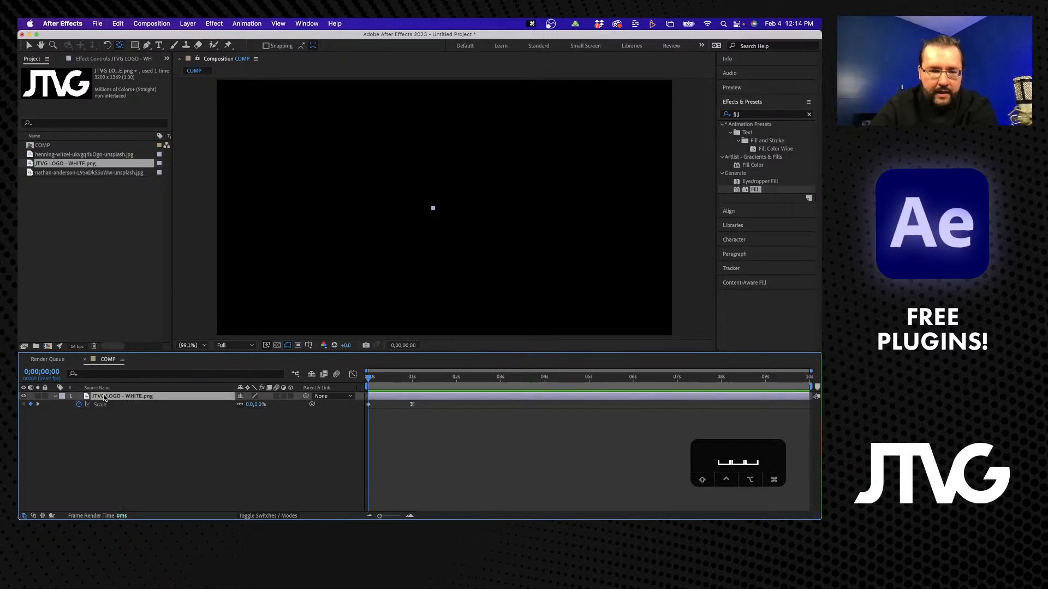
pyautogui.click(447, 376)
pyautogui.click(77, 405)
pyautogui.click(180, 470)
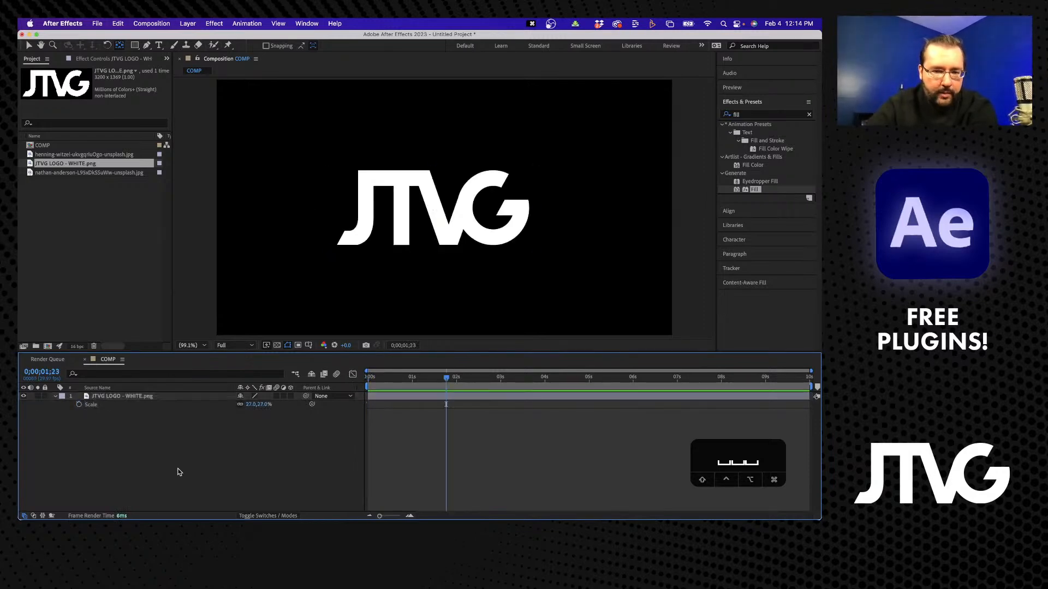
# Set the logo layer's Scale to 30% and return the playhead to the start of the composition.
pyautogui.click(247, 405)
pyautogui.write('30')
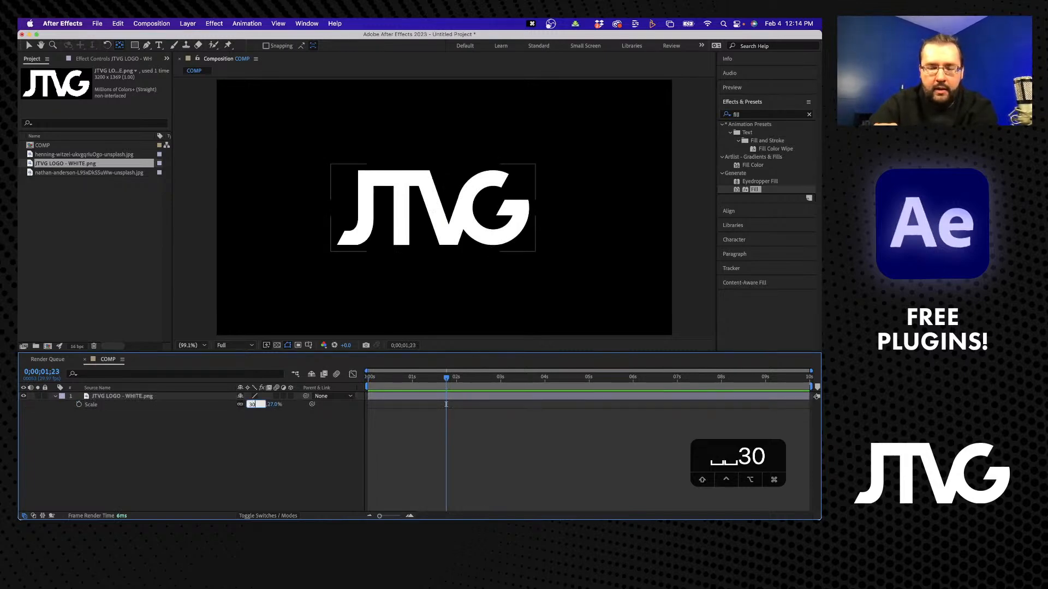
pyautogui.press('Return')
pyautogui.click(274, 454)
pyautogui.moveTo(446, 376); pyautogui.dragTo(362, 387)
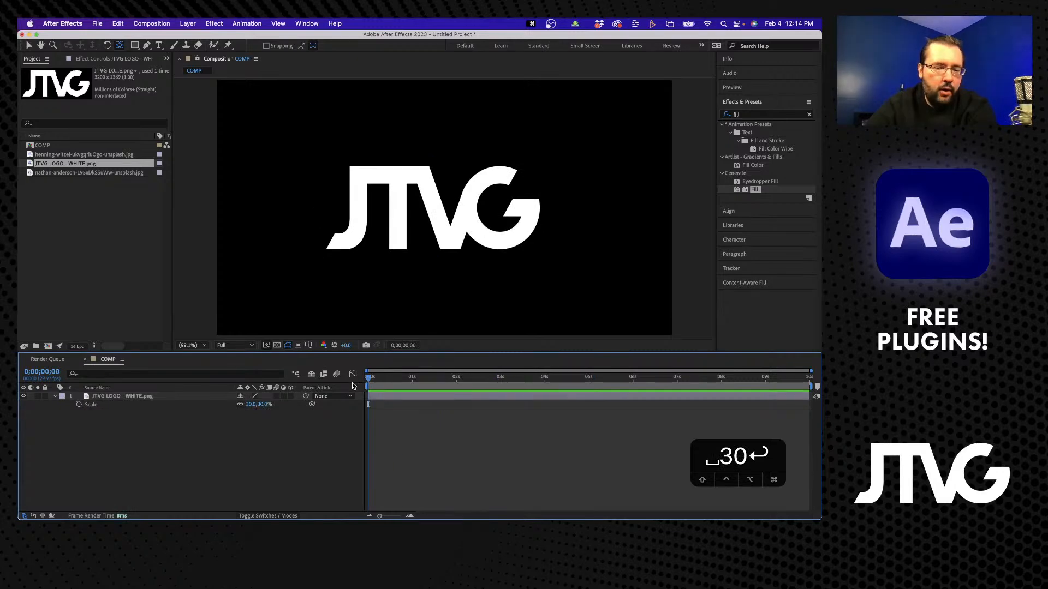
# Select the logo layer and open the main Animation Composer 3 window.
pyautogui.click(120, 397)
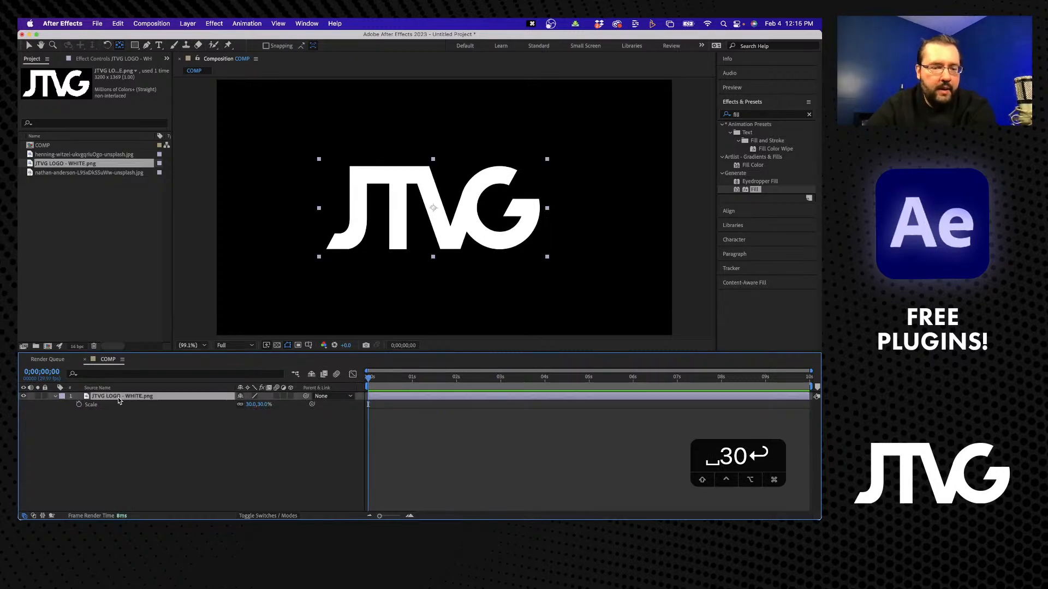
pyautogui.click(304, 23)
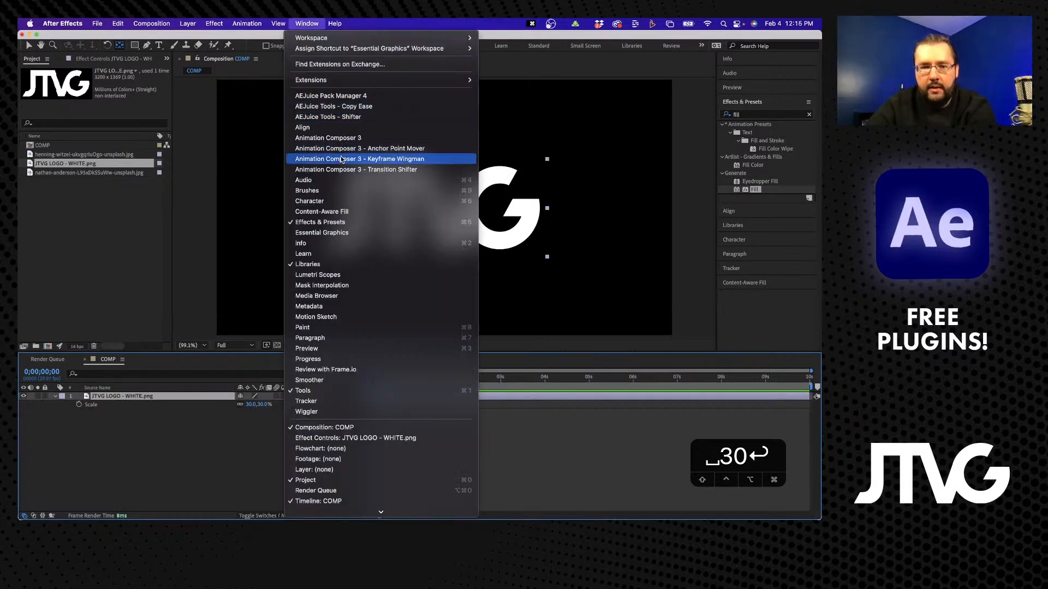
pyautogui.click(335, 140)
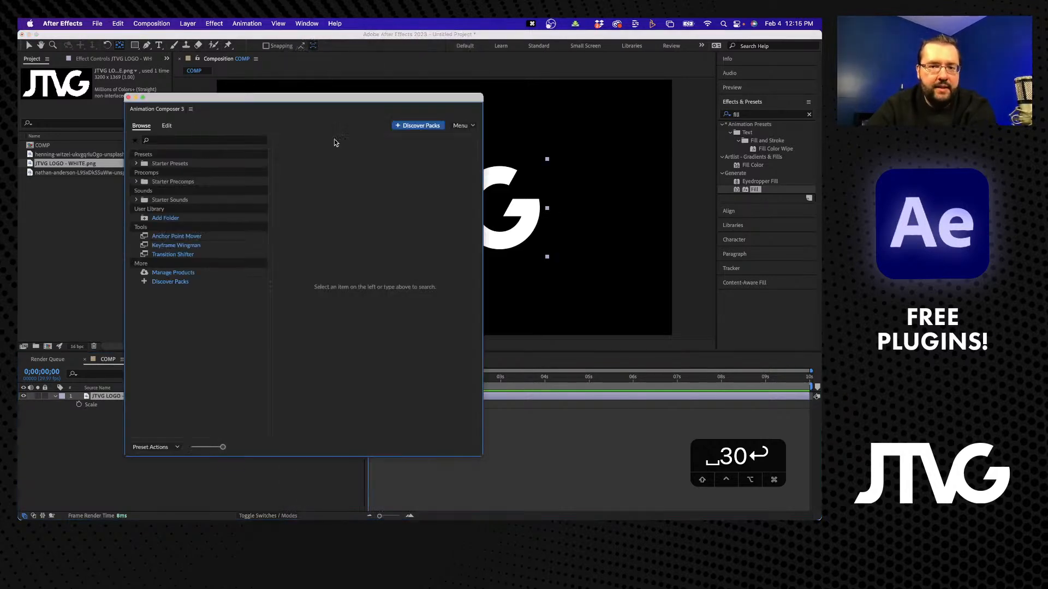
# Widen the Project panel to shift the composition view aside, and fit the Animation Composer 3 window over the Project panel.
pyautogui.moveTo(482, 117); pyautogui.dragTo(406, 99)
pyautogui.click(487, 132)
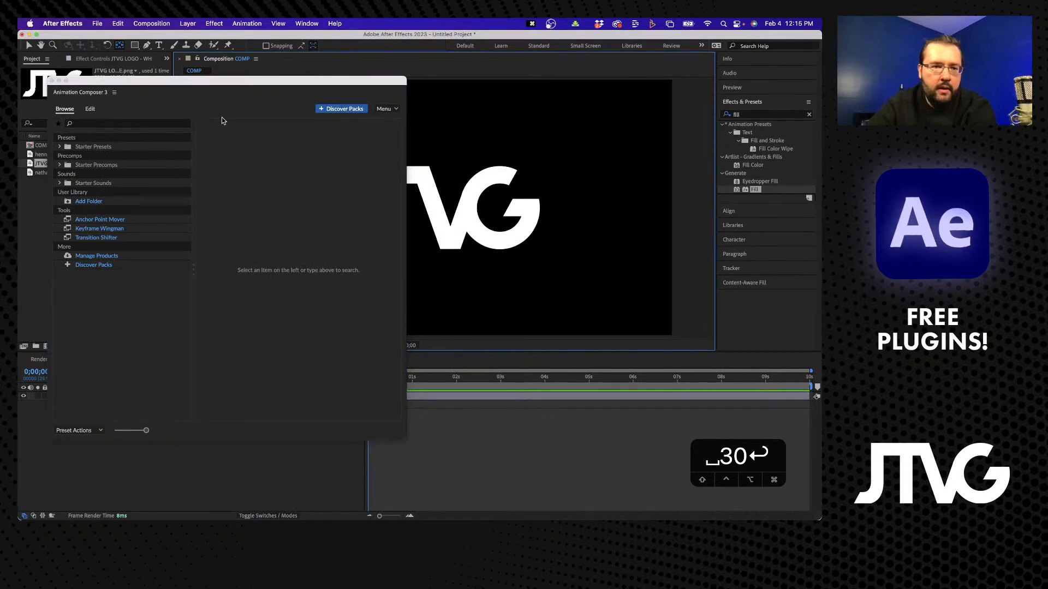
pyautogui.moveTo(65, 92); pyautogui.dragTo(111, 237)
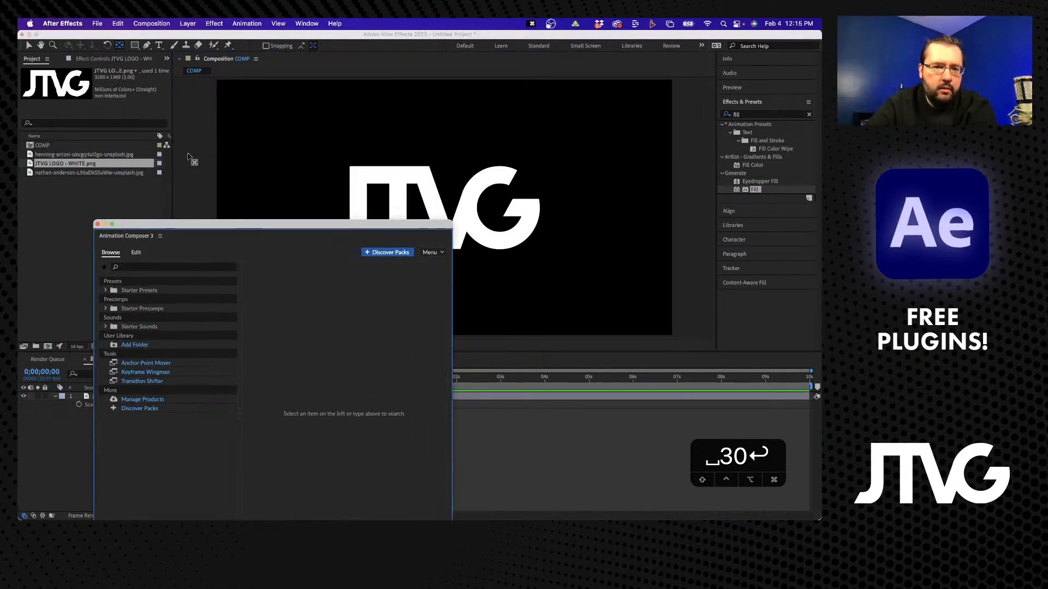
pyautogui.moveTo(174, 136); pyautogui.dragTo(381, 131)
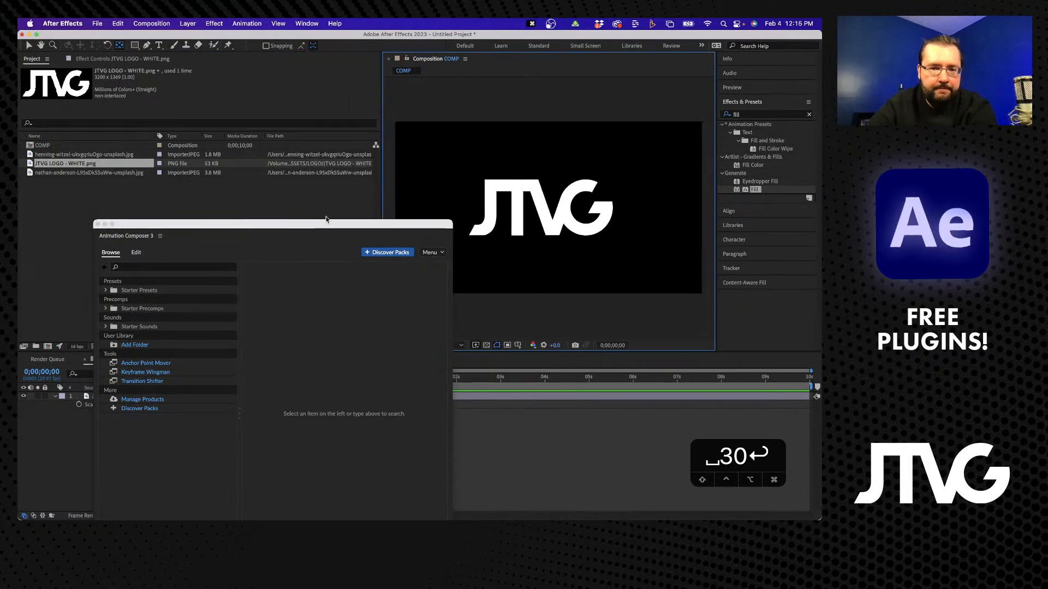
pyautogui.moveTo(322, 230); pyautogui.dragTo(258, 64)
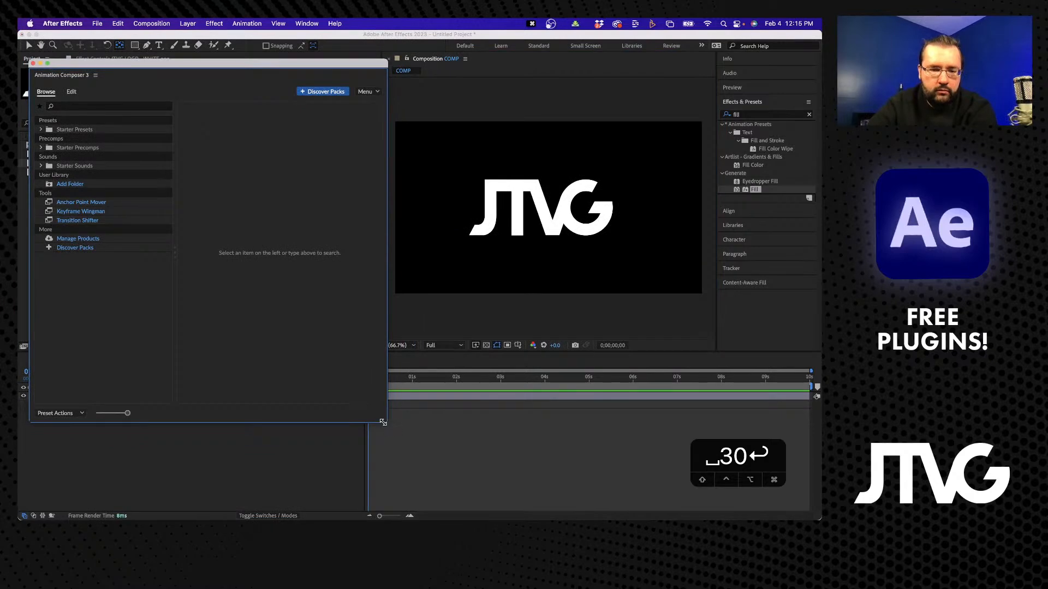
pyautogui.moveTo(384, 423); pyautogui.dragTo(375, 352)
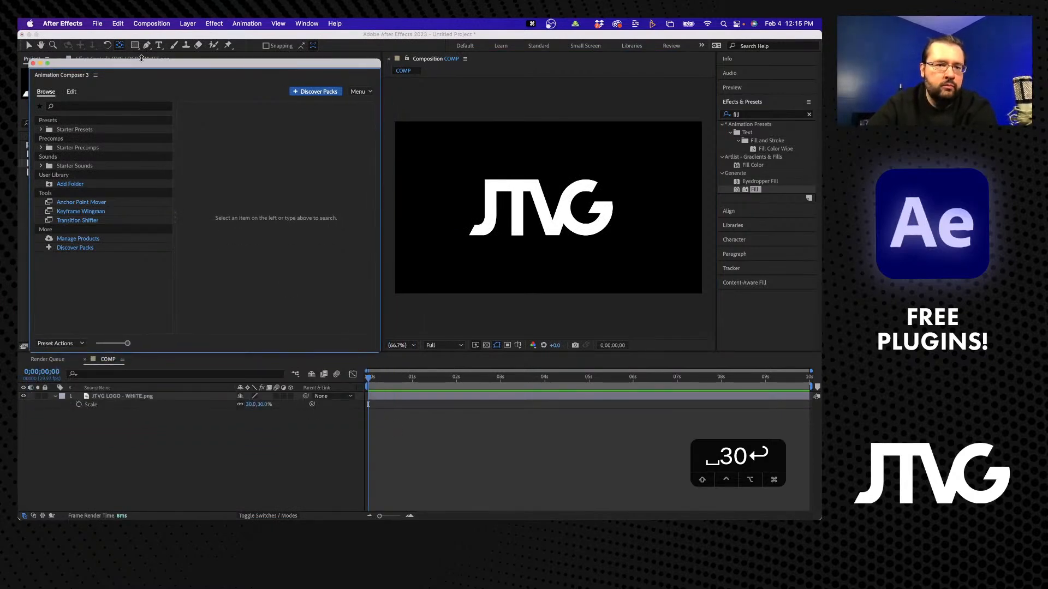
pyautogui.moveTo(139, 67); pyautogui.dragTo(145, 66)
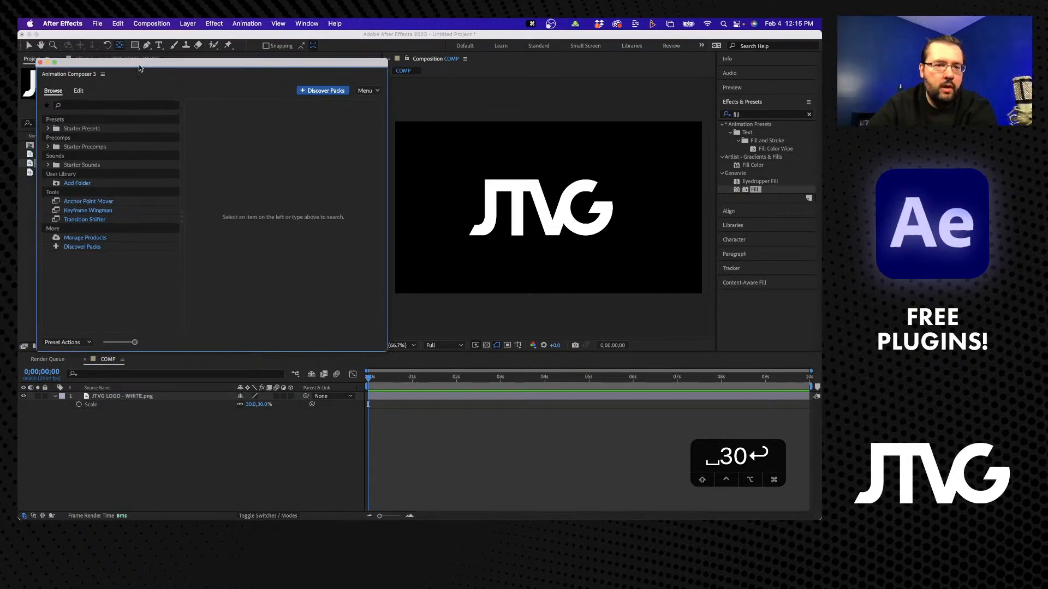
# Apply the Ease Position & Rotate preset from Starter Presets, Transitions - 2D Layer, to the logo layer as an In transition.
pyautogui.click(49, 129)
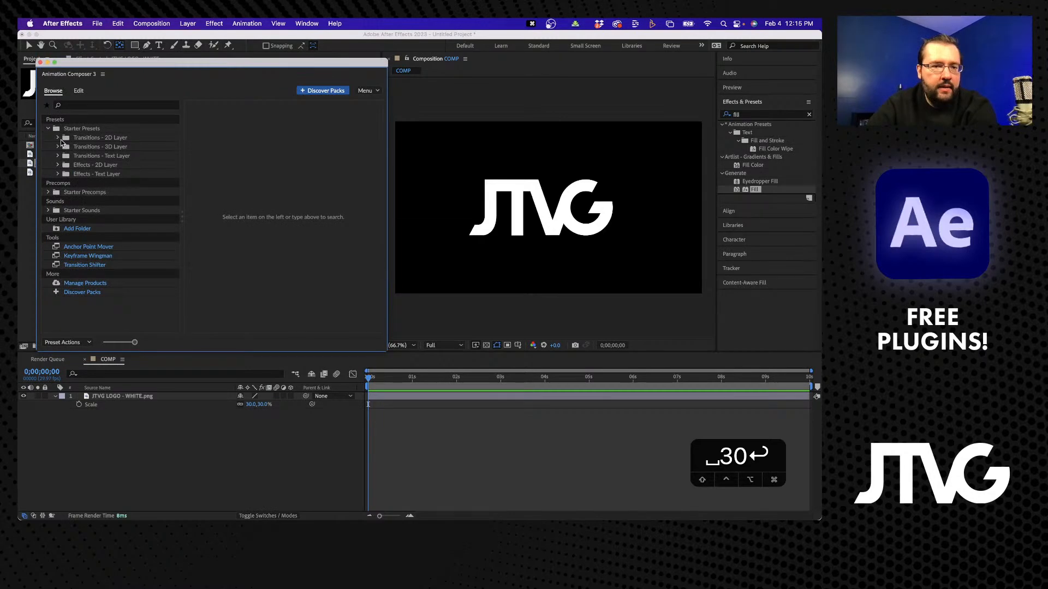
pyautogui.click(85, 143)
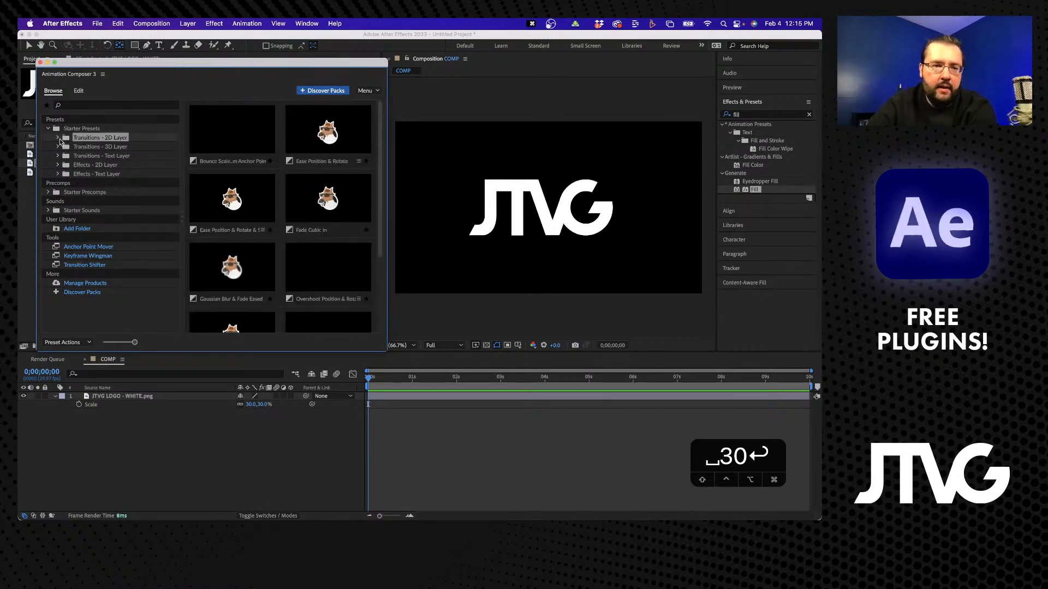
pyautogui.doubleClick(82, 139)
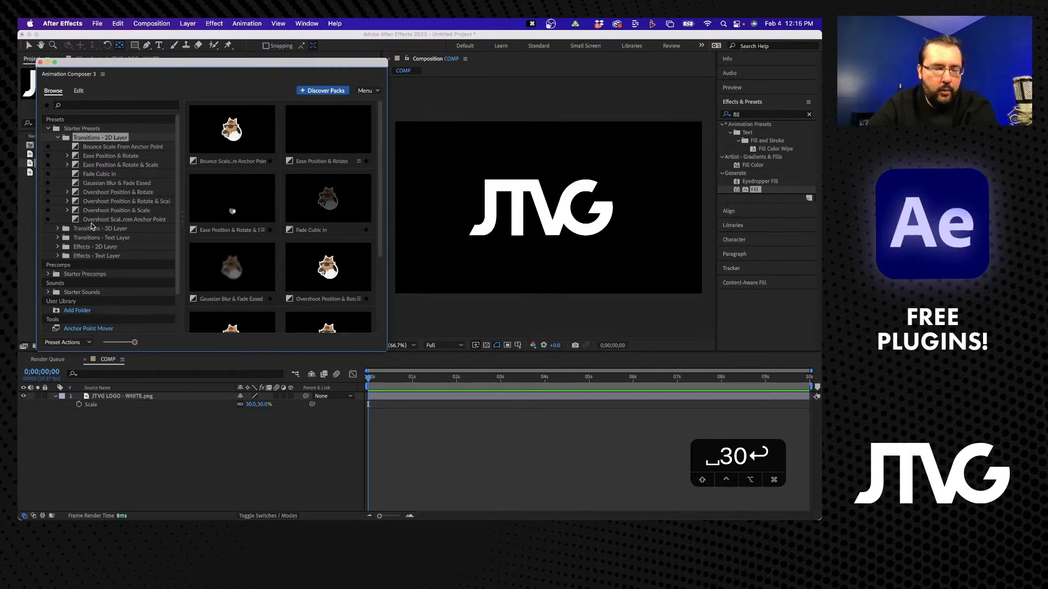
pyautogui.click(325, 140)
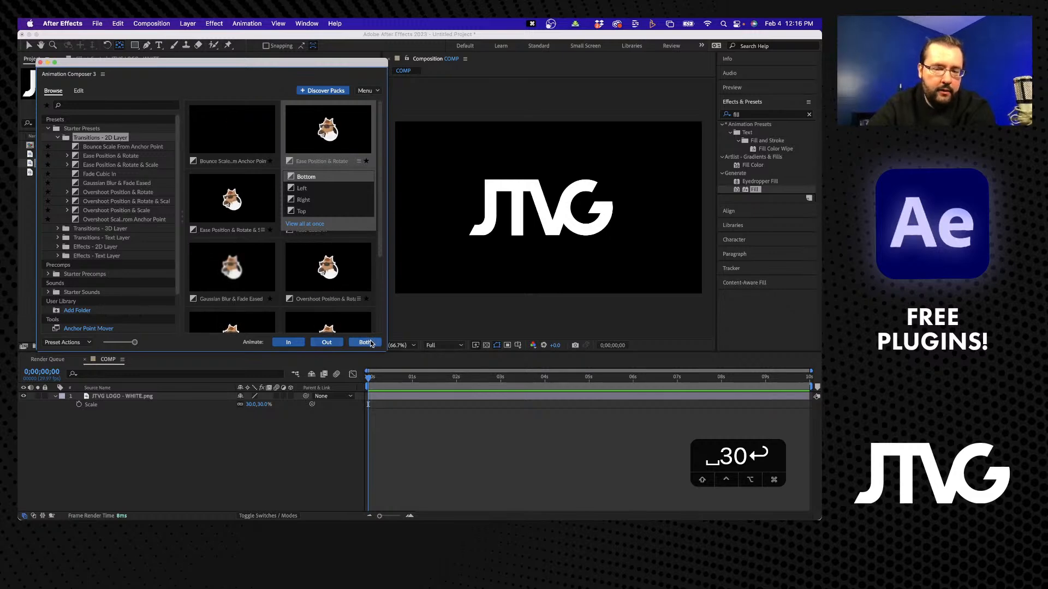
pyautogui.click(299, 342)
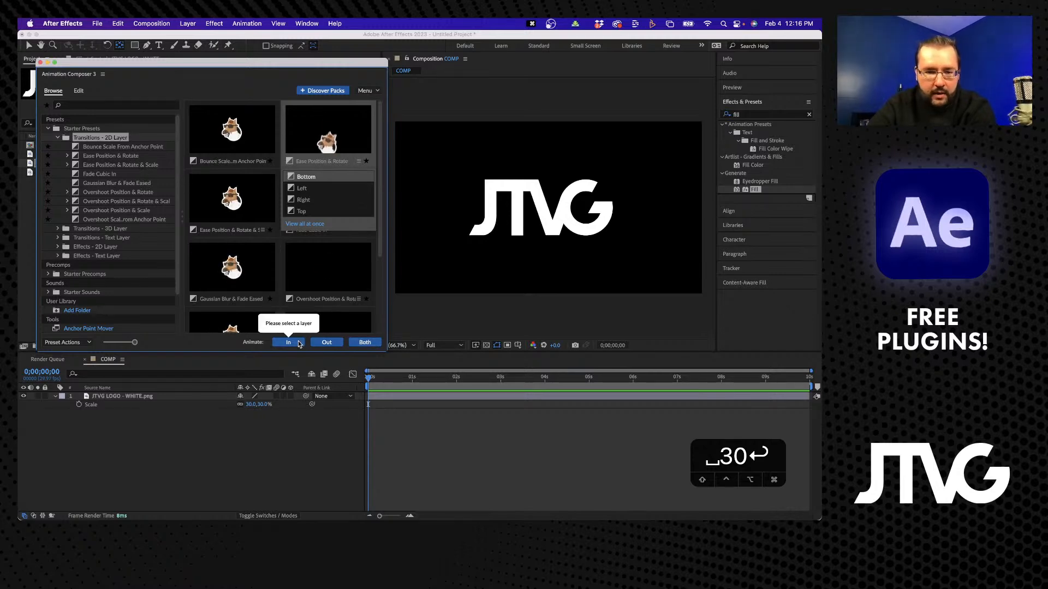
pyautogui.click(129, 397)
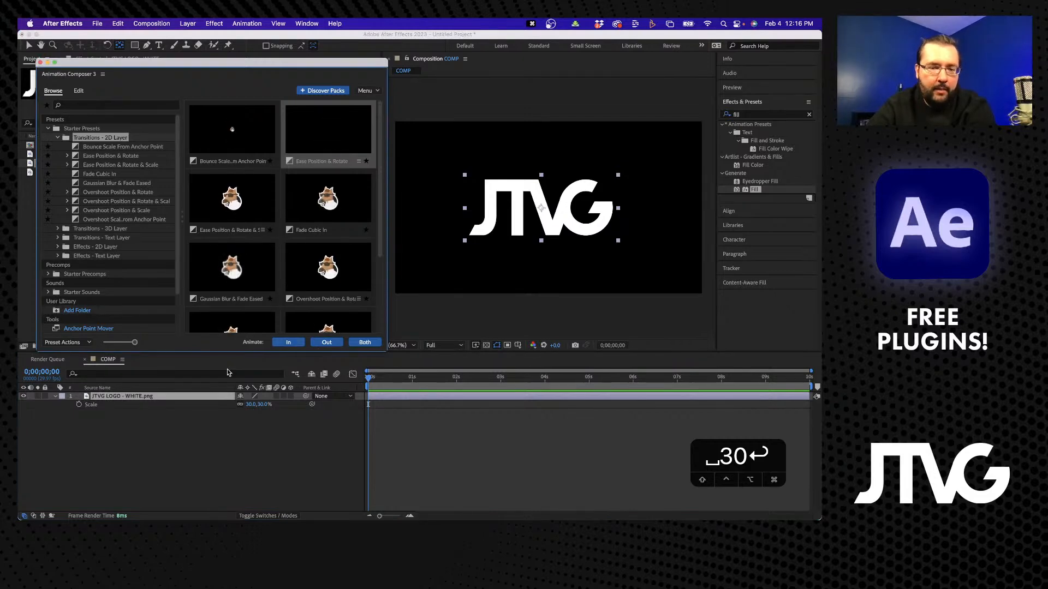
pyautogui.click(299, 341)
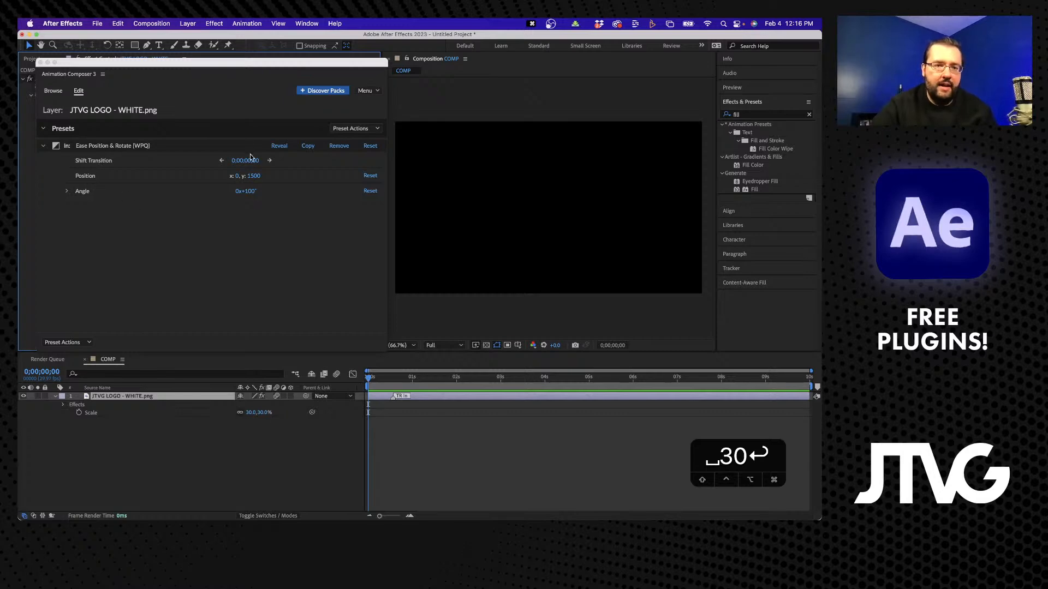
# Close the Animation Composer 3 window and reveal the AC IN [WPQ] Controls effect under the logo layer in the timeline.
pyautogui.moveTo(237, 64); pyautogui.dragTo(276, 111)
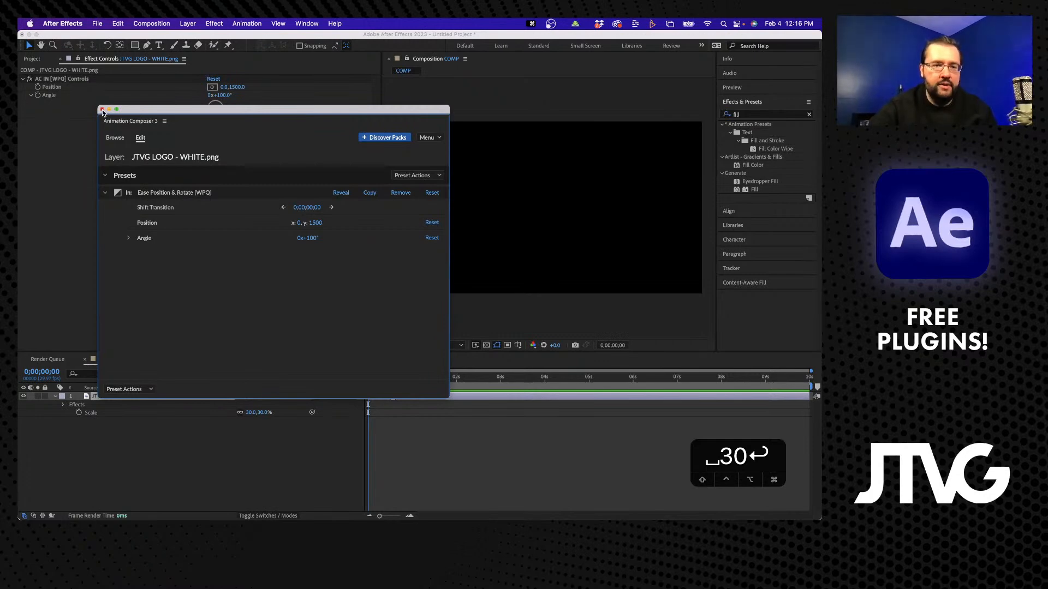
pyautogui.click(102, 110)
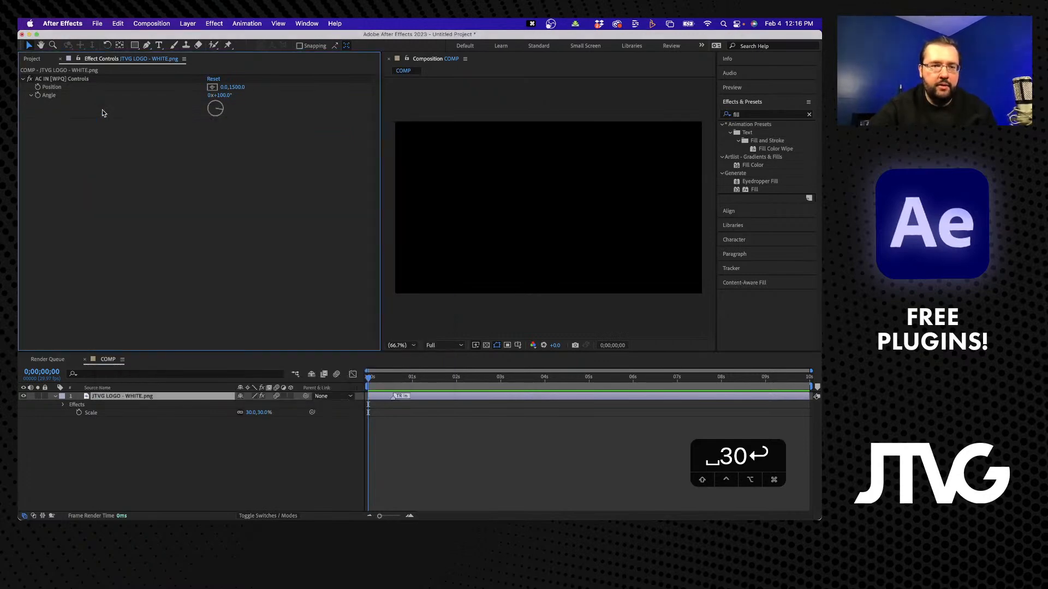
pyautogui.click(87, 81)
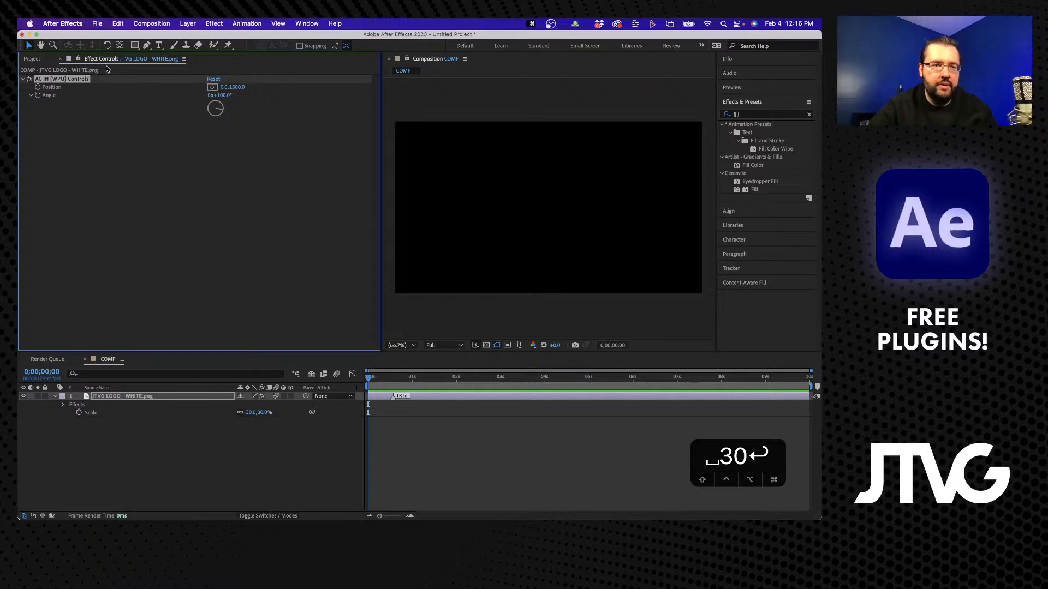
pyautogui.click(163, 434)
pyautogui.click(128, 397)
pyautogui.click(62, 406)
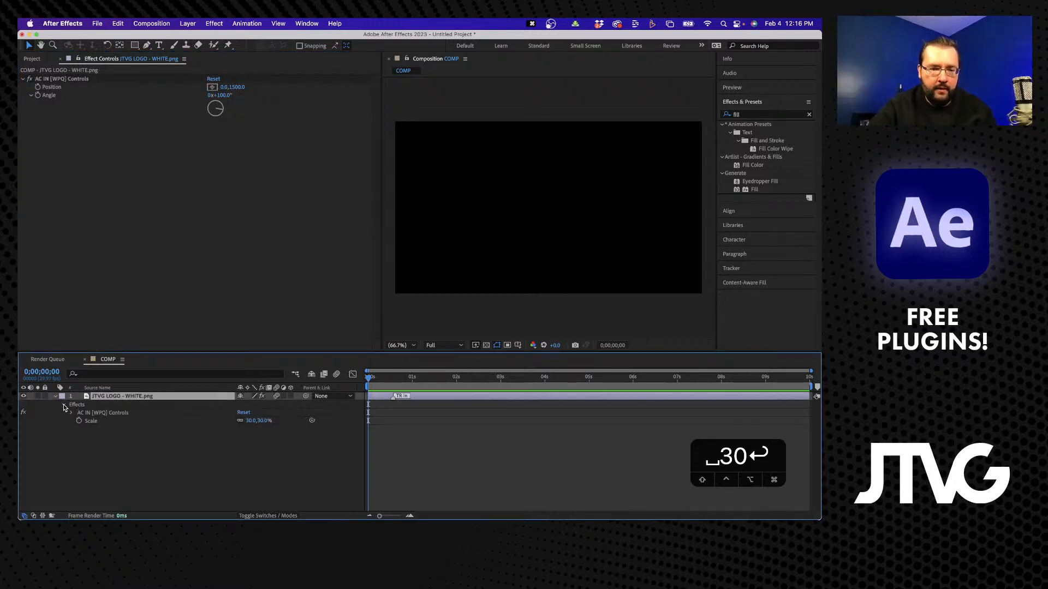
pyautogui.click(93, 413)
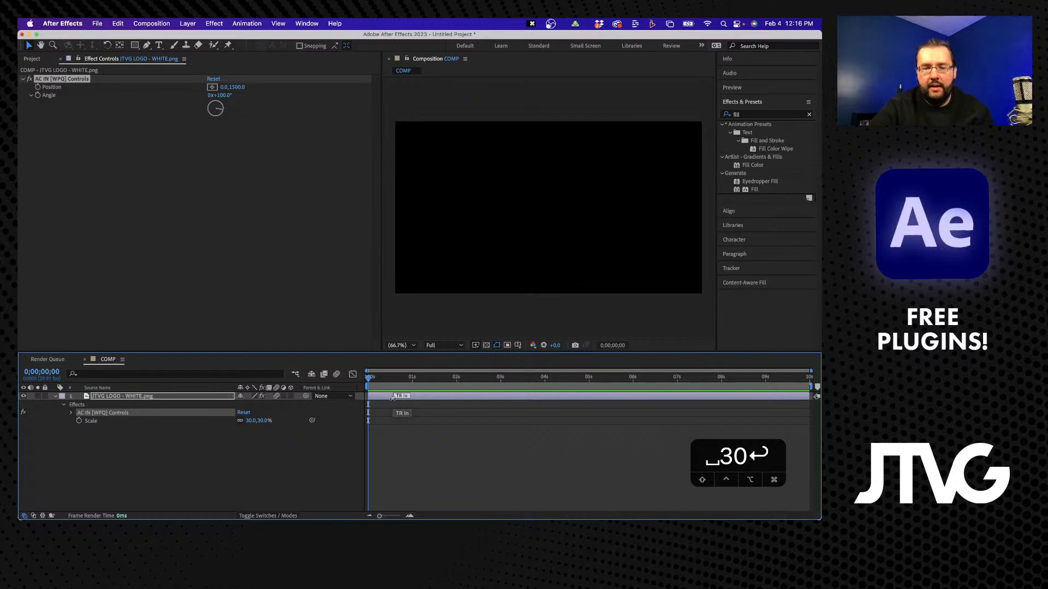
# Move the logo layer's TR In marker to about 2 seconds and preview the slower entrance.
pyautogui.moveTo(405, 396); pyautogui.dragTo(456, 396)
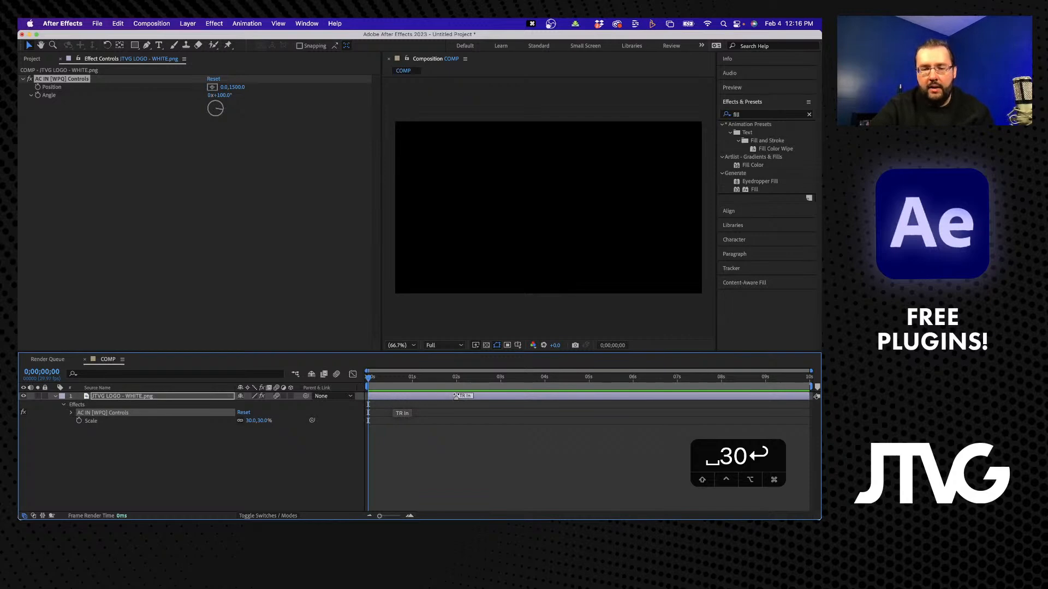
pyautogui.moveTo(392, 375); pyautogui.dragTo(284, 375)
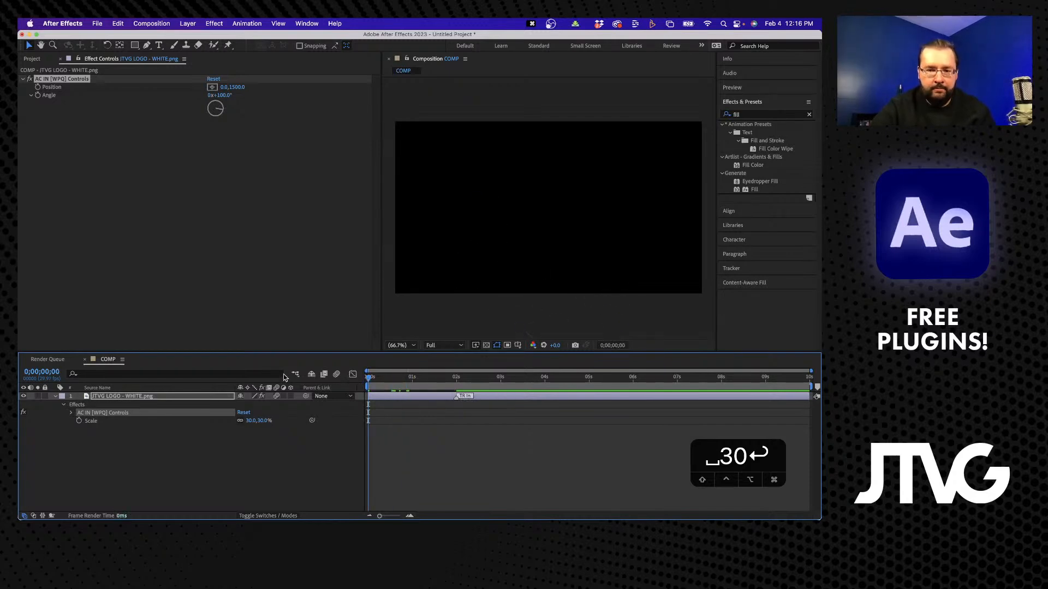
pyautogui.press('space')
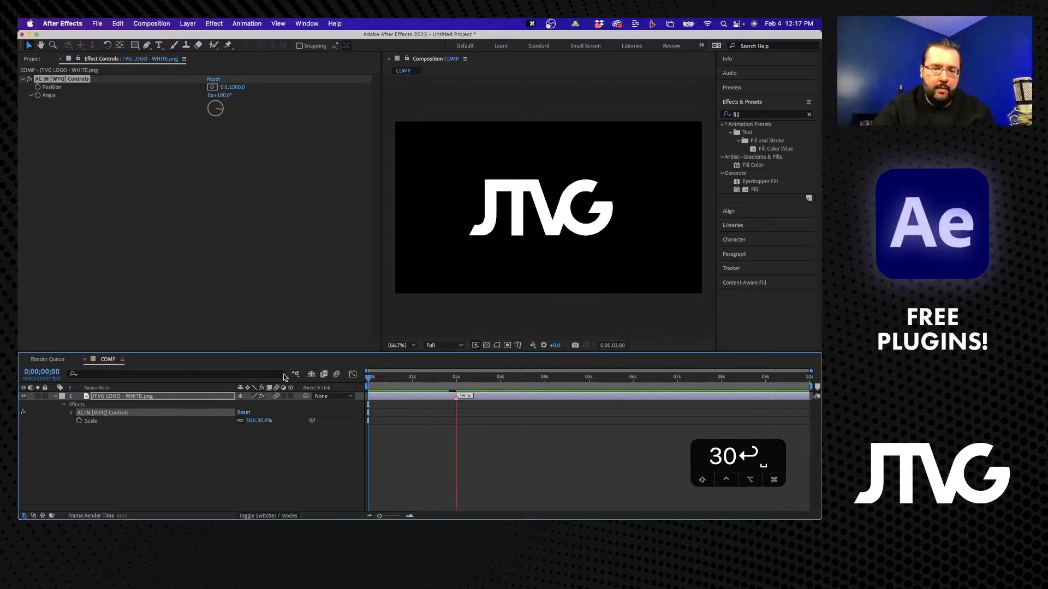
pyautogui.press('space')
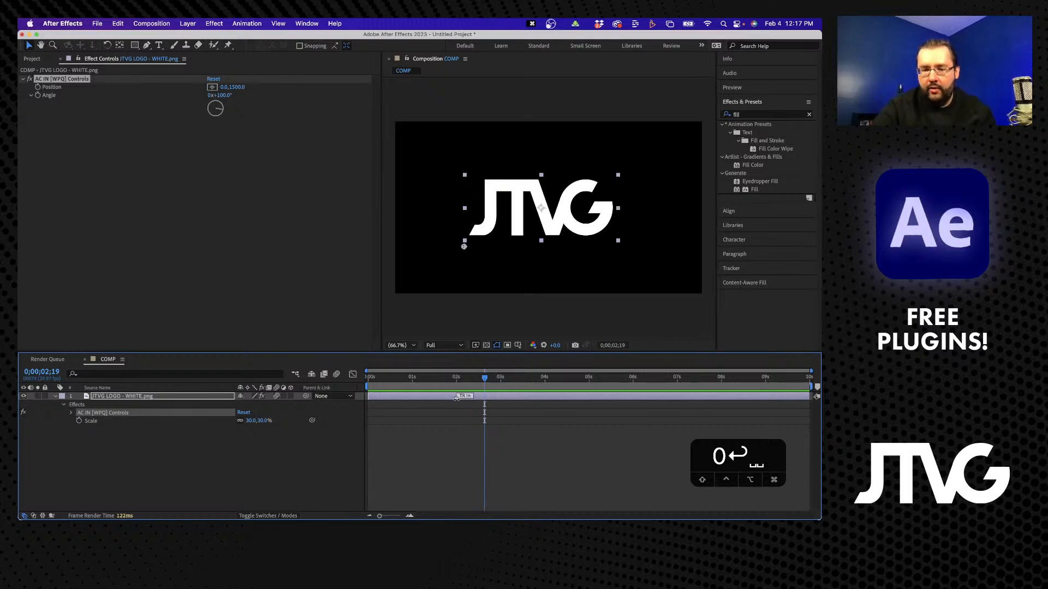
# Move the TR In marker back to a little under half a second and preview the faster entrance.
pyautogui.moveTo(457, 399); pyautogui.dragTo(385, 404)
pyautogui.press('space')
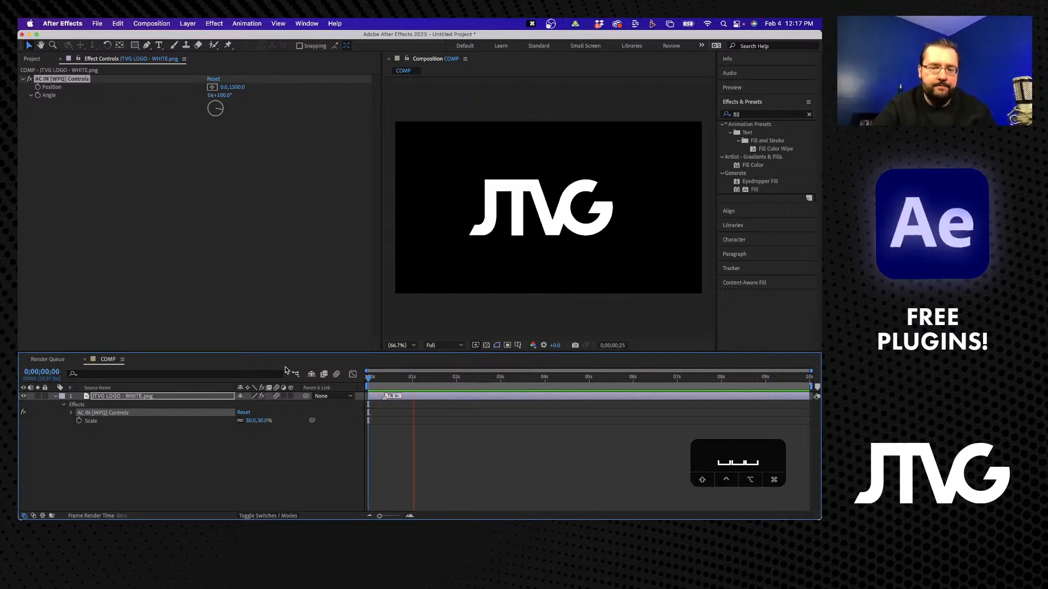
pyautogui.press('space')
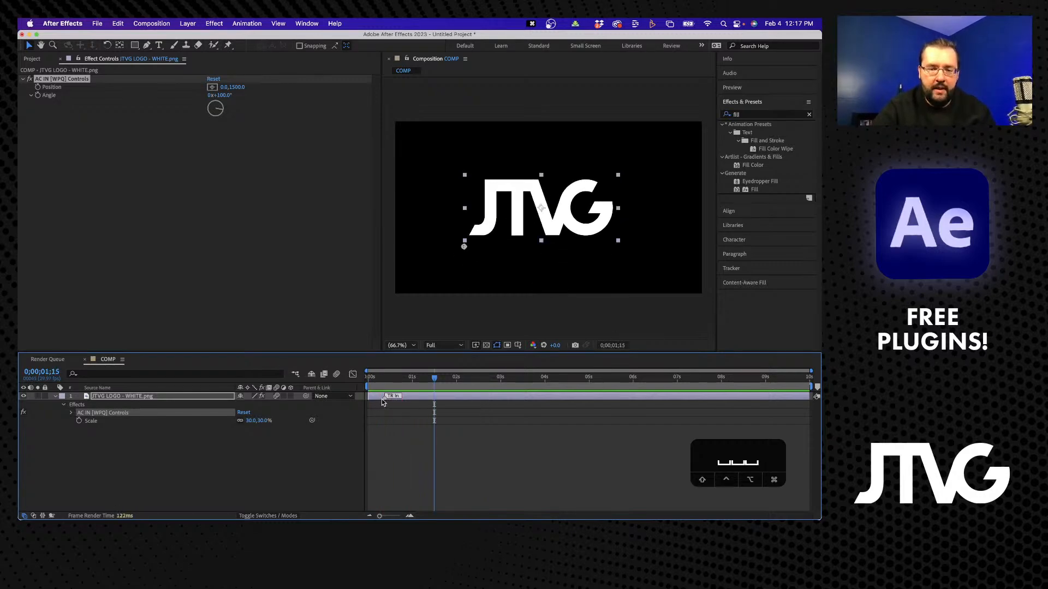
# Place the logo layer's TR In marker at about 1 second and preview the entrance from the composition start.
pyautogui.moveTo(384, 398); pyautogui.dragTo(412, 398)
pyautogui.press('Home')
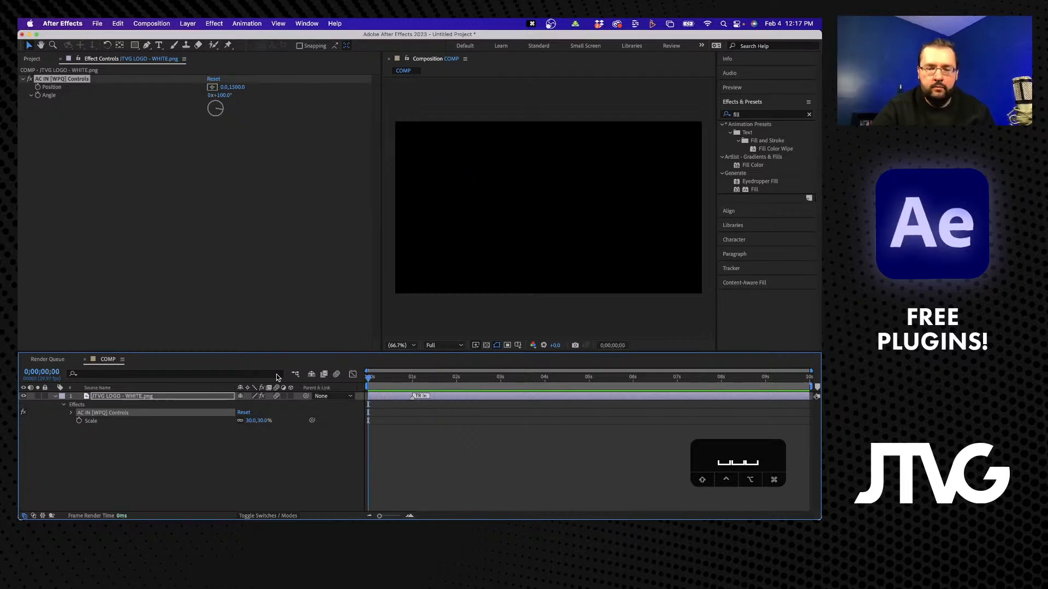
pyautogui.press('space')
pyautogui.press('space')
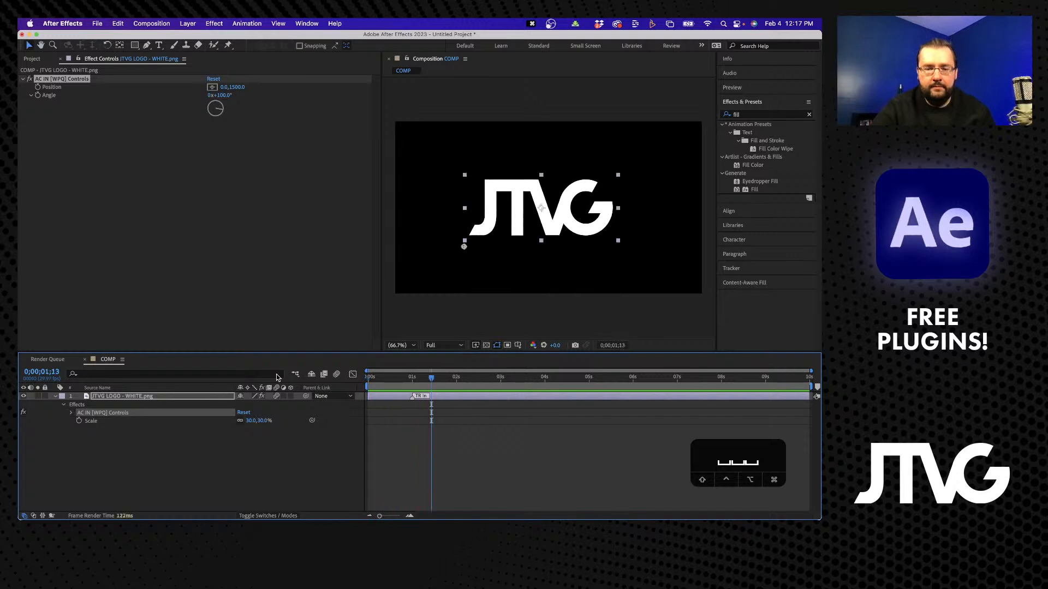
# Open Transition Shifter and shift the logo layer's In transition several frames later.
pyautogui.click(304, 23)
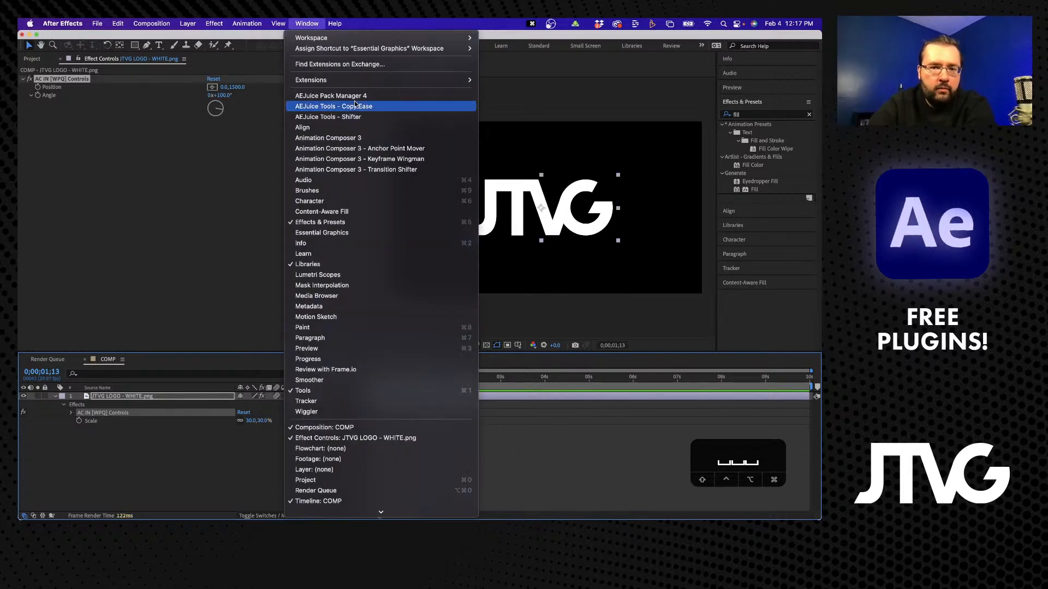
pyautogui.click(340, 170)
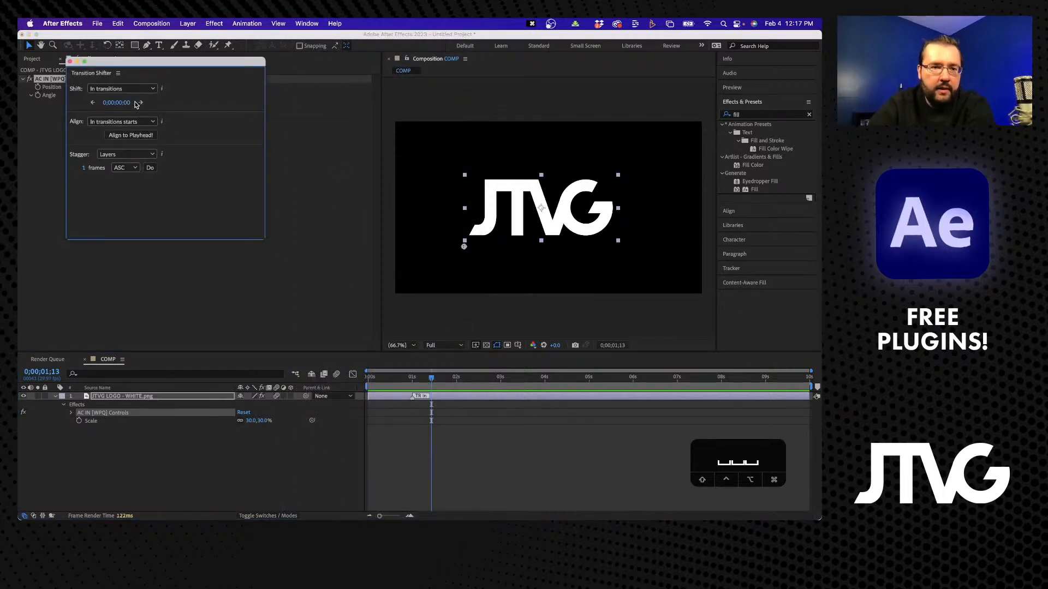
pyautogui.click(141, 103)
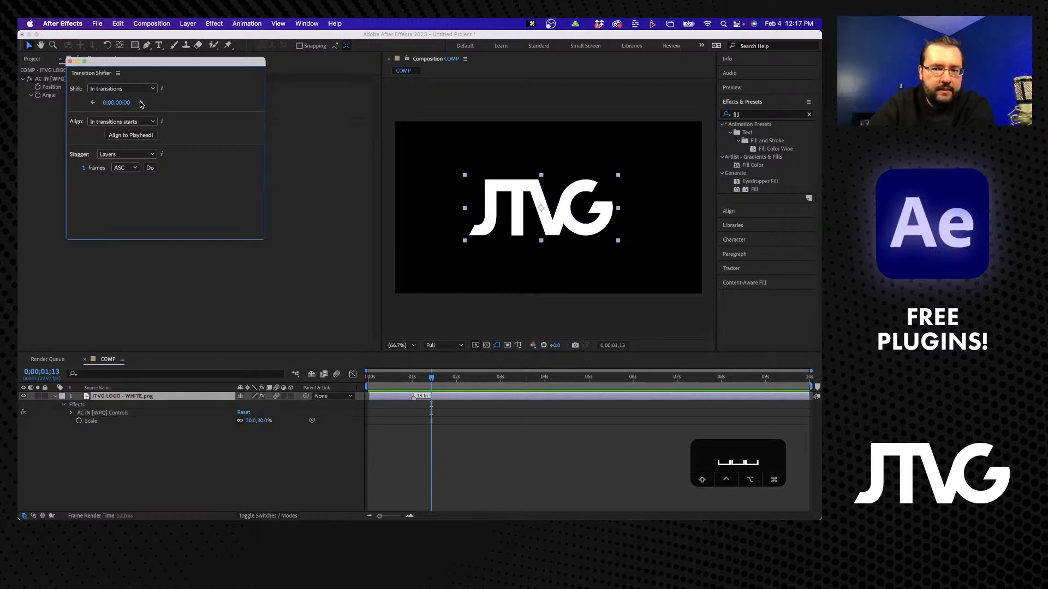
pyautogui.click(141, 103)
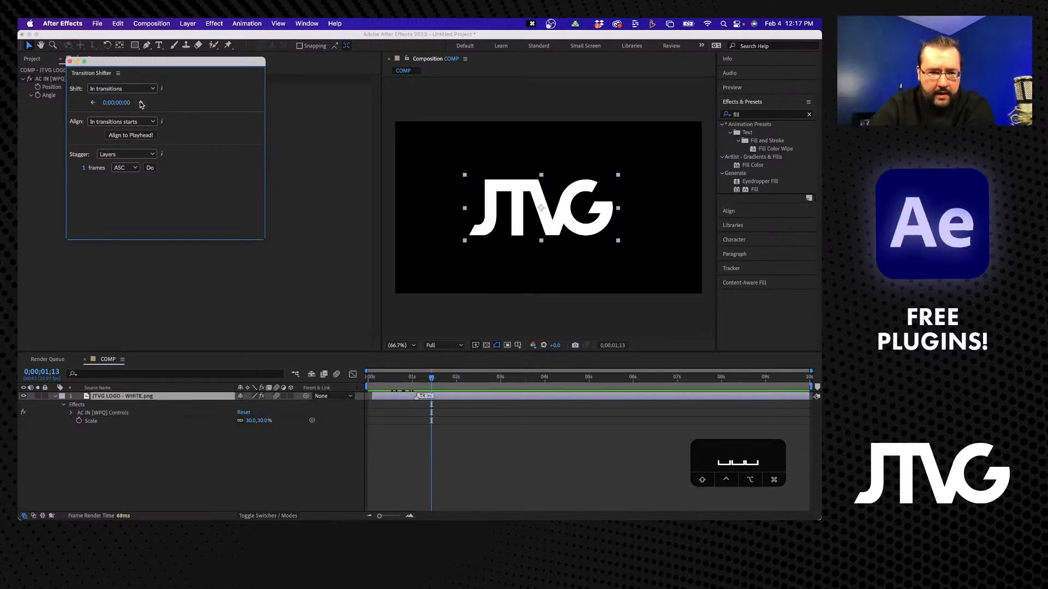
pyautogui.click(141, 103)
pyautogui.click(140, 103)
pyautogui.click(141, 103)
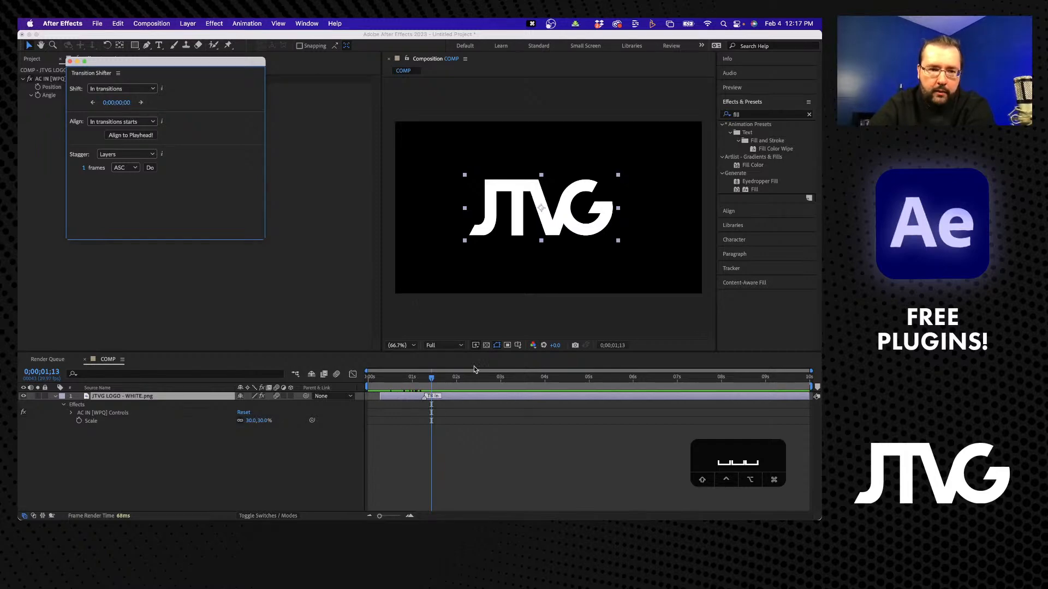
pyautogui.moveTo(115, 104); pyautogui.dragTo(107, 108)
pyautogui.moveTo(141, 102); pyautogui.dragTo(205, 108)
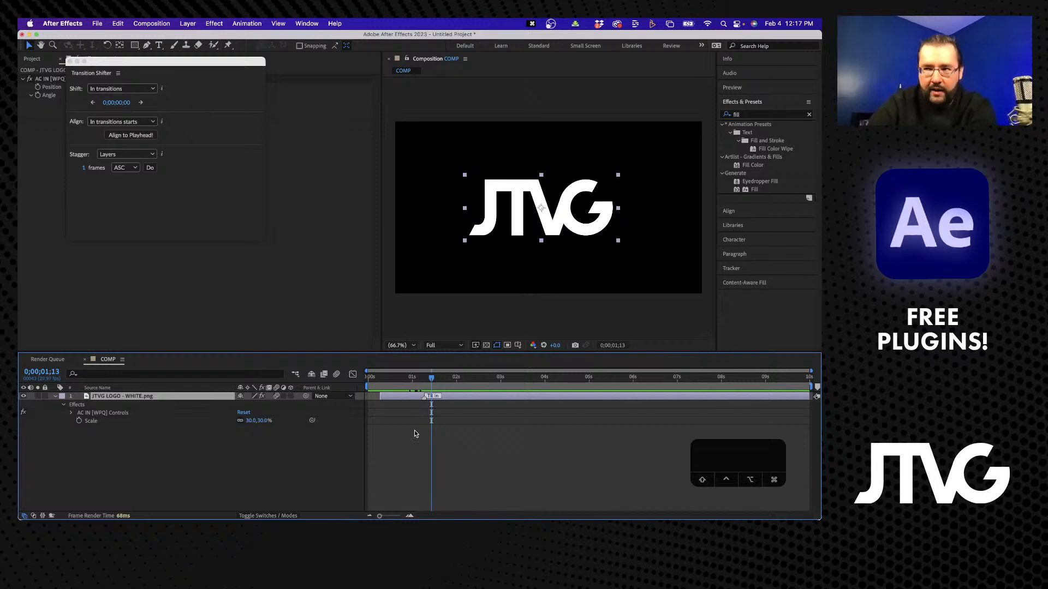
# Slide the logo layer slightly later and align its In transition start to the playhead at 0;00;04;29, and again at 0;00;03;00.
pyautogui.moveTo(586, 382)
pyautogui.mouseDown()
pyautogui.moveTo(617, 382)
pyautogui.moveTo(579, 381)
pyautogui.moveTo(587, 385)
pyautogui.mouseUp()
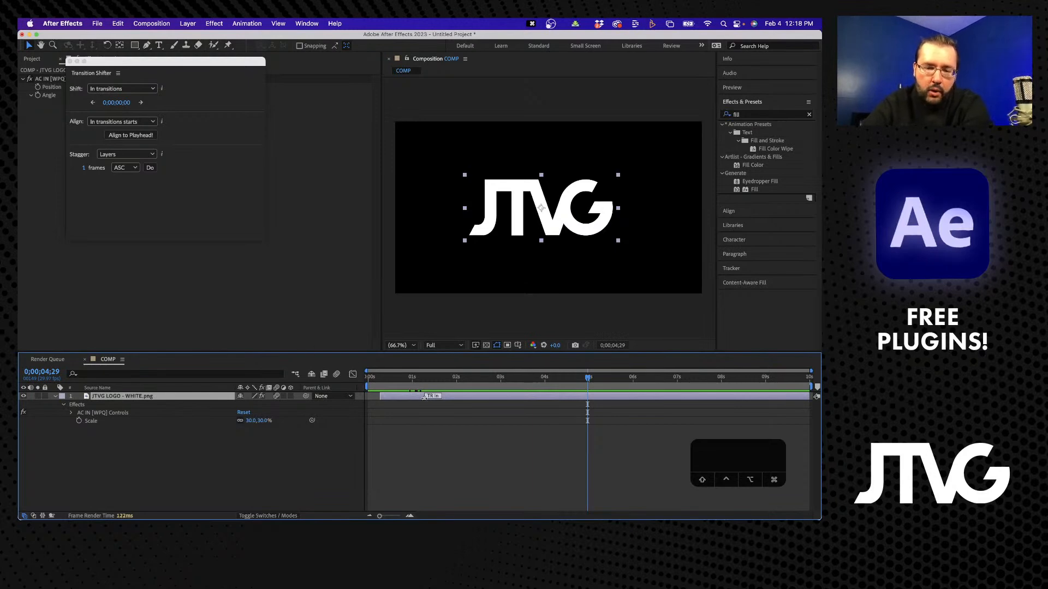
pyautogui.moveTo(456, 397); pyautogui.dragTo(474, 397)
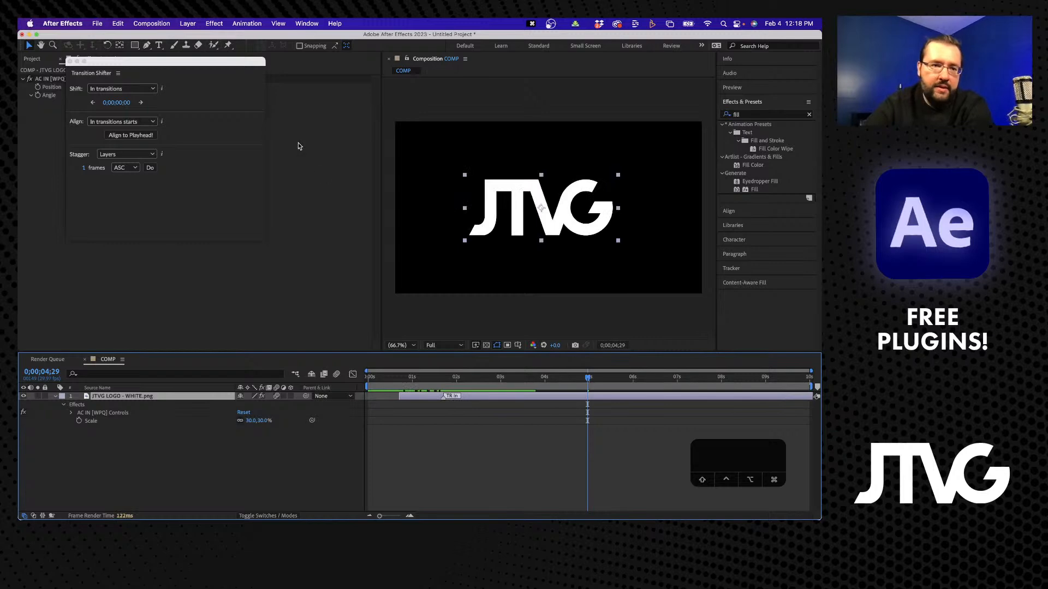
pyautogui.moveTo(185, 61); pyautogui.dragTo(242, 121)
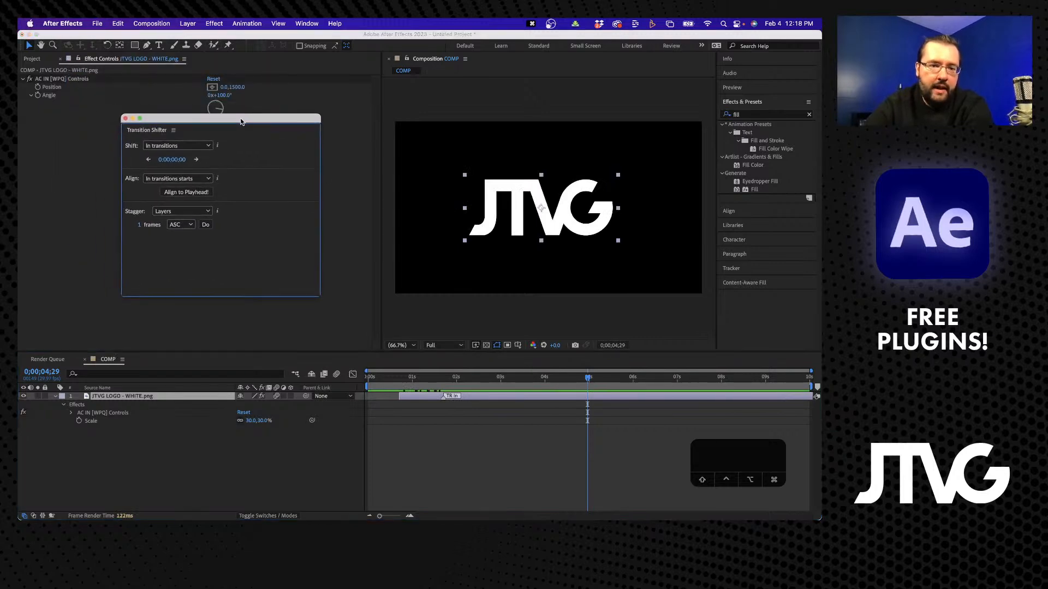
pyautogui.click(196, 193)
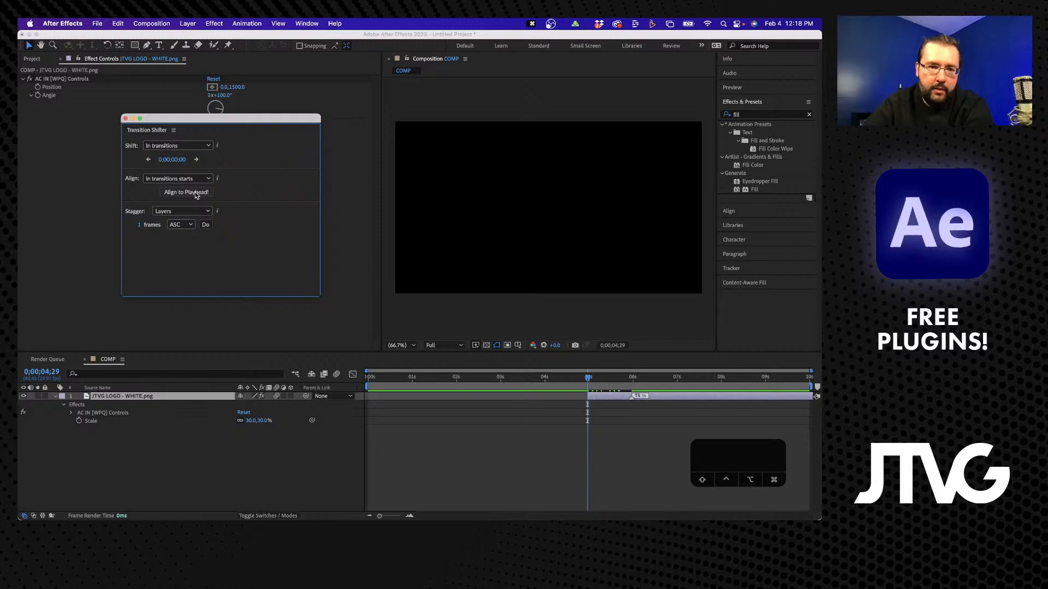
pyautogui.click(500, 377)
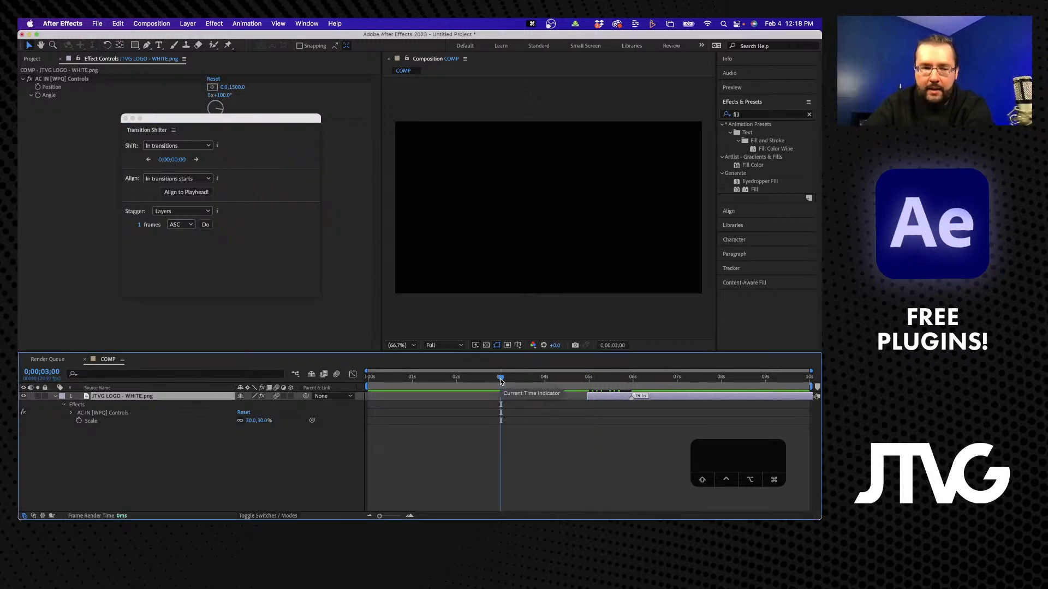
pyautogui.click(183, 195)
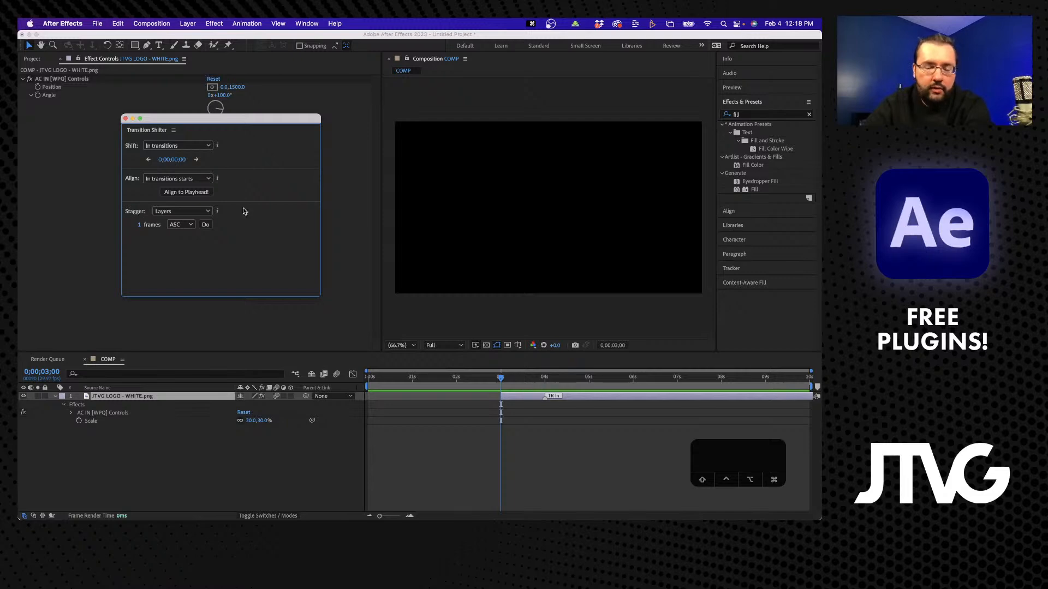
# Slide the logo layer earlier in the timeline and move its in-point to the composition start at 0;00;00;00.
pyautogui.moveTo(577, 396); pyautogui.dragTo(463, 397)
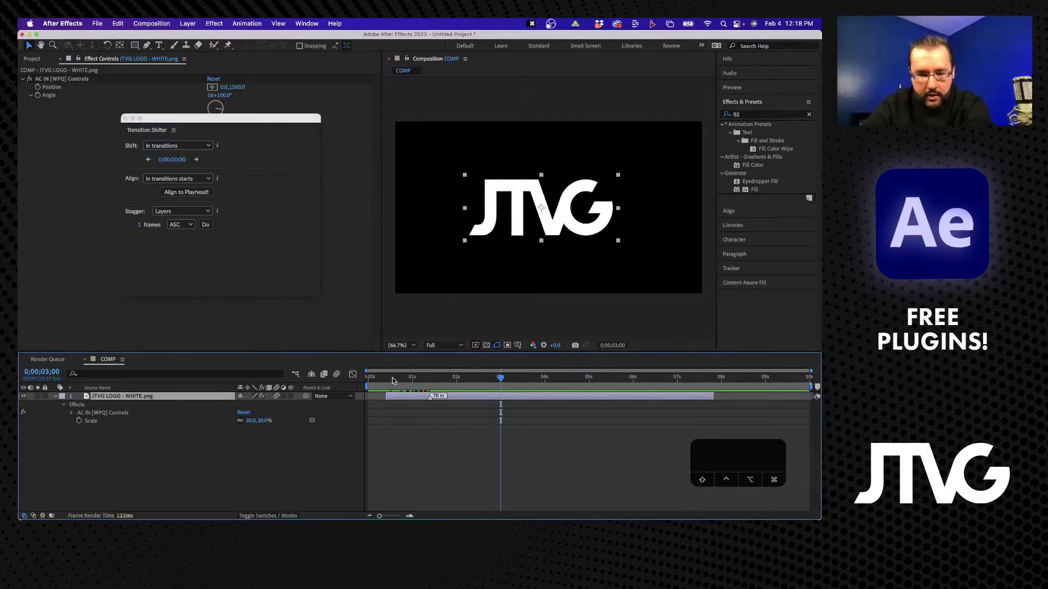
pyautogui.press('Home')
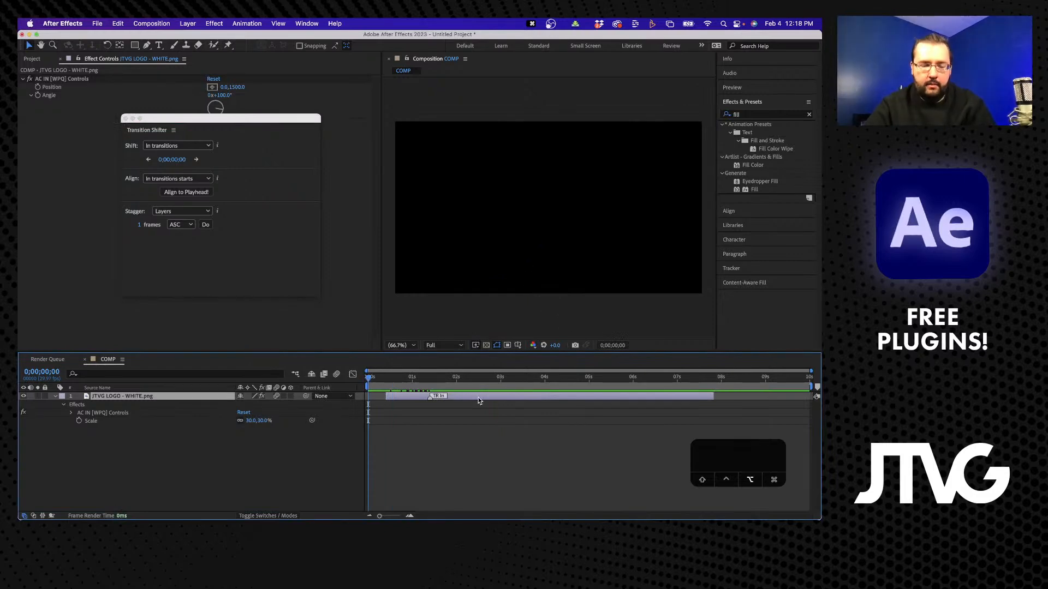
pyautogui.press('[')
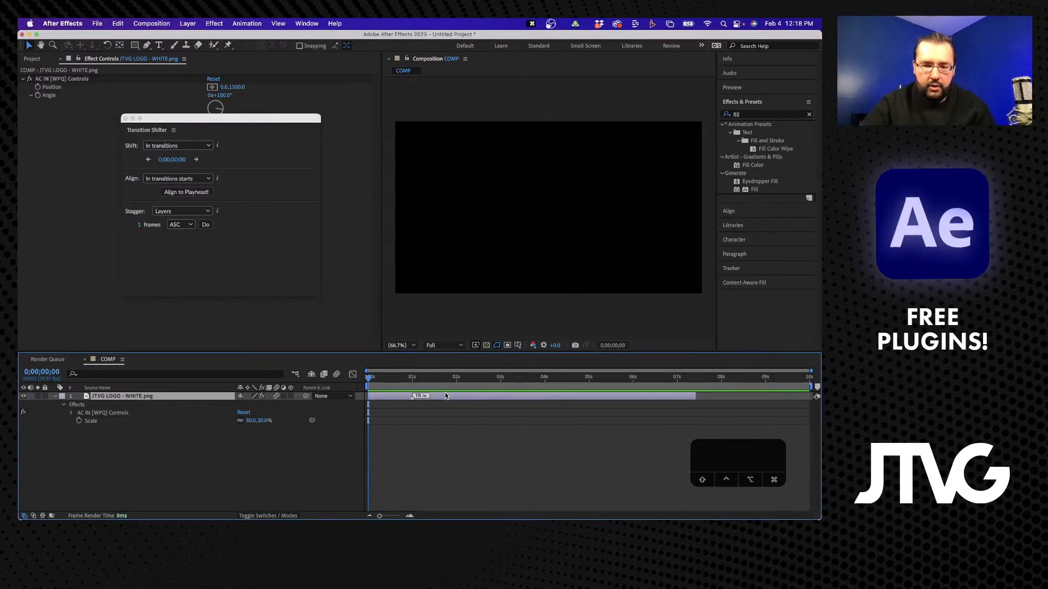
# Extend the logo layer to the end of the composition and duplicate it twice.
pyautogui.moveTo(699, 392); pyautogui.dragTo(812, 395)
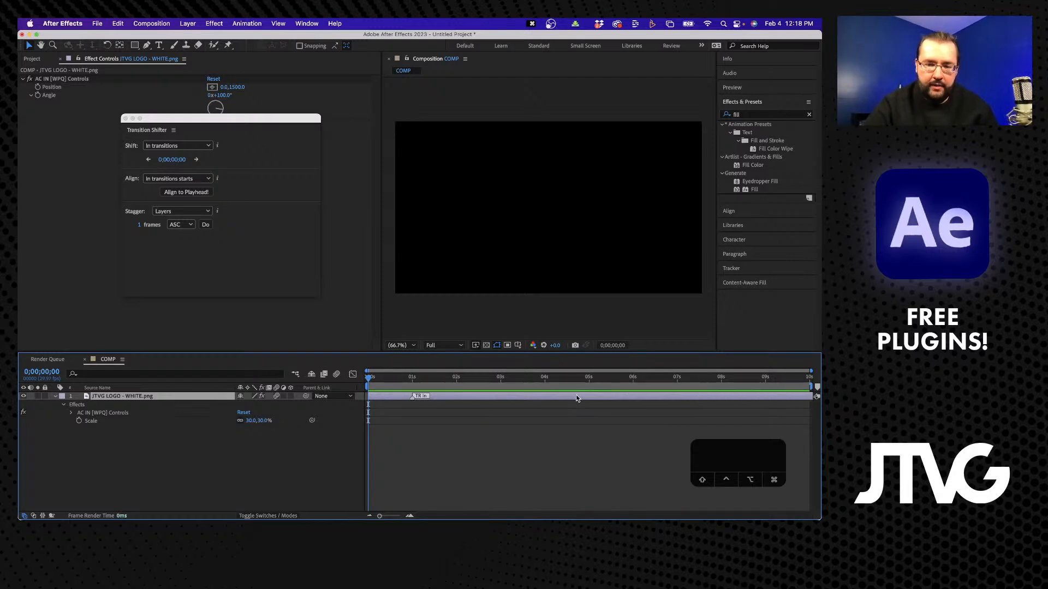
pyautogui.press('super+d')
pyautogui.press('super+d')
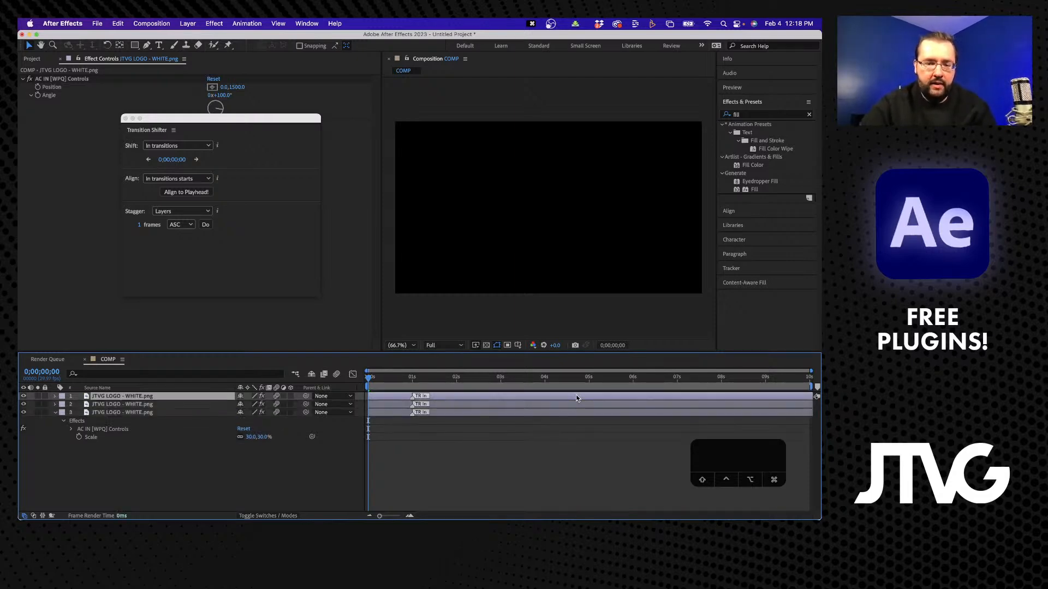
# Move the playhead to 0;00;02;05 and spread the three logo copies diagonally across the frame.
pyautogui.click(464, 378)
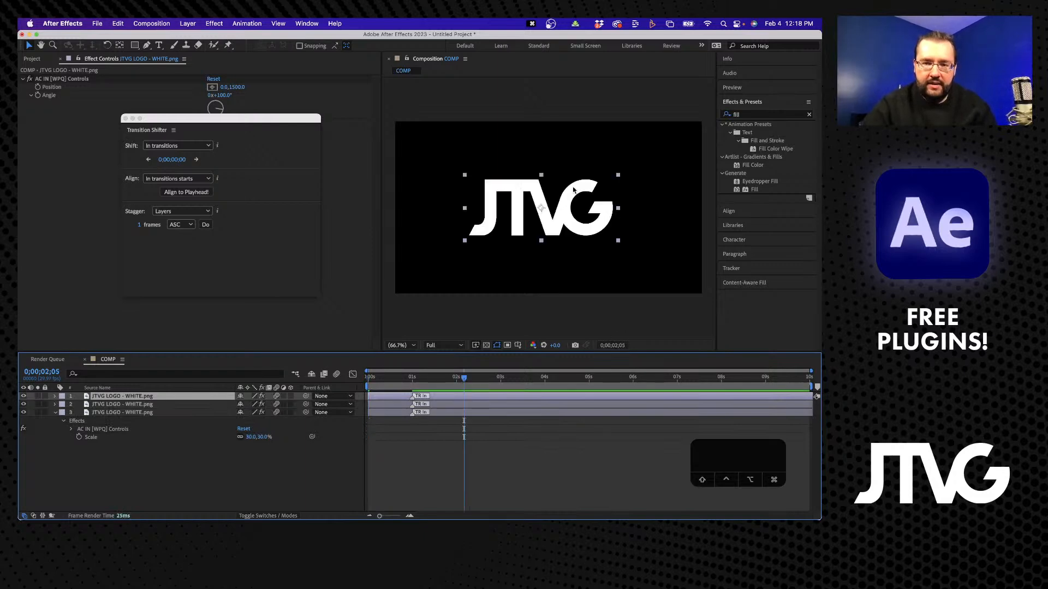
pyautogui.moveTo(558, 233); pyautogui.dragTo(629, 265)
# Set the Scale of all three logo layers to 18% and nudge the middle logo slightly.
pyautogui.press('s')
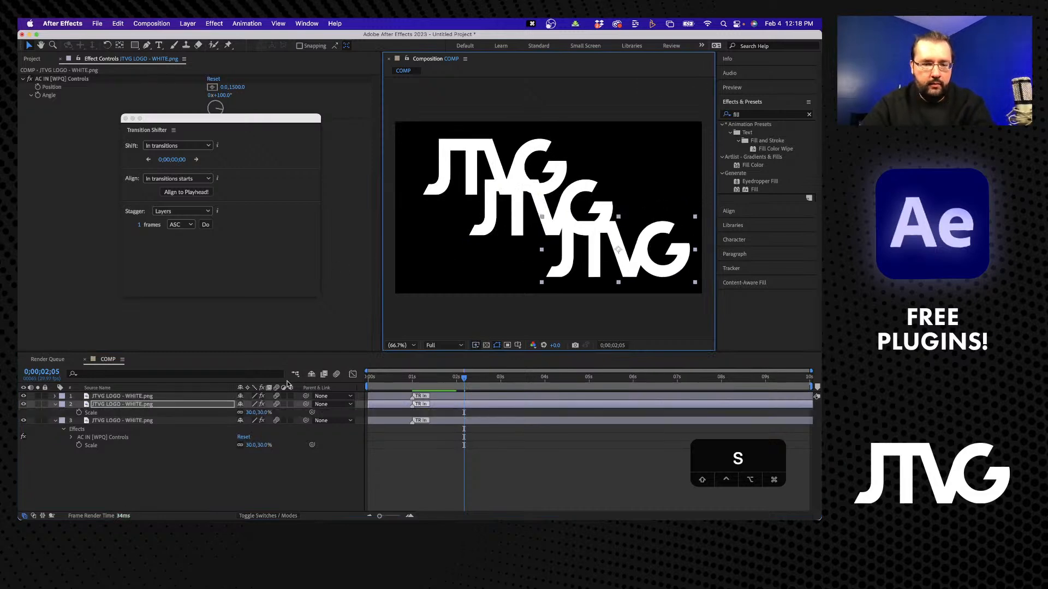
pyautogui.click(163, 395)
pyautogui.keyDown('shift'); pyautogui.click(137, 421); pyautogui.keyUp('shift')
pyautogui.press('s')
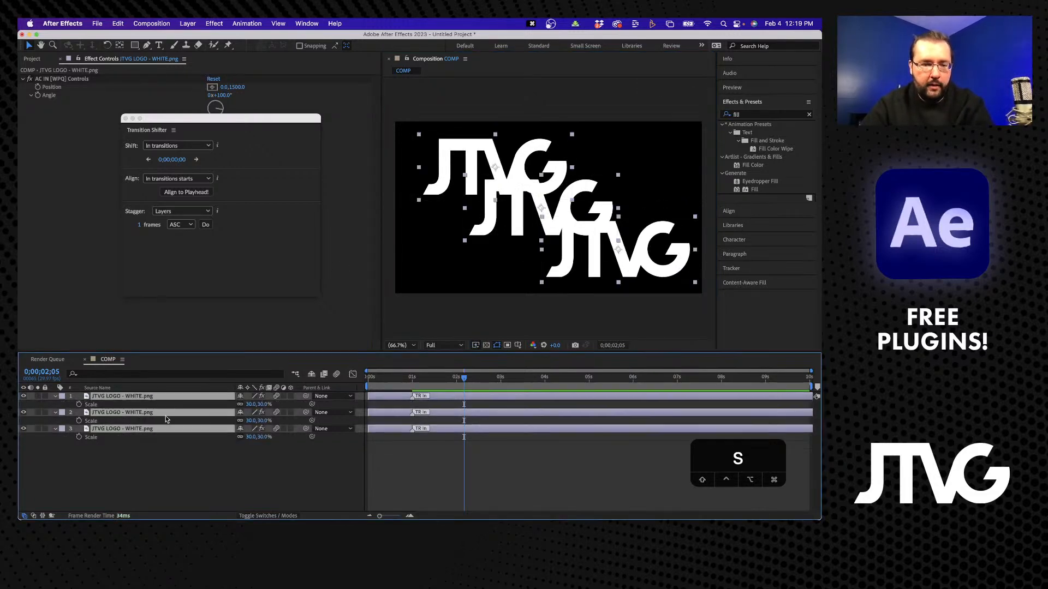
pyautogui.click(248, 404)
pyautogui.write('10')
pyautogui.press('Return')
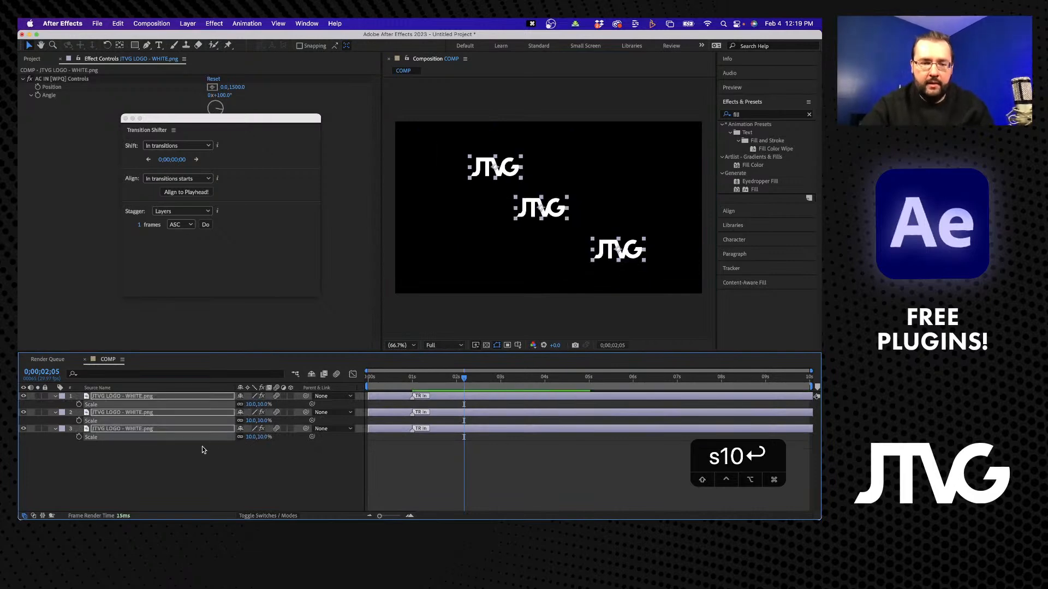
pyautogui.moveTo(255, 404)
pyautogui.mouseDown()
pyautogui.moveTo(284, 404)
pyautogui.moveTo(260, 404)
pyautogui.mouseUp()
pyautogui.click(183, 483)
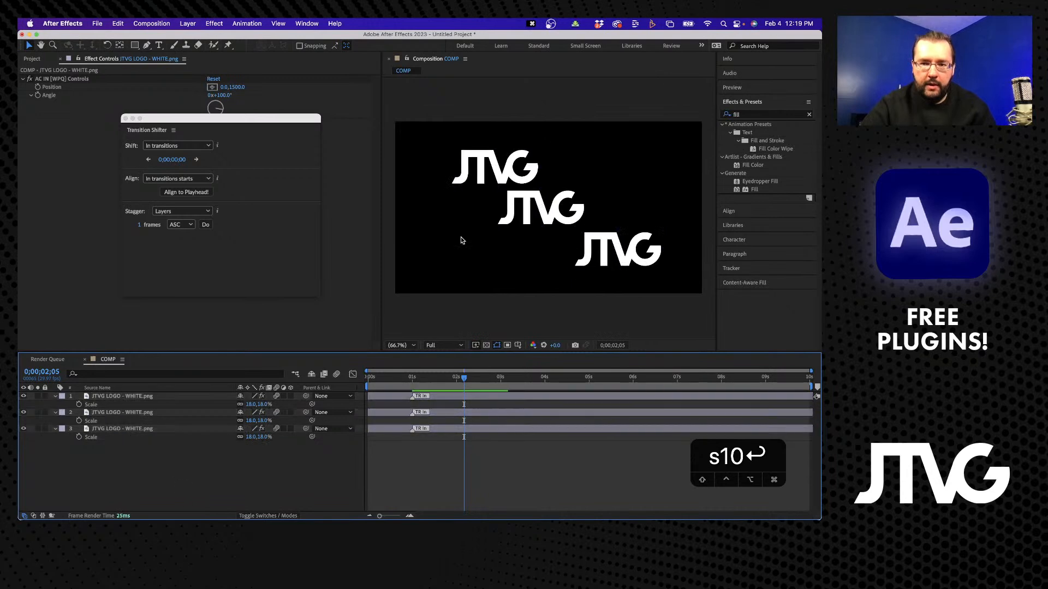
pyautogui.click(548, 224)
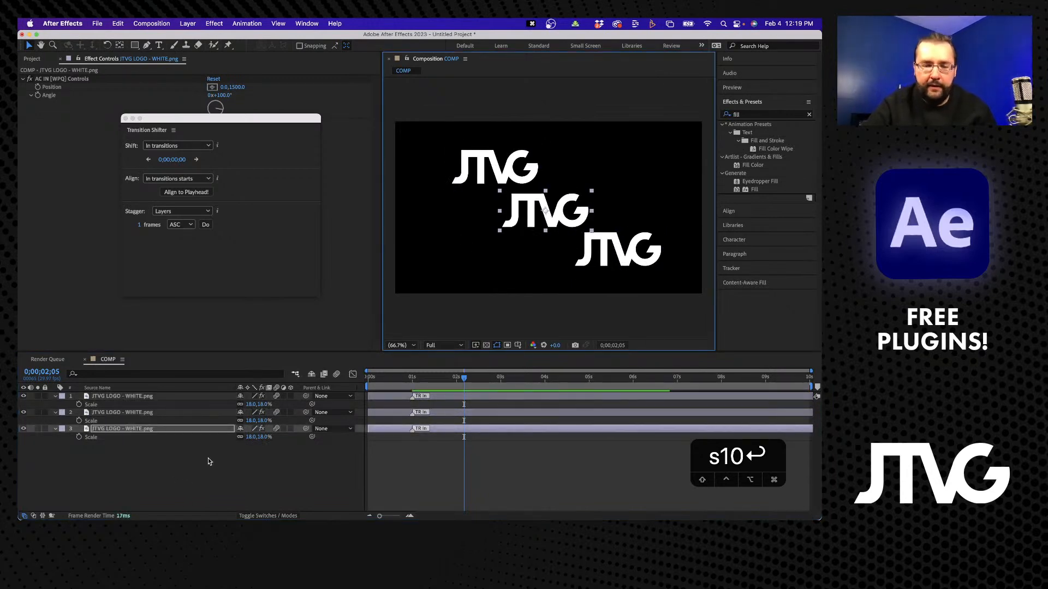
pyautogui.click(197, 469)
# Select all three logo layers and set the Transition Shifter's layer stagger to 12 frames.
pyautogui.moveTo(393, 378); pyautogui.dragTo(432, 361)
pyautogui.click(452, 377)
pyautogui.click(448, 429)
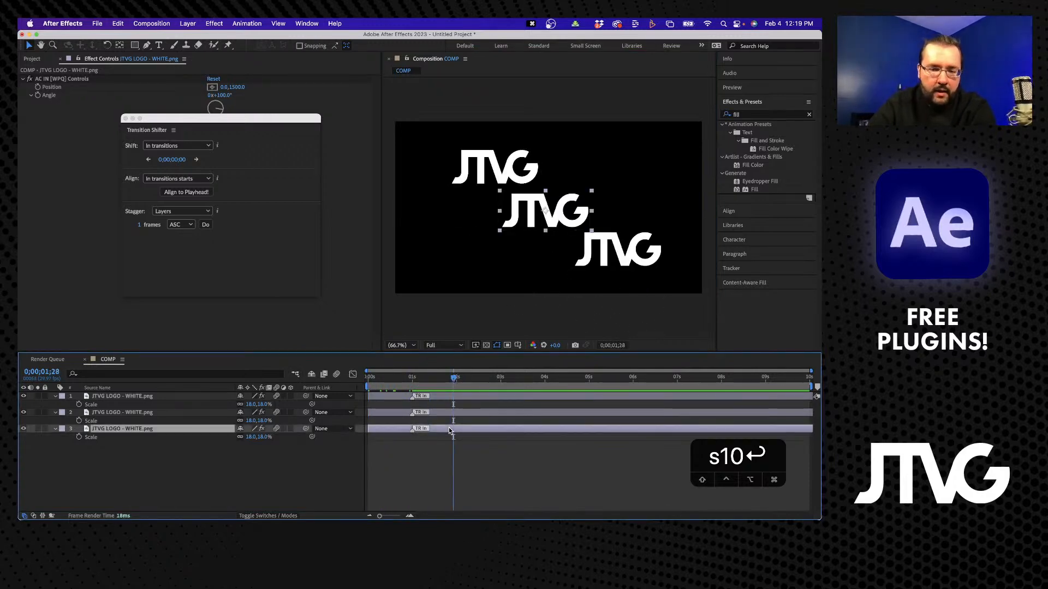
pyautogui.keyDown('shift'); pyautogui.click(451, 396); pyautogui.keyUp('shift')
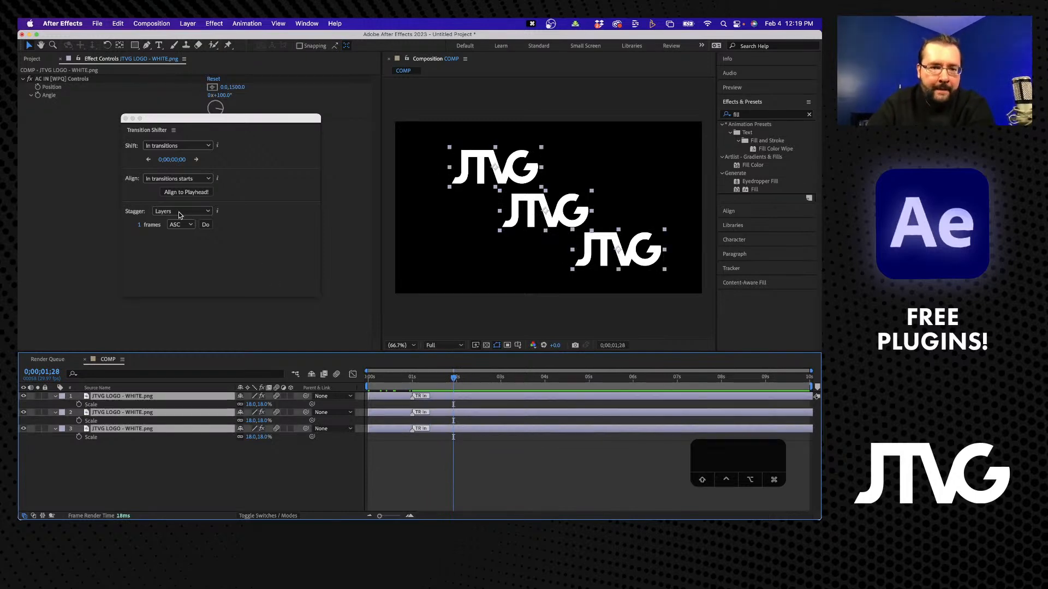
pyautogui.click(139, 226)
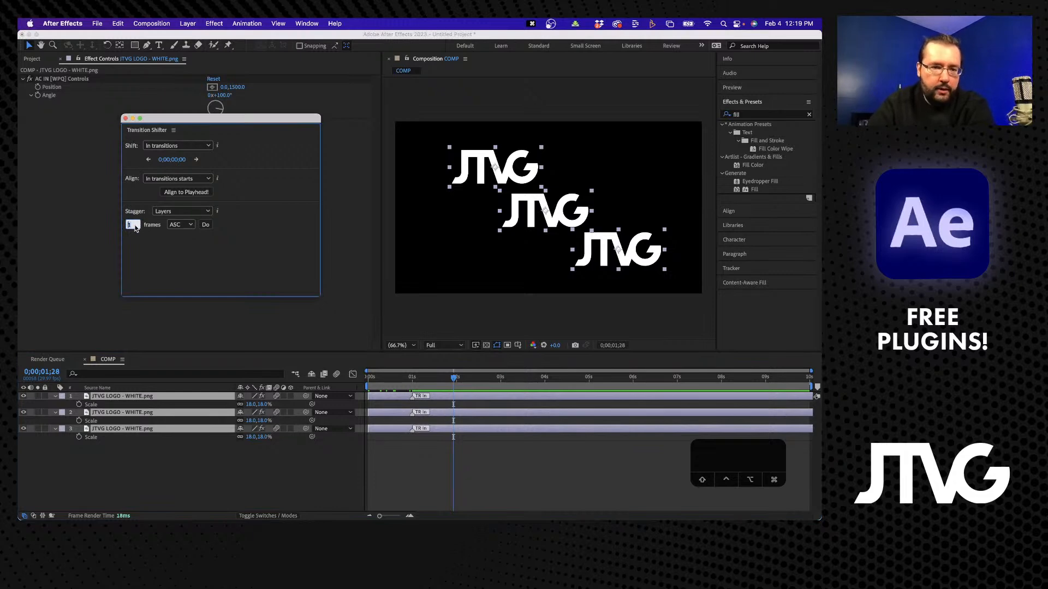
pyautogui.write('12')
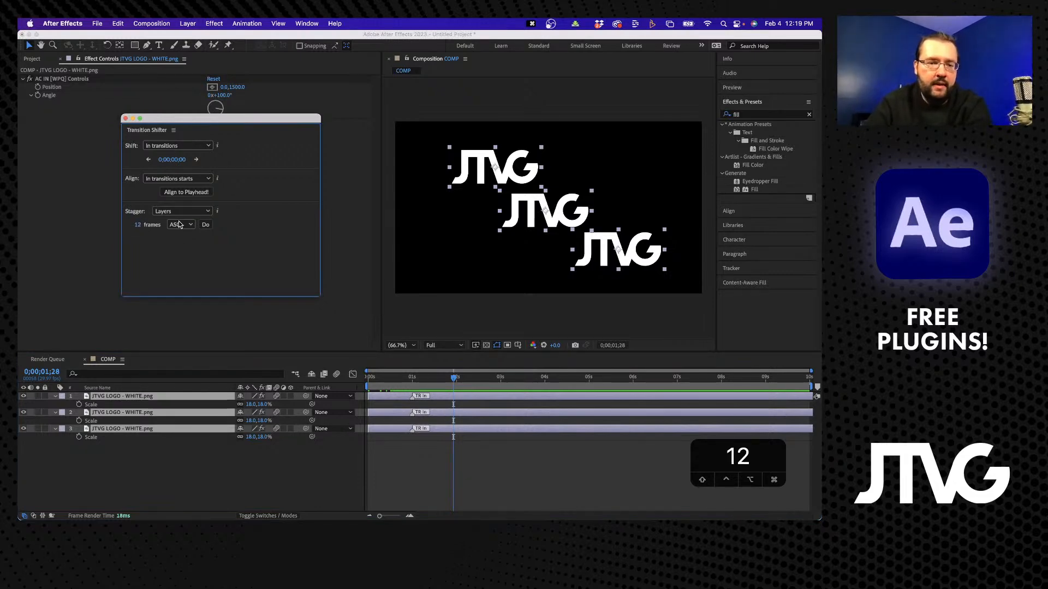
# Try the stagger on the three logo layers in ascending order, scrub through it, and undo it.
pyautogui.click(179, 224)
pyautogui.click(194, 233)
pyautogui.click(205, 225)
pyautogui.moveTo(419, 380); pyautogui.dragTo(463, 377)
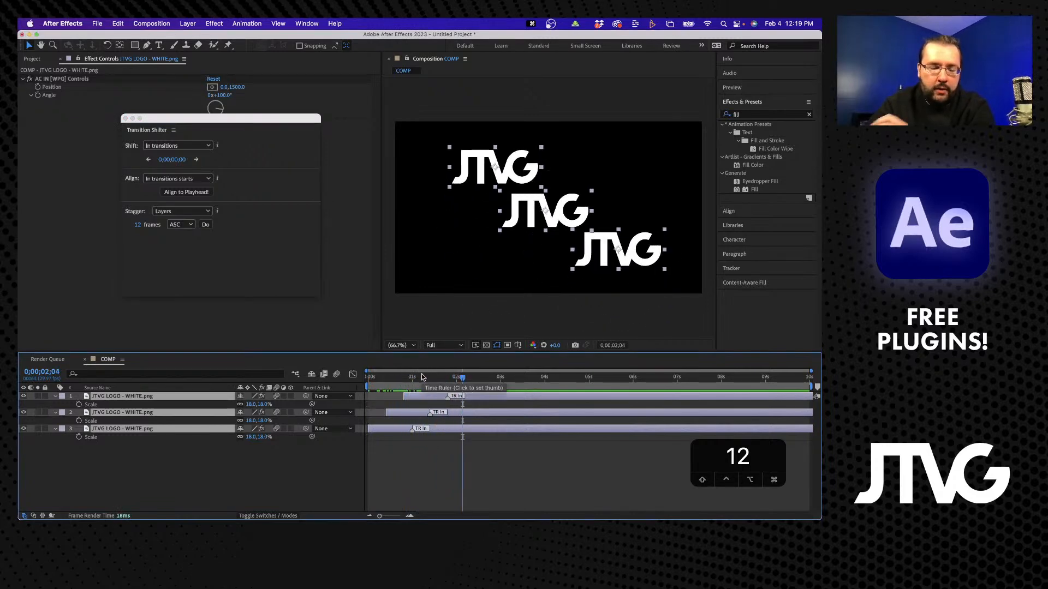
pyautogui.press('super+z')
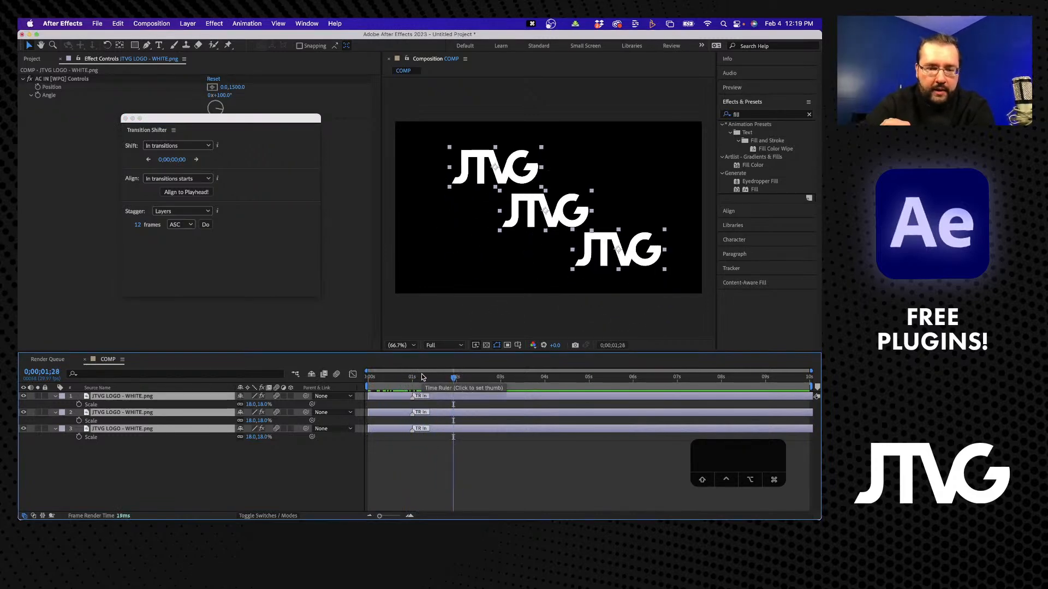
# Stagger the three logo layers in descending order, preview the staggered entrances, and undo the stagger.
pyautogui.click(176, 226)
pyautogui.click(188, 244)
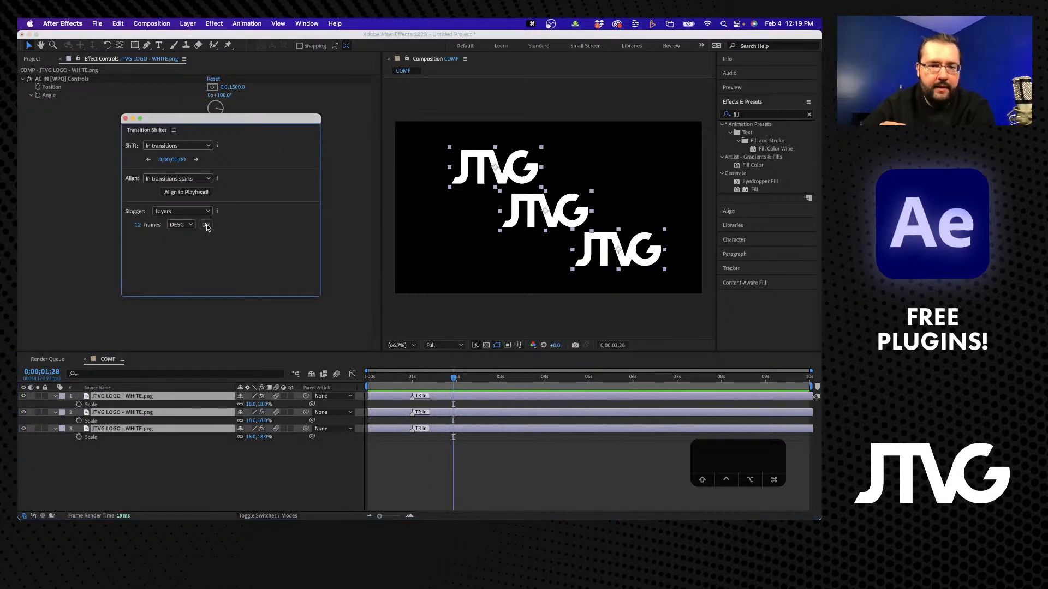
pyautogui.click(206, 225)
pyautogui.click(430, 378)
pyautogui.press('space')
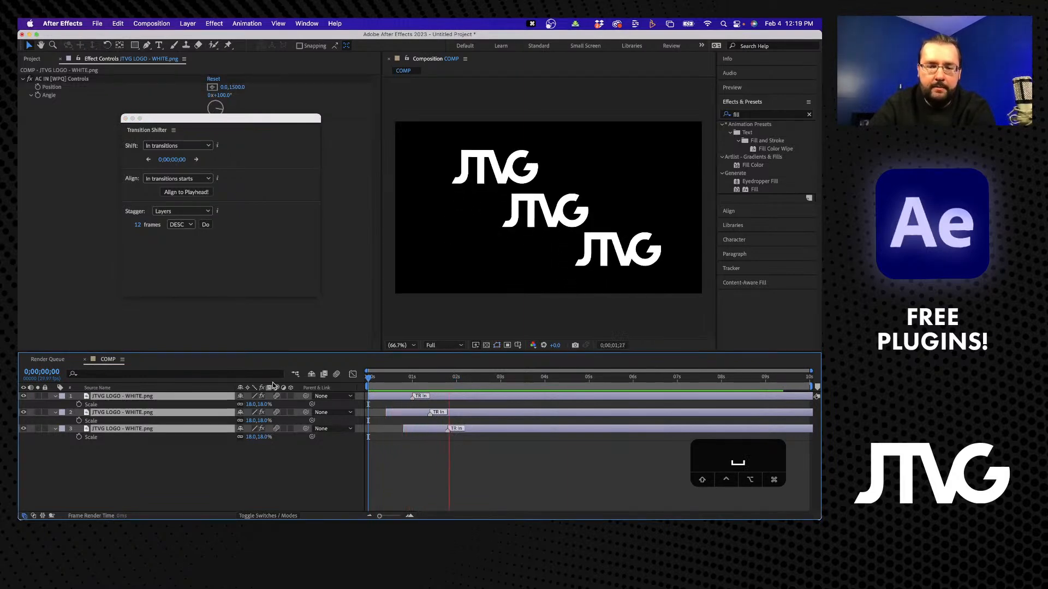
pyautogui.press('space')
pyautogui.click(161, 465)
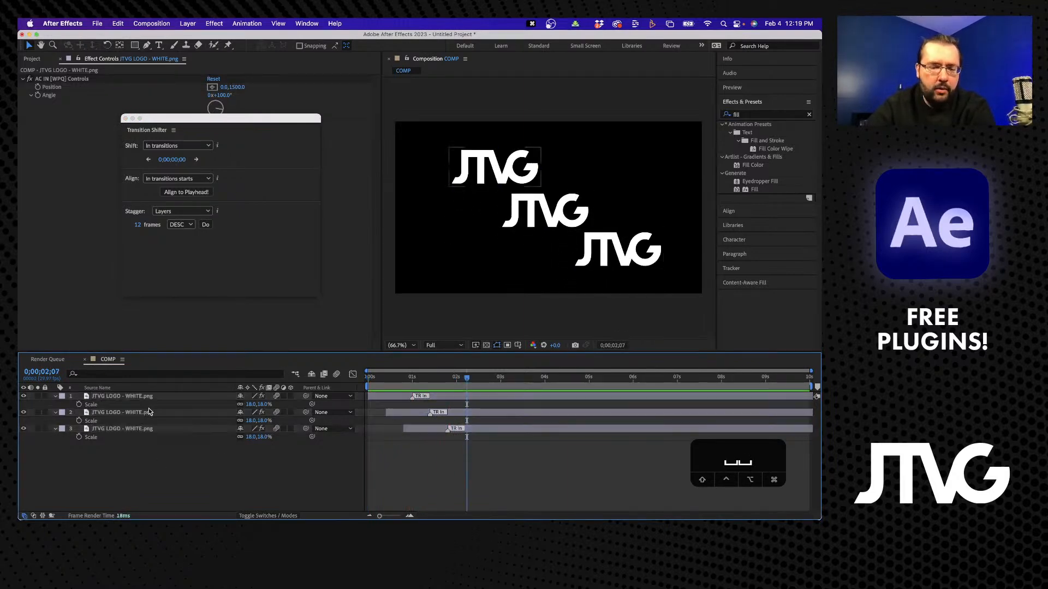
pyautogui.press('super+z')
# Select the logo layers one by one to check which logo in the frame each layer holds.
pyautogui.click(158, 429)
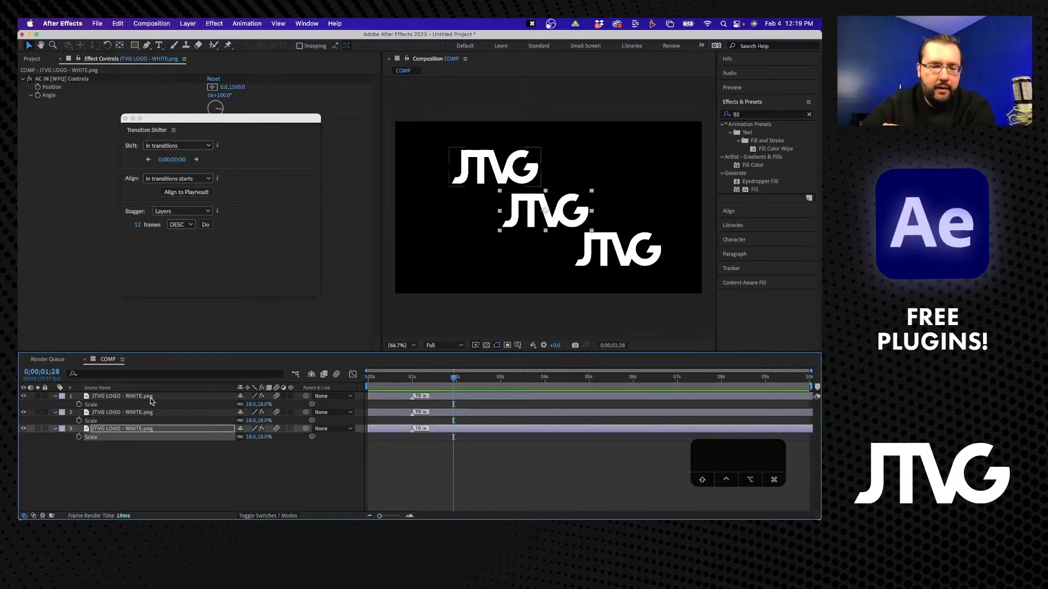
pyautogui.click(150, 396)
pyautogui.click(145, 412)
pyautogui.click(131, 431)
pyautogui.click(133, 413)
pyautogui.click(133, 398)
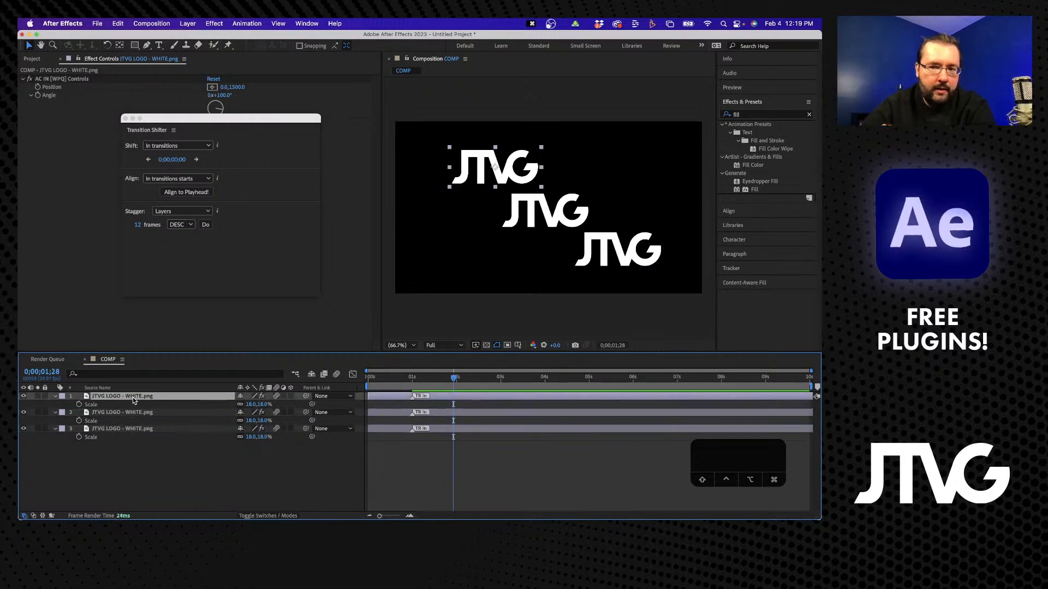
pyautogui.click(133, 410)
pyautogui.click(131, 430)
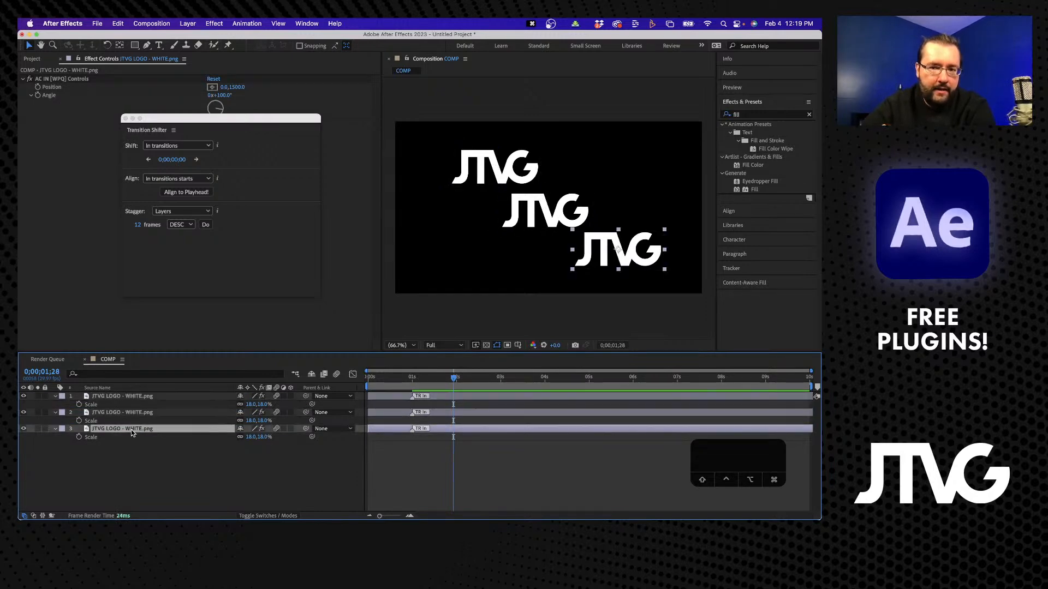
# Select all three logo layers, reapply the descending 12-frame stagger, and preview it from the composition start.
pyautogui.click(132, 396)
pyautogui.keyDown('shift'); pyautogui.click(127, 430); pyautogui.keyUp('shift')
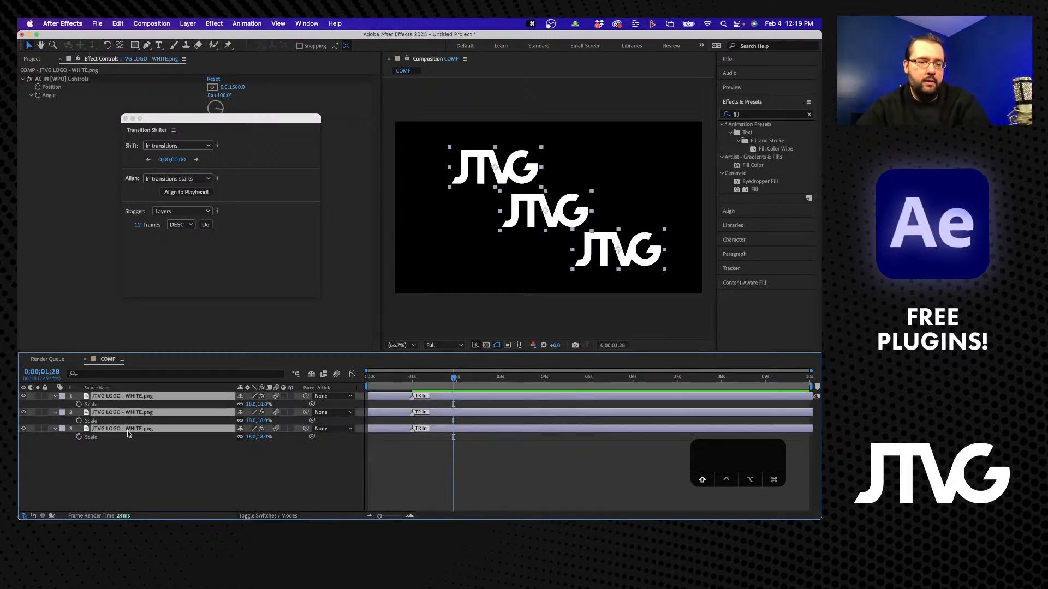
pyautogui.click(205, 224)
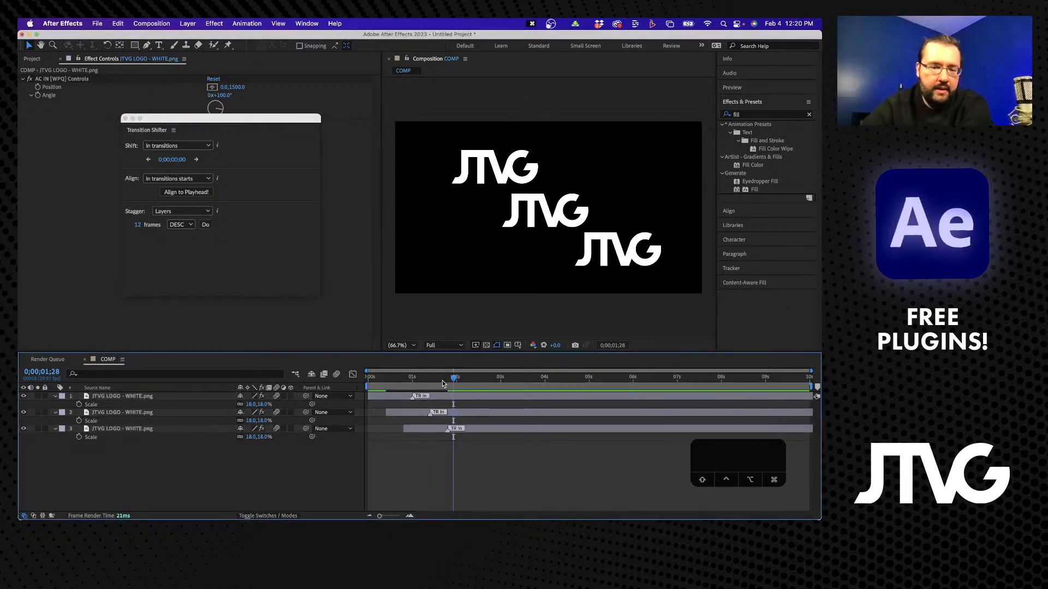
pyautogui.moveTo(442, 381); pyautogui.dragTo(299, 375)
pyautogui.press('space')
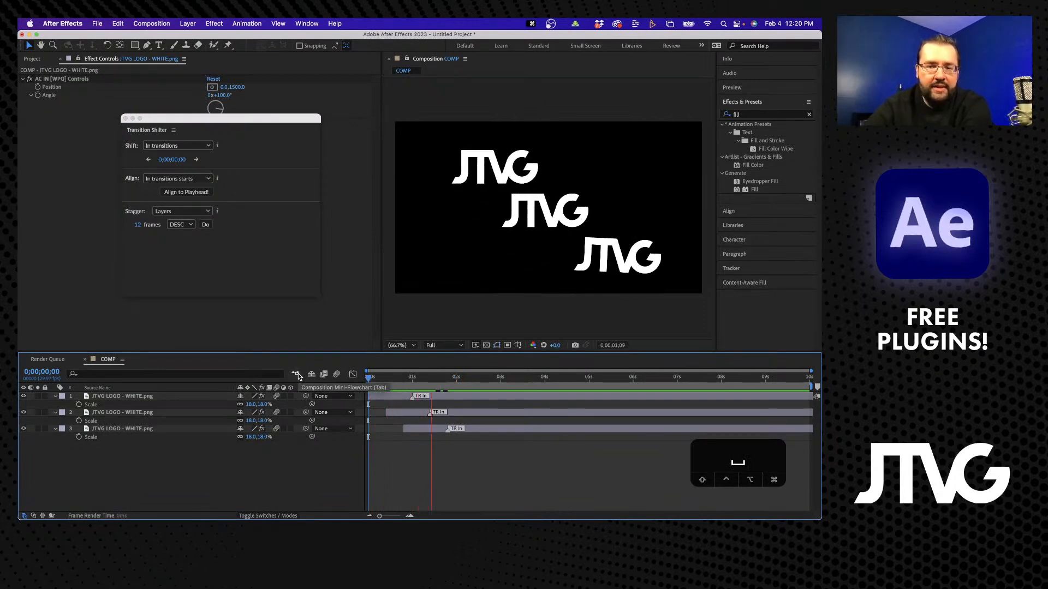
pyautogui.press('space')
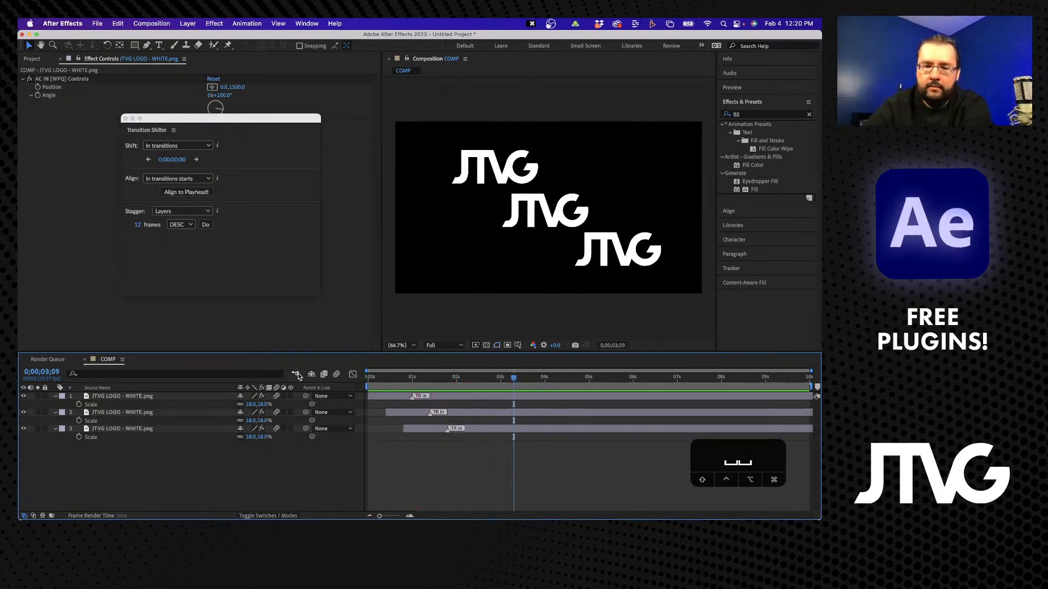
pyautogui.moveTo(462, 380); pyautogui.dragTo(310, 379)
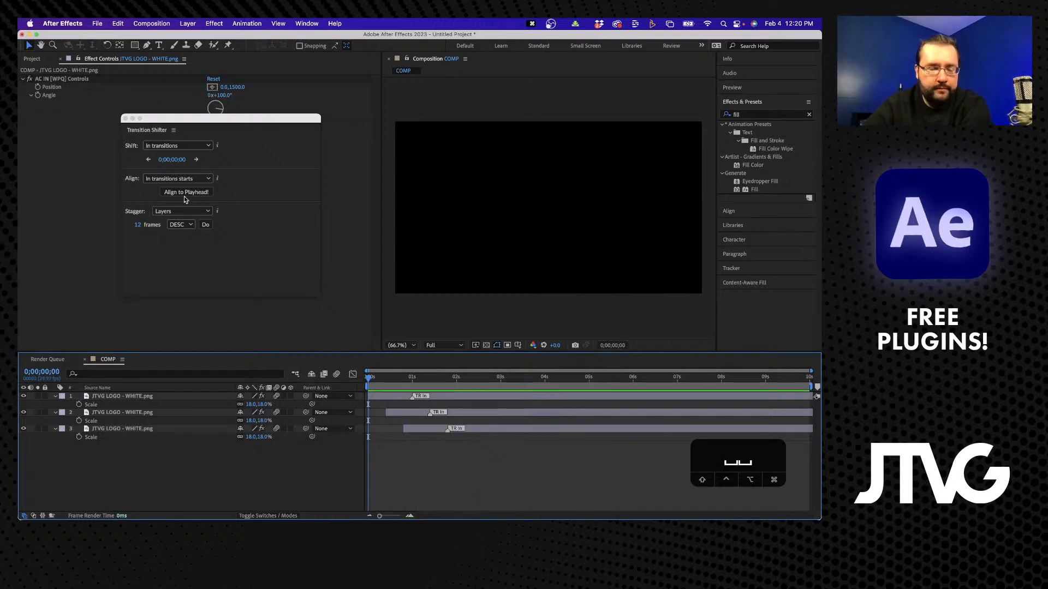
# Look through the stagger order options and undo the descending stagger on the three logo layers.
pyautogui.click(176, 227)
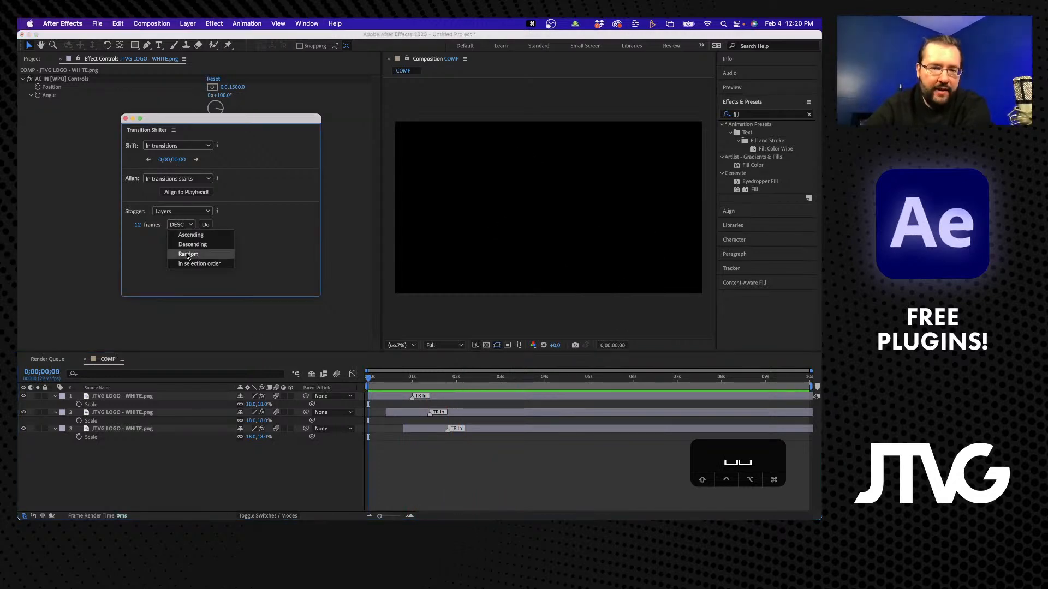
pyautogui.click(155, 263)
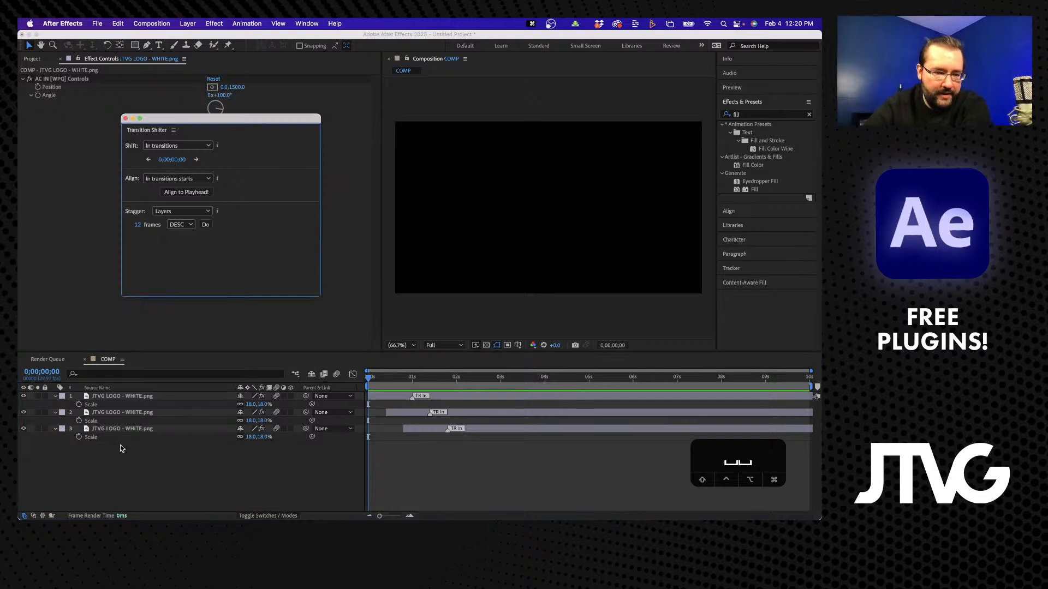
pyautogui.click(124, 480)
pyautogui.press('super+z')
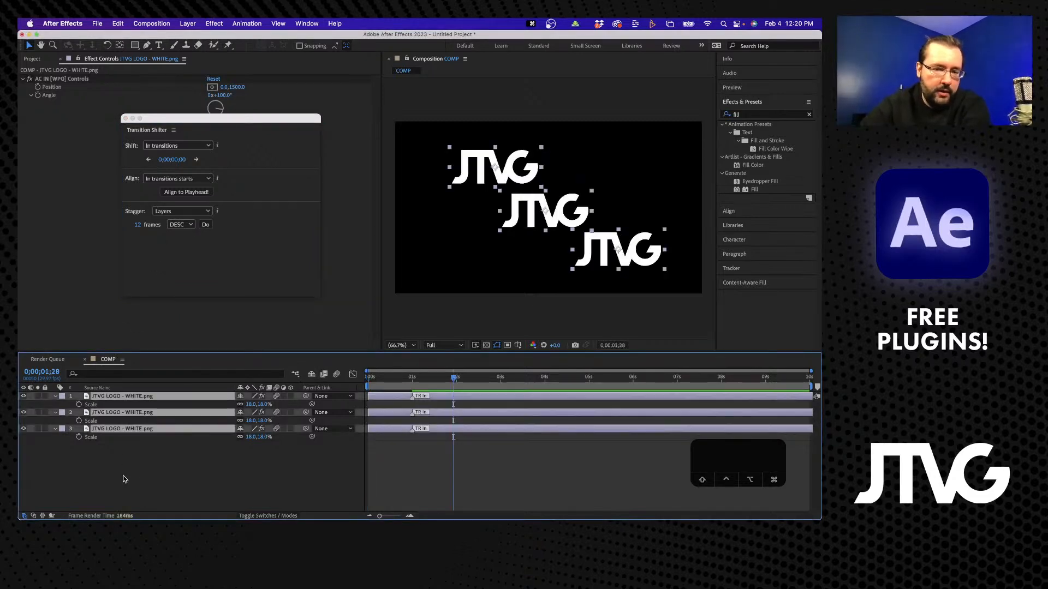
# Stagger the three logo layers in random order with a 12-frame setting and preview from the composition start.
pyautogui.moveTo(436, 380); pyautogui.dragTo(344, 372)
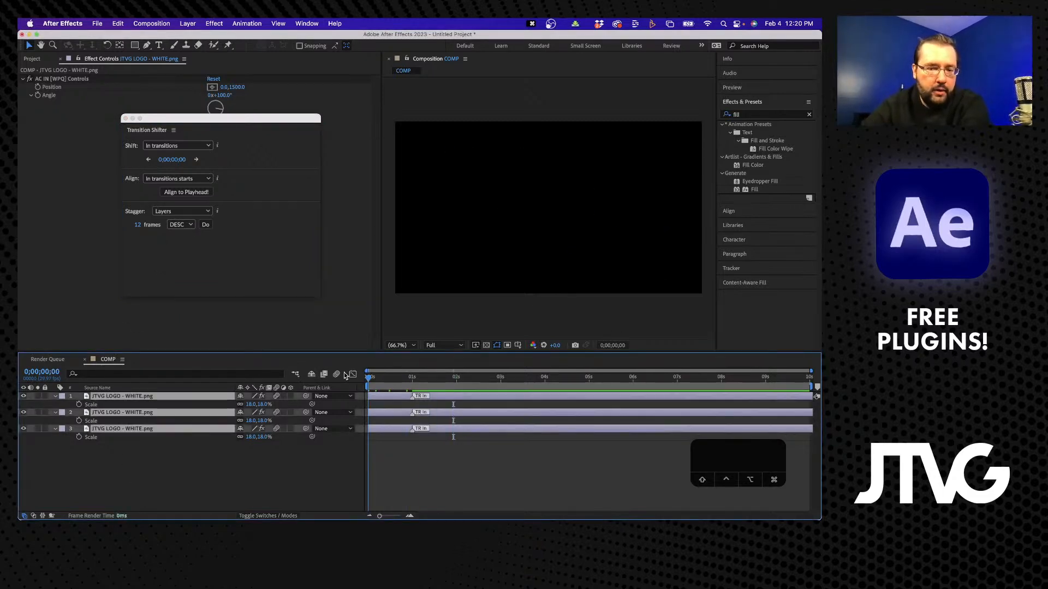
pyautogui.click(181, 224)
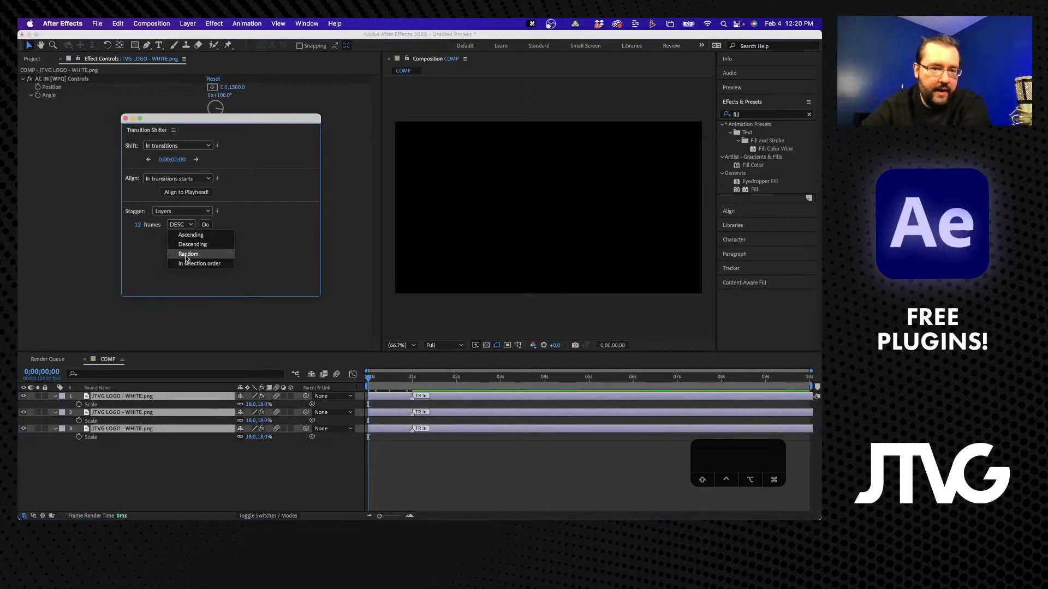
pyautogui.click(189, 252)
pyautogui.click(205, 226)
pyautogui.click(381, 490)
pyautogui.press('space')
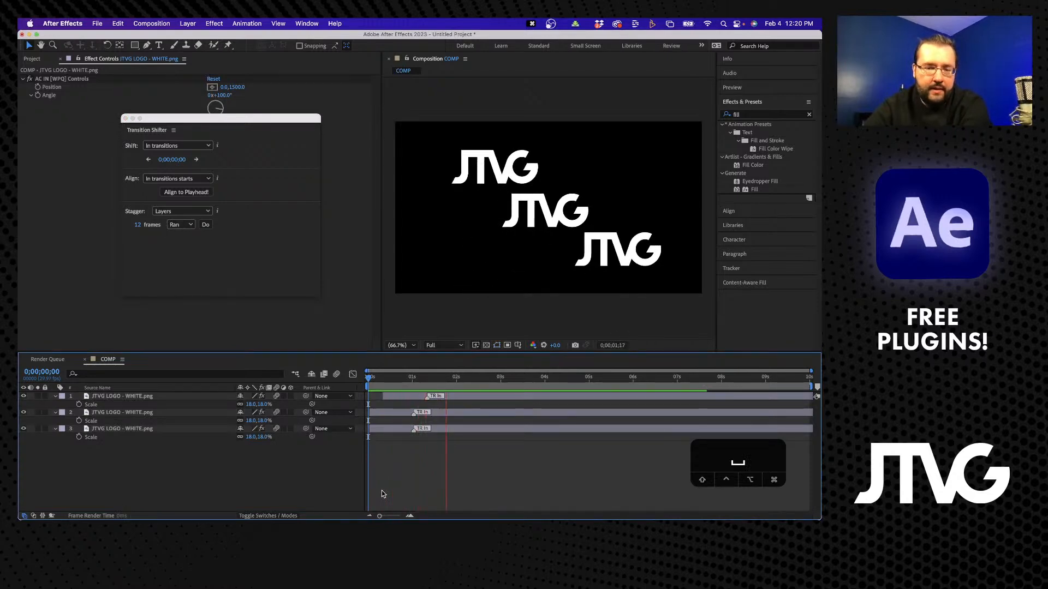
pyautogui.press('space')
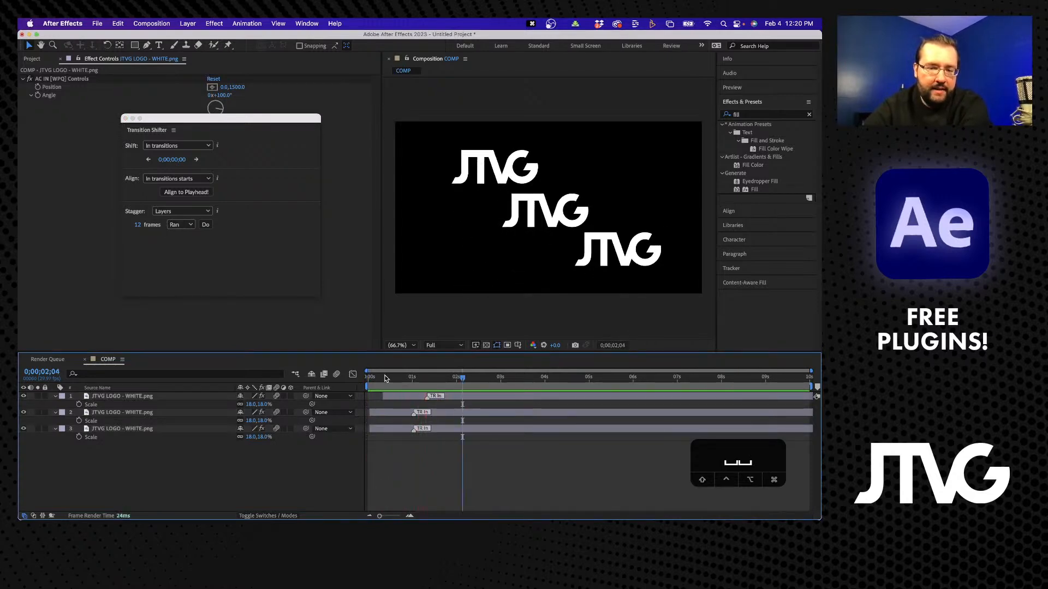
# Replay the randomly staggered logo transitions from the composition start and check the order in which the logos enter.
pyautogui.press('Home')
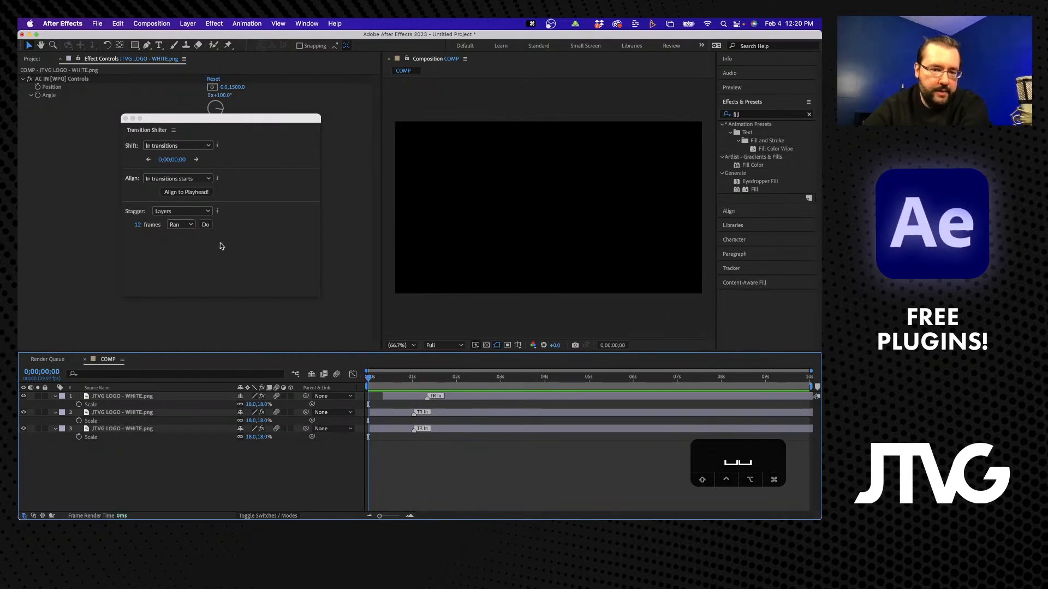
pyautogui.moveTo(373, 384); pyautogui.dragTo(376, 380)
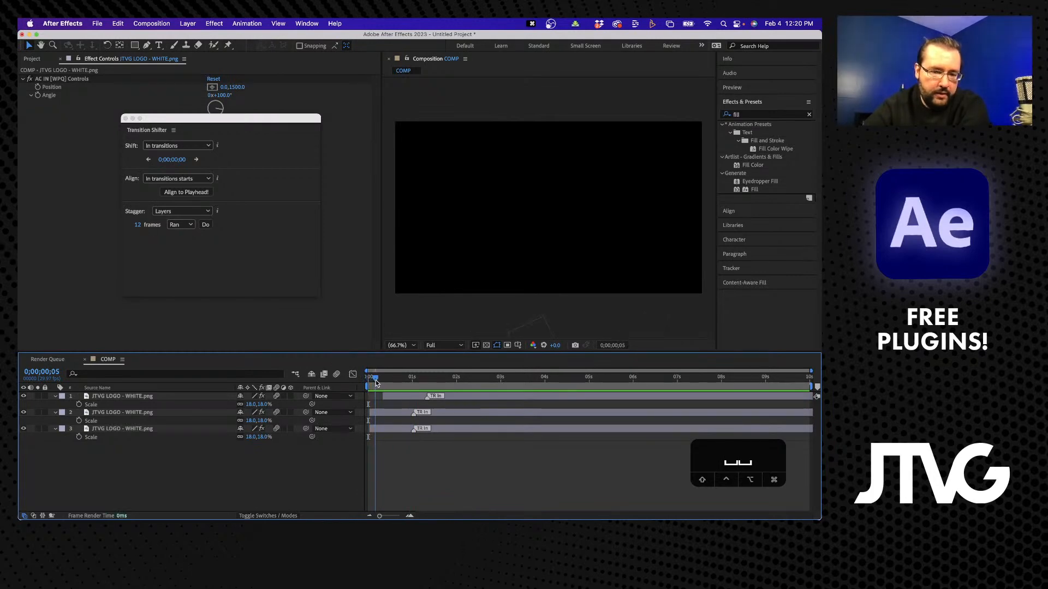
pyautogui.click(380, 417)
pyautogui.click(379, 434)
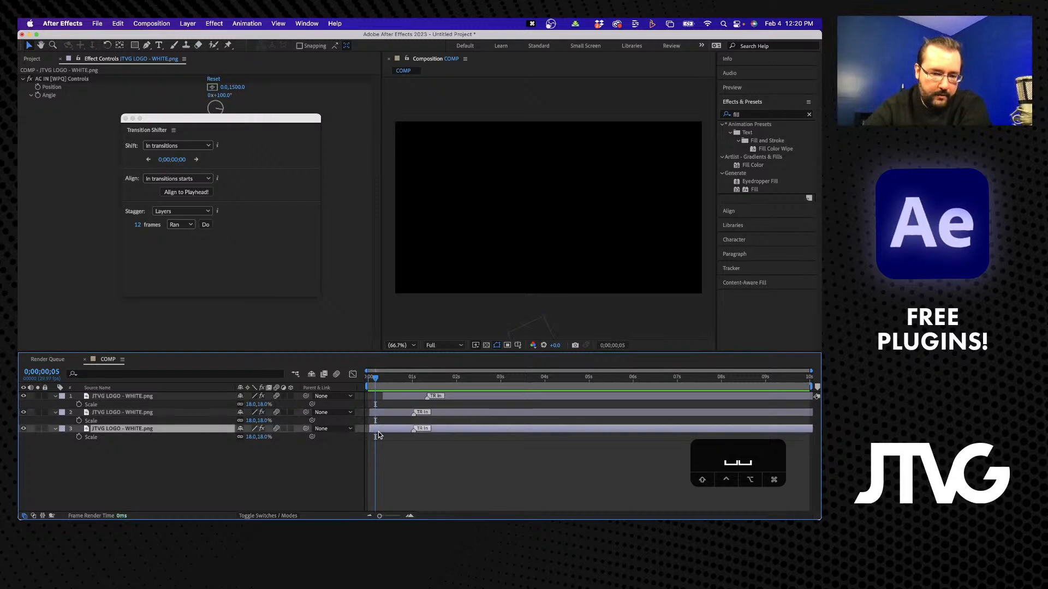
pyautogui.moveTo(374, 379); pyautogui.dragTo(353, 375)
pyautogui.press('space')
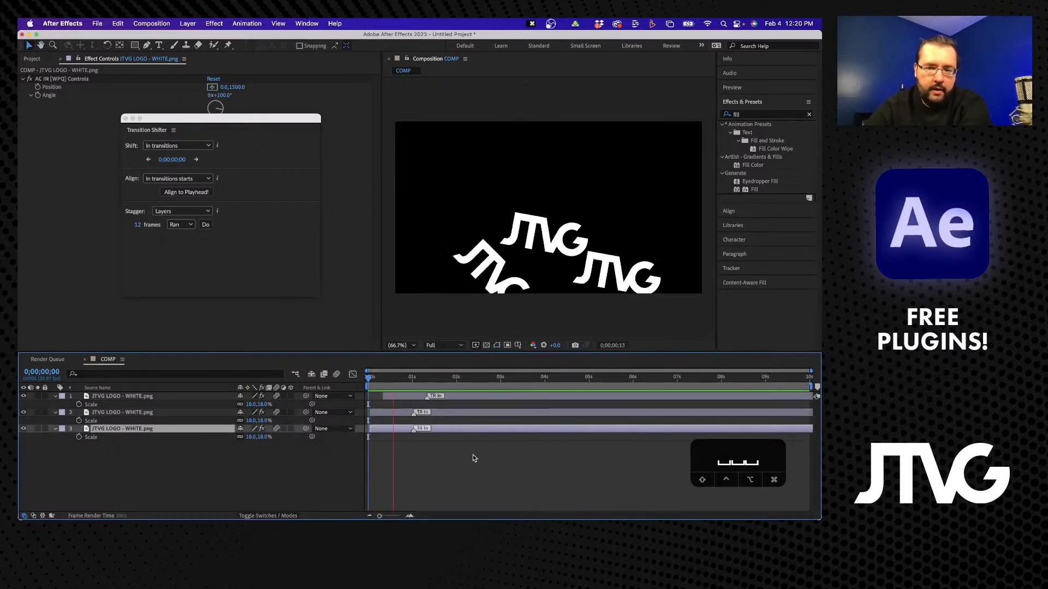
pyautogui.press('space')
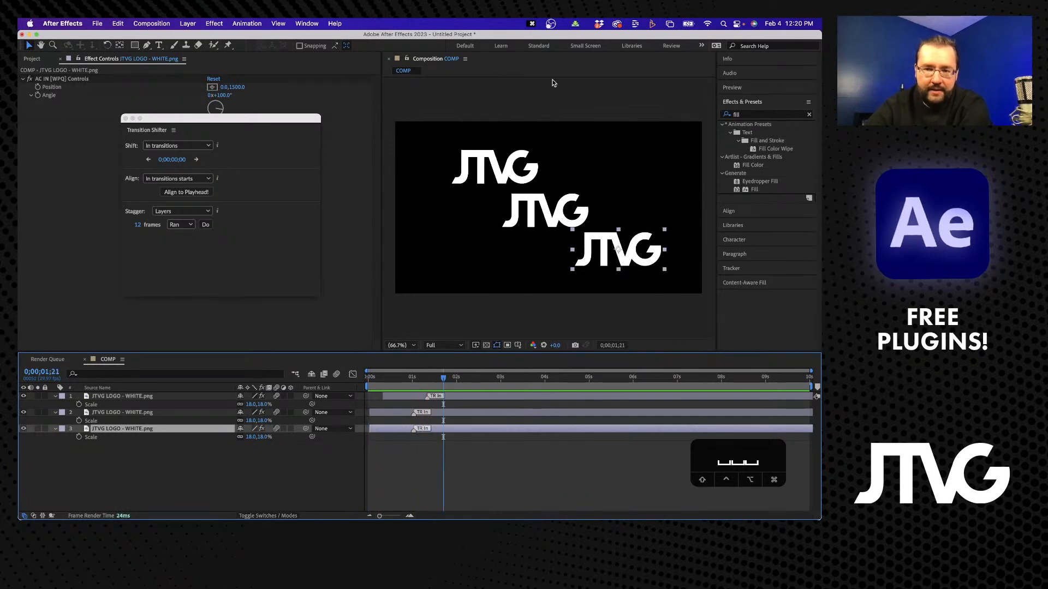
pyautogui.moveTo(441, 379); pyautogui.dragTo(323, 375)
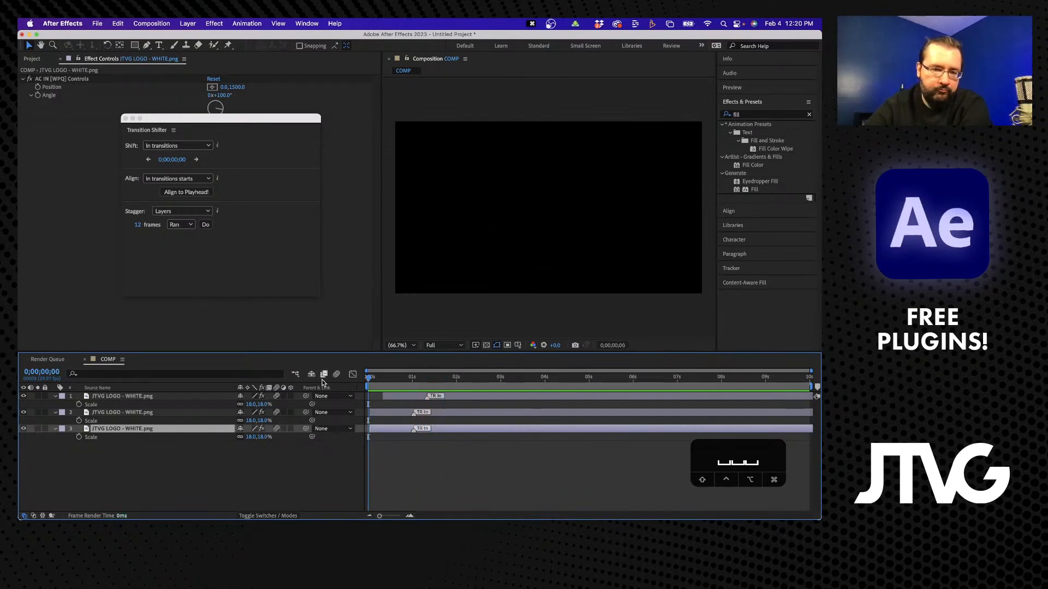
# Close the floating Transition Shifter window.
pyautogui.click(249, 269)
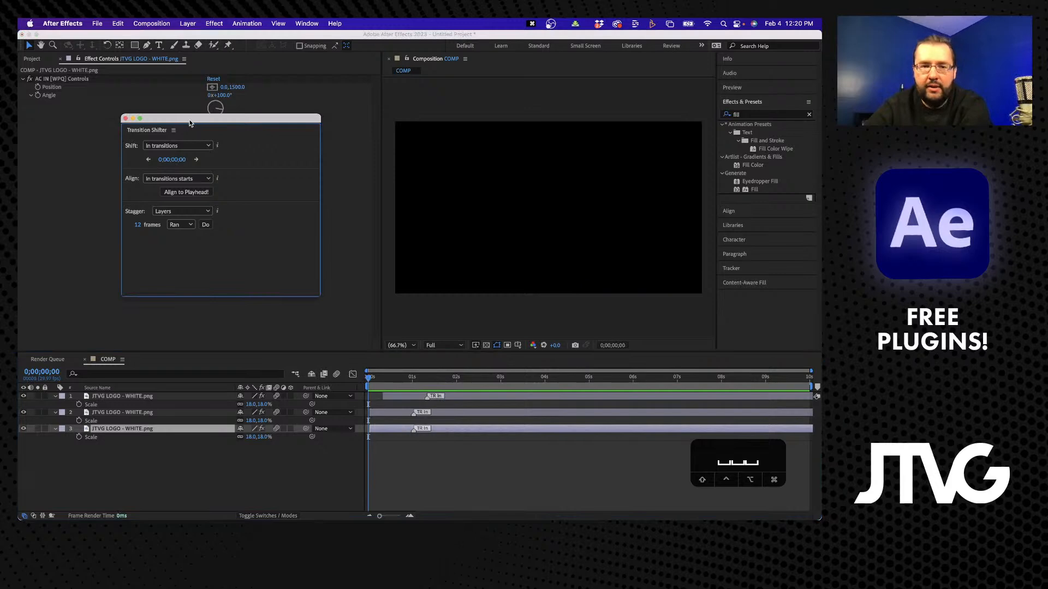
pyautogui.moveTo(189, 122); pyautogui.dragTo(201, 147)
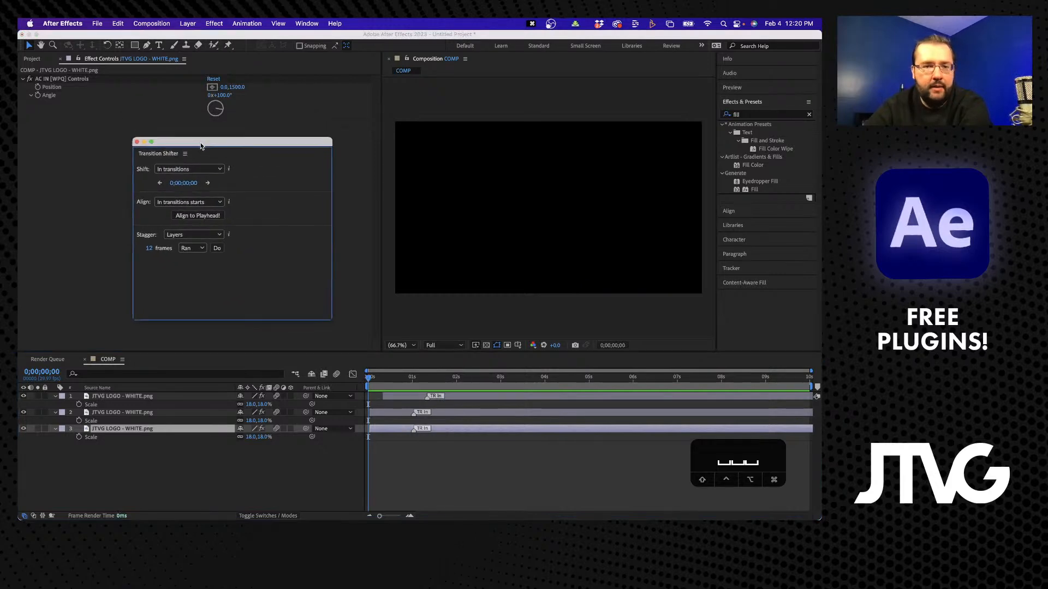
pyautogui.click(138, 145)
# Delete the upper two logo layers so only one JTVG LOGO - WHITE.png layer is left in the composition.
pyautogui.click(124, 464)
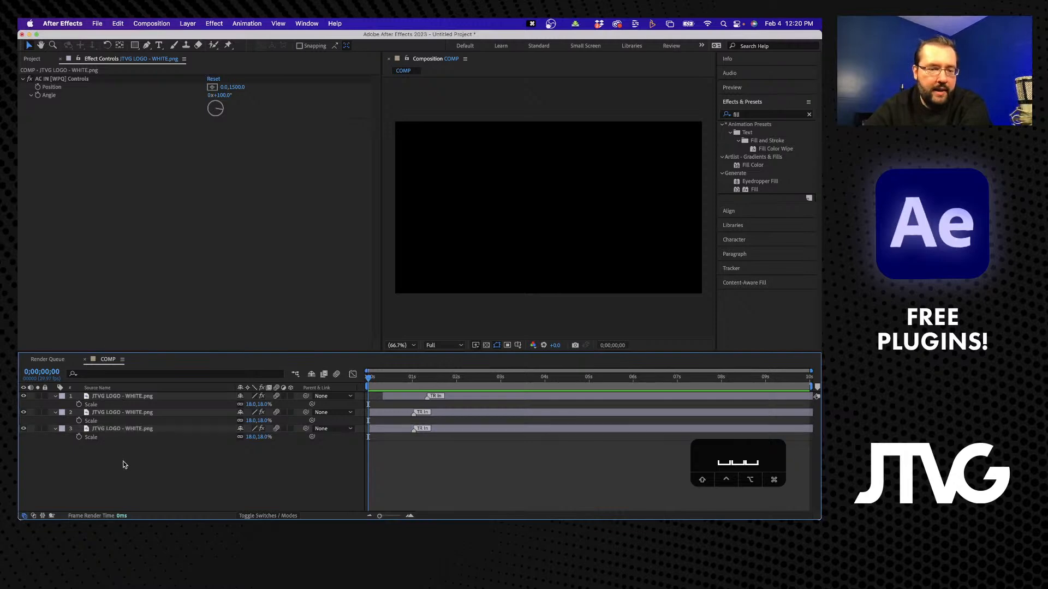
pyautogui.click(128, 399)
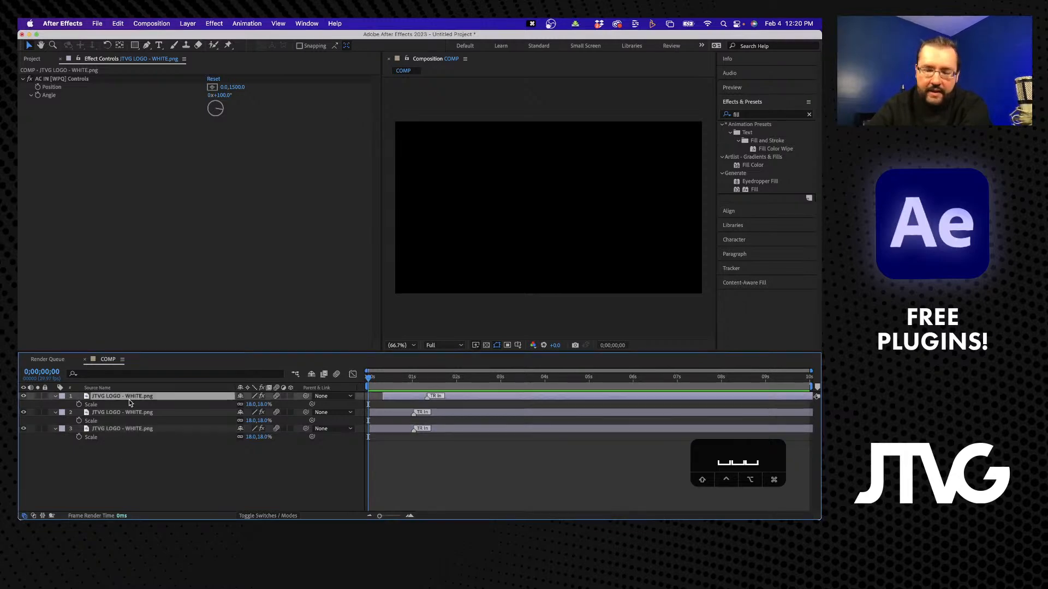
pyautogui.press('BackSpace')
pyautogui.press('BackSpace')
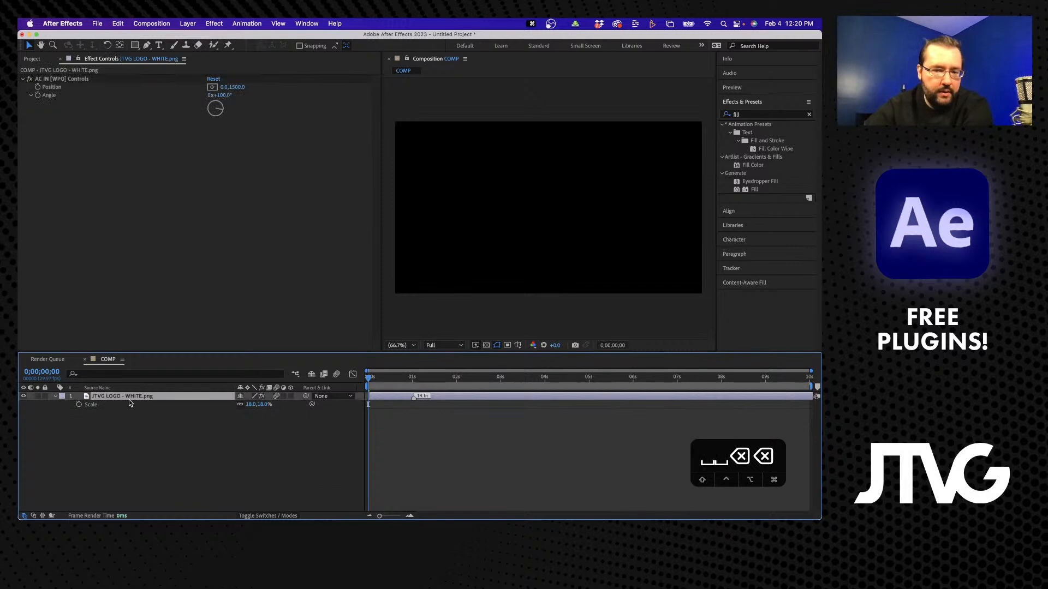
# Scale the remaining logo layer to 30% and center it horizontally and vertically in the composition.
pyautogui.write('30')
pyautogui.press('Return')
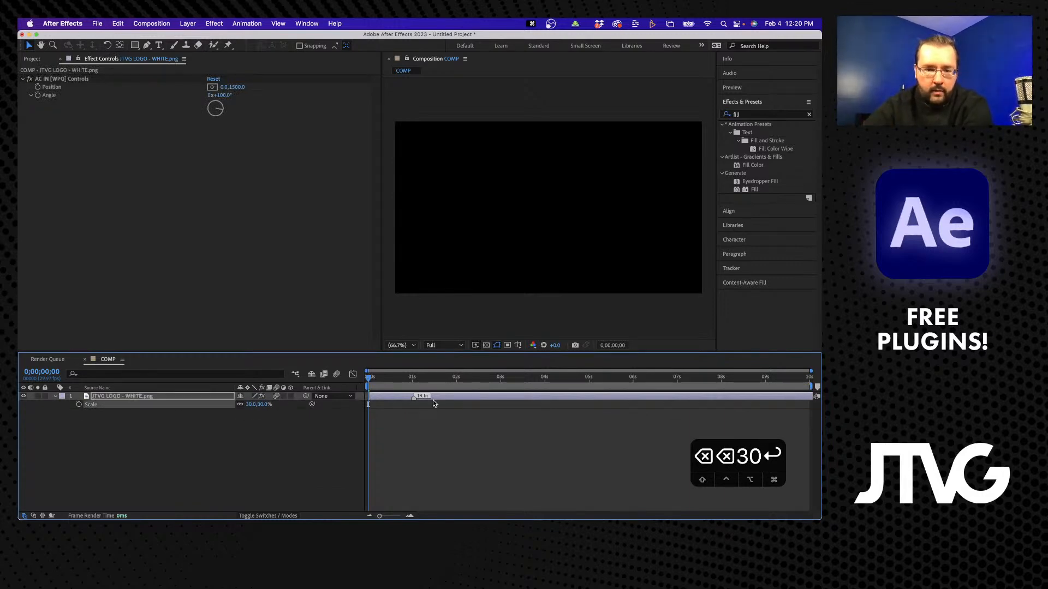
pyautogui.moveTo(433, 384); pyautogui.dragTo(462, 383)
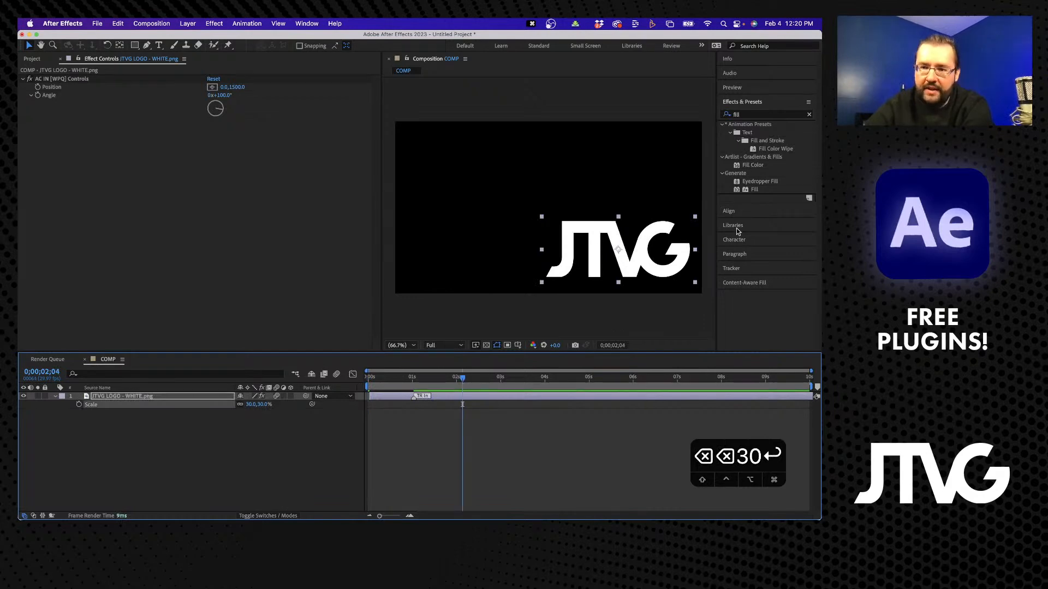
pyautogui.click(731, 215)
pyautogui.click(742, 140)
pyautogui.click(792, 140)
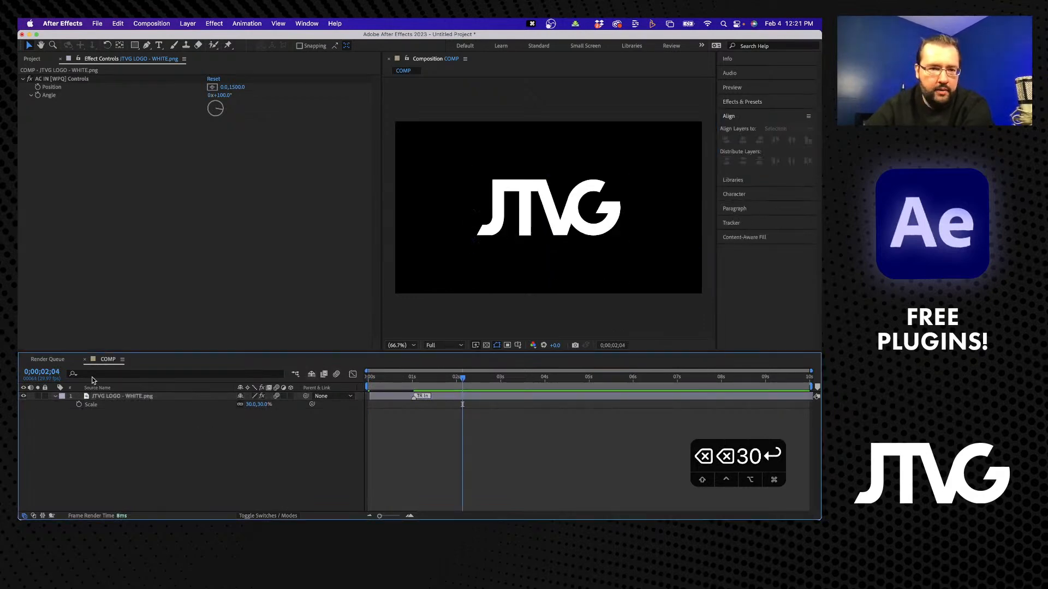
# Remove the AC IN Controls effect and all transition markers from the logo layer, and deselect it.
pyautogui.click(64, 81)
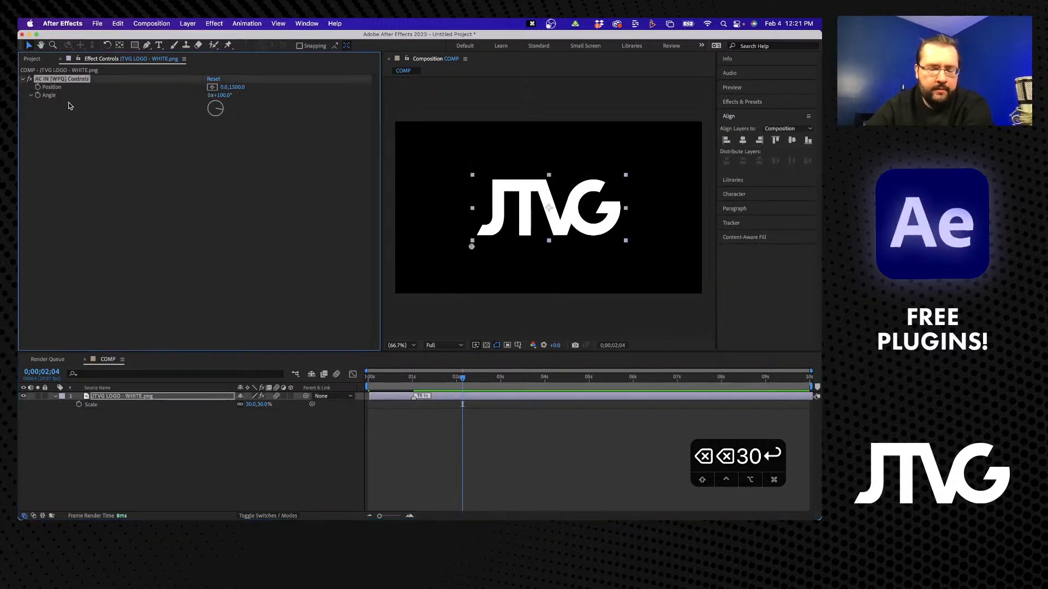
pyautogui.press('BackSpace')
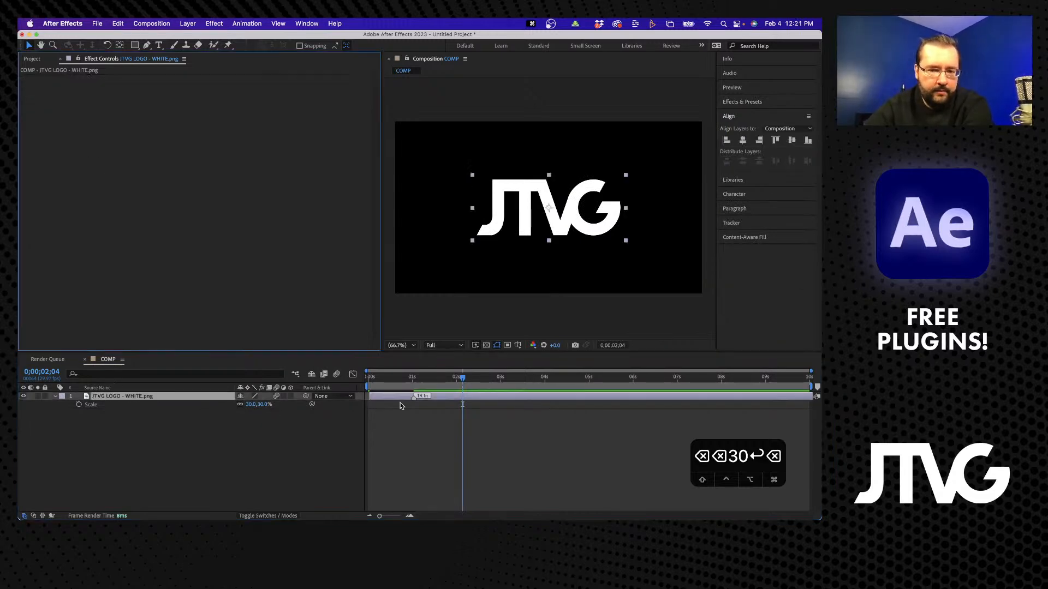
pyautogui.rightClick(414, 397)
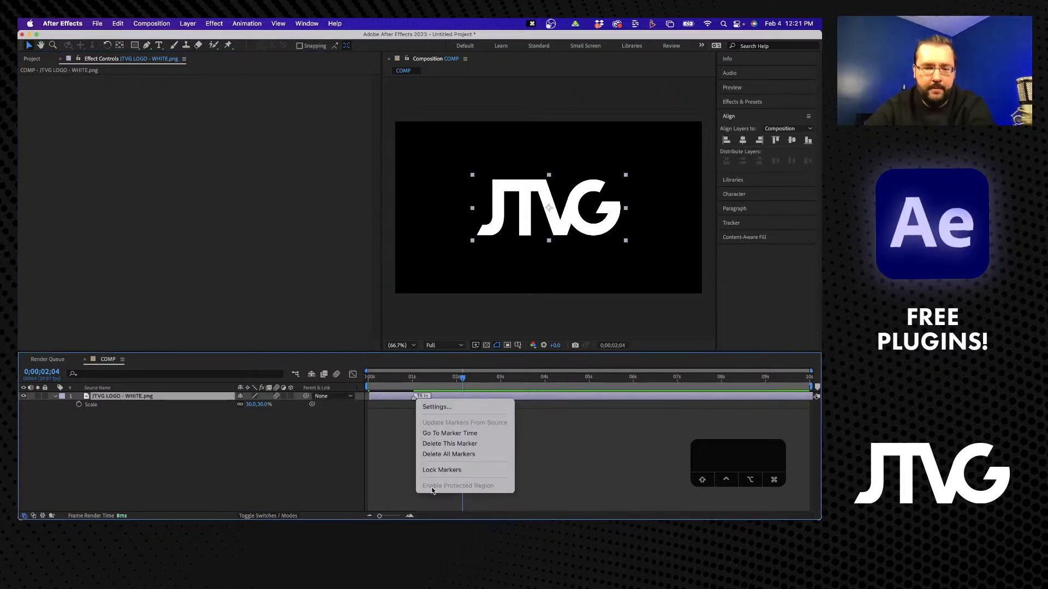
pyautogui.click(442, 455)
pyautogui.click(138, 406)
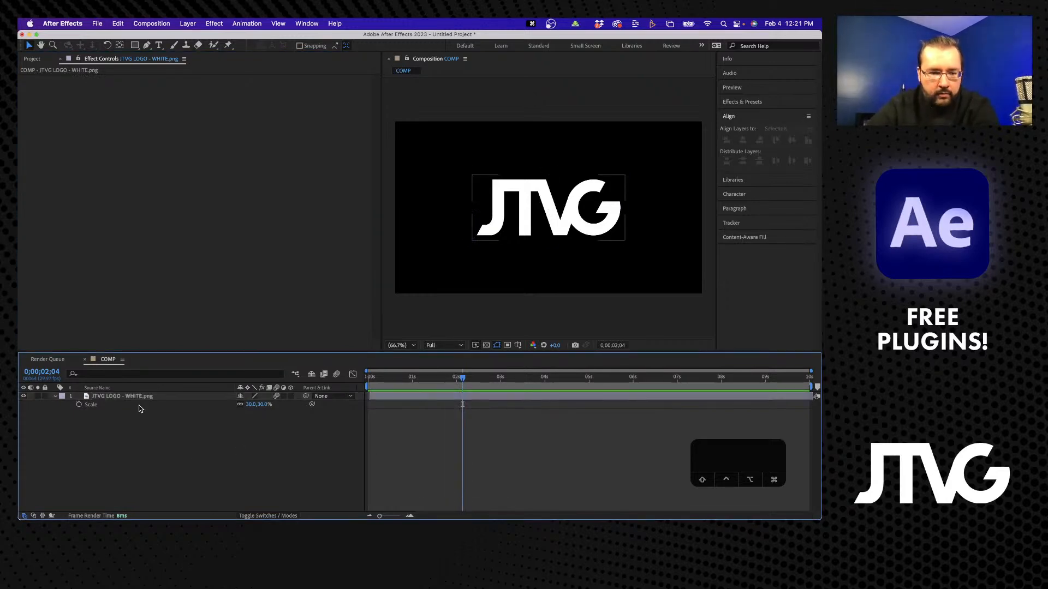
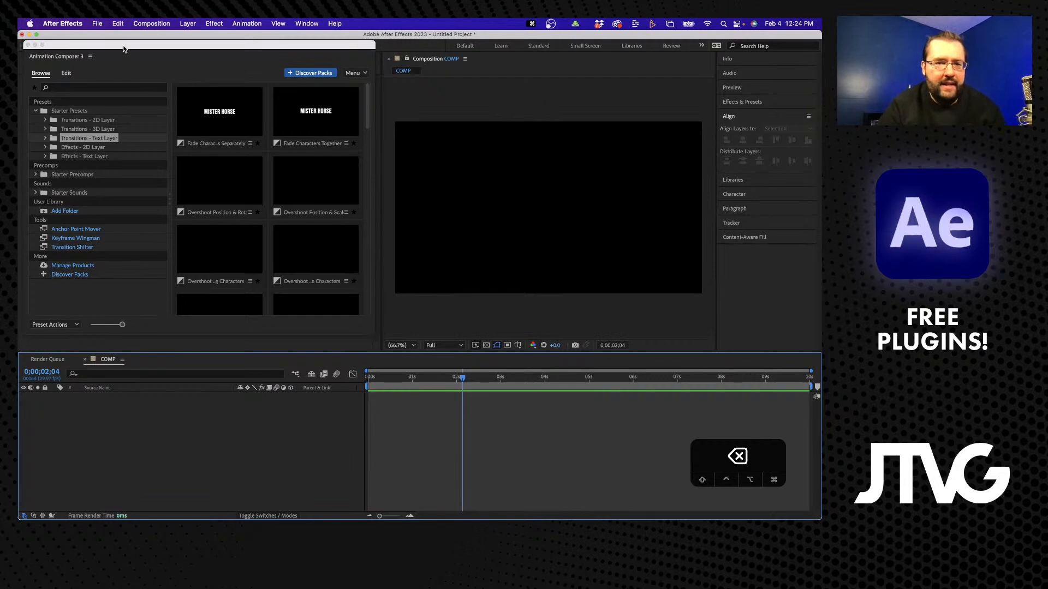
# Move the Animation Composer window off the tools and add a two-line text layer reading "ANIMATION" and "IS COOL" in the composition.
pyautogui.click(178, 49)
pyautogui.moveTo(178, 50); pyautogui.dragTo(189, 118)
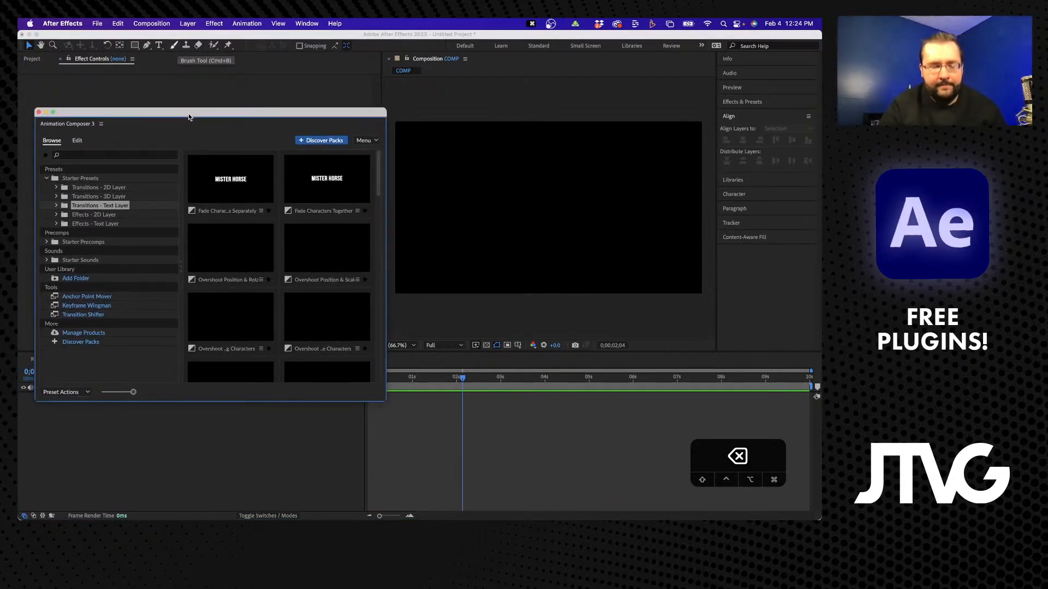
pyautogui.click(159, 46)
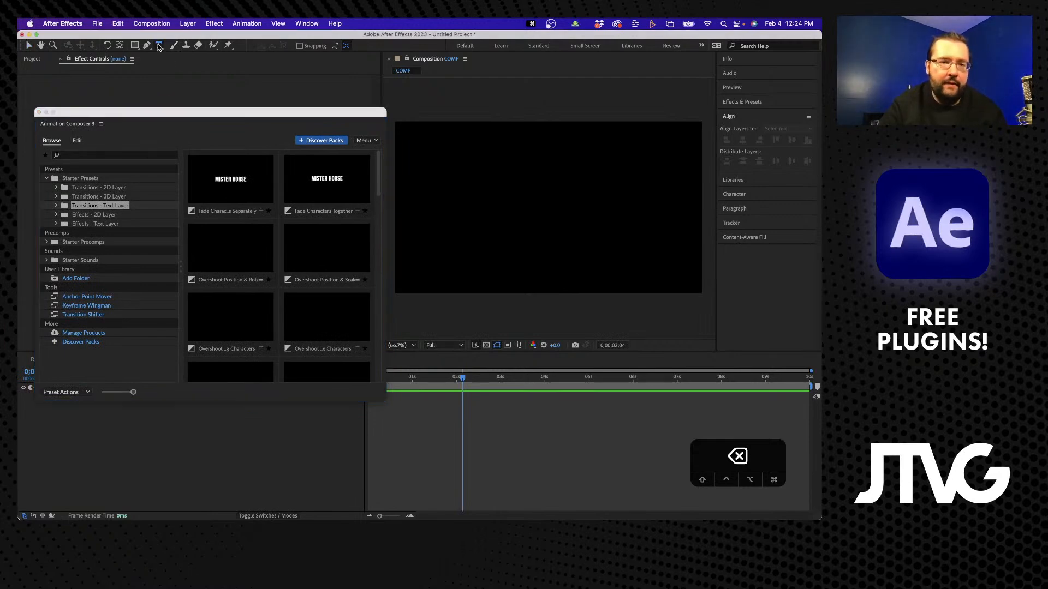
pyautogui.click(457, 186)
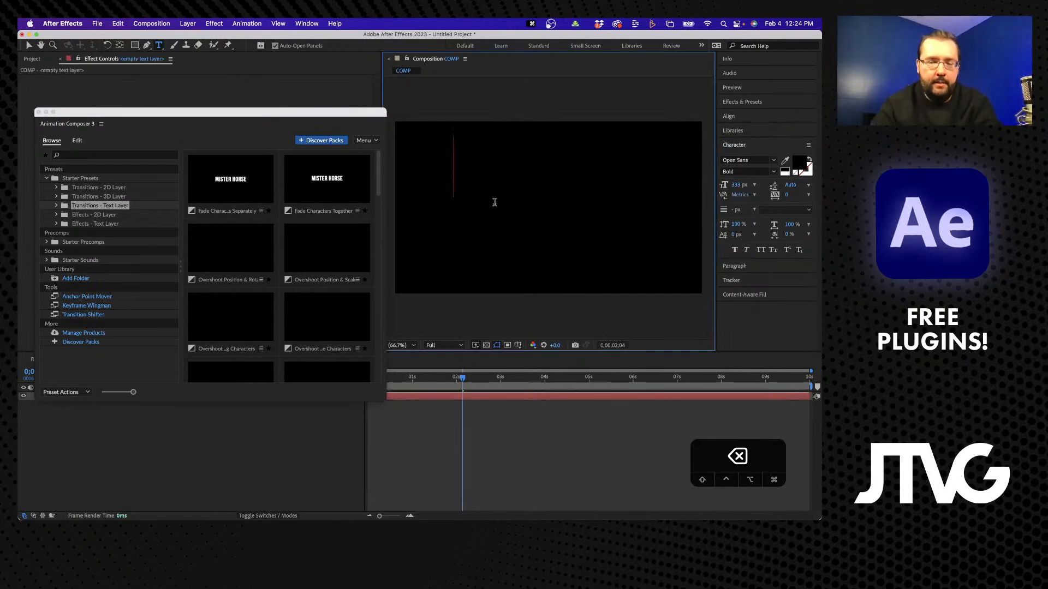
pyautogui.write('AN')
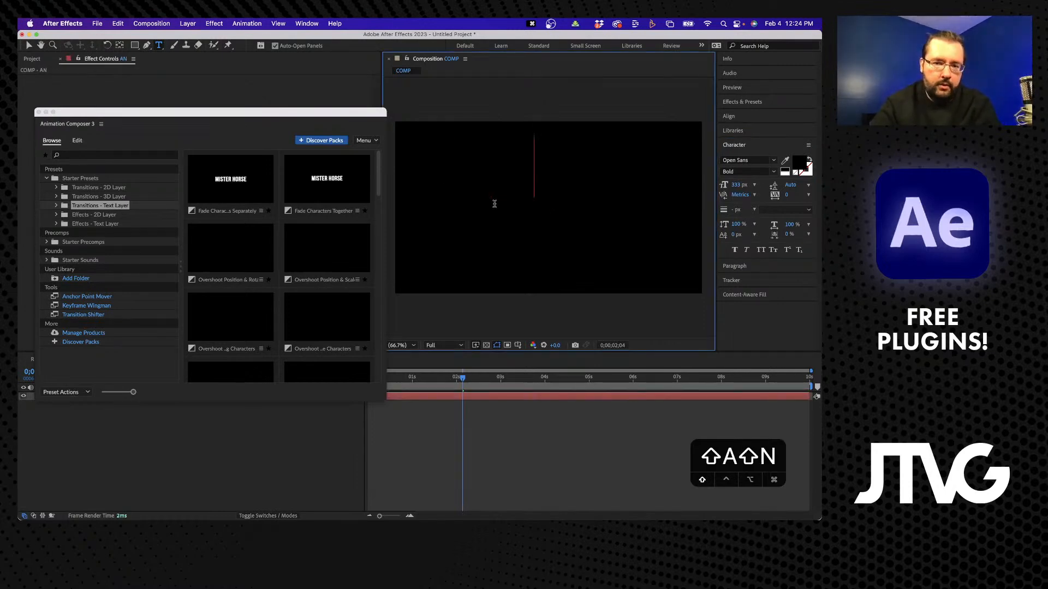
pyautogui.write('IMATION')
pyautogui.press('Return')
pyautogui.write('IS COOL')
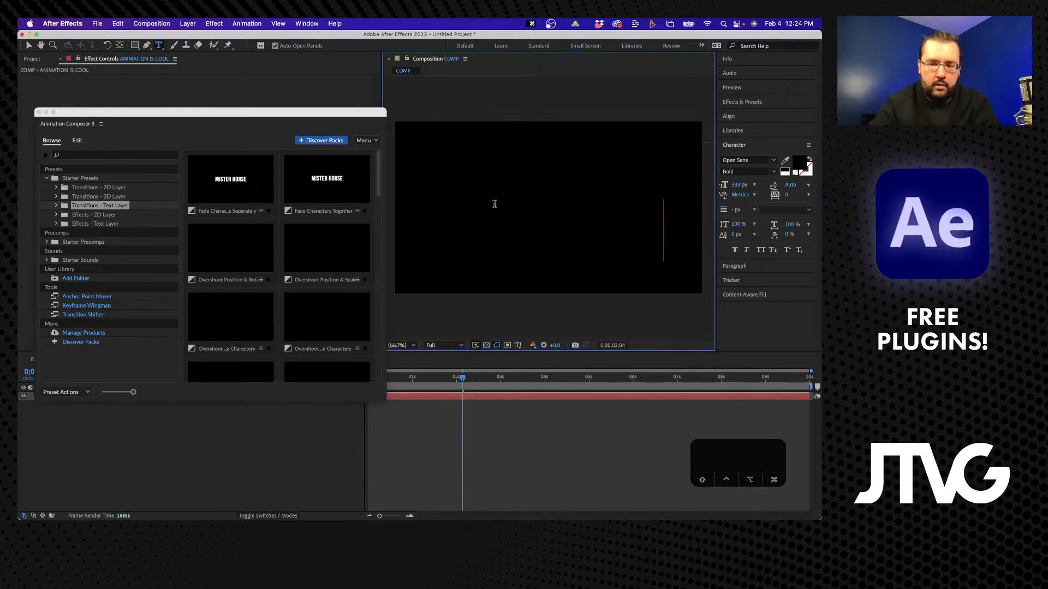
pyautogui.click(402, 440)
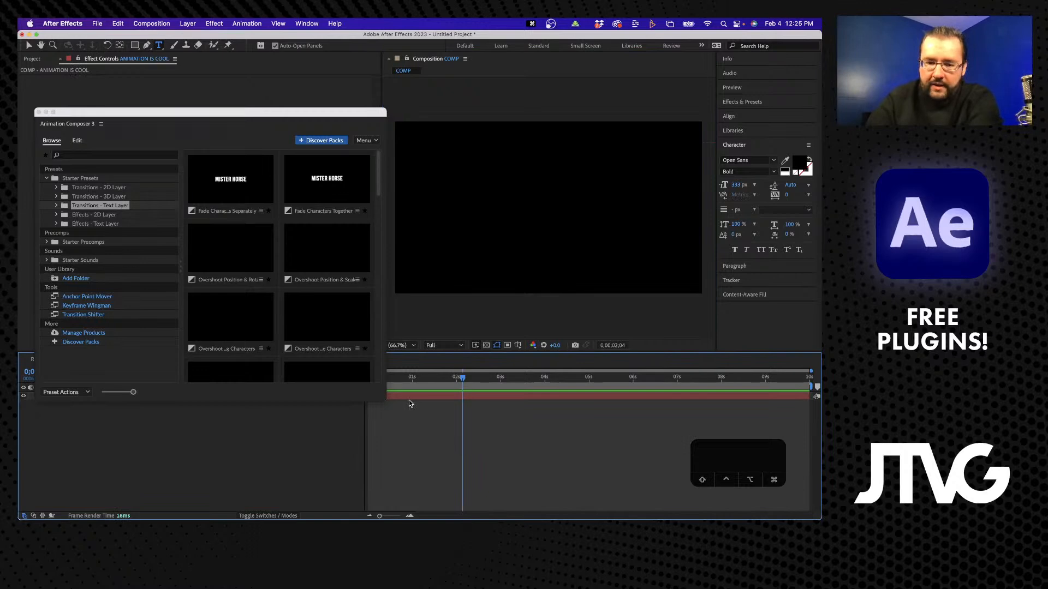
# Set the fill color of the ANIMATION IS COOL text layer to white, FFFFFF.
pyautogui.click(409, 397)
pyautogui.click(798, 162)
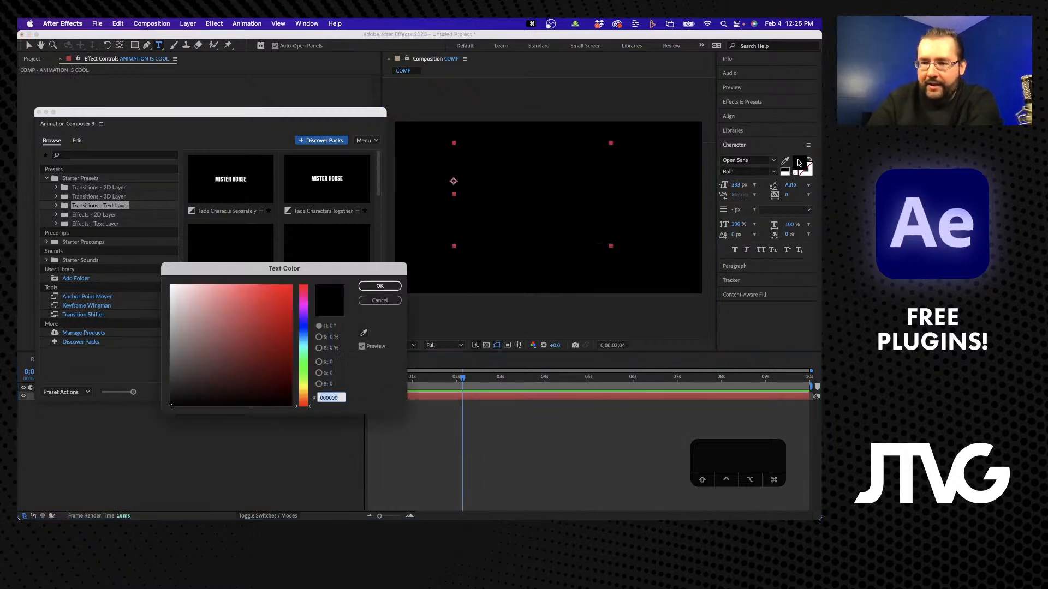
pyautogui.write('FFFFFF')
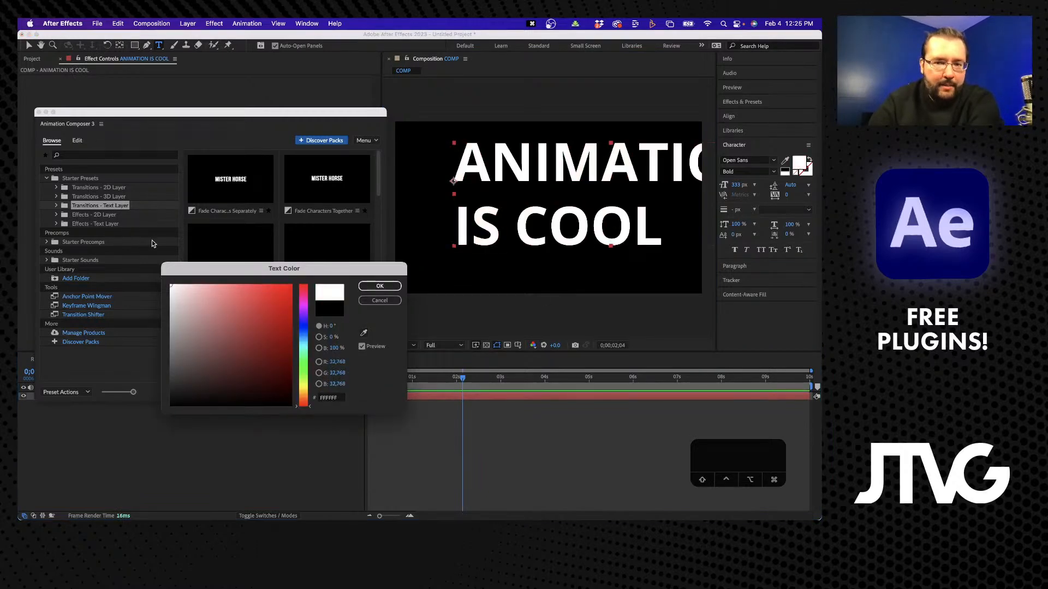
pyautogui.click(379, 287)
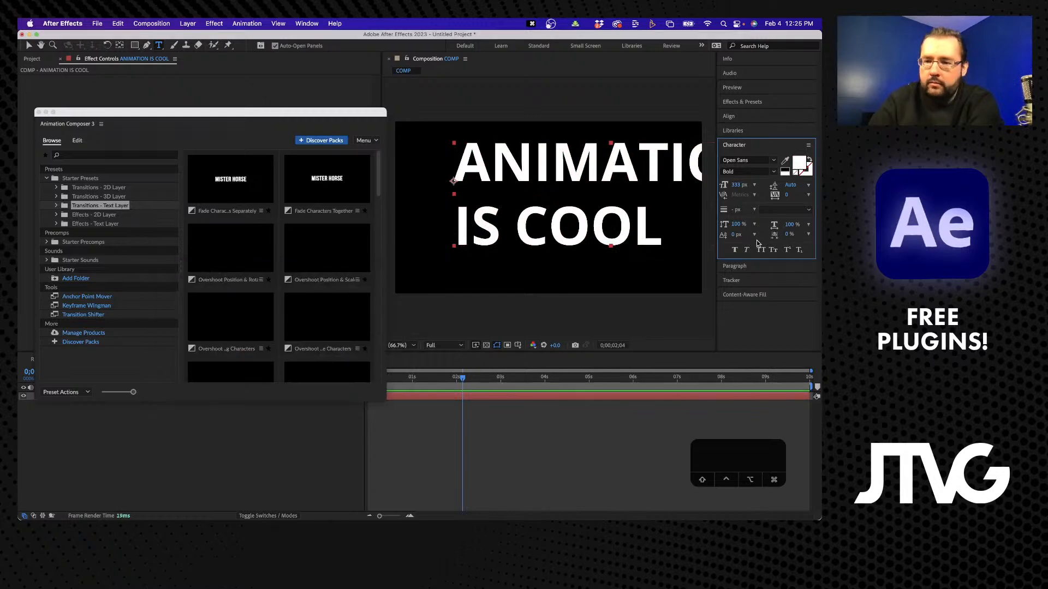
# Center-align the text paragraph and center the text layer horizontally and vertically in the composition.
pyautogui.click(737, 267)
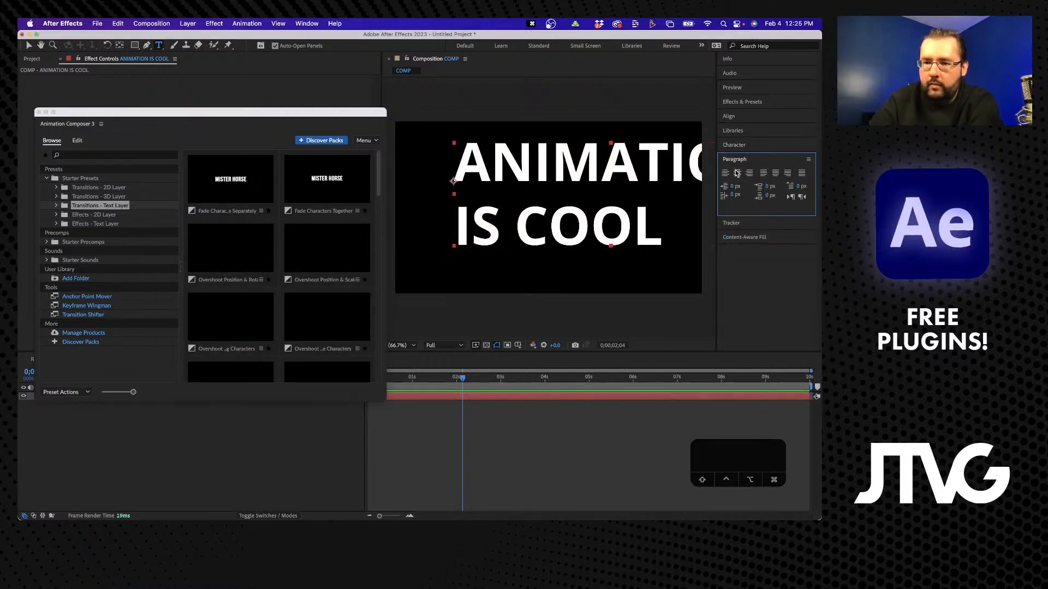
pyautogui.click(736, 173)
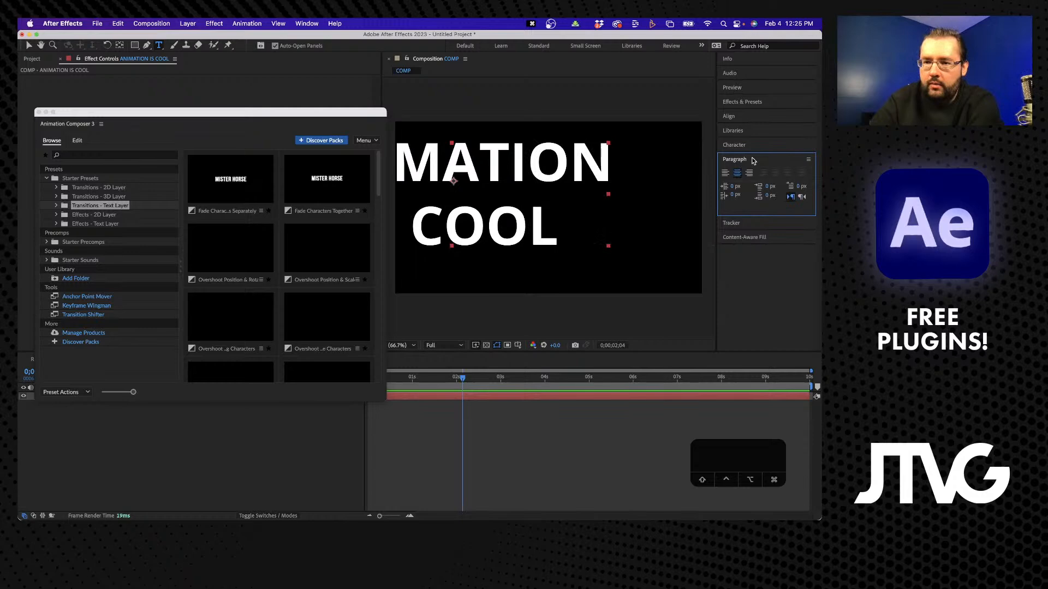
pyautogui.click(729, 116)
pyautogui.click(742, 140)
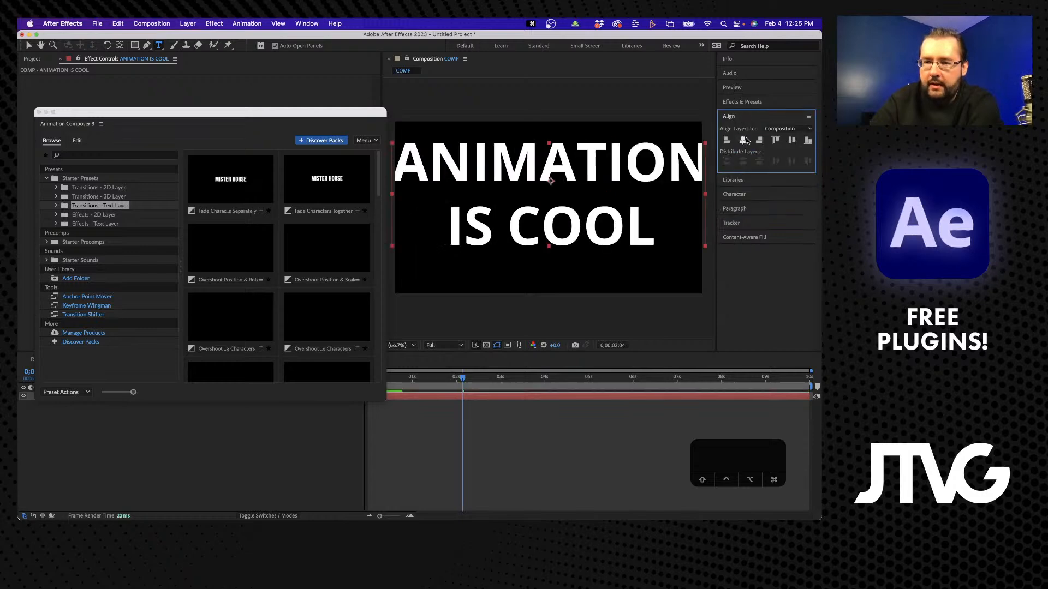
pyautogui.click(791, 141)
# Set the text's leading to 310 px and move the Animation Composer window clear of the timeline's layer list.
pyautogui.click(733, 194)
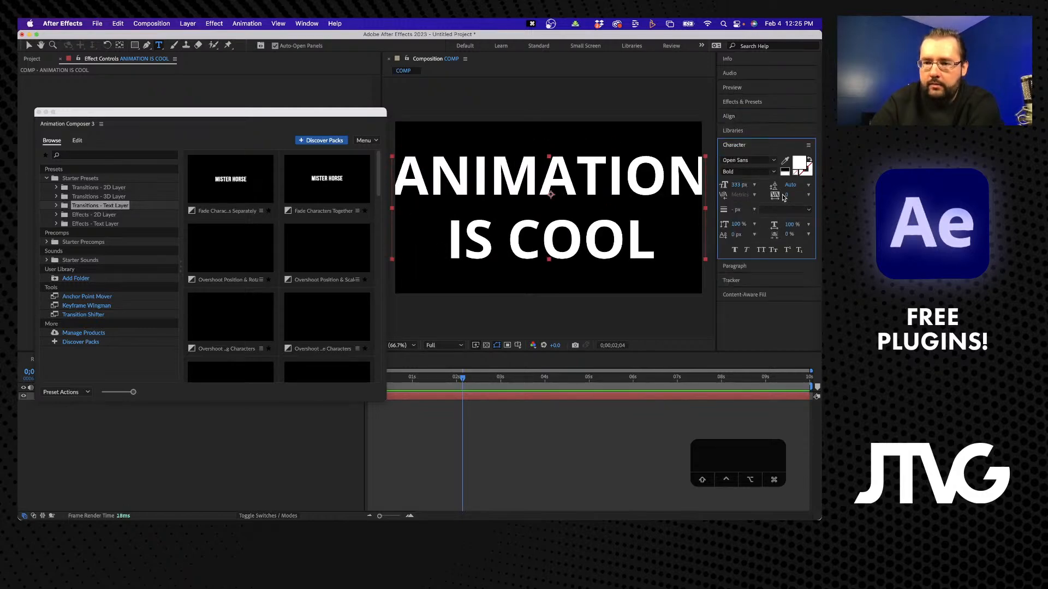
pyautogui.moveTo(789, 185); pyautogui.dragTo(820, 173)
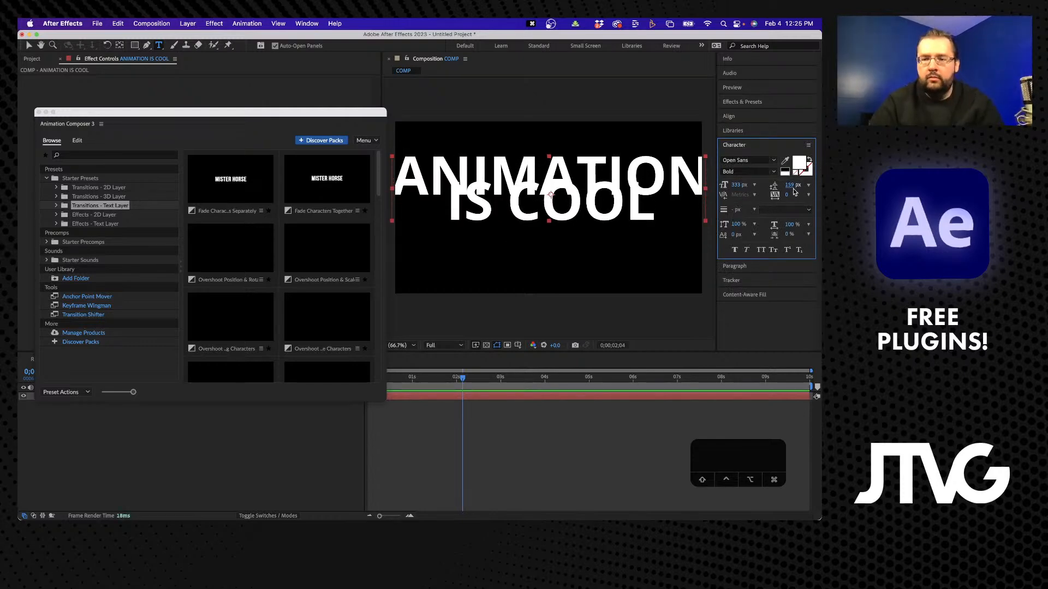
pyautogui.moveTo(788, 187); pyautogui.dragTo(725, 195)
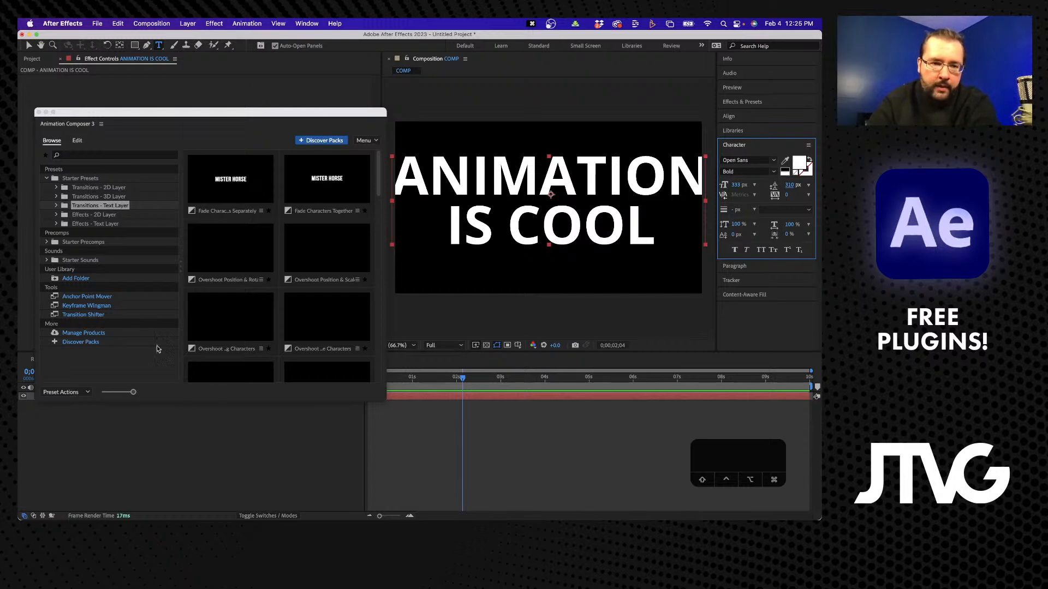
pyautogui.moveTo(292, 114); pyautogui.dragTo(276, 72)
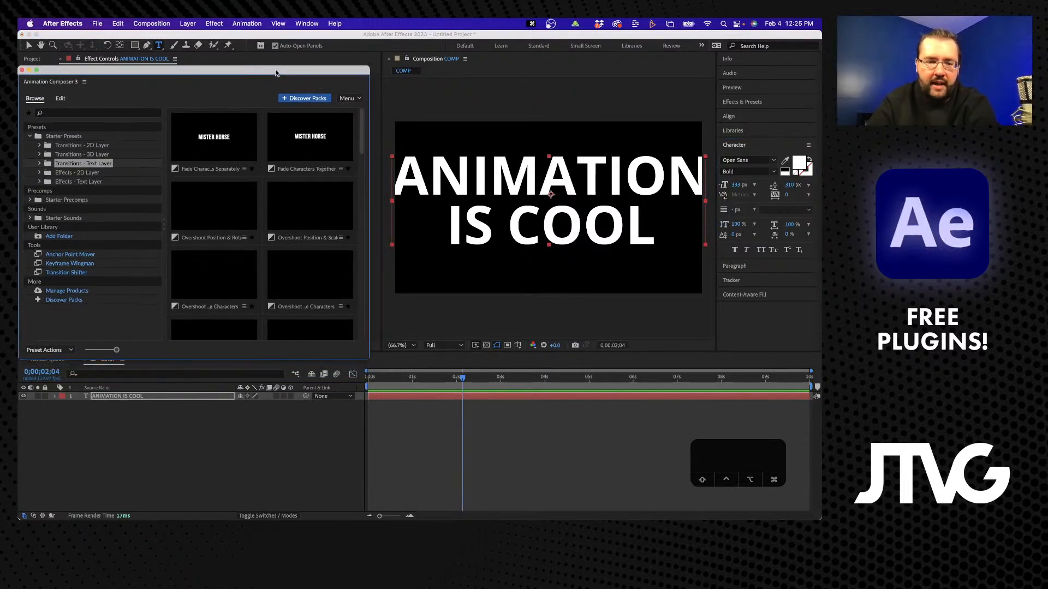
pyautogui.click(141, 397)
pyautogui.press('s')
pyautogui.moveTo(251, 407); pyautogui.dragTo(222, 400)
pyautogui.press('super+z')
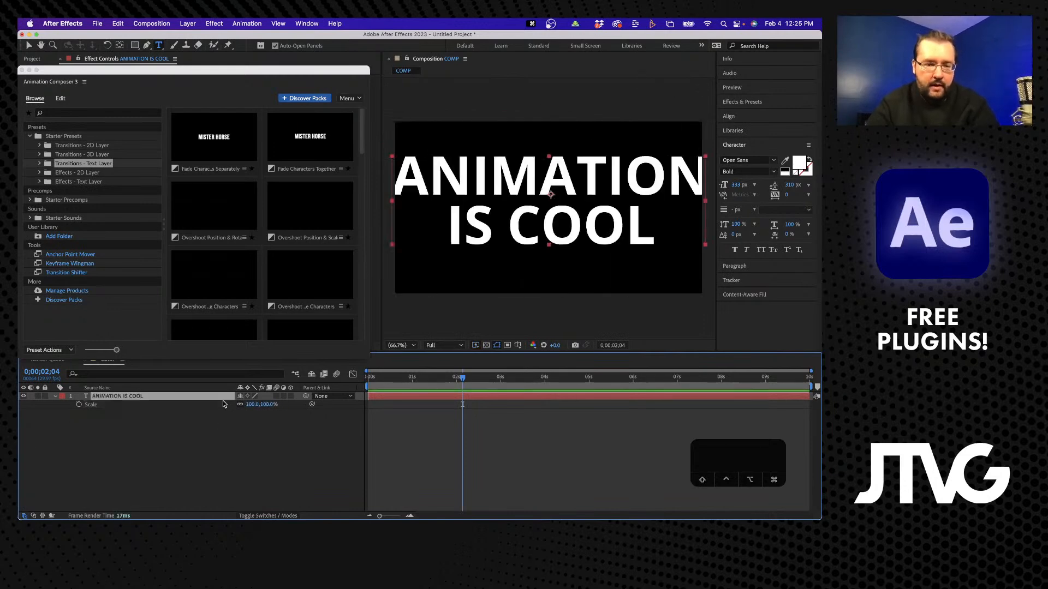
# Set the ANIMATION IS COOL text layer's font size to 242 px and its leading to 260 px.
pyautogui.click(170, 399)
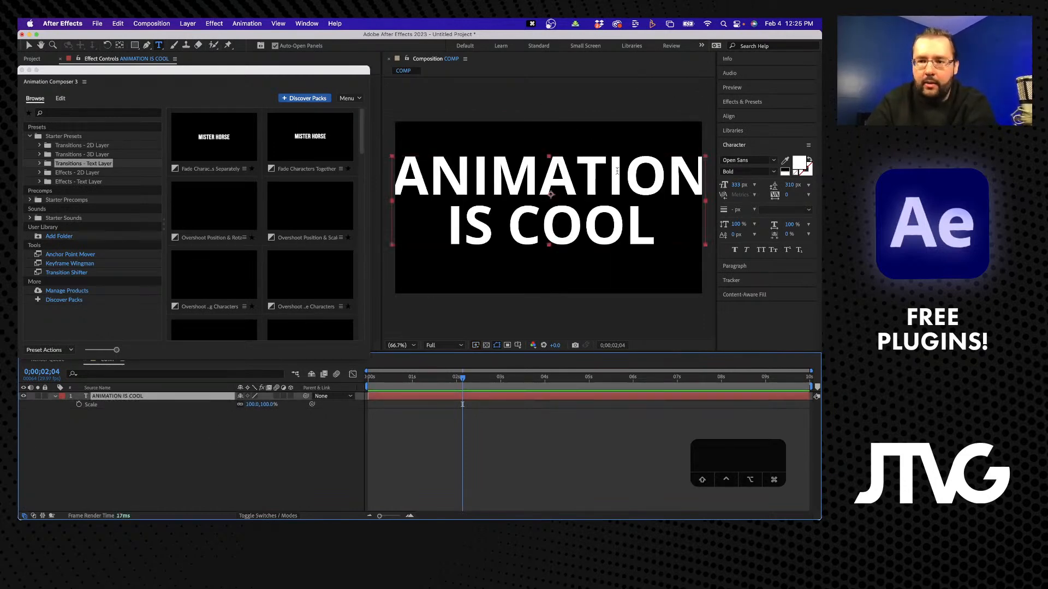
pyautogui.moveTo(738, 186); pyautogui.dragTo(693, 187)
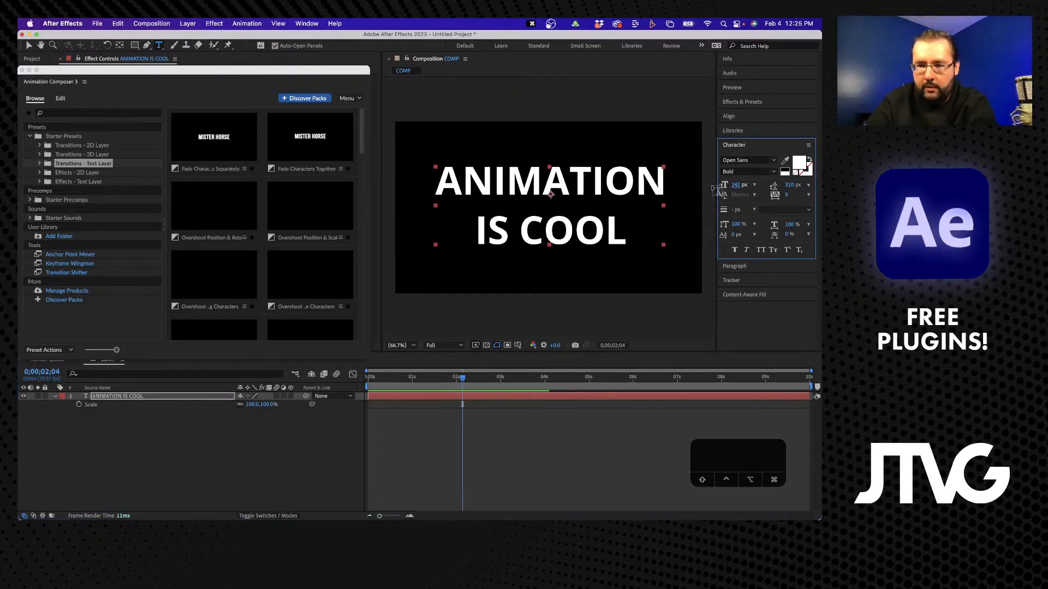
pyautogui.moveTo(790, 184); pyautogui.dragTo(764, 186)
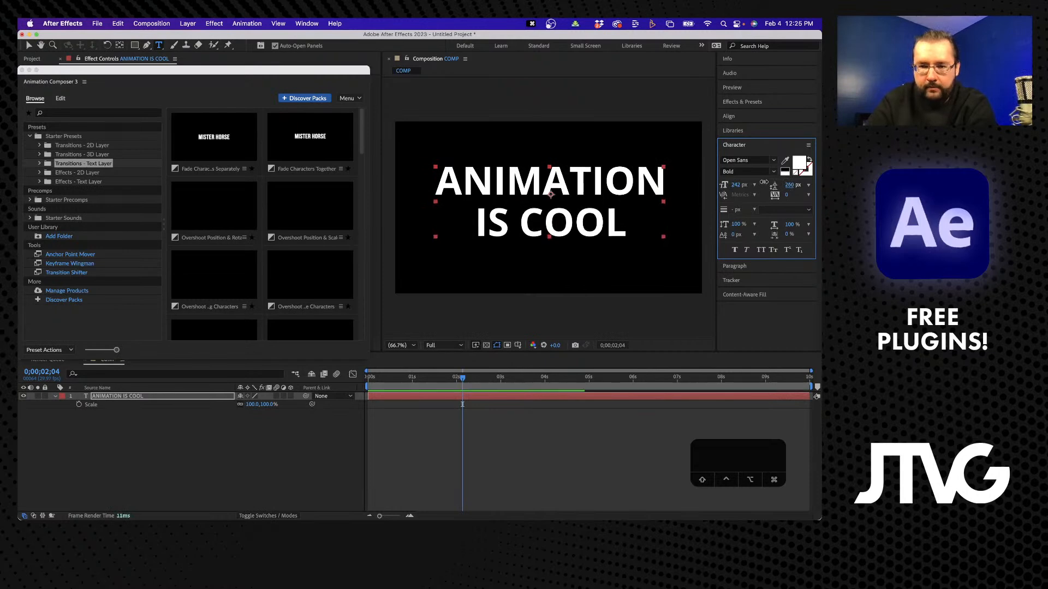
# Center the resized text layer horizontally and vertically in the composition.
pyautogui.click(155, 438)
pyautogui.click(119, 397)
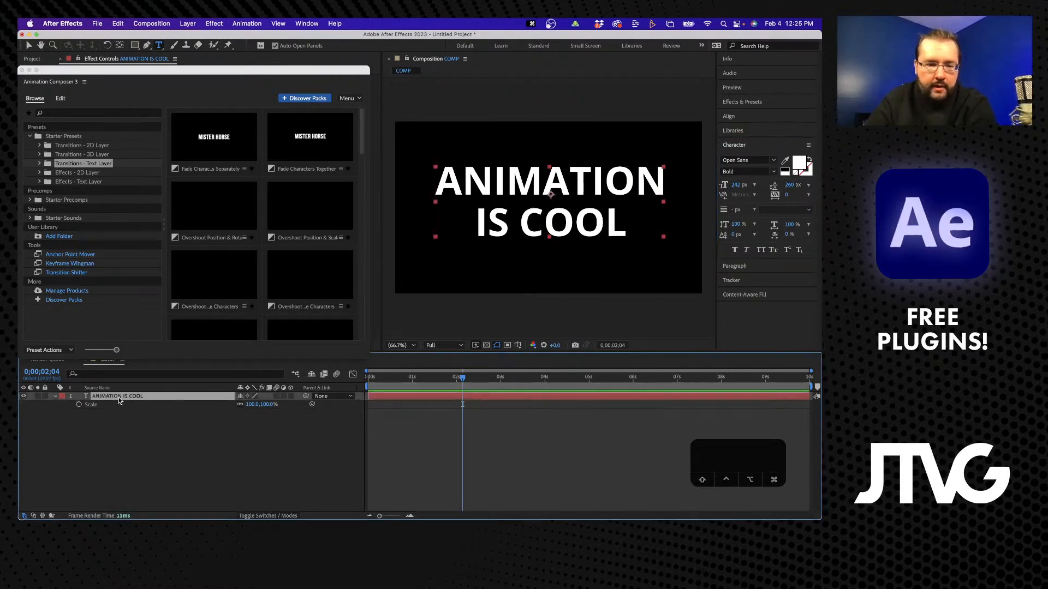
pyautogui.click(738, 117)
pyautogui.click(743, 140)
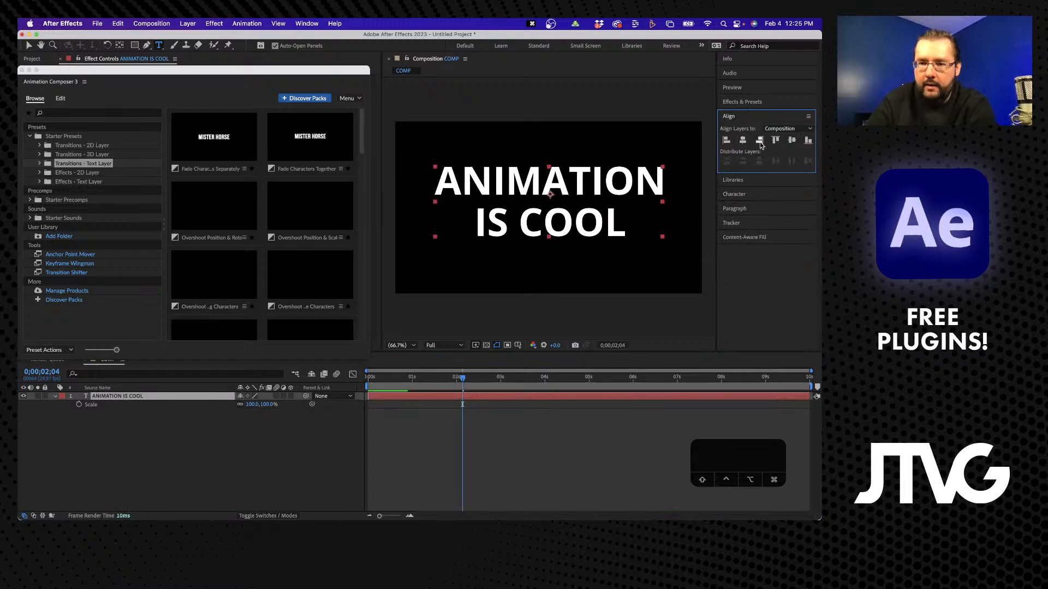
pyautogui.click(791, 140)
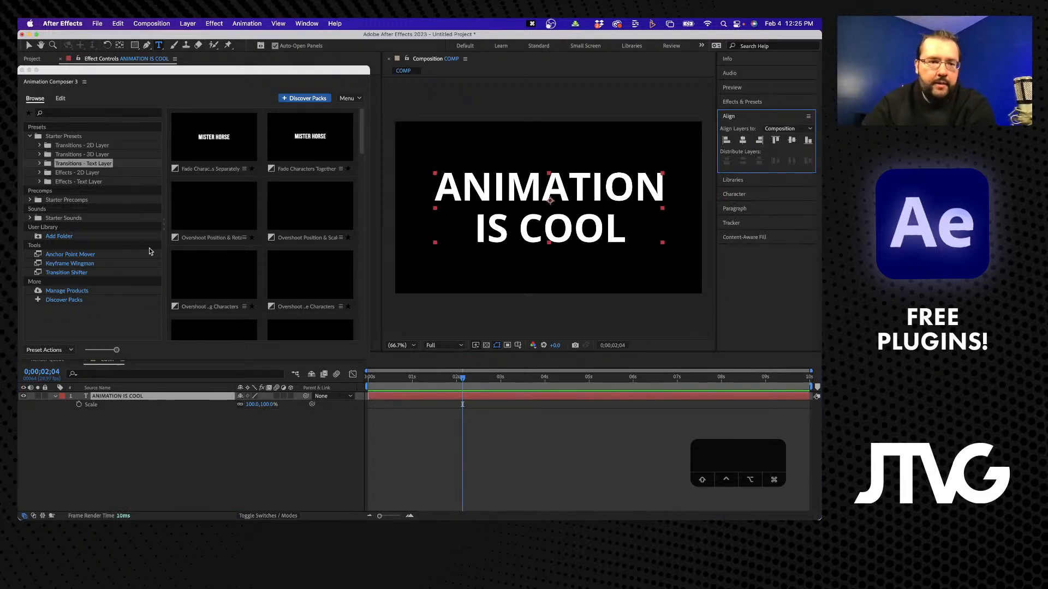
# Browse the Animate Characters text-layer transitions and look at the Fade Characters Separately variants.
pyautogui.click(39, 164)
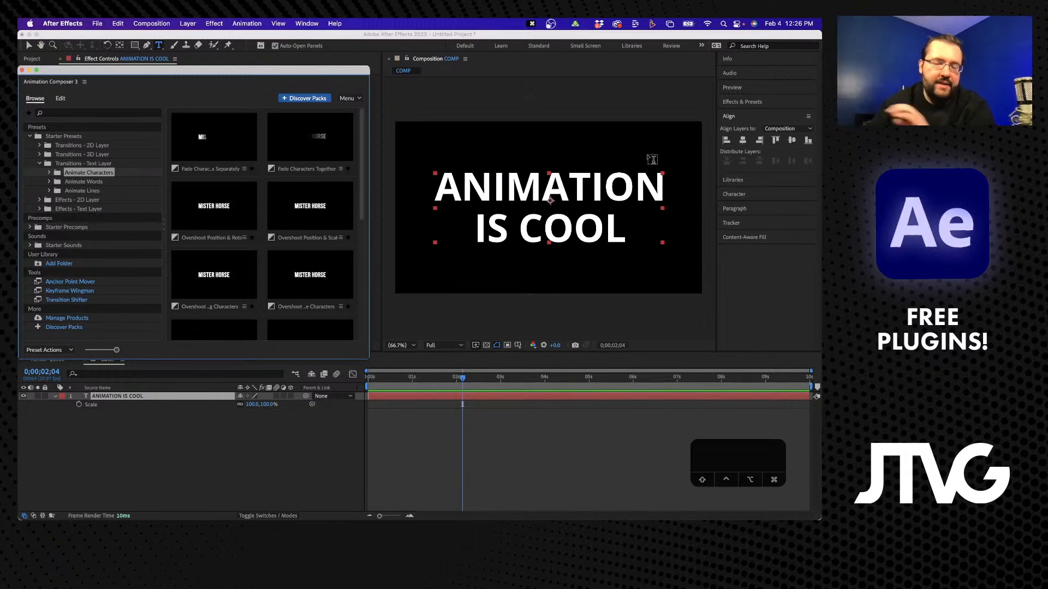
pyautogui.click(52, 175)
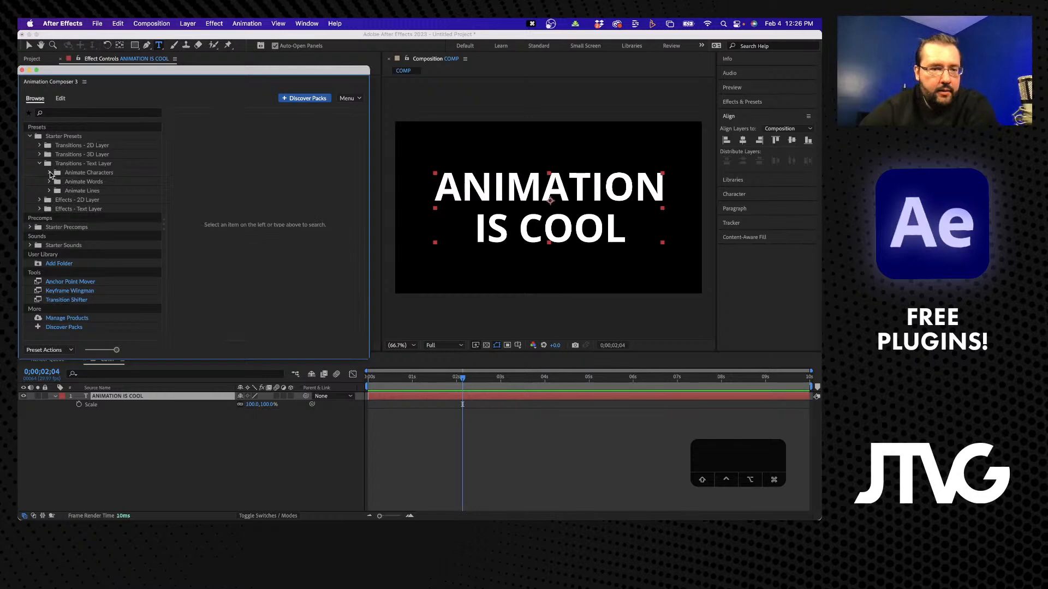
pyautogui.click(50, 173)
pyautogui.click(81, 182)
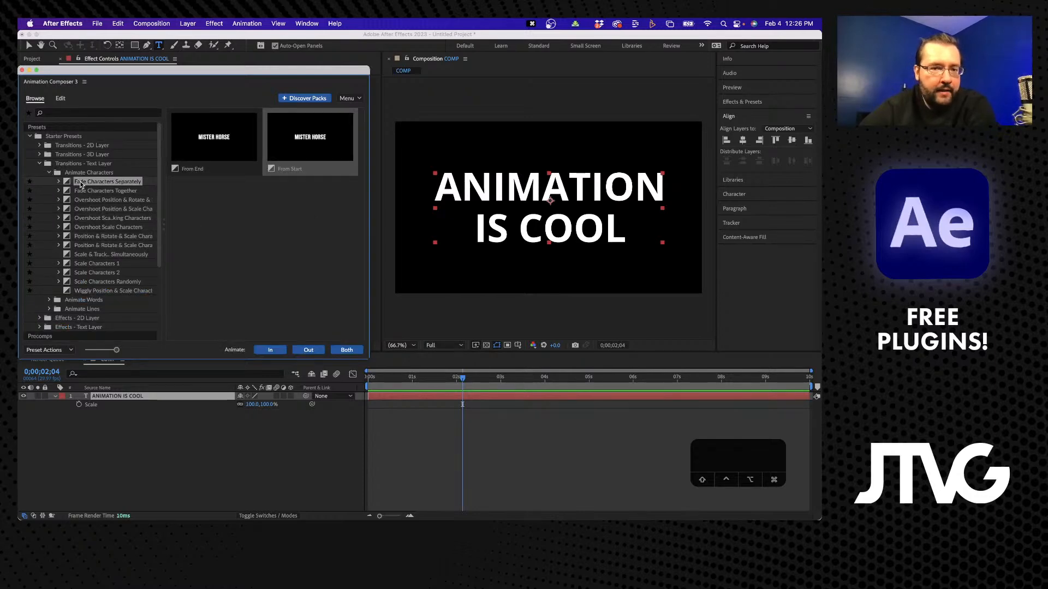
# Try the Fade Characters Together From Start preset as an in transition on the text layer, preview it, and undo it.
pyautogui.click(87, 191)
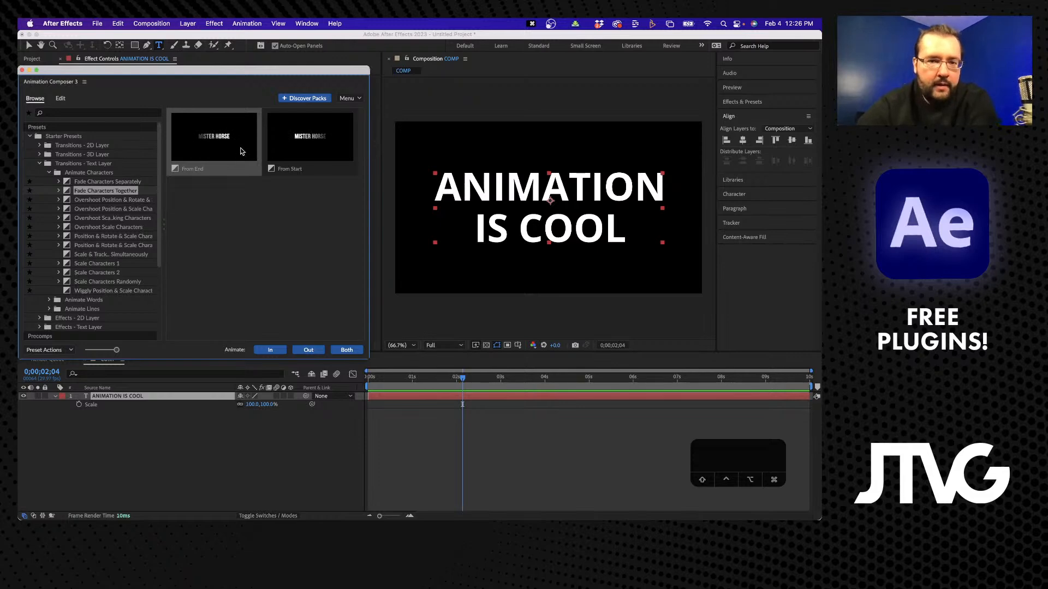
pyautogui.click(289, 152)
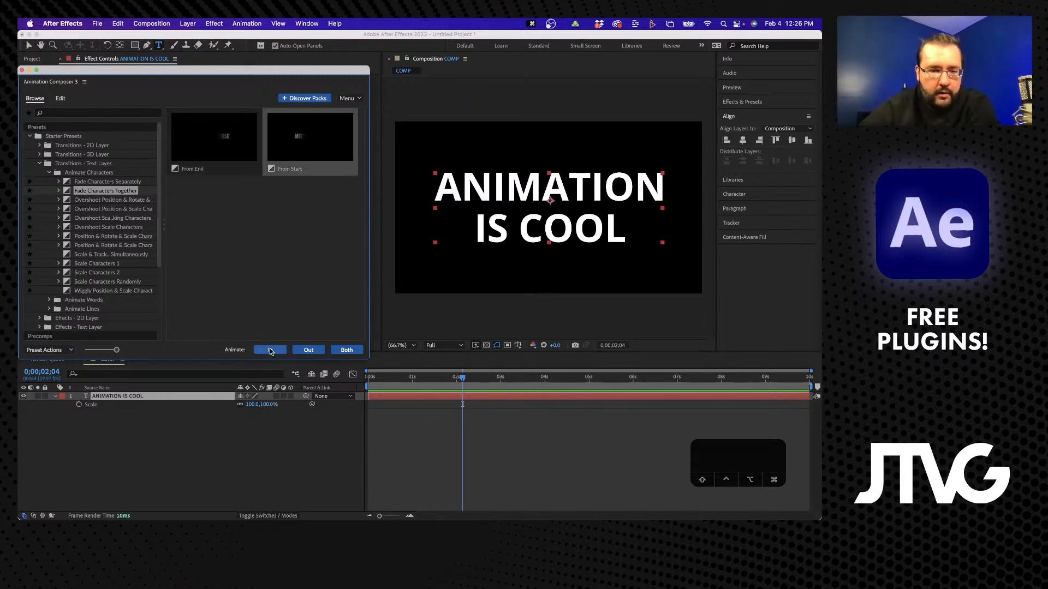
pyautogui.click(270, 348)
pyautogui.click(418, 380)
pyautogui.press('space')
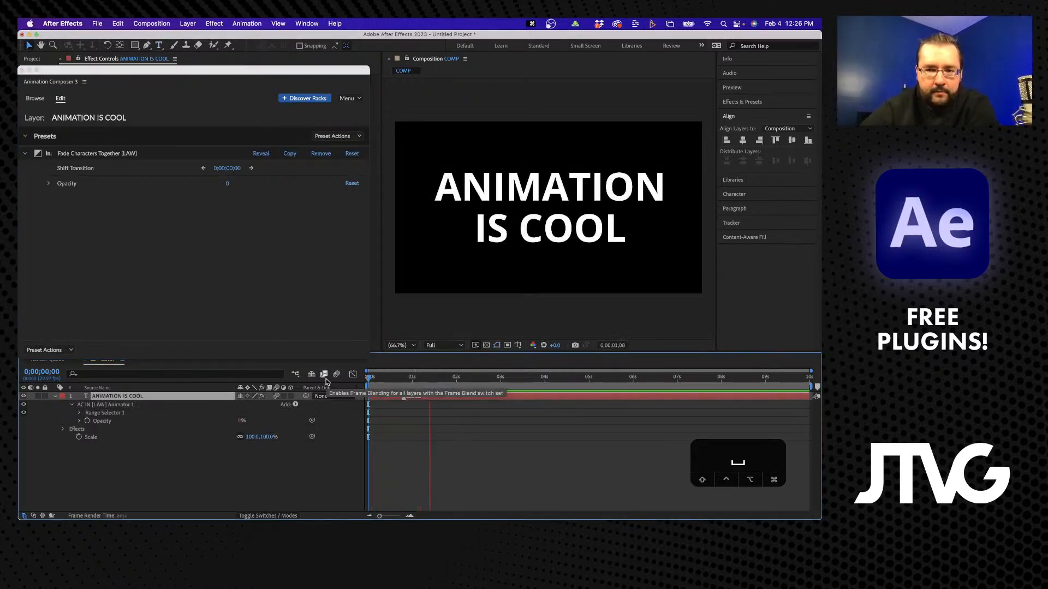
pyautogui.press('space')
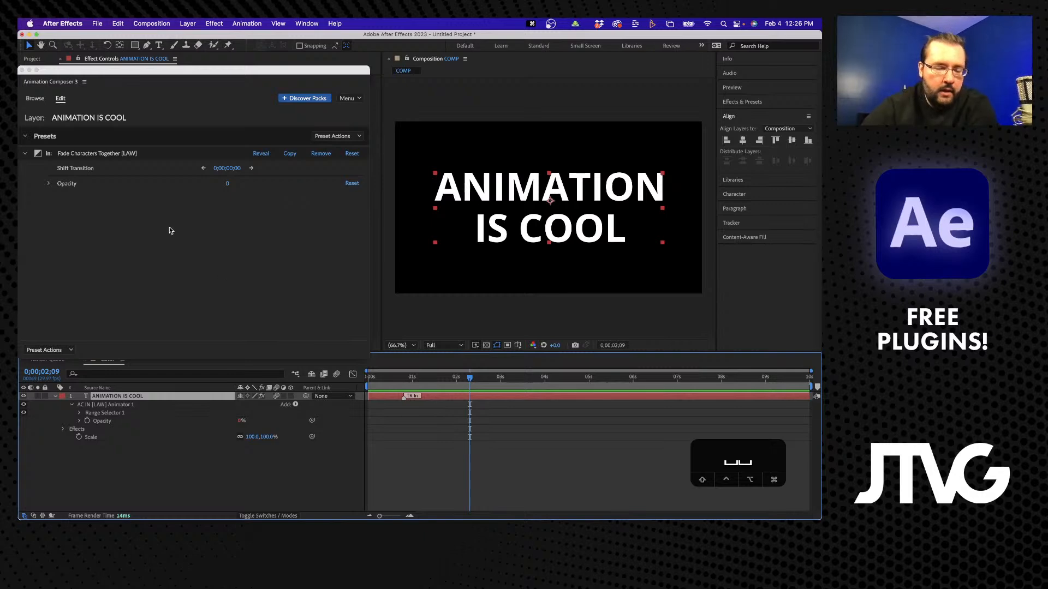
pyautogui.press('super+z')
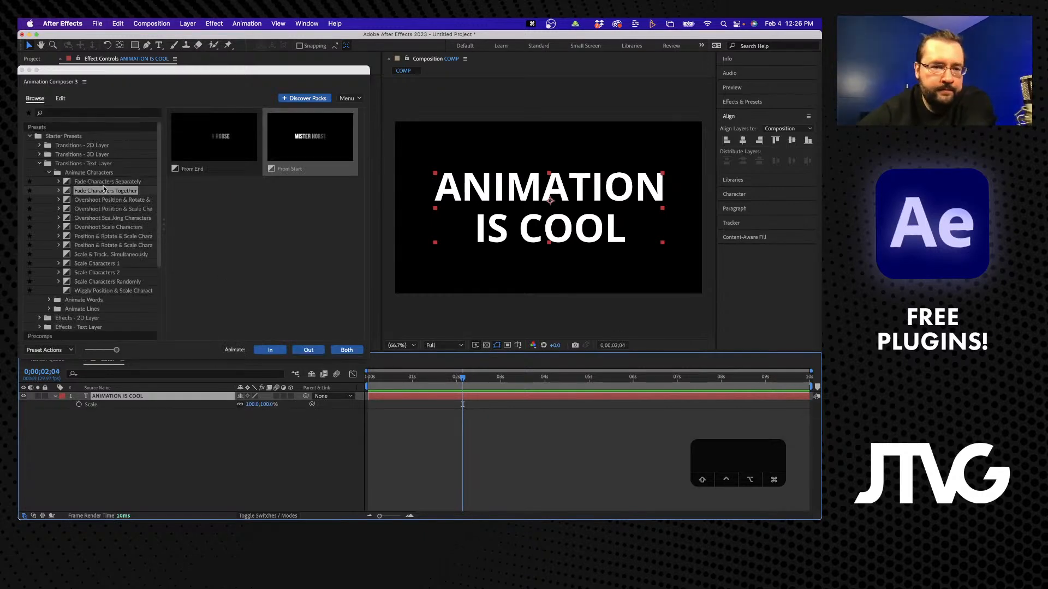
# Try the Overshoot Position & Scale Characters Bottom preset as an in transition on the text, preview it, and undo it.
pyautogui.click(101, 198)
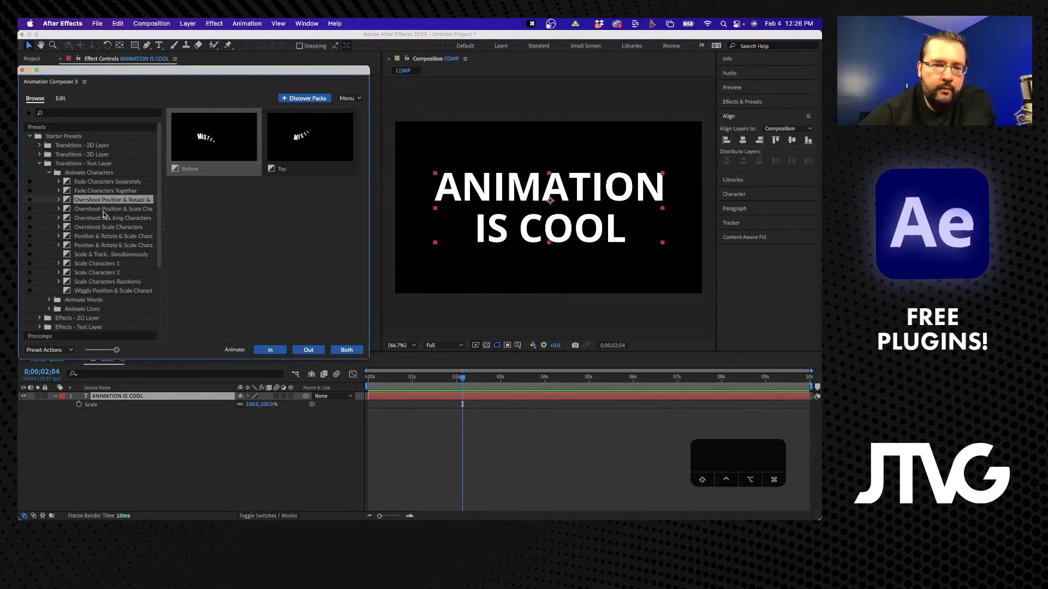
pyautogui.click(103, 209)
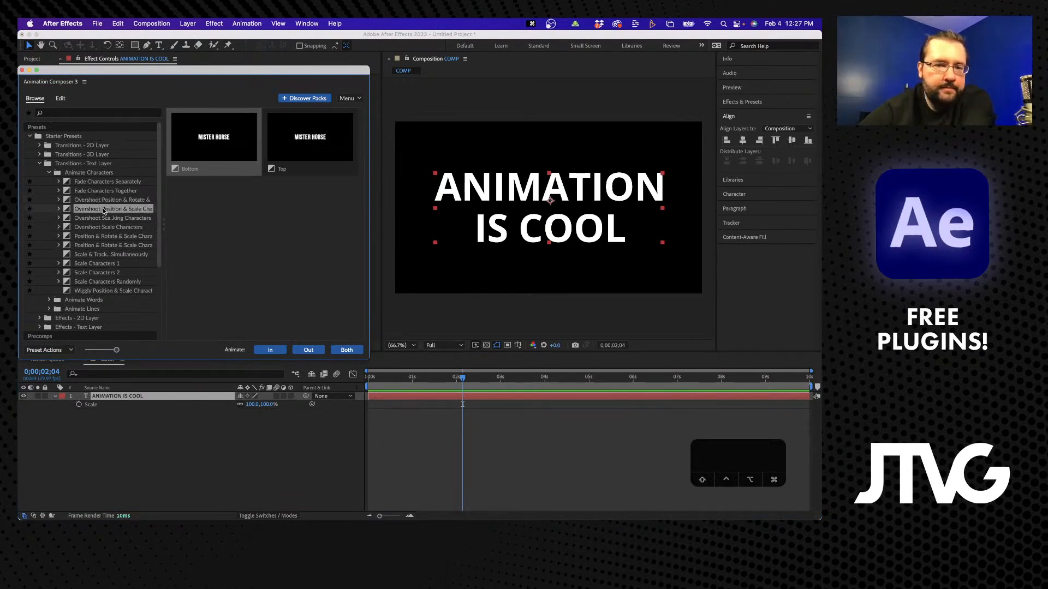
pyautogui.click(233, 144)
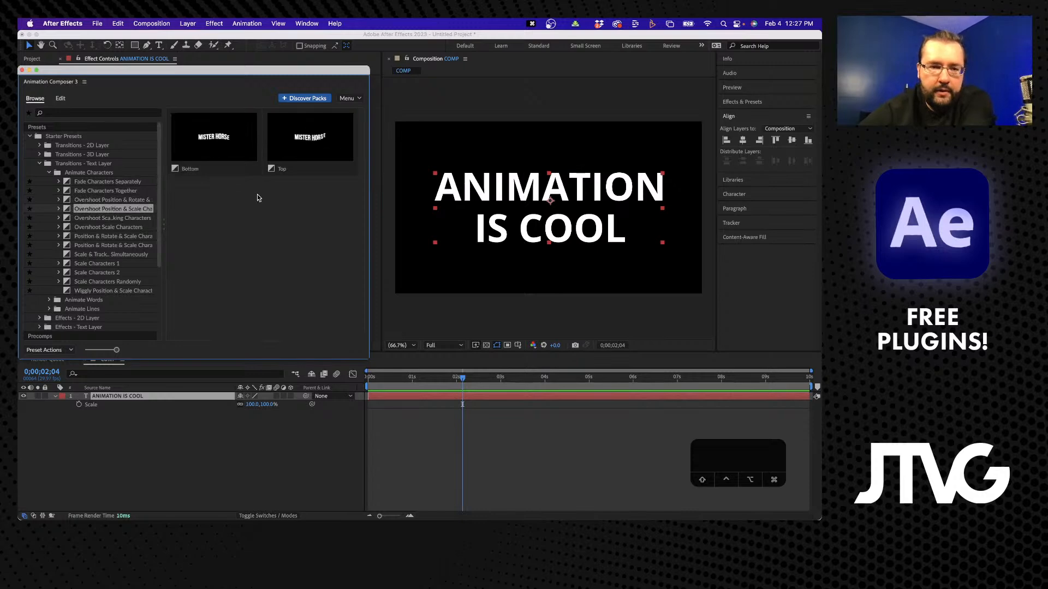
pyautogui.click(236, 139)
pyautogui.click(278, 351)
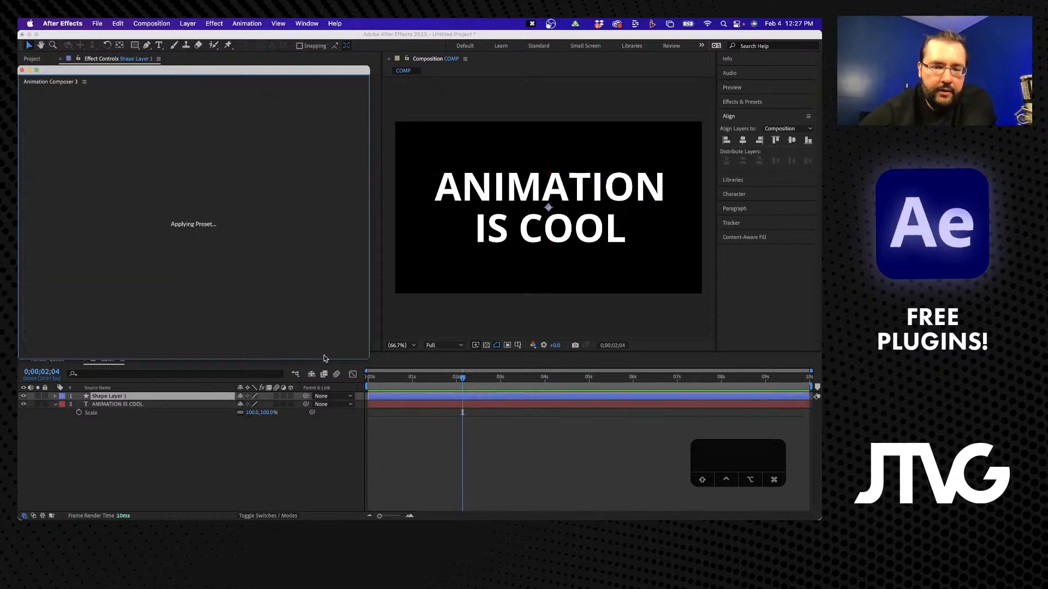
pyautogui.moveTo(424, 381); pyautogui.dragTo(335, 375)
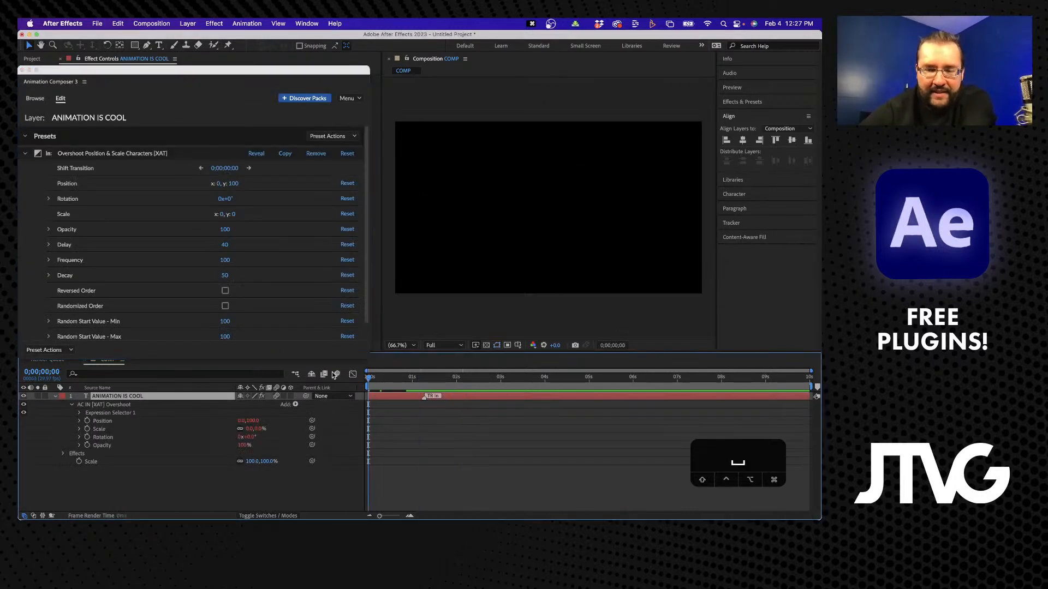
pyautogui.press('space')
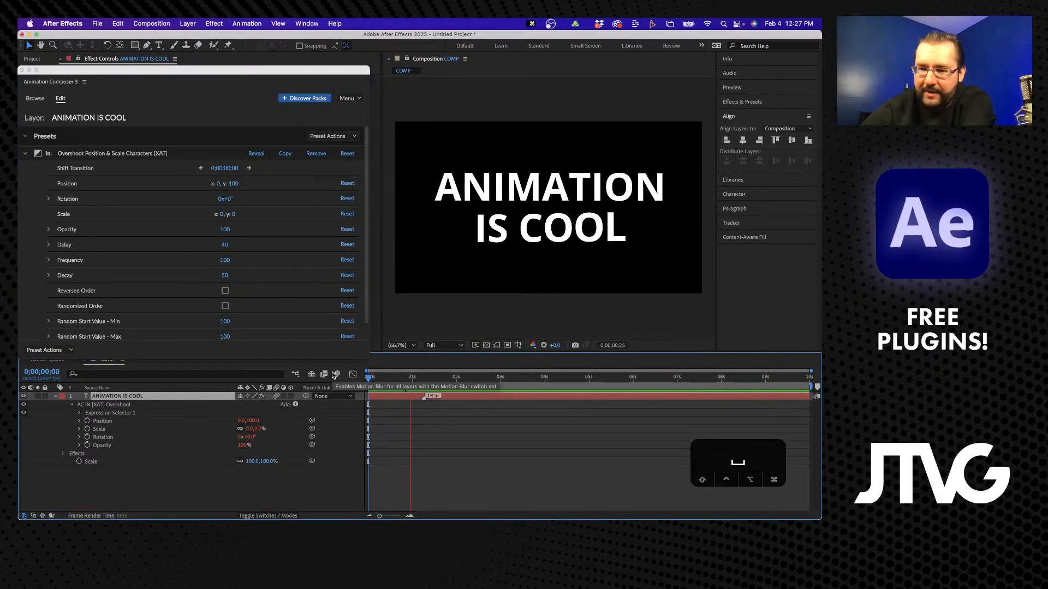
pyautogui.press('space')
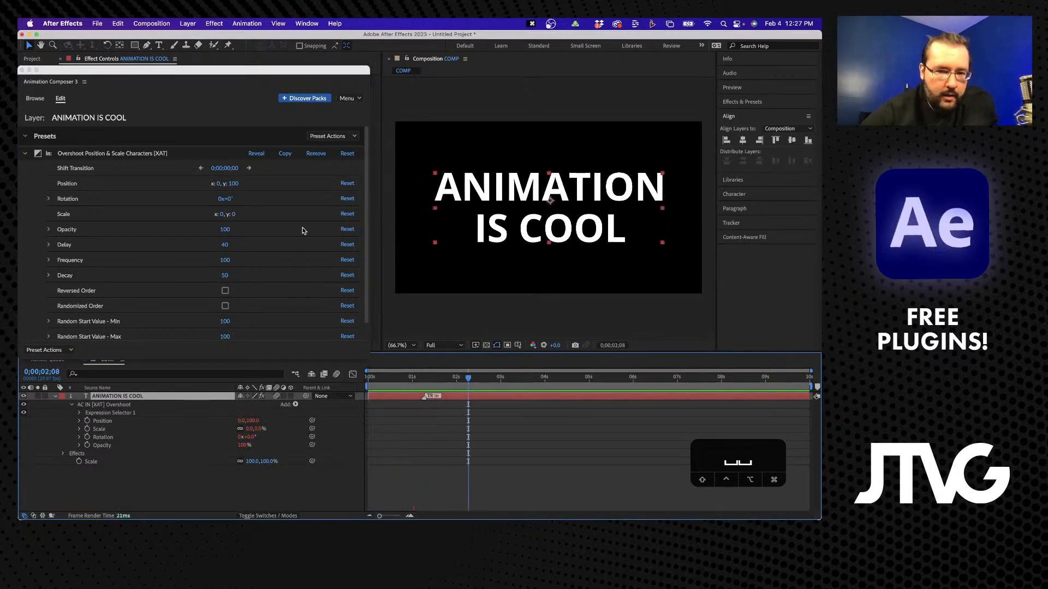
pyautogui.press('super+z')
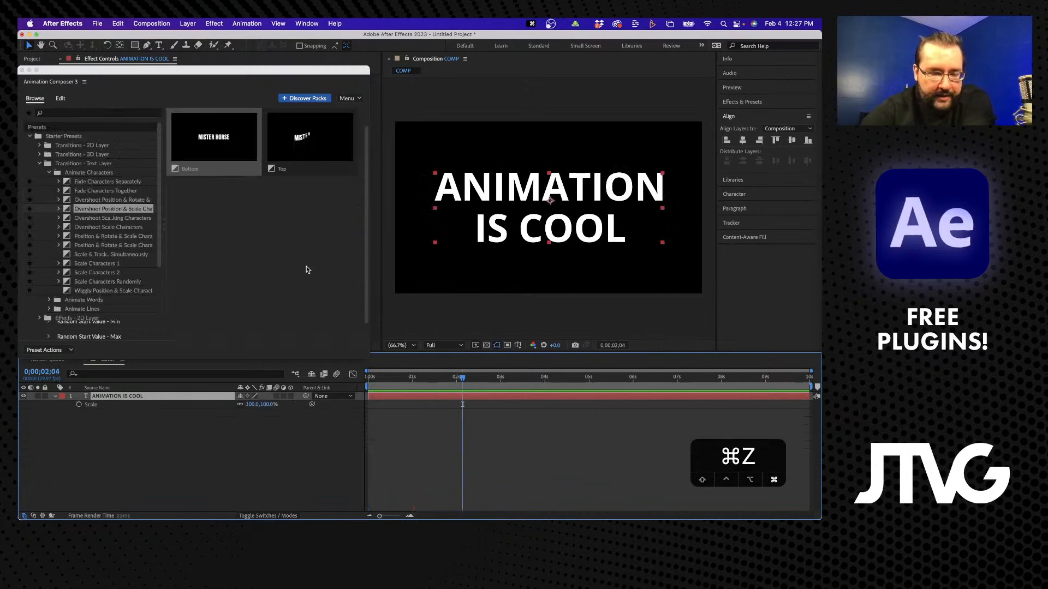
# Try the Overshoot Scale Characters Bottom preset as an in transition, preview the text animation, review the preset's settings, and undo it.
pyautogui.click(118, 219)
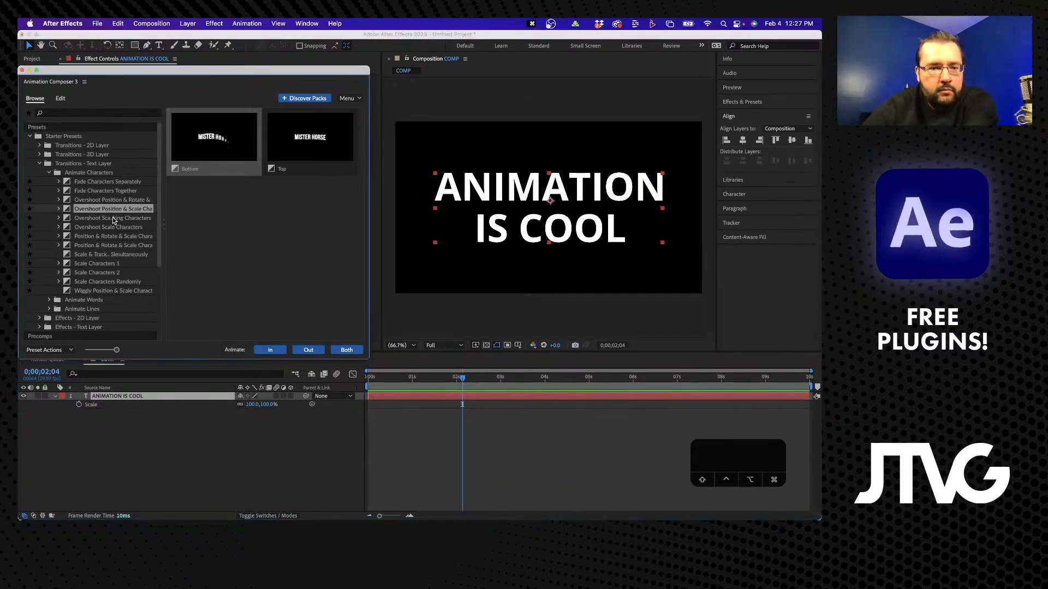
pyautogui.click(113, 218)
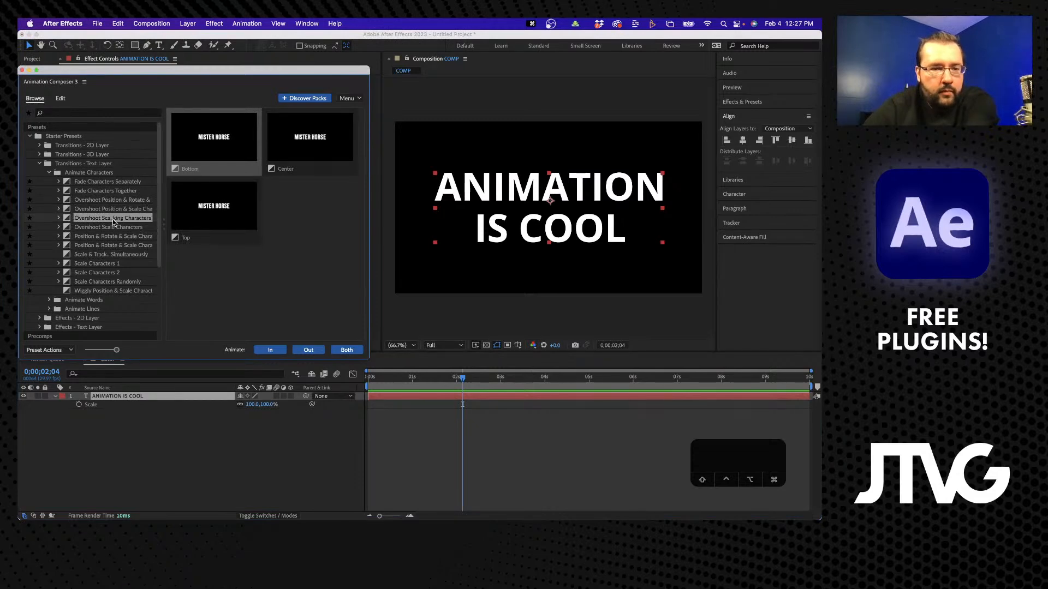
pyautogui.click(113, 227)
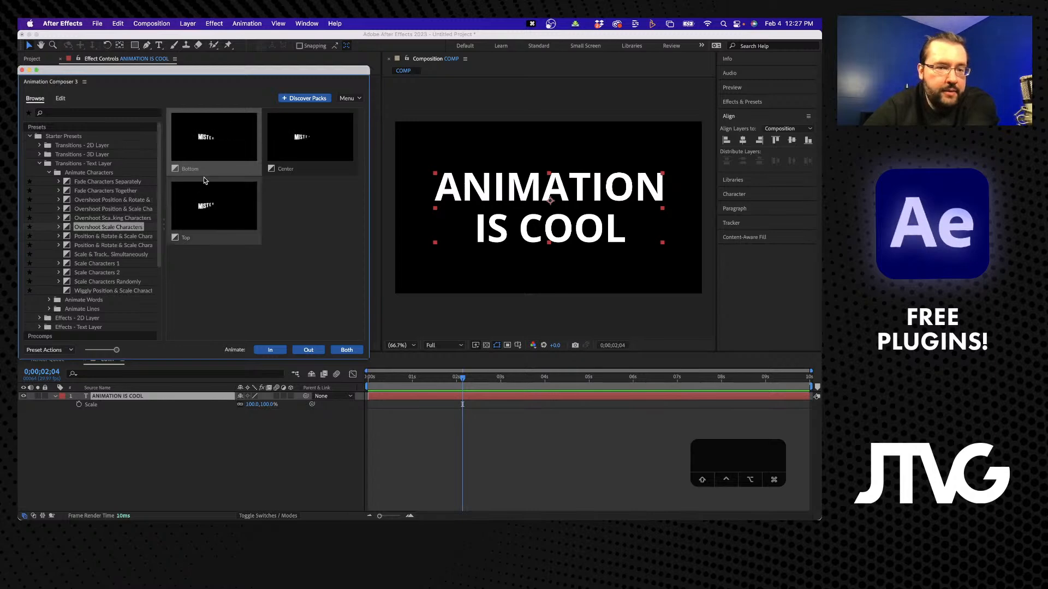
pyautogui.click(270, 349)
pyautogui.moveTo(424, 380); pyautogui.dragTo(314, 379)
pyautogui.press('space')
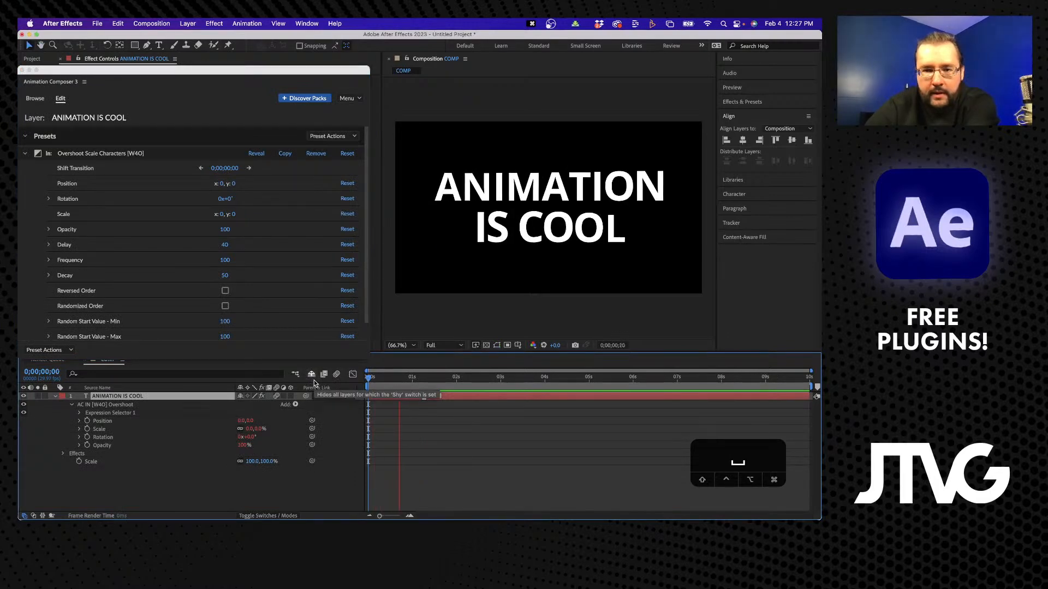
pyautogui.press('space')
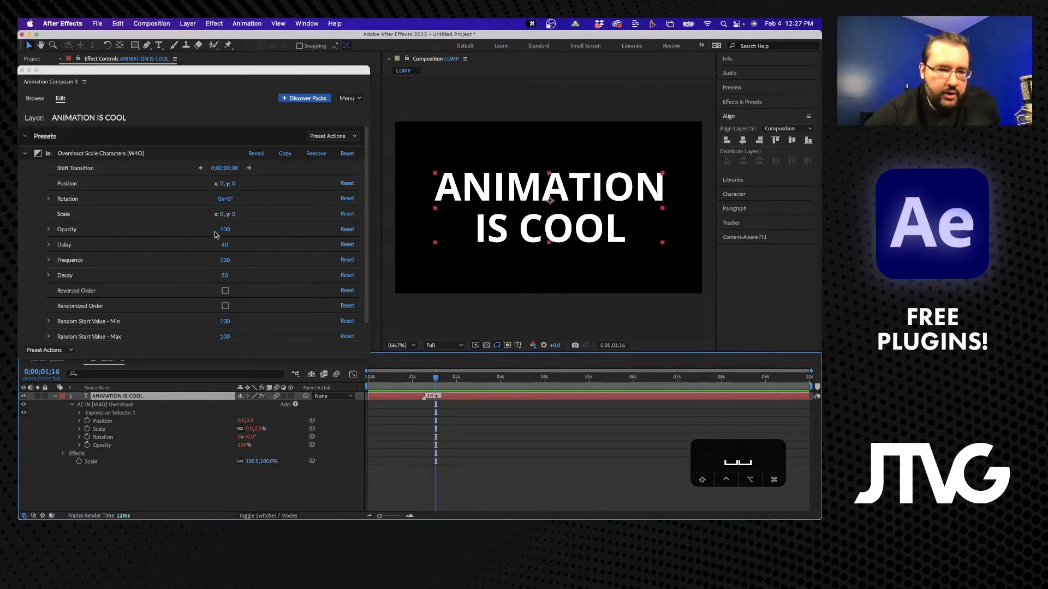
pyautogui.scroll(-2, 130, 249)
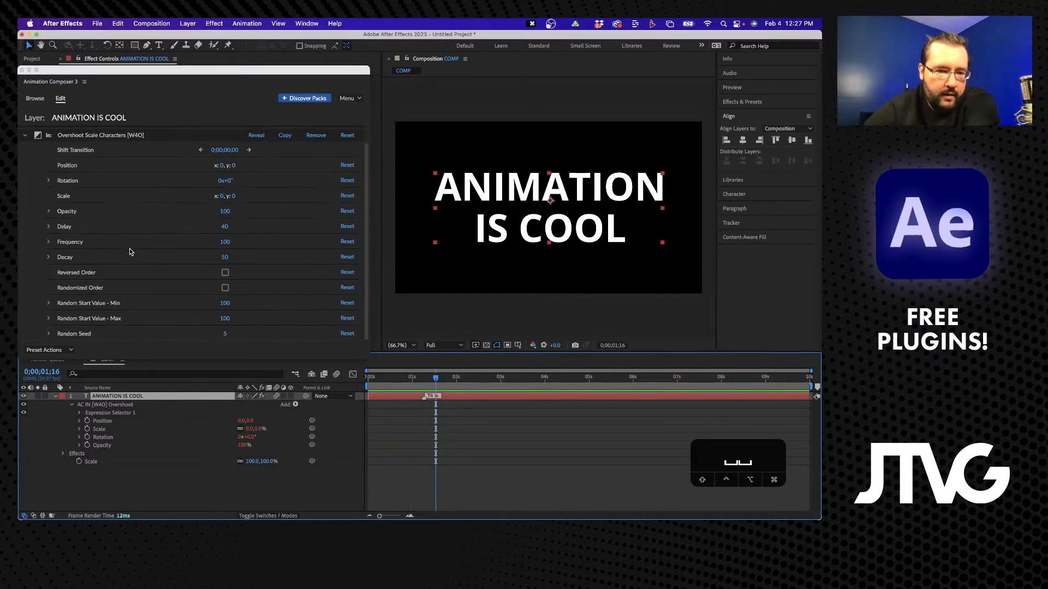
pyautogui.scroll(2, 130, 248)
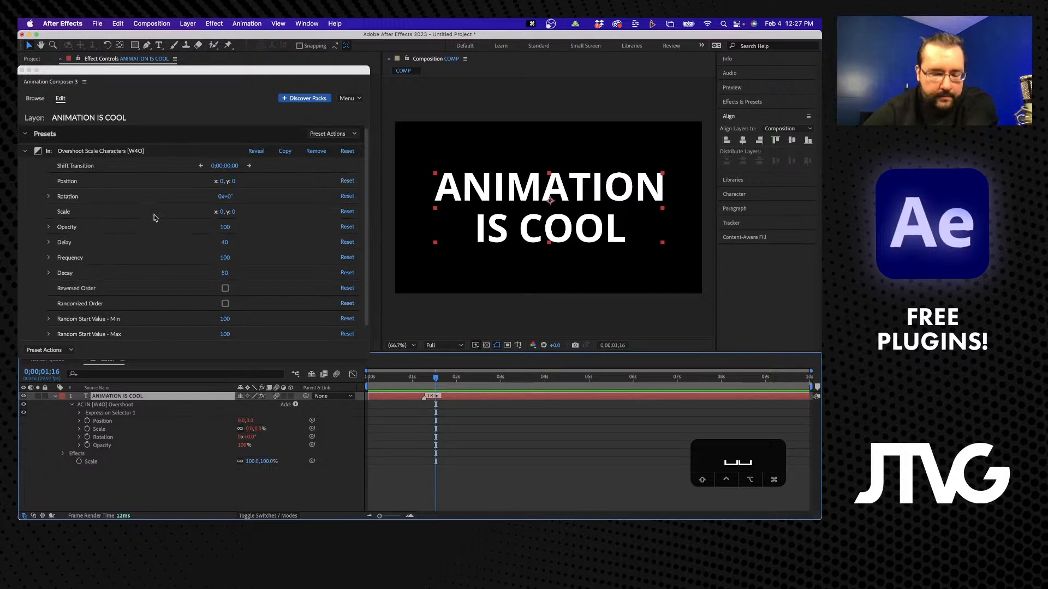
pyautogui.press('super+z')
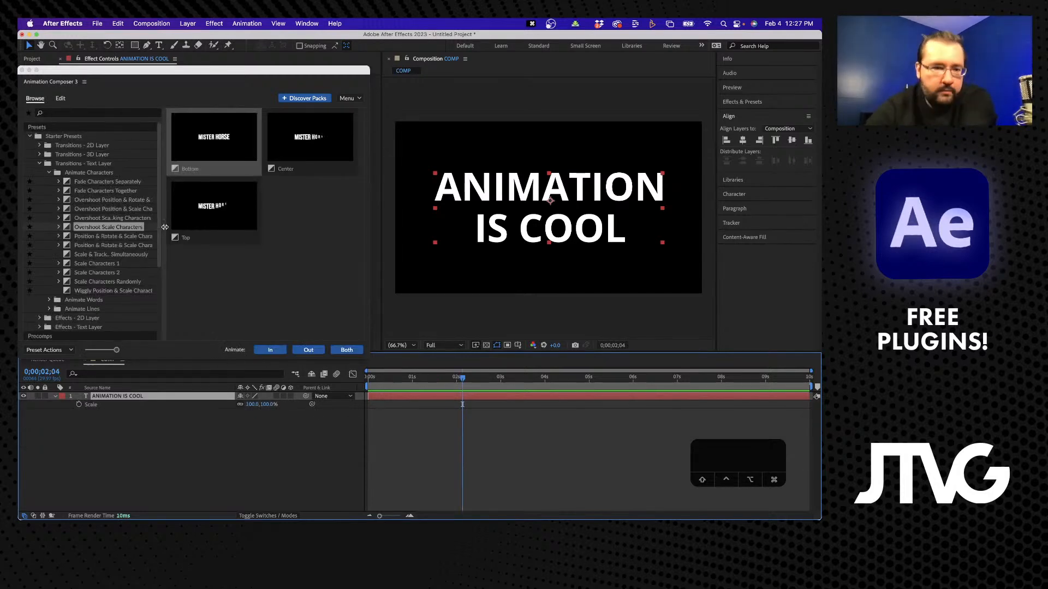
# Apply the Scale Characters 2 From Start preset as an in transition on the text layer, preview it, and return to the preset list.
pyautogui.click(96, 264)
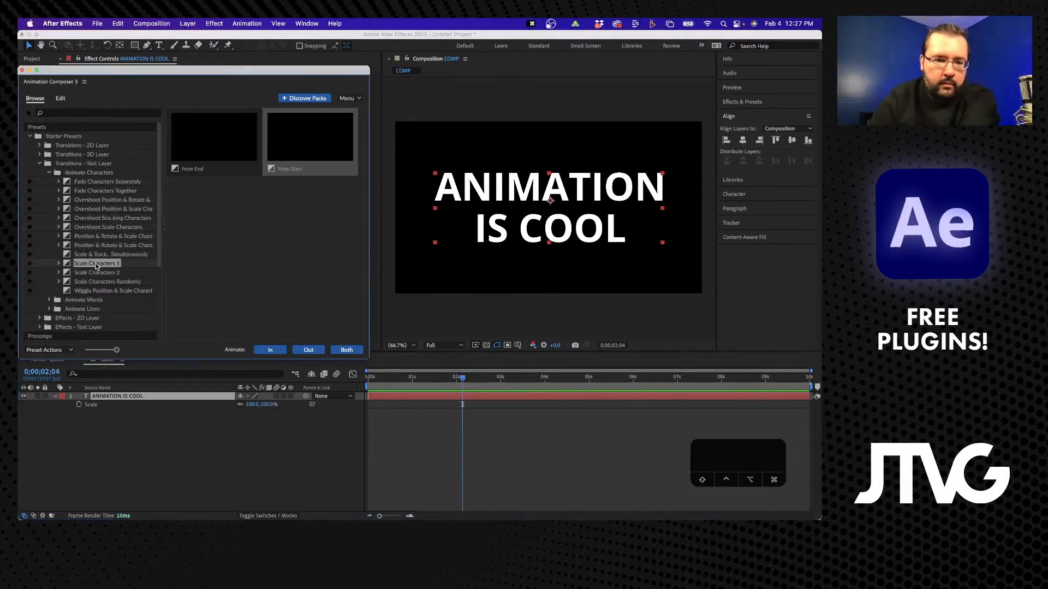
pyautogui.click(100, 274)
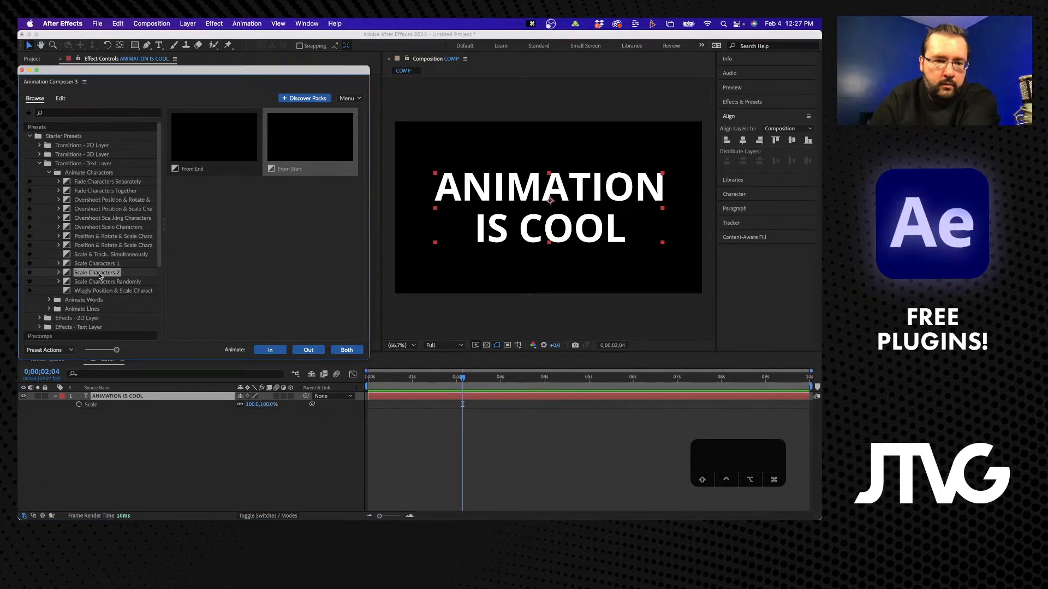
pyautogui.click(270, 349)
pyautogui.press('space')
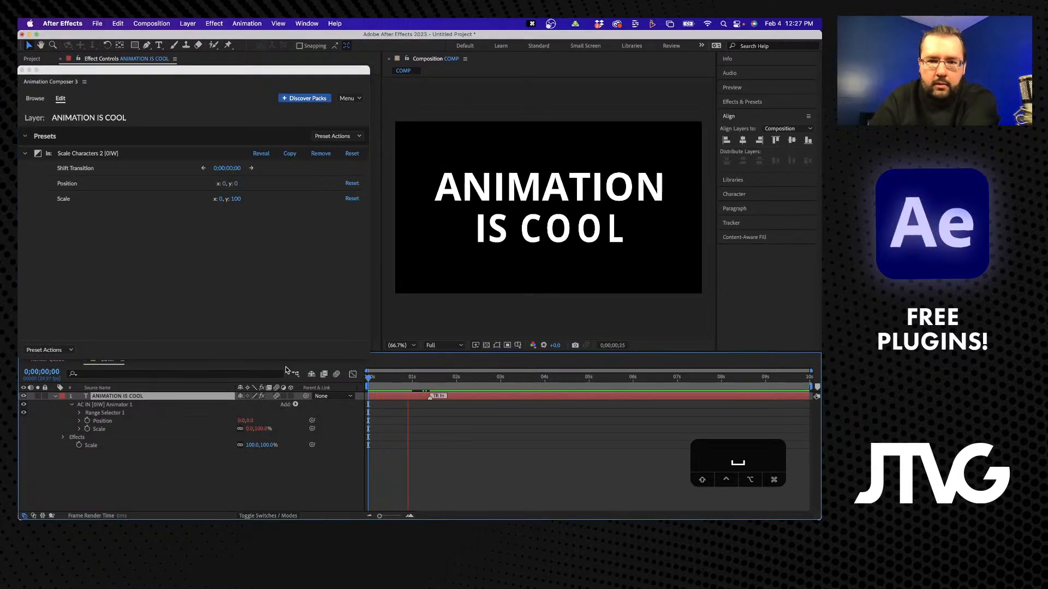
pyautogui.click(36, 99)
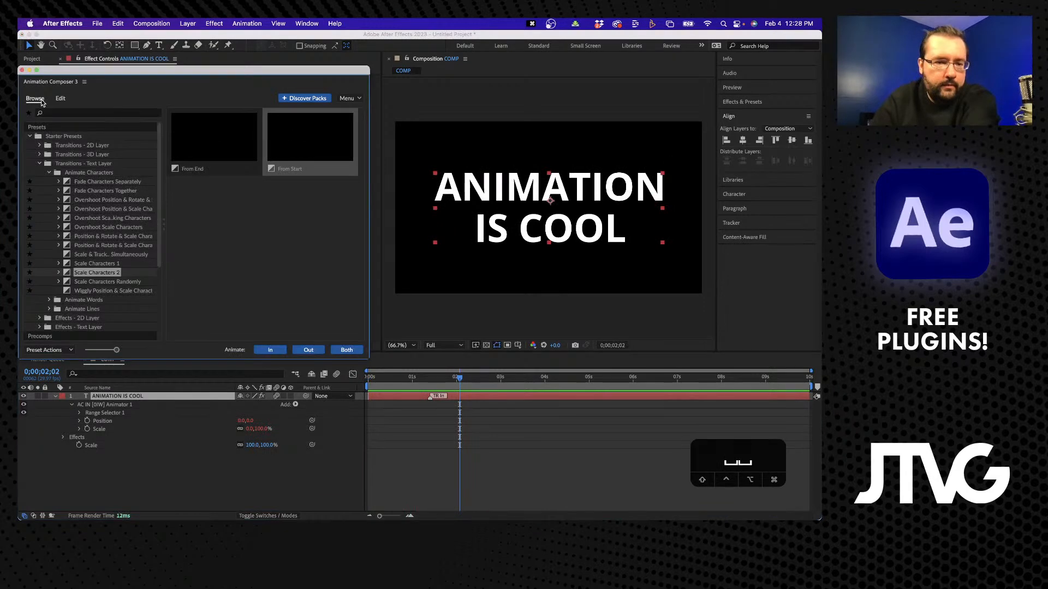
# Browse the Animate Words presets, select Flickering Decode & Scale Words From Start 1, and undo the applied Scale Characters 2 transition.
pyautogui.click(85, 281)
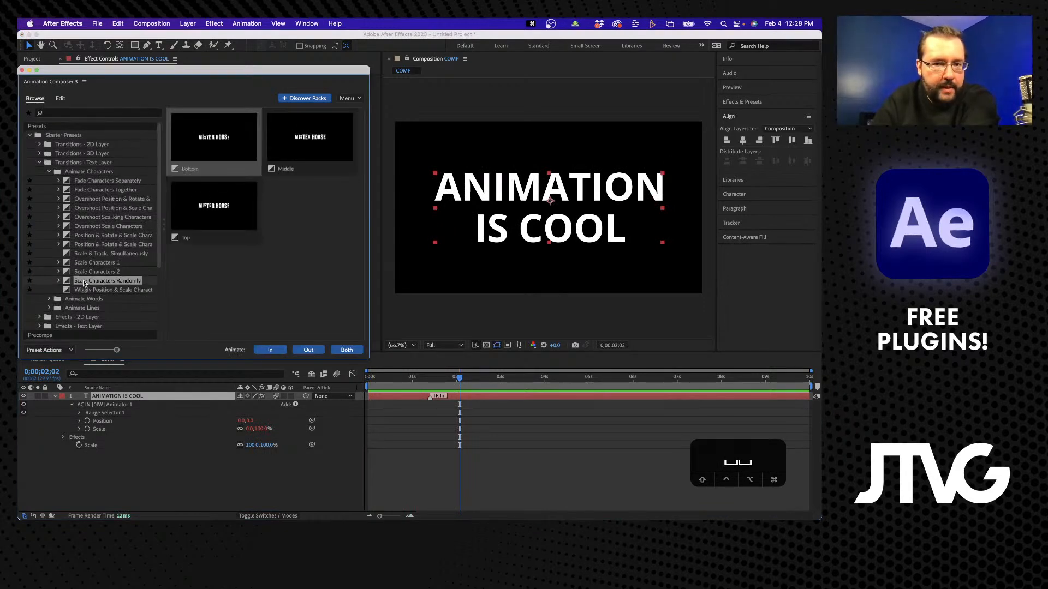
pyautogui.click(57, 172)
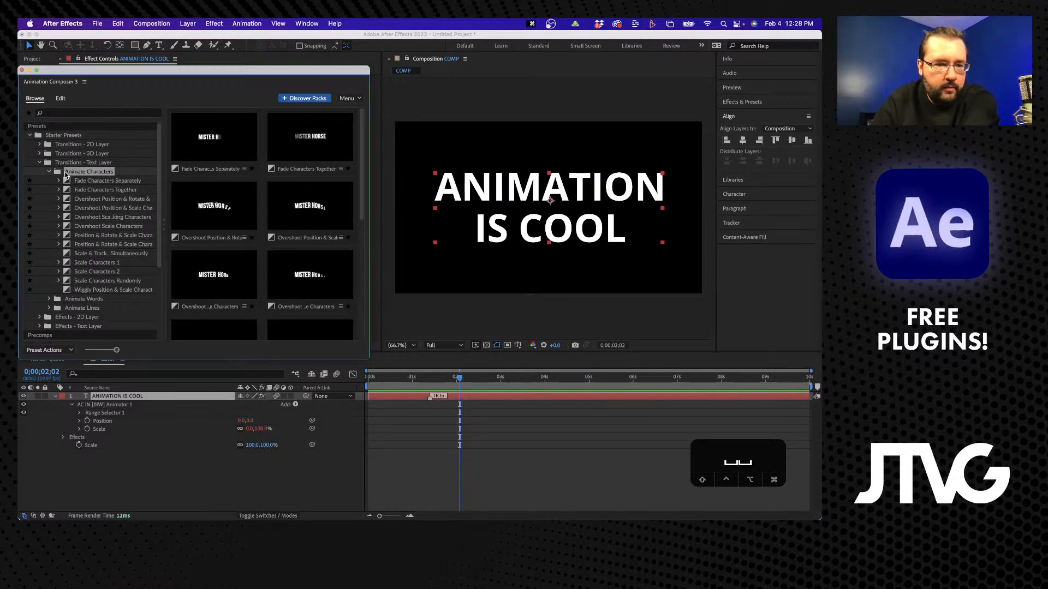
pyautogui.click(50, 173)
pyautogui.click(49, 182)
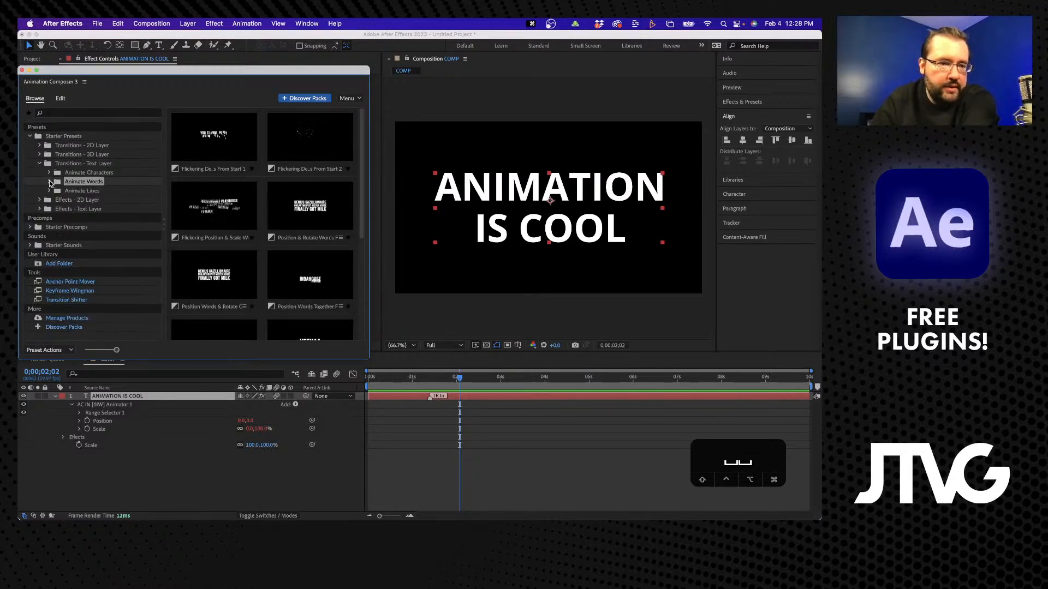
pyautogui.click(48, 181)
pyautogui.click(85, 191)
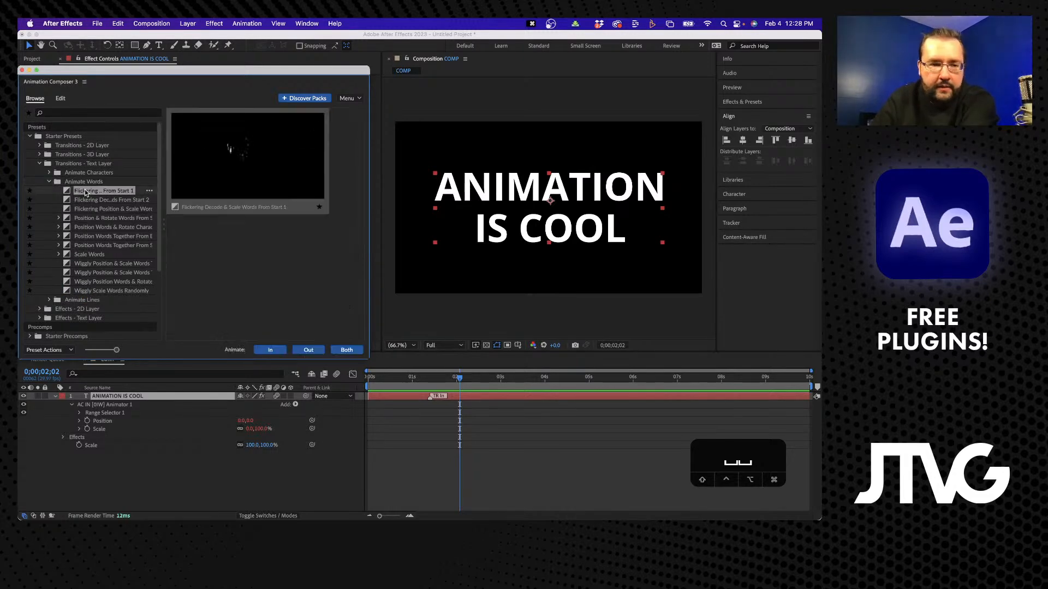
pyautogui.click(89, 200)
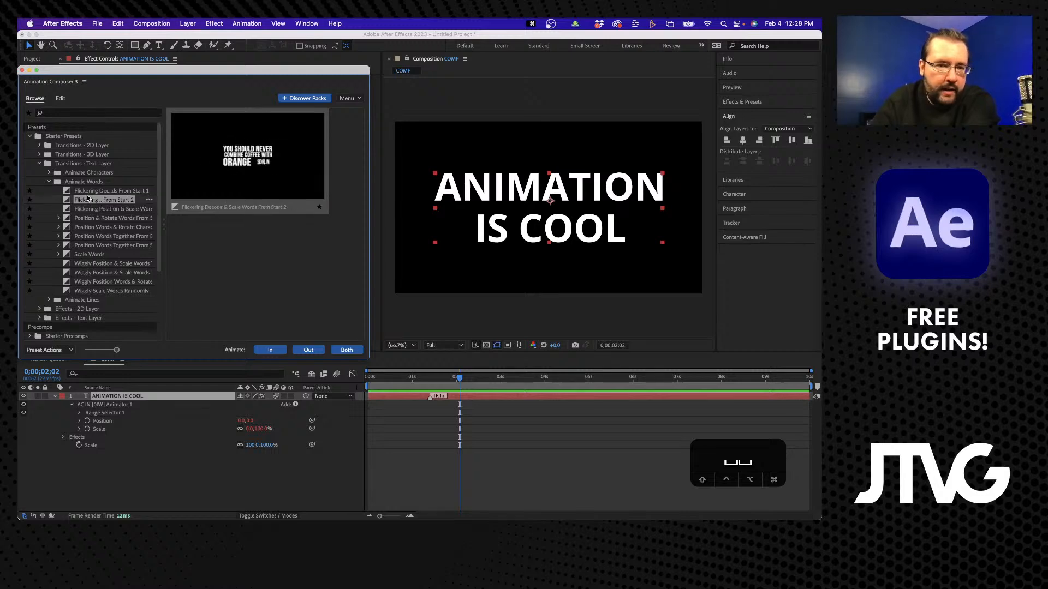
pyautogui.click(85, 191)
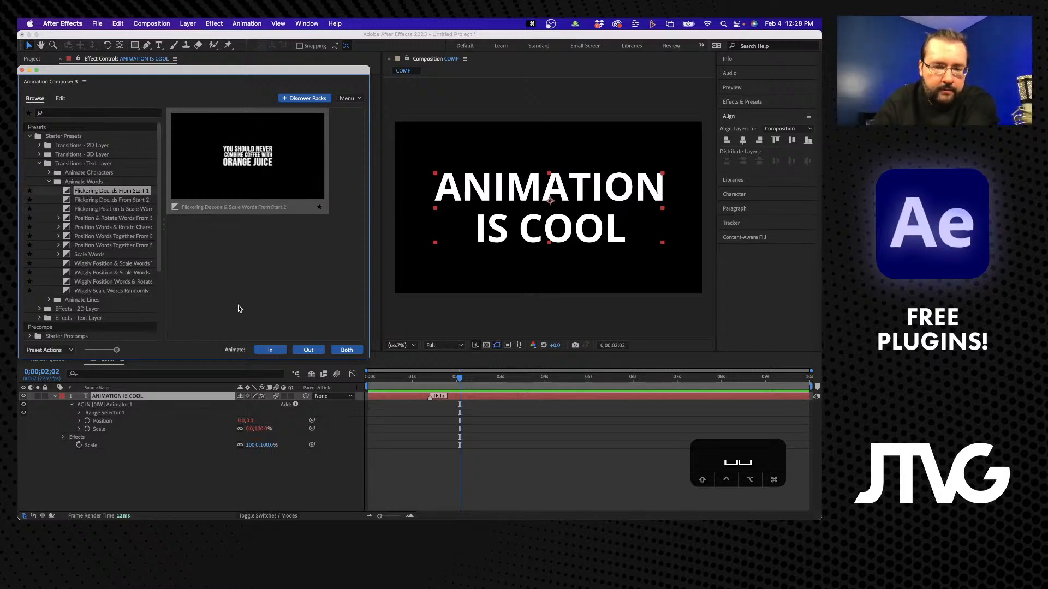
pyautogui.press('super+z')
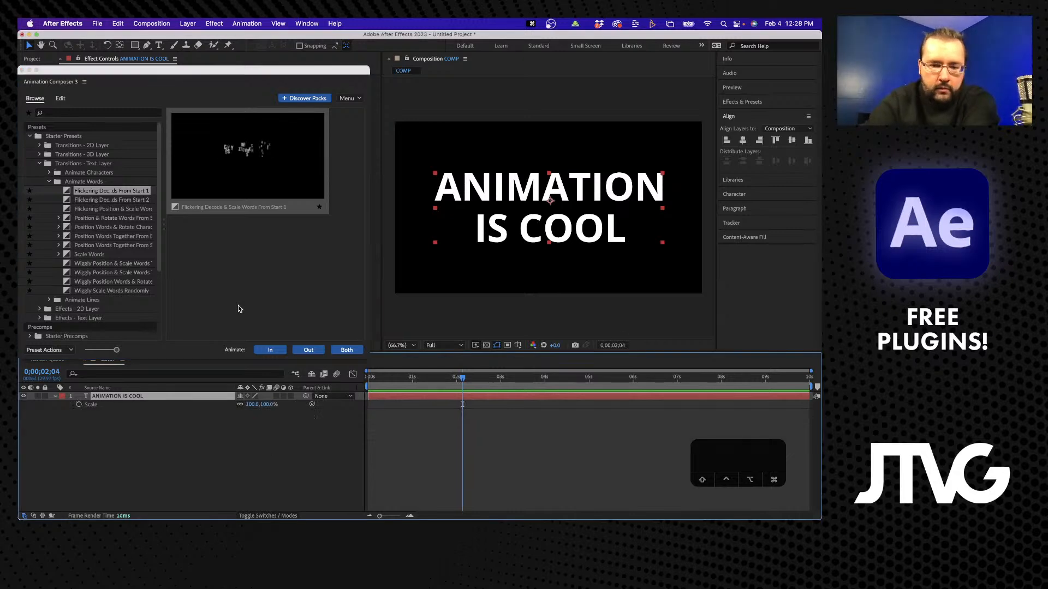
# Try the Flickering Decode & Scale Words From Start 1 preset as an in transition on the text layer, preview it, and undo it.
pyautogui.click(279, 348)
pyautogui.press('space')
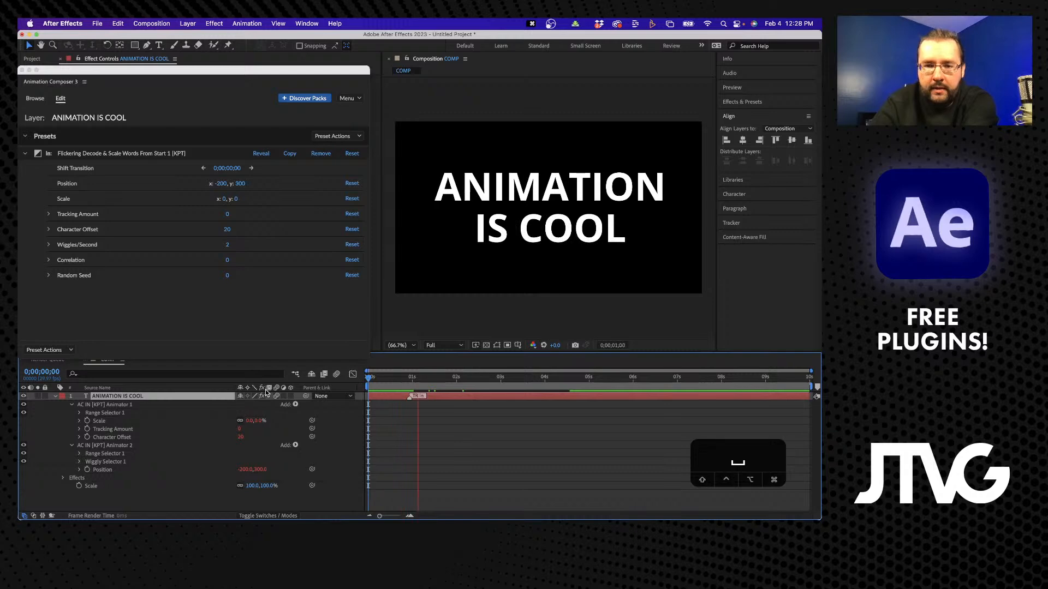
pyautogui.press('super+z')
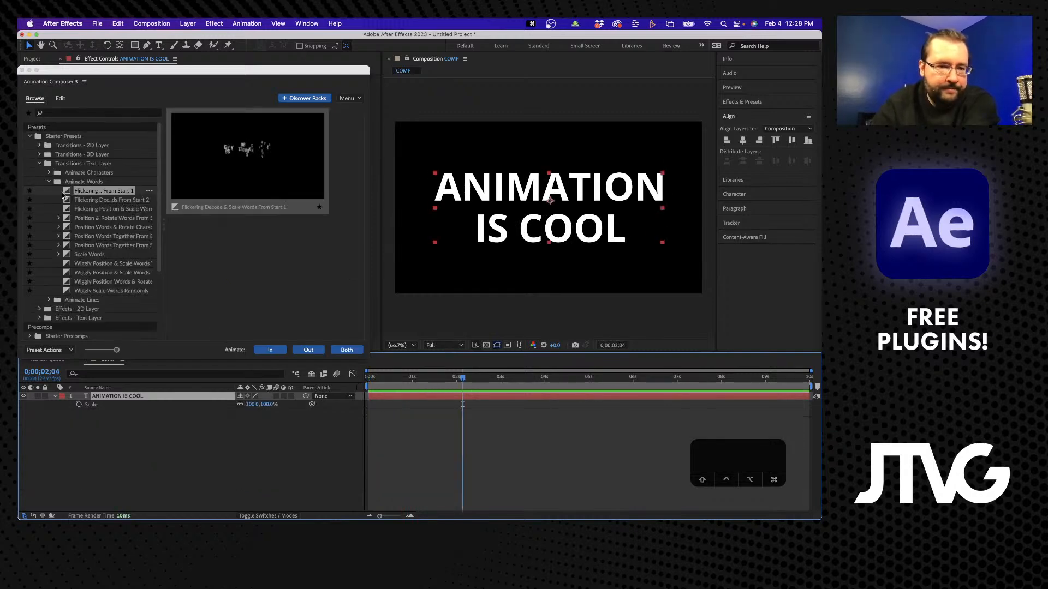
# Compare the position and scale word presets, apply Scale Words From End as an in transition on the text layer, and preview it.
pyautogui.click(78, 219)
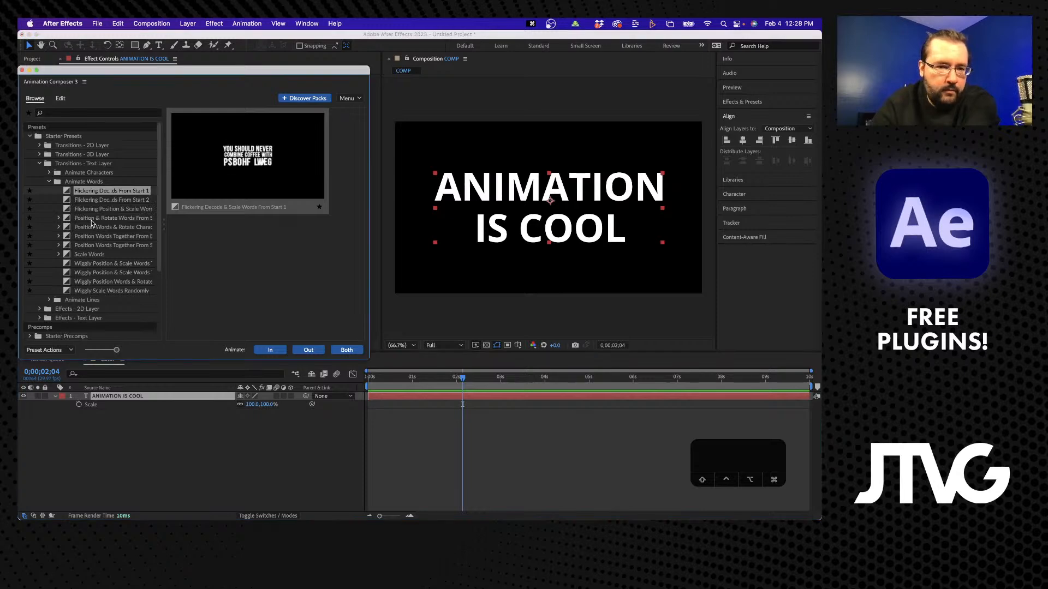
pyautogui.click(90, 237)
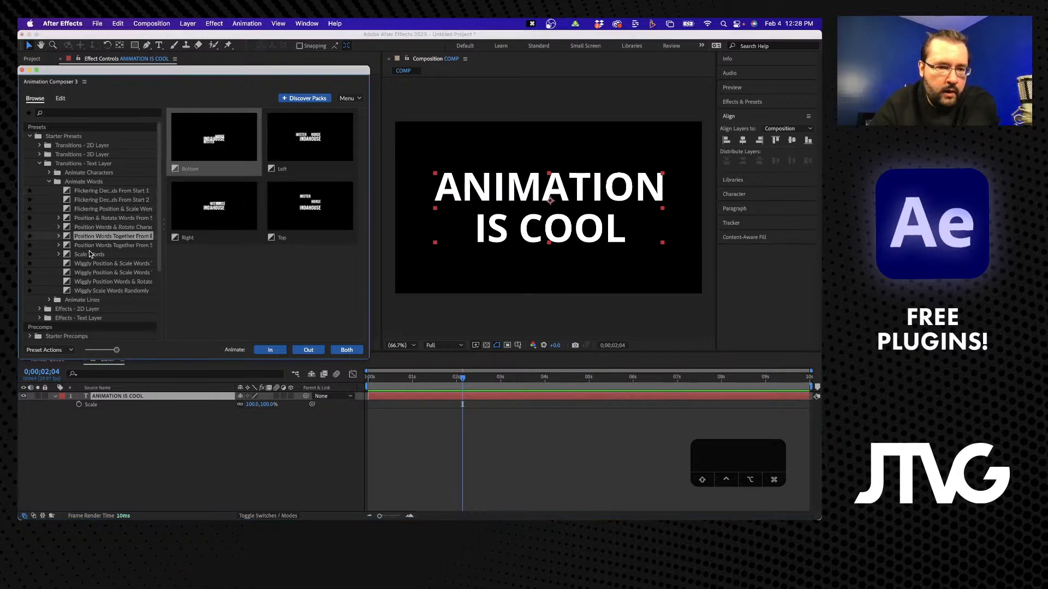
pyautogui.click(85, 246)
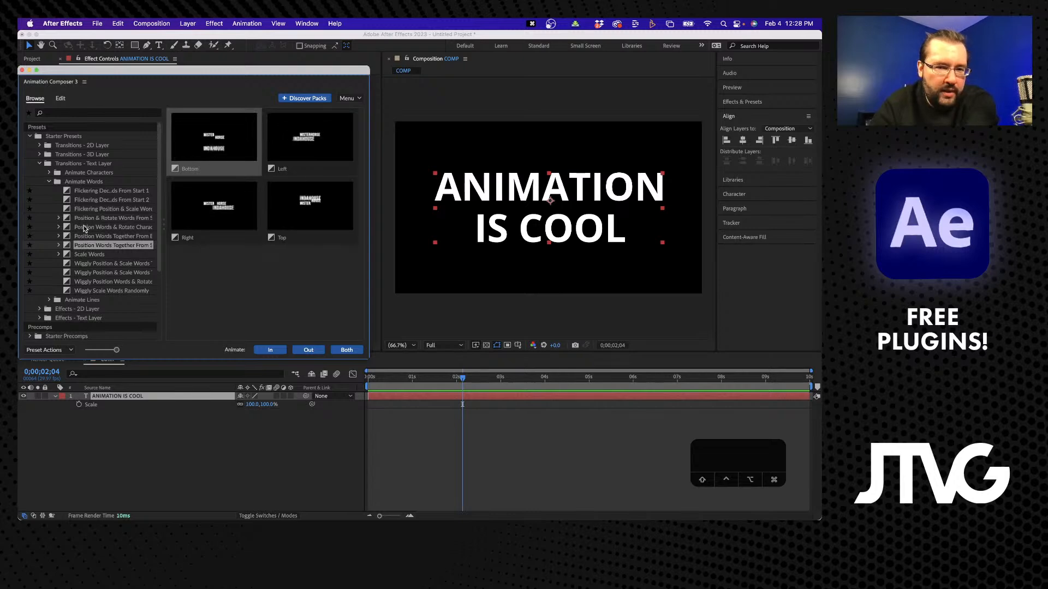
pyautogui.click(85, 254)
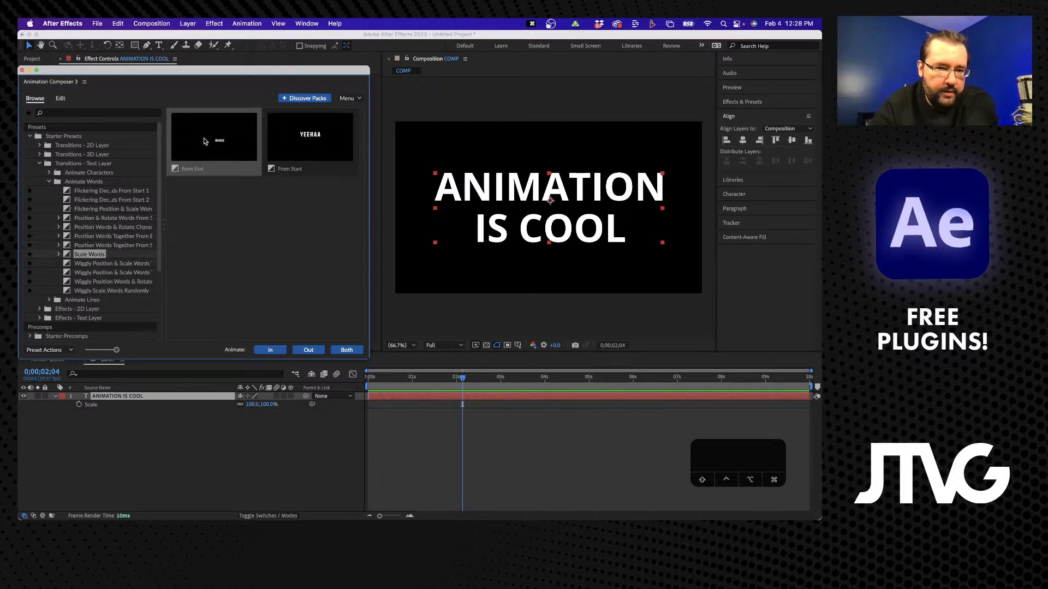
pyautogui.click(283, 348)
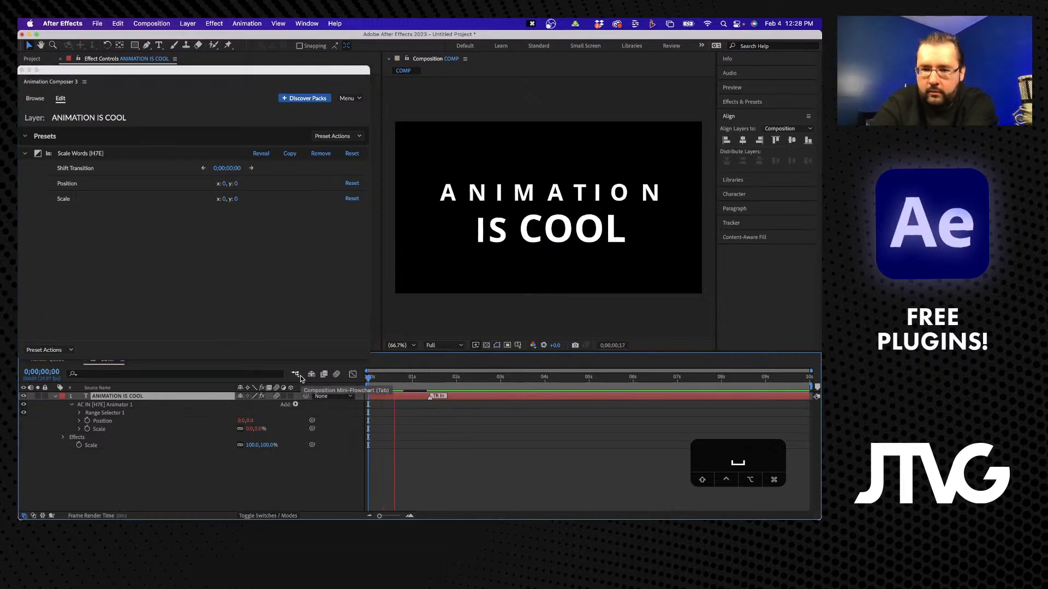
# Undo the applied text preset, try Scale Words From Start as an In animation, preview it, and undo it.
pyautogui.press('super+z')
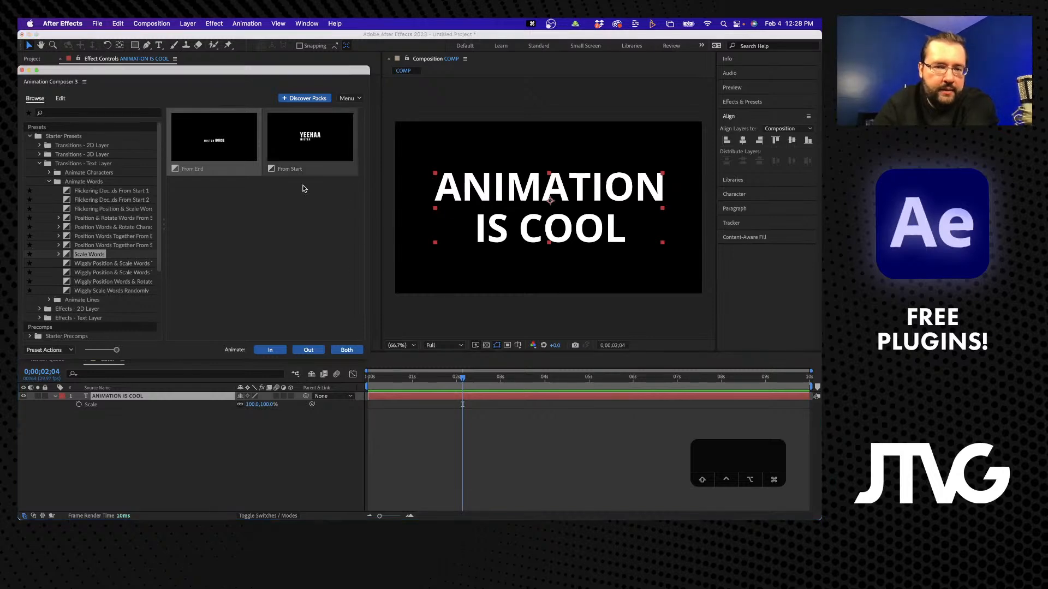
pyautogui.click(268, 350)
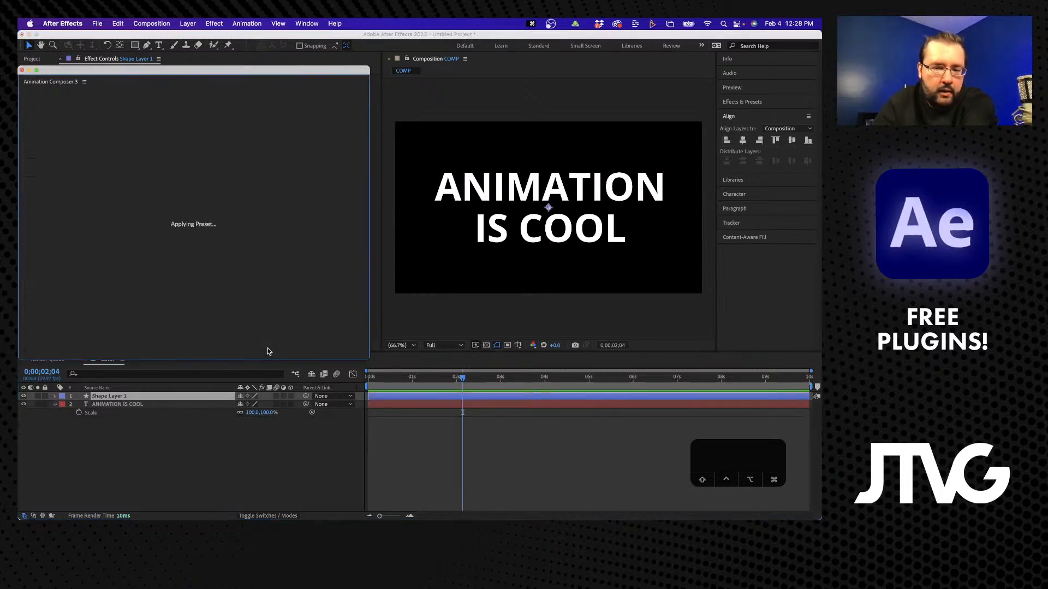
pyautogui.press('space')
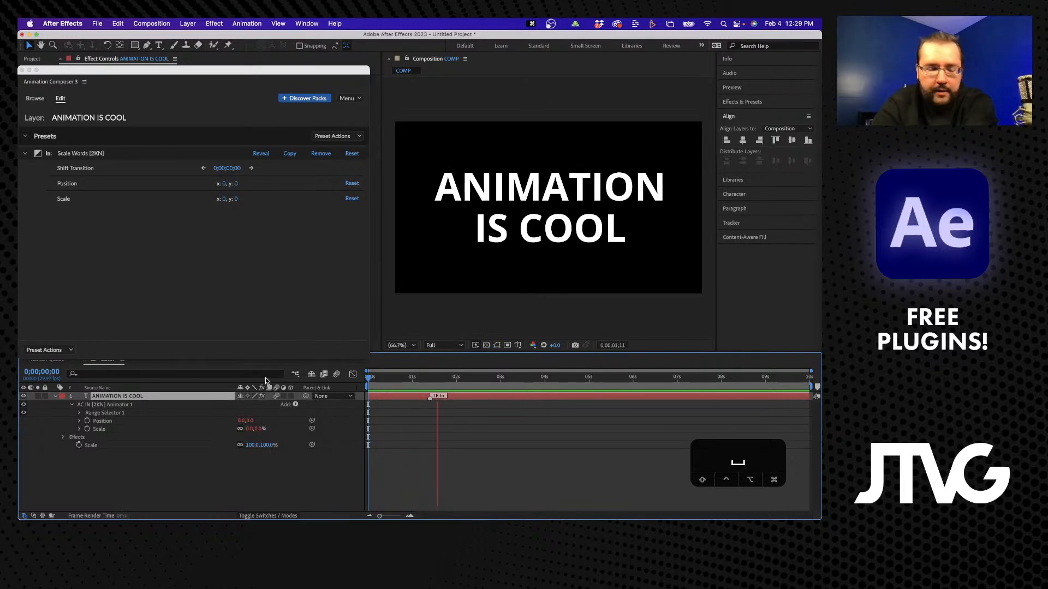
pyautogui.press('space')
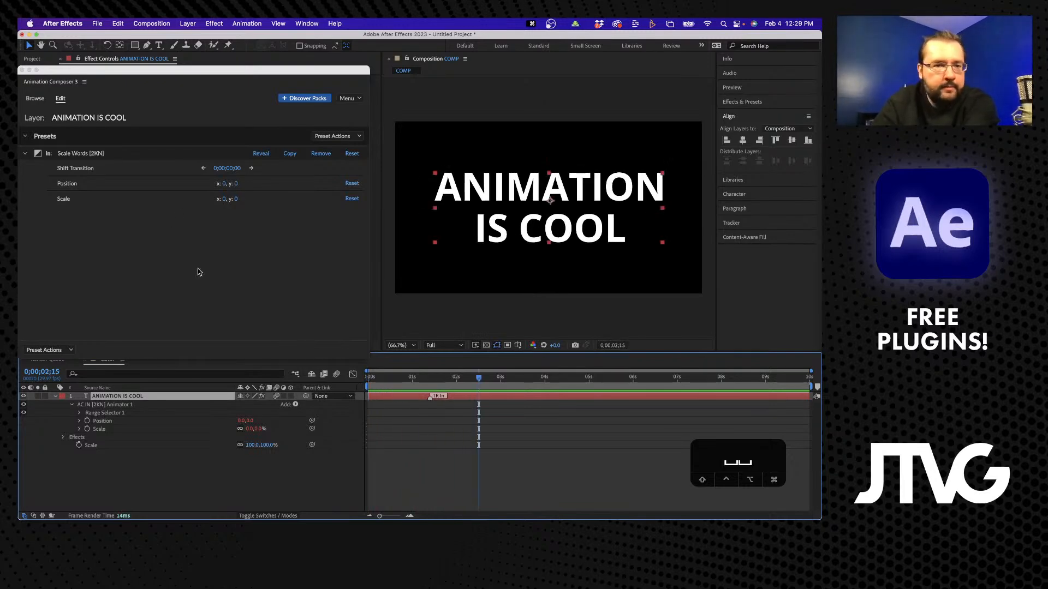
pyautogui.press('super+z')
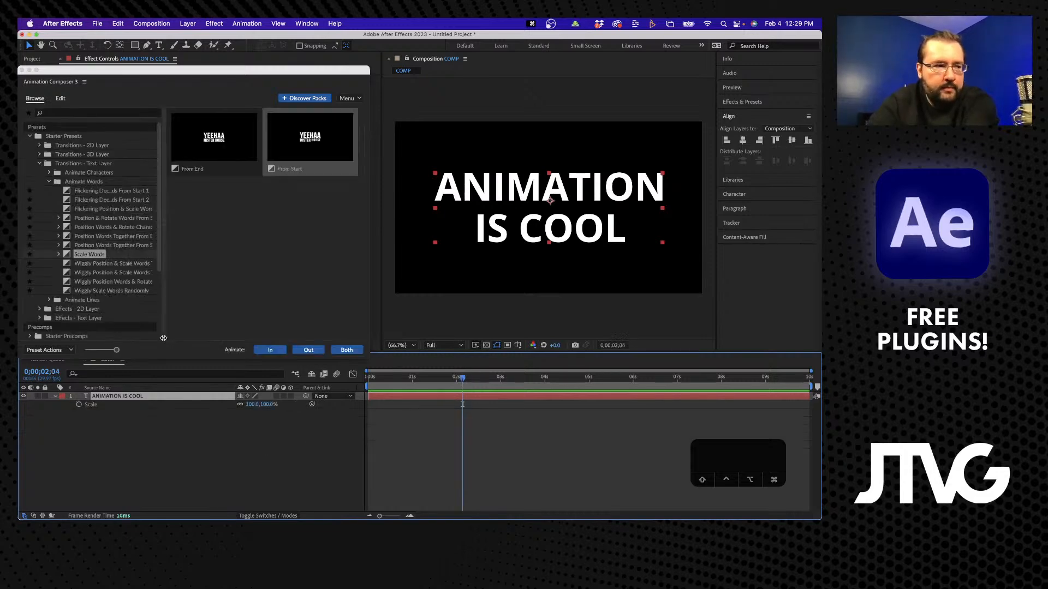
# Browse the Animate Lines text transition presets and view the Decode Lines Together variants.
pyautogui.click(81, 300)
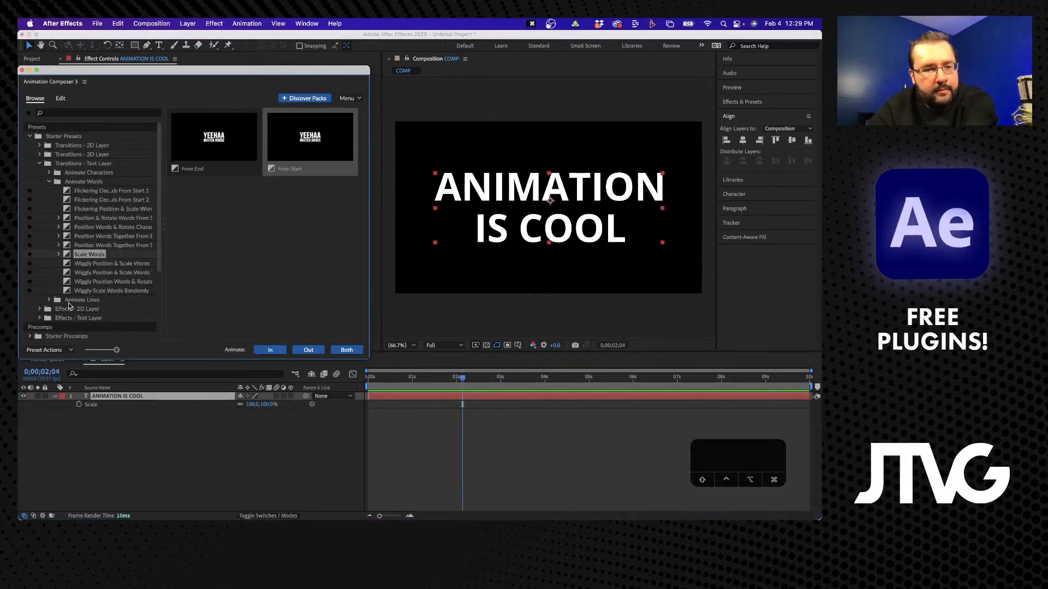
pyautogui.click(58, 182)
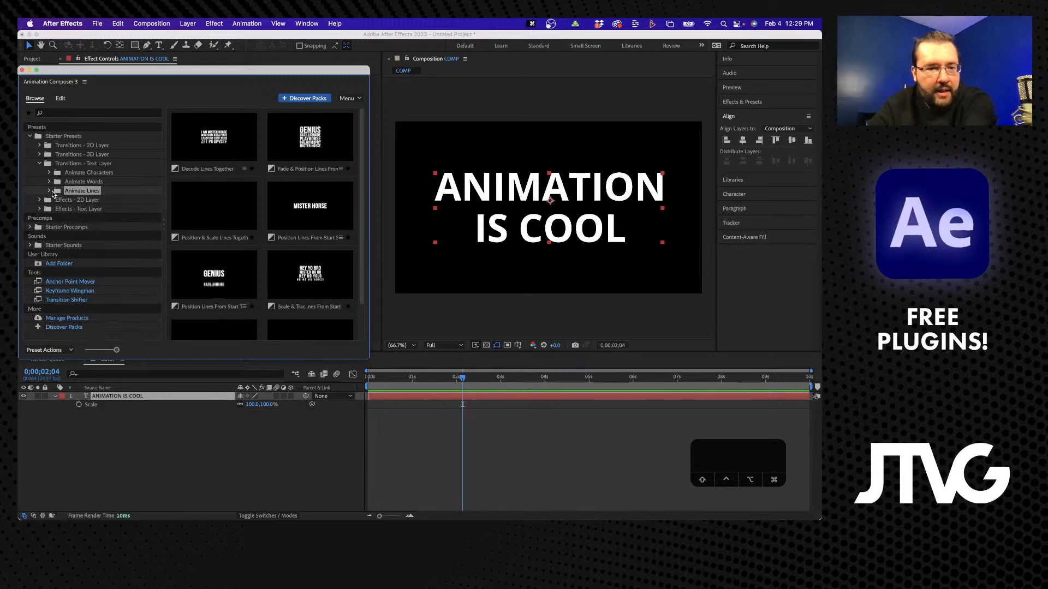
pyautogui.click(49, 191)
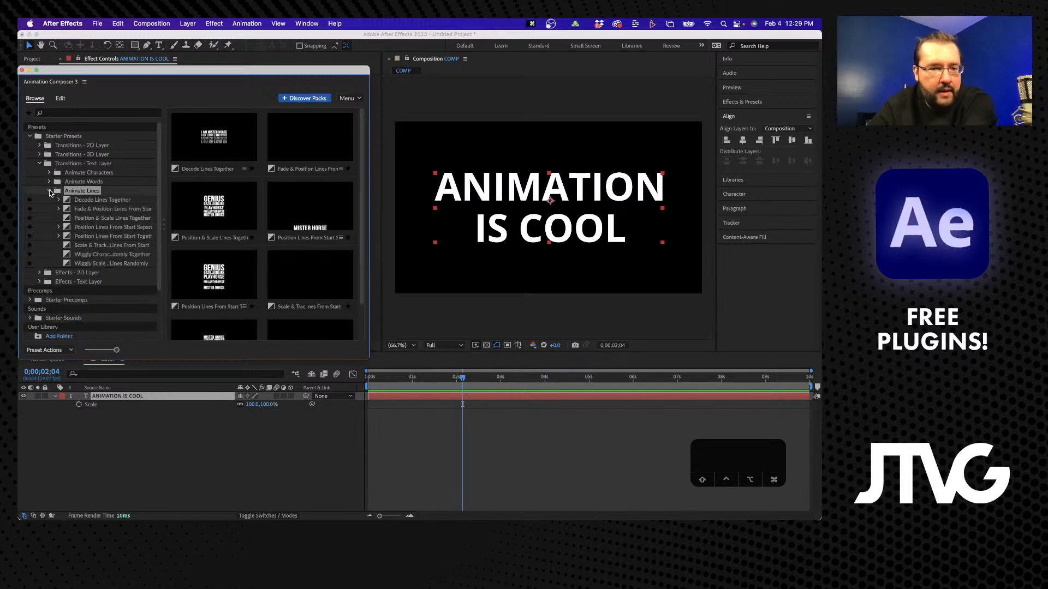
pyautogui.click(83, 200)
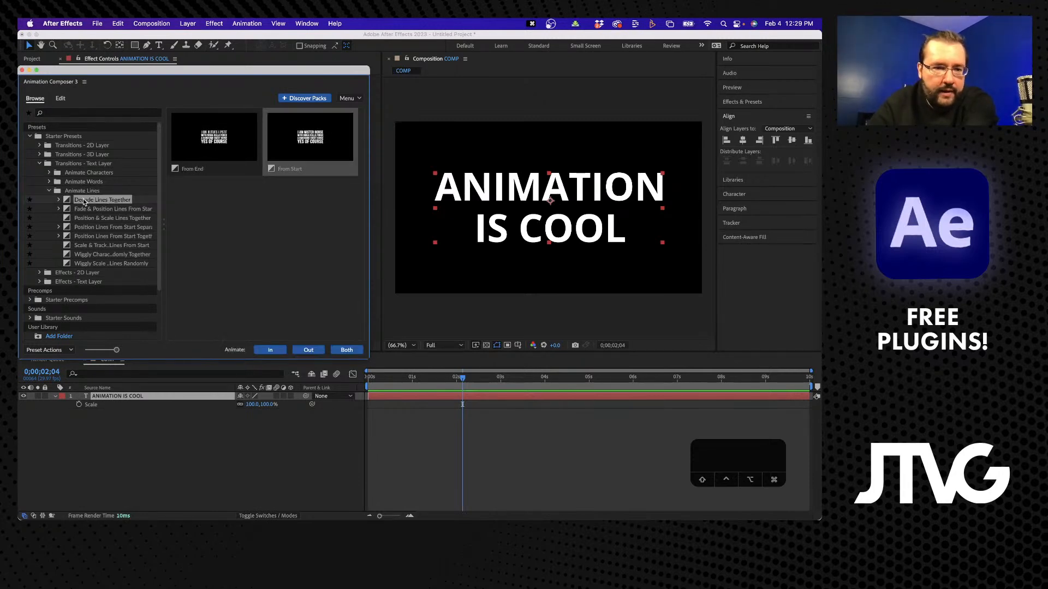
# Try the Bottom variant of Fade & Position Lines From Start Together as an In animation, preview it, and undo it.
pyautogui.click(84, 210)
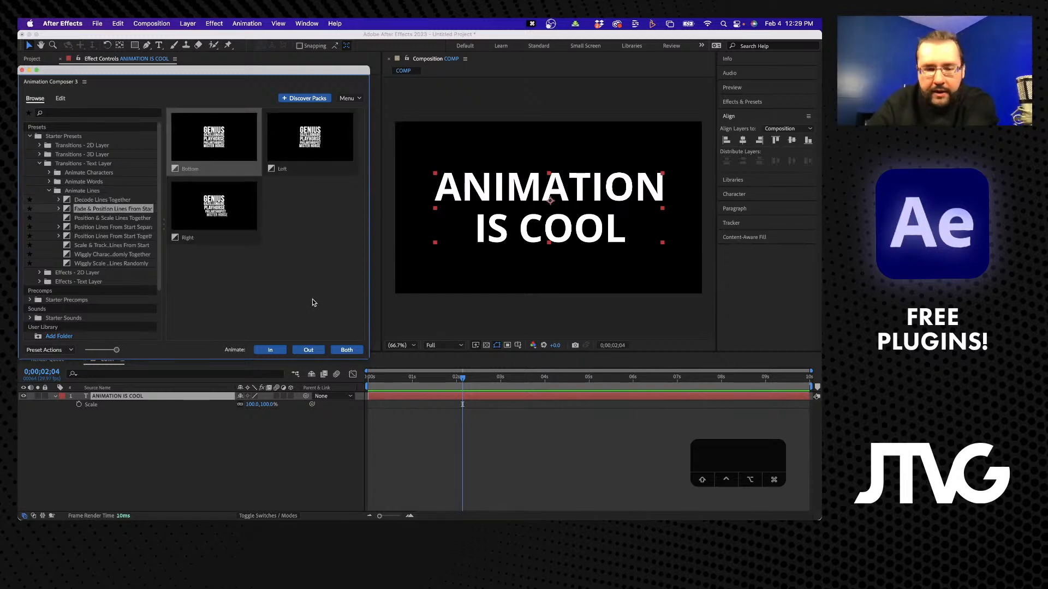
pyautogui.click(270, 350)
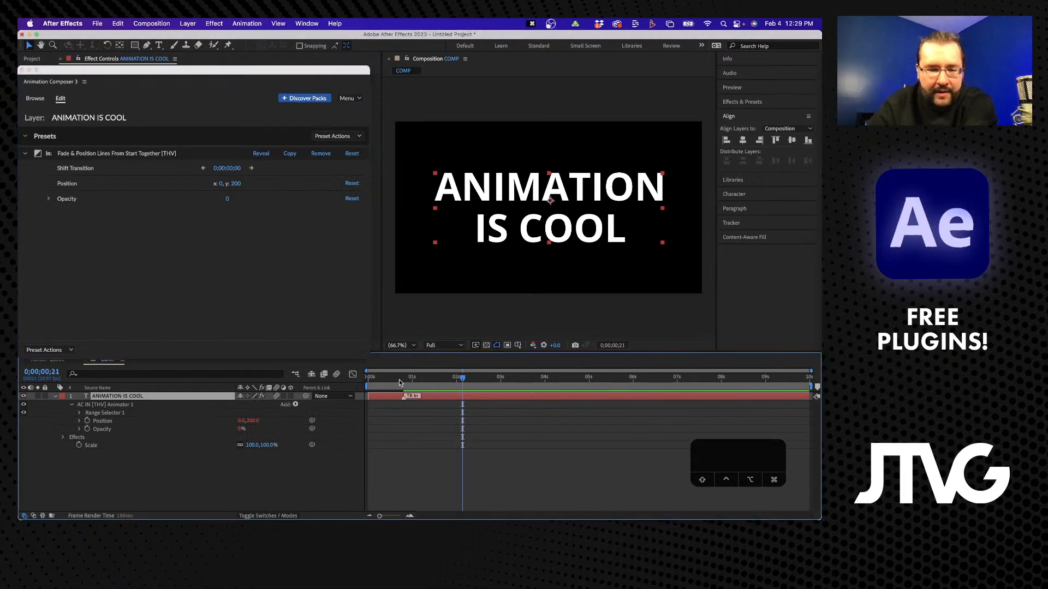
pyautogui.press('space')
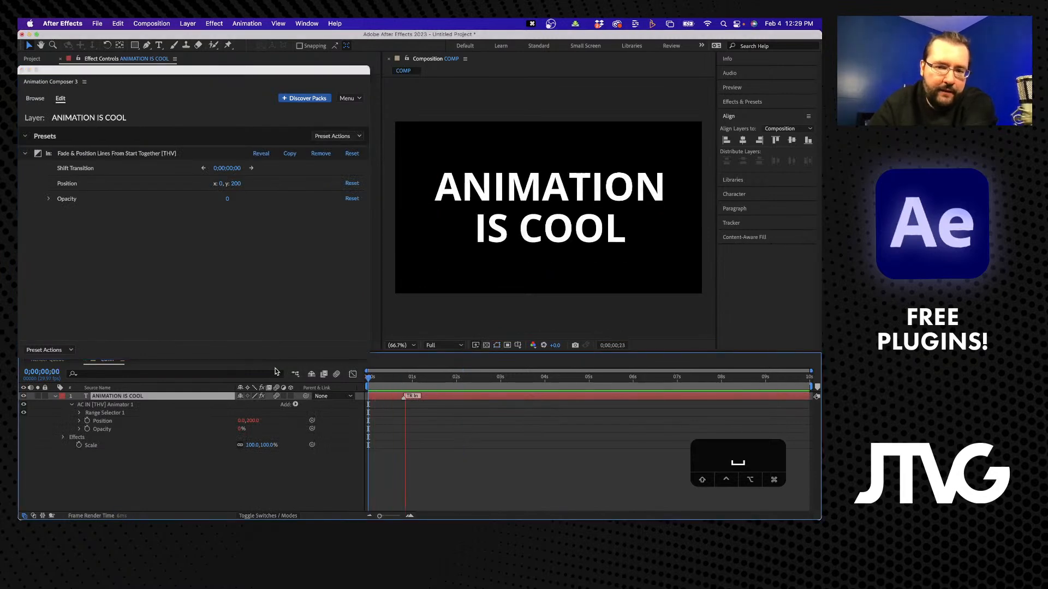
pyautogui.press('space')
pyautogui.press('super+z')
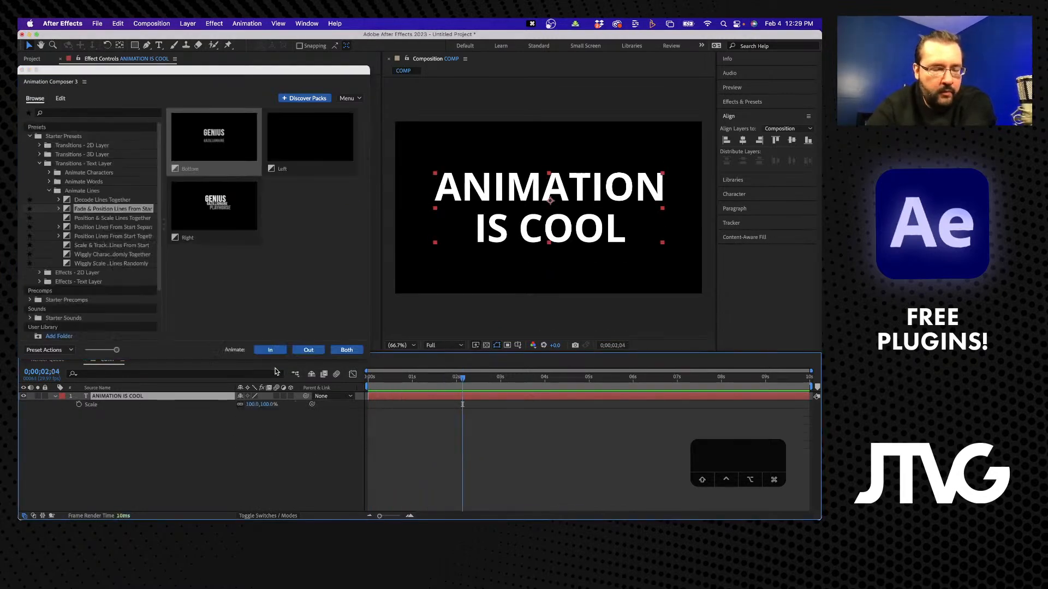
# Examine the previews of the remaining Animate Lines presets, from Position & Scale Lines Together to Wiggly Scale & Tracking Lines Randomly.
pyautogui.click(108, 218)
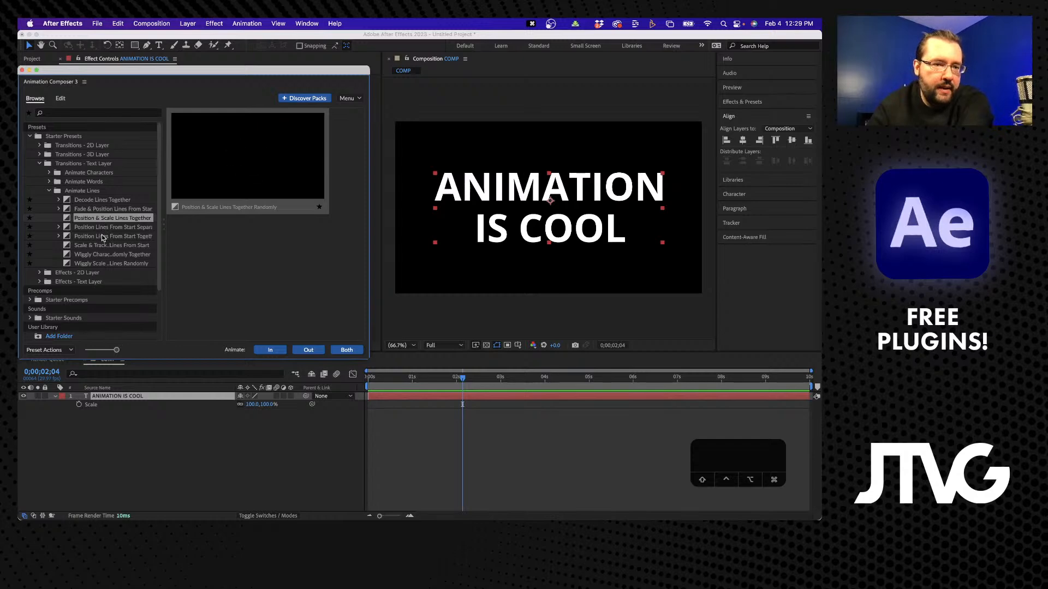
pyautogui.click(102, 236)
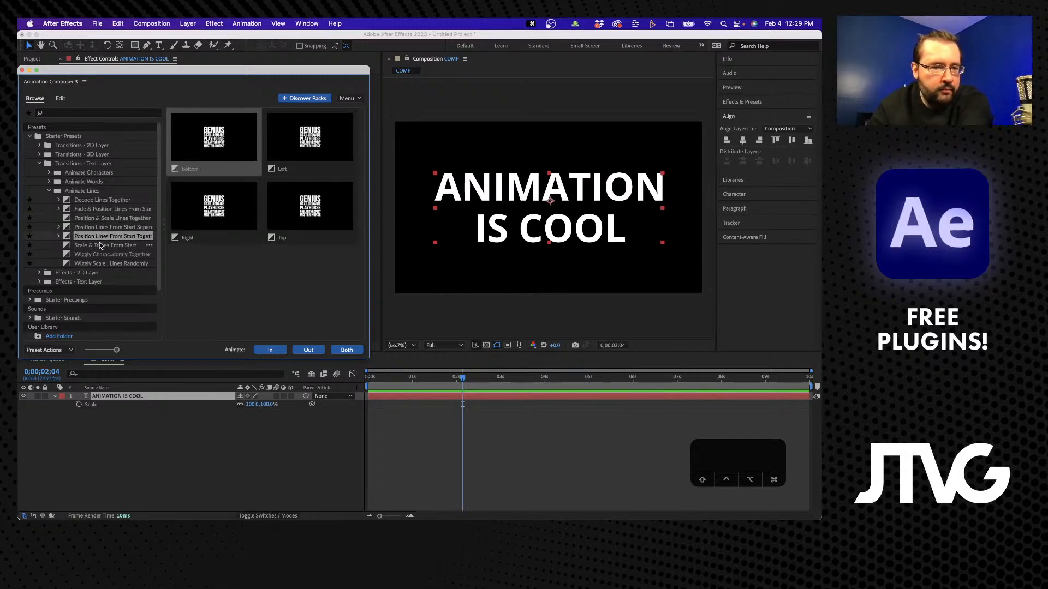
pyautogui.click(98, 245)
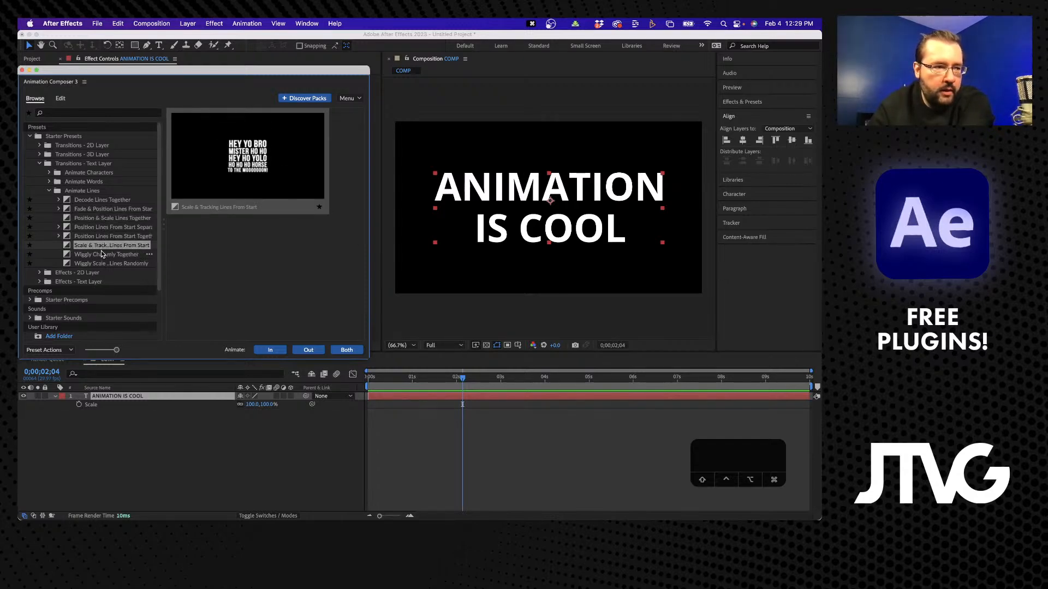
pyautogui.click(101, 264)
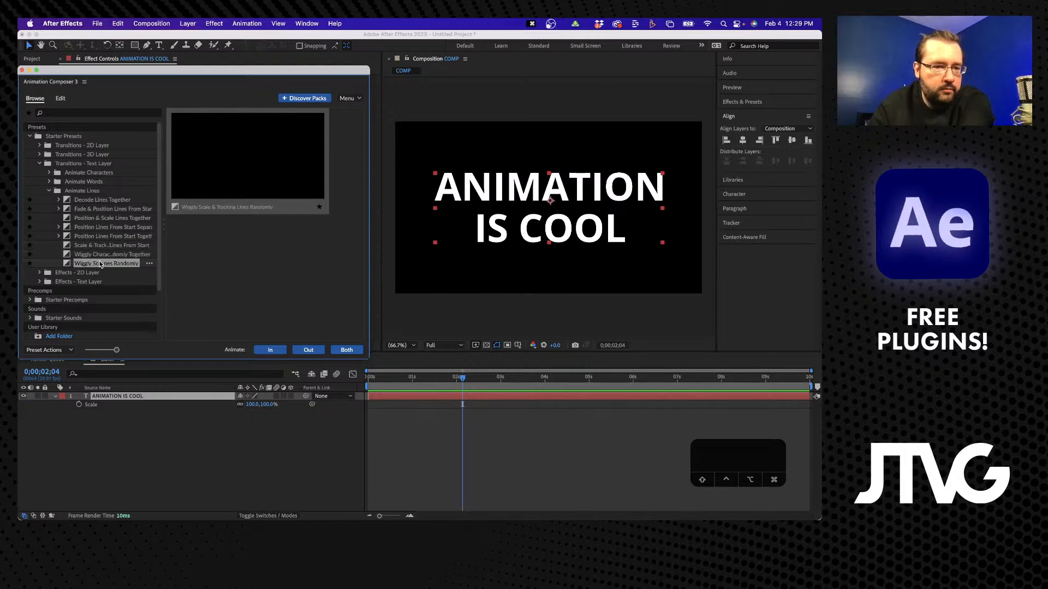
pyautogui.click(91, 201)
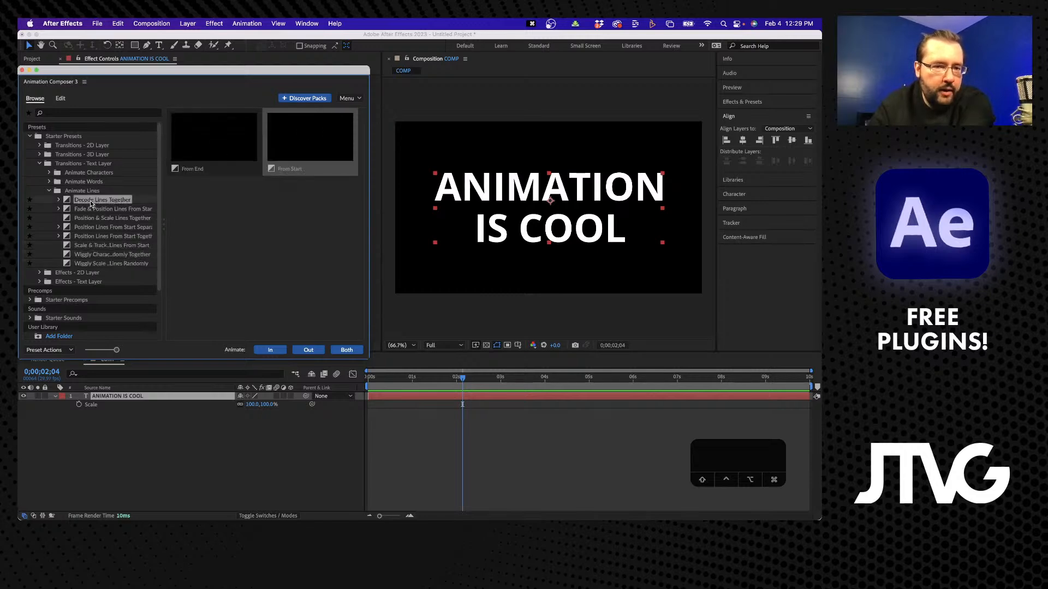
pyautogui.click(50, 190)
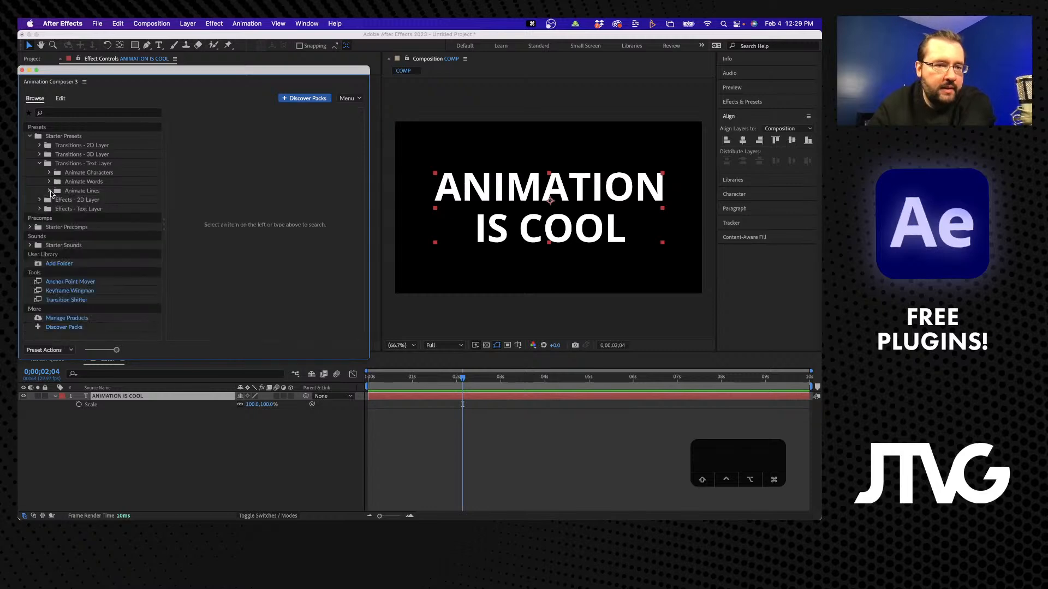
# Try the Decode Continuously Characters effect from Effects - Text Layer on the text layer, preview it, and undo it.
pyautogui.click(47, 201)
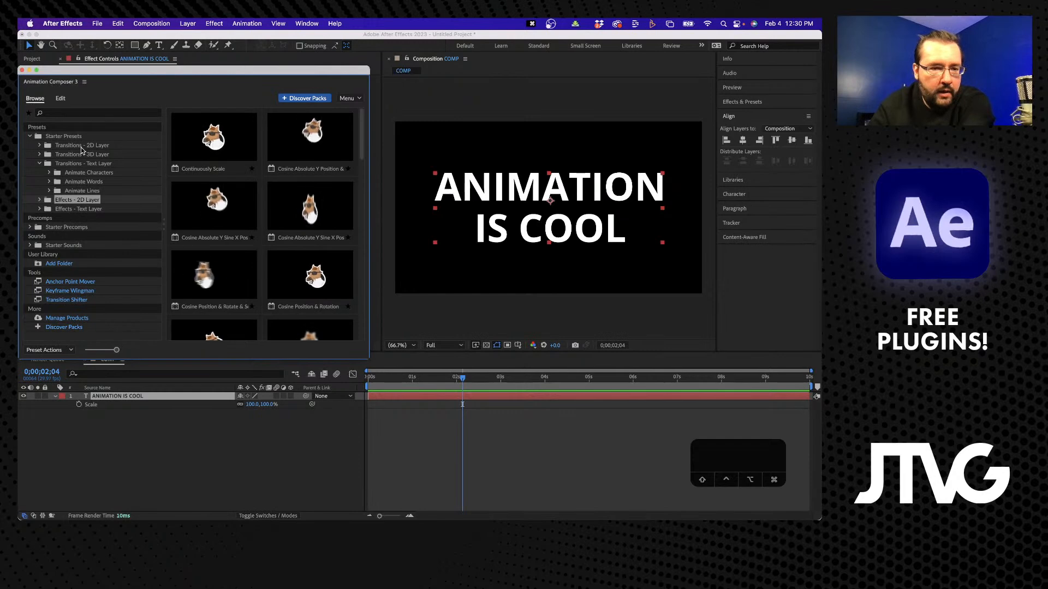
pyautogui.click(77, 209)
pyautogui.click(40, 210)
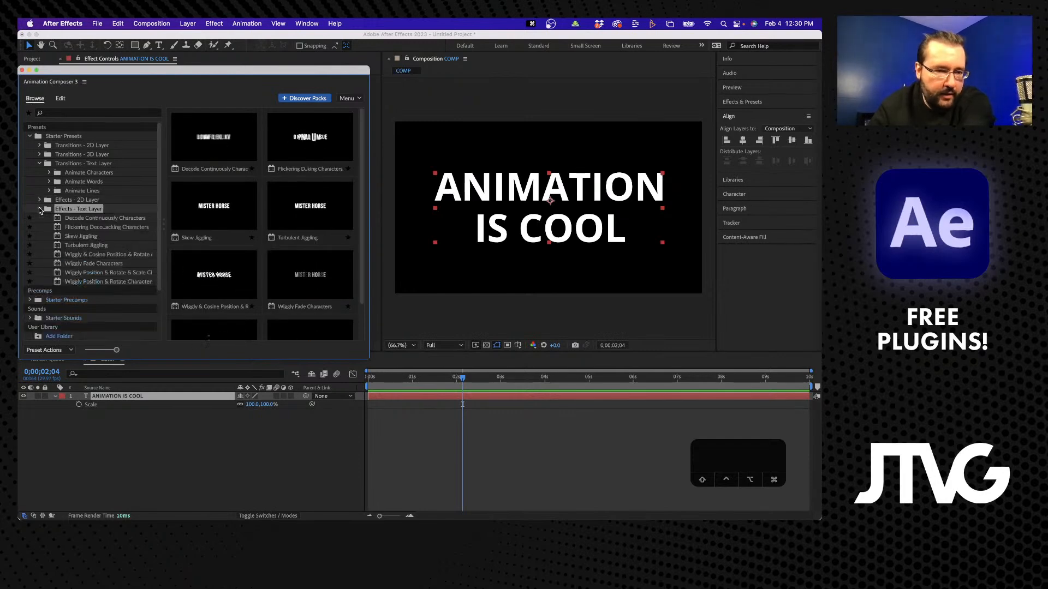
pyautogui.click(77, 217)
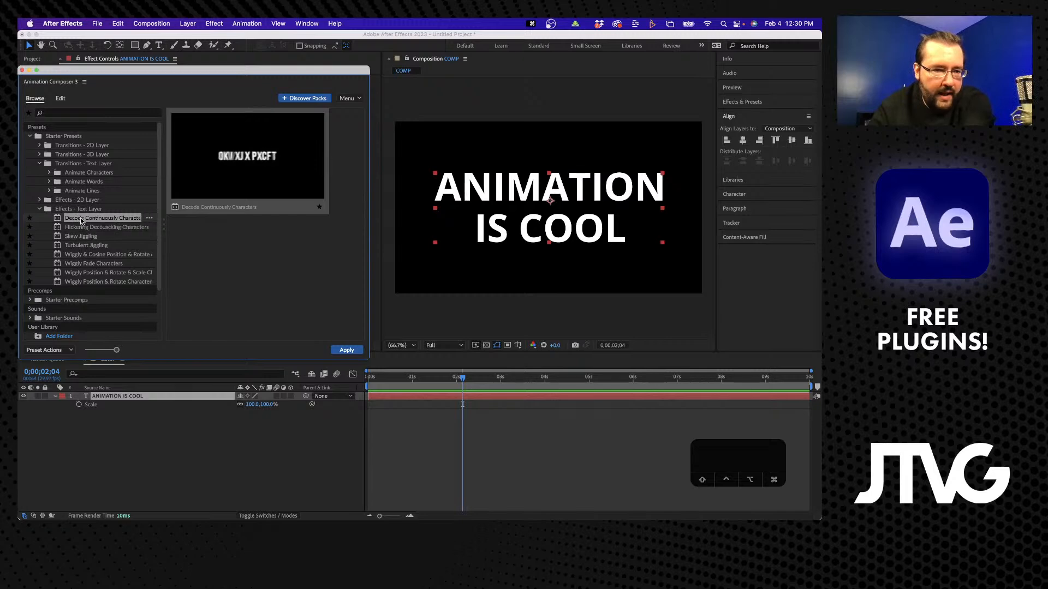
pyautogui.click(346, 350)
pyautogui.moveTo(426, 382); pyautogui.dragTo(318, 366)
pyautogui.press('space')
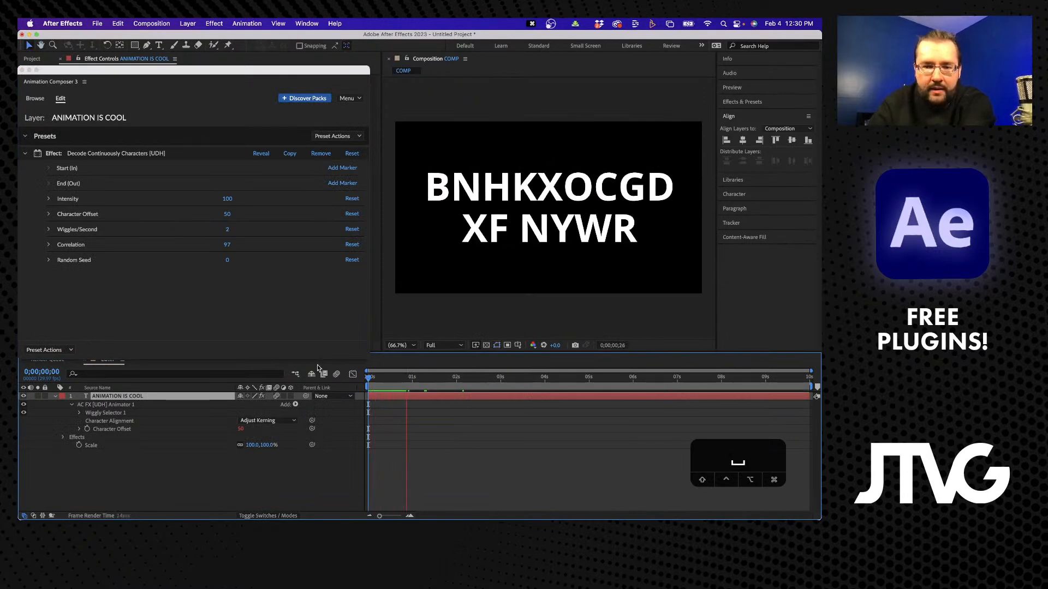
pyautogui.press('space')
pyautogui.moveTo(427, 380); pyautogui.dragTo(331, 459)
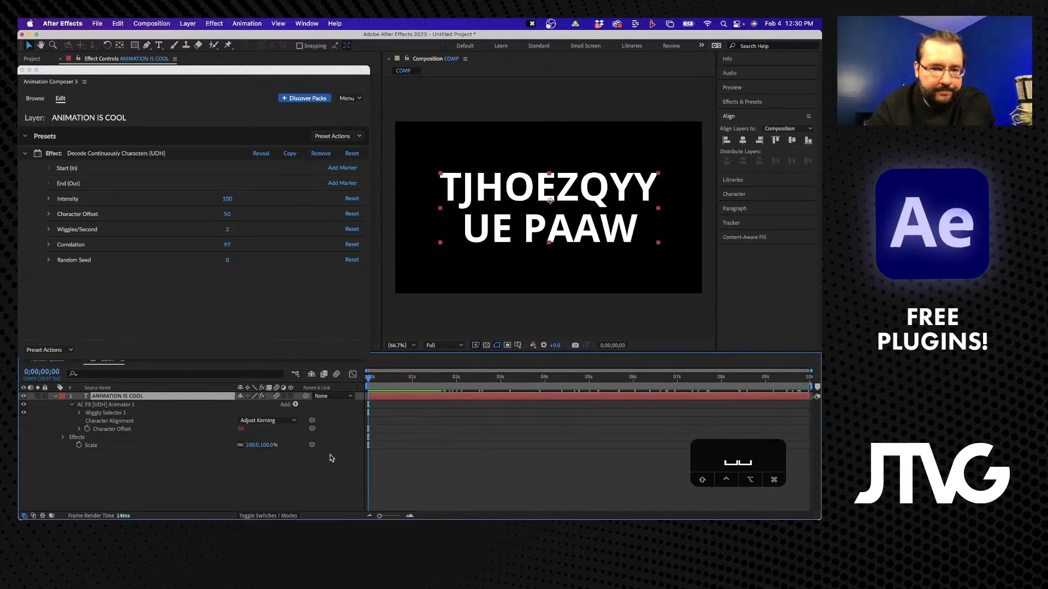
pyautogui.press('super+z')
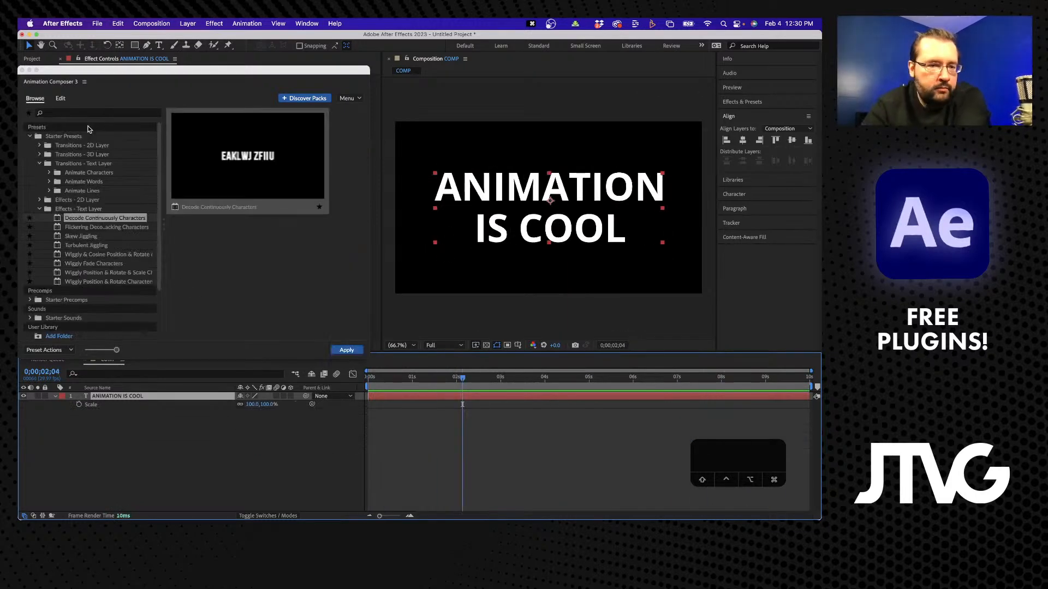
# View the Skew Jiggling, Turbulent Jiggling and Wiggly Fade Characters text effect previews, and collapse the Effects - Text Layer folder.
pyautogui.click(73, 234)
pyautogui.click(72, 235)
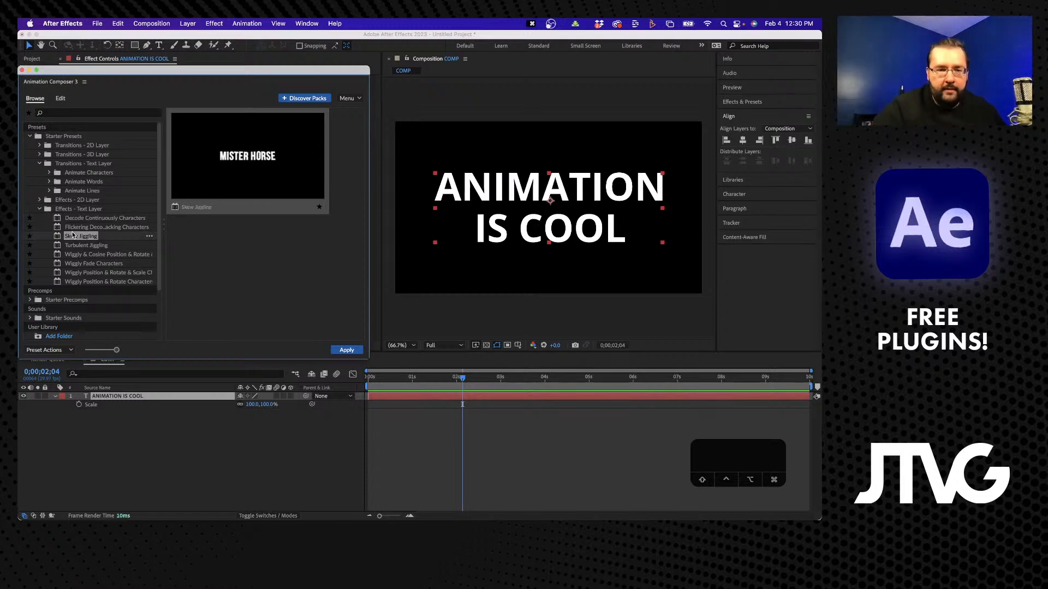
pyautogui.click(77, 247)
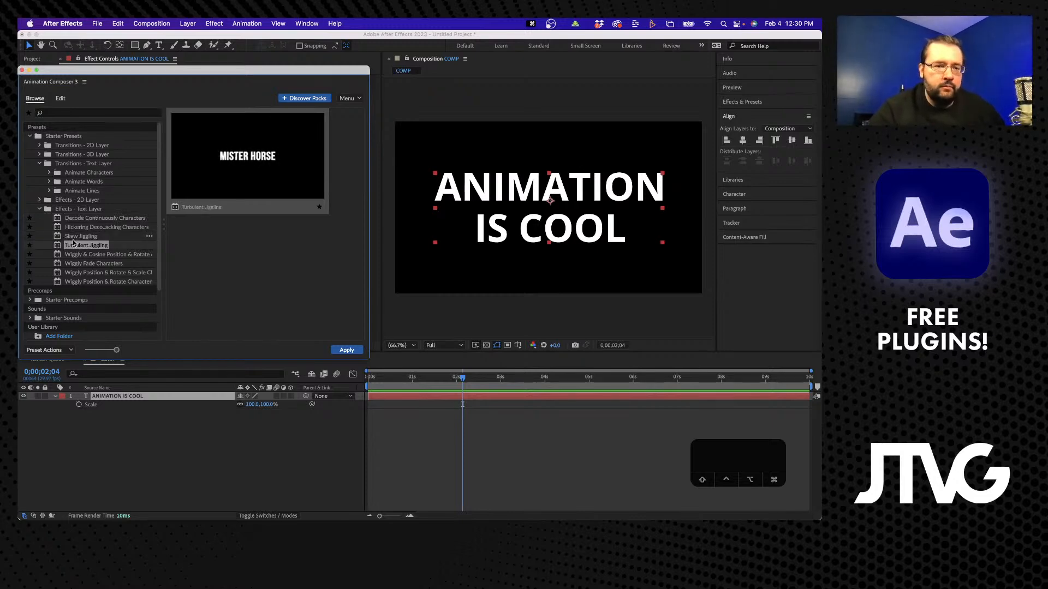
pyautogui.click(72, 265)
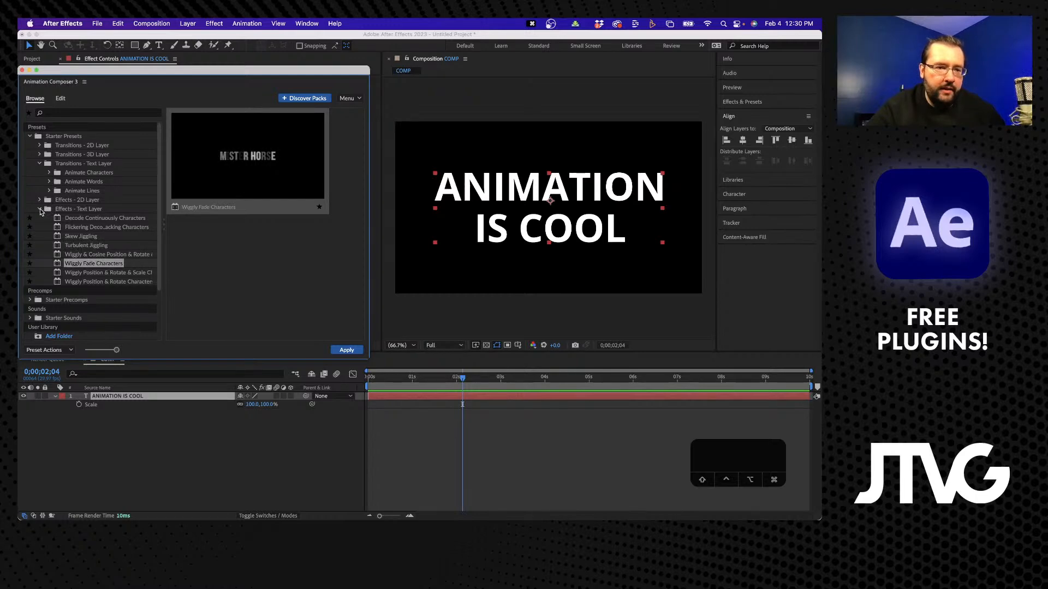
pyautogui.click(40, 210)
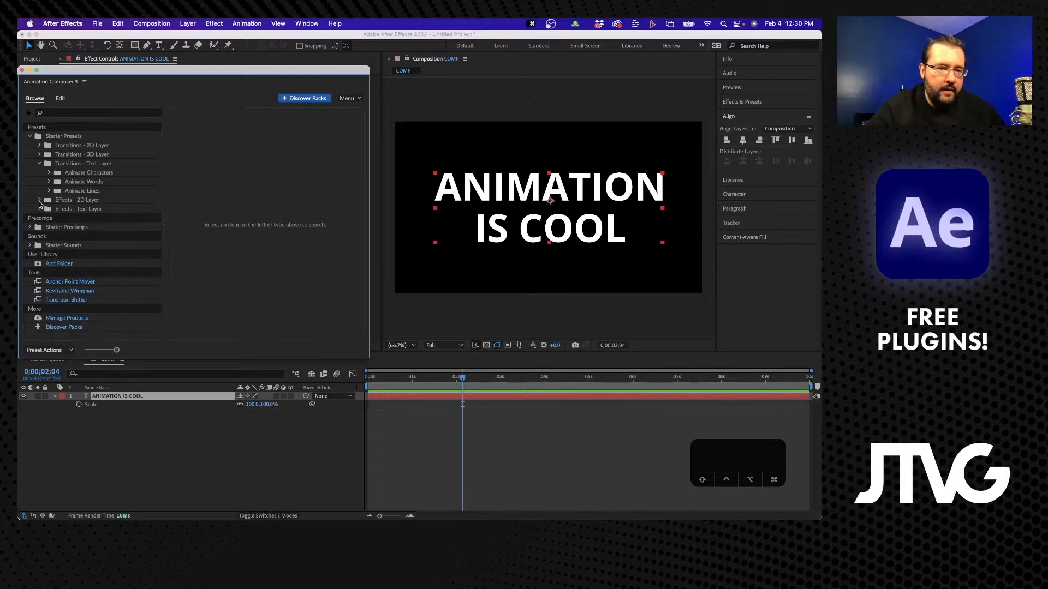
# Expand the Effects - 2D Layer presets and delete the ANIMATION IS COOL text layer from the composition.
pyautogui.click(39, 200)
pyautogui.click(63, 200)
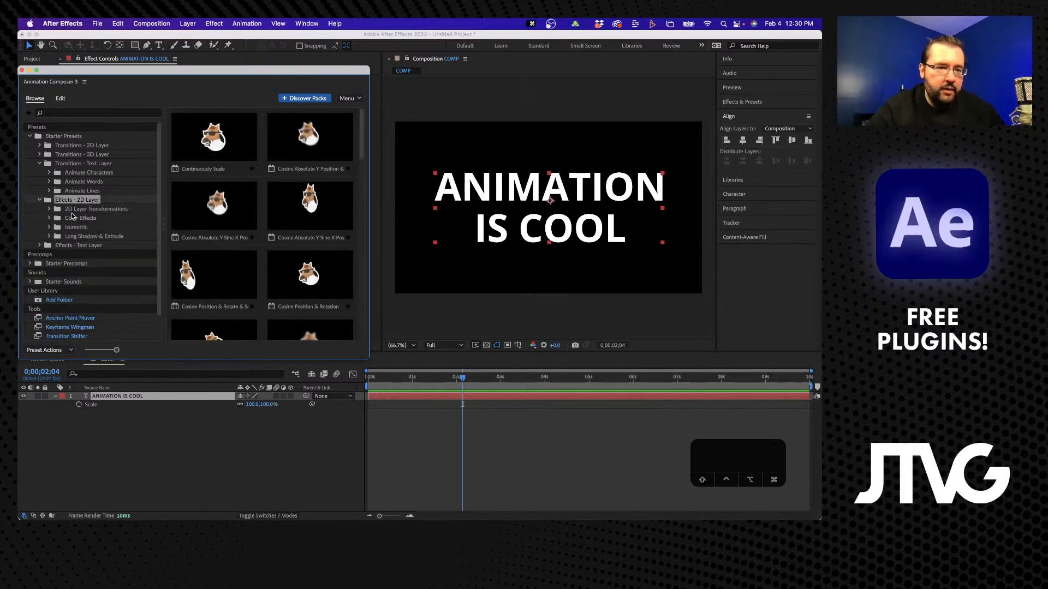
pyautogui.click(115, 396)
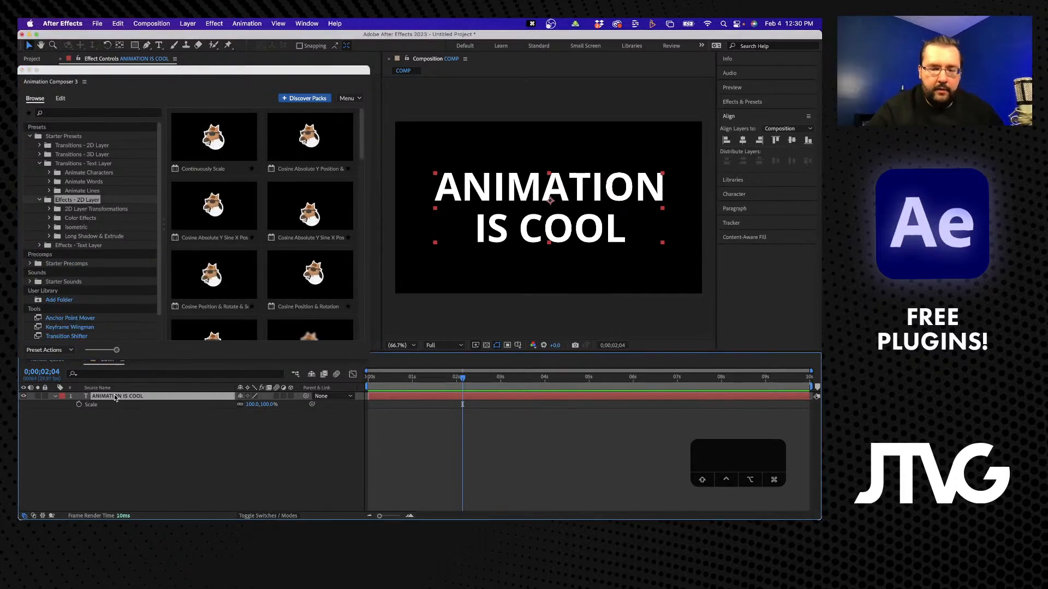
pyautogui.press('BackSpace')
# Add JTVG LOGO - WHITE.png to the composition and set its scale to 30%, keeping the Animation Composer window clear of the preview.
pyautogui.moveTo(102, 70); pyautogui.dragTo(344, 79)
pyautogui.click(33, 62)
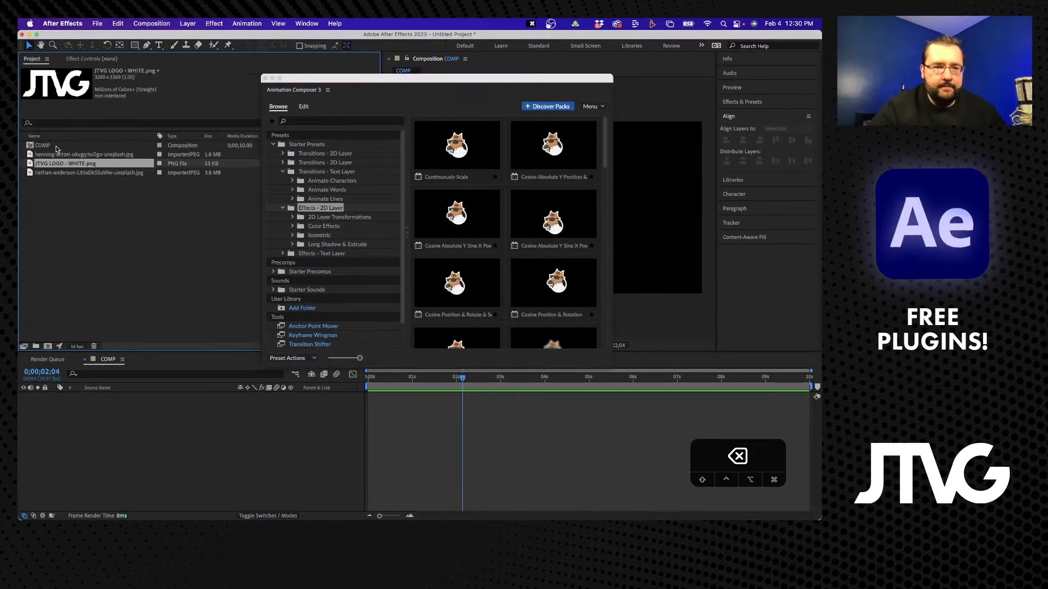
pyautogui.moveTo(82, 300); pyautogui.dragTo(132, 451)
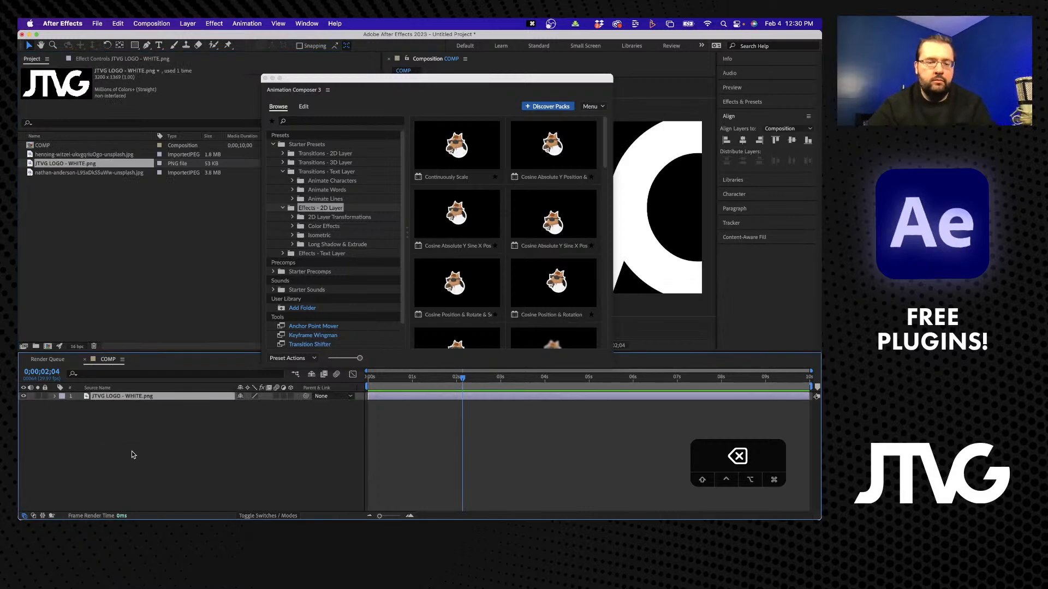
pyautogui.write('s30')
pyautogui.press('Return')
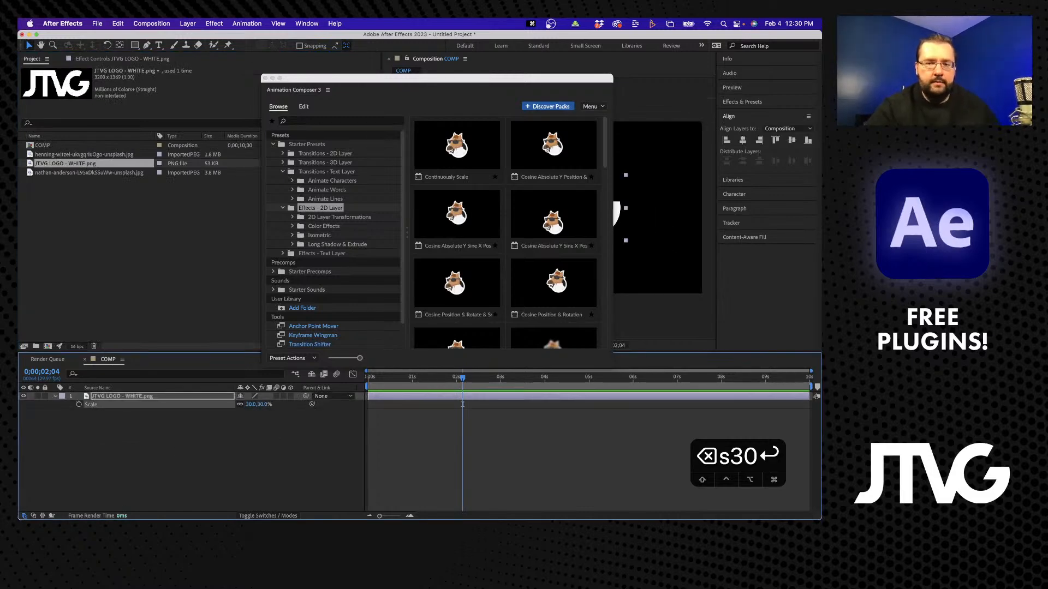
pyautogui.moveTo(404, 82); pyautogui.dragTo(178, 90)
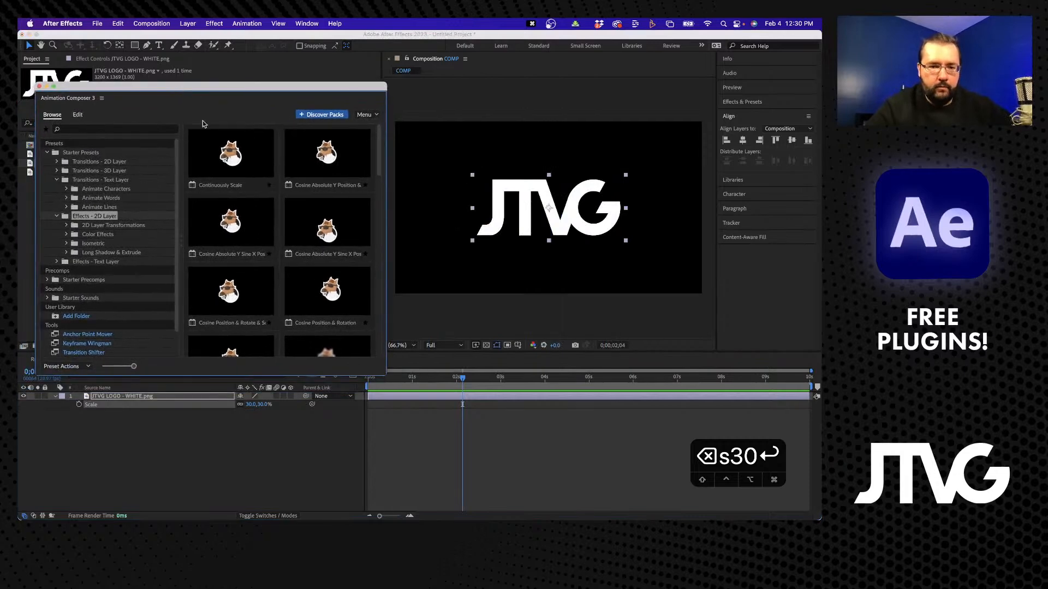
# Try the Cosine Absolute Y Sine X Position & Rotation effect on the logo layer, preview it, and undo it.
pyautogui.click(226, 222)
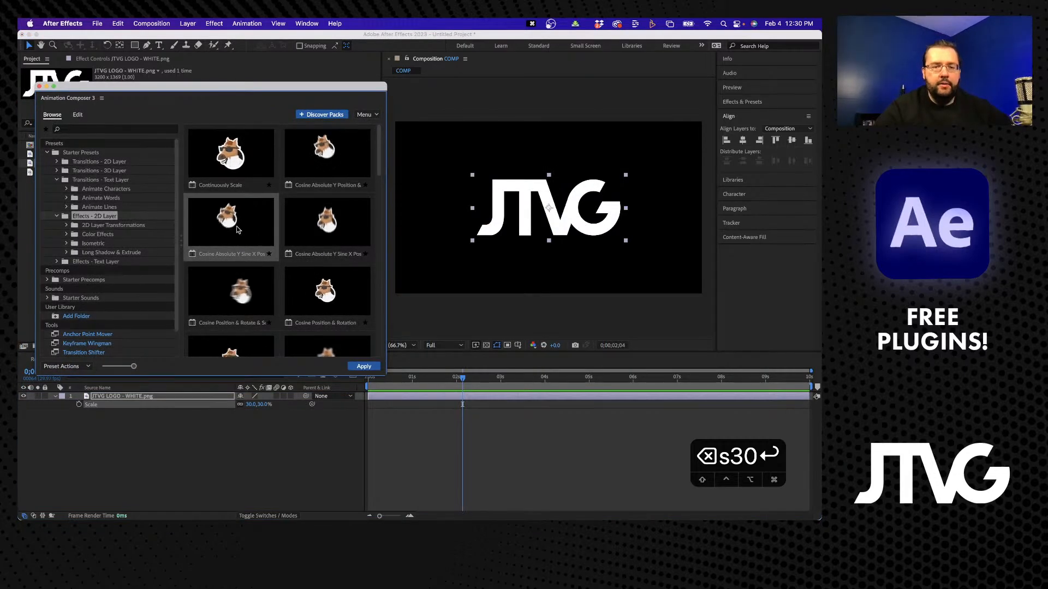
pyautogui.click(363, 366)
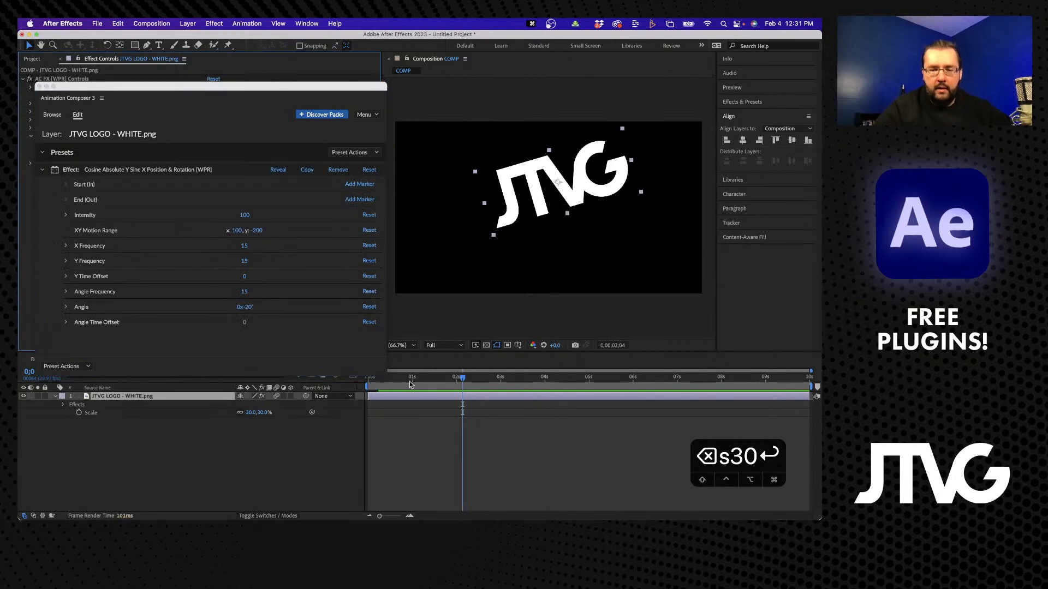
pyautogui.press('space')
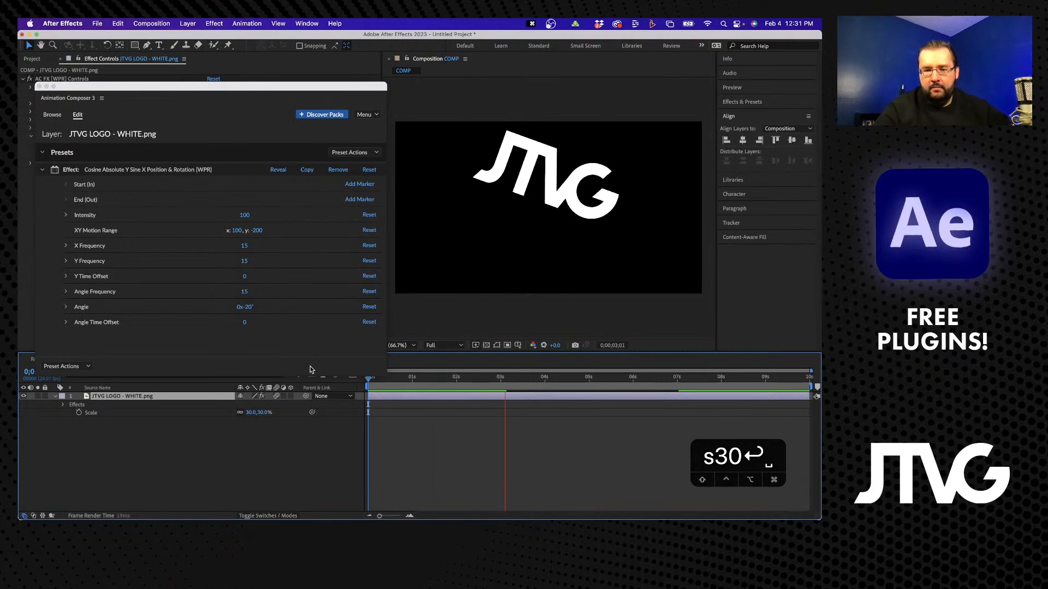
pyautogui.press('space')
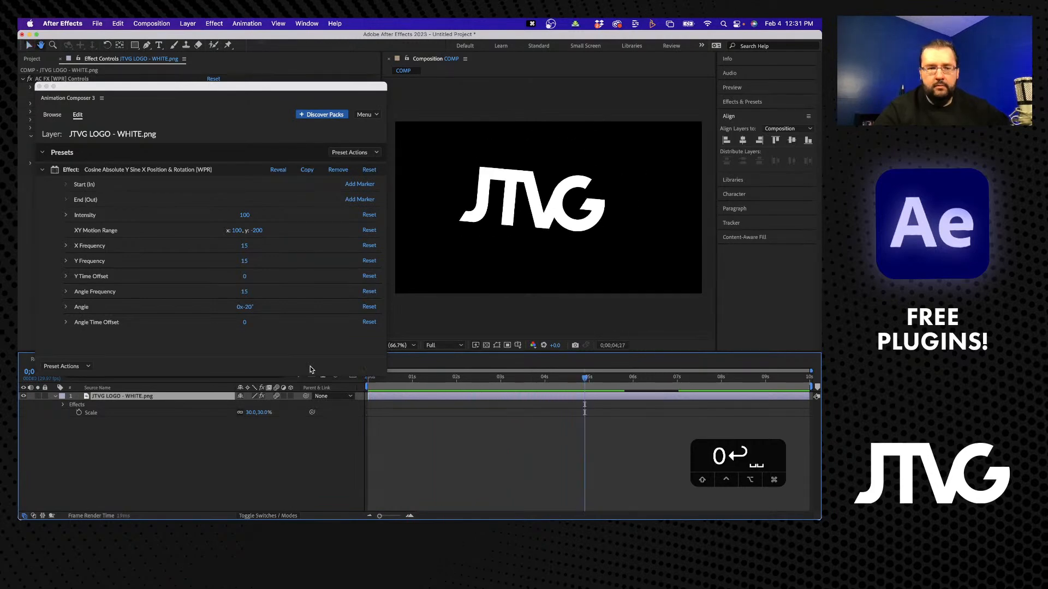
pyautogui.press('super+z')
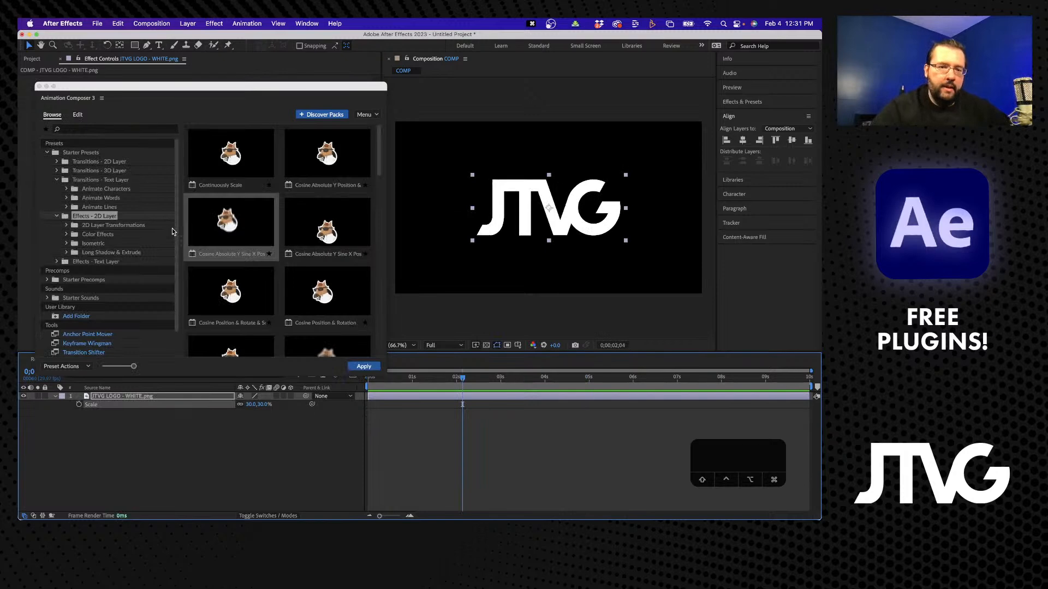
# Apply the Long Shadow preset from Effects - 2D Layer to the logo layer and preview it.
pyautogui.scroll(-3, 322, 257)
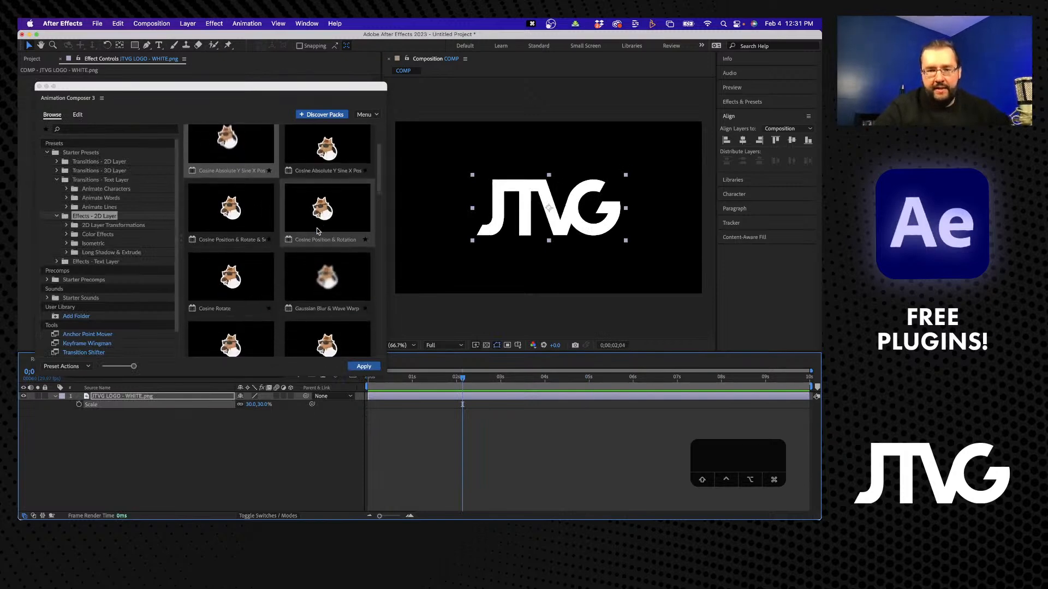
pyautogui.scroll(-3, 248, 278)
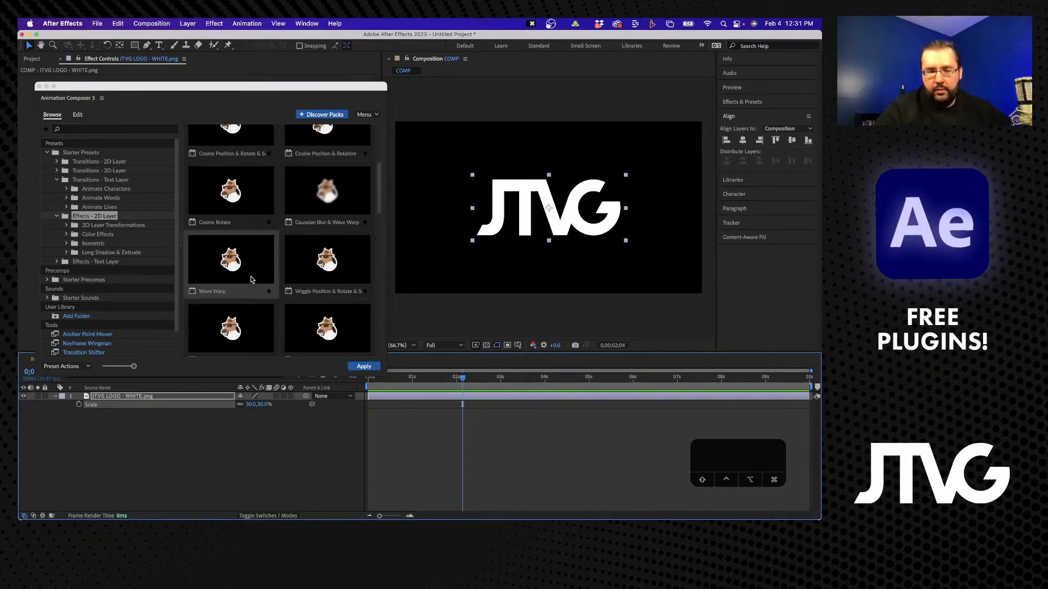
pyautogui.scroll(-4, 231, 267)
pyautogui.scroll(-9, 226, 308)
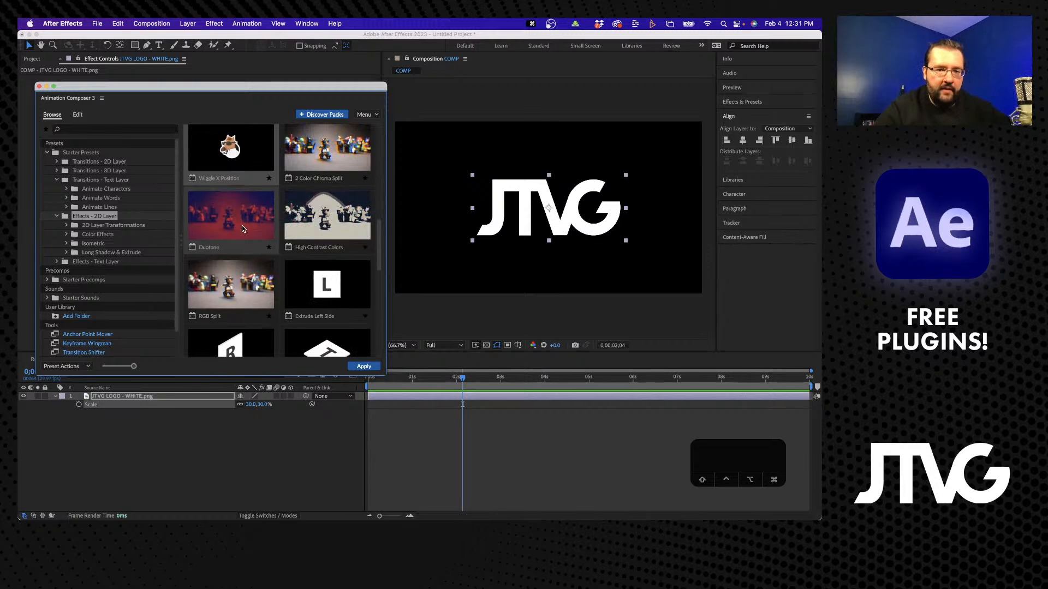
pyautogui.scroll(-6, 242, 228)
pyautogui.scroll(-5, 243, 228)
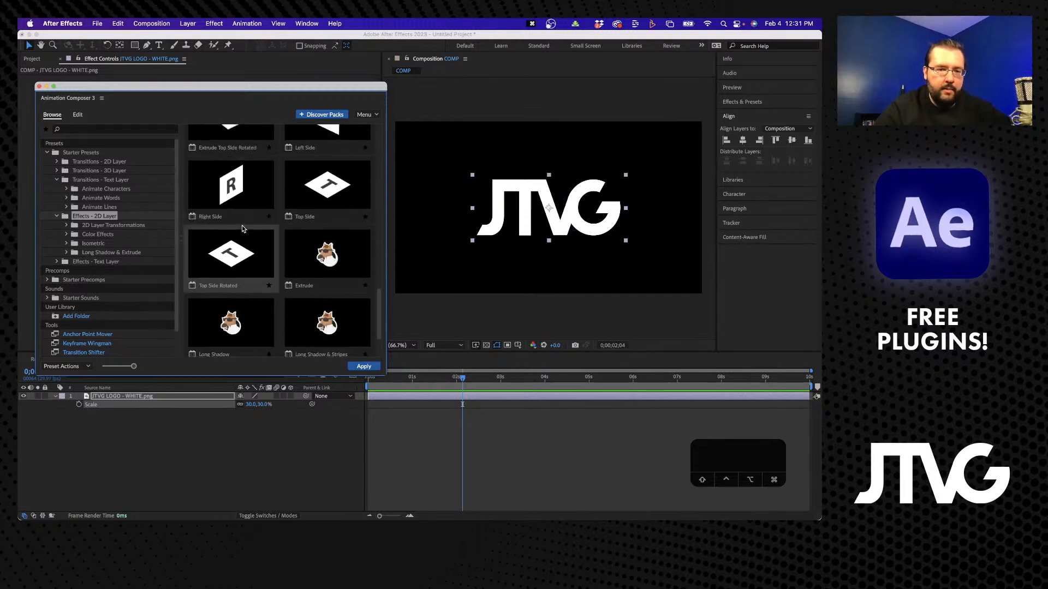
pyautogui.scroll(-1, 243, 228)
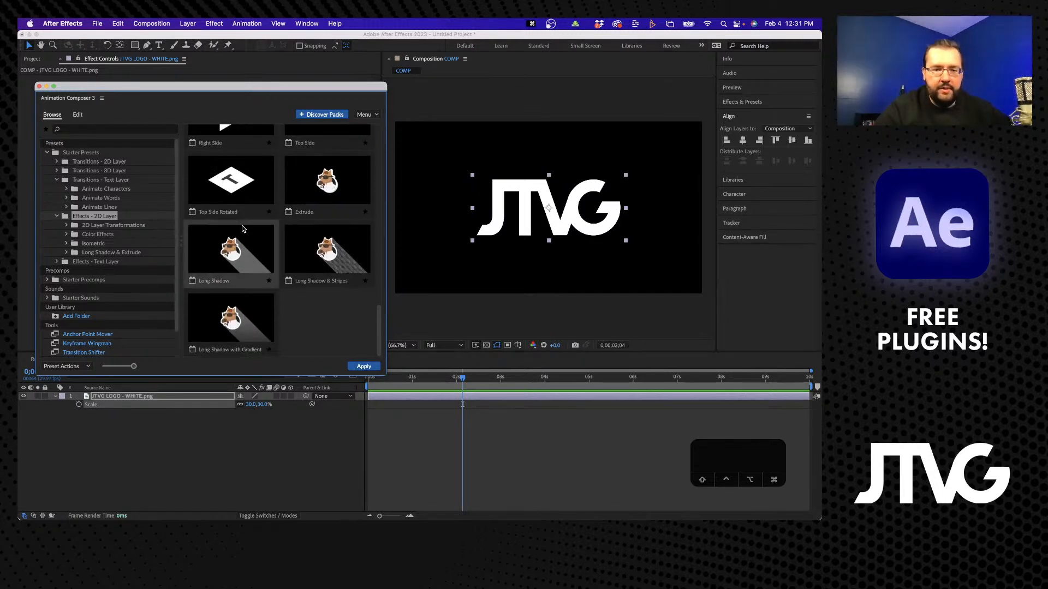
pyautogui.click(223, 268)
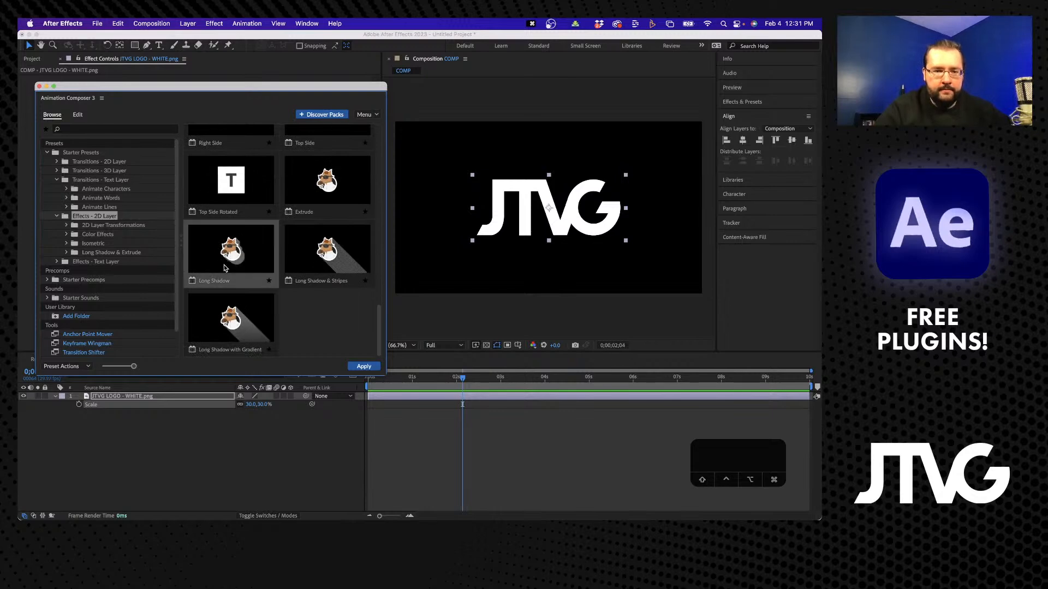
pyautogui.click(363, 367)
pyautogui.moveTo(433, 379); pyautogui.dragTo(298, 362)
pyautogui.press('space')
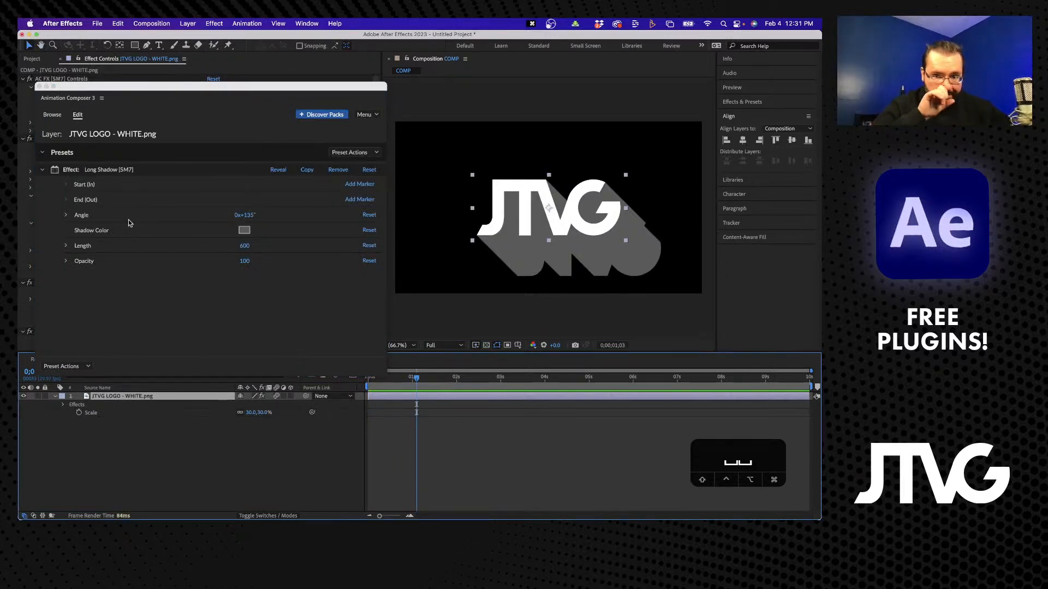
# Add a Start (In) marker at 0;00;01;00 and an End (Out) marker at 0;00;06;00 to the Long Shadow effect, and preview the shadow growing in.
pyautogui.moveTo(414, 381); pyautogui.dragTo(412, 382)
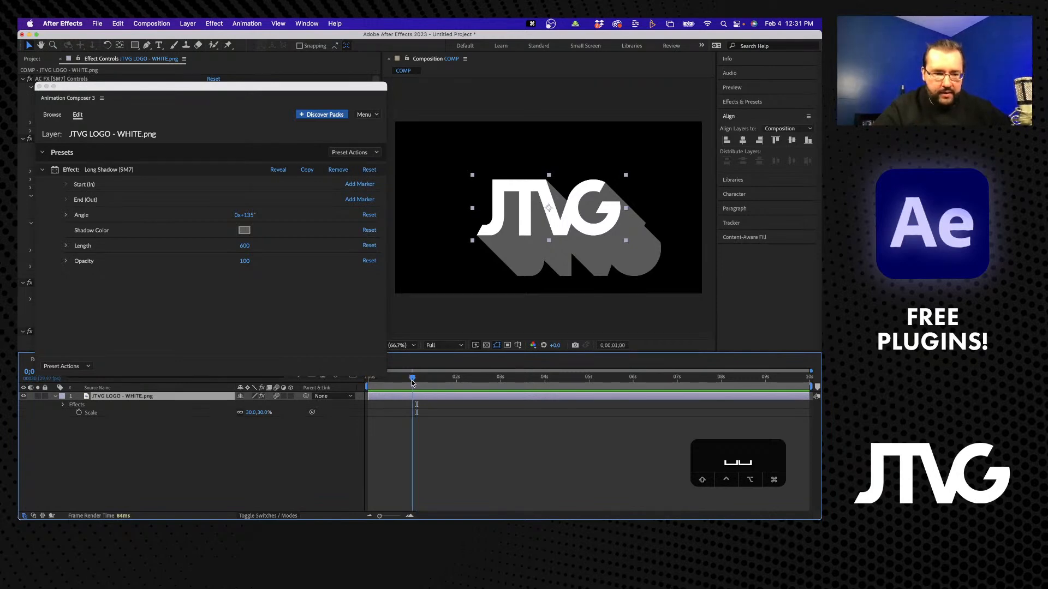
pyautogui.moveTo(316, 91); pyautogui.dragTo(318, 57)
pyautogui.click(356, 154)
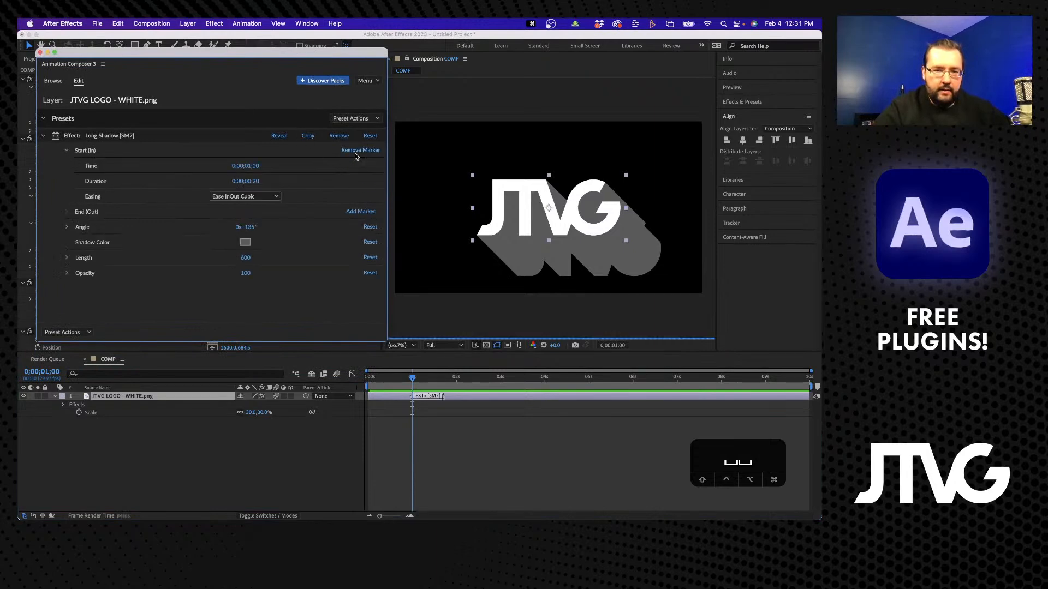
pyautogui.moveTo(429, 381); pyautogui.dragTo(633, 391)
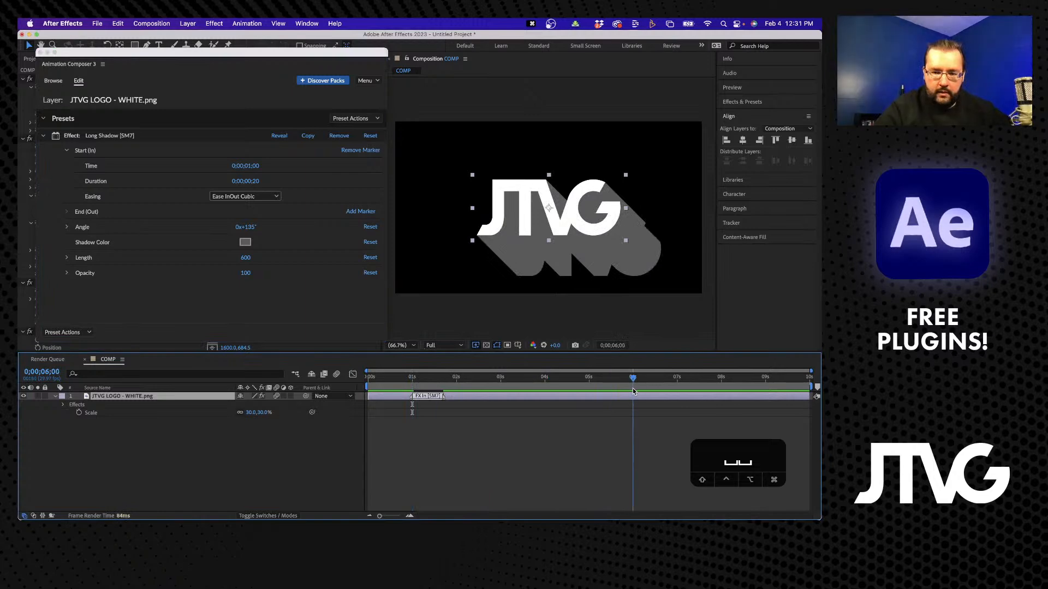
pyautogui.click(355, 214)
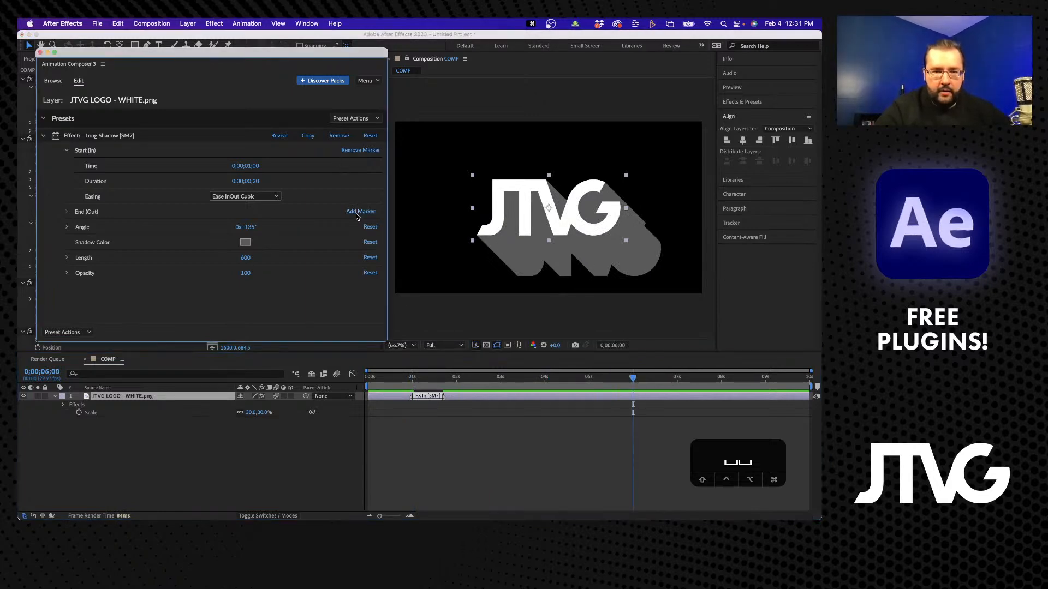
pyautogui.click(540, 379)
pyautogui.moveTo(528, 380); pyautogui.dragTo(400, 388)
pyautogui.press('space')
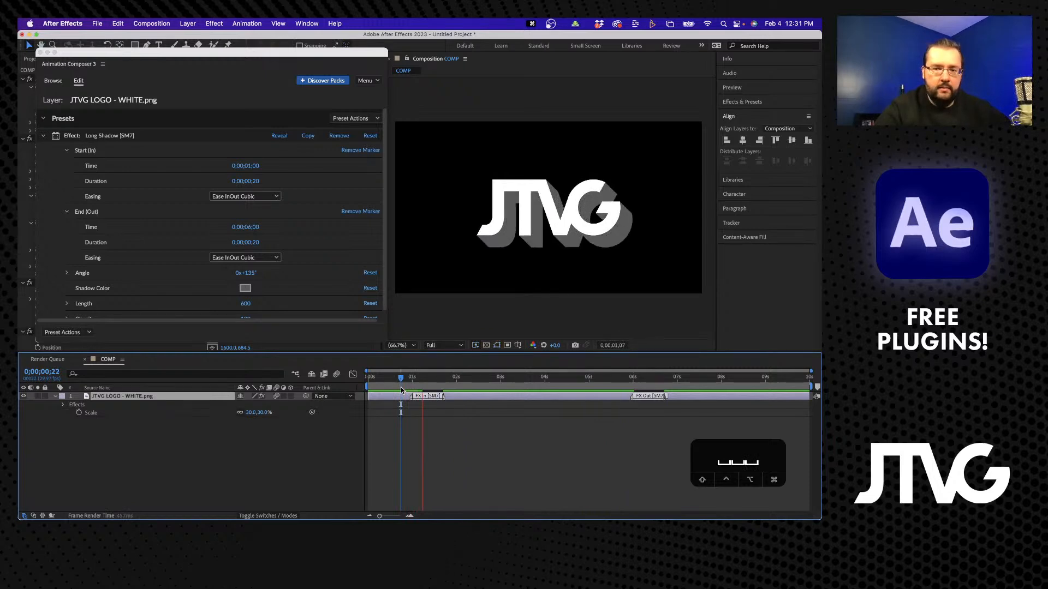
pyautogui.press('space')
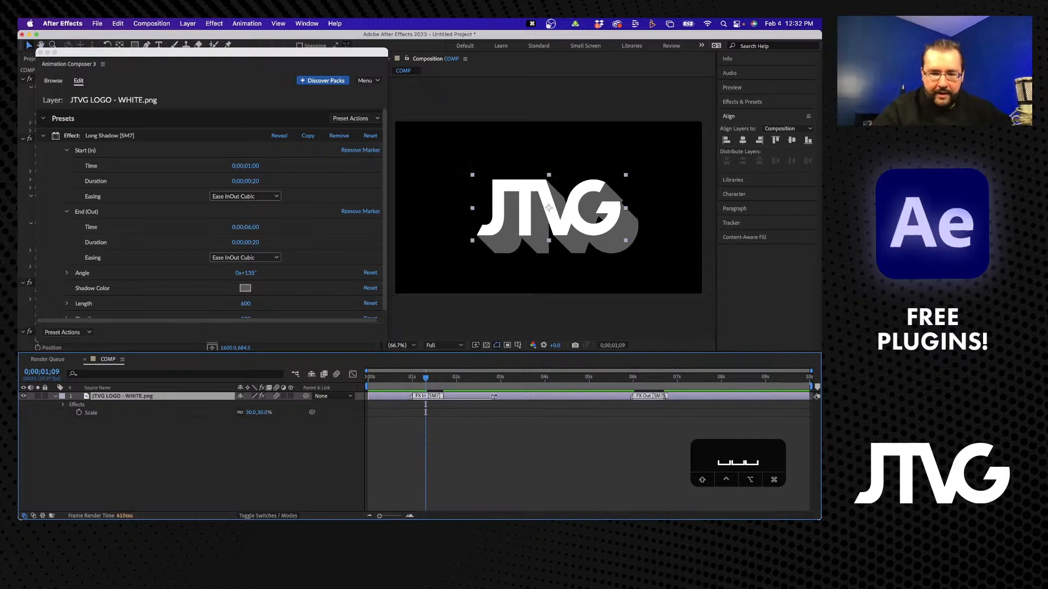
# Try a Long Shadow start duration of 0;00;03;04, settle on 0;00;00;14, and preview the shadow's entrance.
pyautogui.moveTo(544, 396); pyautogui.dragTo(551, 396)
pyautogui.moveTo(474, 378)
pyautogui.mouseDown()
pyautogui.moveTo(569, 379)
pyautogui.moveTo(400, 379)
pyautogui.moveTo(546, 385)
pyautogui.moveTo(512, 384)
pyautogui.mouseUp()
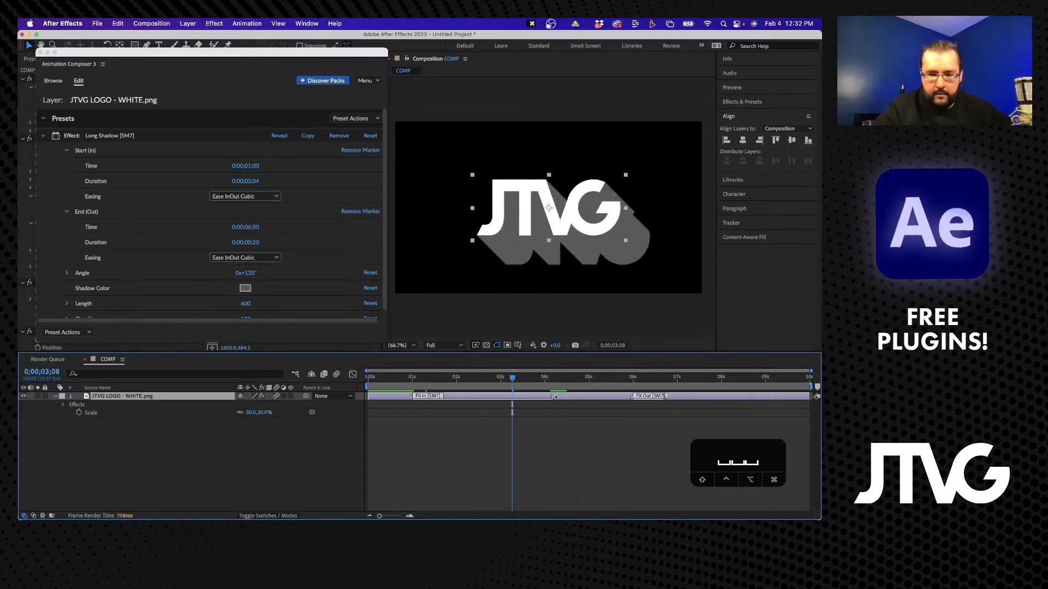
pyautogui.moveTo(446, 398); pyautogui.dragTo(438, 397)
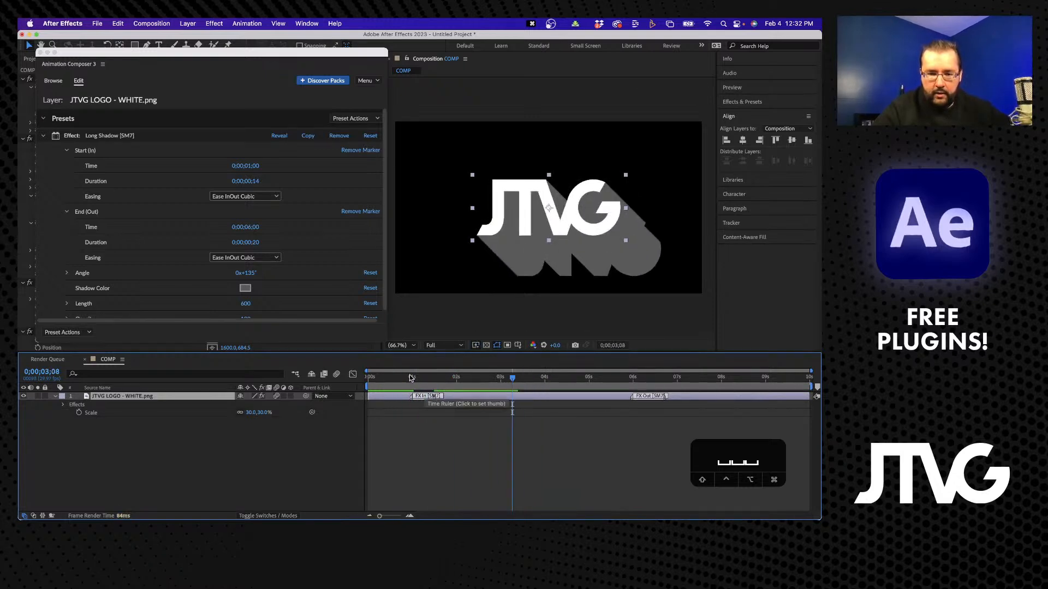
pyautogui.click(410, 377)
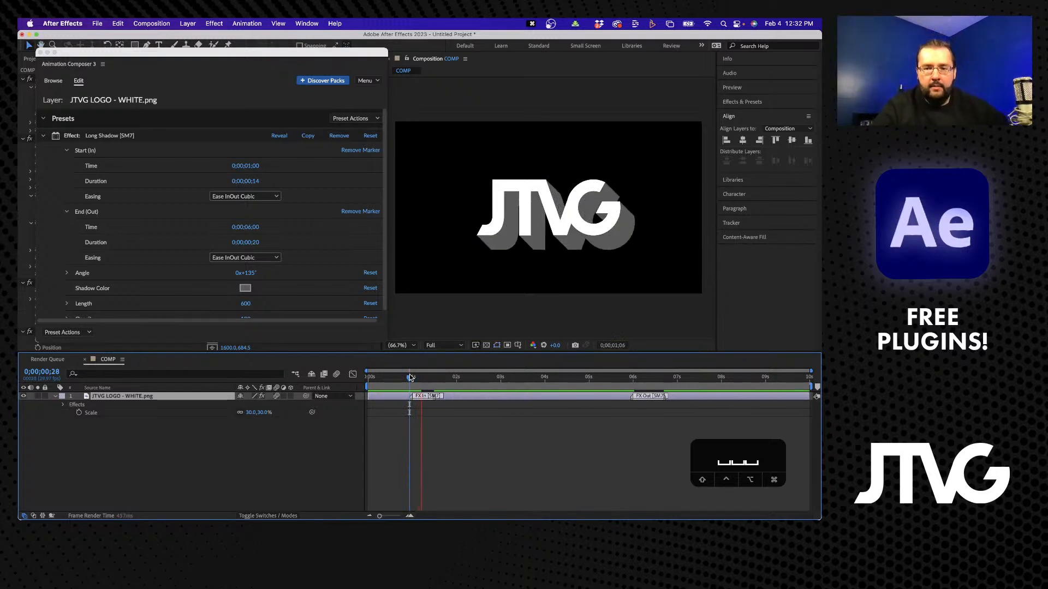
pyautogui.press('space')
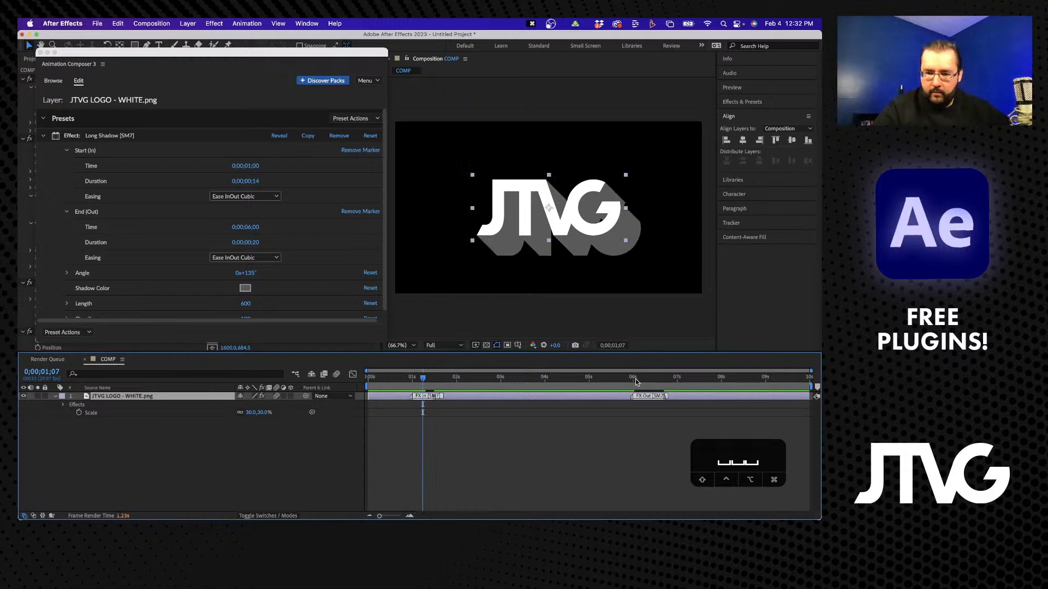
# Shorten the Long Shadow's End (Out) duration to 0;00;00;09 and preview the shadow's exit.
pyautogui.click(634, 378)
pyautogui.press('space')
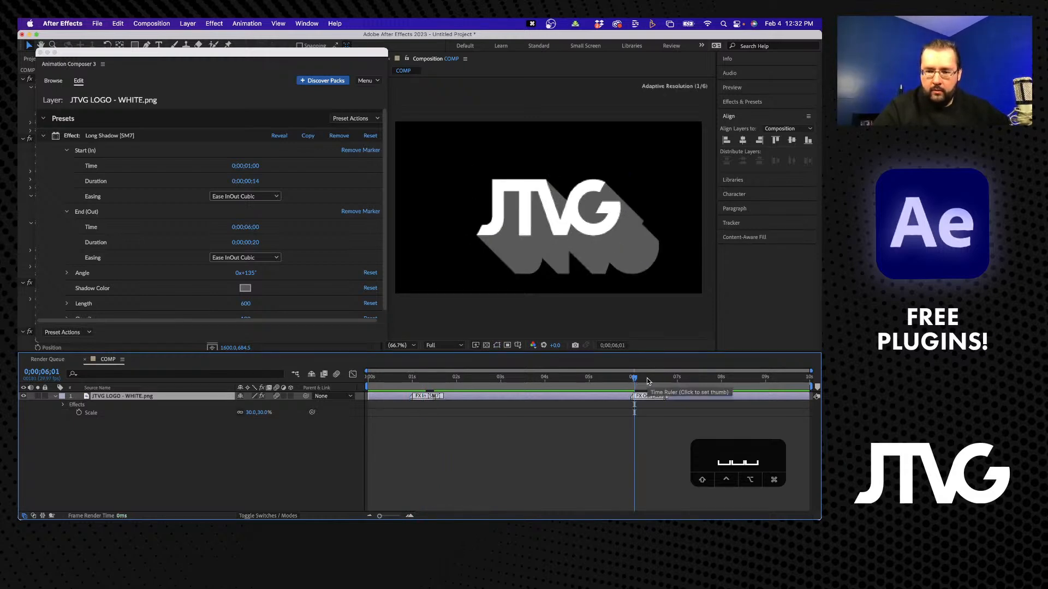
pyautogui.moveTo(647, 382)
pyautogui.mouseDown()
pyautogui.moveTo(662, 381)
pyautogui.moveTo(642, 381)
pyautogui.moveTo(647, 397)
pyautogui.mouseUp()
pyautogui.click(627, 378)
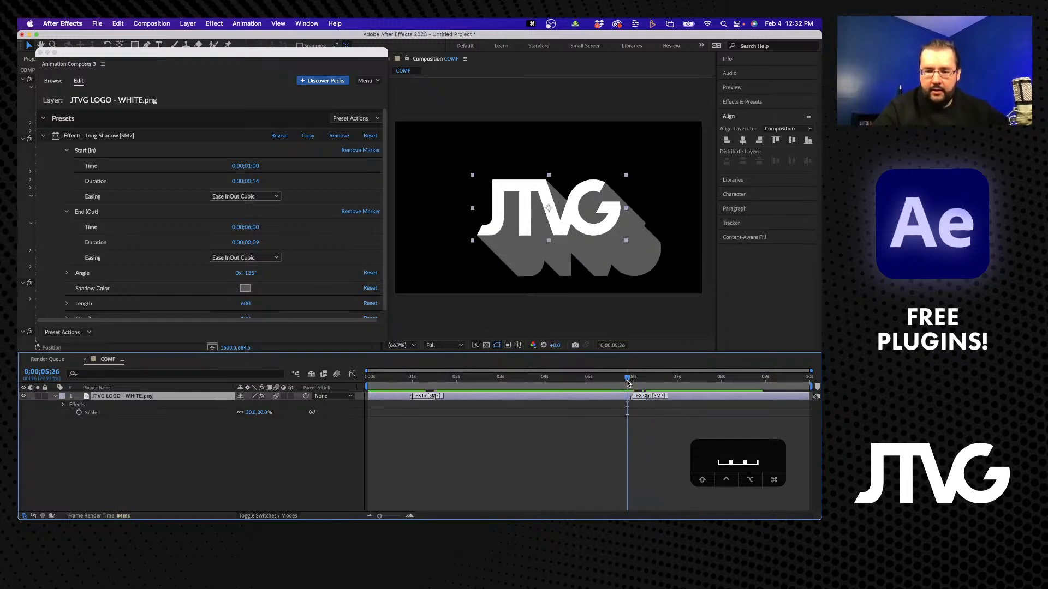
pyautogui.press('space')
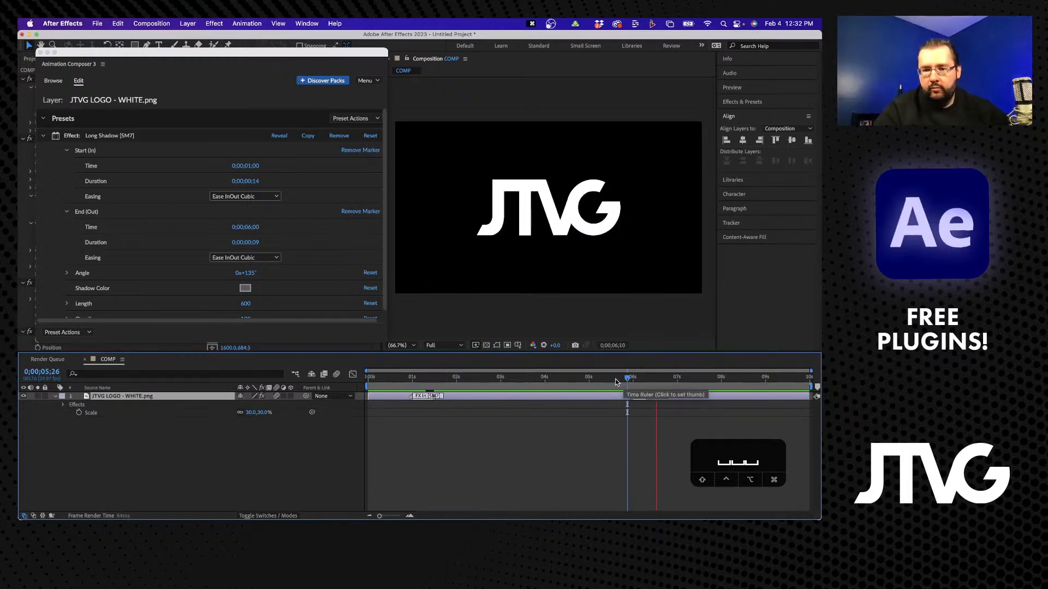
pyautogui.press('space')
# Change the Long Shadow's shadow color to blue while viewing the frame at 0;00;03;09.
pyautogui.click(513, 378)
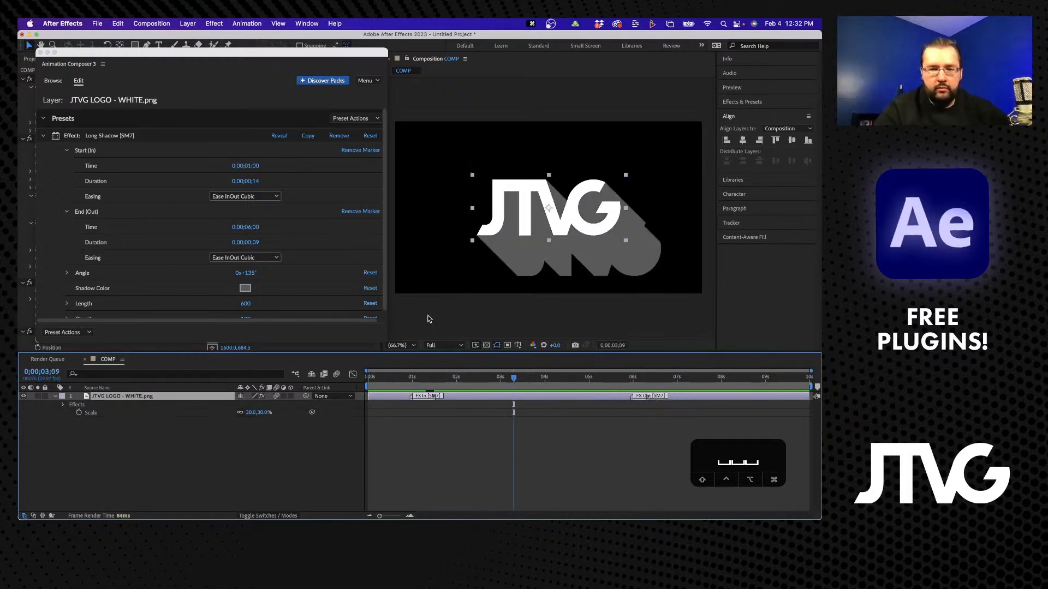
pyautogui.click(244, 288)
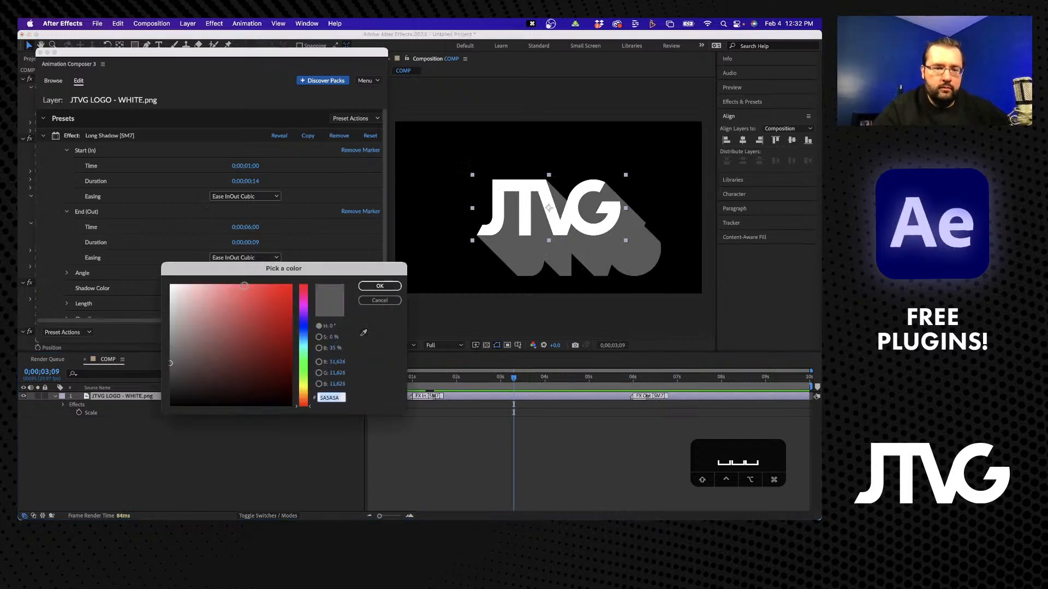
pyautogui.moveTo(248, 308)
pyautogui.mouseDown()
pyautogui.moveTo(182, 365)
pyautogui.moveTo(170, 335)
pyautogui.mouseUp()
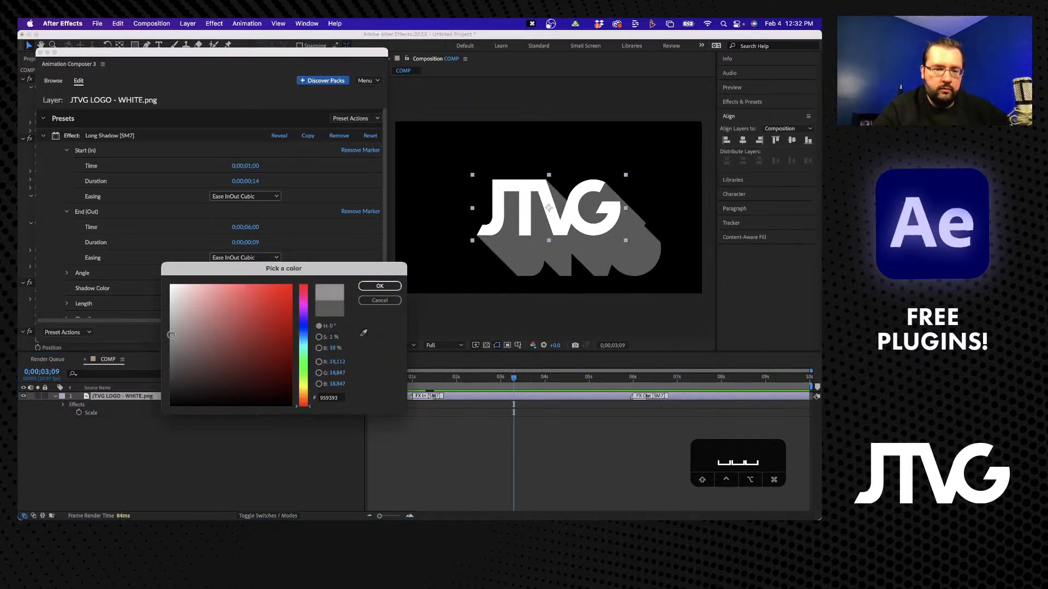
pyautogui.click(304, 336)
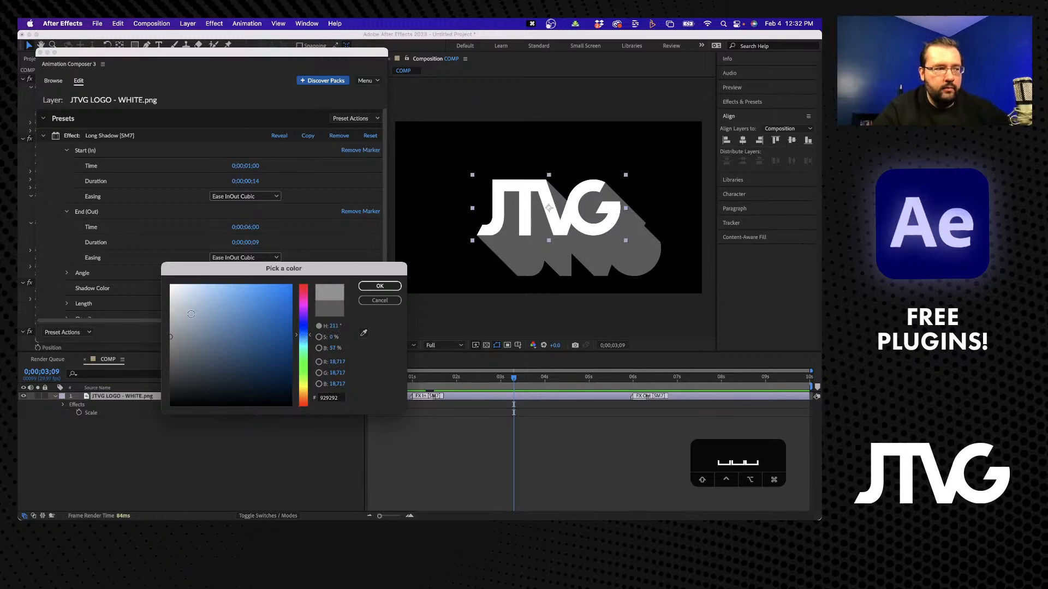
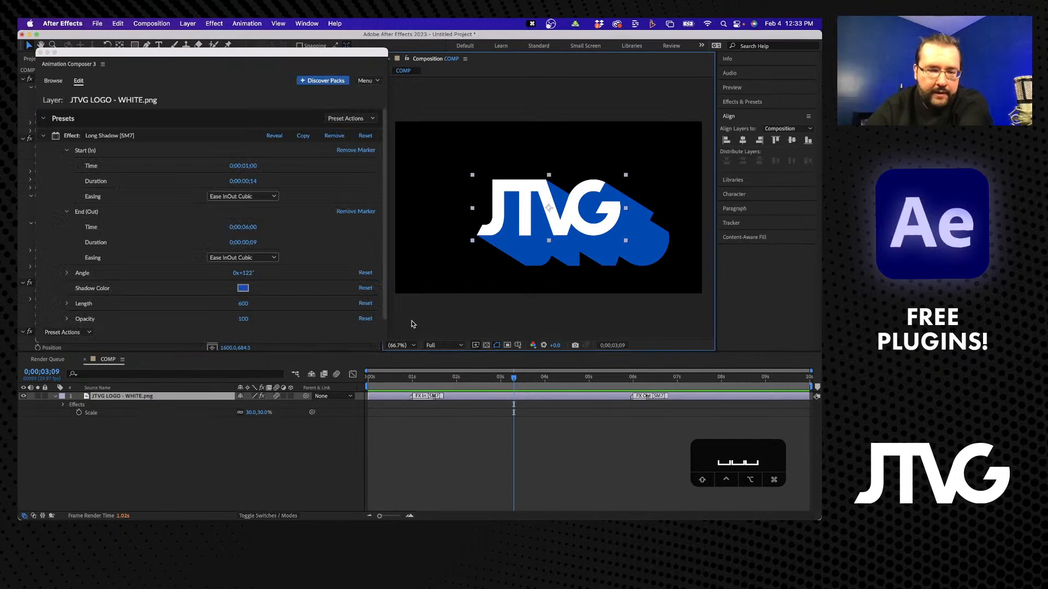
# Deselect the logo layer, close the Animation Composer window, and display the project's items.
pyautogui.click(233, 461)
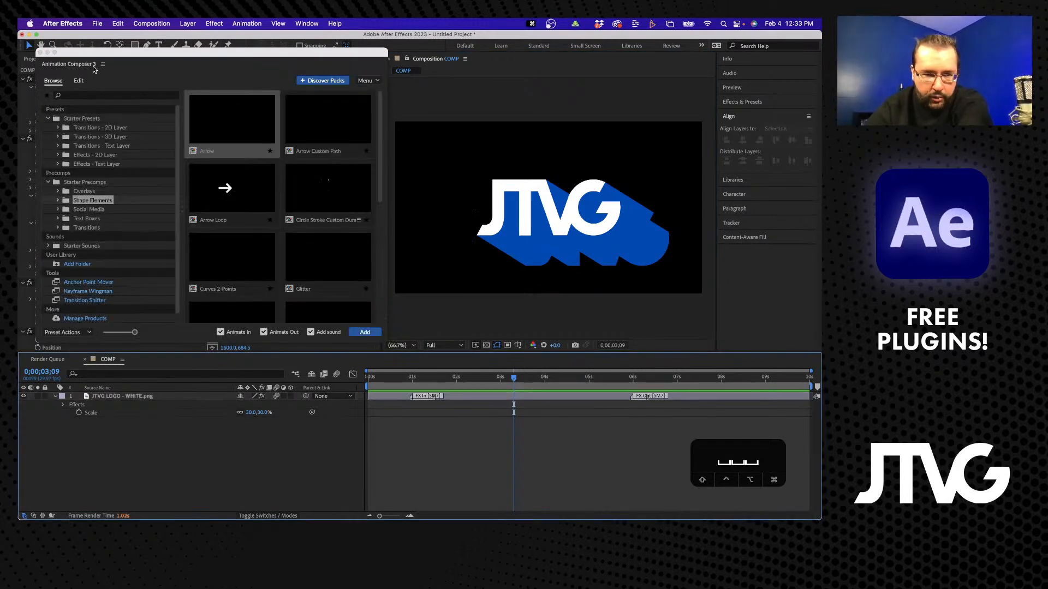
pyautogui.click(40, 53)
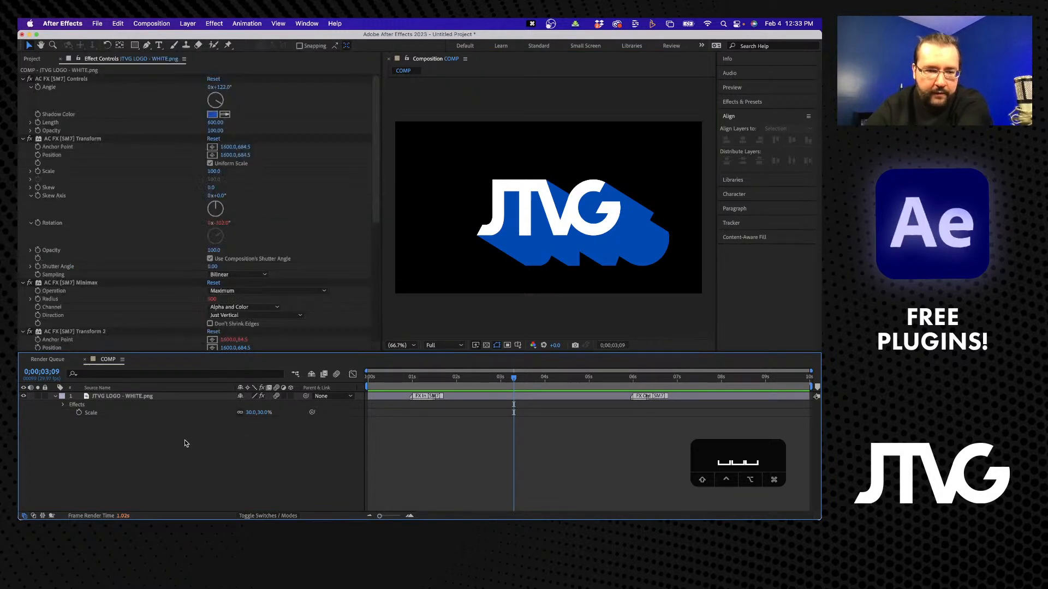
pyautogui.click(31, 58)
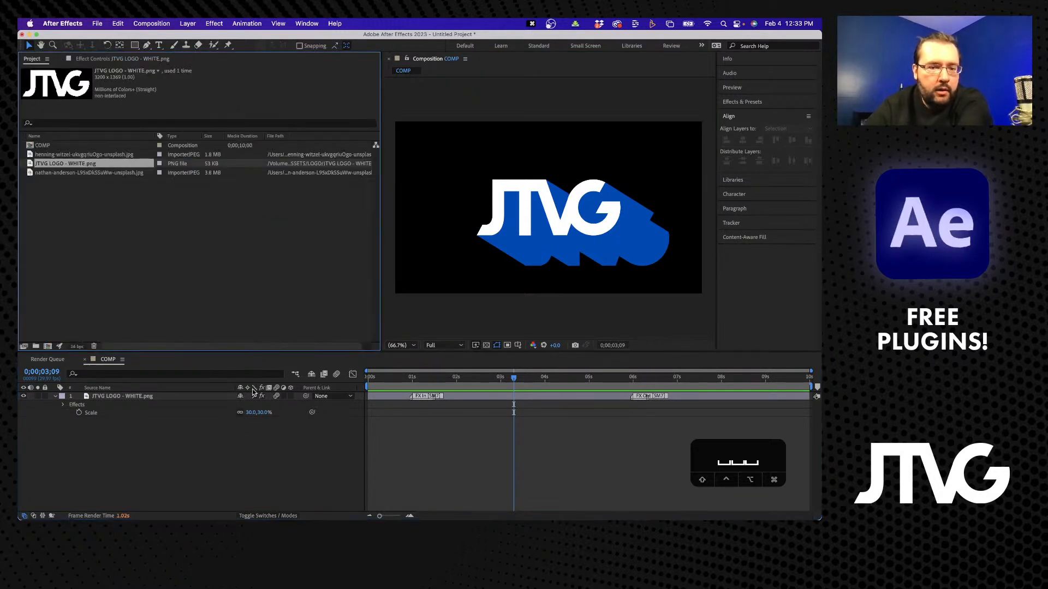
# Save the project as Untitled Project.aep in the Downloads folder and clear the project item selection.
pyautogui.press('super+s')
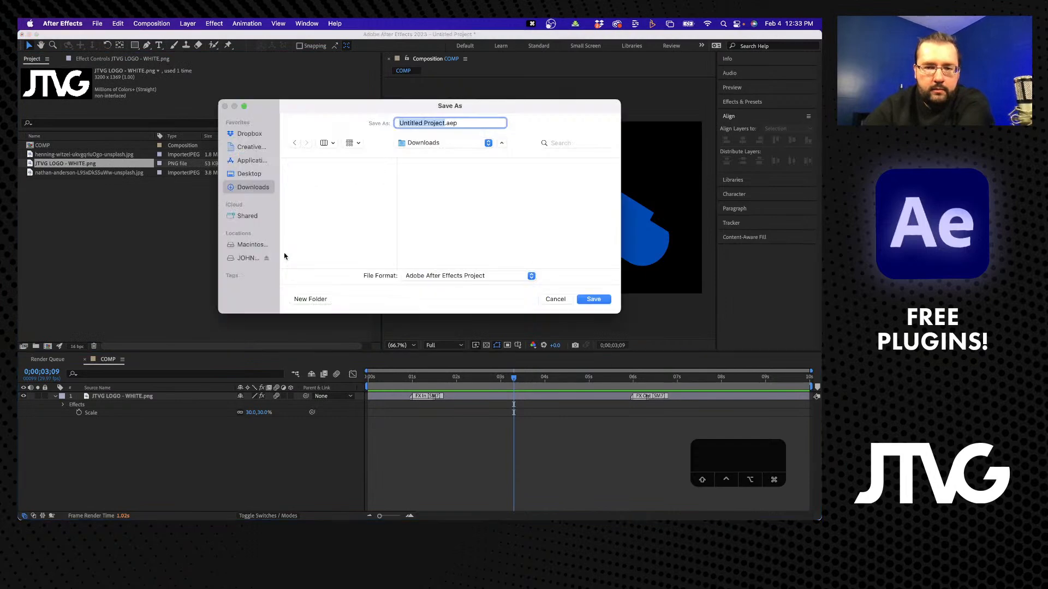
pyautogui.click(337, 232)
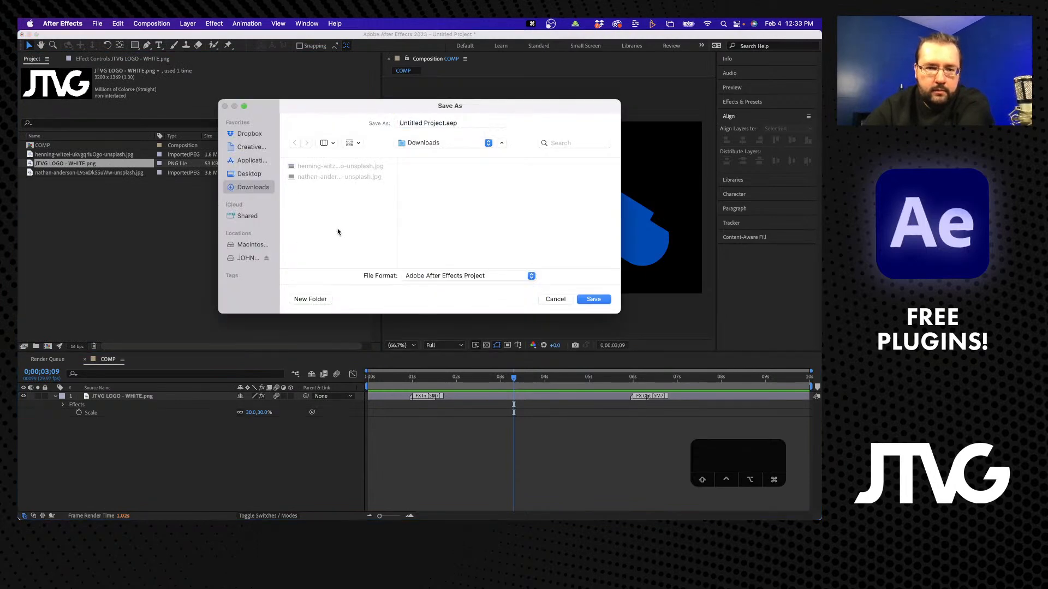
pyautogui.click(593, 300)
pyautogui.click(137, 251)
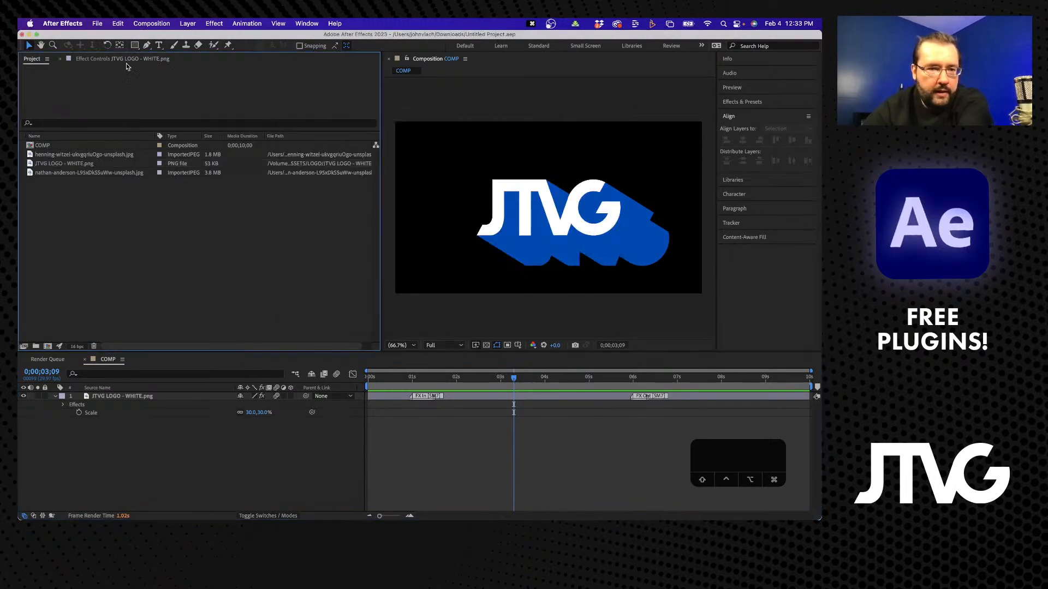
# Reopen Animation Composer 3 and add the Arrow precomp from the Shape Elements group of Starter Precomps to COMP.
pyautogui.click(306, 24)
pyautogui.click(320, 137)
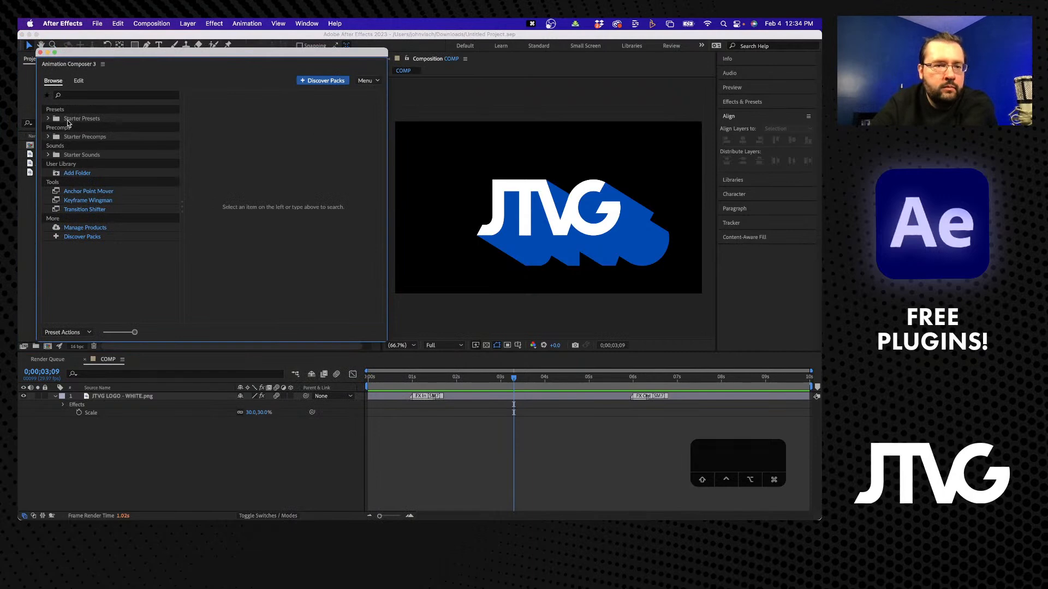
pyautogui.click(49, 137)
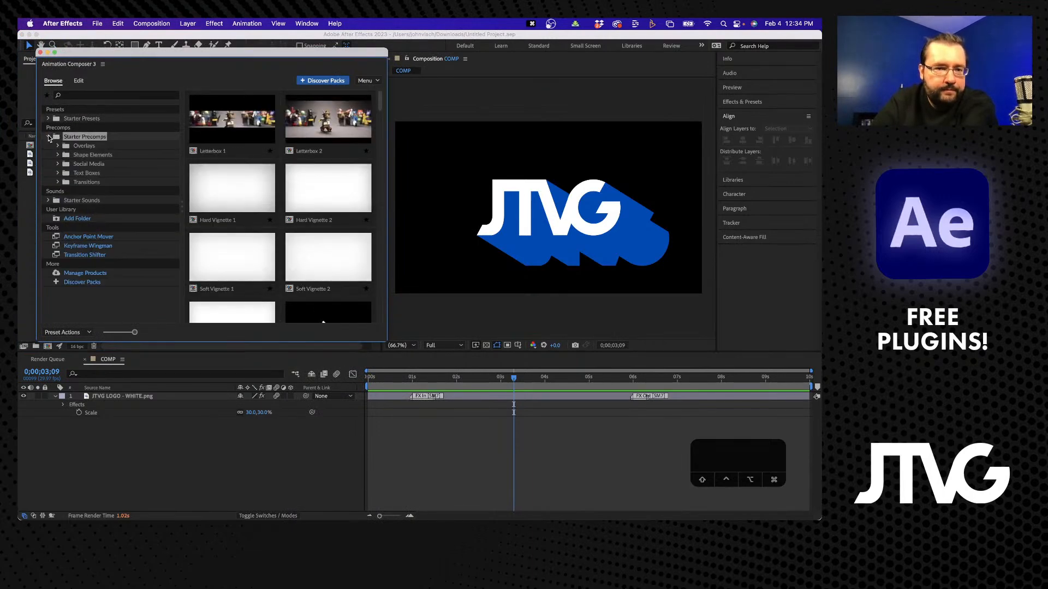
pyautogui.click(93, 155)
pyautogui.click(252, 120)
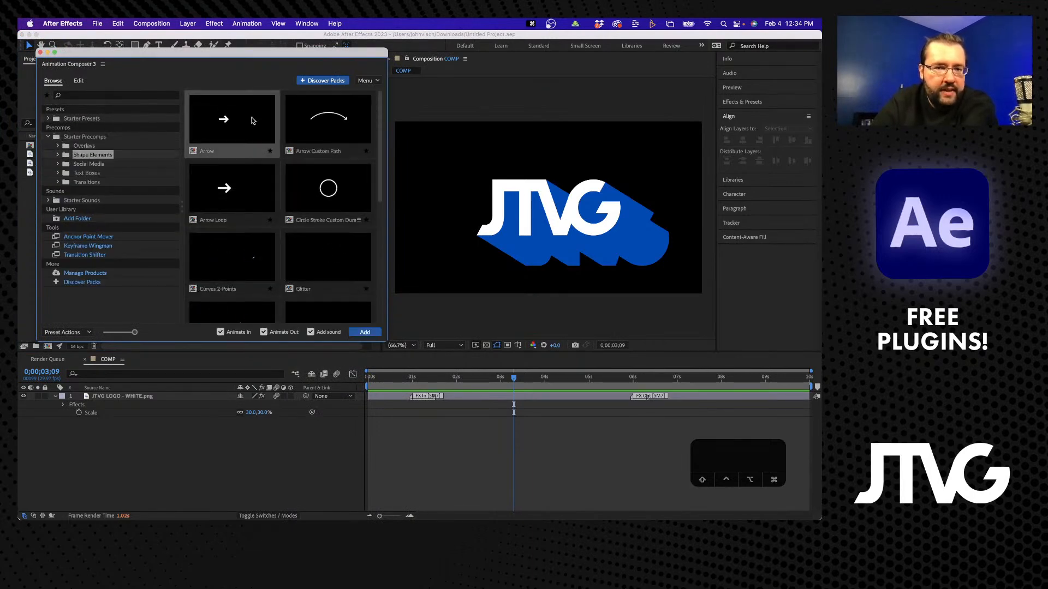
pyautogui.click(364, 333)
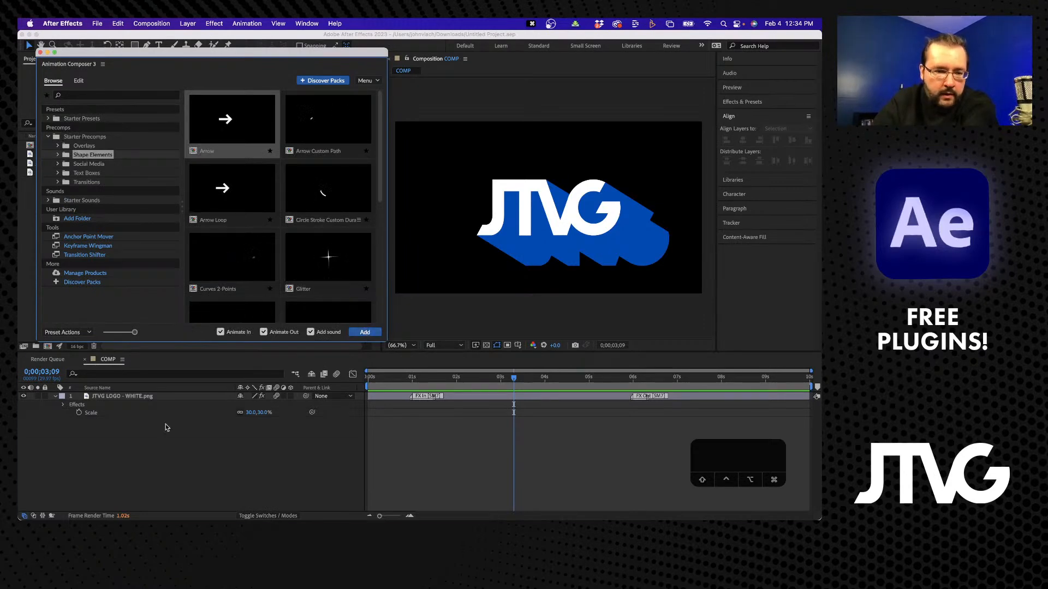
pyautogui.click(167, 427)
pyautogui.click(367, 332)
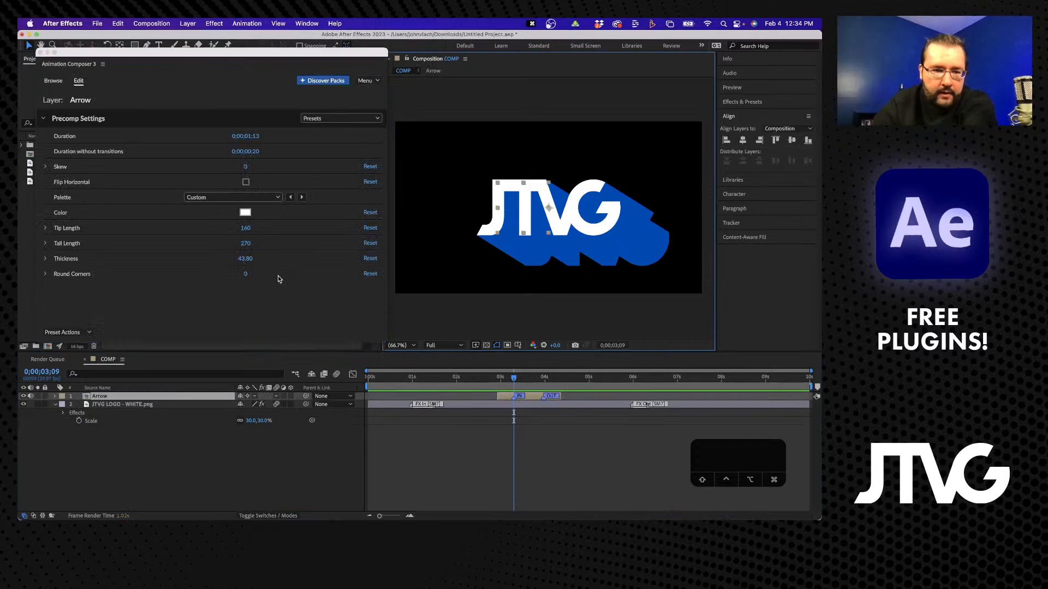
# Delete the JTVG LOGO - WHITE.png layer and preview the Arrow animation from 0;00;02;21.
pyautogui.click(188, 450)
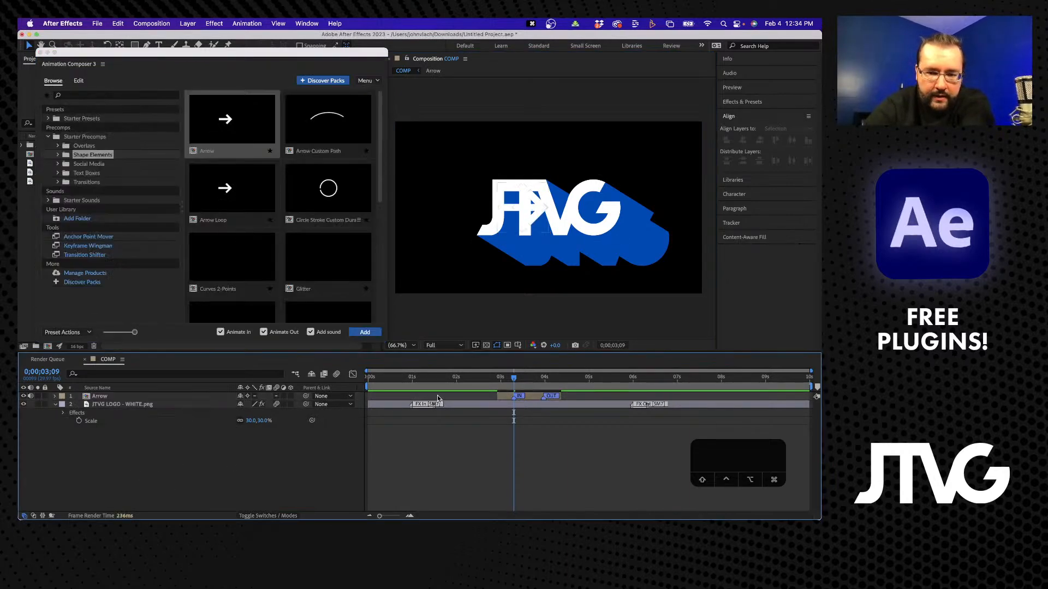
pyautogui.click(505, 388)
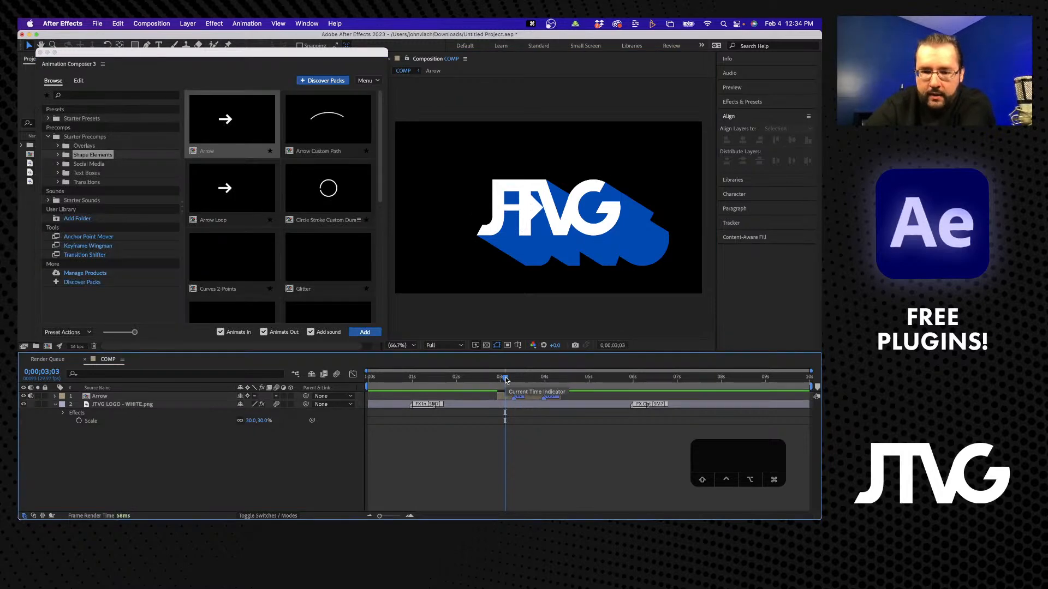
pyautogui.click(87, 406)
pyautogui.press('BackSpace')
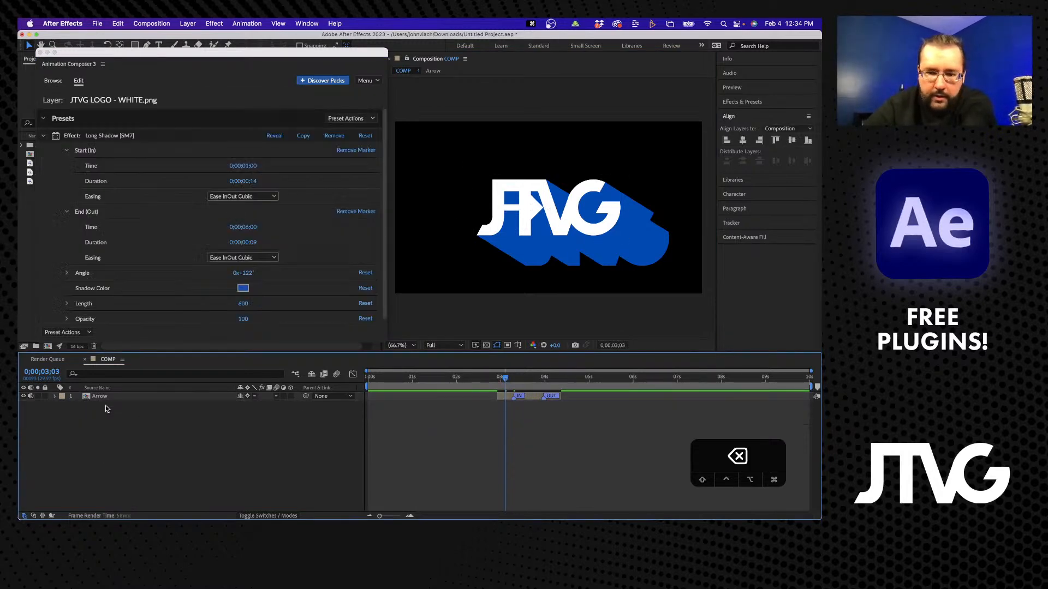
pyautogui.click(487, 377)
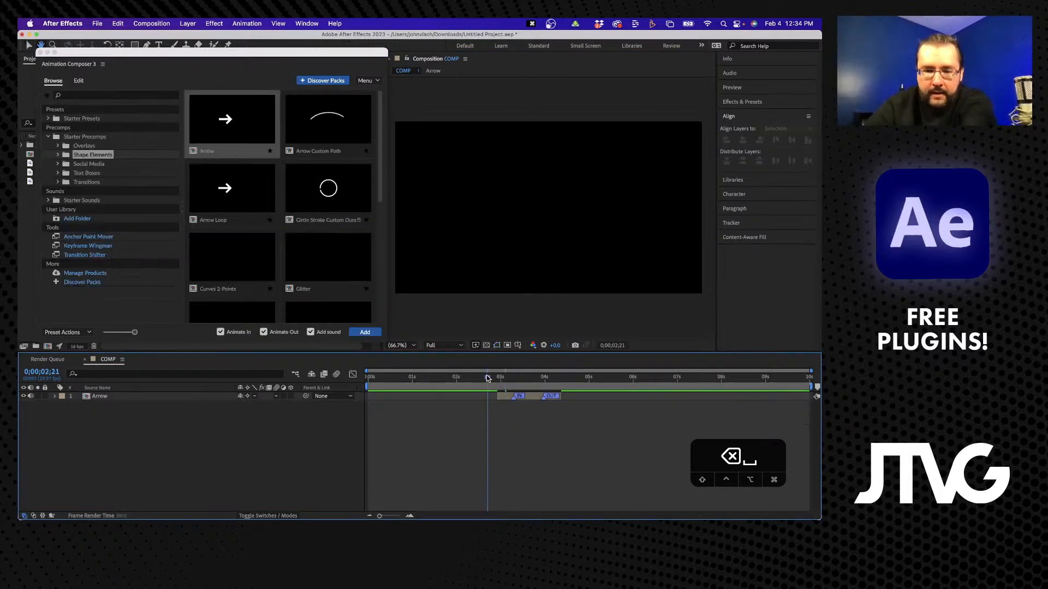
pyautogui.press('space')
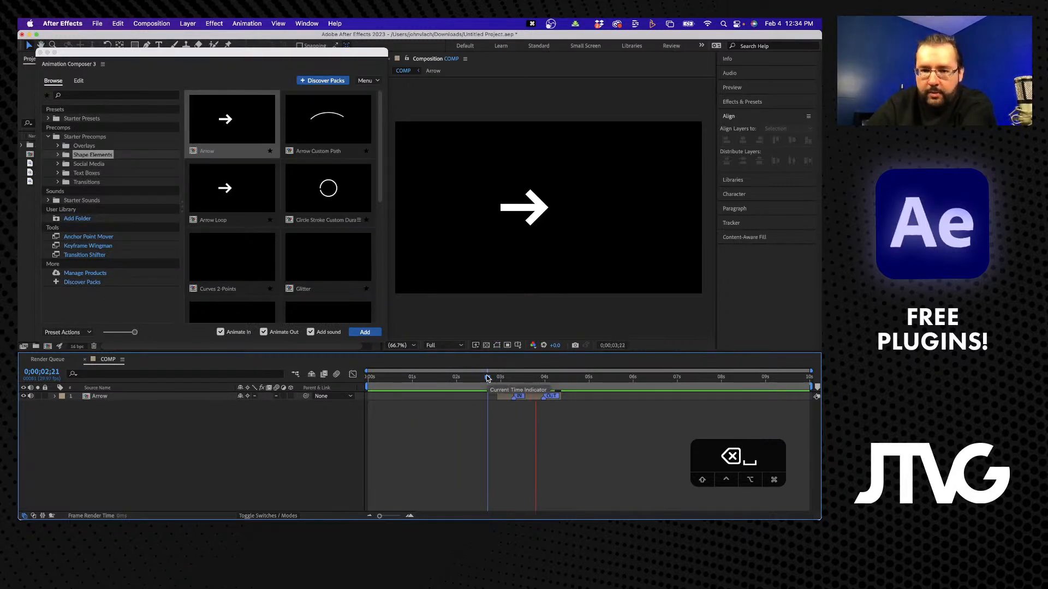
pyautogui.press('space')
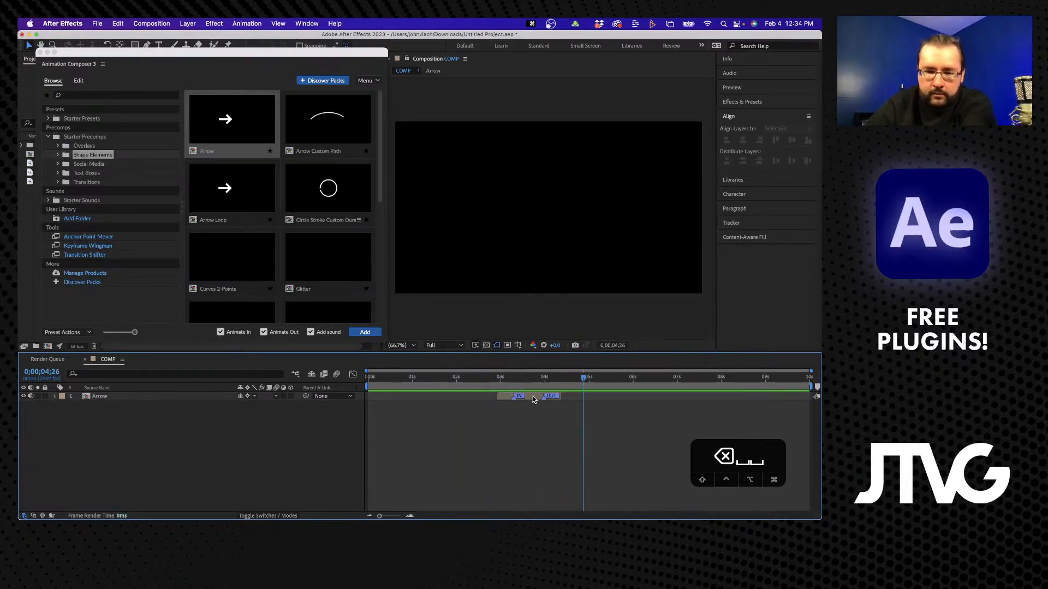
# Set the Arrow precomp's duration to 0;00;05;11 and shift its layer earlier to start at about 1.5 seconds.
pyautogui.click(533, 396)
pyautogui.moveTo(247, 135); pyautogui.dragTo(314, 141)
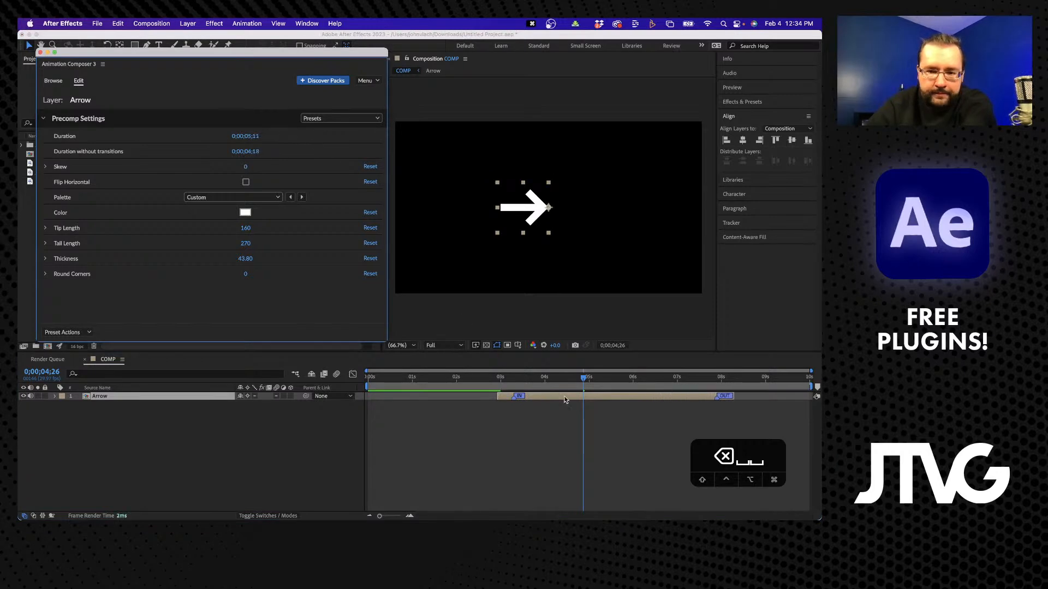
pyautogui.moveTo(565, 396); pyautogui.dragTo(495, 387)
# Preview the lengthened Arrow animation from 0;00;01;03.
pyautogui.click(471, 381)
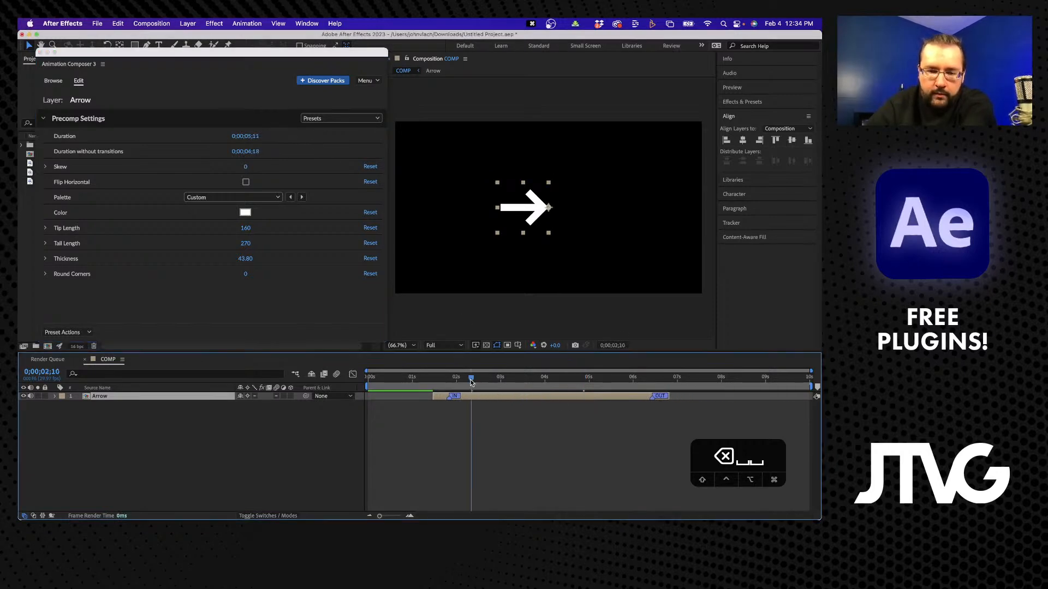
pyautogui.click(417, 377)
pyautogui.press('space')
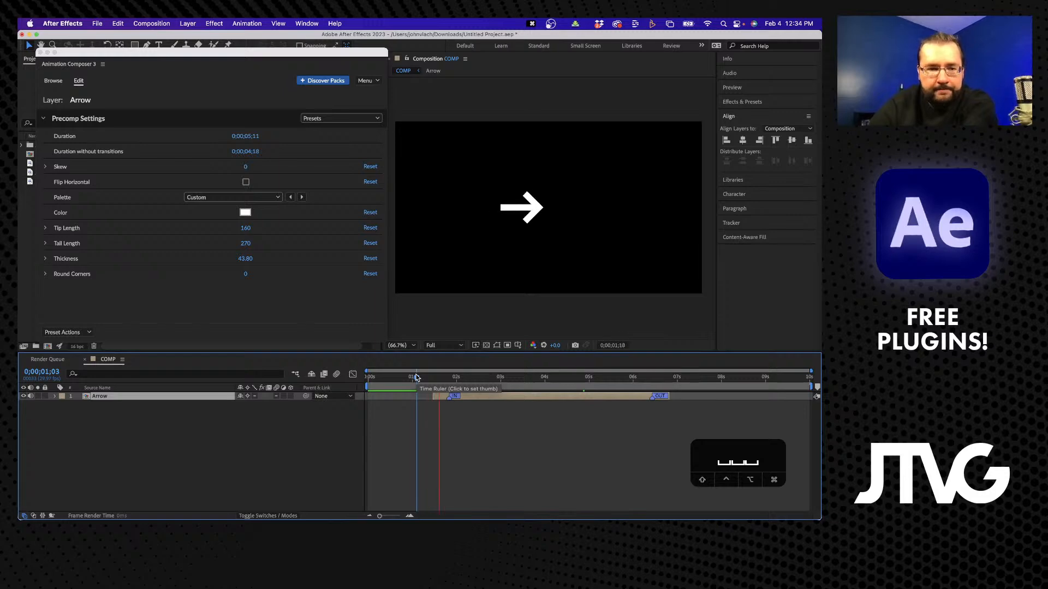
pyautogui.press('space')
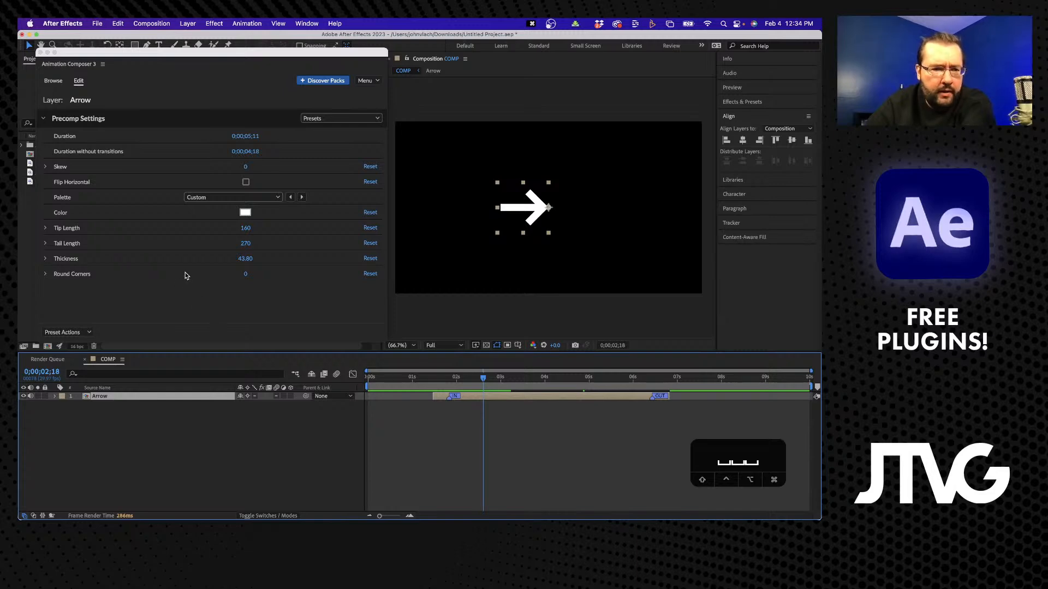
# Try rotating the Arrow layer with its Rotation property, undo the change, and reselect the layer.
pyautogui.click(126, 415)
pyautogui.click(109, 397)
pyautogui.press('r')
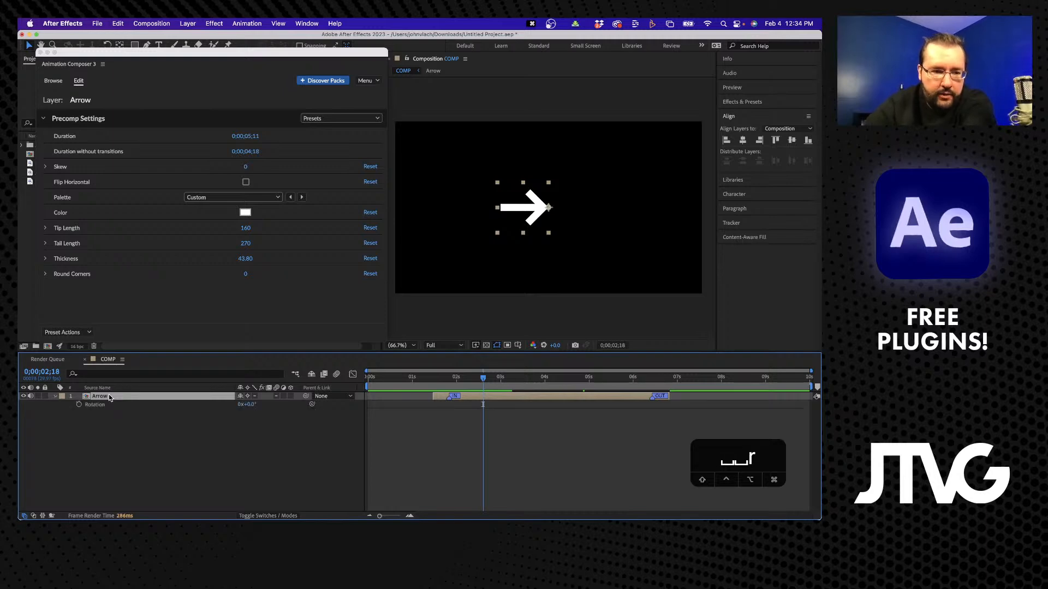
pyautogui.moveTo(254, 406); pyautogui.dragTo(133, 394)
pyautogui.press('super+z')
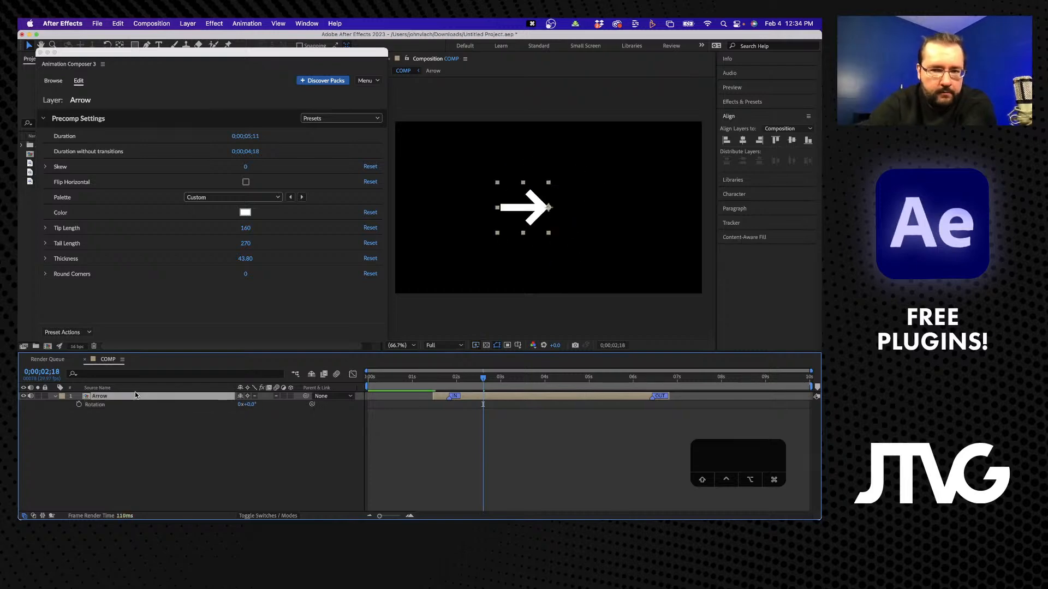
pyautogui.click(127, 413)
pyautogui.click(112, 397)
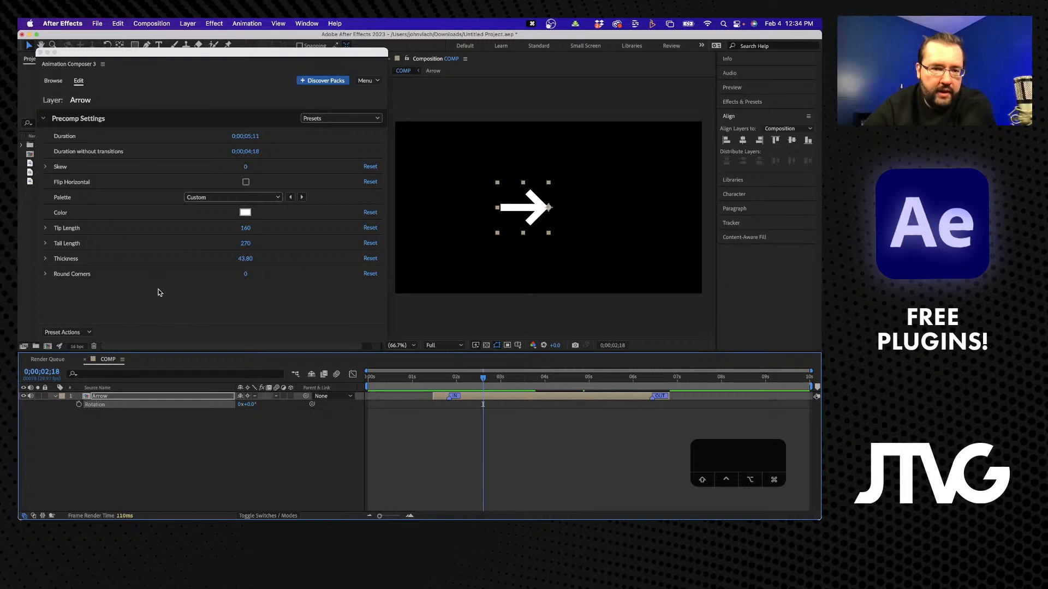
# Return to browsing the Shape Elements precomps and add the Glitter precomp to COMP.
pyautogui.click(126, 293)
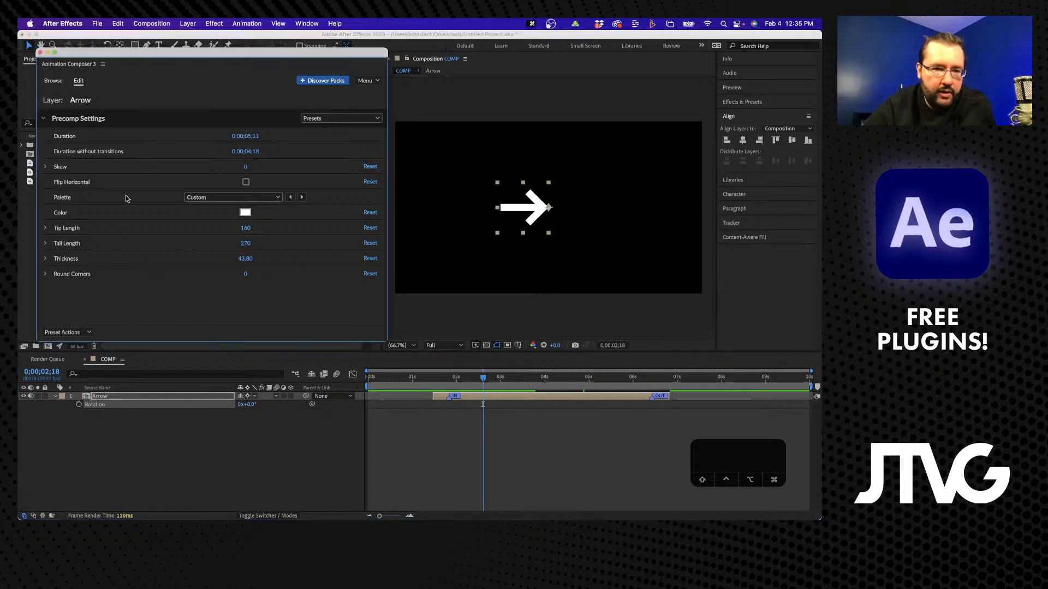
pyautogui.click(53, 82)
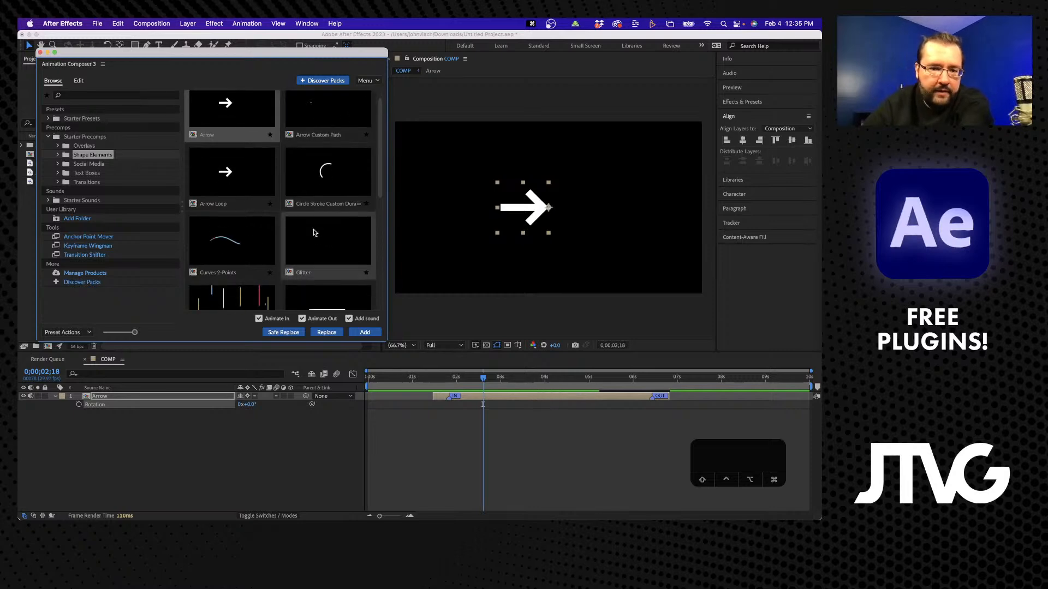
pyautogui.scroll(-3, 314, 232)
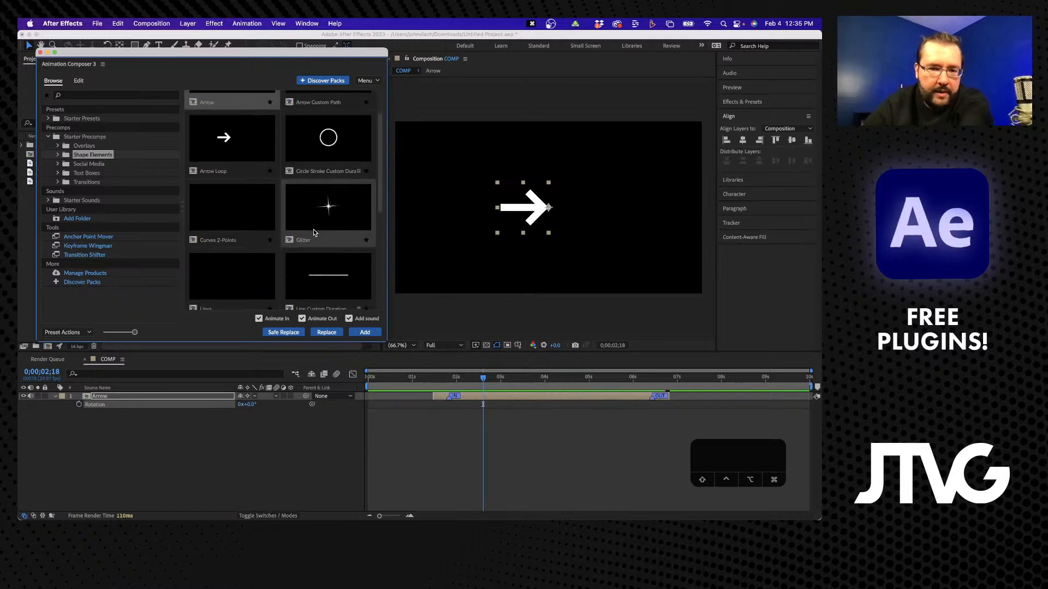
pyautogui.doubleClick(329, 193)
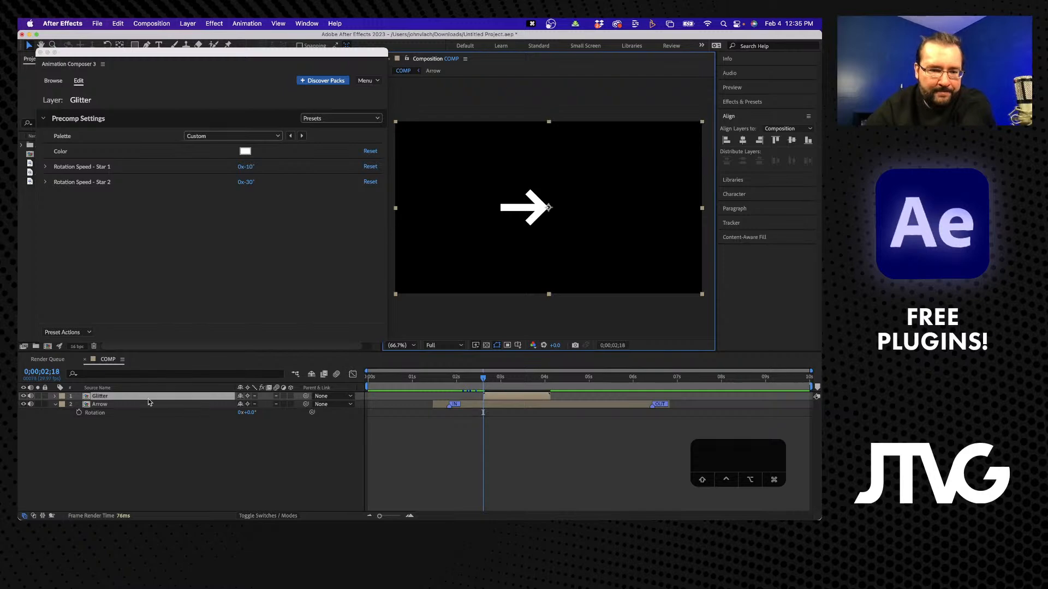
# Delete the Arrow layer and preview the Glitter animation from 0;00;02;15.
pyautogui.click(113, 403)
pyautogui.press('BackSpace')
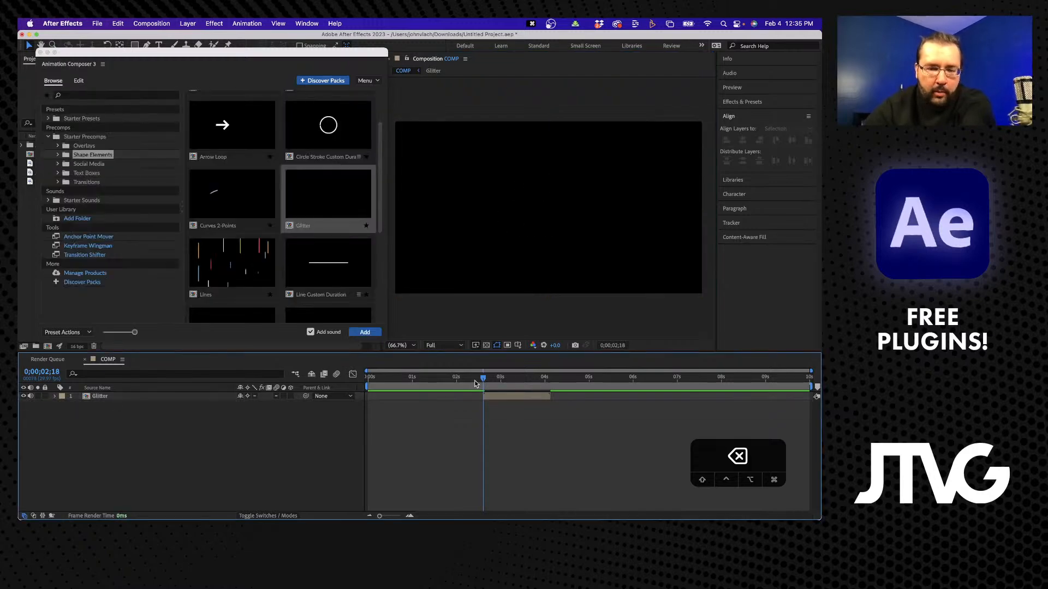
pyautogui.moveTo(480, 381)
pyautogui.mouseDown()
pyautogui.moveTo(533, 377)
pyautogui.moveTo(479, 380)
pyautogui.mouseUp()
pyautogui.press('space')
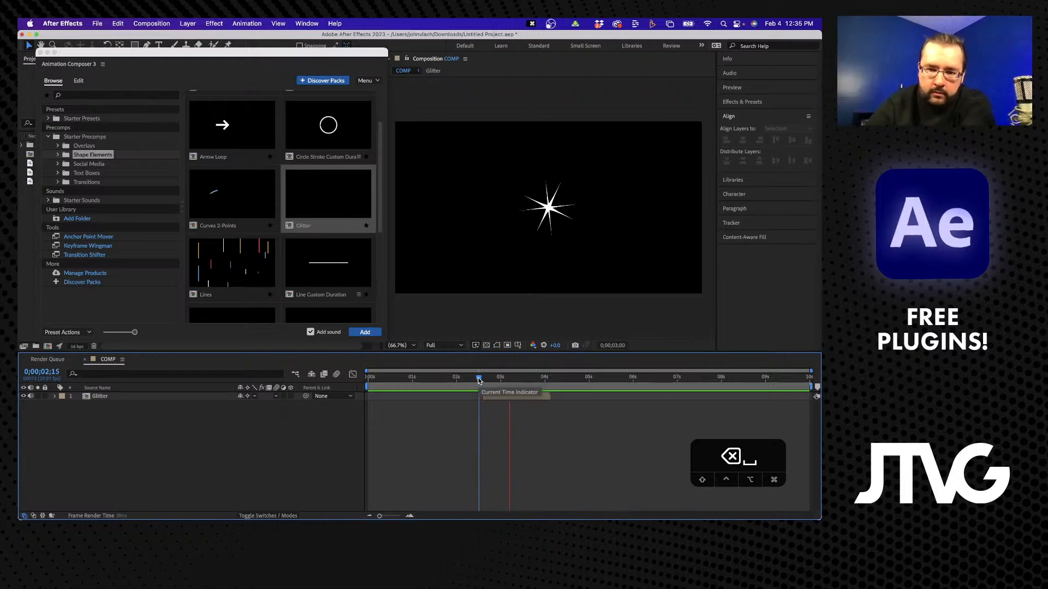
pyautogui.press('space')
pyautogui.click(493, 378)
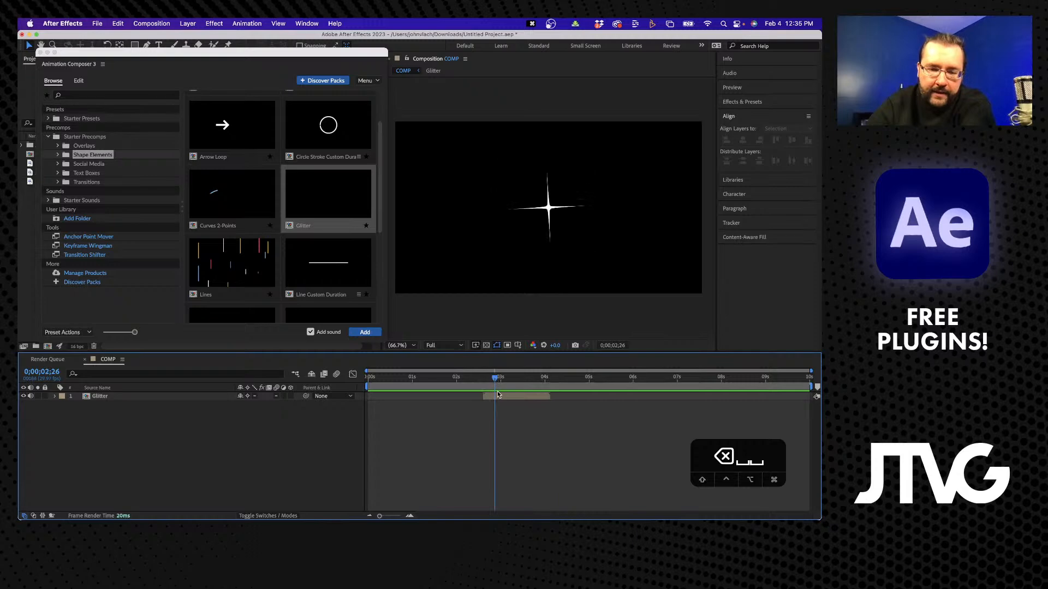
# Delete the Glitter layer and add the Lines precomp from Shape Elements to COMP.
pyautogui.click(497, 397)
pyautogui.press('BackSpace')
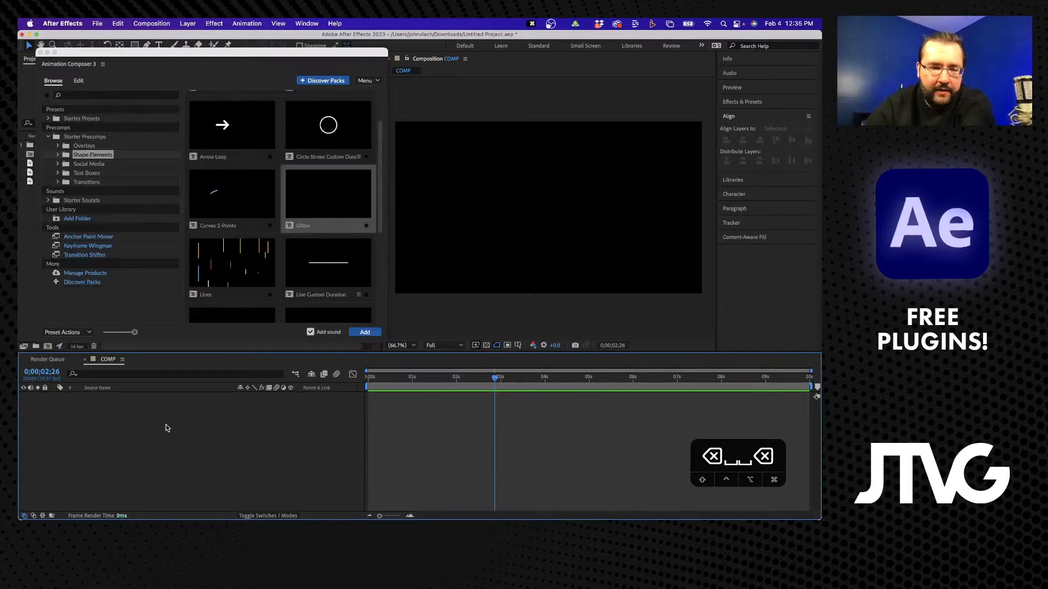
pyautogui.scroll(-2, 281, 209)
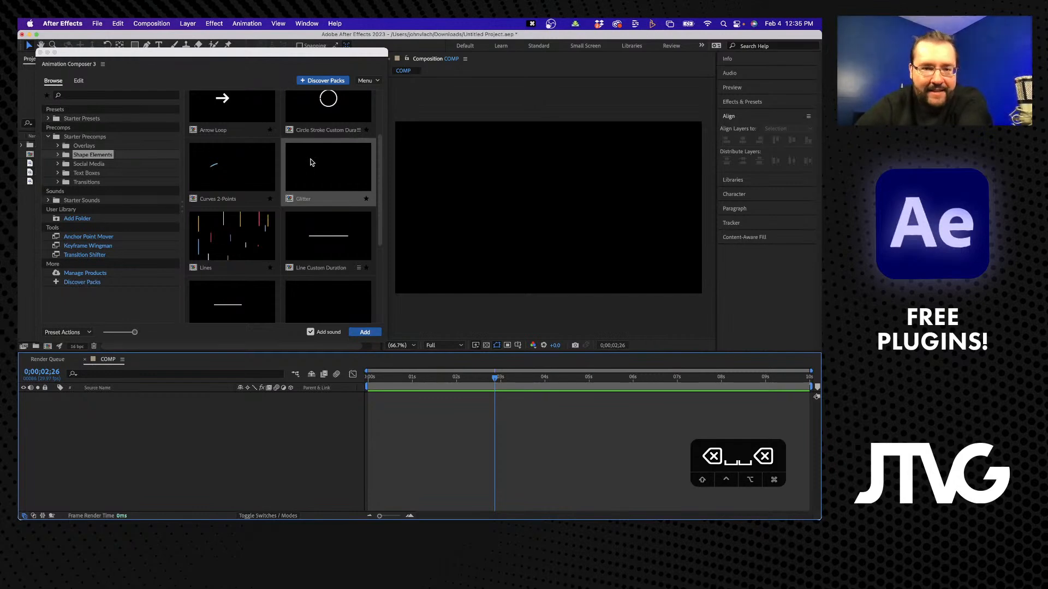
pyautogui.scroll(-2, 325, 201)
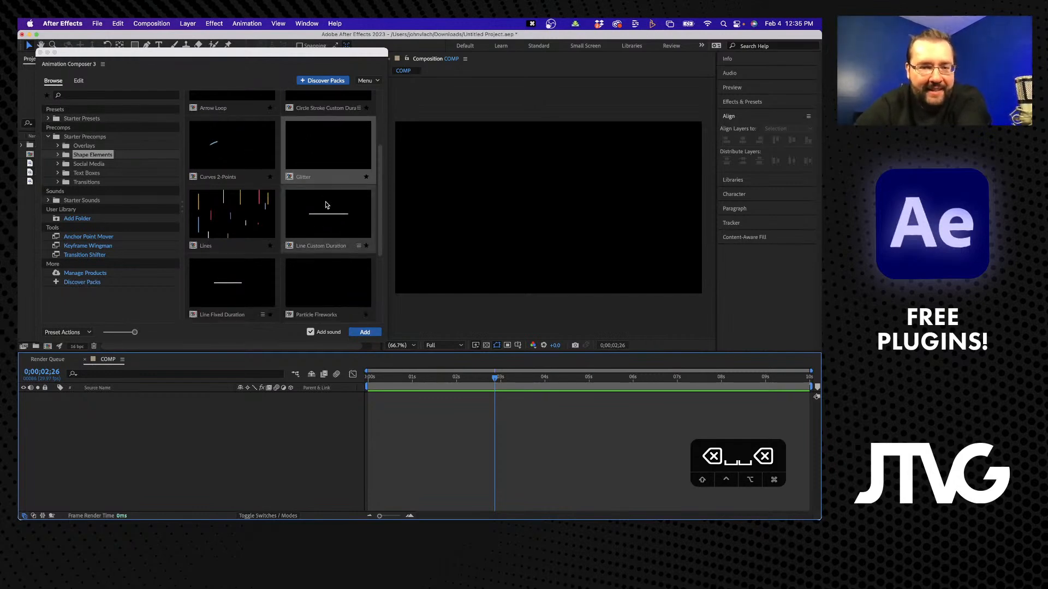
pyautogui.doubleClick(246, 218)
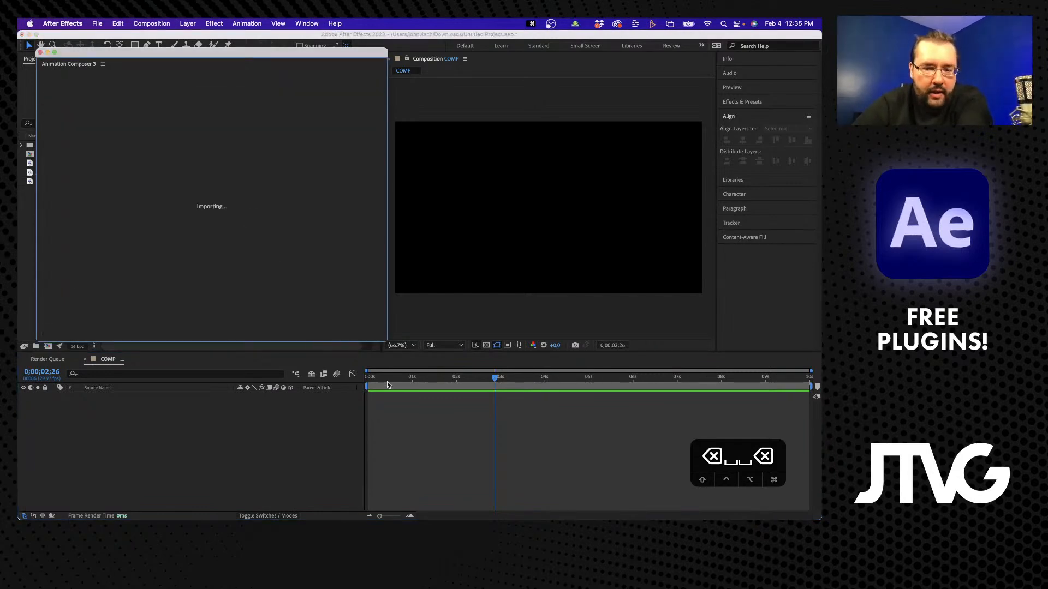
# Preview the Lines animation from 0;00;02;13 and delete the Lines layer.
pyautogui.moveTo(510, 376); pyautogui.dragTo(475, 377)
pyautogui.press('space')
pyautogui.press('space')
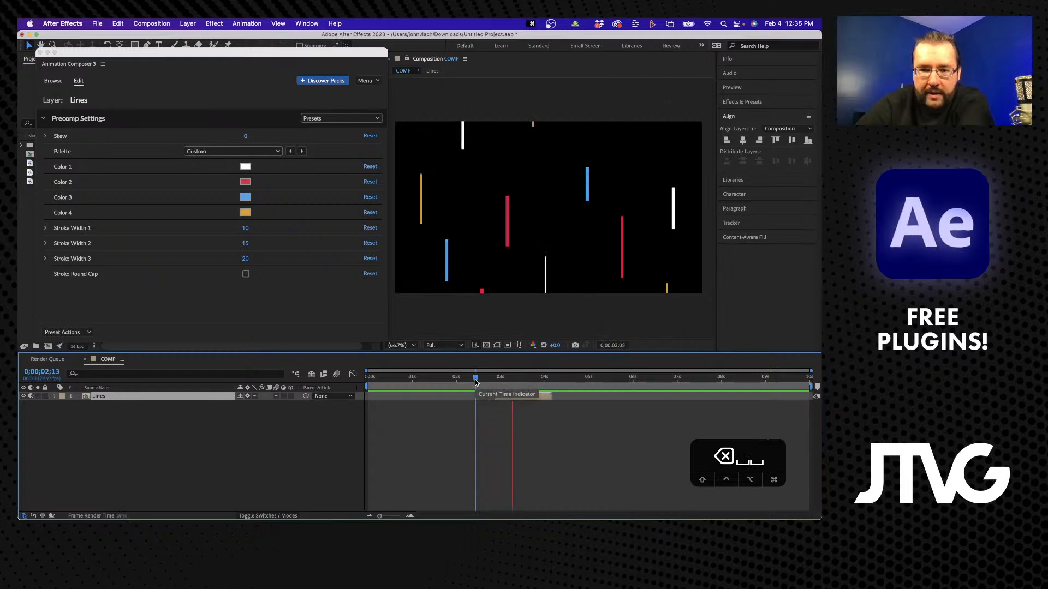
pyautogui.press('space')
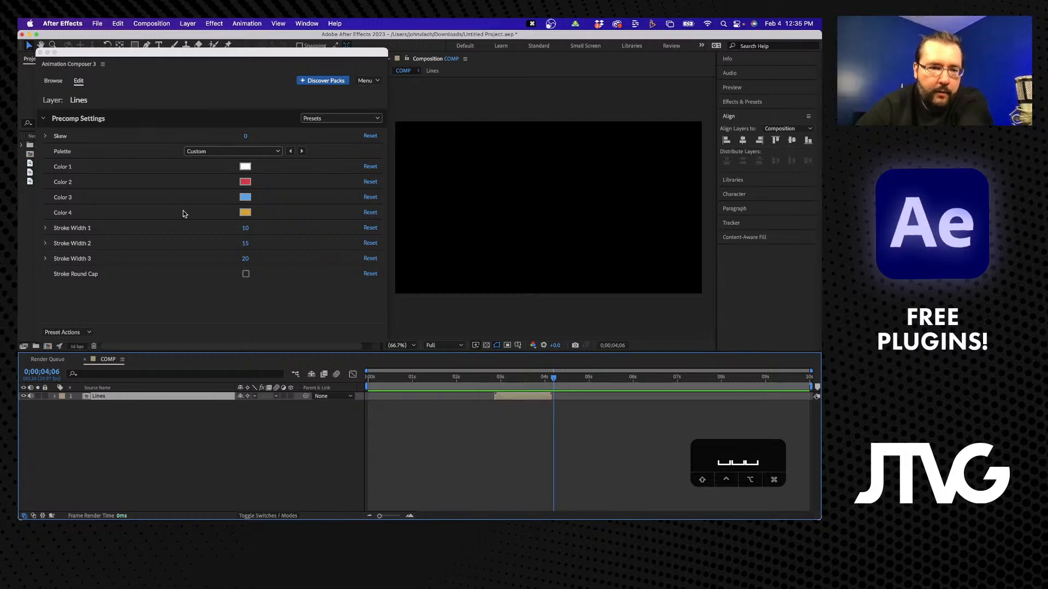
pyautogui.press('BackSpace')
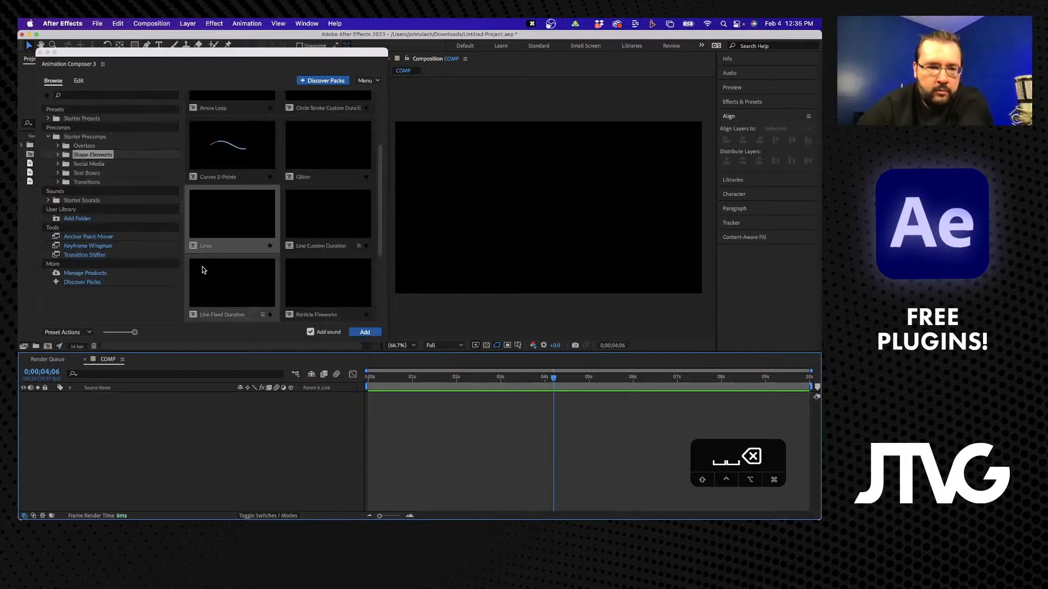
# Browse the remaining Shape Elements precomps, including Line Fixed Duration, Particle Fireworks, Rectangle Frame and the Rectangle Stroke variants.
pyautogui.scroll(-2, 282, 195)
pyautogui.scroll(-3, 283, 195)
pyautogui.click(242, 162)
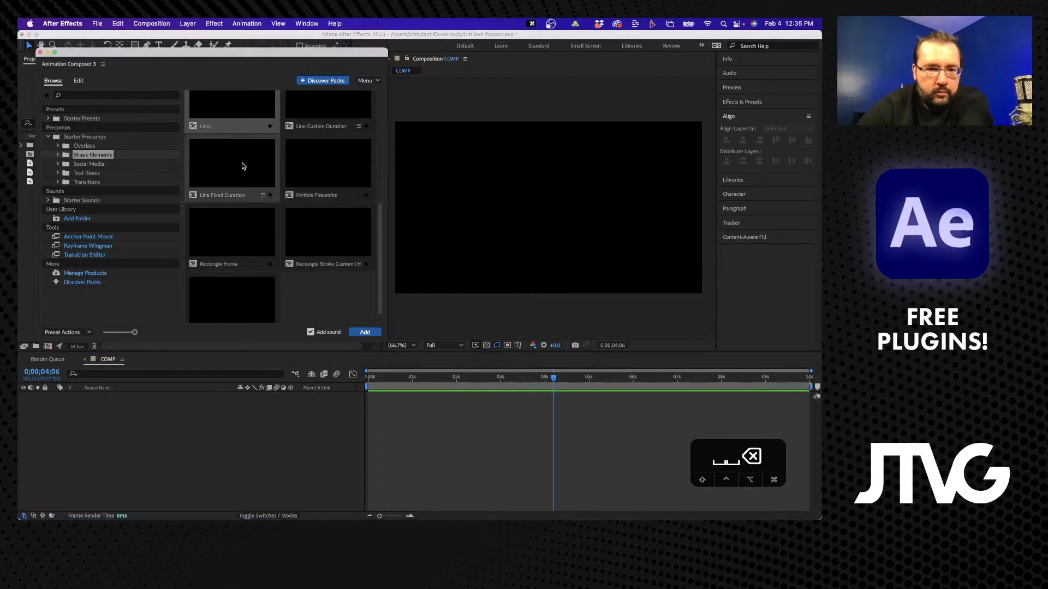
pyautogui.click(327, 169)
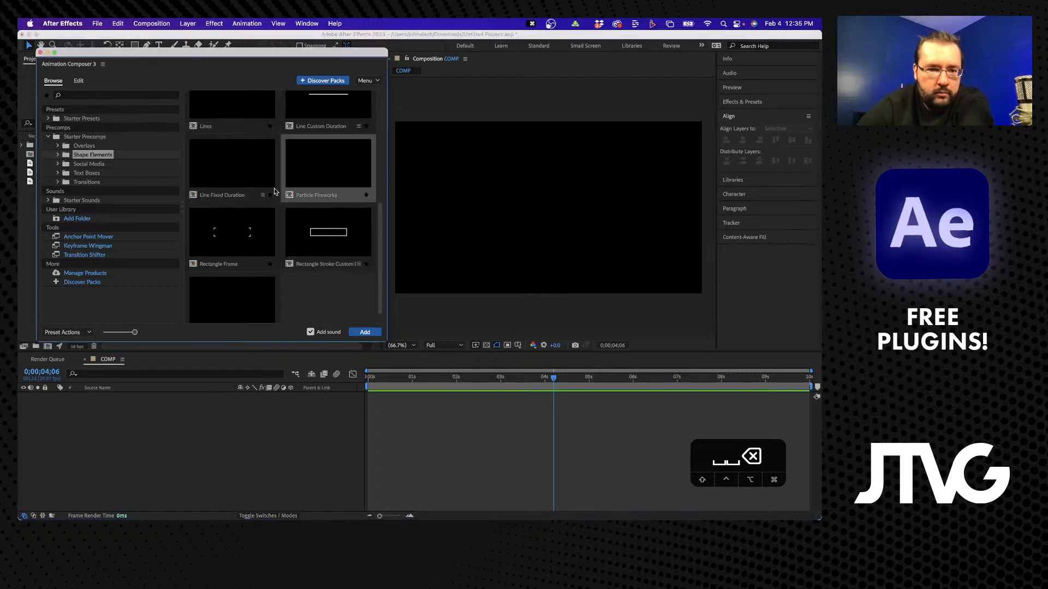
pyautogui.click(239, 238)
pyautogui.click(313, 241)
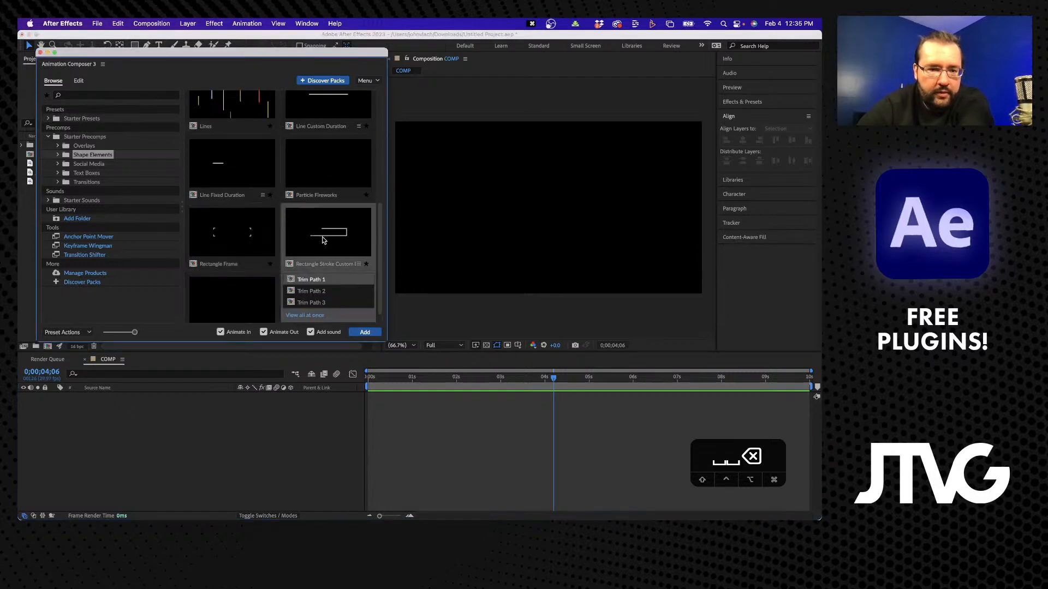
pyautogui.click(232, 299)
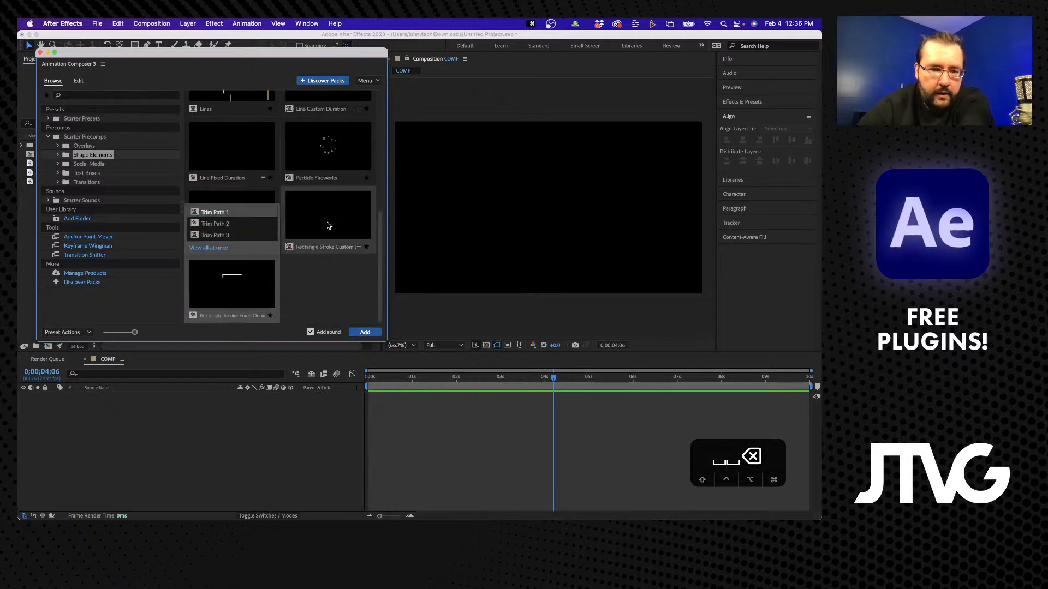
pyautogui.click(232, 286)
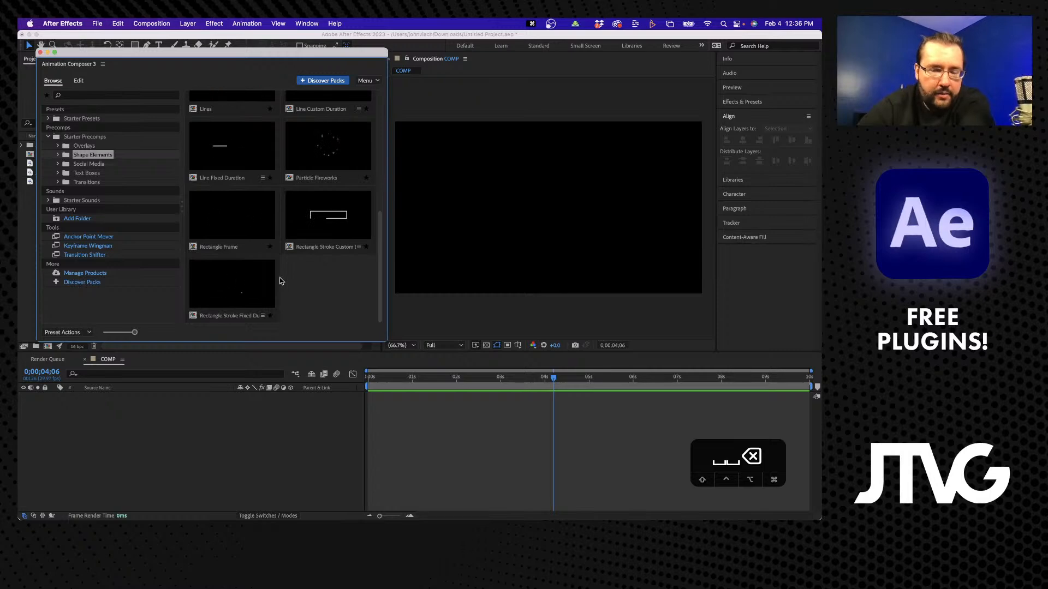
# Add the Rectangle Stroke Fixed Duration precomp to COMP and scrub its animation to 0;00;05;01.
pyautogui.click(226, 290)
pyautogui.click(360, 333)
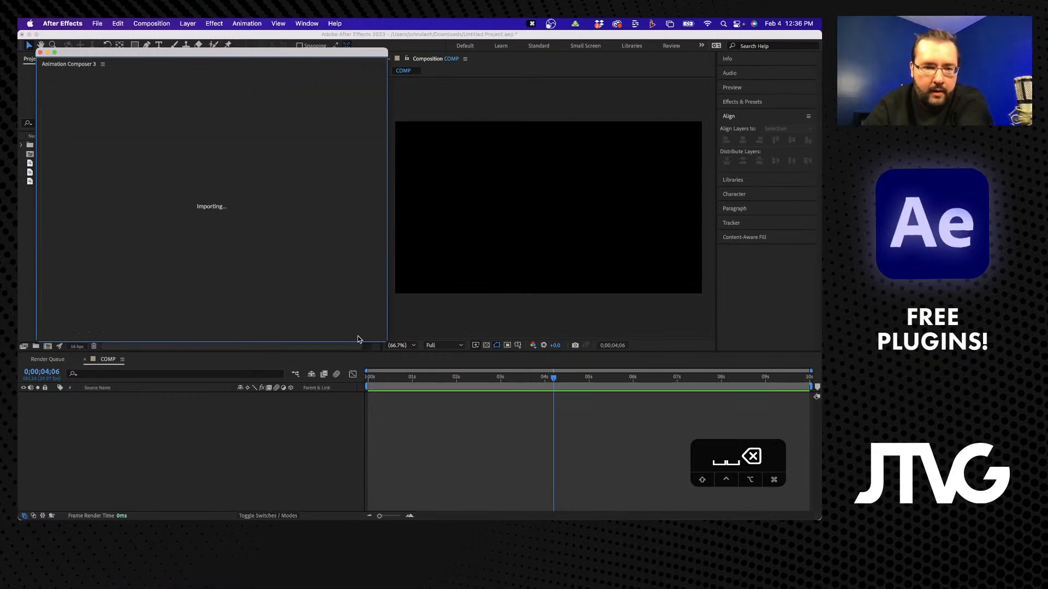
pyautogui.moveTo(556, 378)
pyautogui.mouseDown()
pyautogui.moveTo(603, 379)
pyautogui.moveTo(567, 380)
pyautogui.moveTo(600, 379)
pyautogui.moveTo(590, 379)
pyautogui.mouseUp()
# Switch to Safari and look over the FREE Animated Elements MOGRT Starter Pack on the johnthevideoguy.com Store page.
pyautogui.moveTo(286, 517)
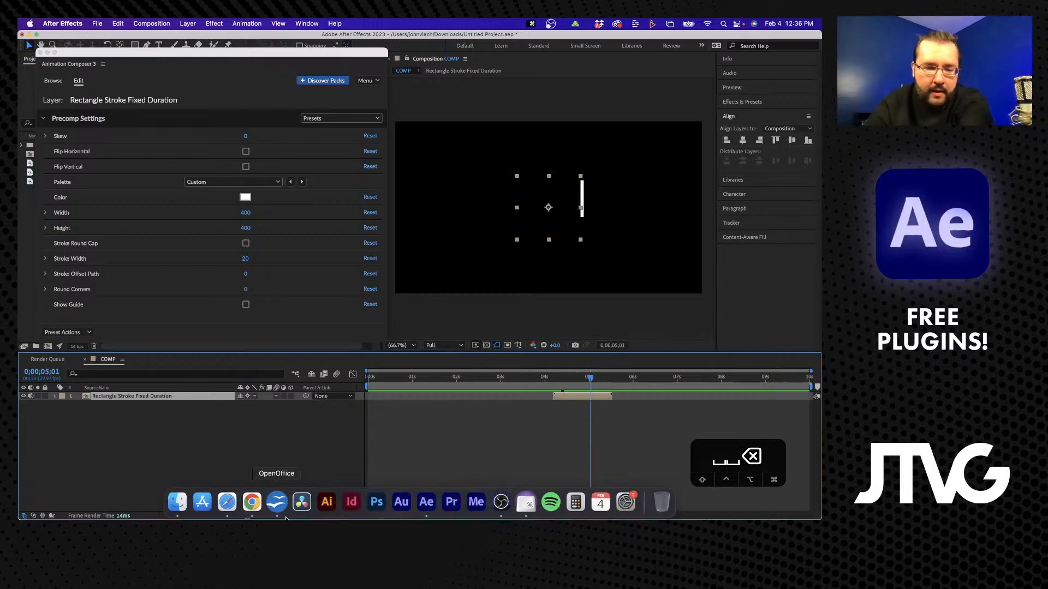
pyautogui.click(227, 502)
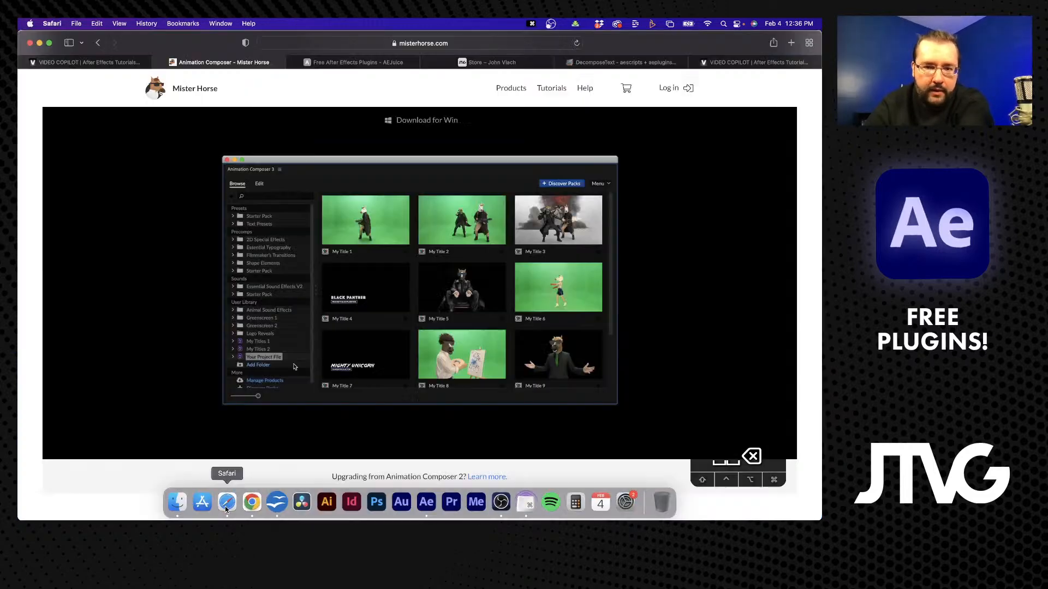
pyautogui.click(517, 60)
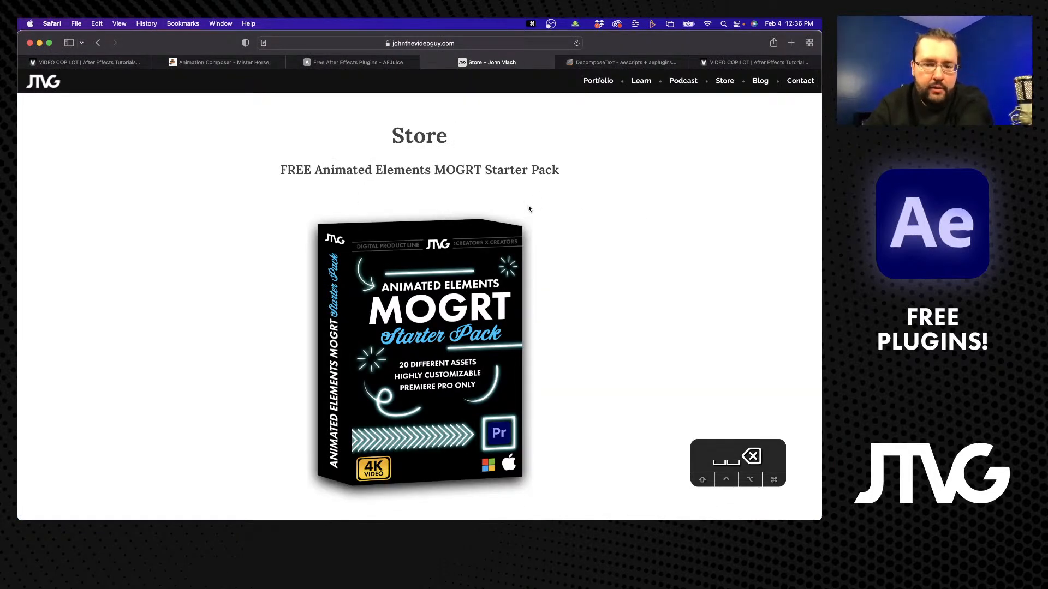
pyautogui.scroll(-1, 620, 204)
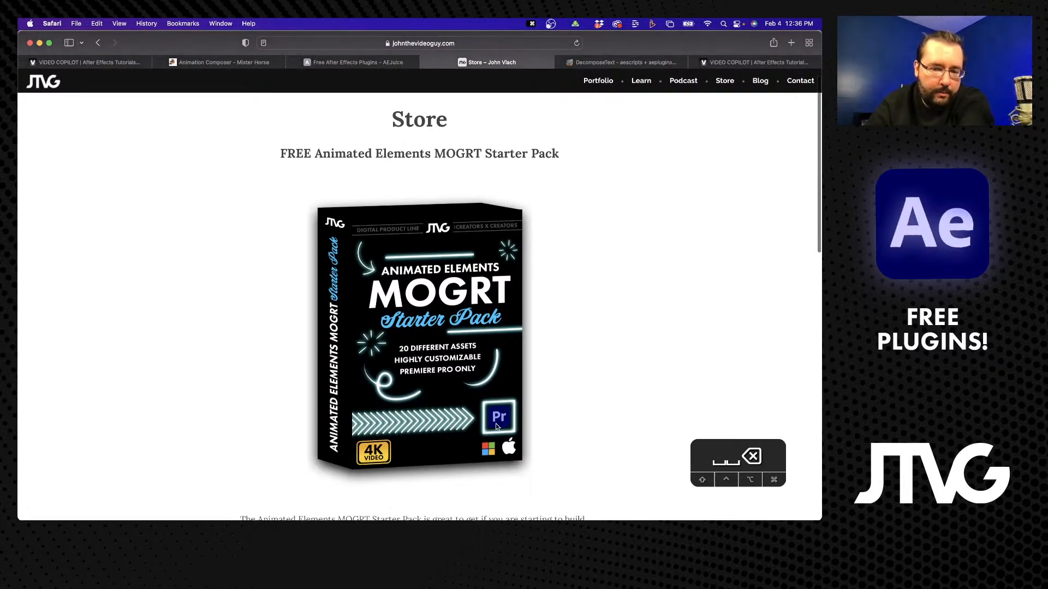
pyautogui.scroll(-5, 570, 335)
pyautogui.scroll(6, 573, 338)
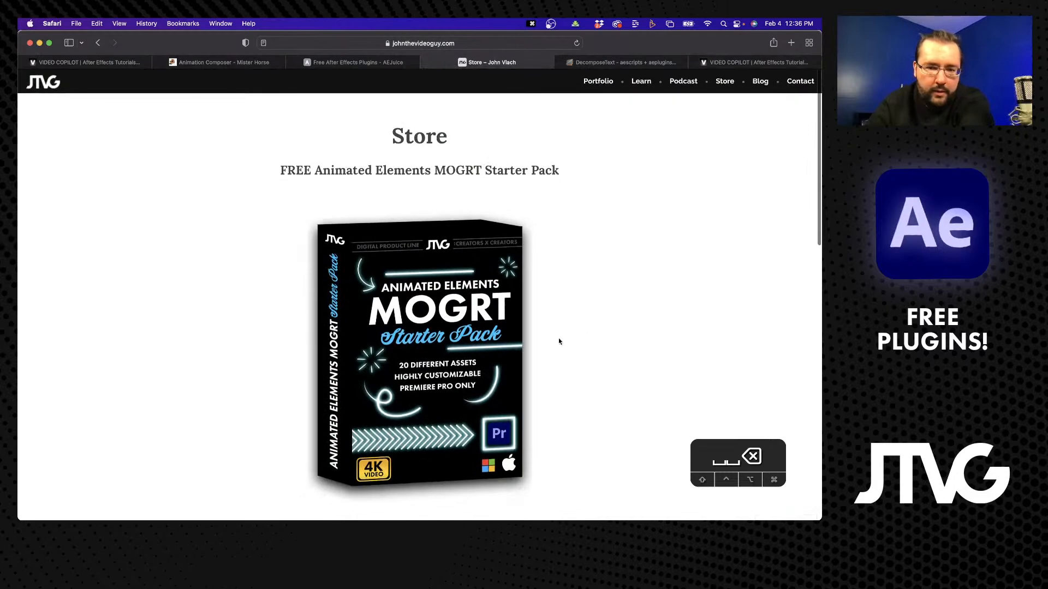
# Return to After Effects, deselect the layer and scrub the rectangle stroke animation back to 0;00;04;19.
pyautogui.moveTo(398, 503)
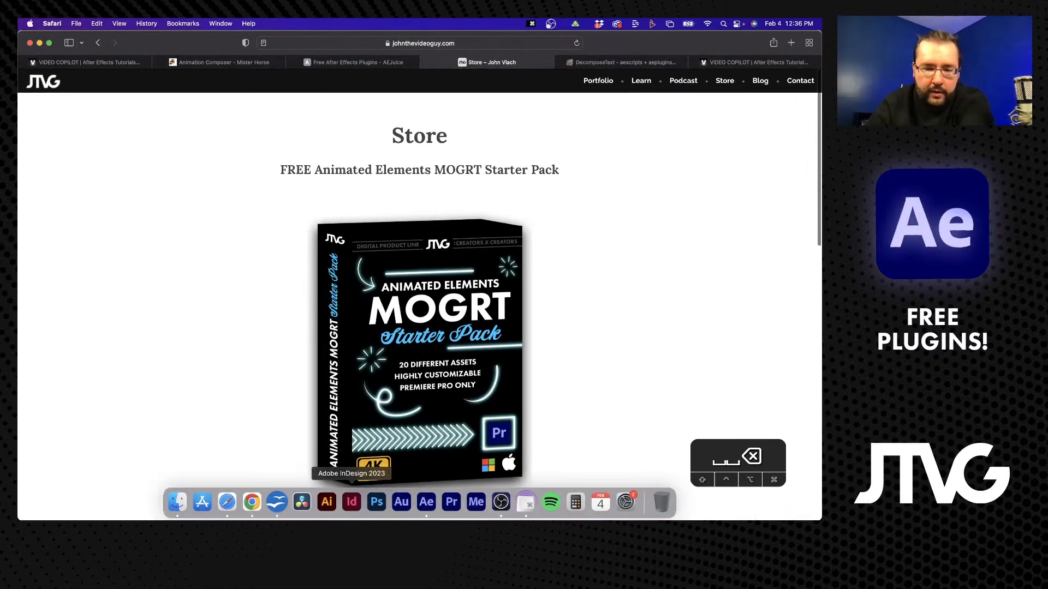
pyautogui.click(426, 502)
pyautogui.click(202, 434)
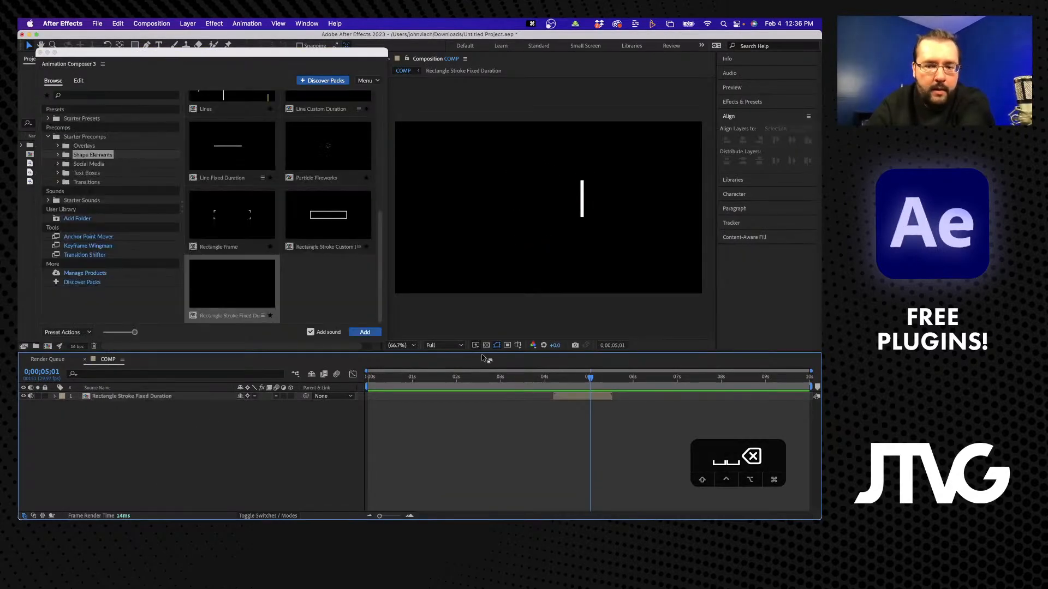
pyautogui.moveTo(590, 377)
pyautogui.mouseDown()
pyautogui.moveTo(599, 377)
pyautogui.moveTo(573, 377)
pyautogui.moveTo(599, 383)
pyautogui.moveTo(573, 378)
pyautogui.mouseUp()
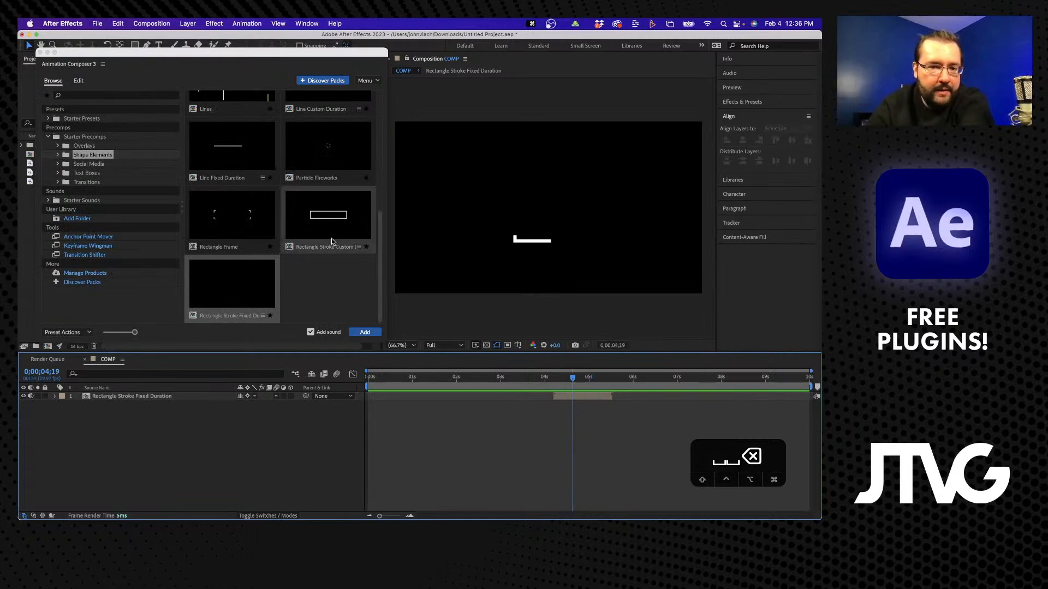
# Delete the Rectangle Stroke Fixed Duration layer from COMP and preview the precomp's Trim Path variants in the library.
pyautogui.click(273, 279)
pyautogui.click(240, 290)
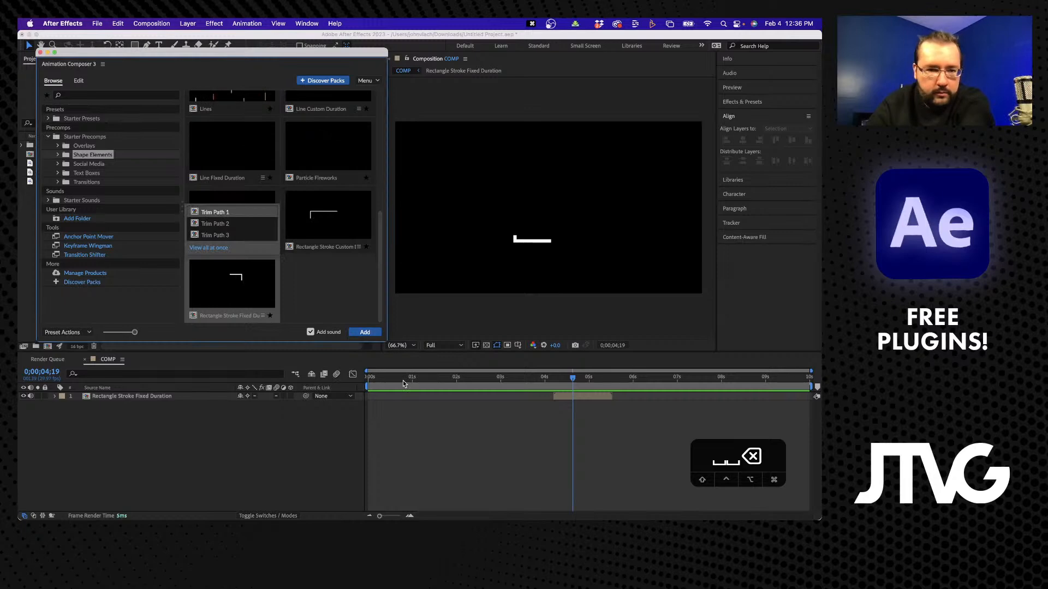
pyautogui.click(594, 397)
pyautogui.press('BackSpace')
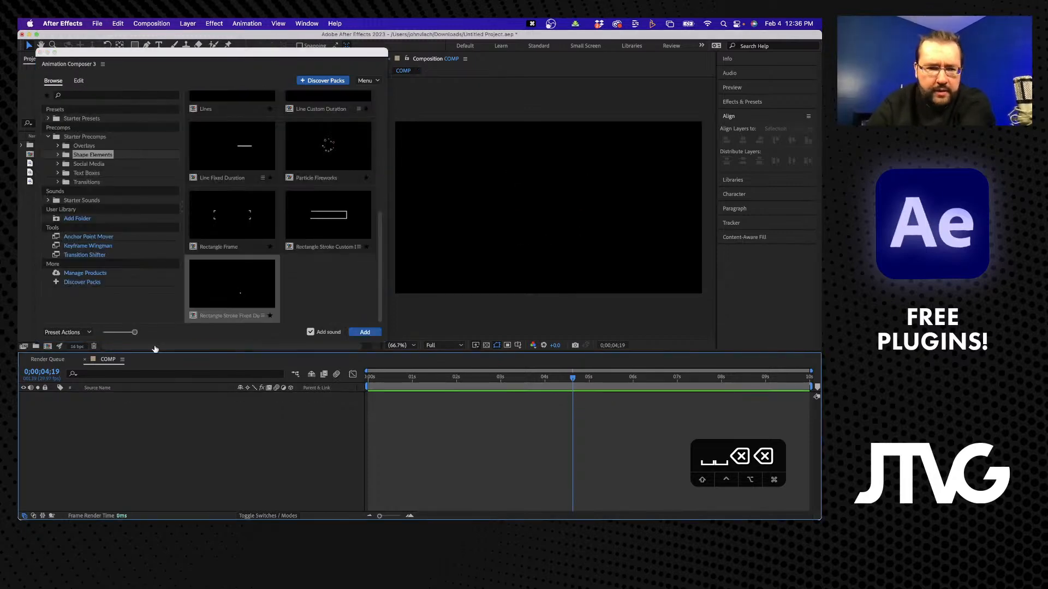
pyautogui.click(225, 280)
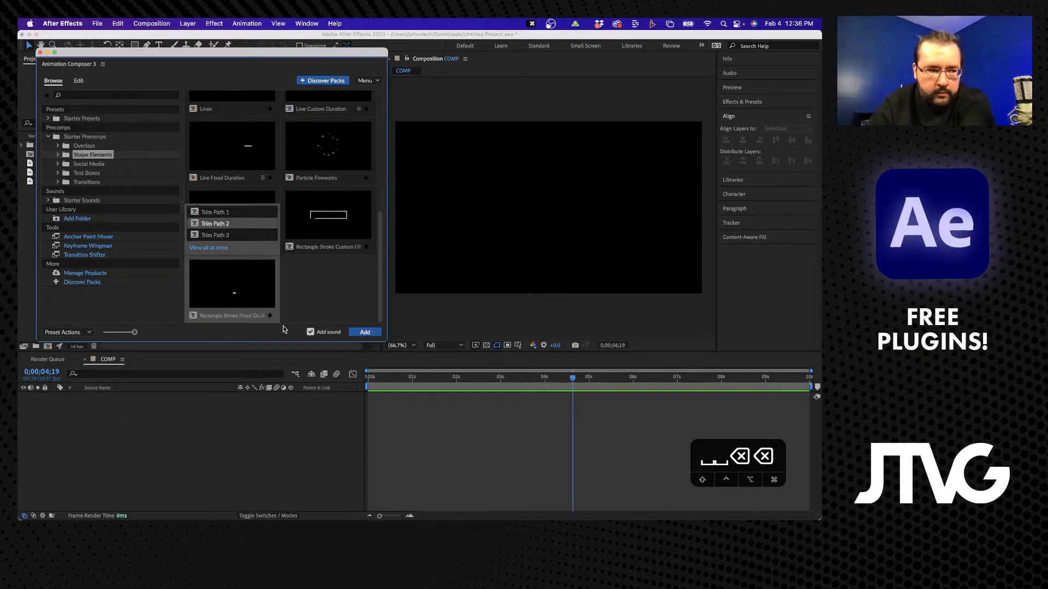
pyautogui.click(319, 284)
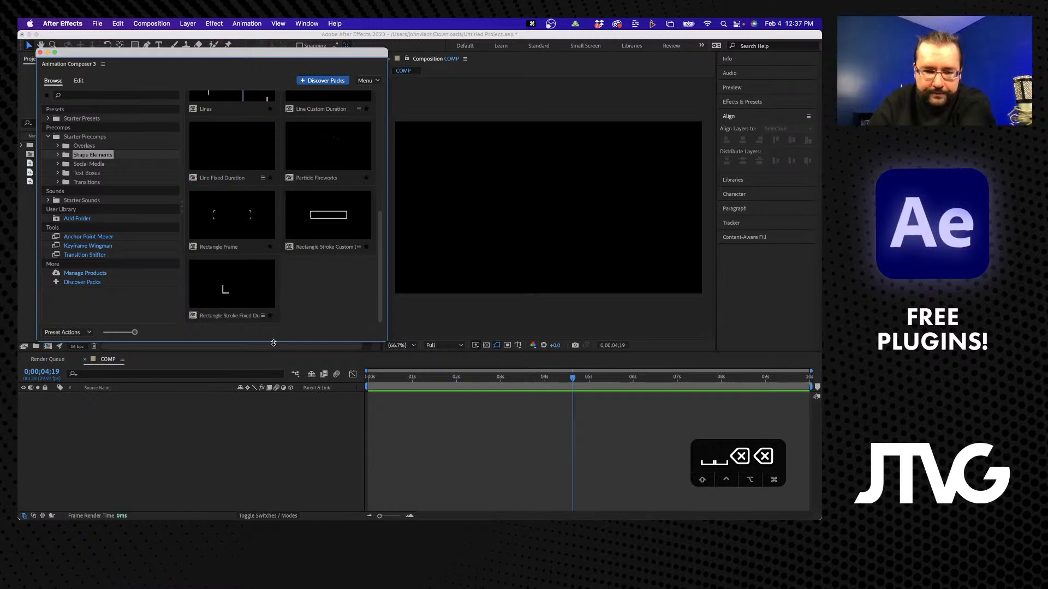
# Browse the Social Media starter precomps, such as Like Icon, Notify Icon and Subscribe Callout.
pyautogui.click(85, 165)
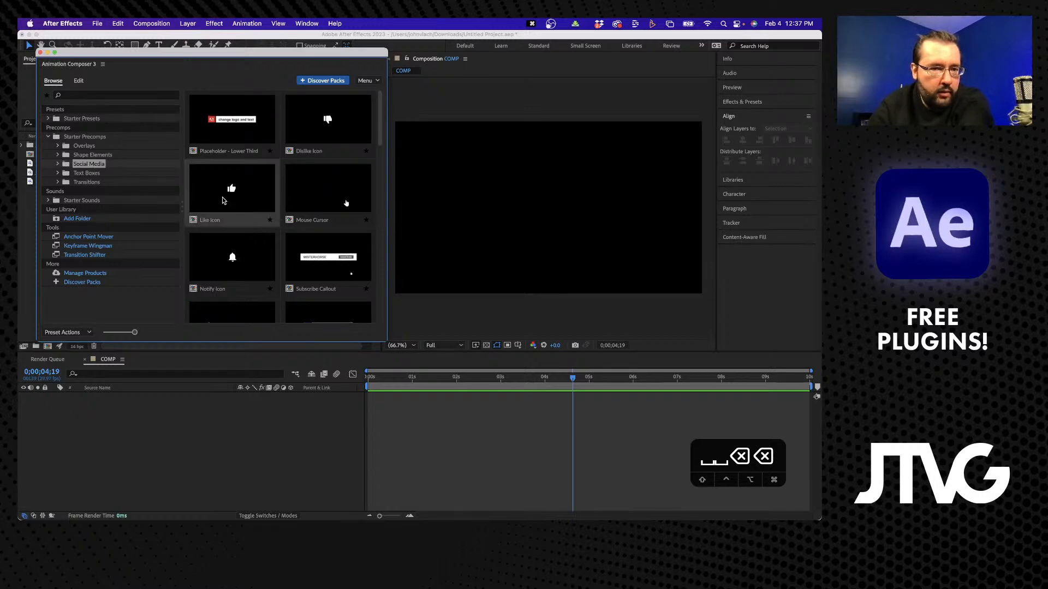
pyautogui.scroll(-1, 314, 196)
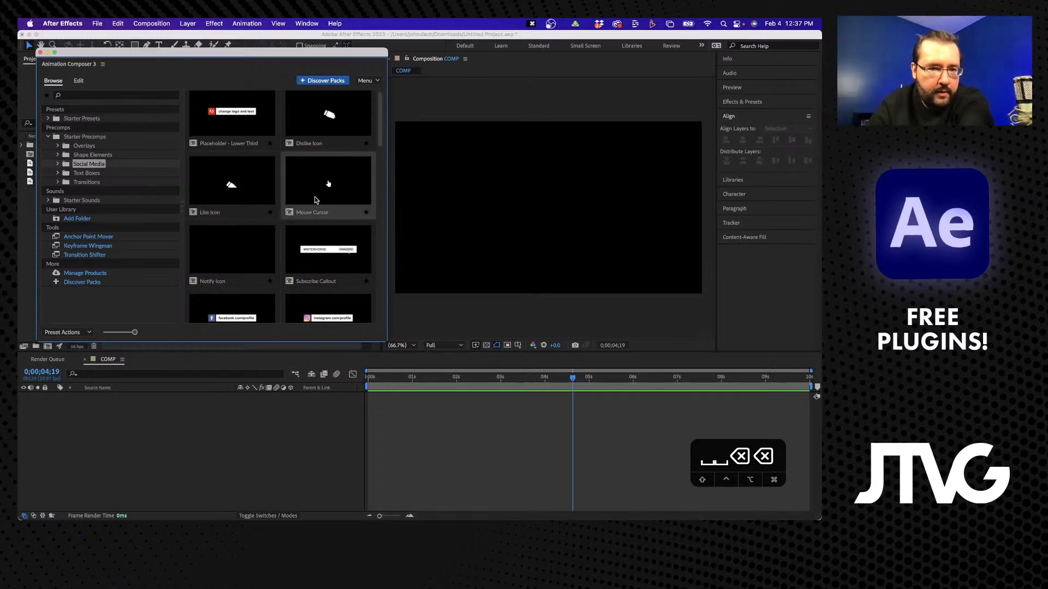
pyautogui.scroll(-3, 323, 217)
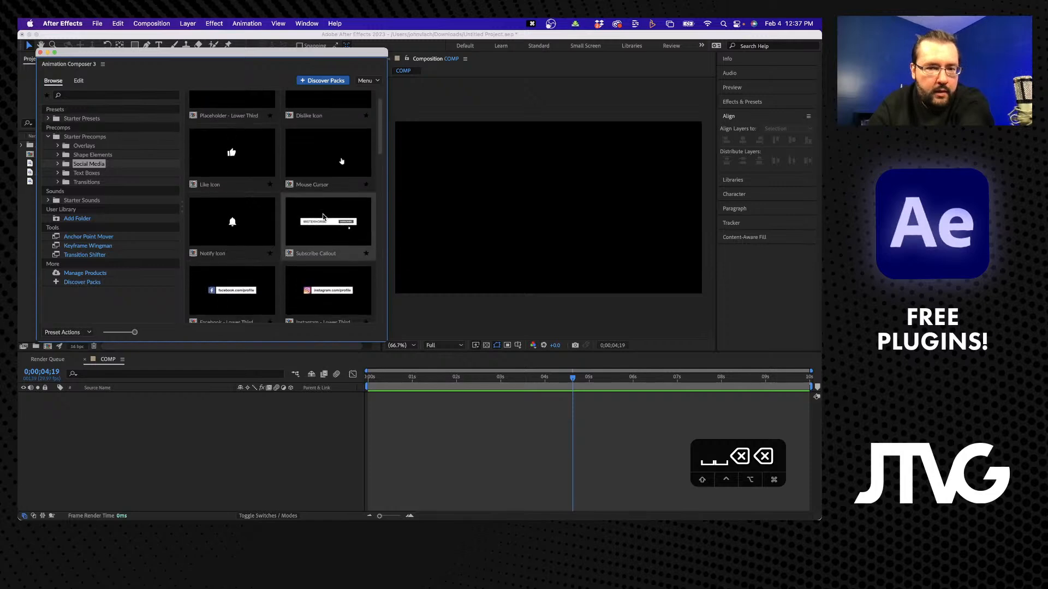
pyautogui.scroll(-4, 322, 233)
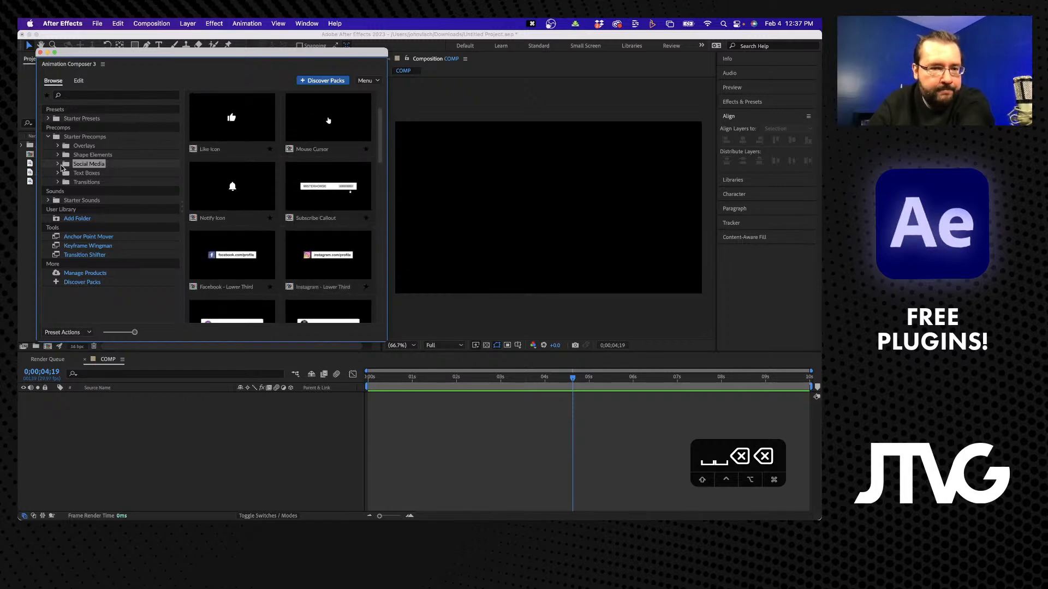
# Expand the Social Media subfolders and add the Youtube - Subscribe 1 precomp to COMP with its sound.
pyautogui.click(58, 163)
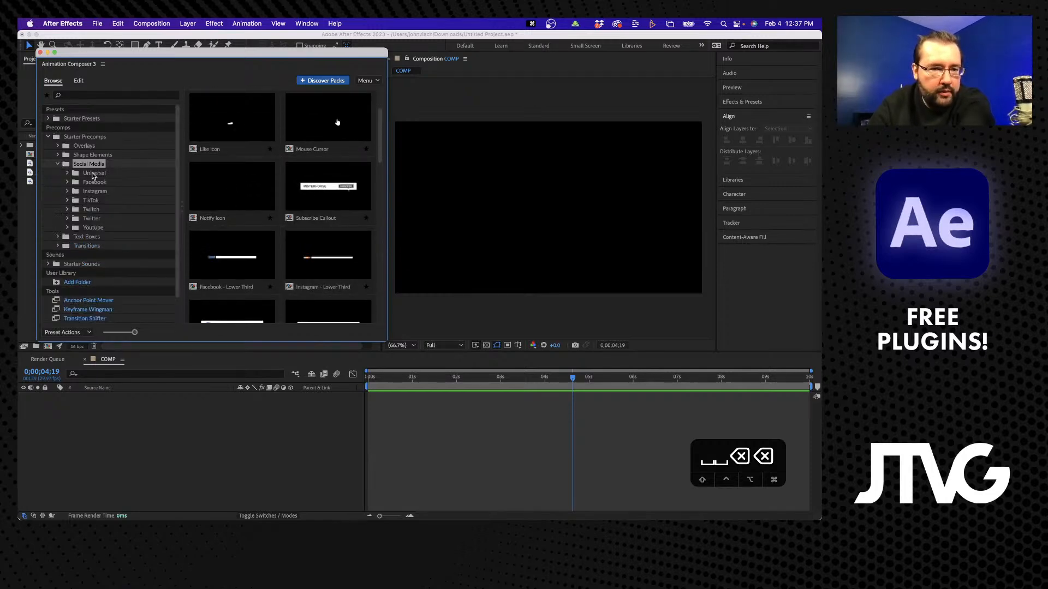
pyautogui.click(93, 175)
pyautogui.click(91, 227)
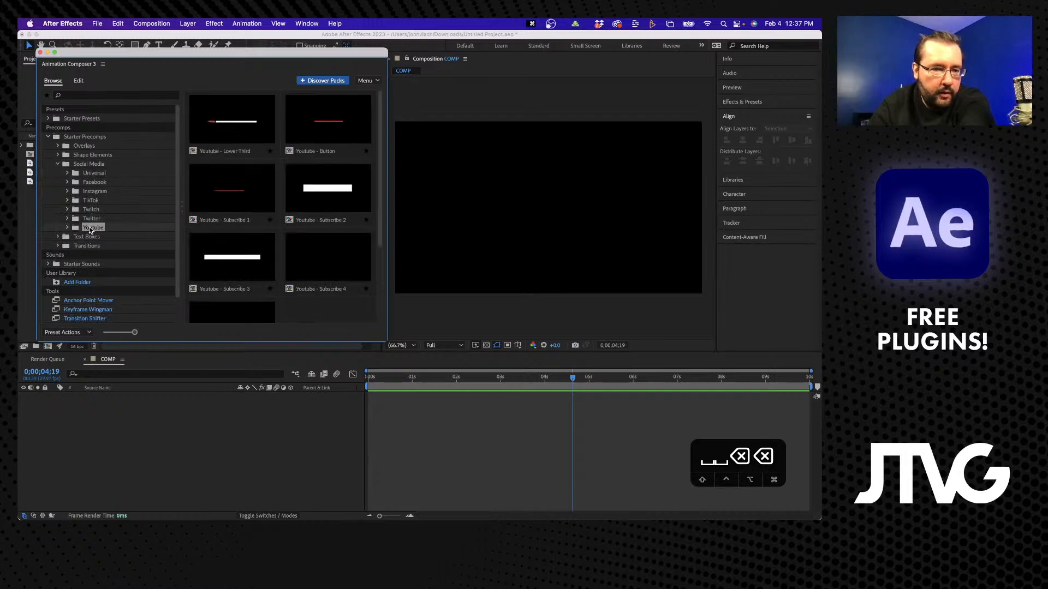
pyautogui.click(240, 195)
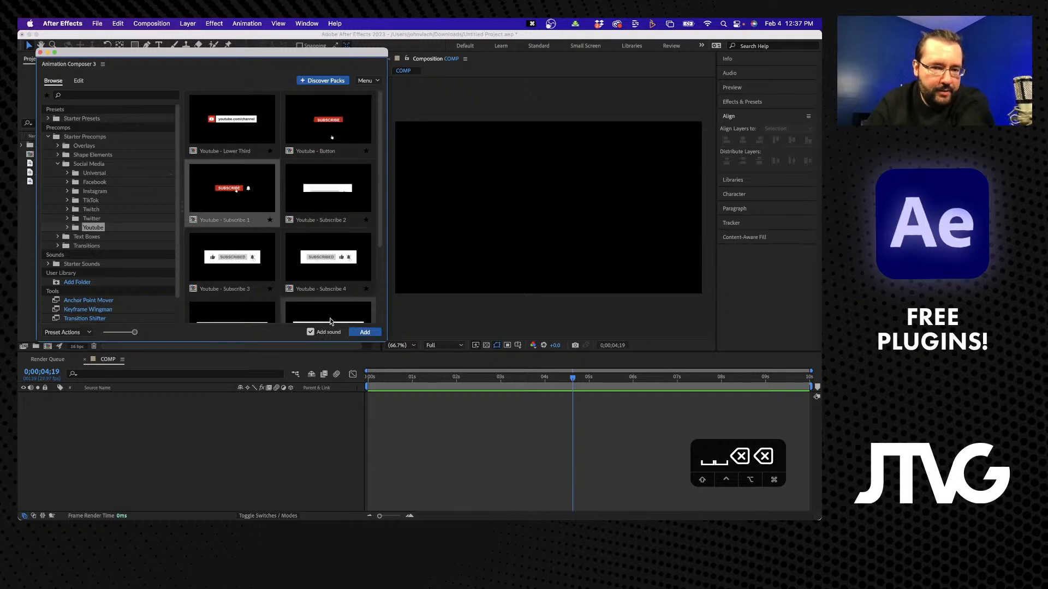
pyautogui.click(365, 332)
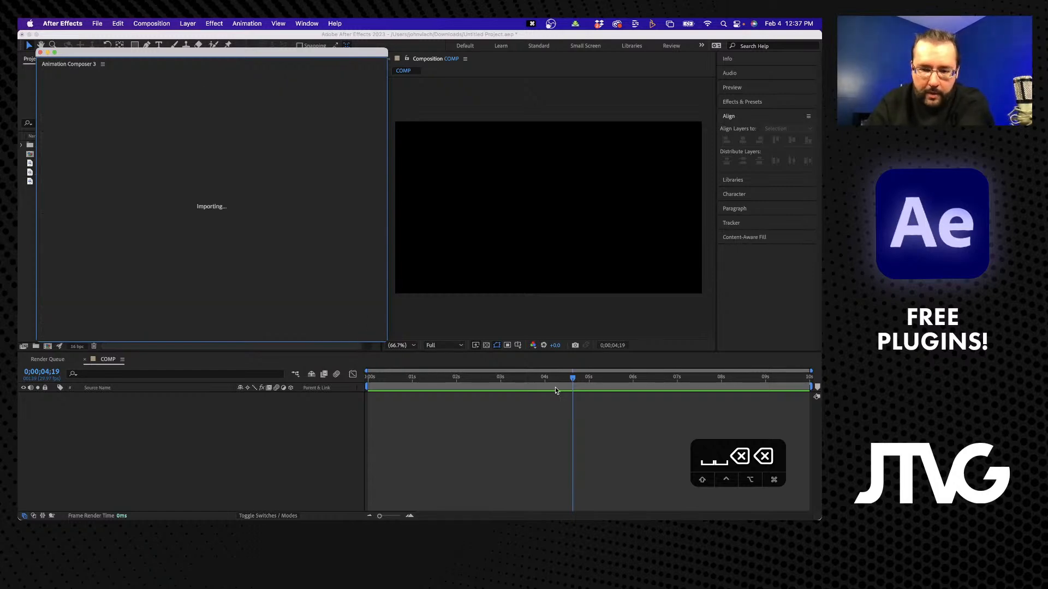
# Scrub through the Youtube - Subscribe 1 animation, ending at 0;00;04;10, and delete its layer.
pyautogui.moveTo(584, 390)
pyautogui.mouseDown()
pyautogui.moveTo(580, 379)
pyautogui.moveTo(606, 363)
pyautogui.moveTo(747, 365)
pyautogui.moveTo(629, 370)
pyautogui.moveTo(587, 397)
pyautogui.mouseUp()
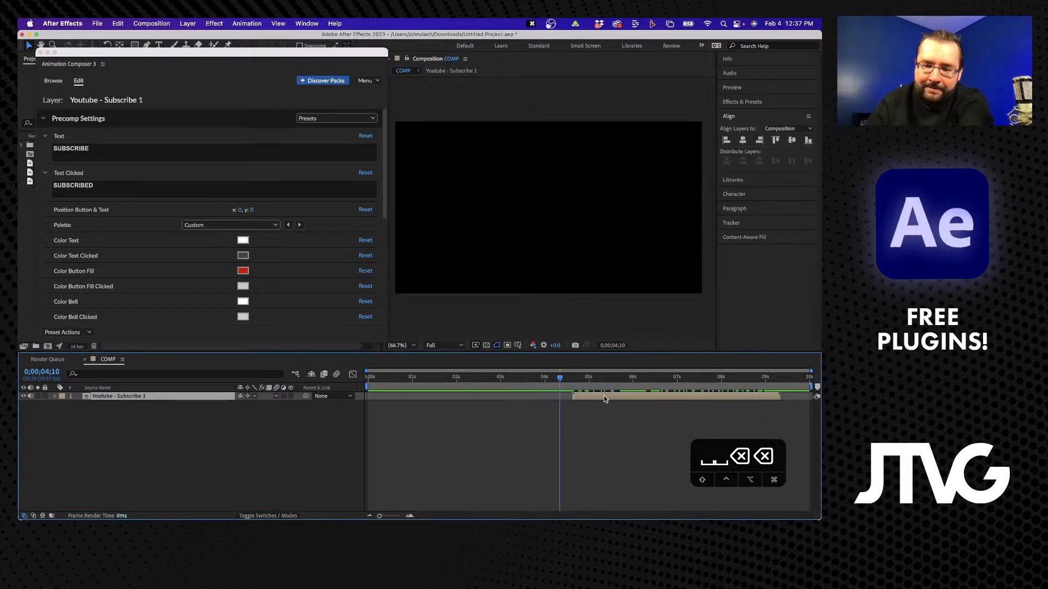
pyautogui.press('BackSpace')
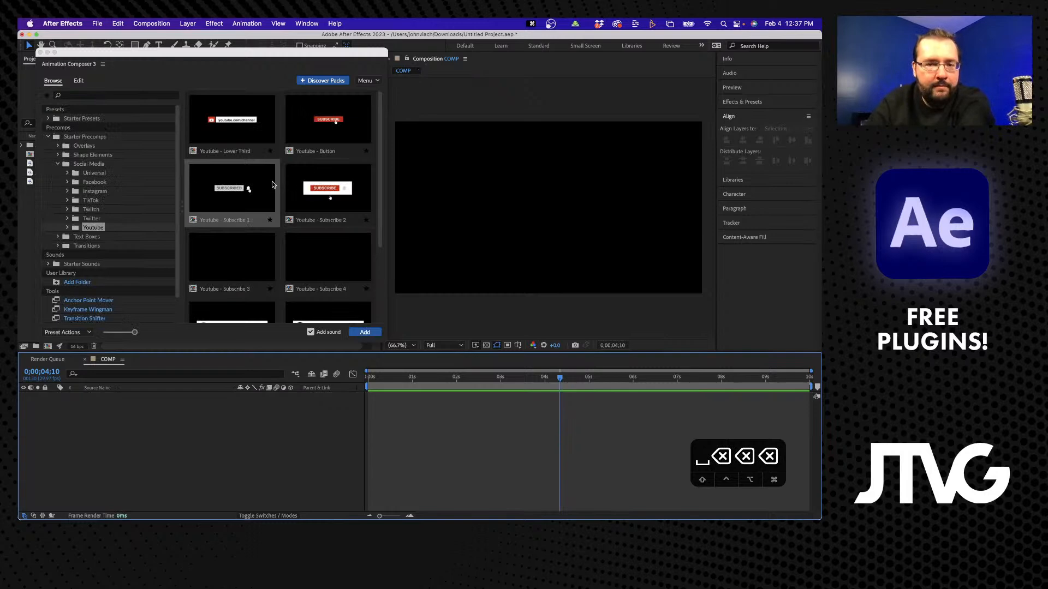
# Look through the other Youtube subscribe precomps and the Instagram and Facebook precomps.
pyautogui.scroll(-5, 330, 202)
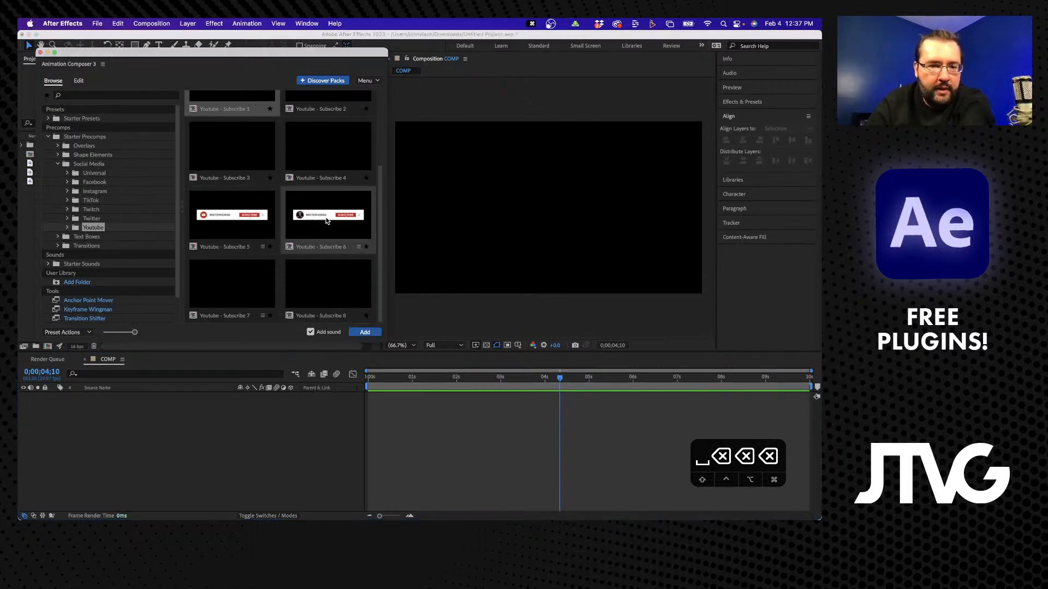
pyautogui.click(93, 191)
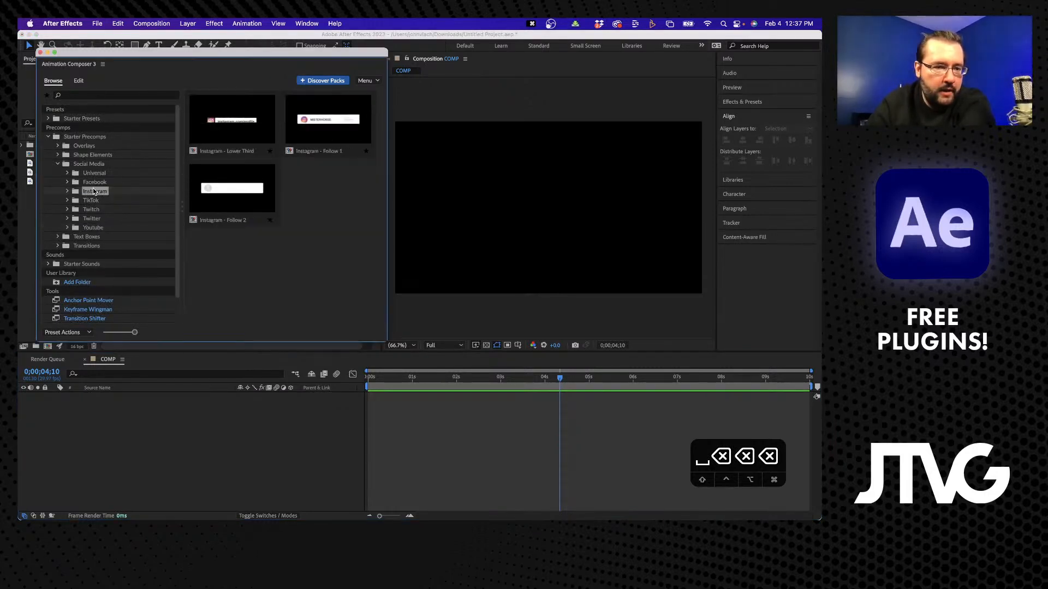
pyautogui.click(91, 182)
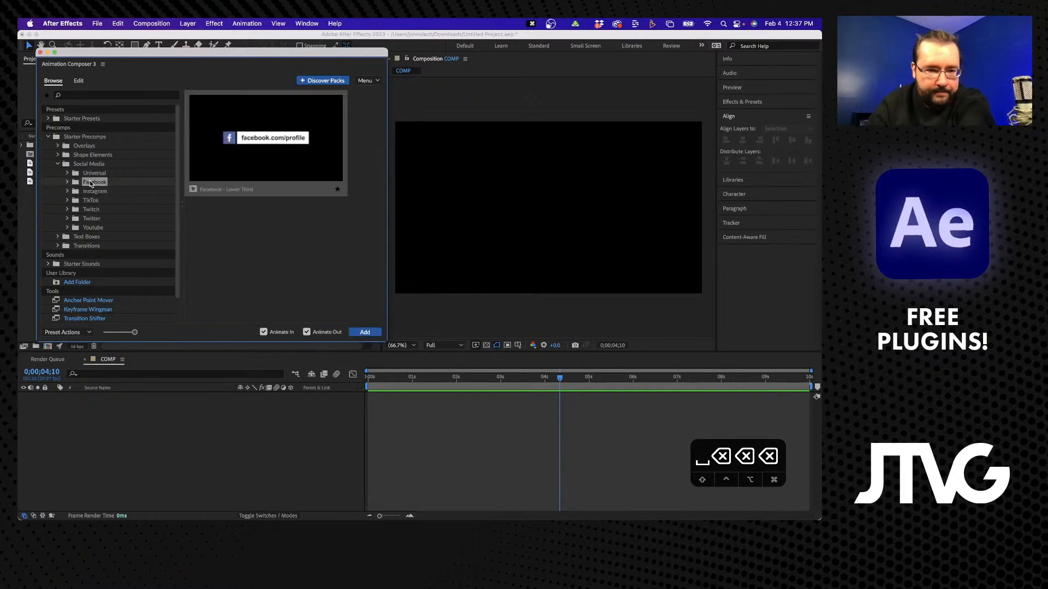
# Collapse Social Media, expand Text Boxes and preview 1-Line Fill Text Box 1 - Up, 2 - Left and 2 - Right.
pyautogui.click(57, 164)
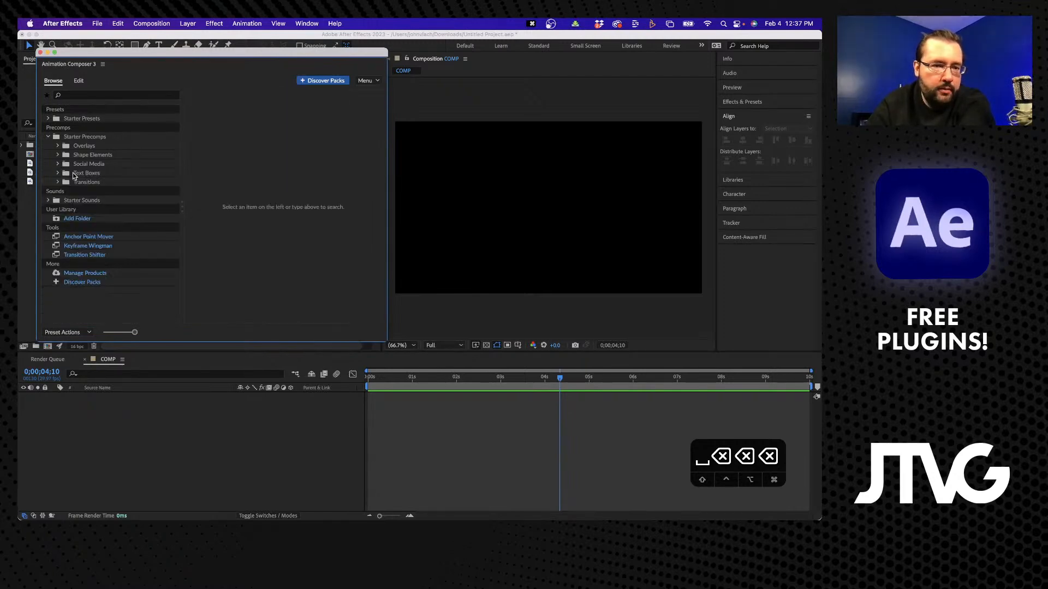
pyautogui.click(59, 172)
pyautogui.click(102, 188)
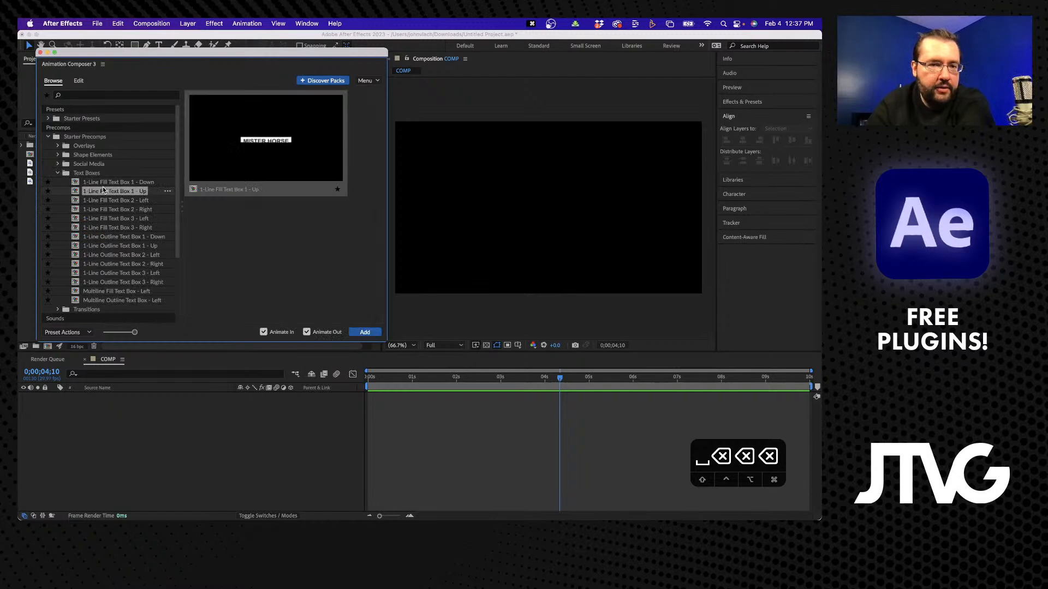
pyautogui.click(107, 202)
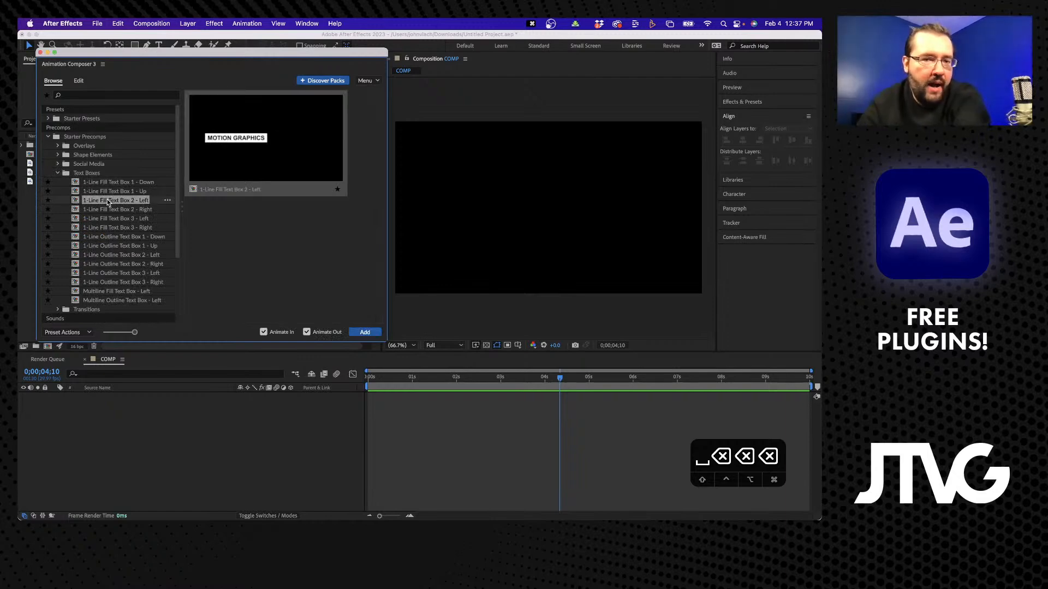
pyautogui.click(108, 212)
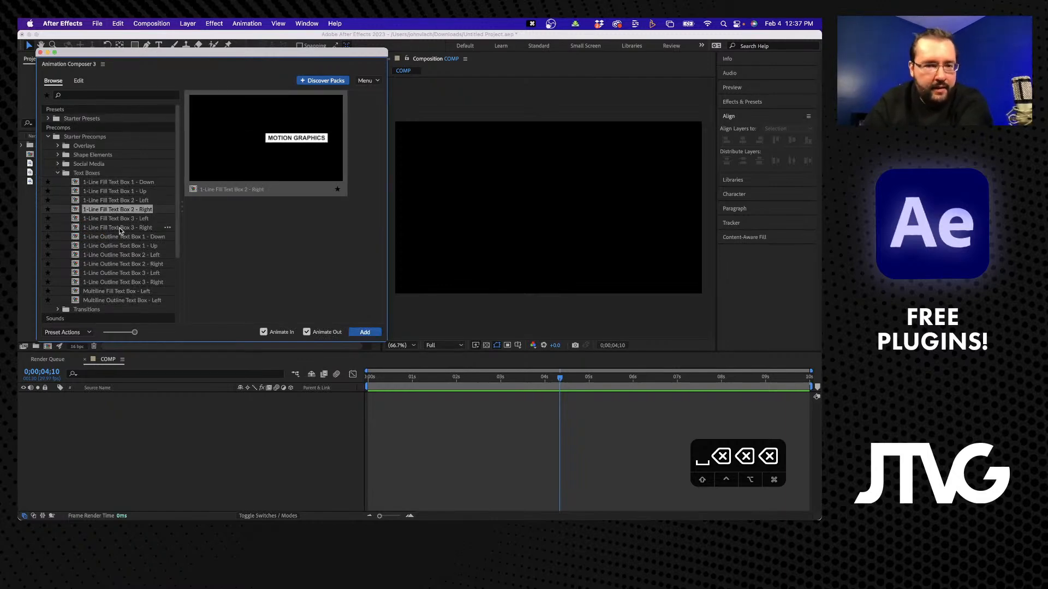
# Preview the remaining text box precomps, from 1-Line Fill Text Box 3 - Right through Multiline Outline Text Box - Left.
pyautogui.click(120, 228)
pyautogui.click(122, 237)
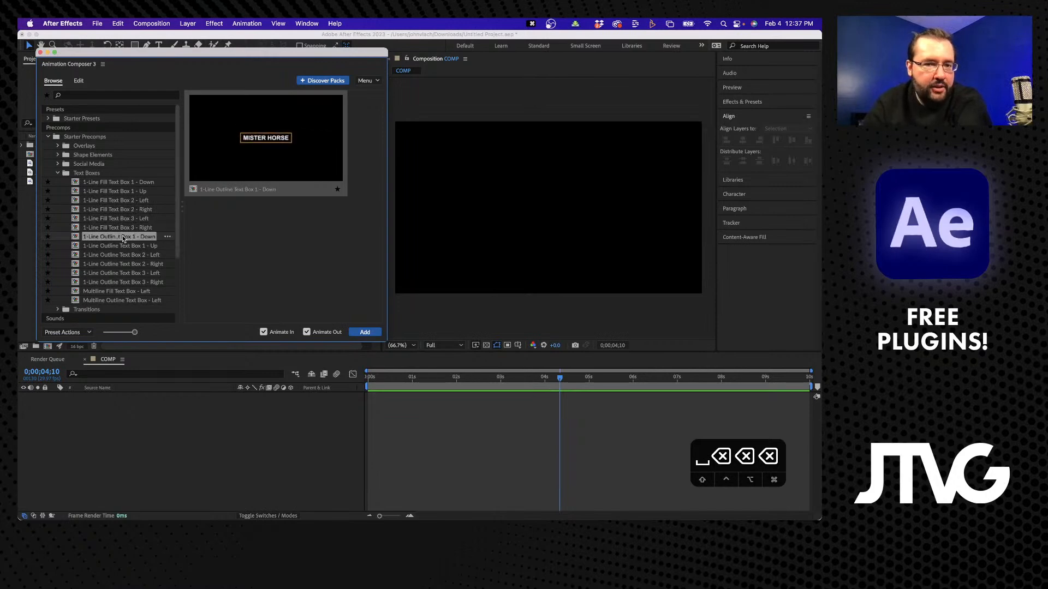
pyautogui.click(123, 255)
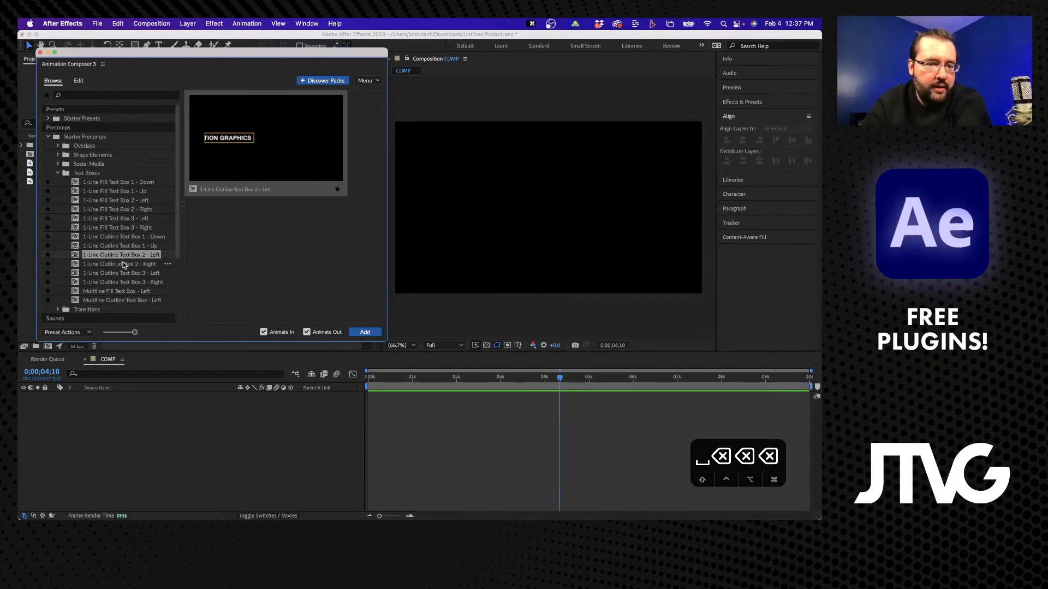
pyautogui.click(124, 265)
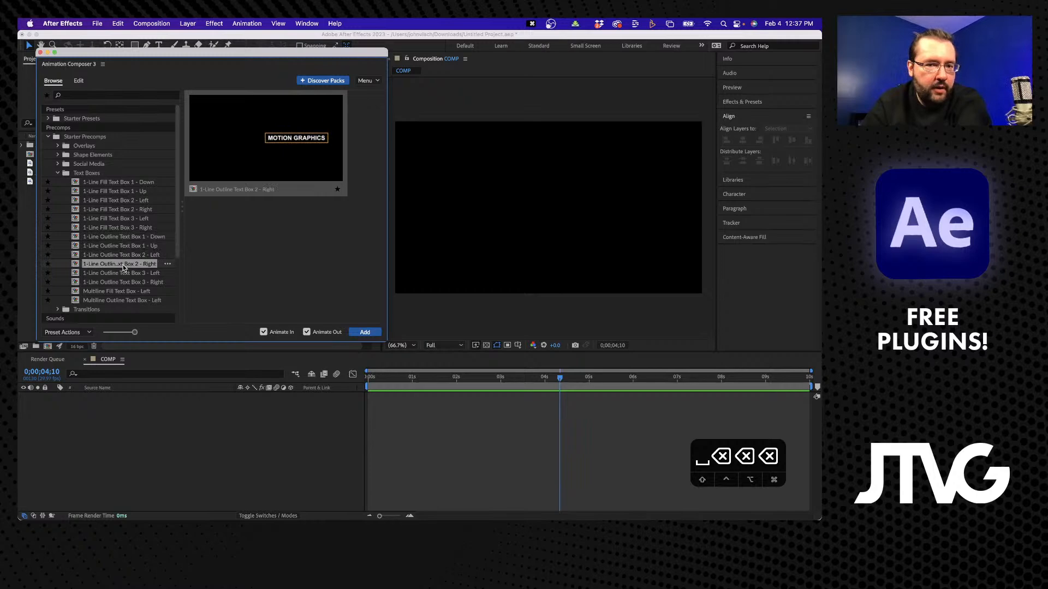
pyautogui.click(119, 282)
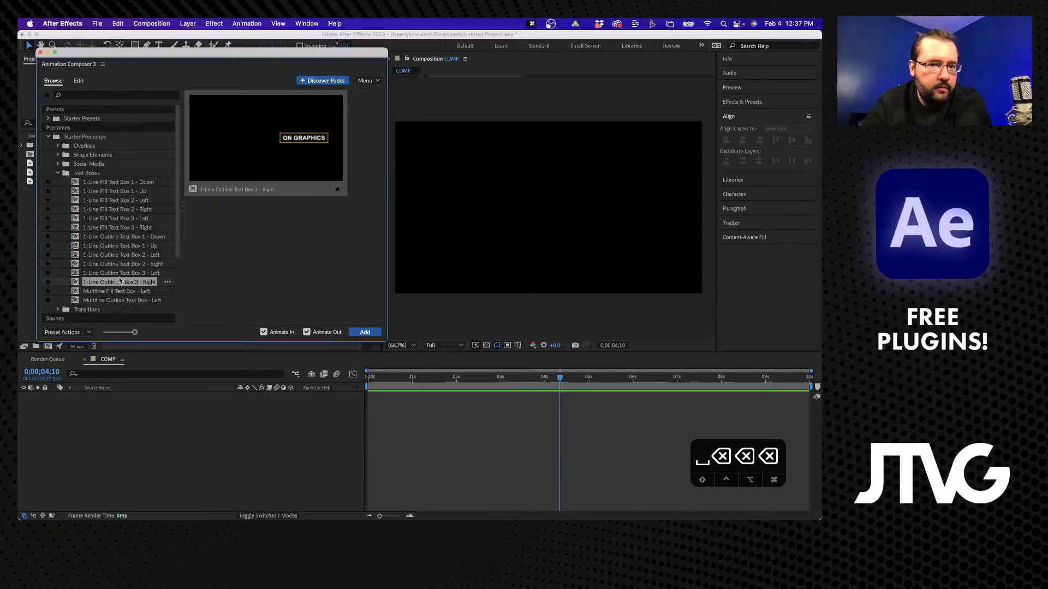
pyautogui.click(113, 291)
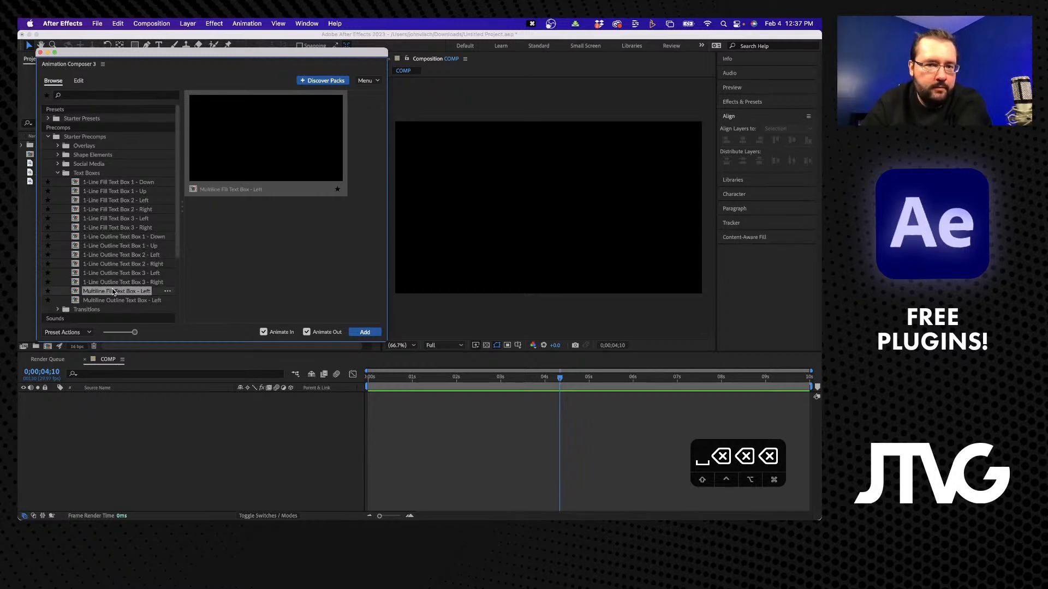
pyautogui.click(111, 300)
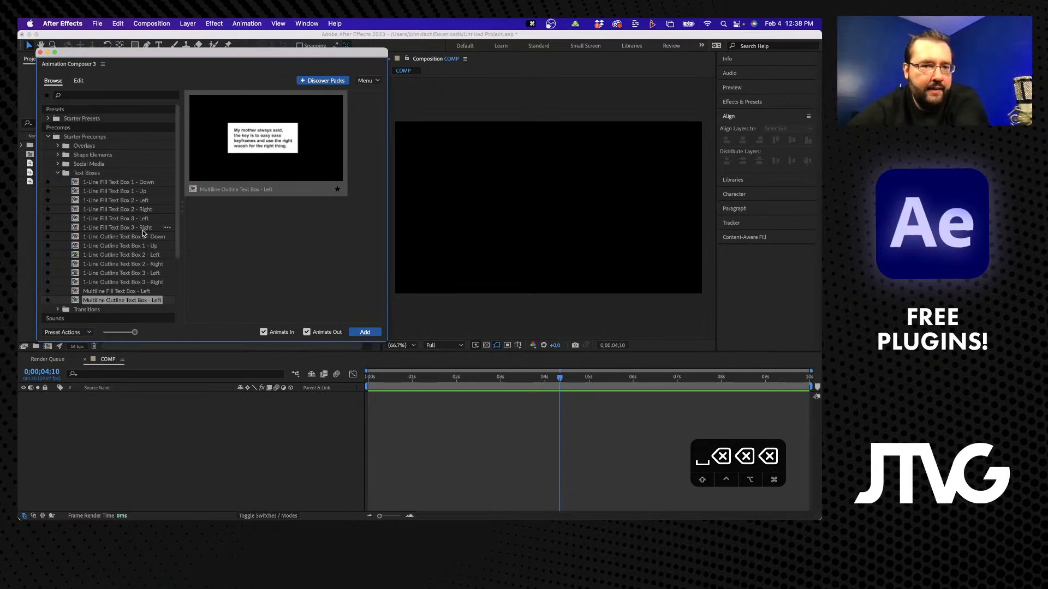
# Add the Multiline Outline Text Box - Left precomp to COMP, select its layer and move the current time to 0;00;04;23.
pyautogui.scroll(-1, 143, 233)
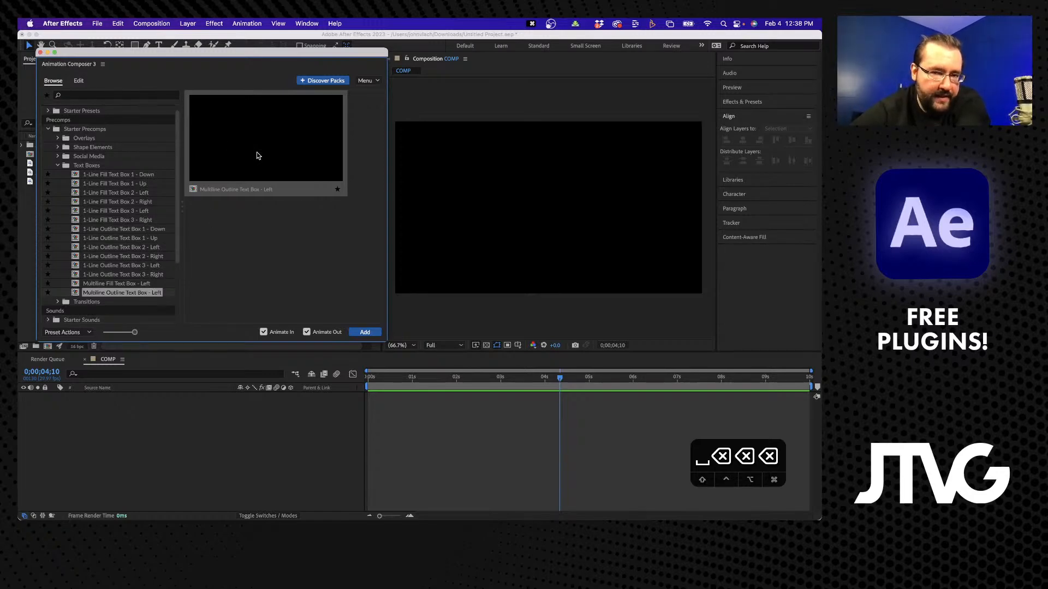
pyautogui.click(364, 332)
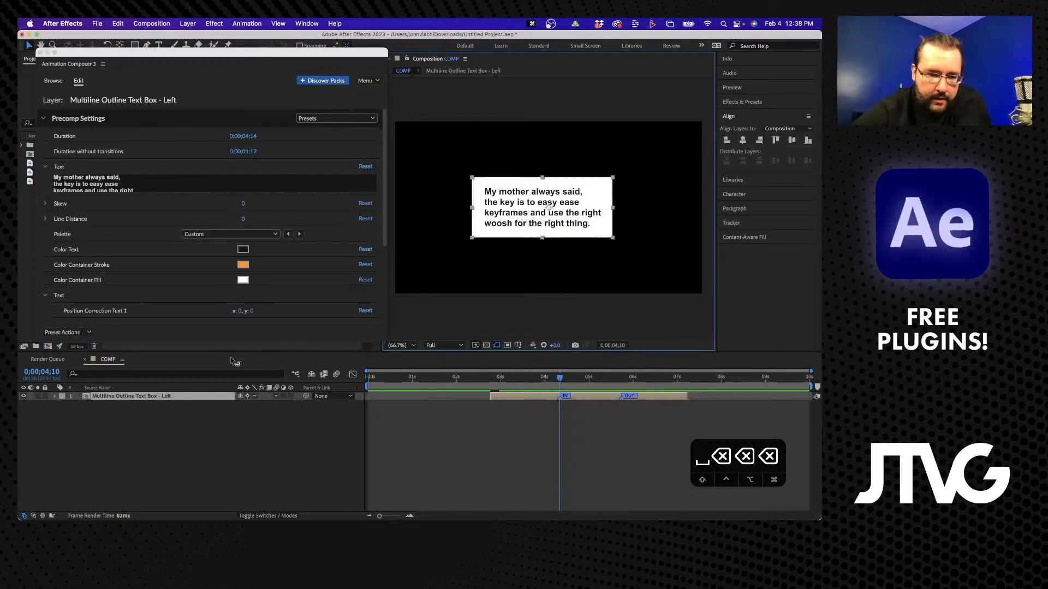
pyautogui.moveTo(143, 55); pyautogui.dragTo(135, 46)
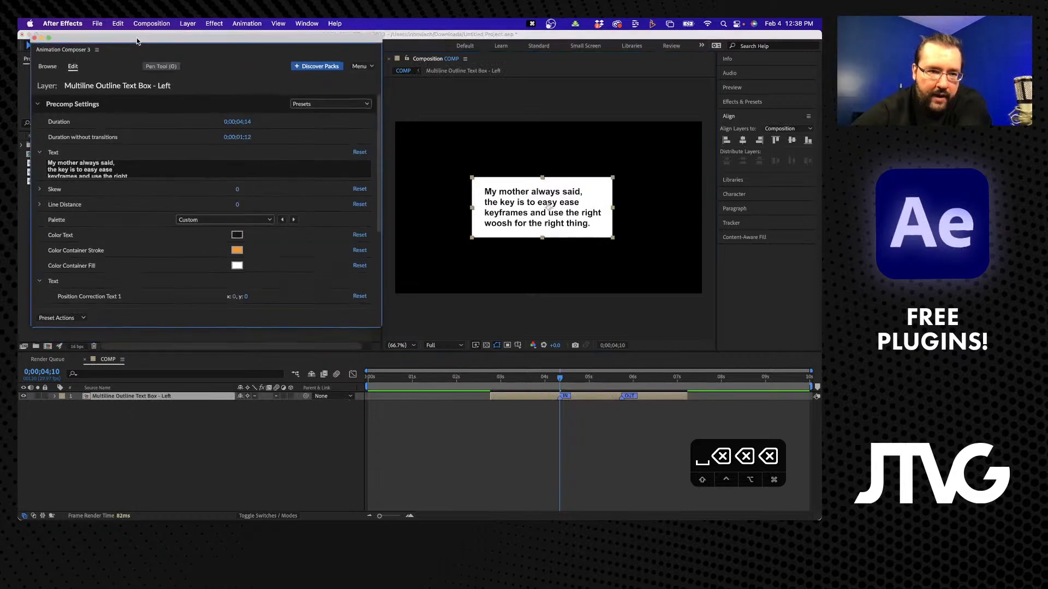
pyautogui.click(133, 396)
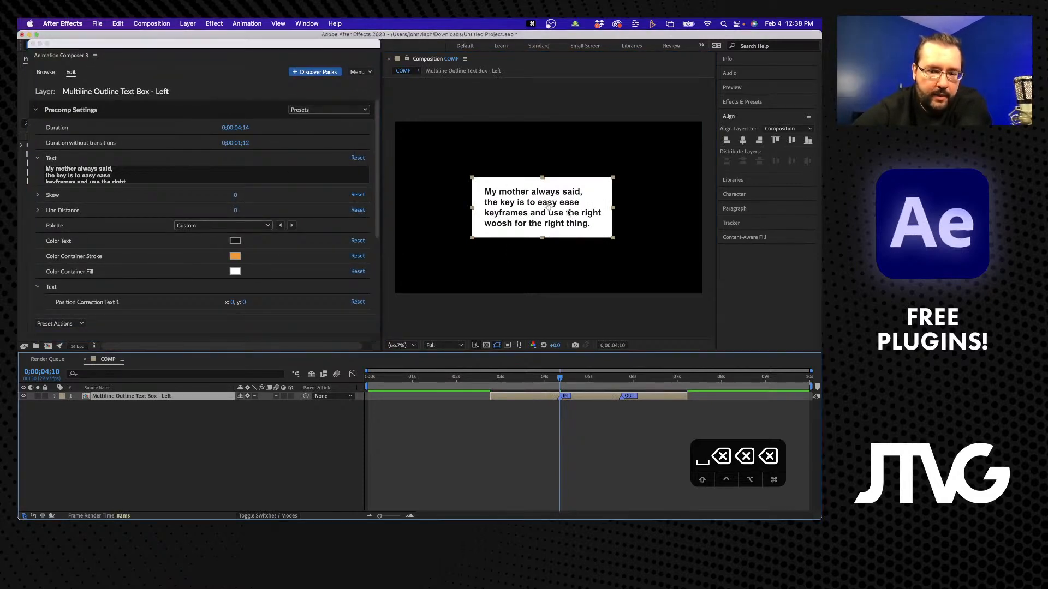
pyautogui.click(579, 378)
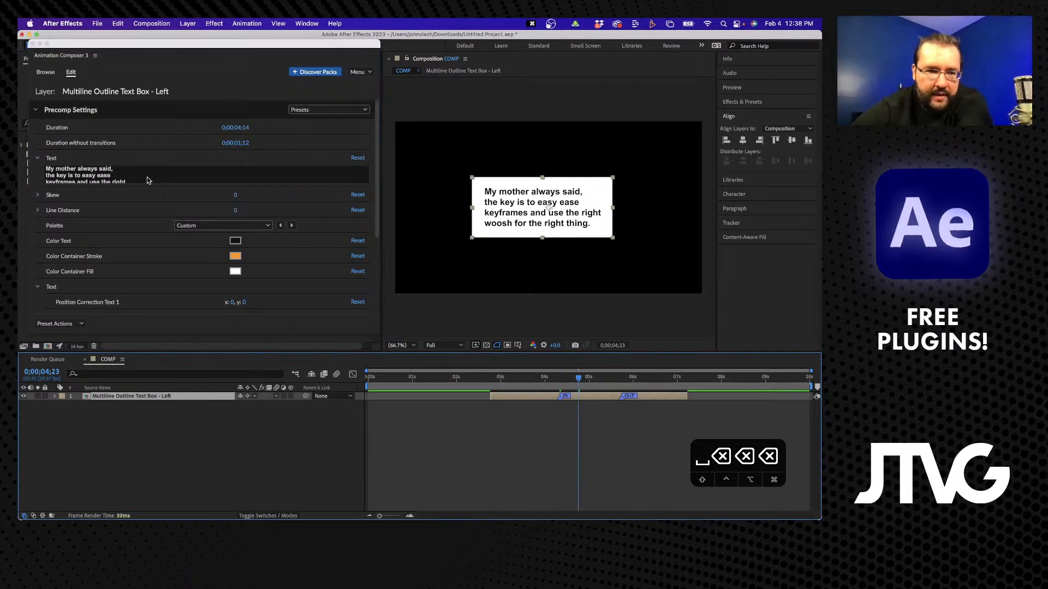
# Append a copy of the box's entire text below the existing lines and move the current time to 0;00;05;06.
pyautogui.click(128, 181)
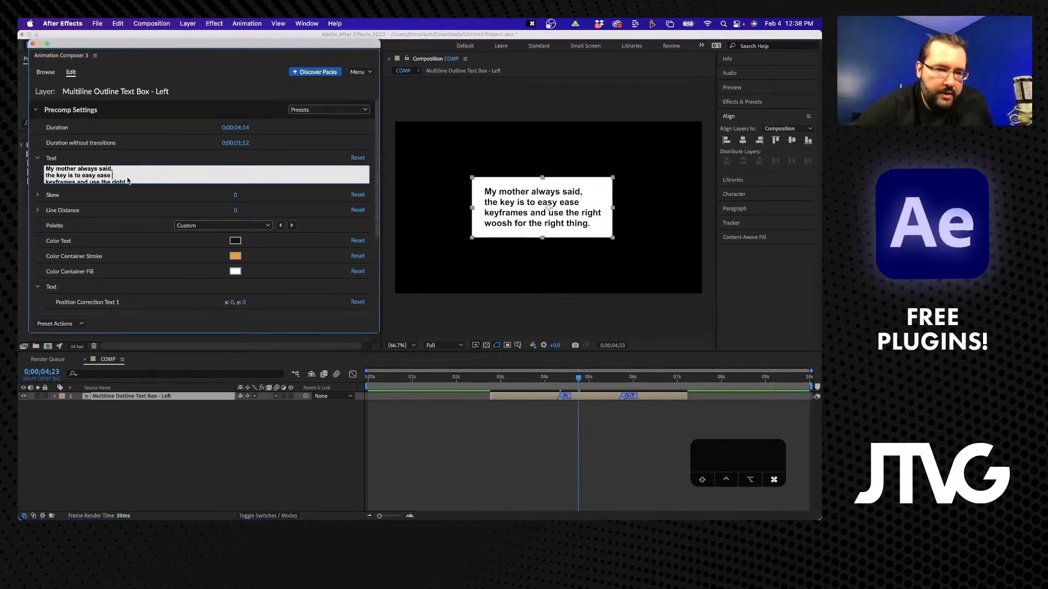
pyautogui.press('super+a')
pyautogui.press('super+c')
pyautogui.click(128, 180)
pyautogui.scroll(-1, 128, 180)
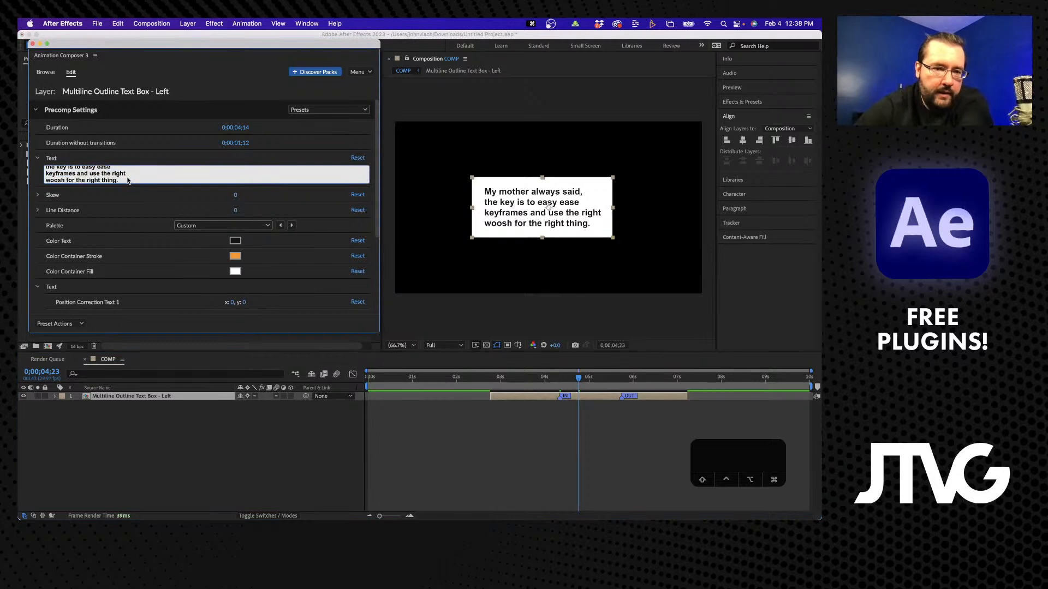
pyautogui.press('Return')
pyautogui.press('super+v')
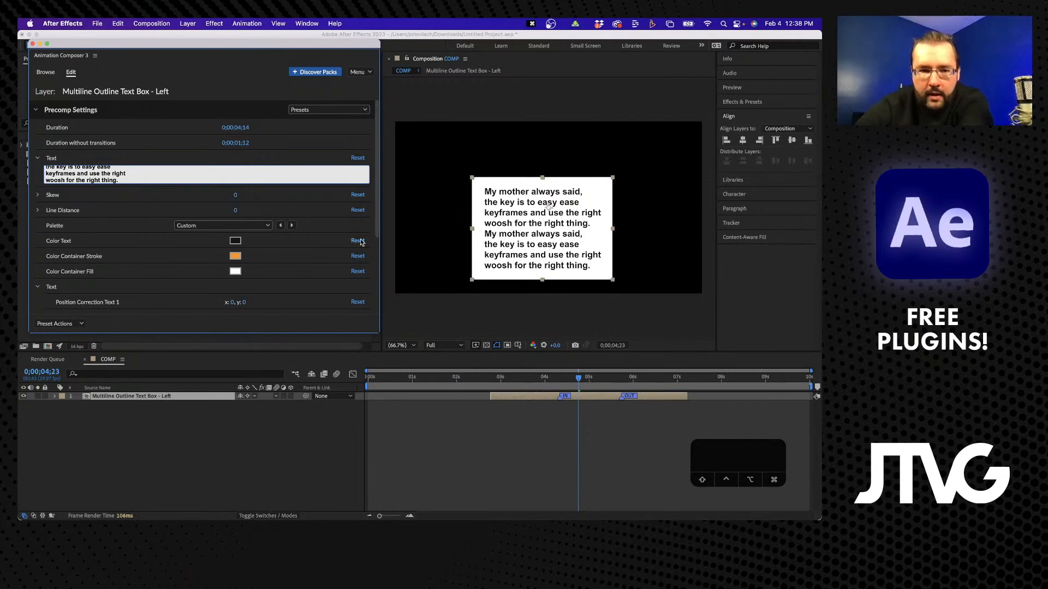
pyautogui.moveTo(584, 378); pyautogui.dragTo(597, 378)
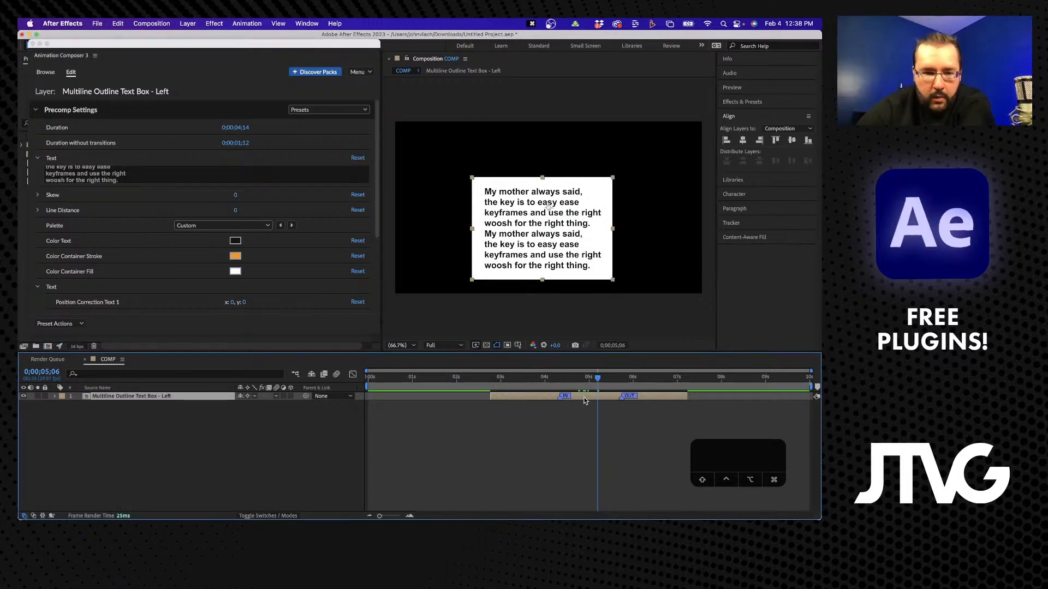
# Delete the Multiline Outline Text Box - Left layer from COMP.
pyautogui.click(131, 183)
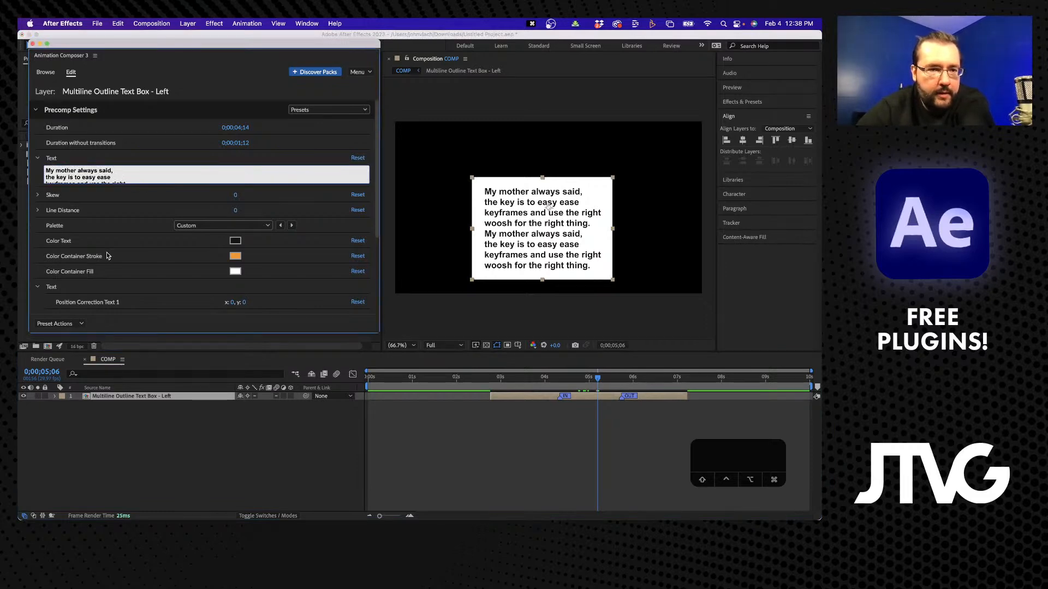
pyautogui.click(142, 397)
pyautogui.press('BackSpace')
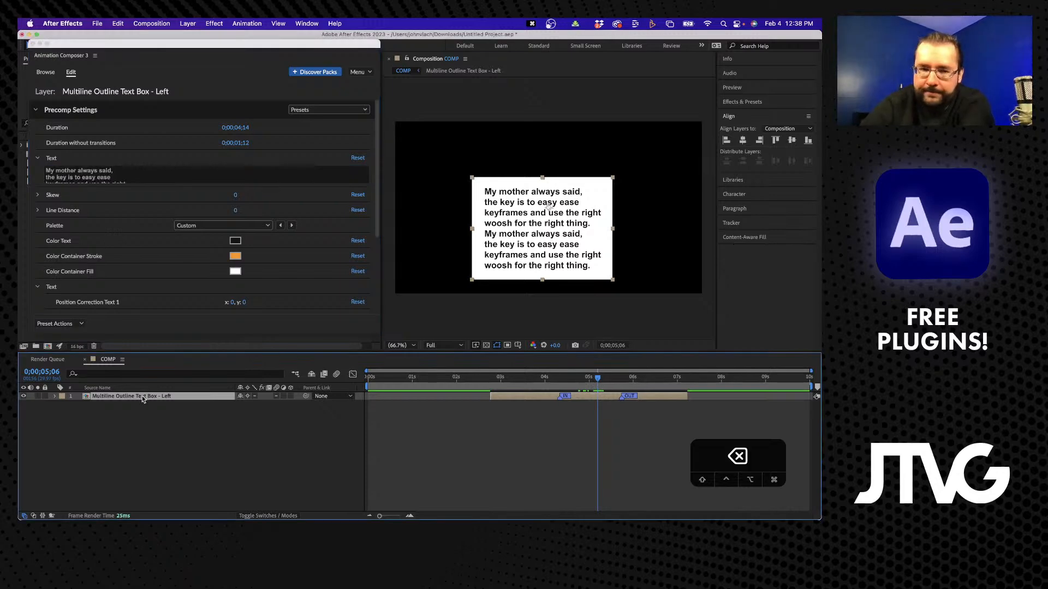
# Collapse the Text Boxes folder, expand Transitions and show the variants of the Pan Short transition.
pyautogui.click(106, 185)
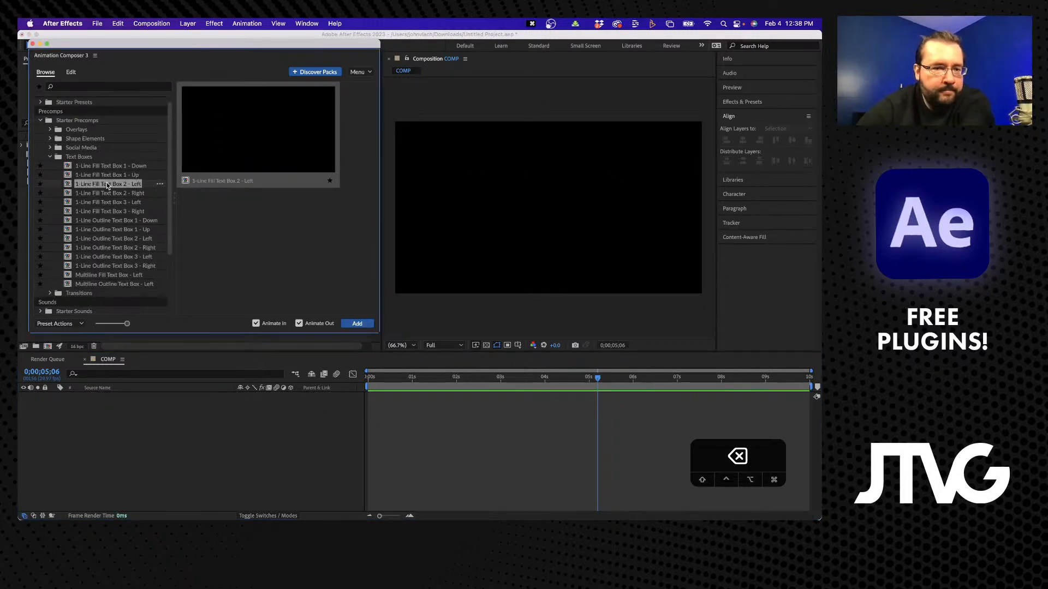
pyautogui.click(53, 158)
pyautogui.click(51, 157)
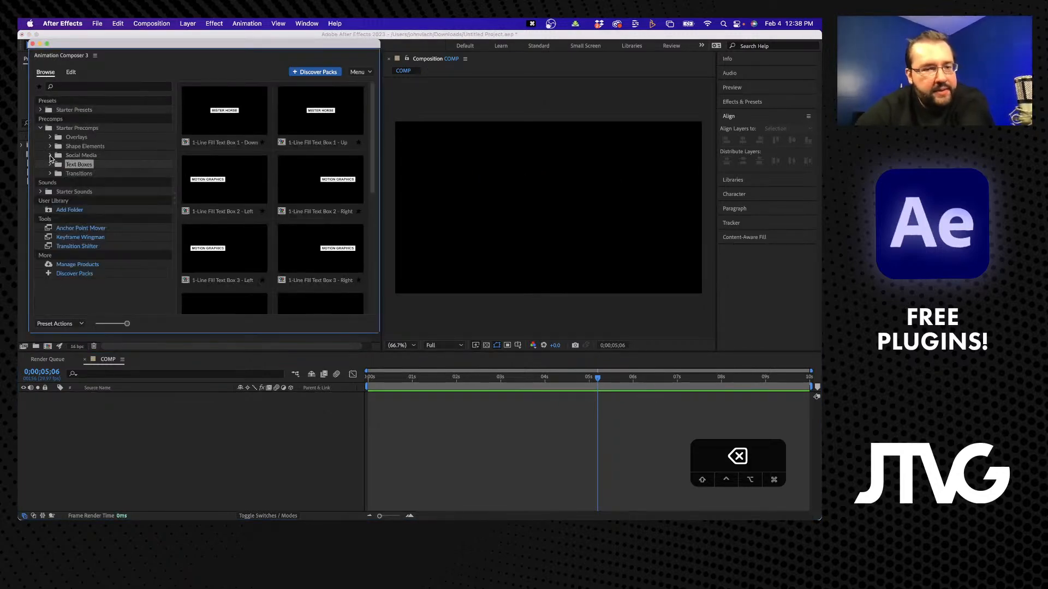
pyautogui.click(52, 173)
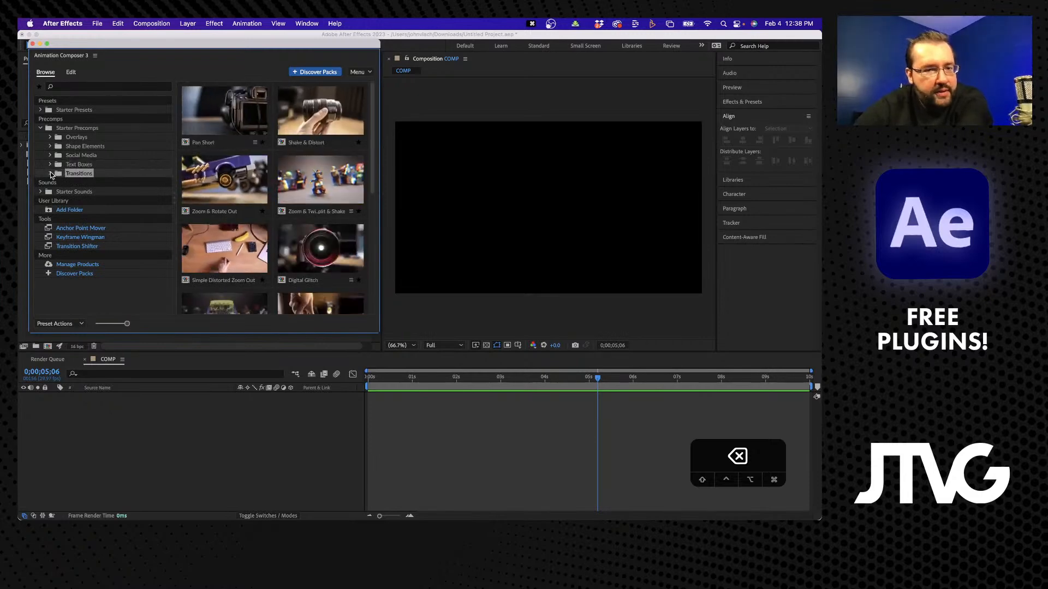
pyautogui.click(50, 173)
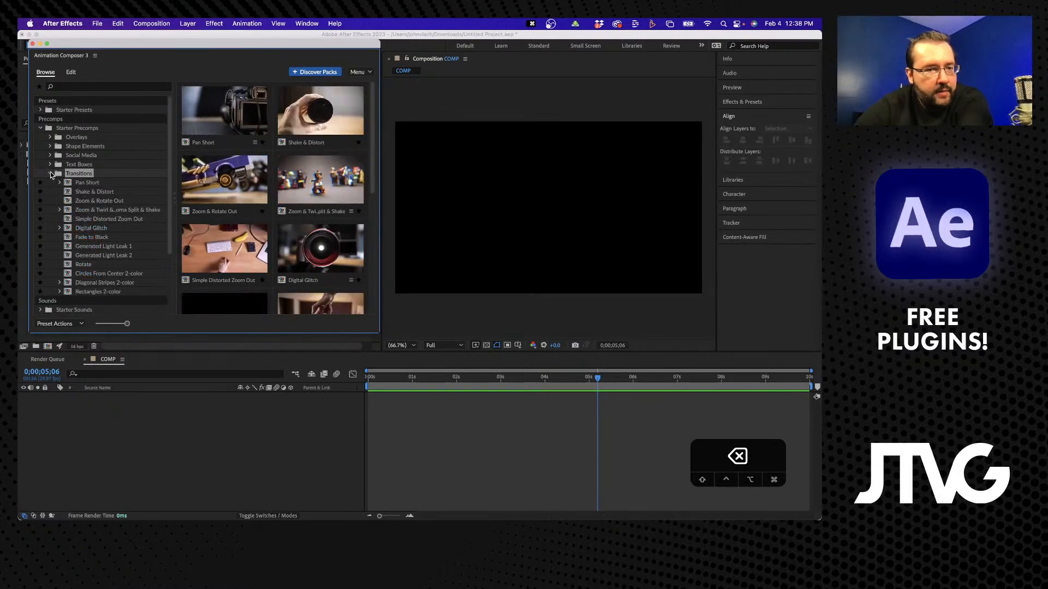
pyautogui.click(79, 182)
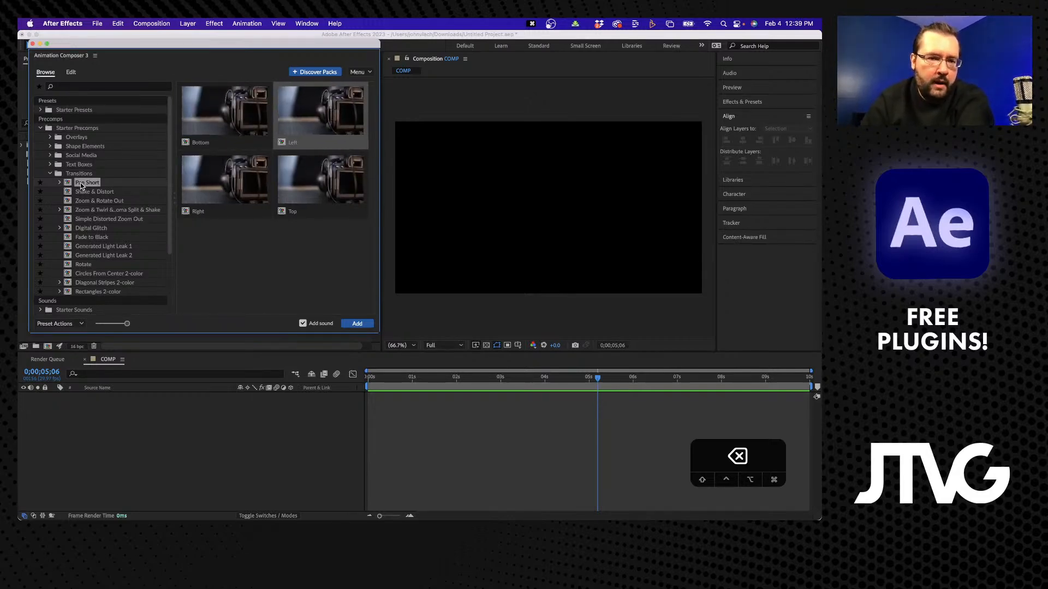
# Place the city skyline photo in COMP ending at 0;00;03;00 and the starry sky photo above it starting at that time.
pyautogui.moveTo(105, 43); pyautogui.dragTo(316, 64)
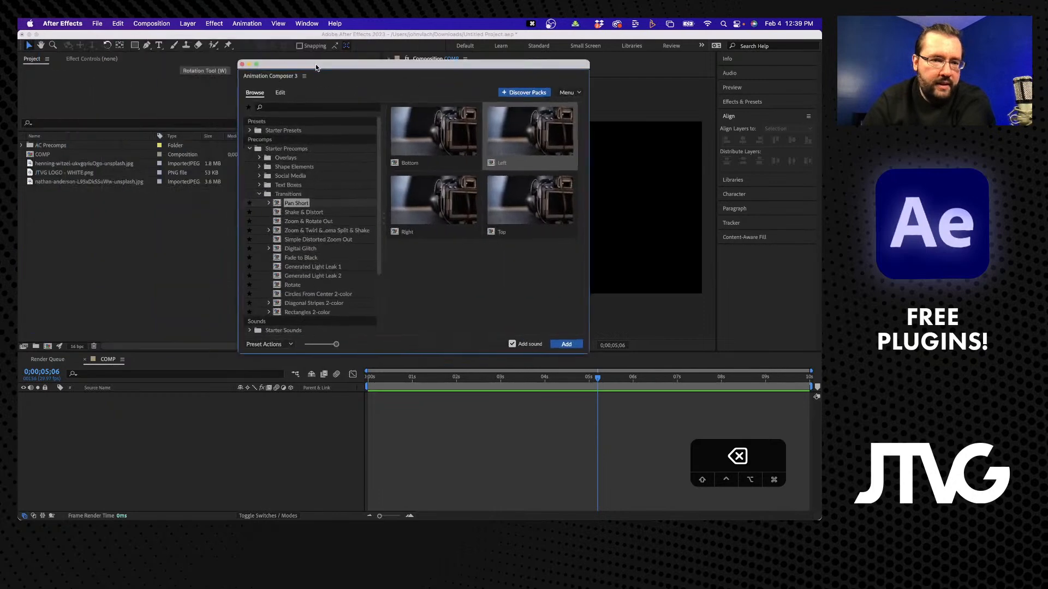
pyautogui.click(55, 164)
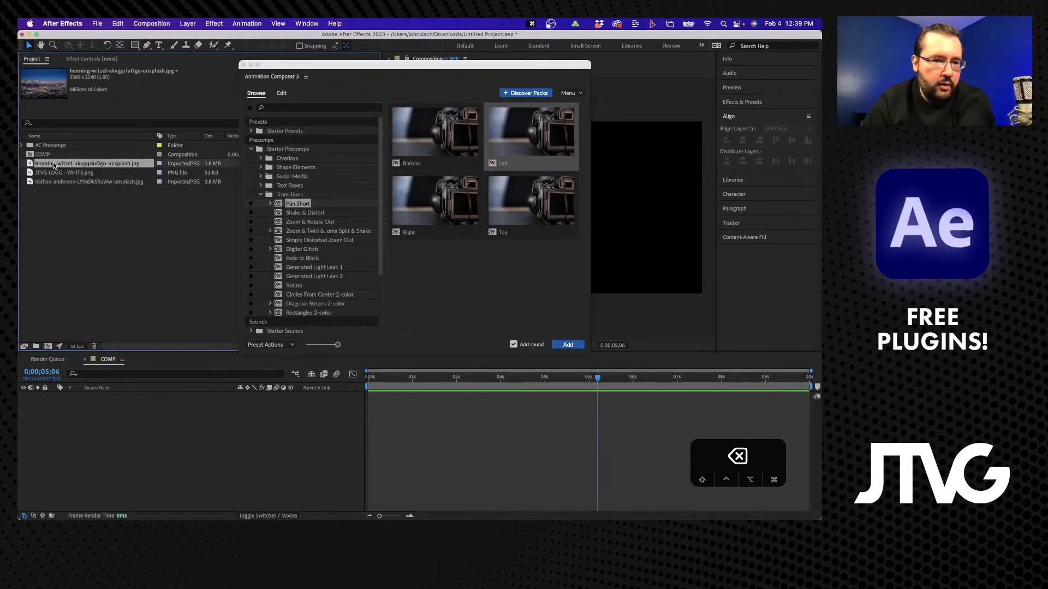
pyautogui.moveTo(55, 164); pyautogui.dragTo(152, 451)
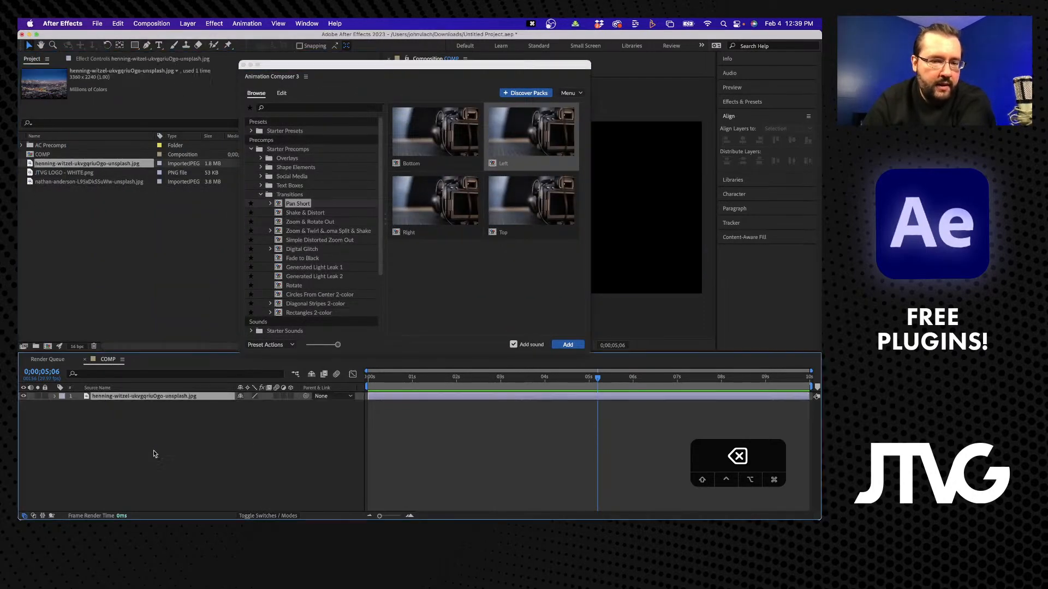
pyautogui.click(501, 379)
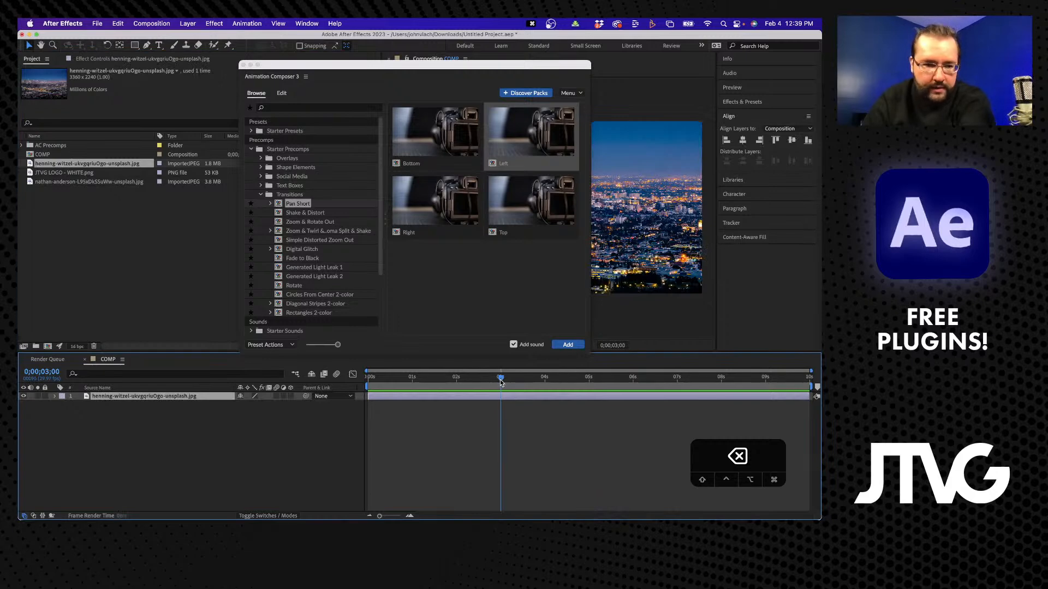
pyautogui.hotkey('alt', ']')
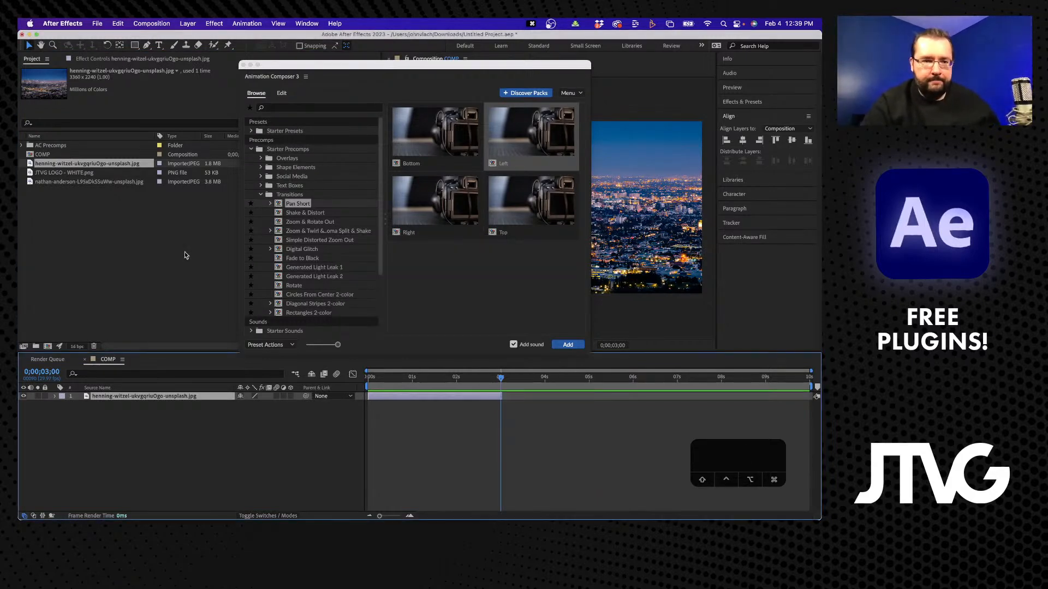
pyautogui.click(74, 182)
pyautogui.moveTo(141, 395)
pyautogui.mouseDown()
pyautogui.moveTo(141, 407)
pyautogui.moveTo(154, 396)
pyautogui.mouseUp()
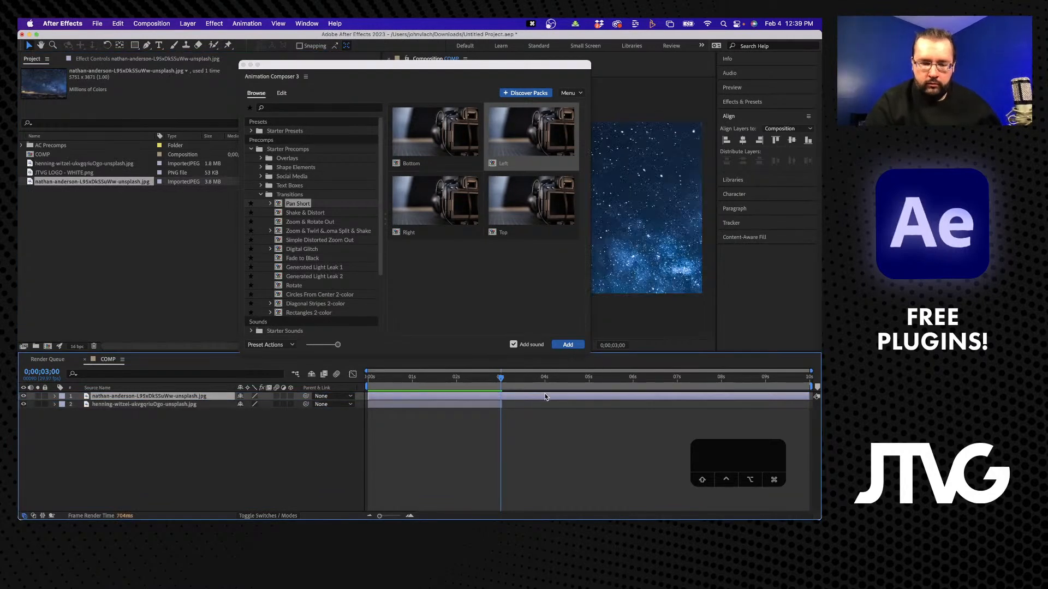
# Add the Pan Short transition precomp with its sound to COMP at 0;00;03;21.
pyautogui.moveTo(489, 375); pyautogui.dragTo(531, 385)
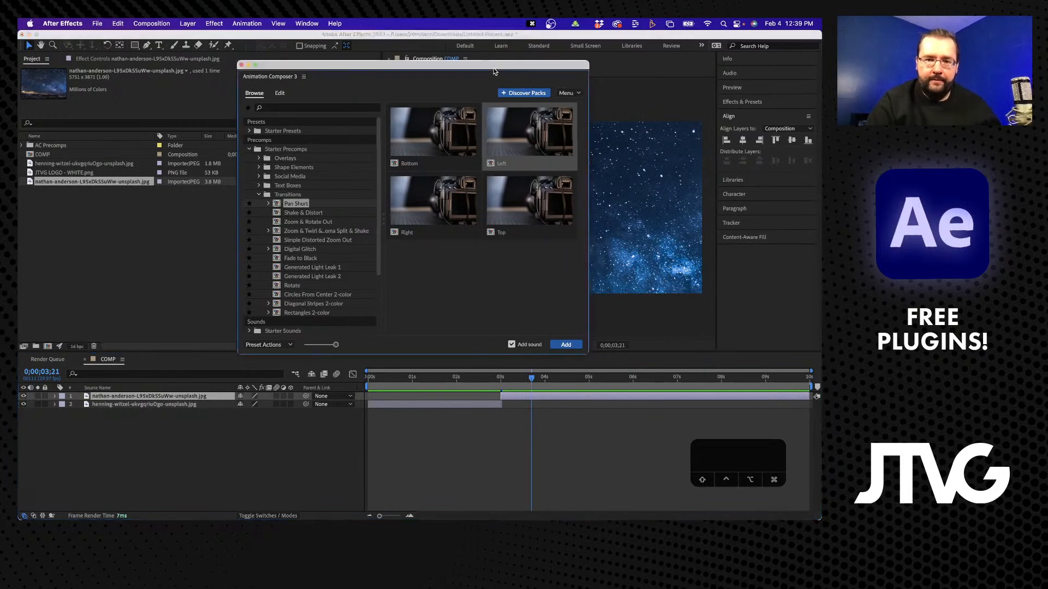
pyautogui.moveTo(500, 62); pyautogui.dragTo(330, 50)
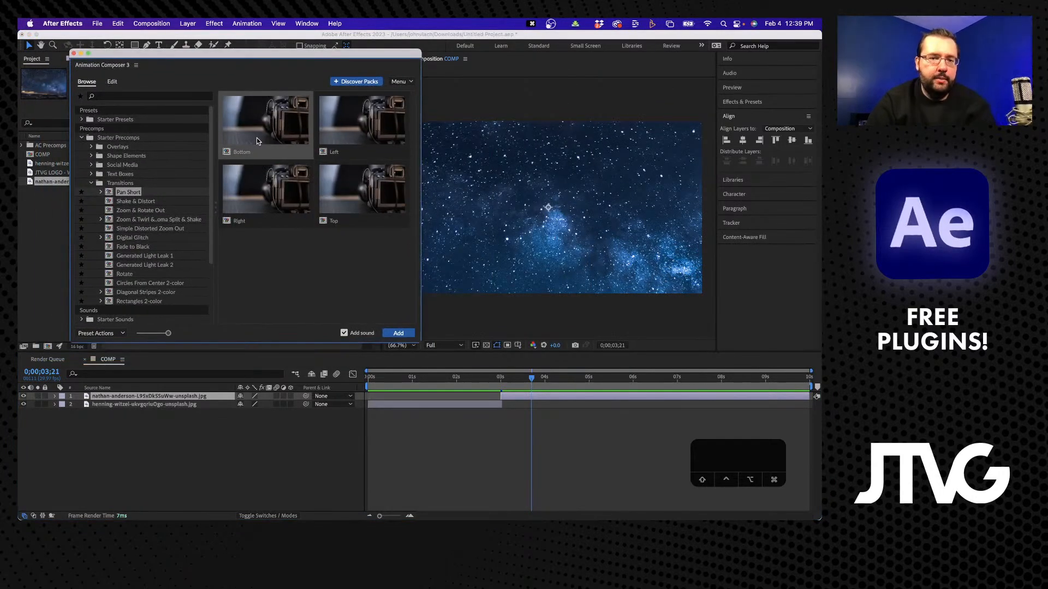
pyautogui.click(397, 334)
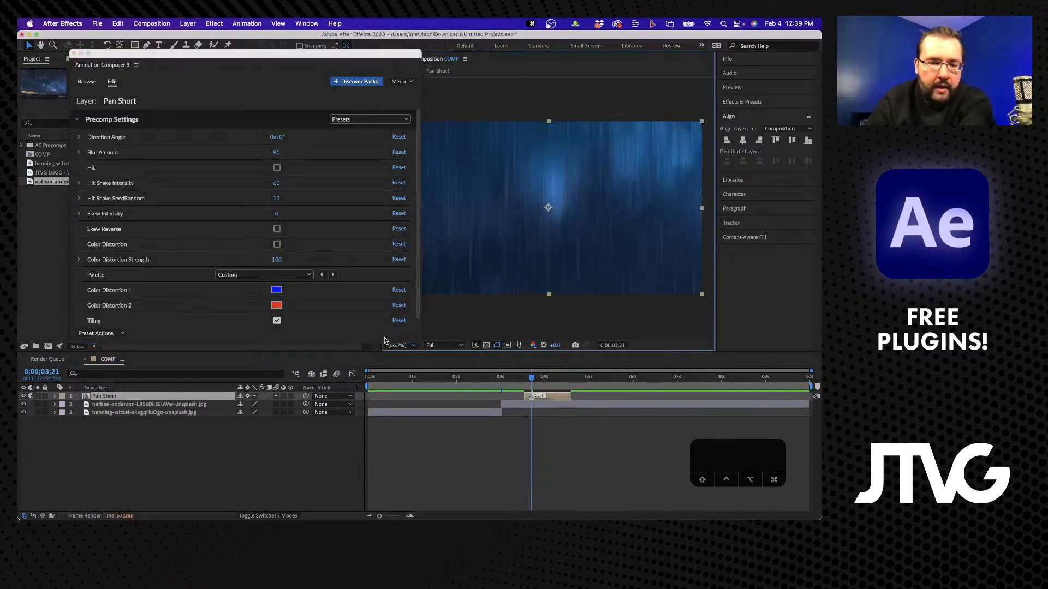
# Switch to Finder and look inside the AC Footage folder and its Sounds subfolder in Downloads.
pyautogui.click(176, 503)
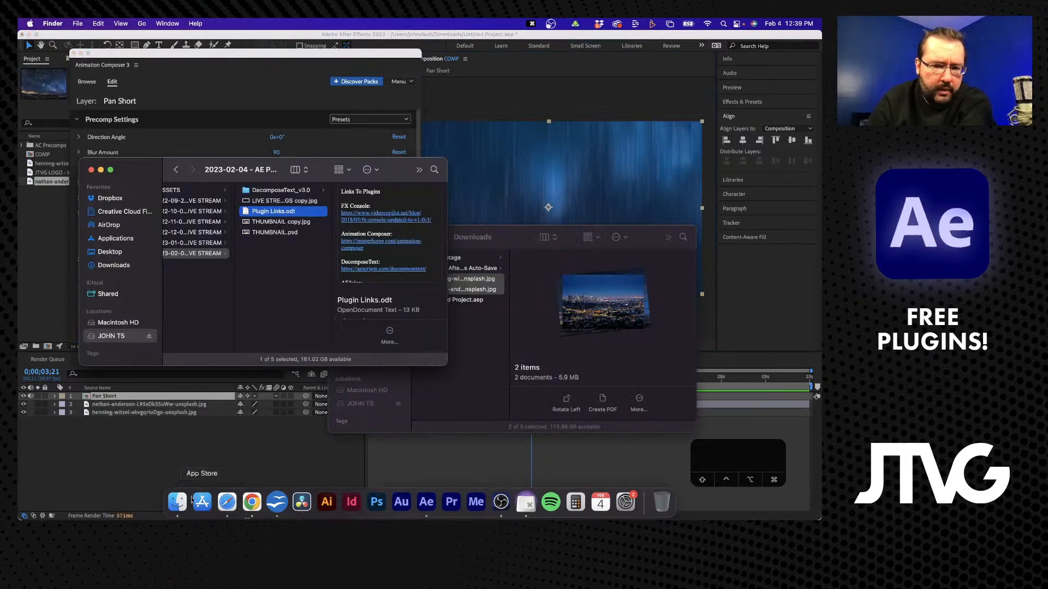
pyautogui.click(482, 345)
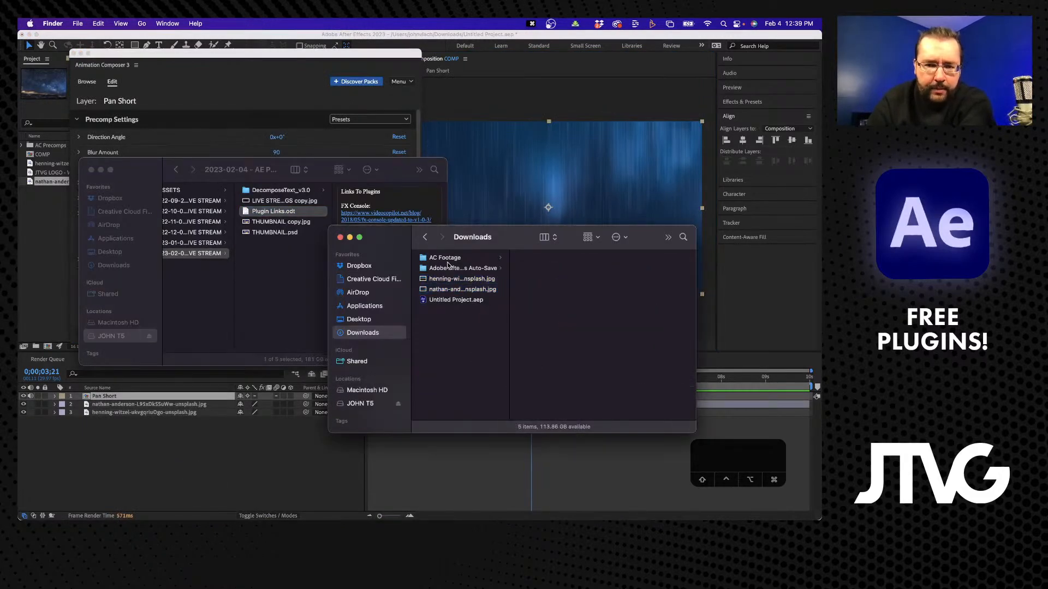
pyautogui.moveTo(509, 237); pyautogui.dragTo(527, 253)
pyautogui.click(474, 275)
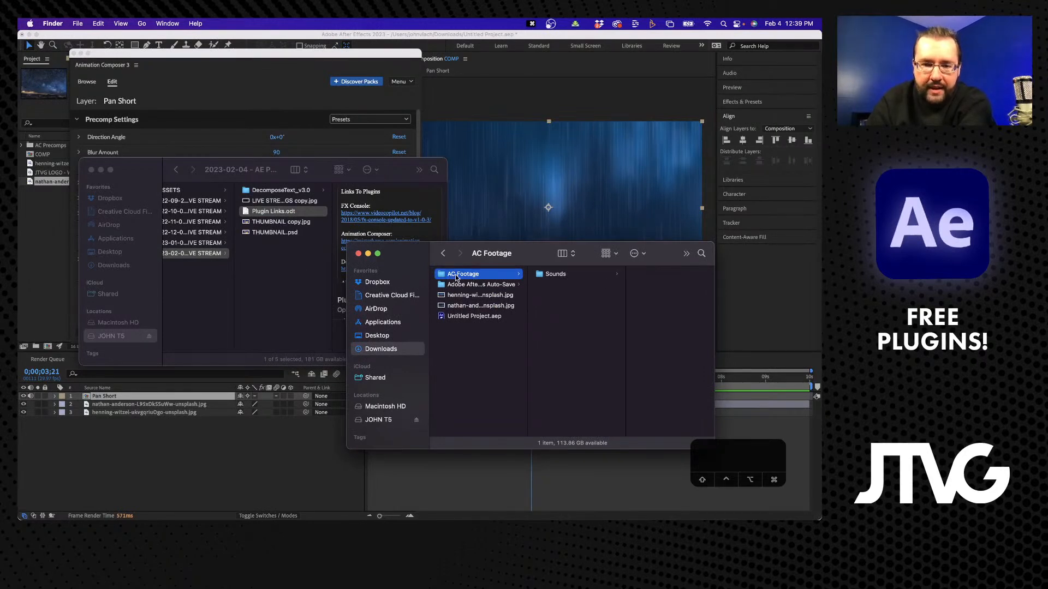
pyautogui.click(560, 276)
pyautogui.click(483, 275)
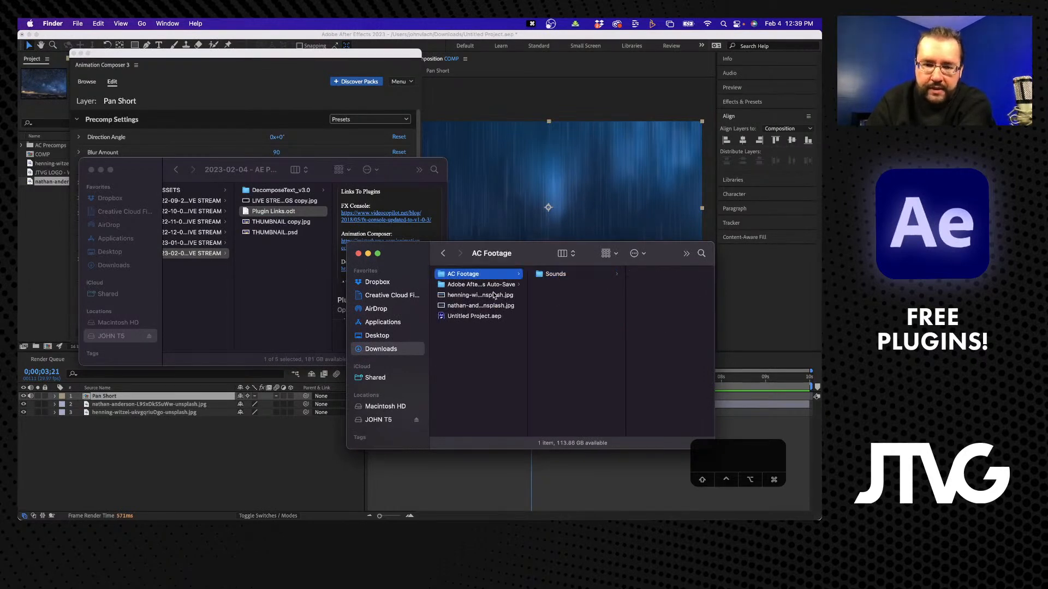
# Look inside the Adobe After Effects Auto-Save folder, switch back to After Effects and move the Animation Composer window clear of the composition preview.
pyautogui.click(469, 285)
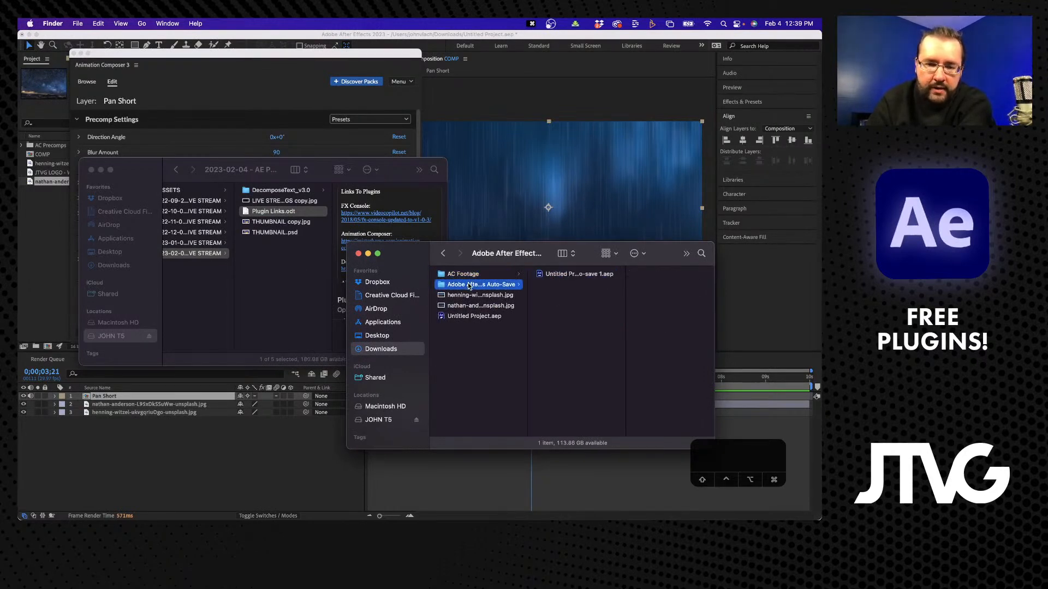
pyautogui.click(122, 466)
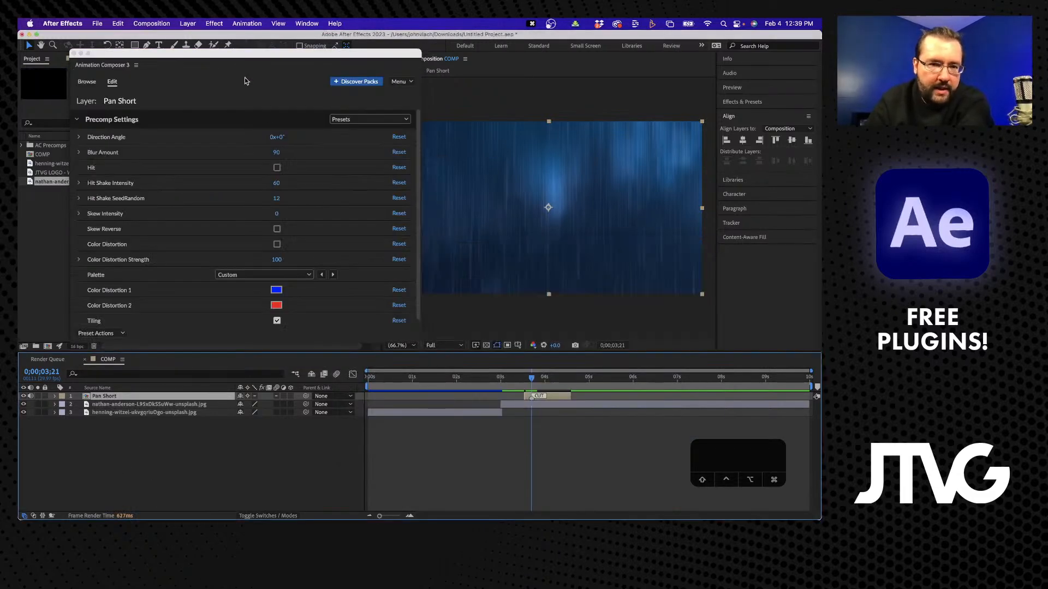
pyautogui.moveTo(227, 57); pyautogui.dragTo(198, 48)
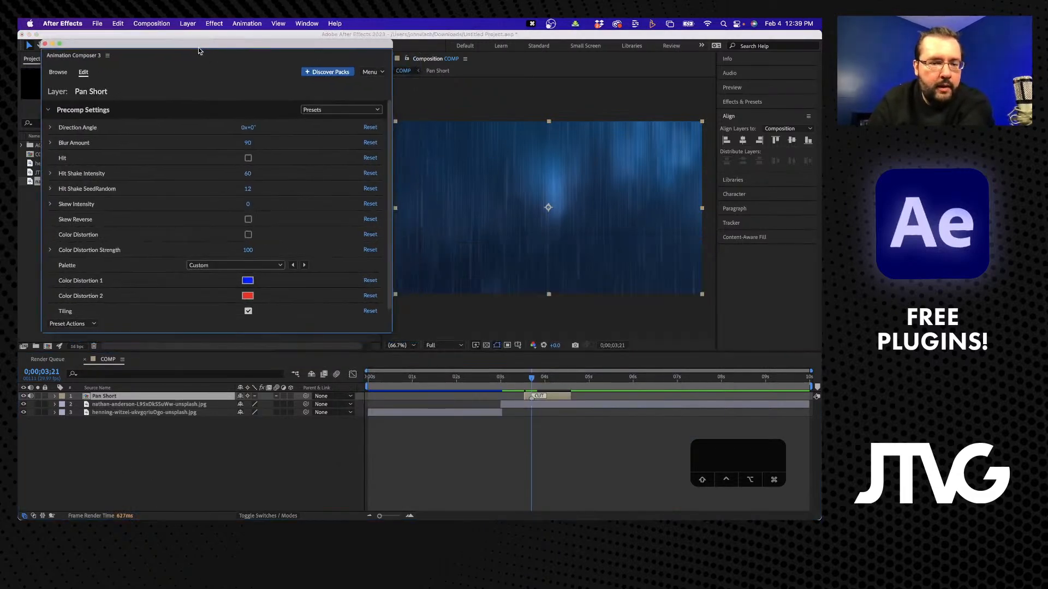
pyautogui.click(213, 420)
pyautogui.click(172, 398)
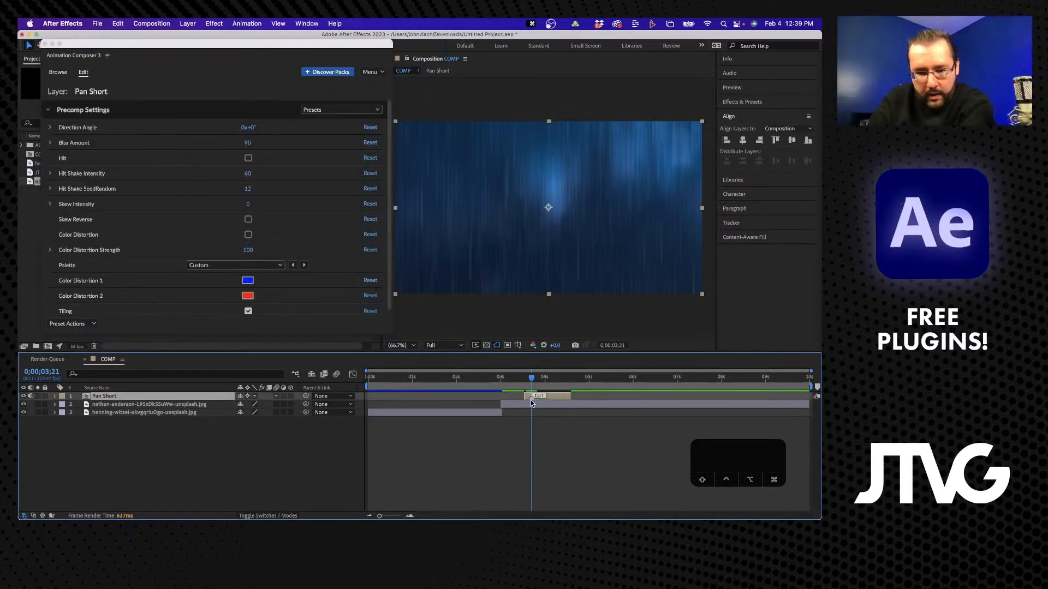
# Move the Pan Short layer earlier to the cut between the photos and start the starry sky photo at 0;00;03;01.
pyautogui.moveTo(555, 395); pyautogui.dragTo(530, 396)
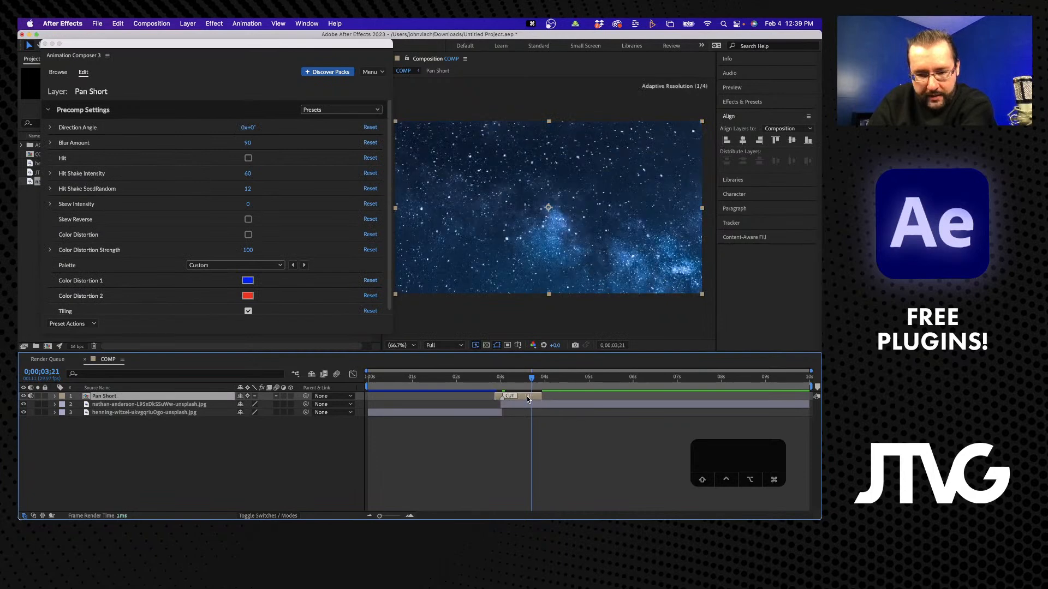
pyautogui.click(501, 382)
pyautogui.press('=')
pyautogui.press('=')
pyautogui.press('=')
pyautogui.press('=')
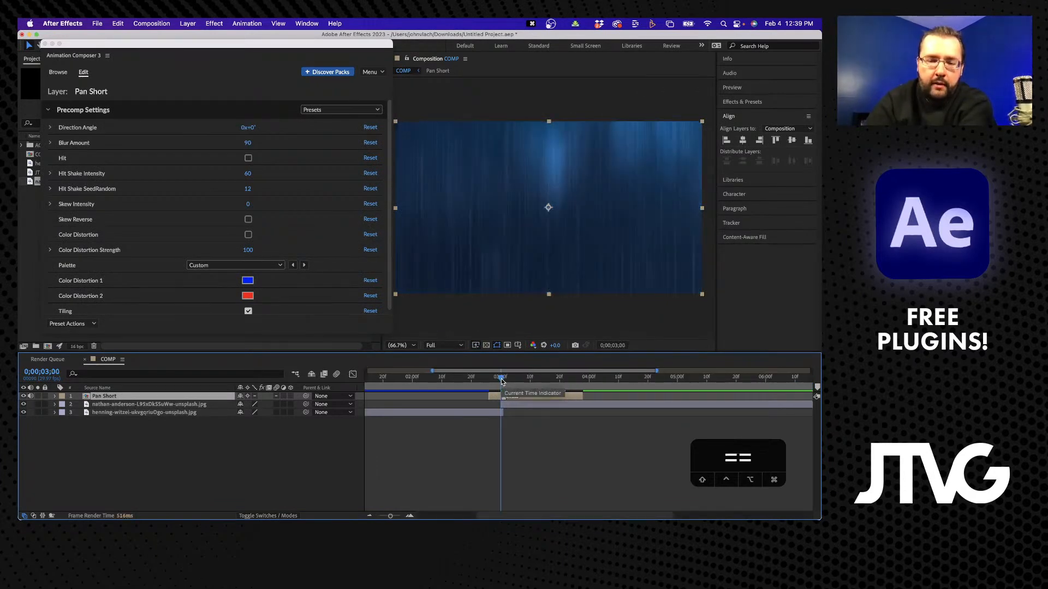
pyautogui.click(523, 381)
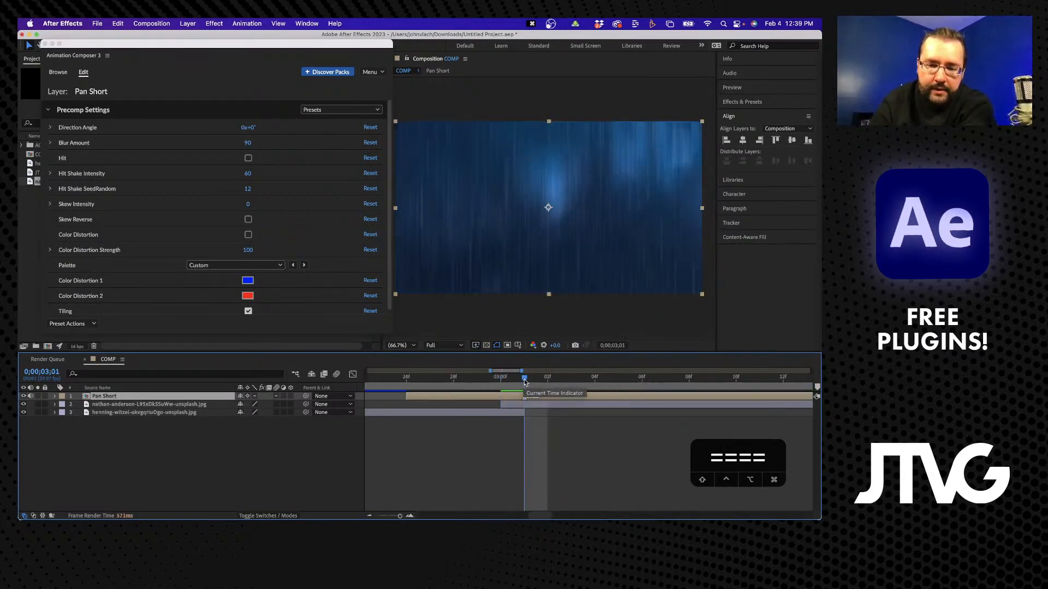
pyautogui.click(501, 404)
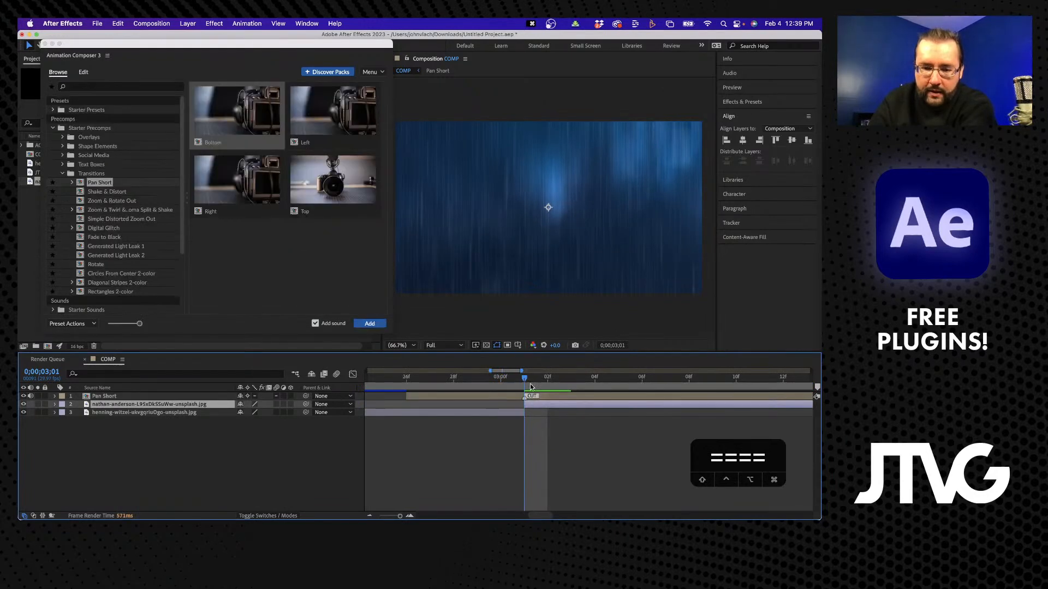
# Play back the Pan Short transition from the skyline photo to the starry sky photo, starting before the cut.
pyautogui.moveTo(527, 380); pyautogui.dragTo(416, 397)
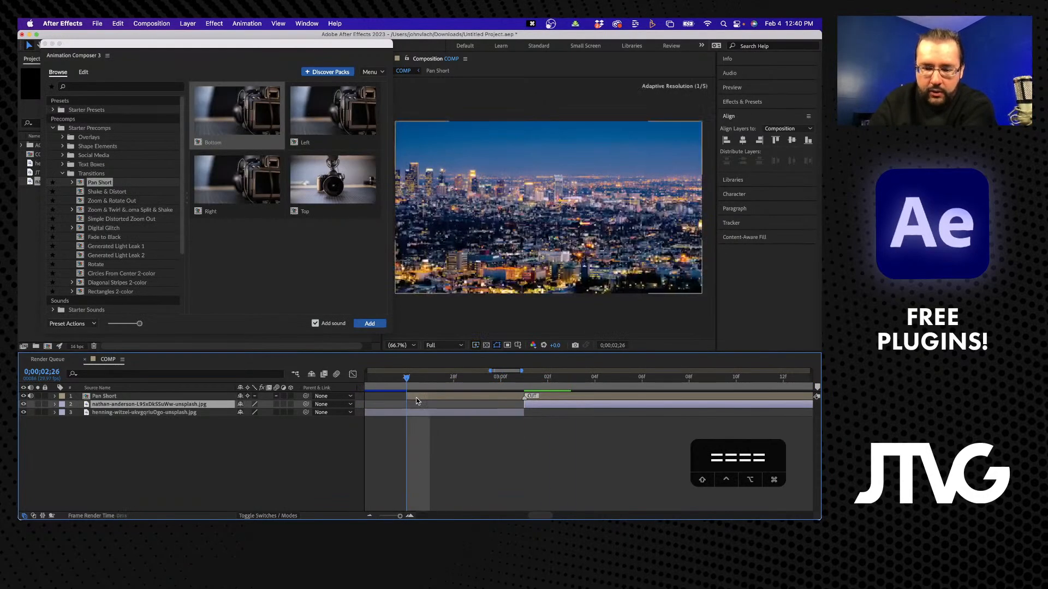
pyautogui.press('-')
pyautogui.click(387, 377)
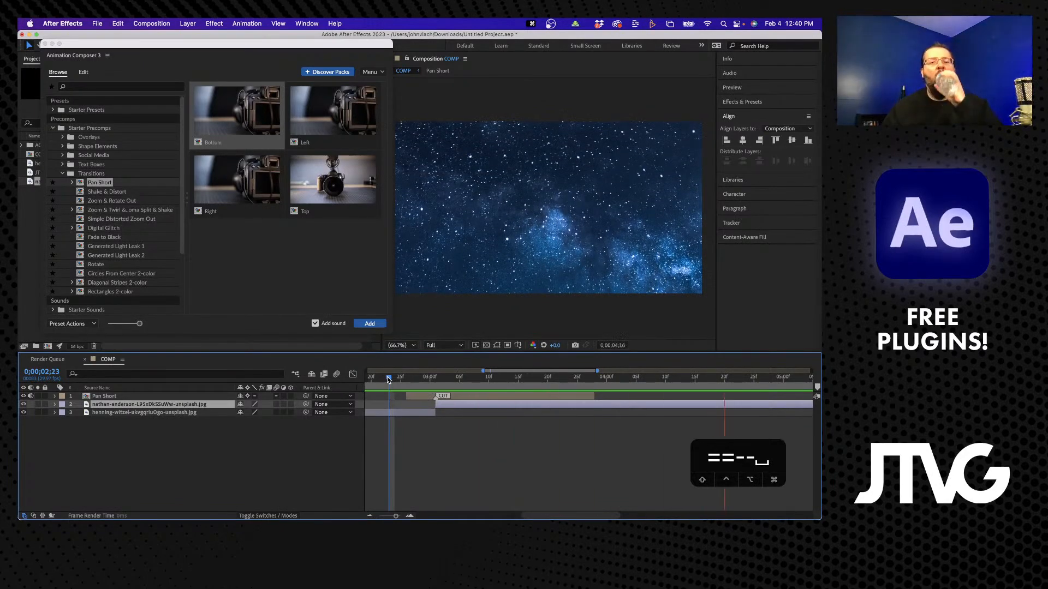
pyautogui.press('space')
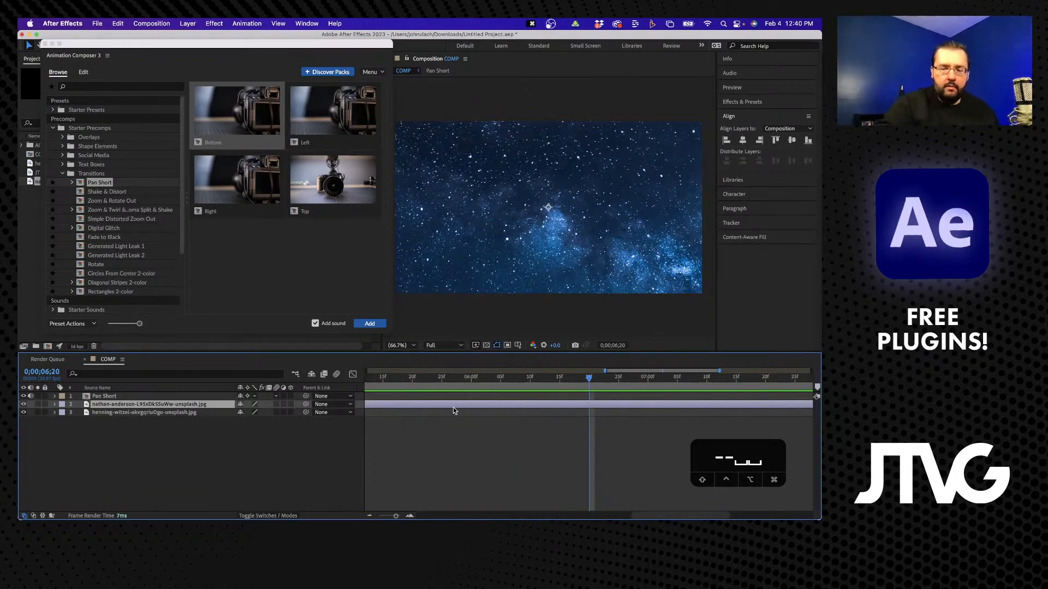
pyautogui.press('-')
pyautogui.press('-')
pyautogui.press('-')
pyautogui.press('-')
pyautogui.click(484, 378)
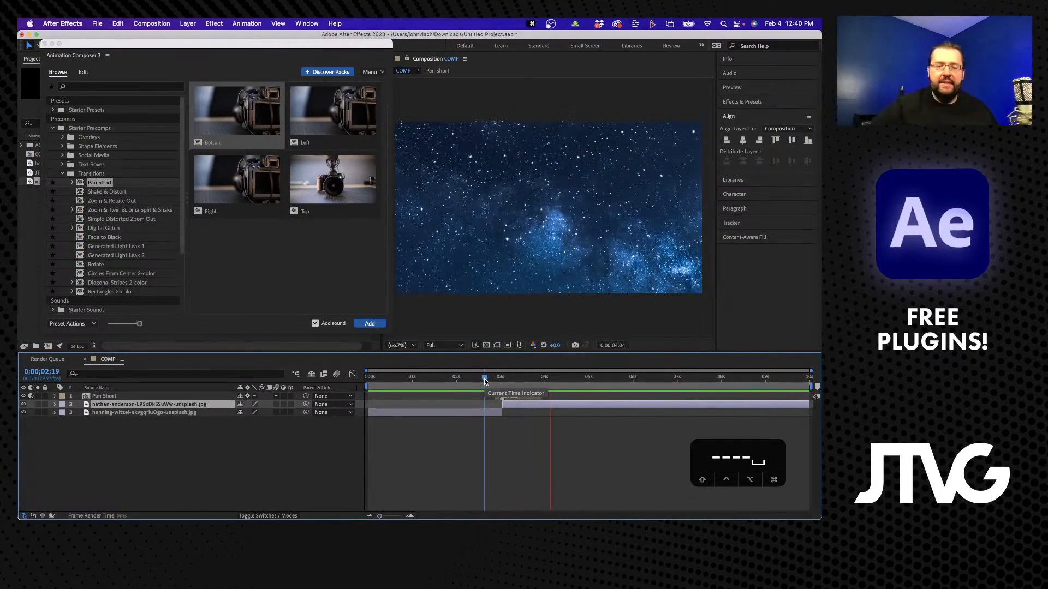
pyautogui.press('space')
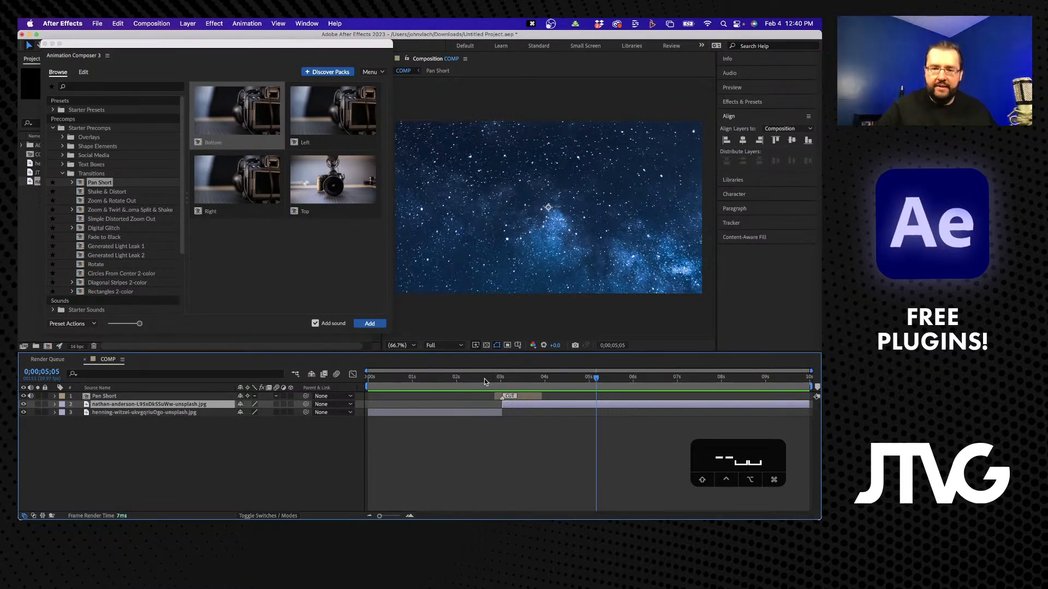
pyautogui.moveTo(482, 379); pyautogui.dragTo(467, 379)
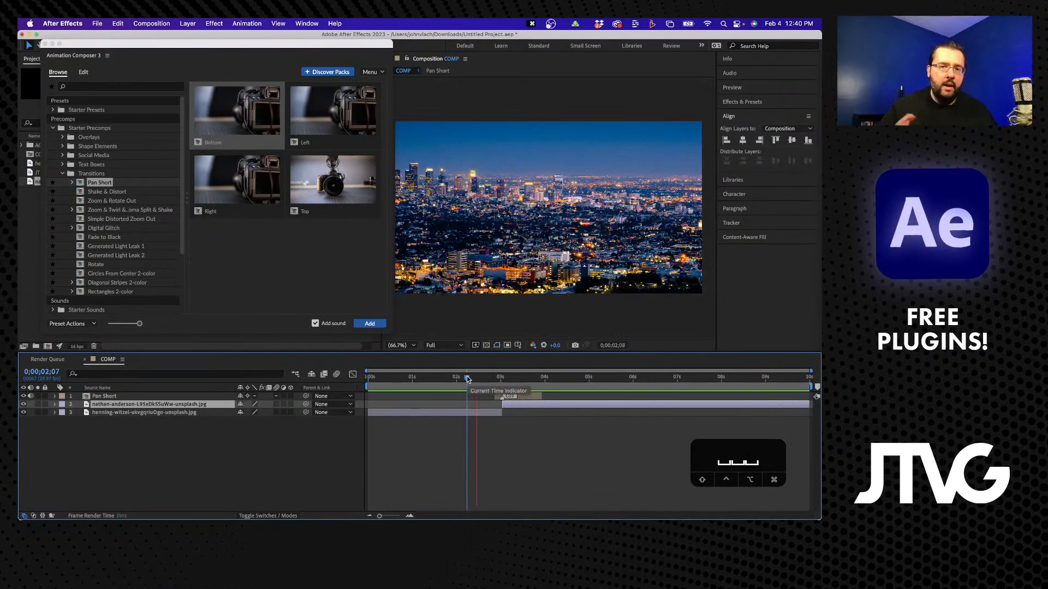
pyautogui.press('space')
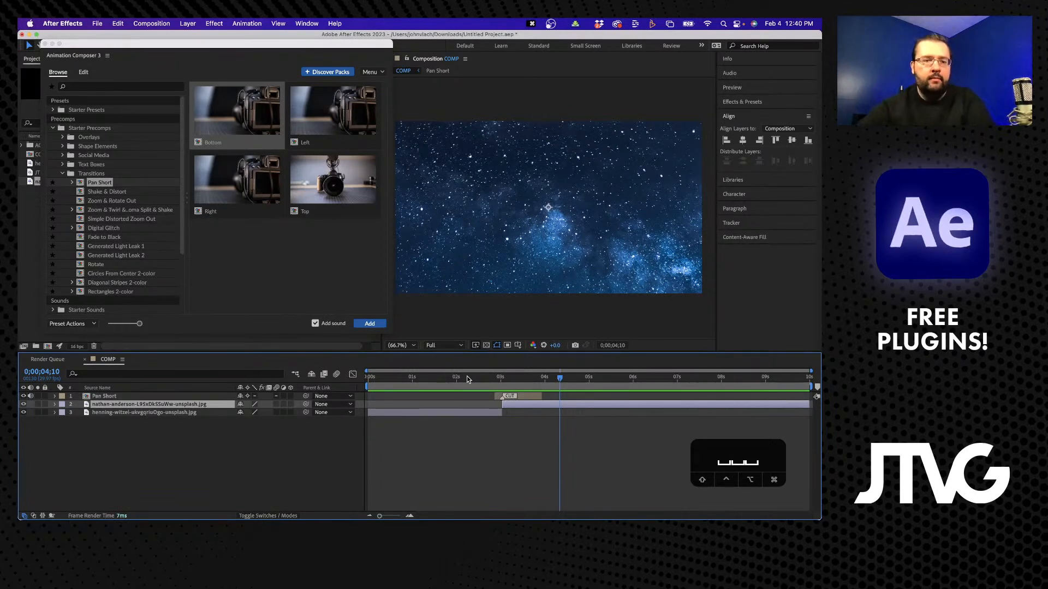
# Collapse the Transitions folder and look through the sound categories inside Starter Sounds.
pyautogui.click(84, 174)
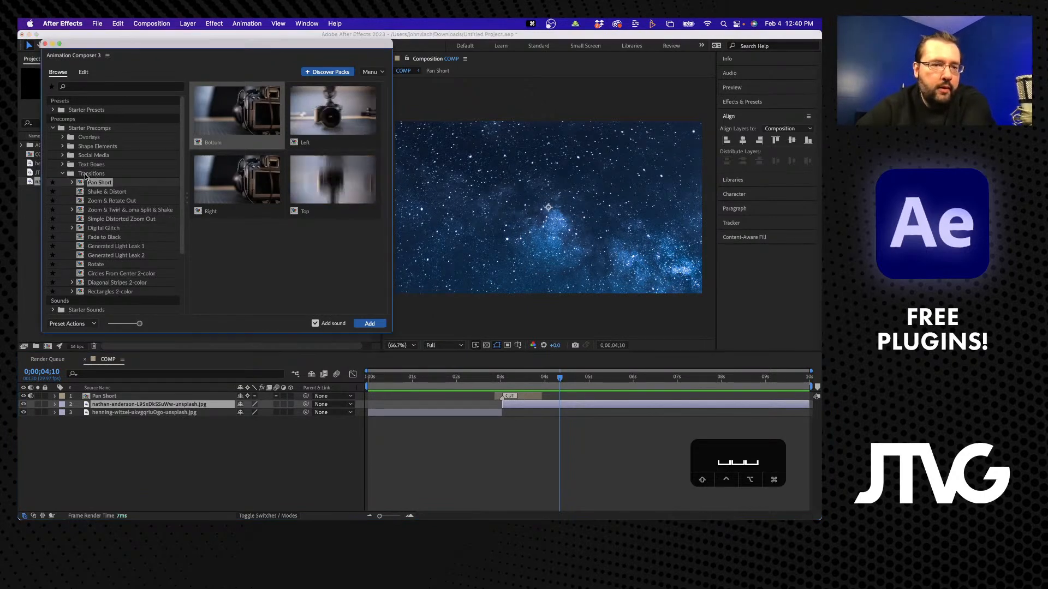
pyautogui.click(63, 174)
pyautogui.click(53, 192)
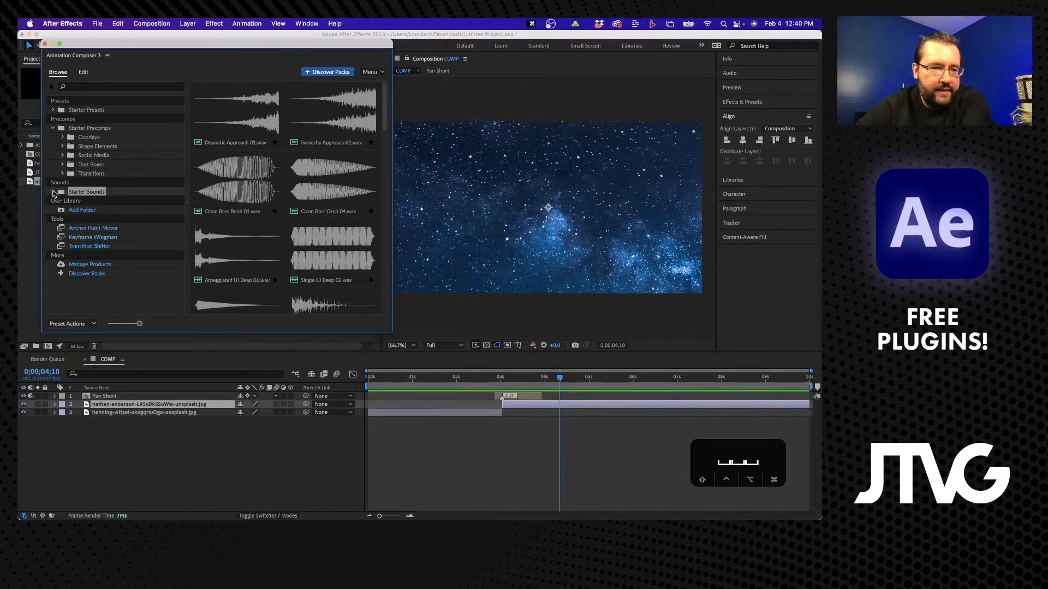
pyautogui.click(53, 192)
pyautogui.scroll(-2, 95, 210)
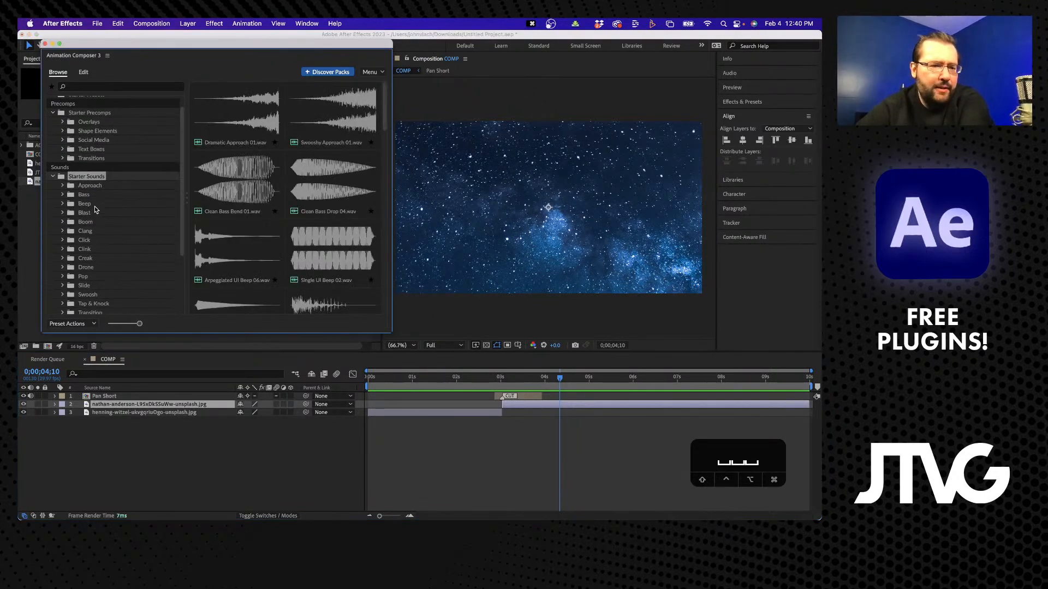
pyautogui.scroll(-1, 95, 210)
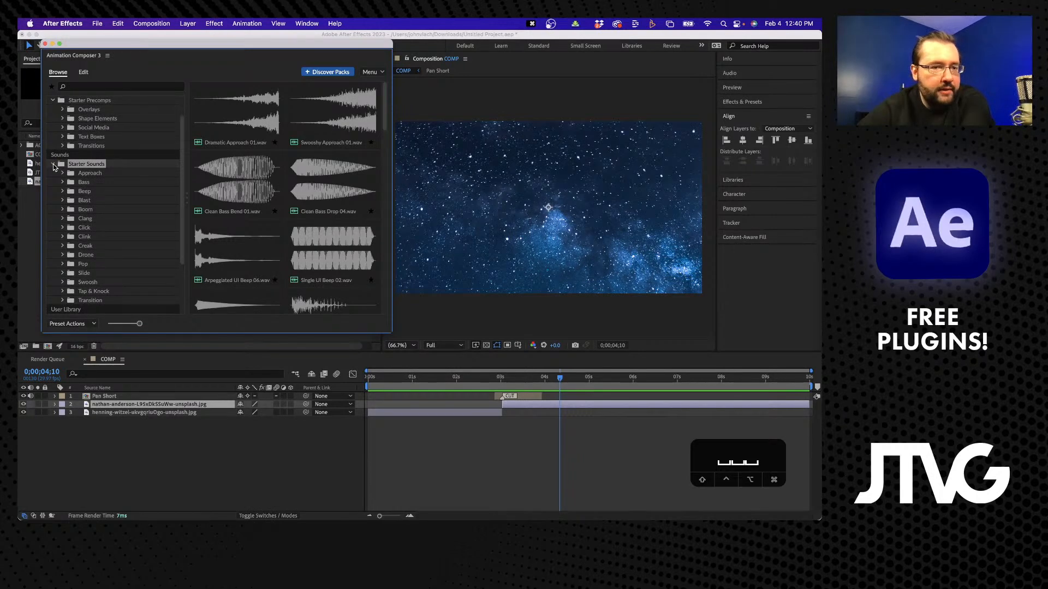
pyautogui.click(54, 164)
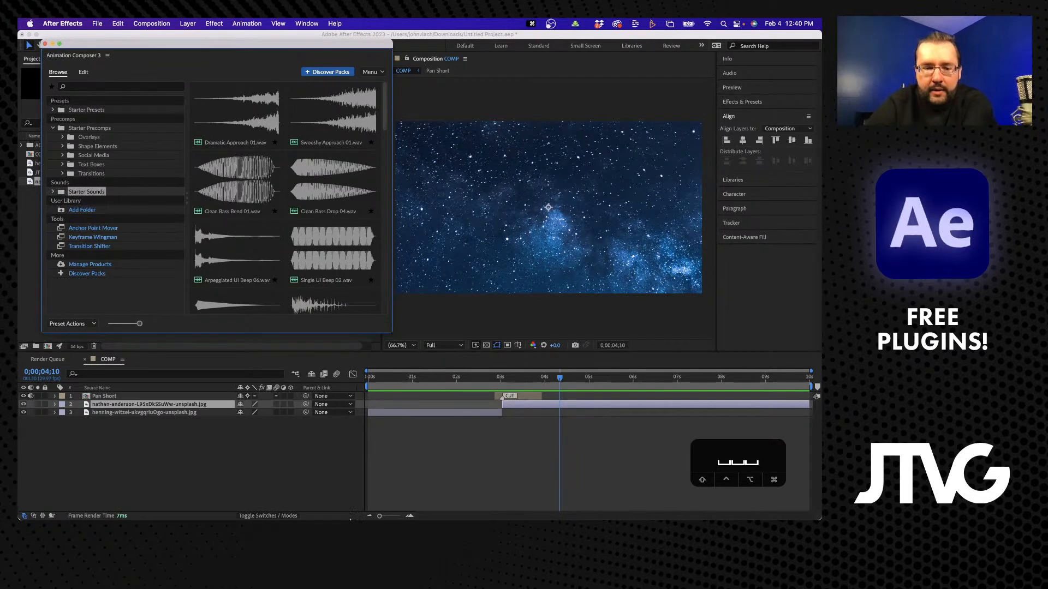
# Switch to Safari, show the AEJuice Free Plugins page and dismiss its club sign-up pop-up.
pyautogui.moveTo(350, 519)
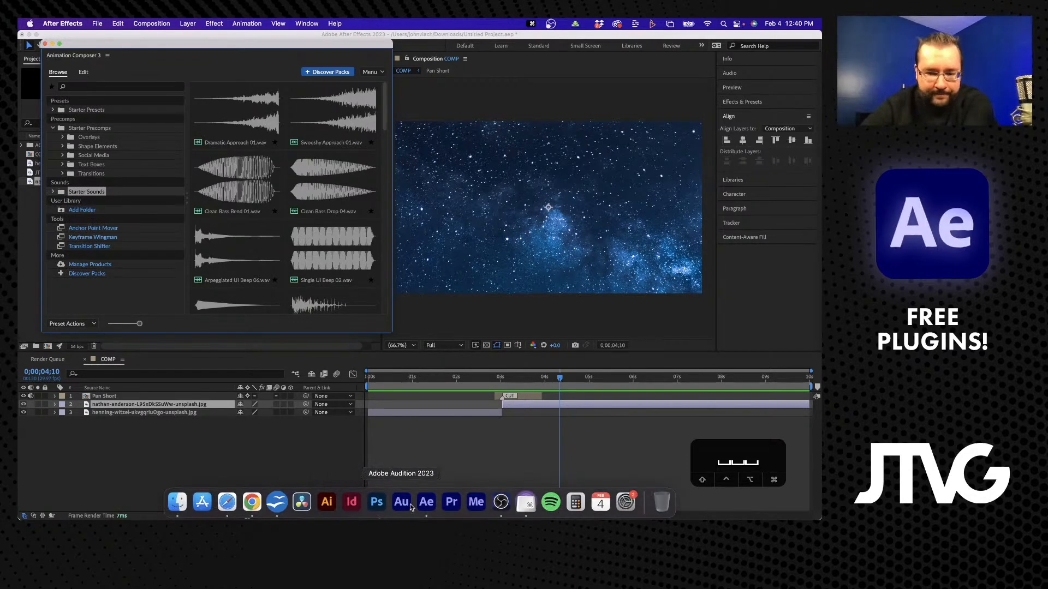
pyautogui.click(498, 511)
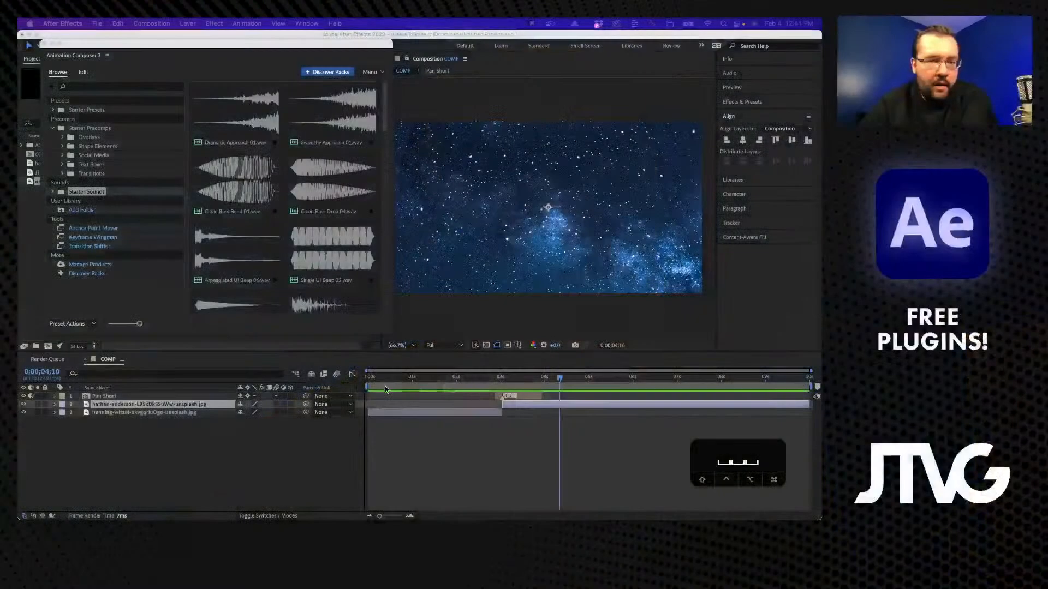
pyautogui.click(228, 510)
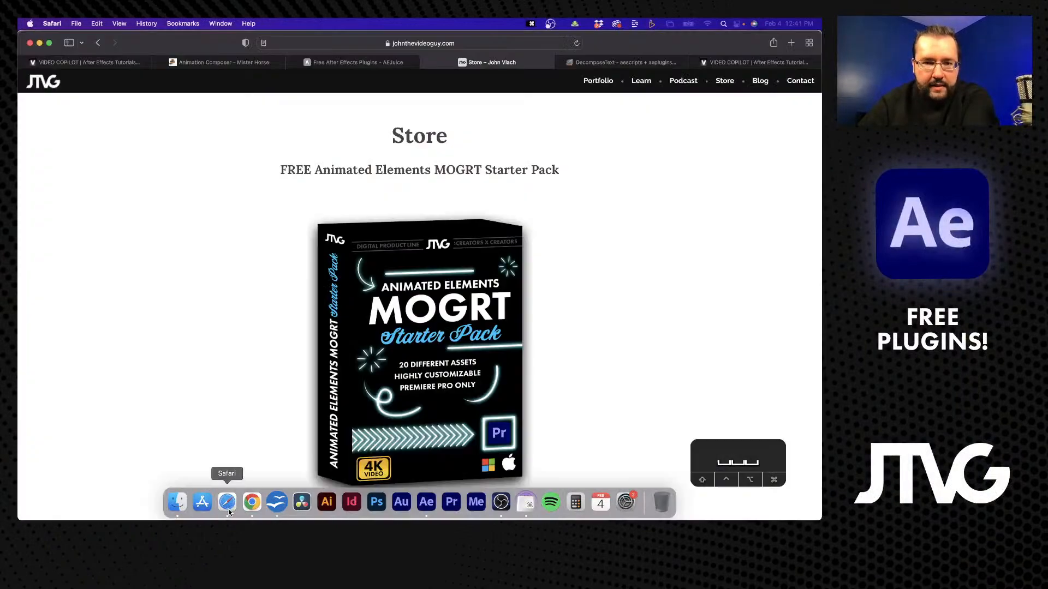
pyautogui.click(355, 63)
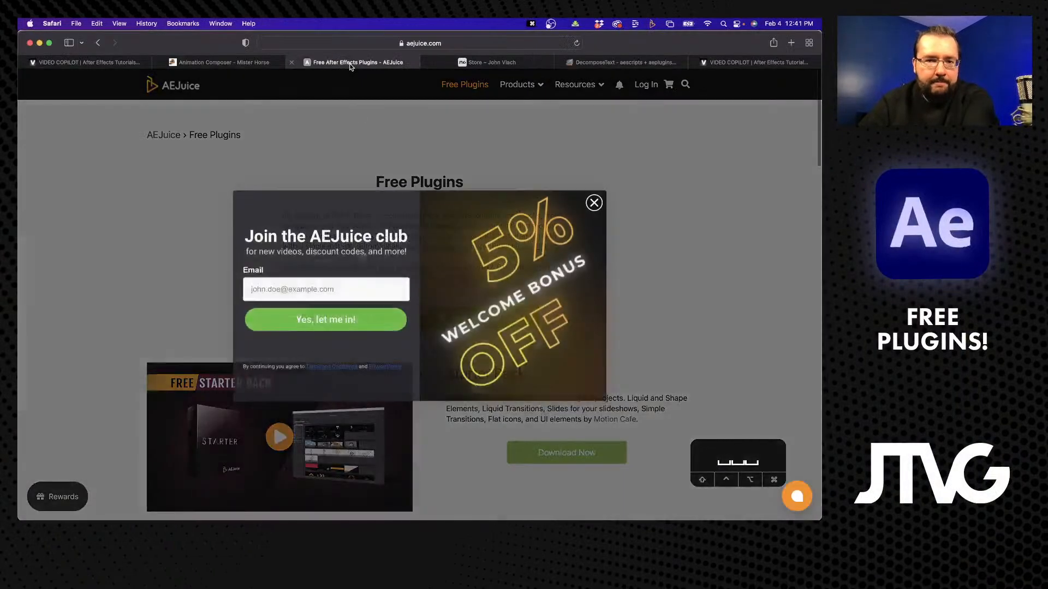
pyautogui.click(597, 204)
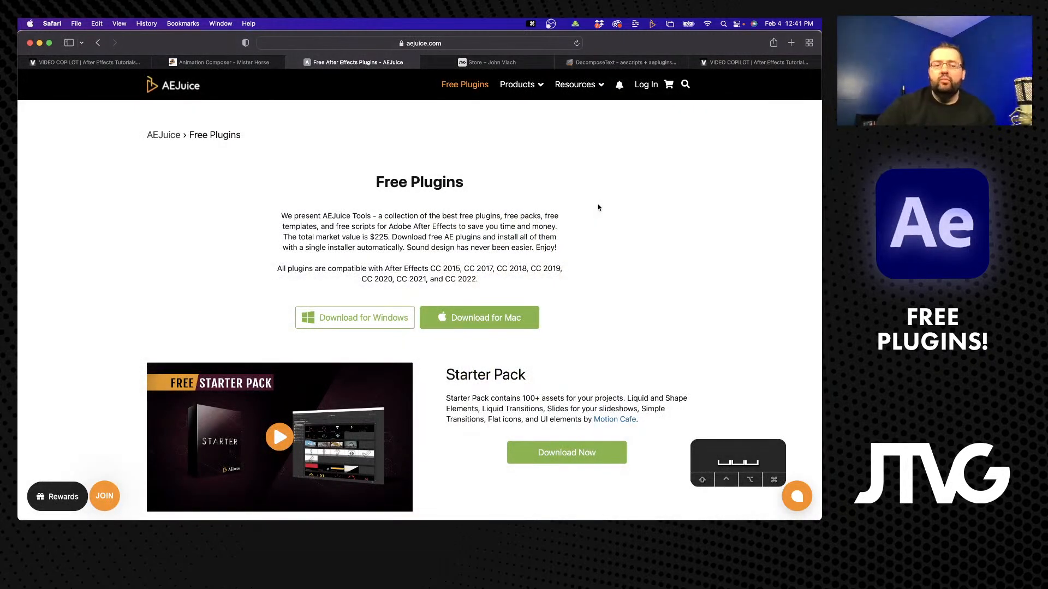
# Look through AEJuice's free offerings, from the Starter Pack and Sound Effects to AEJuice GIF, and return to the page's beginning.
pyautogui.scroll(-3, 598, 207)
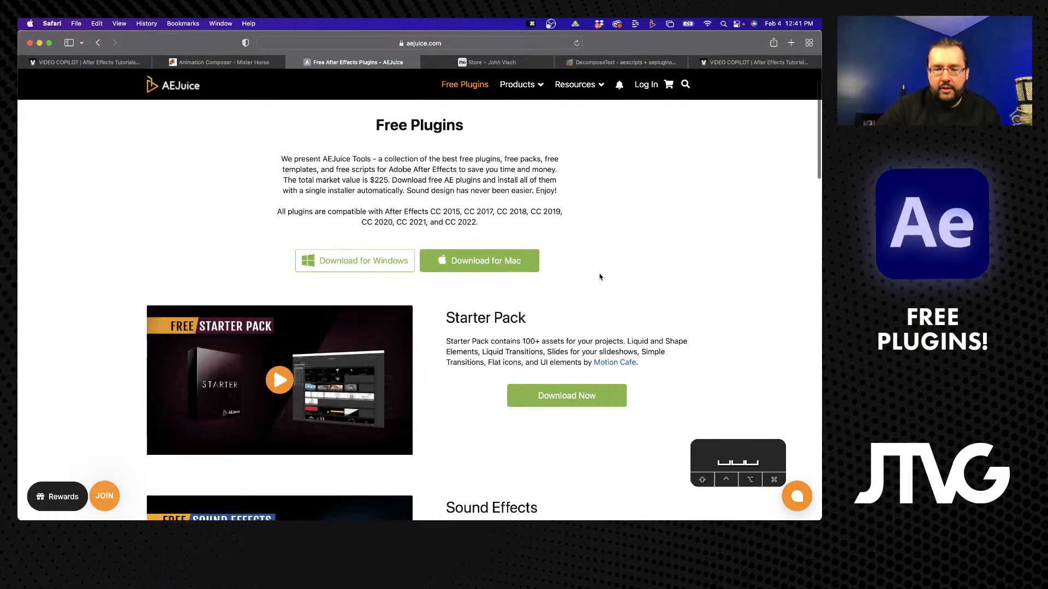
pyautogui.scroll(-6, 599, 277)
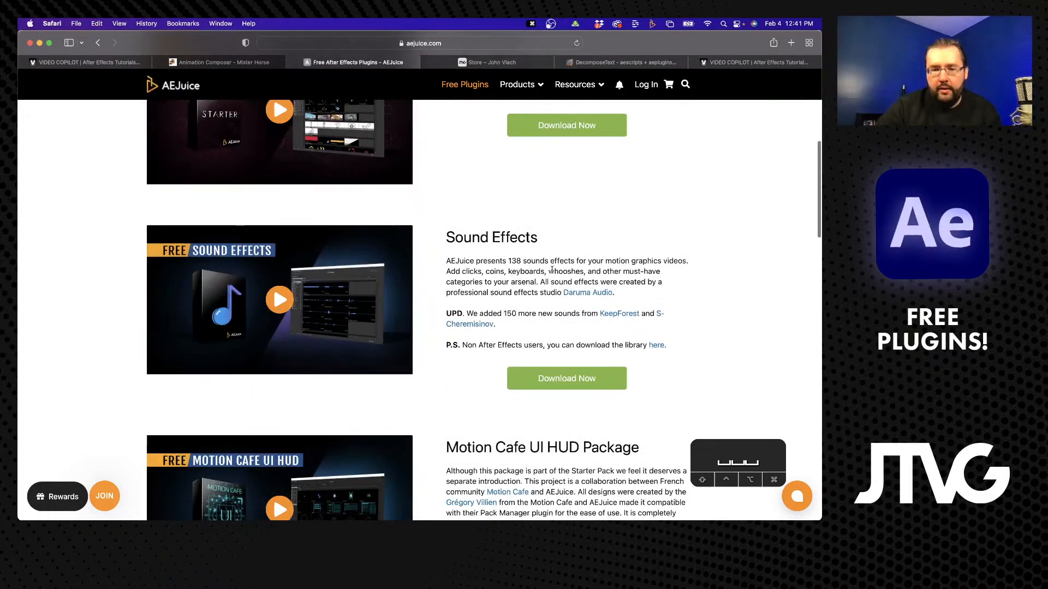
pyautogui.scroll(-3, 552, 270)
pyautogui.scroll(-5, 349, 282)
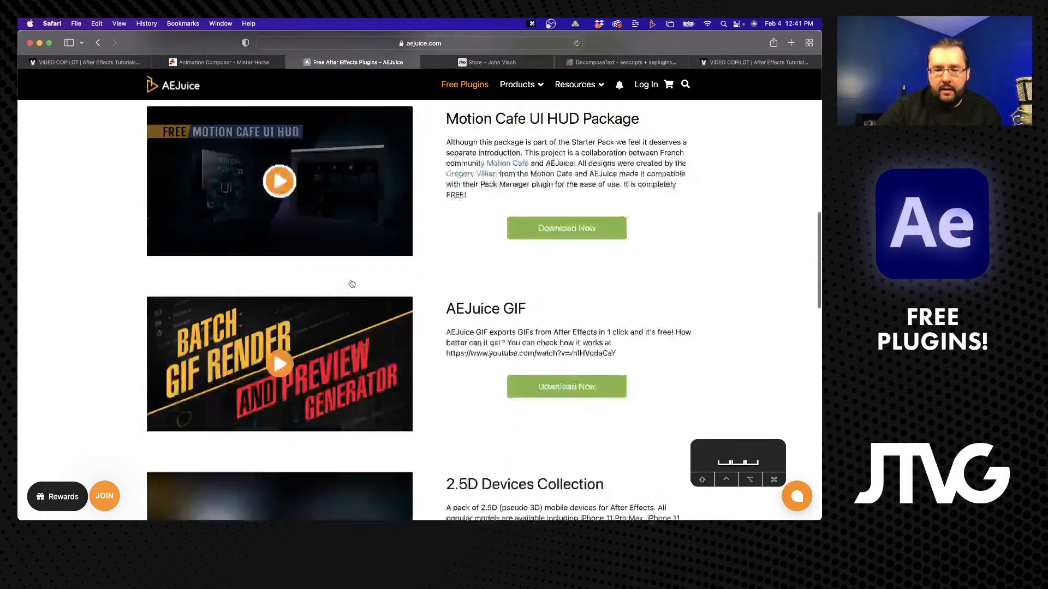
pyautogui.scroll(20, 351, 283)
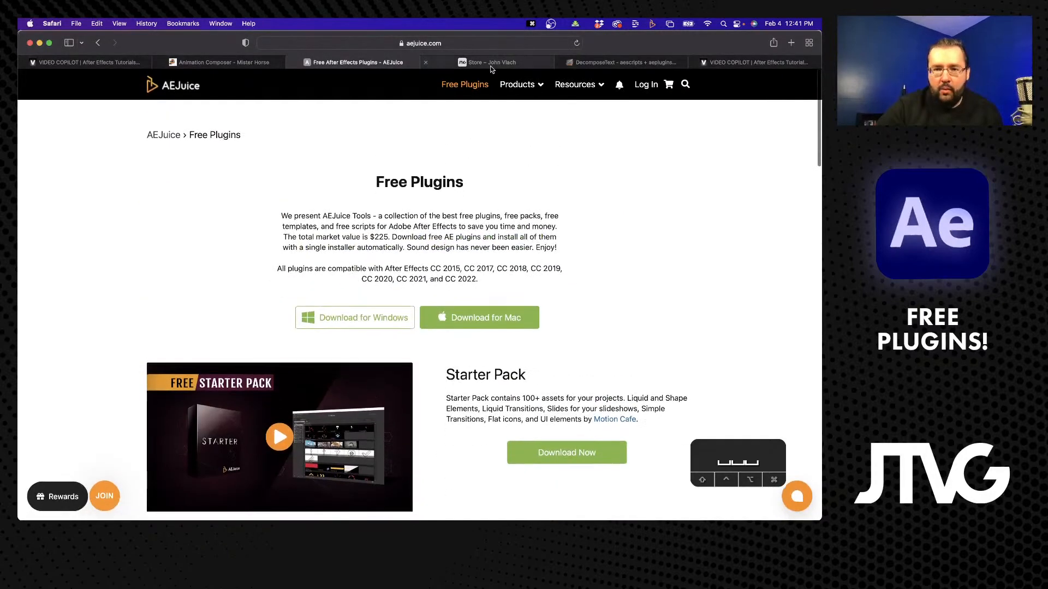
# Open the Packages category of AEJuice's products and look over the listed packs.
pyautogui.moveTo(511, 89)
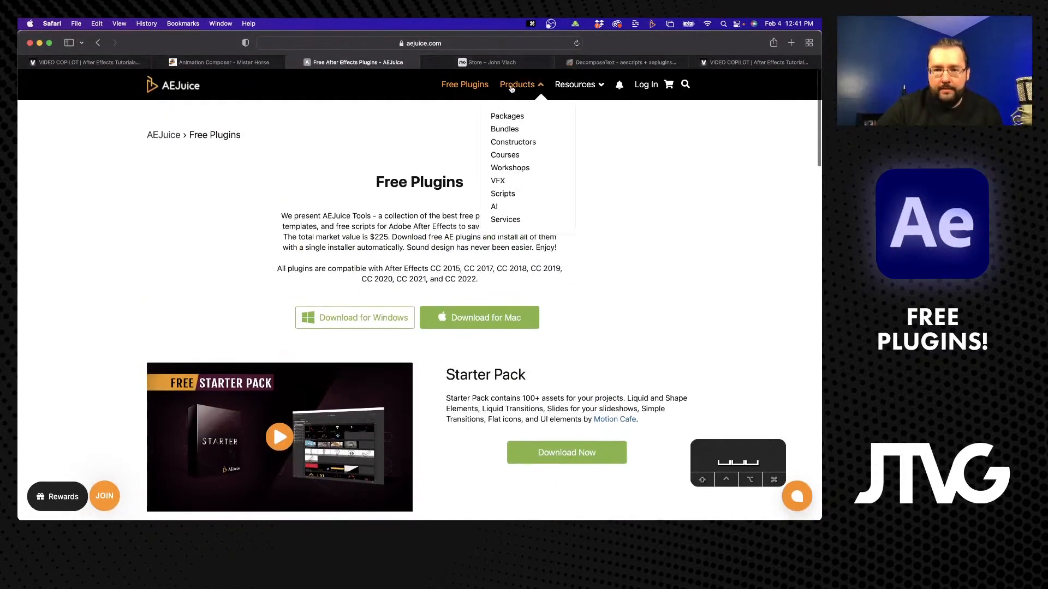
pyautogui.click(512, 115)
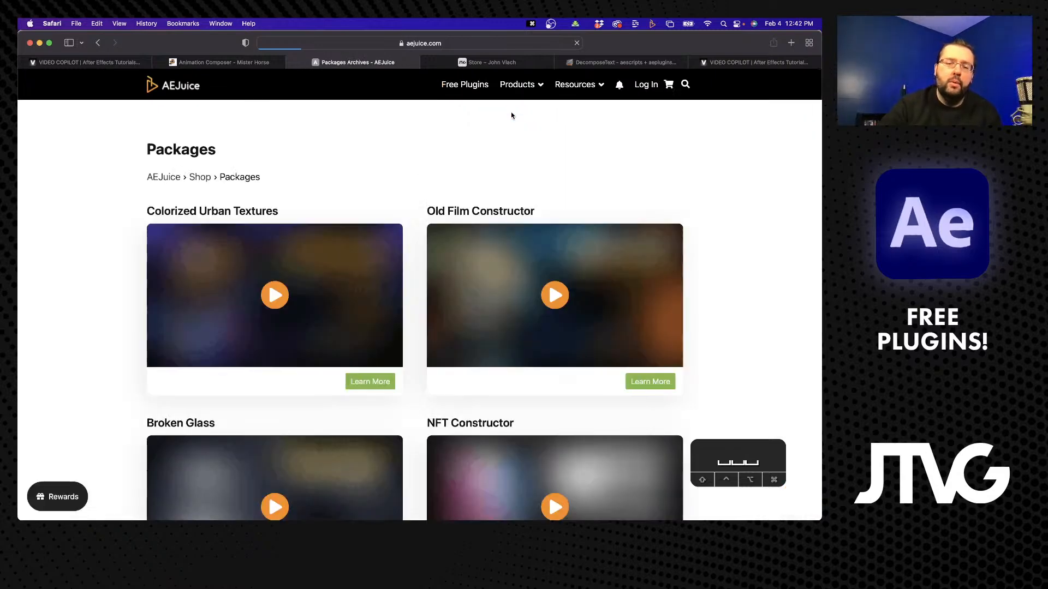
pyautogui.scroll(-3, 710, 243)
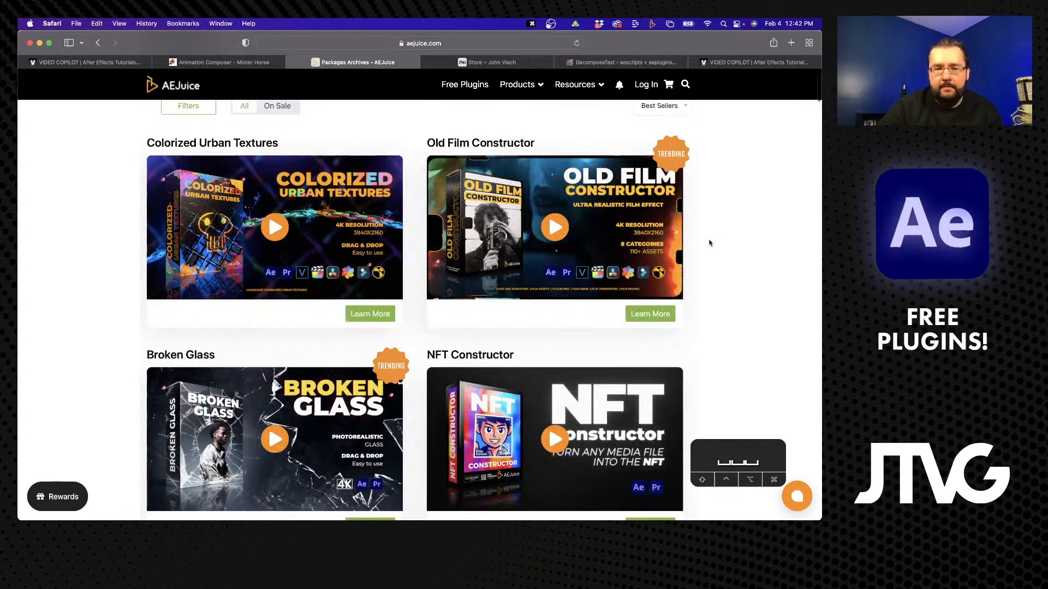
pyautogui.scroll(1, 413, 261)
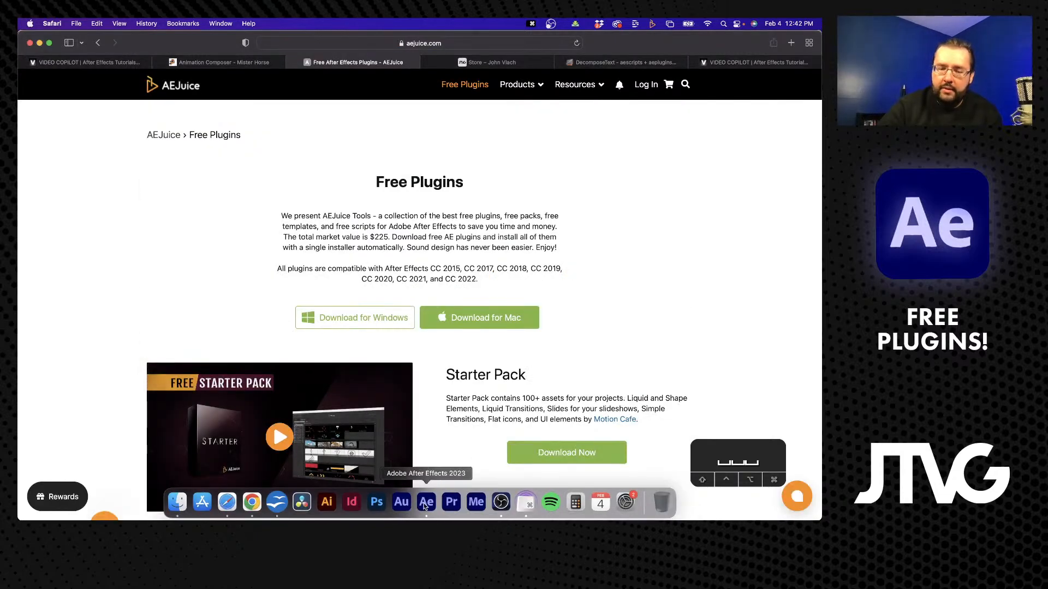
# Switch back to After Effects and close the Animation Composer window.
pyautogui.click(425, 502)
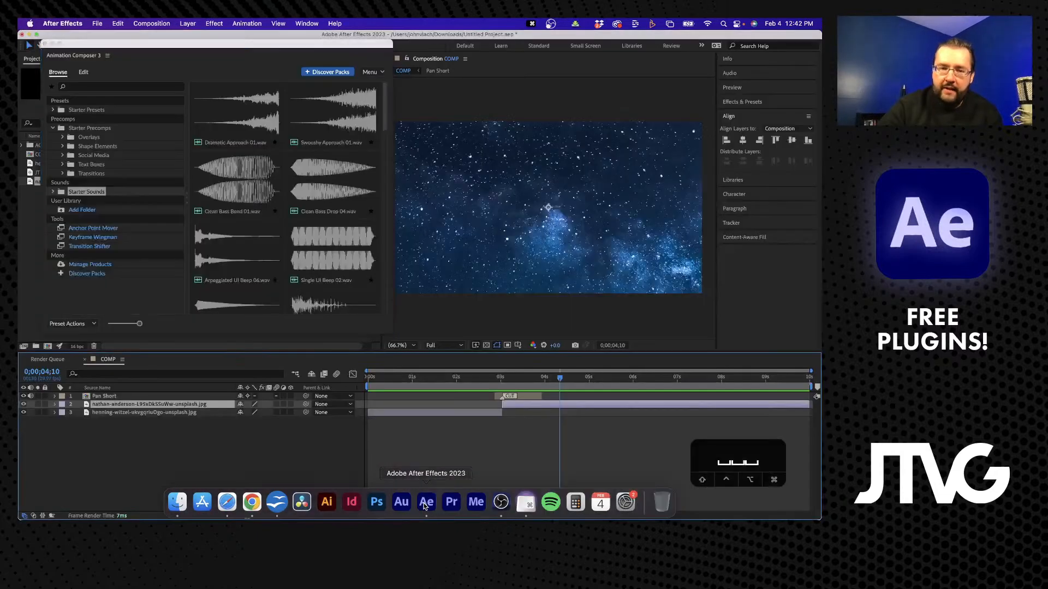
pyautogui.click(44, 44)
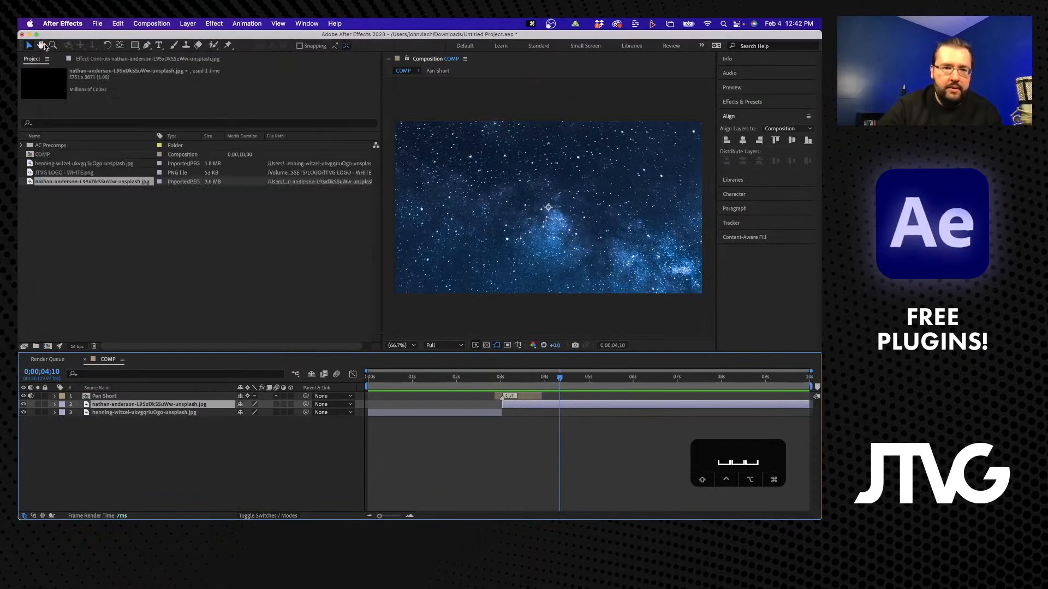
# Open AEJuice Pack Manager 4, look into its Starter Pack and widen the category list so the full names show.
pyautogui.click(113, 229)
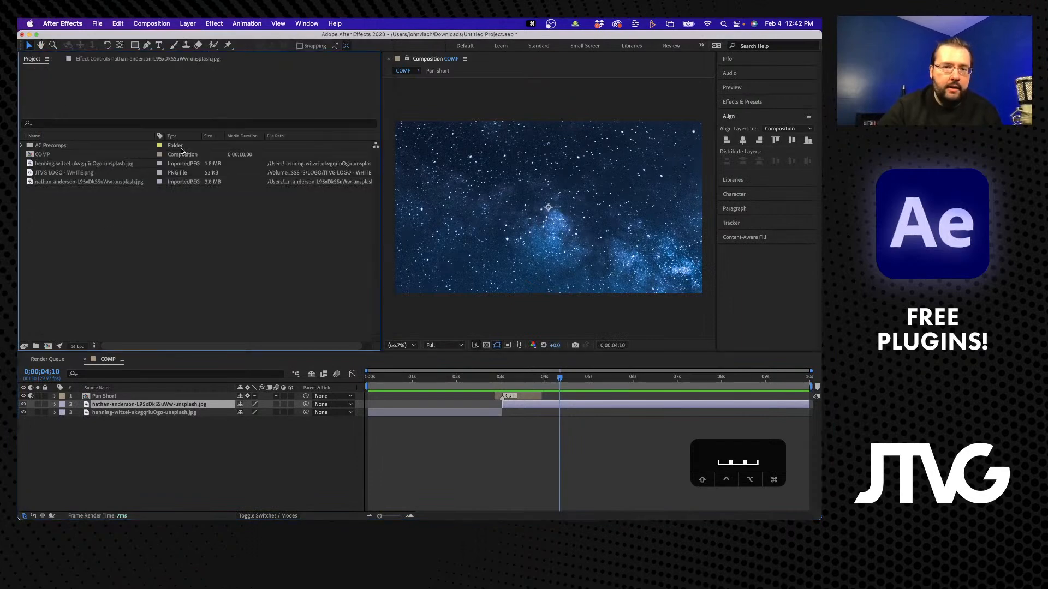
pyautogui.click(307, 23)
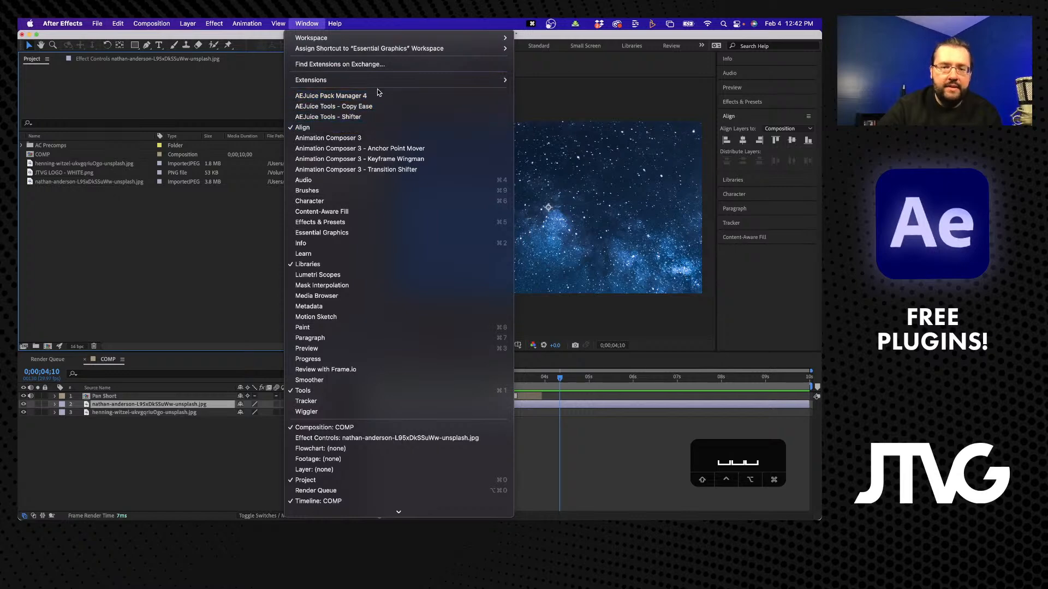
pyautogui.click(341, 98)
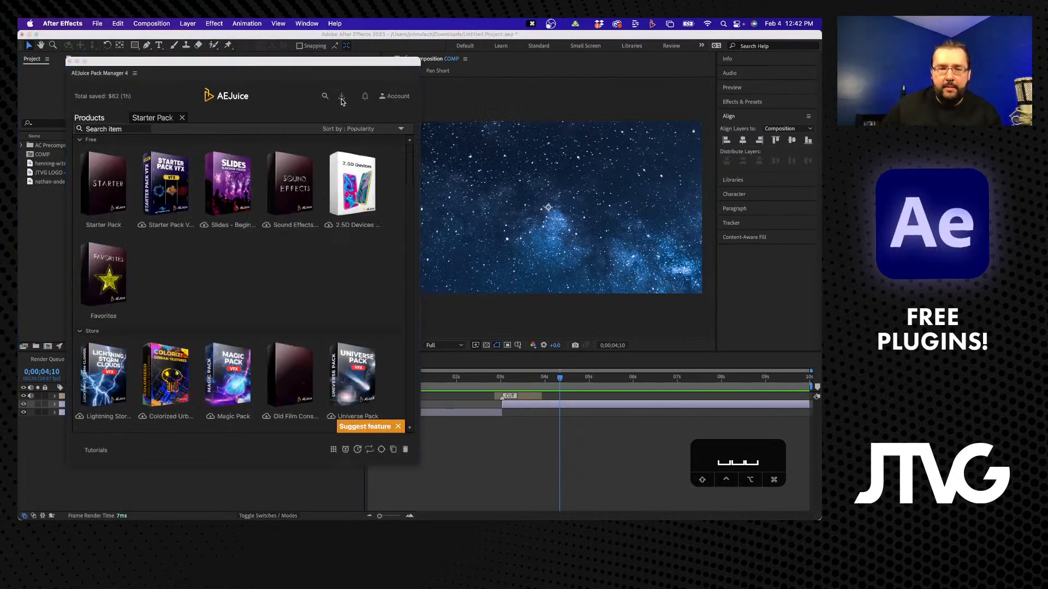
pyautogui.click(108, 197)
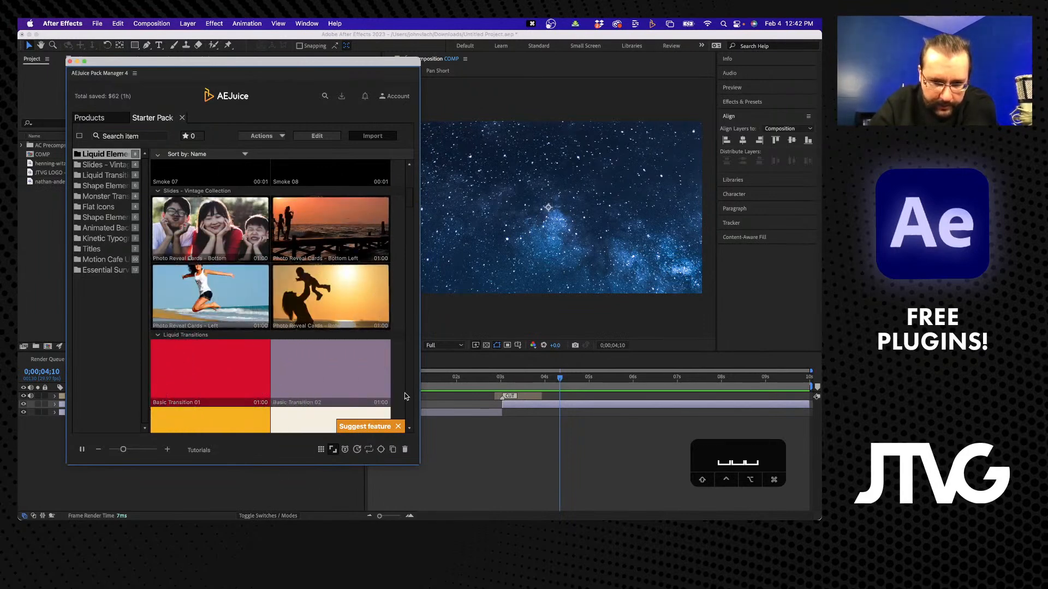
pyautogui.scroll(-5, 151, 338)
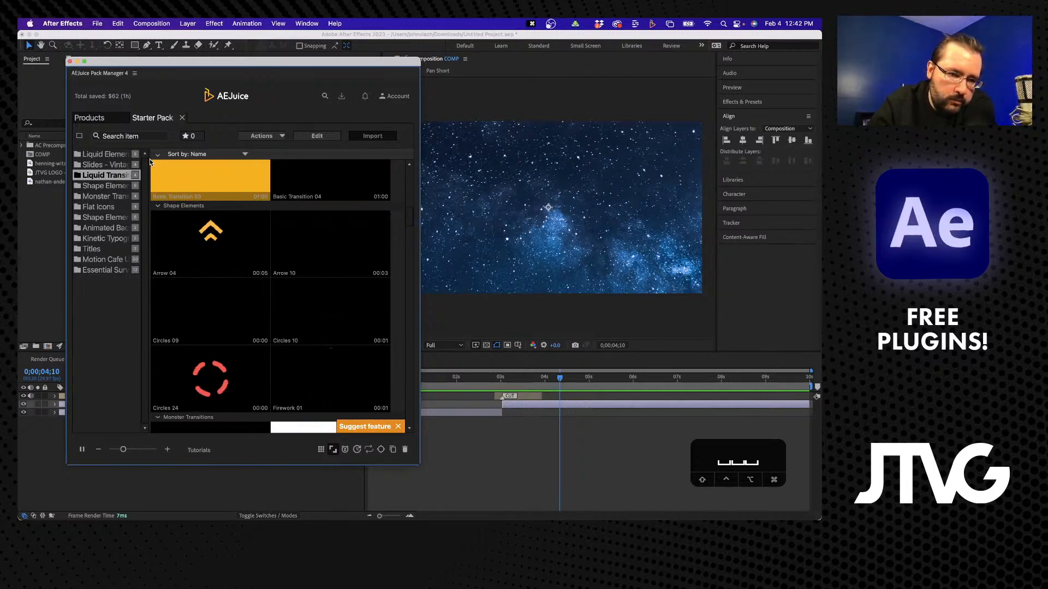
pyautogui.moveTo(149, 158); pyautogui.dragTo(207, 158)
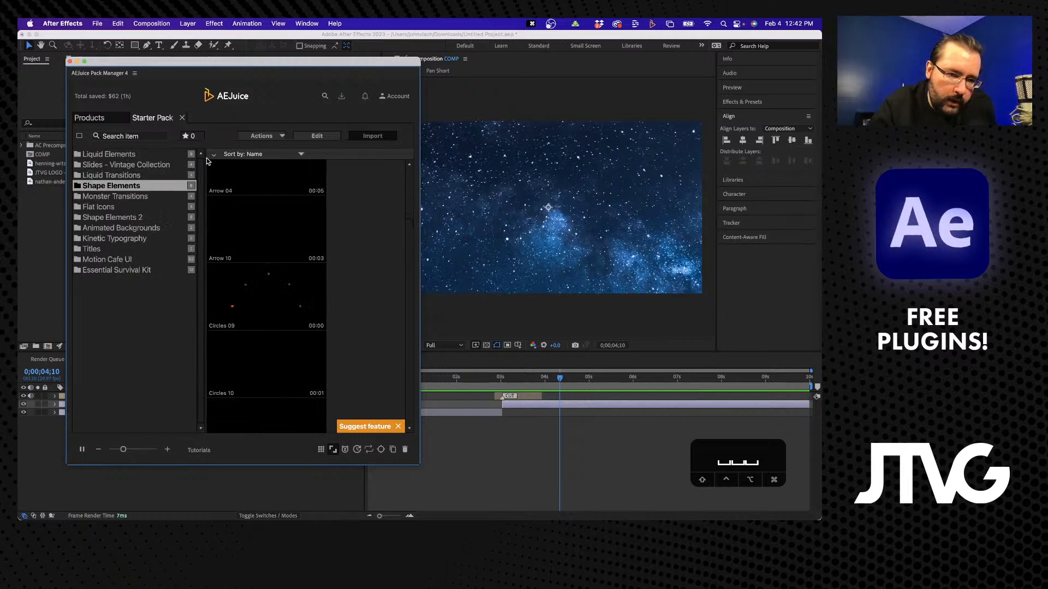
# Import Fire Sparks 01 from the Liquid Elements category into COMP, and shrink the Pack Manager window to uncover the timeline.
pyautogui.click(109, 155)
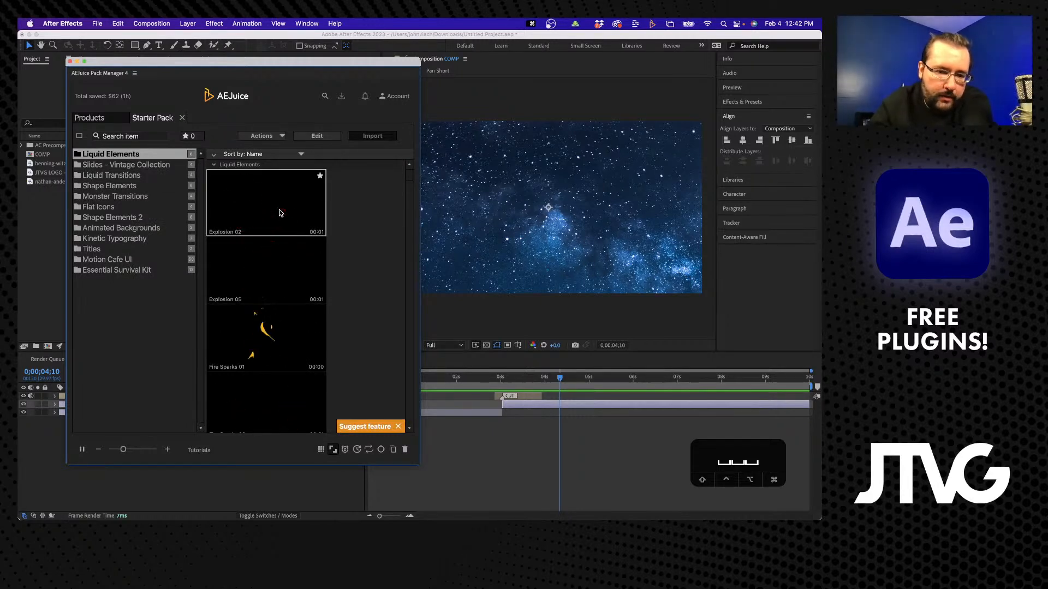
pyautogui.scroll(-1, 281, 214)
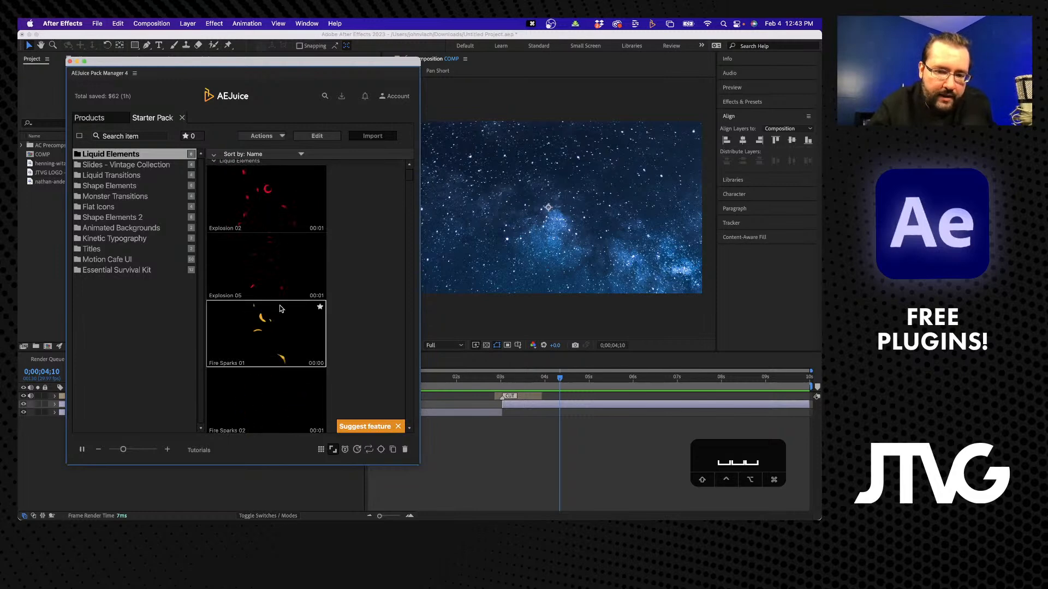
pyautogui.click(264, 341)
pyautogui.doubleClick(259, 338)
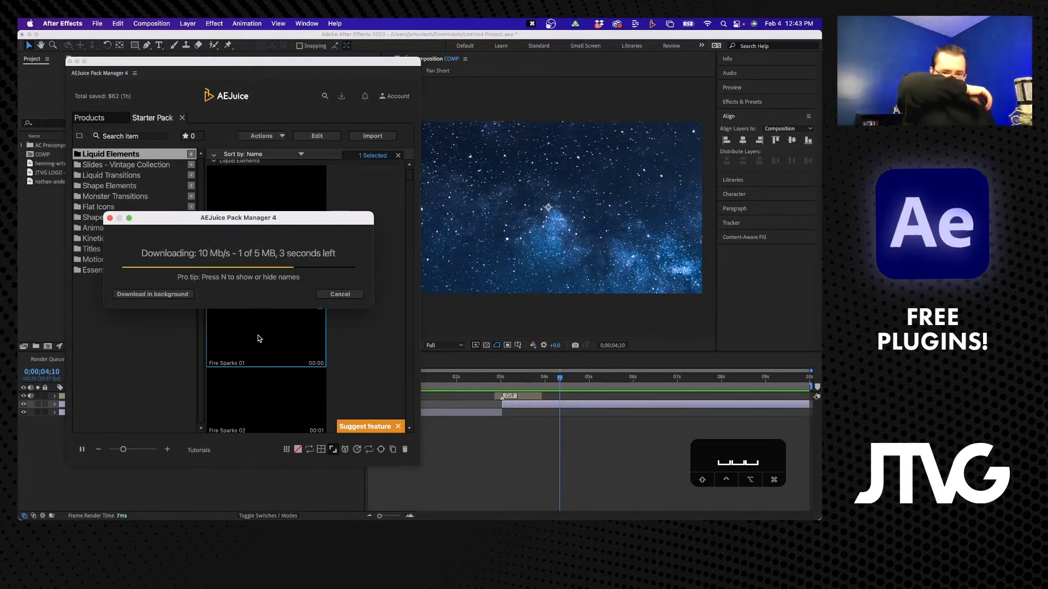
pyautogui.moveTo(249, 514)
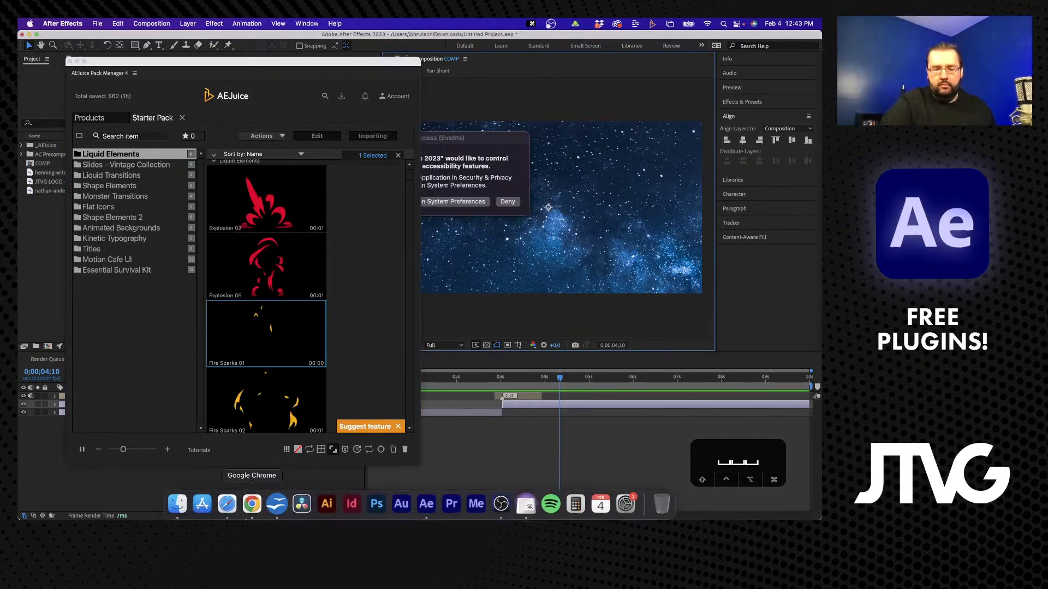
pyautogui.click(524, 423)
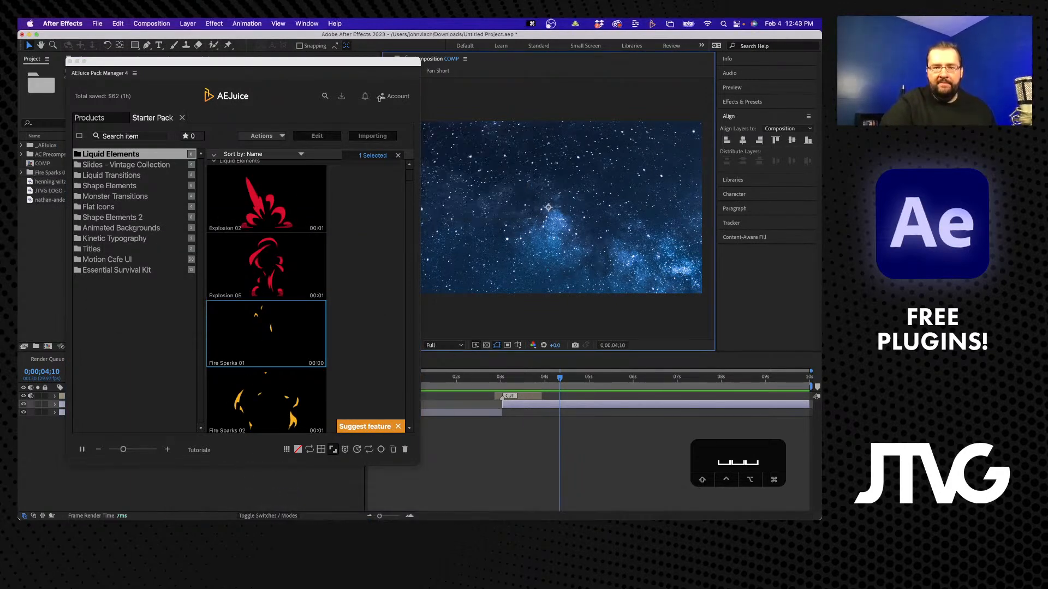
pyautogui.moveTo(346, 62); pyautogui.dragTo(329, 53)
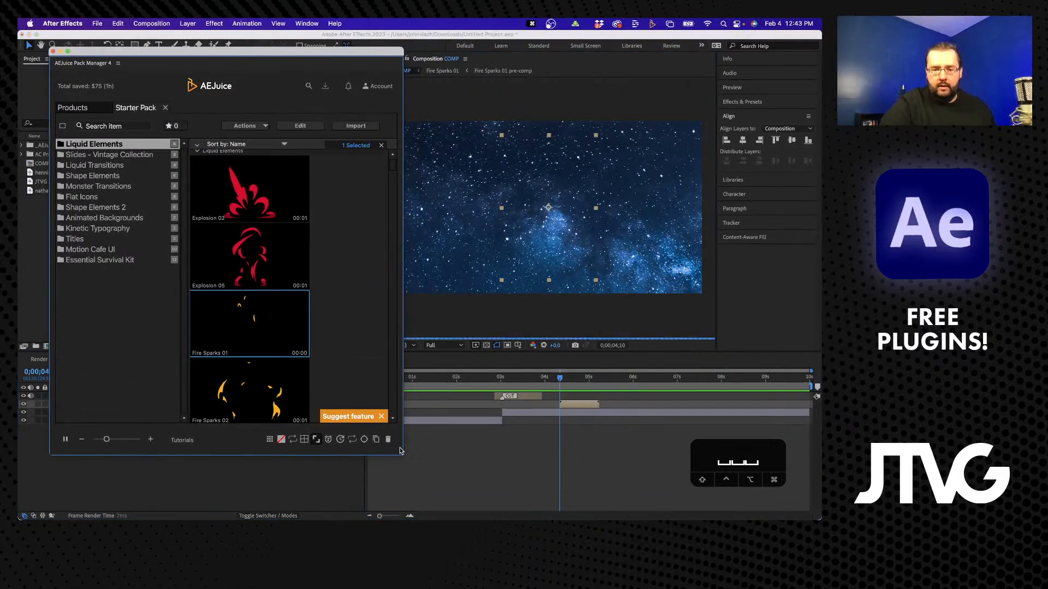
pyautogui.moveTo(400, 451); pyautogui.dragTo(352, 331)
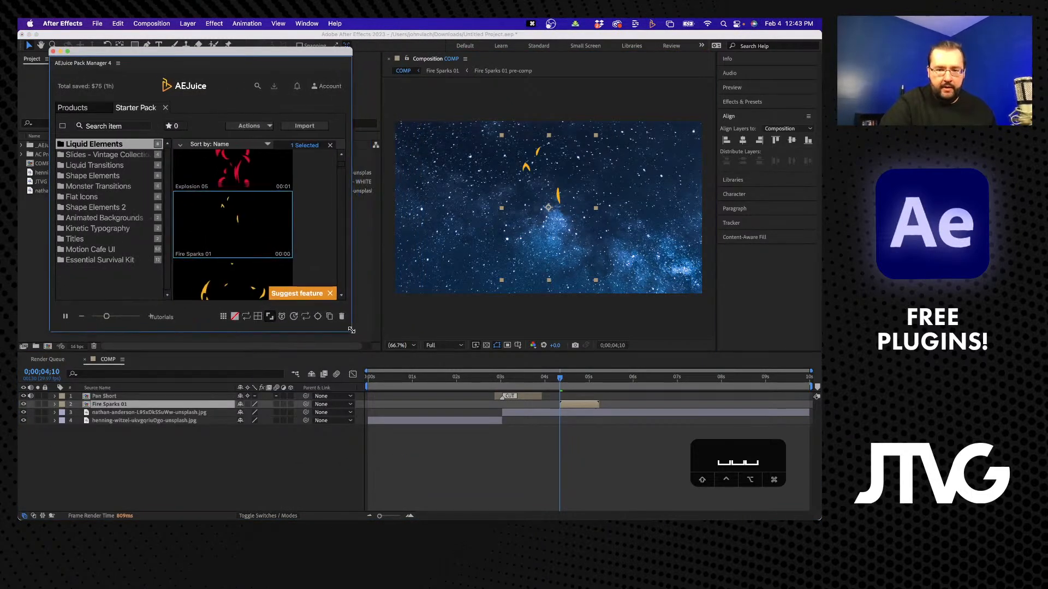
# Scrub and play through the Fire Sparks 01 animation over the starry background.
pyautogui.moveTo(568, 384); pyautogui.dragTo(579, 382)
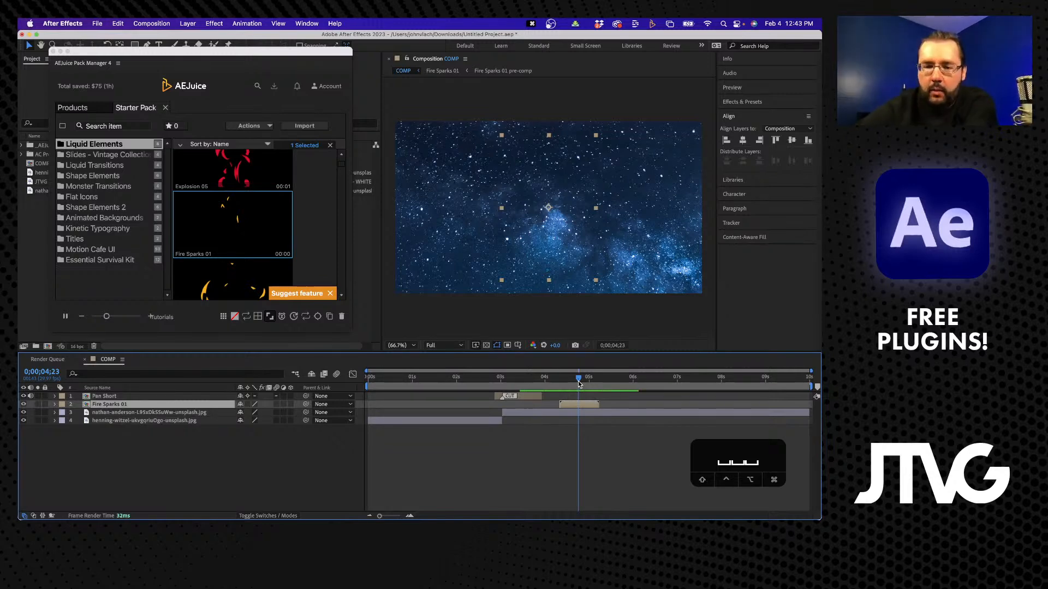
pyautogui.click(570, 378)
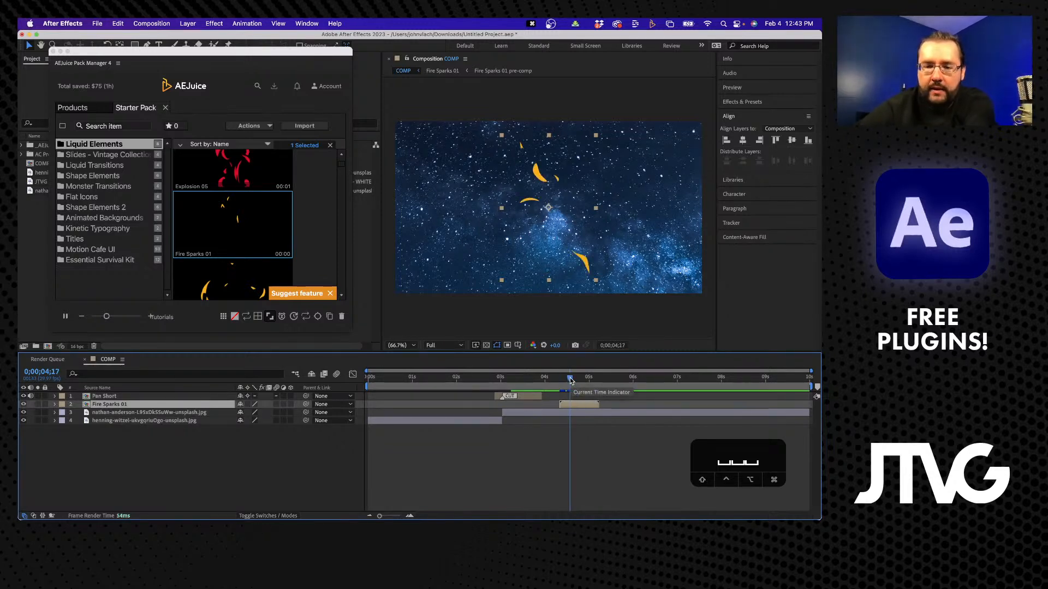
pyautogui.moveTo(570, 377)
pyautogui.mouseDown()
pyautogui.moveTo(598, 381)
pyautogui.moveTo(571, 381)
pyautogui.mouseUp()
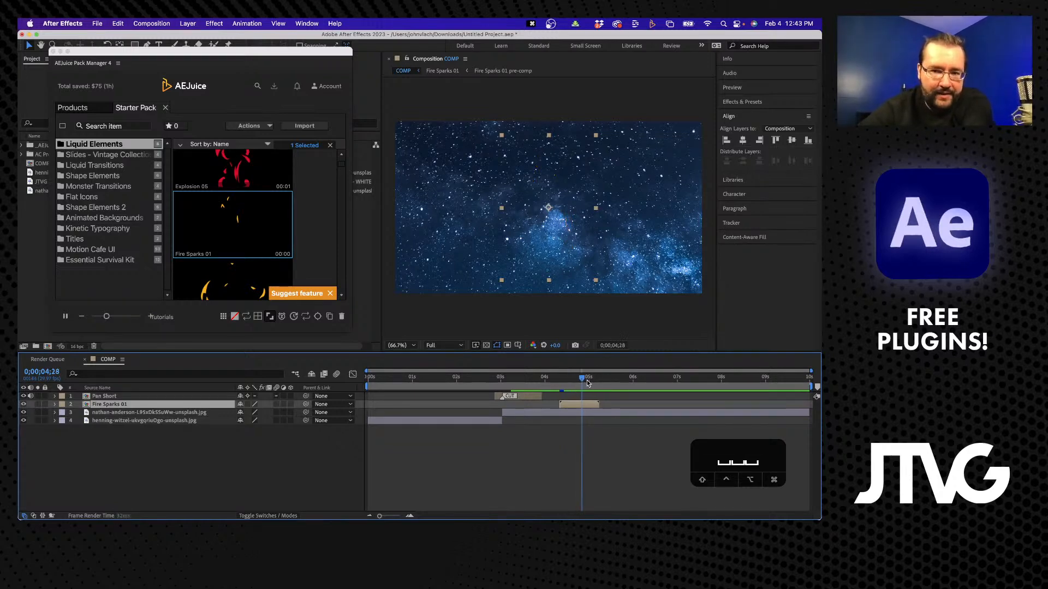
pyautogui.moveTo(571, 384); pyautogui.dragTo(565, 384)
pyautogui.press('space')
pyautogui.press('space')
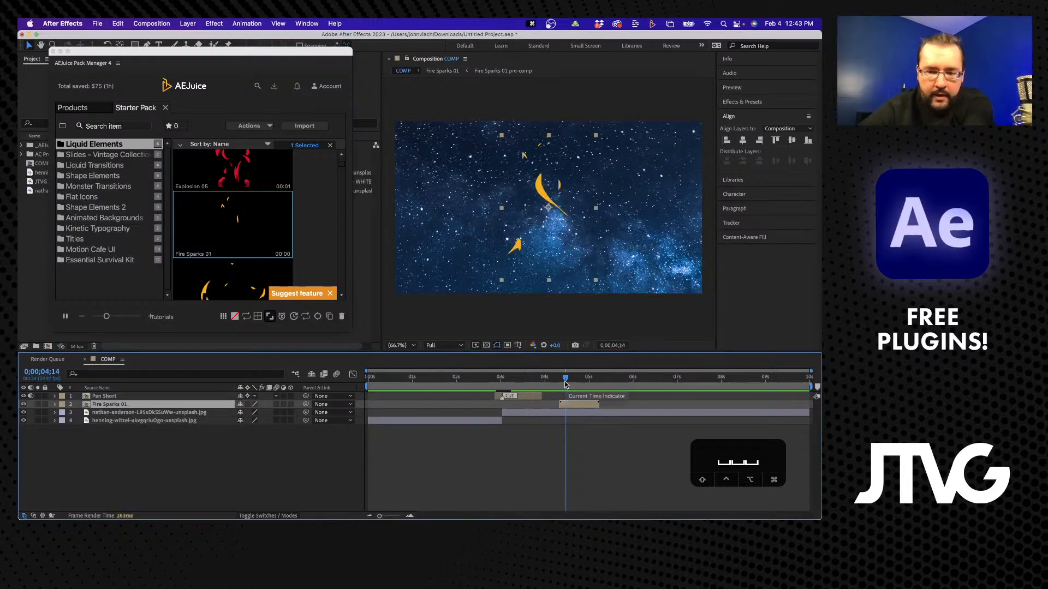
# Hide the two background photo layers and scrub through Fire Sparks 01 on its own.
pyautogui.click(24, 412)
pyautogui.click(131, 462)
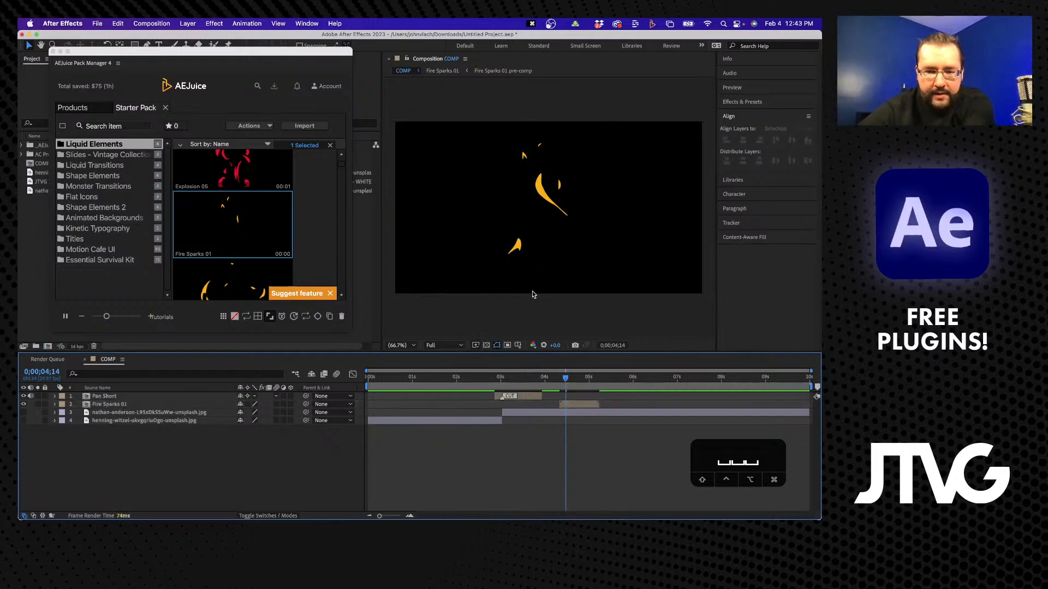
pyautogui.click(569, 376)
pyautogui.moveTo(569, 376)
pyautogui.mouseDown()
pyautogui.moveTo(583, 376)
pyautogui.moveTo(553, 376)
pyautogui.moveTo(572, 377)
pyautogui.mouseUp()
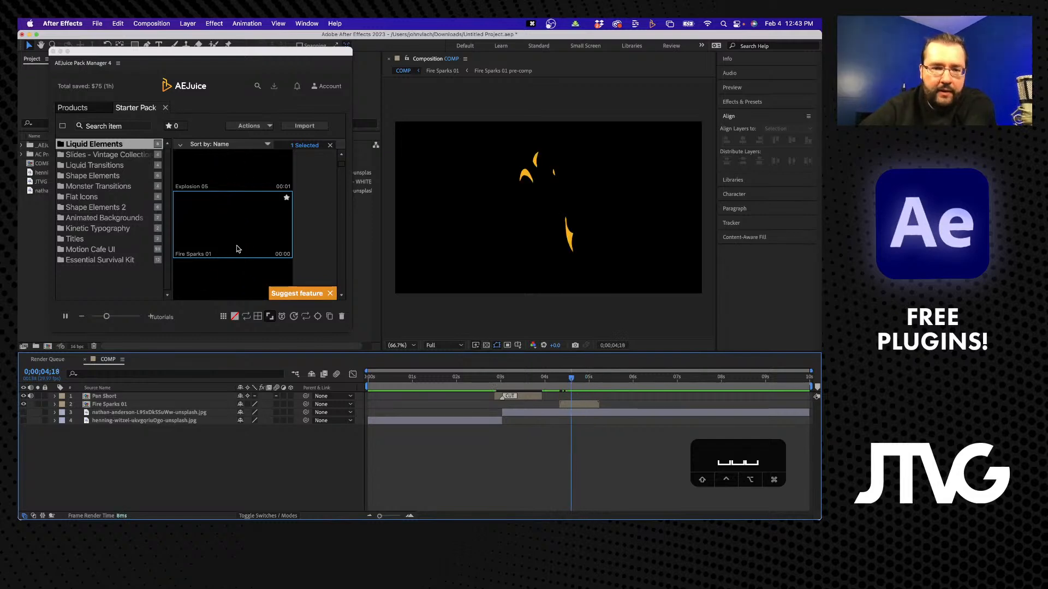
# Look through the Starter Pack categories from Slides - Vintage Collection to Animated Backgrounds, including Shape Elements, Monster Transitions and Flat Icons.
pyautogui.scroll(-1, 237, 249)
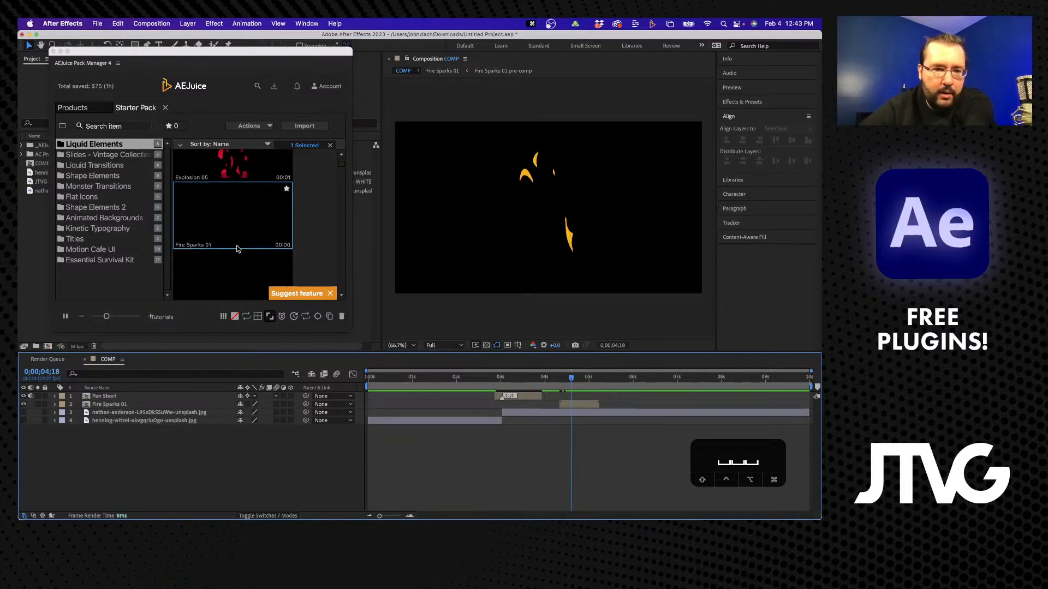
pyautogui.click(119, 158)
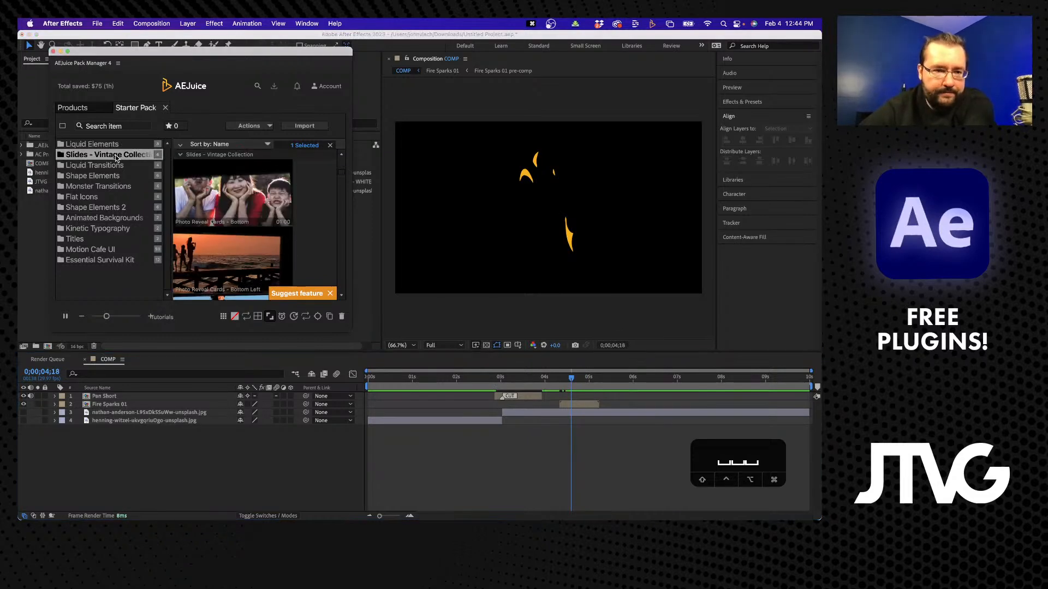
pyautogui.click(95, 175)
pyautogui.scroll(-1, 217, 196)
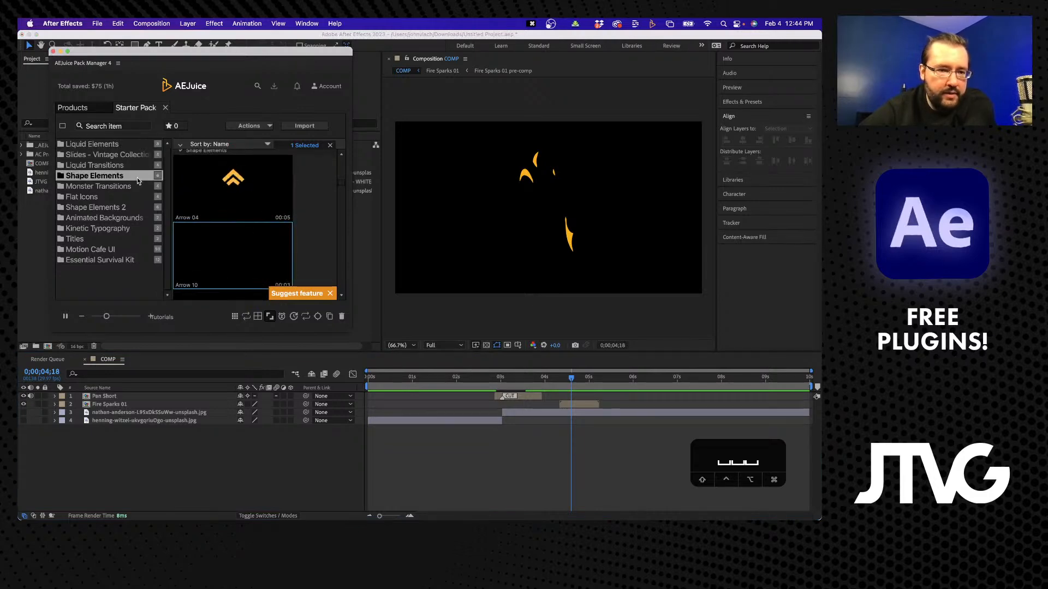
pyautogui.click(121, 186)
pyautogui.click(105, 198)
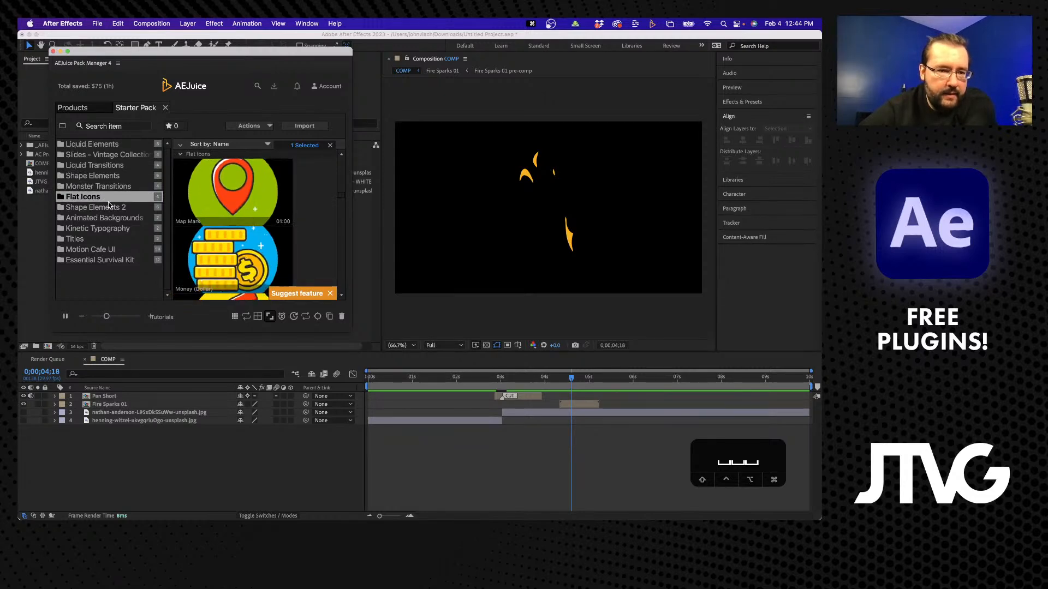
pyautogui.click(109, 207)
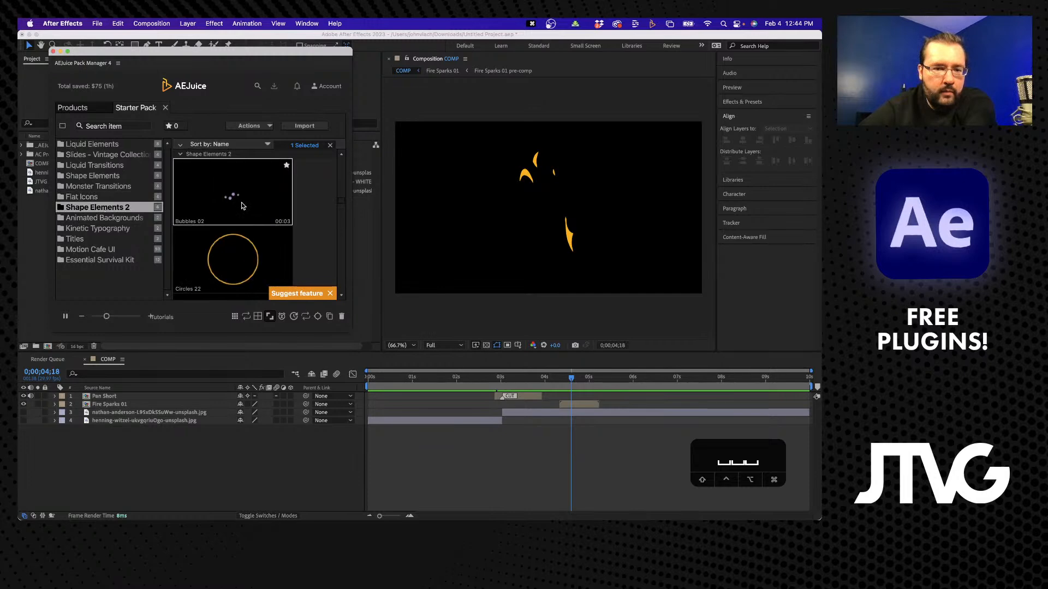
pyautogui.scroll(-5, 240, 218)
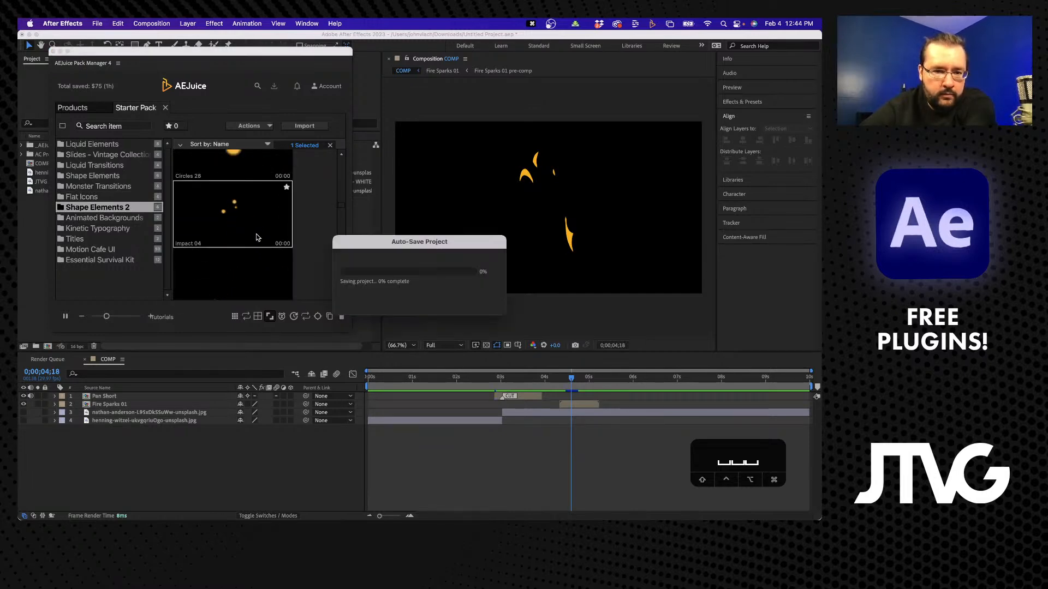
pyautogui.scroll(-3, 256, 237)
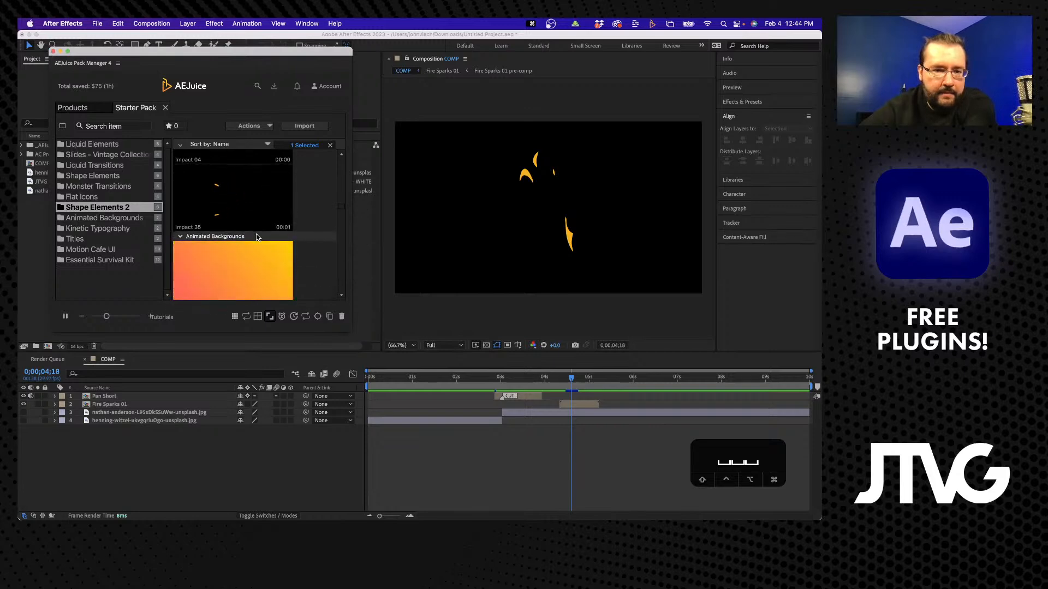
pyautogui.scroll(-3, 245, 252)
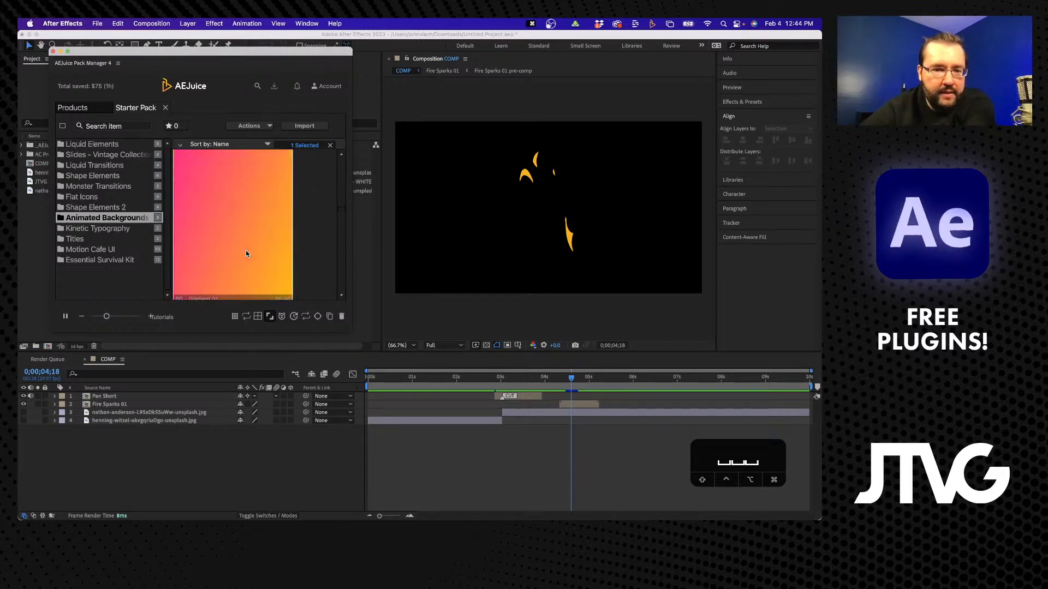
pyautogui.scroll(-2, 245, 253)
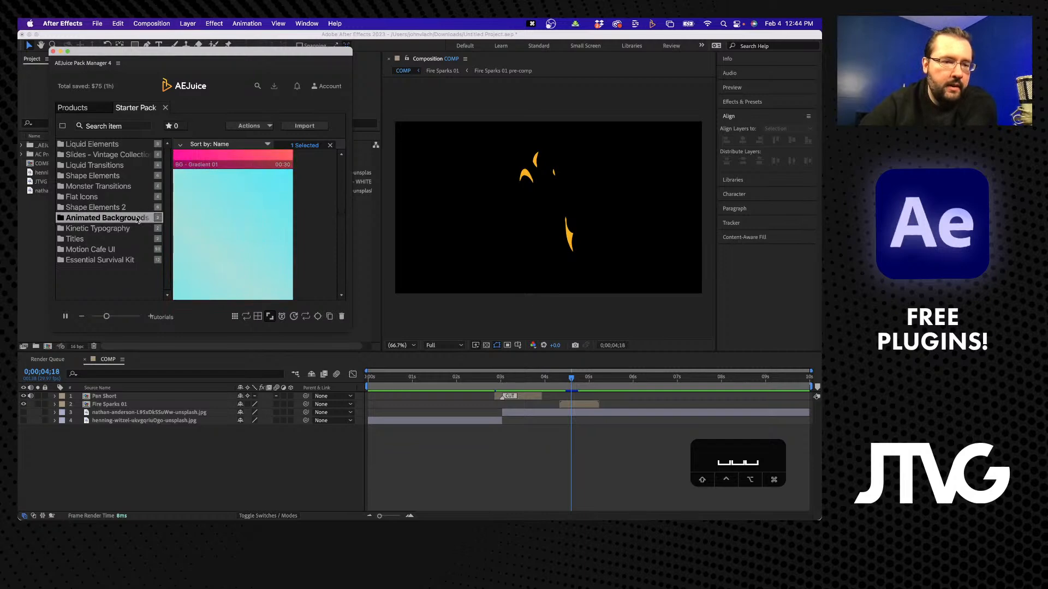
# Import Textured Poster 33 from the Kinetic Typography category into COMP and preview it around the six-second mark.
pyautogui.click(92, 231)
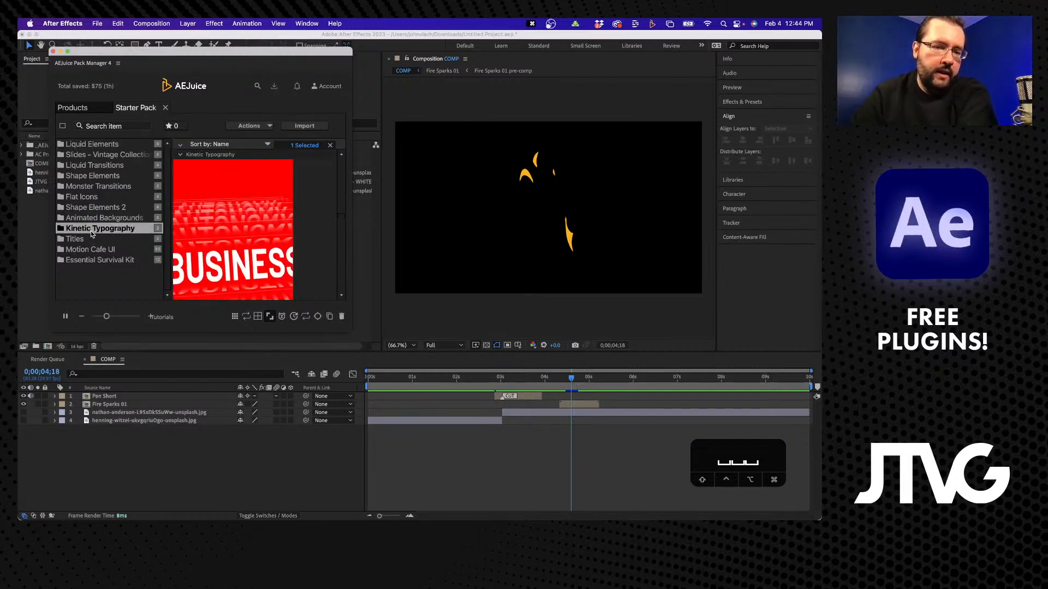
pyautogui.scroll(-2, 265, 232)
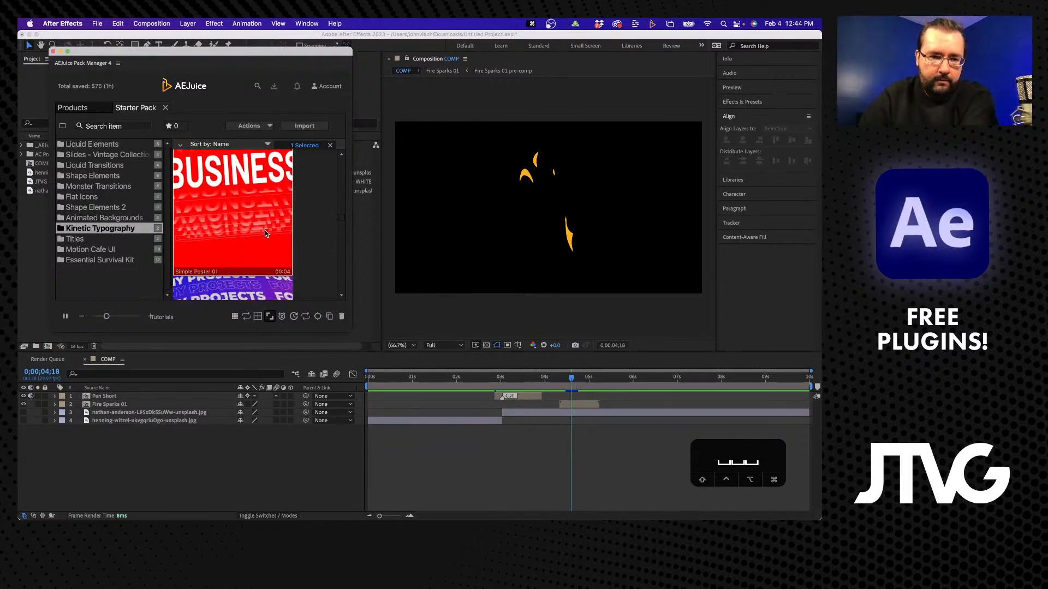
pyautogui.scroll(-3, 264, 231)
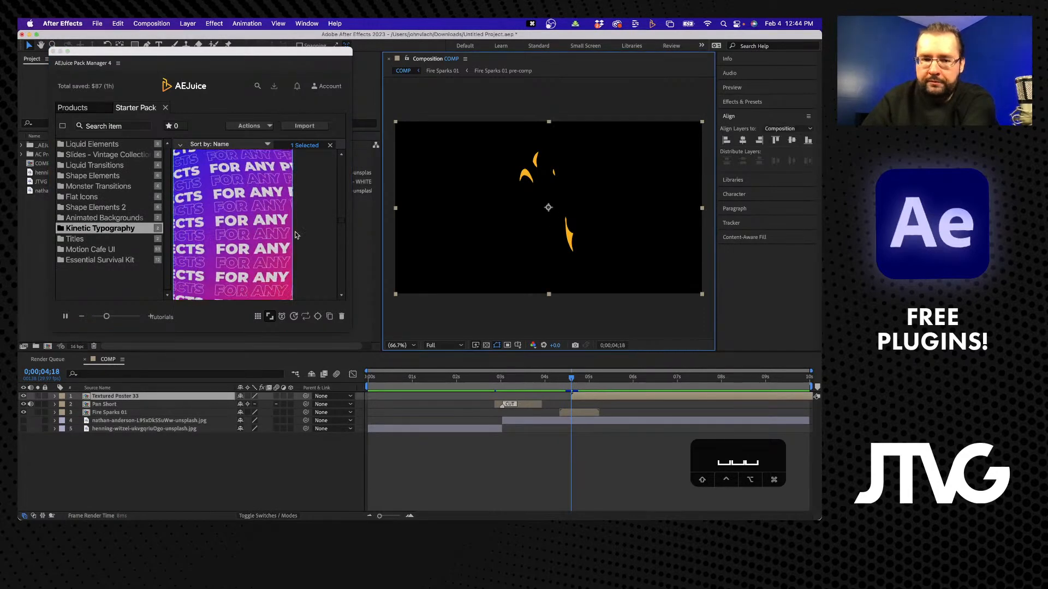
pyautogui.click(596, 384)
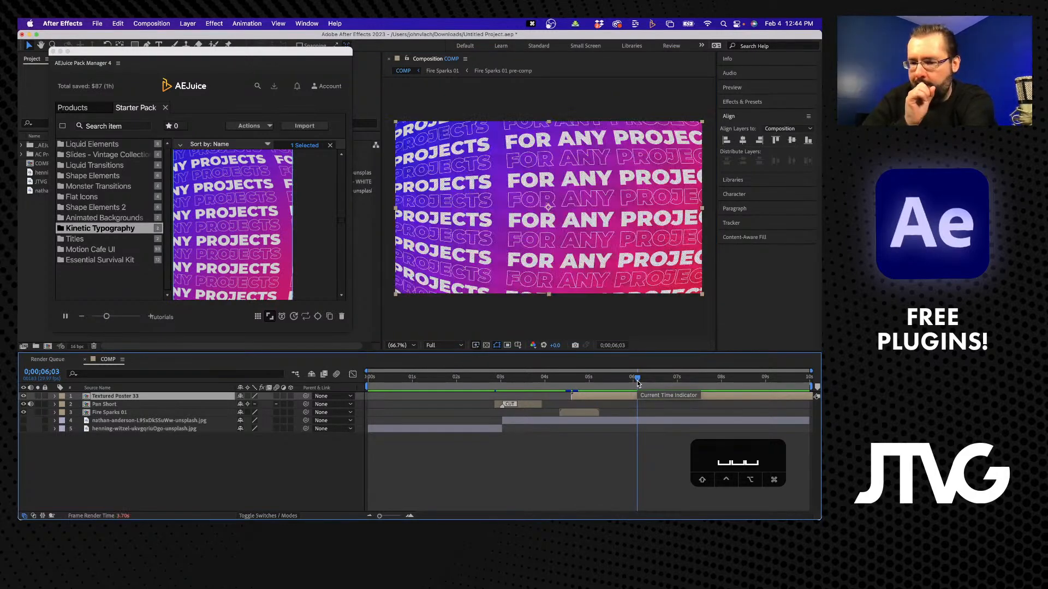
# Open the text 01 composition nested in Textured Poster 33 and select its FOR ANY PROJECTS text layer.
pyautogui.doubleClick(613, 396)
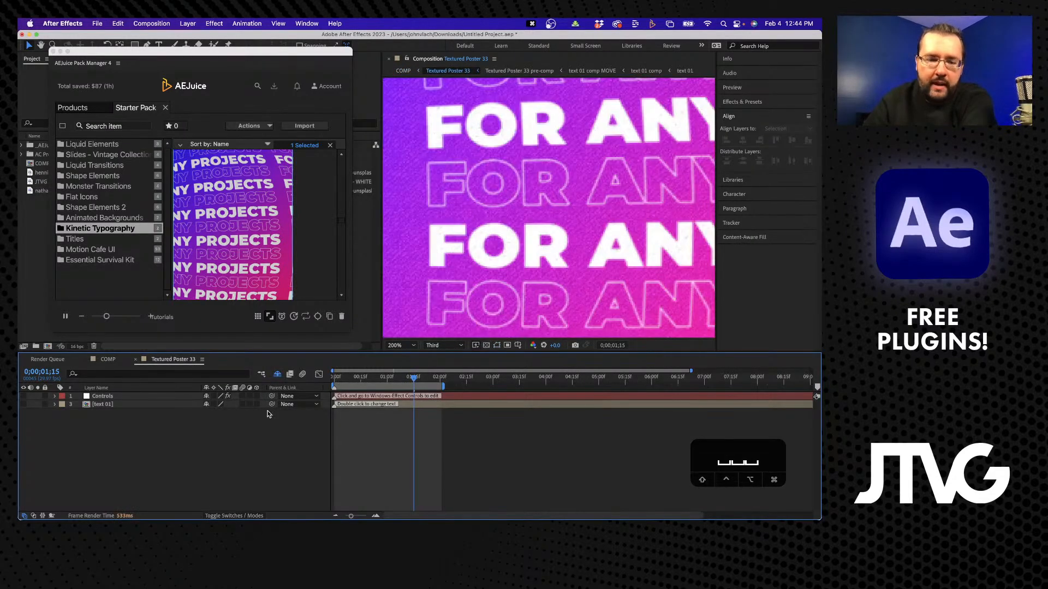
pyautogui.doubleClick(103, 405)
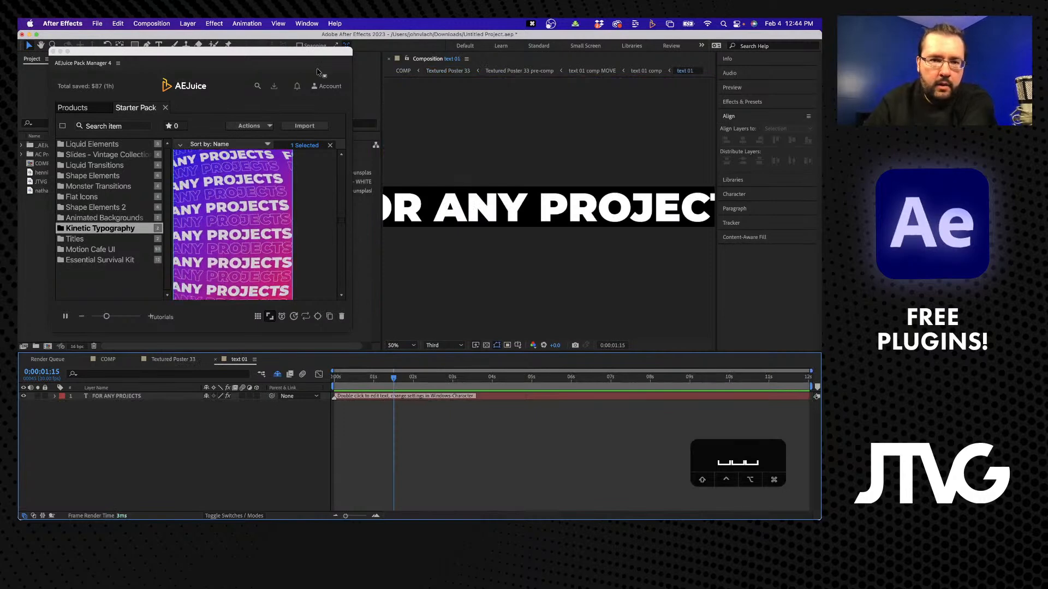
pyautogui.click(494, 210)
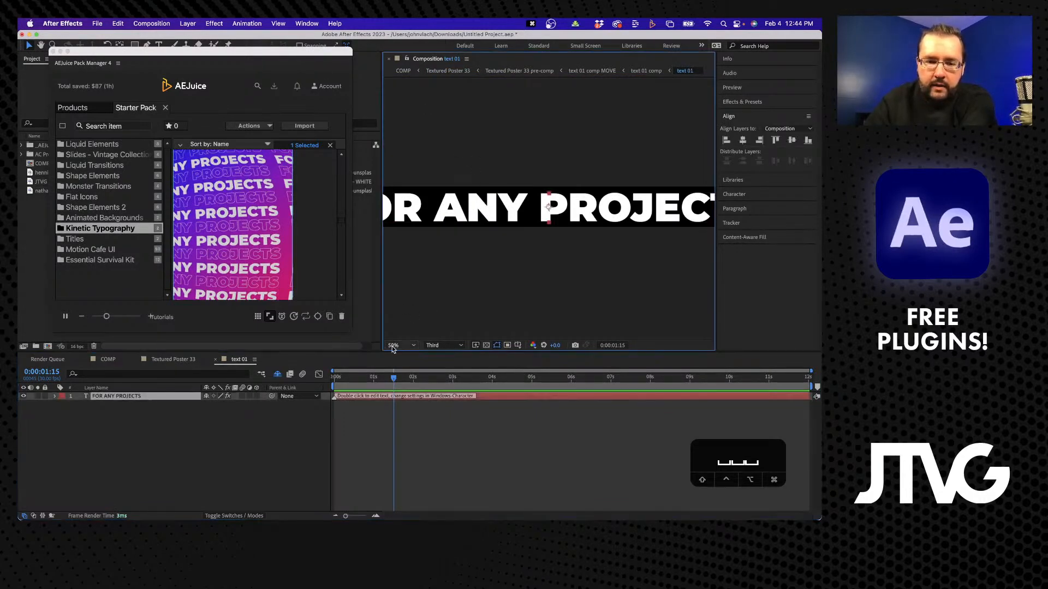
pyautogui.click(393, 346)
pyautogui.click(399, 175)
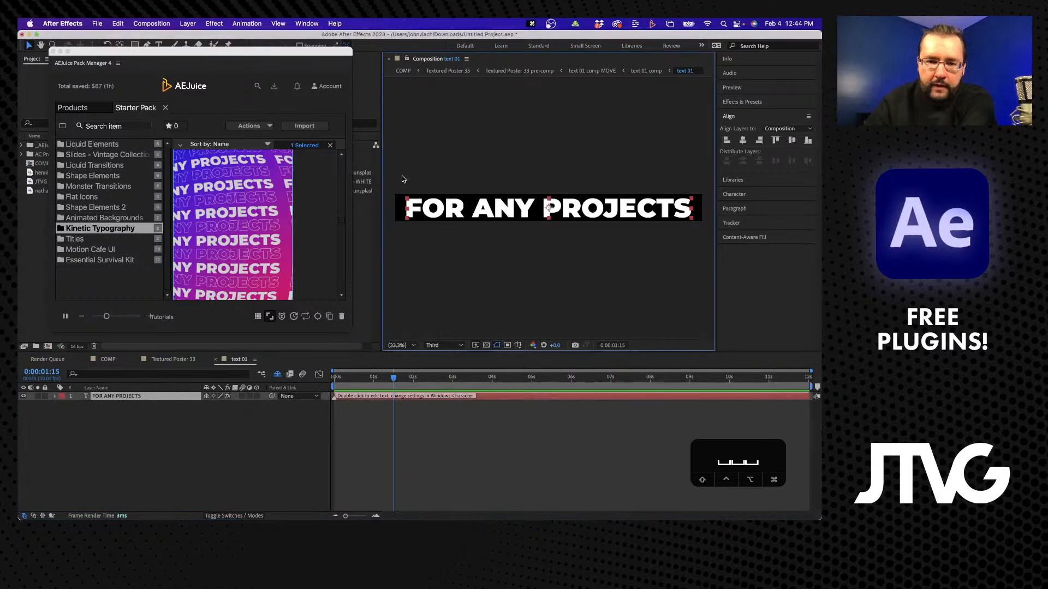
# Replace the FOR ANY PROJECTS text with "JOHN THE VIDEO GUY" and reduce its font size to fit the composition width.
pyautogui.doubleClick(522, 206)
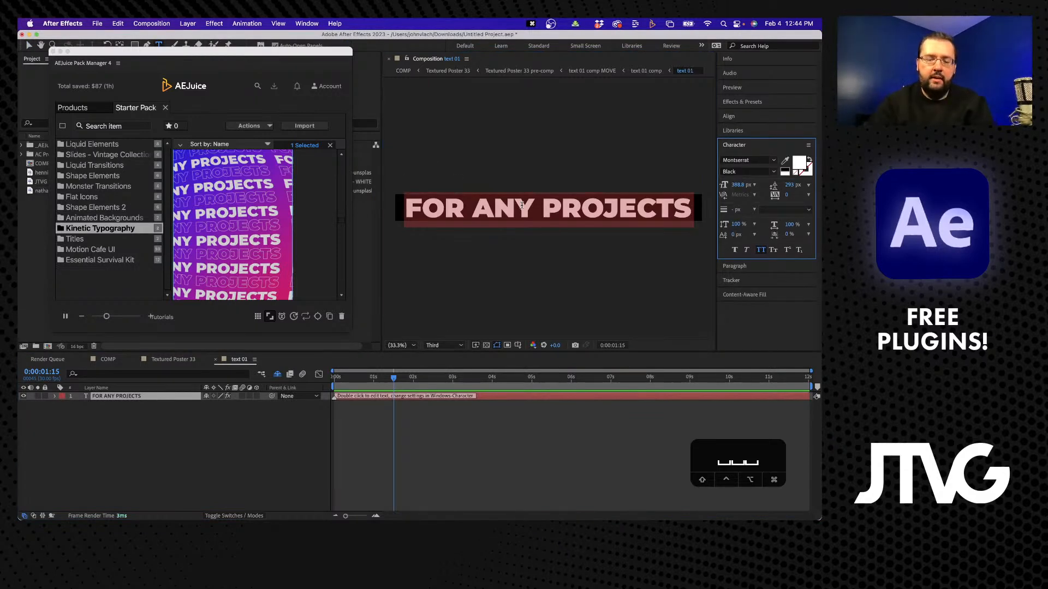
pyautogui.write('john')
pyautogui.press('BackSpace')
pyautogui.press('BackSpace')
pyautogui.press('BackSpace')
pyautogui.press('BackSpace')
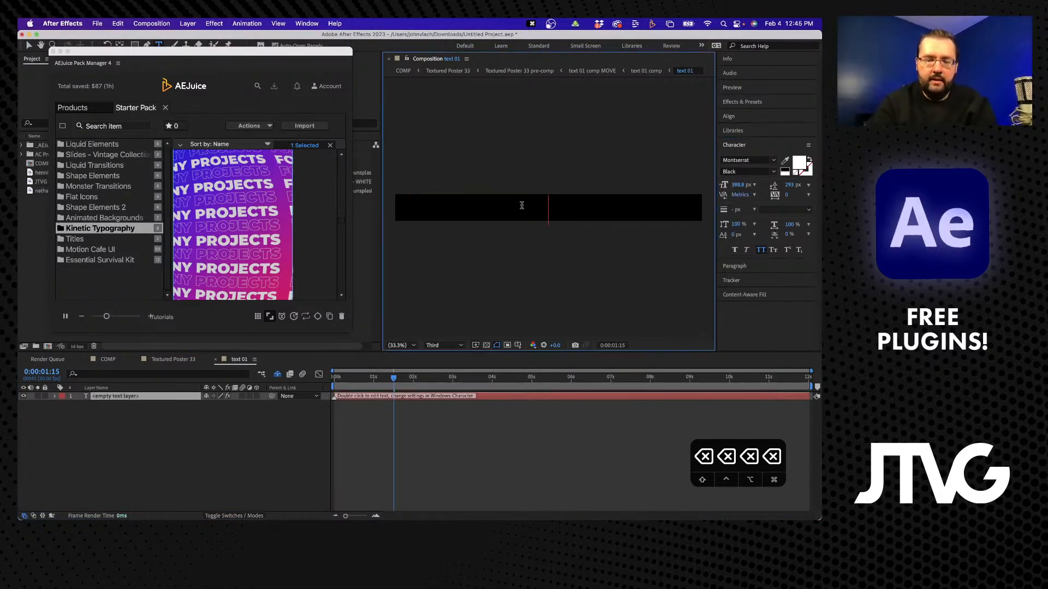
pyautogui.write('JOHN THE VID')
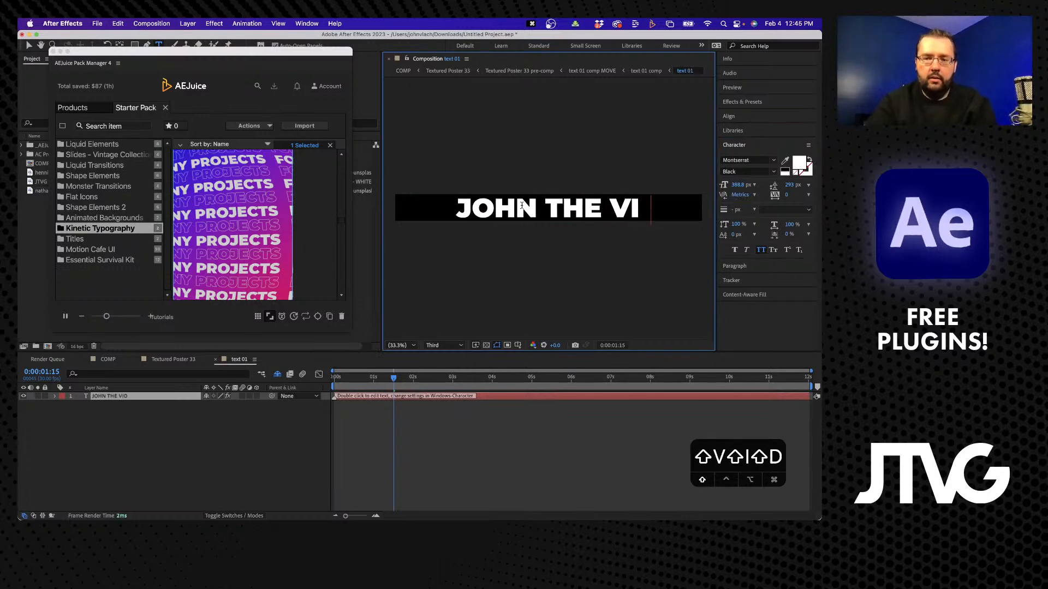
pyautogui.write('EO GUY')
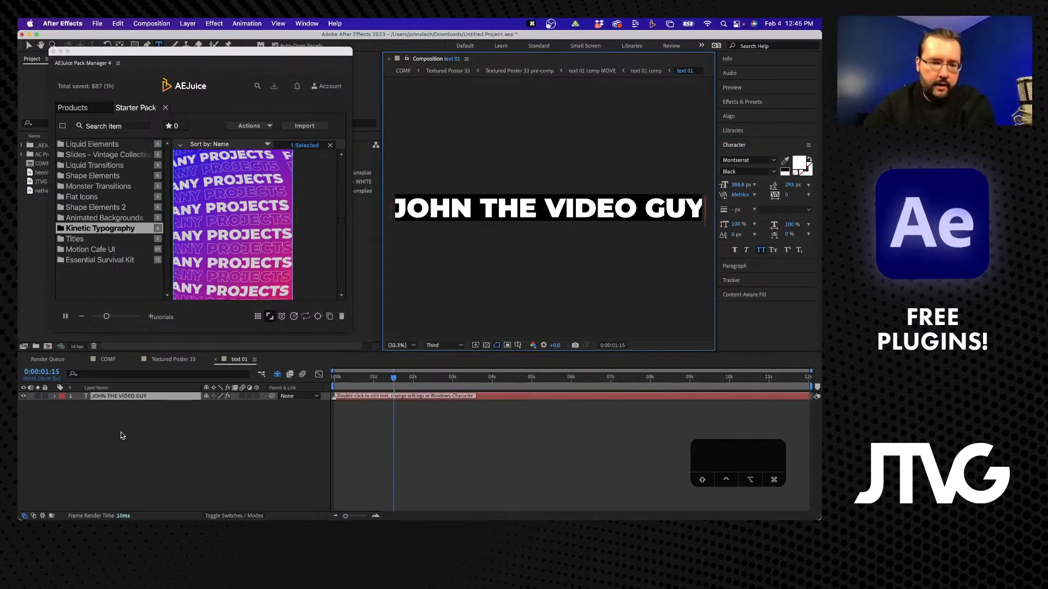
pyautogui.click(121, 435)
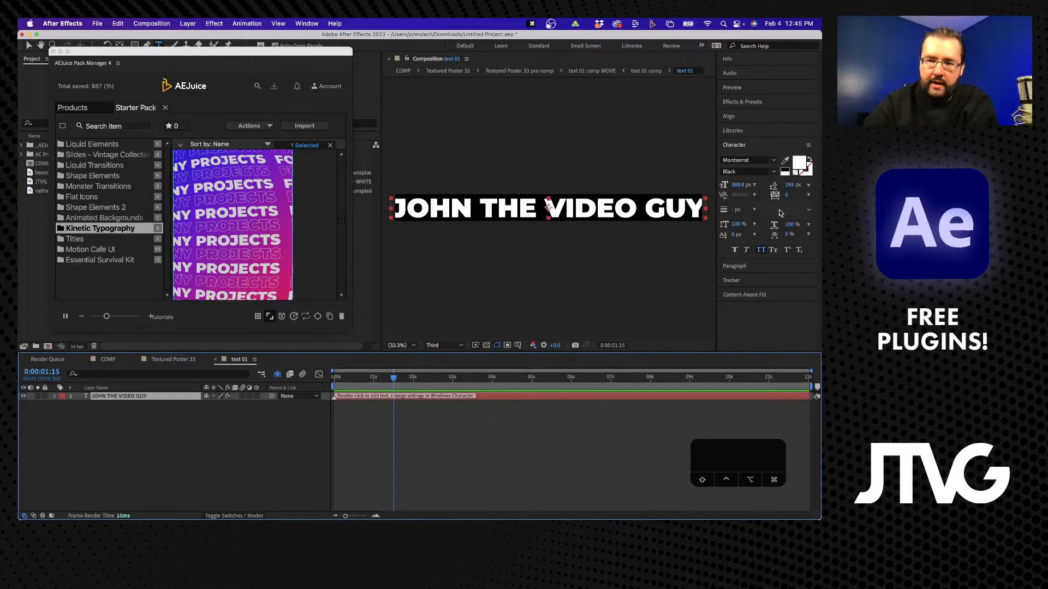
pyautogui.moveTo(737, 187); pyautogui.dragTo(722, 185)
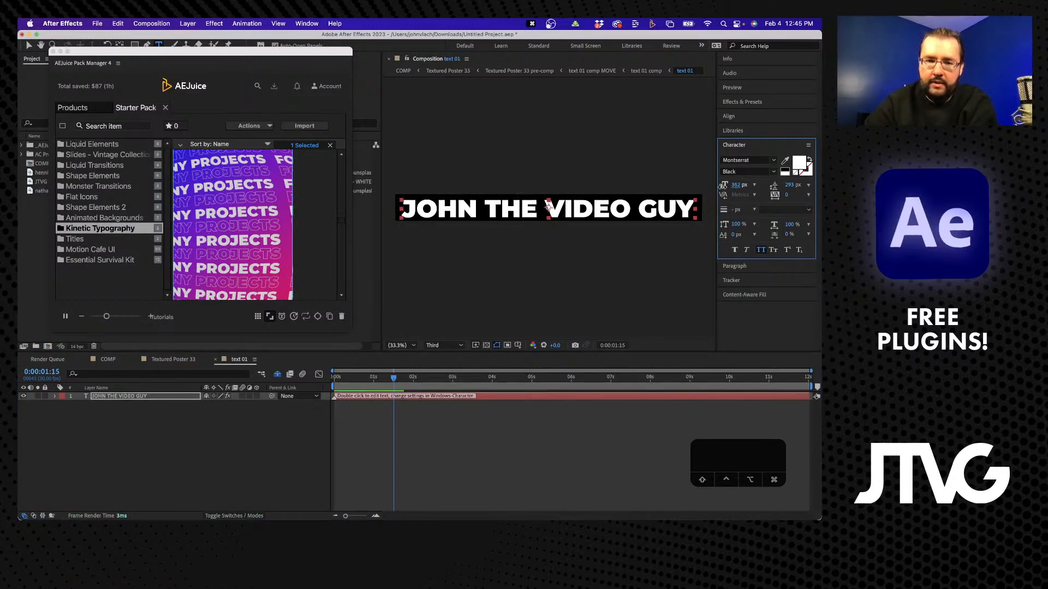
pyautogui.click(744, 117)
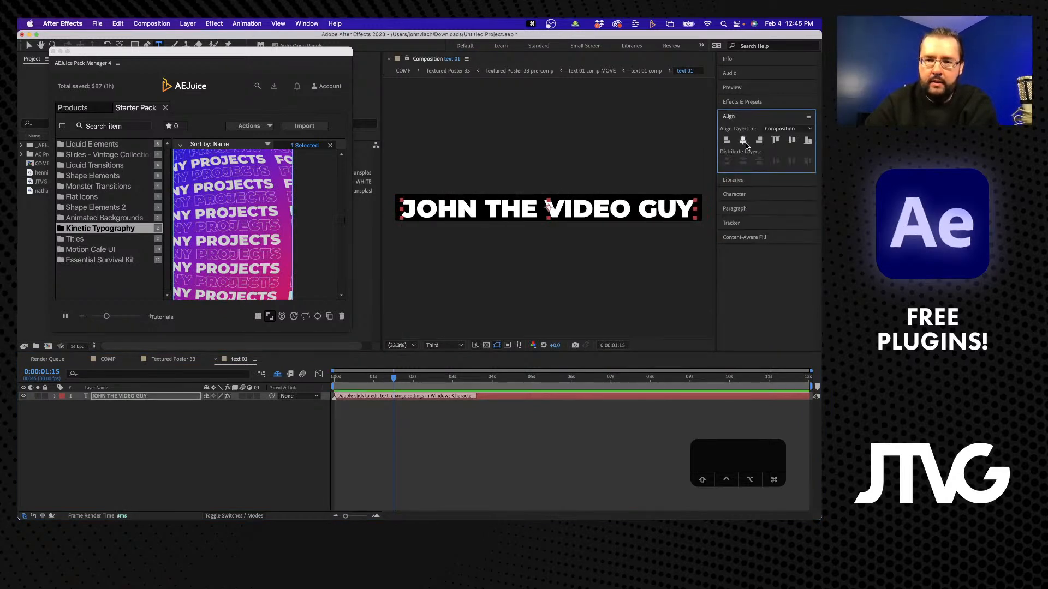
# Return to COMP and preview the edited Textured Poster 33 around the eight-second mark.
pyautogui.click(108, 359)
pyautogui.click(601, 464)
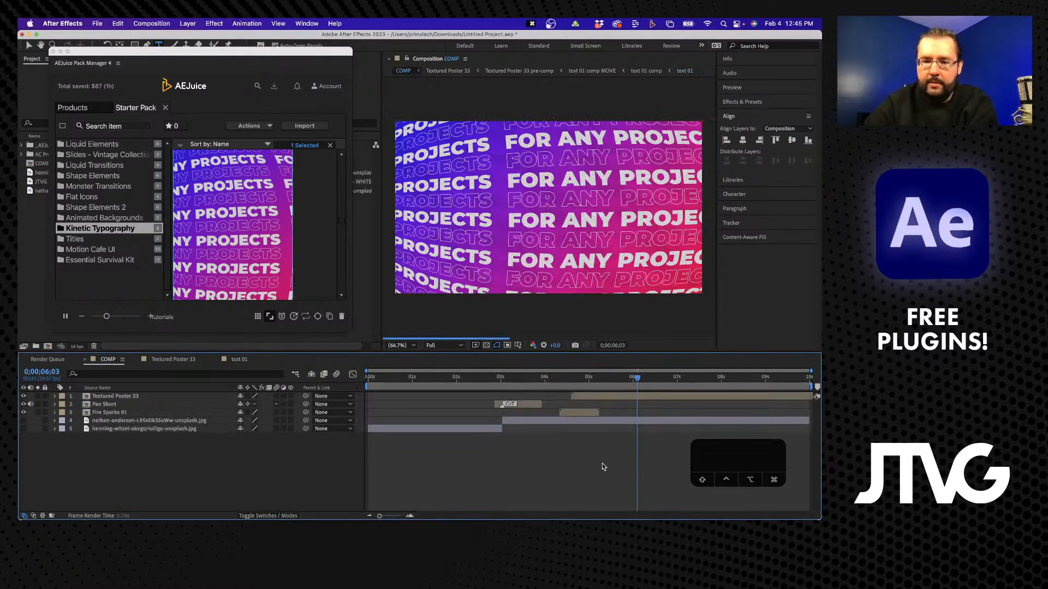
pyautogui.click(674, 377)
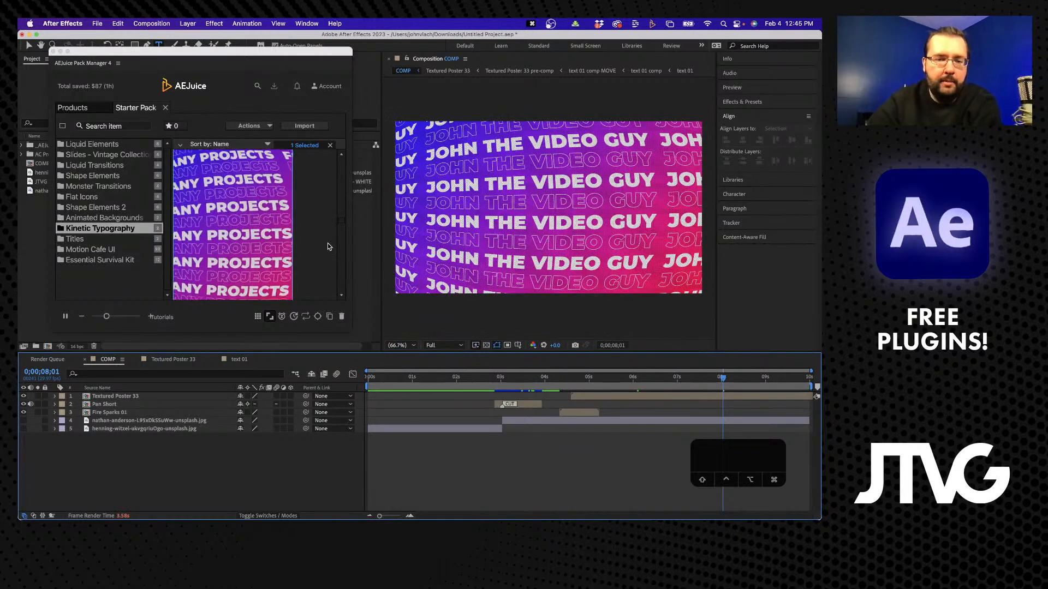
# Look through the Starter Pack's Titles and Motion Cafe UI categories, including the Interaction, Interface and Scope elements.
pyautogui.scroll(-5, 297, 217)
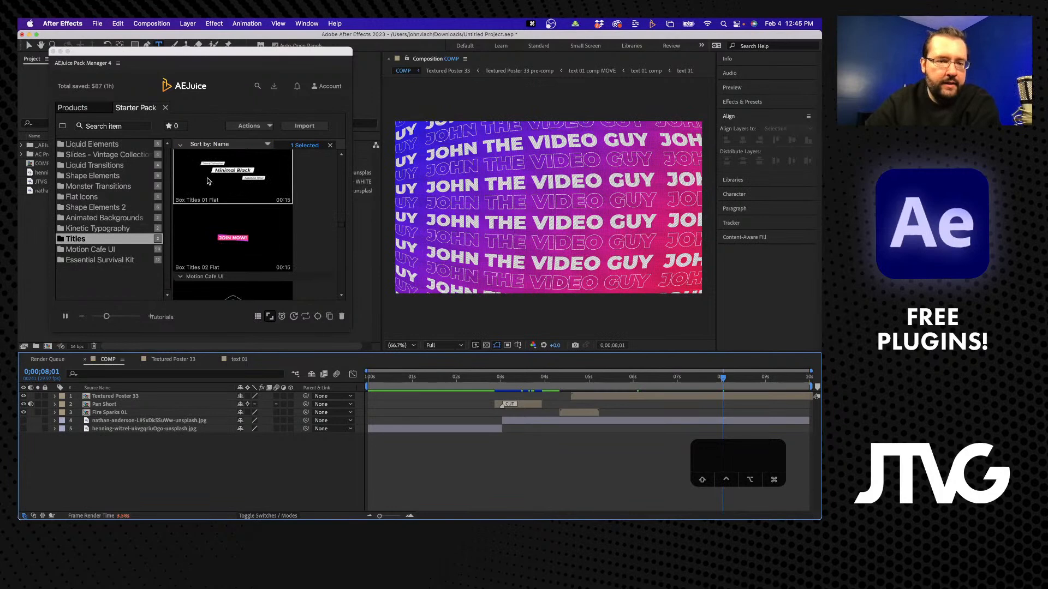
pyautogui.scroll(-1, 257, 228)
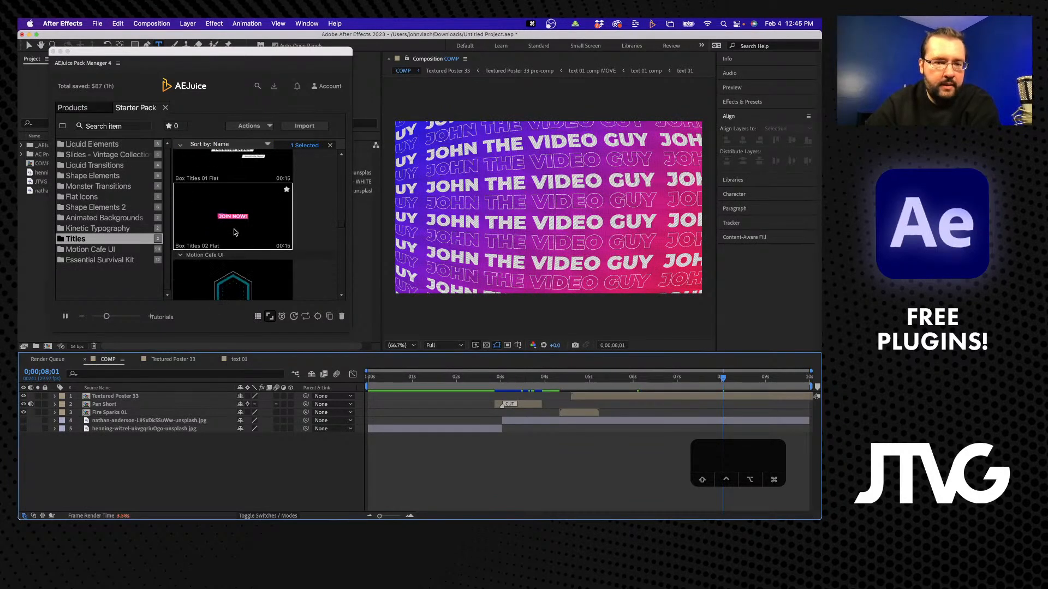
pyautogui.scroll(-2, 234, 228)
pyautogui.scroll(-3, 234, 229)
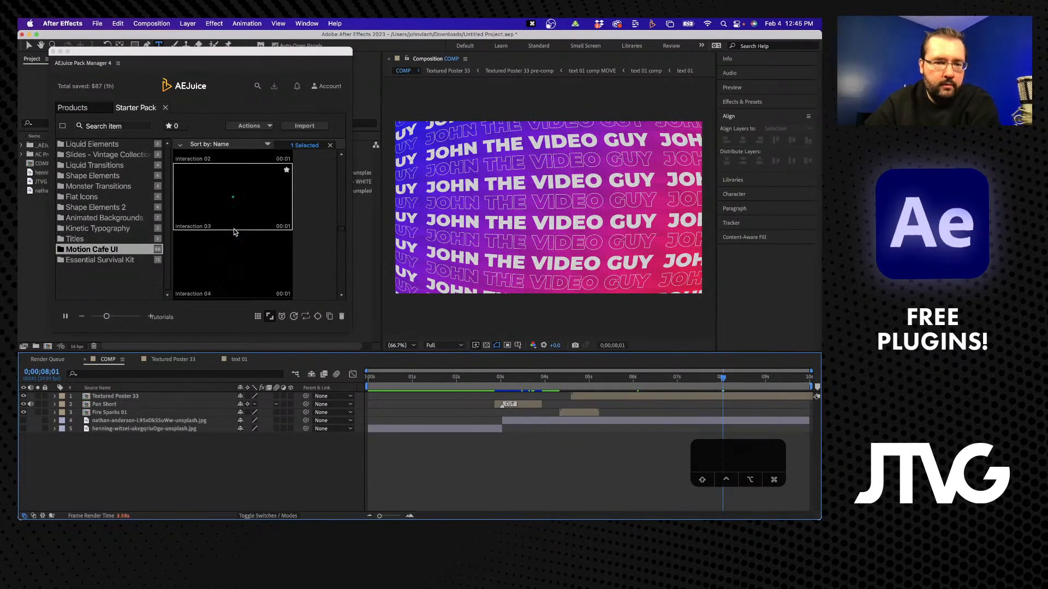
pyautogui.scroll(-3, 234, 232)
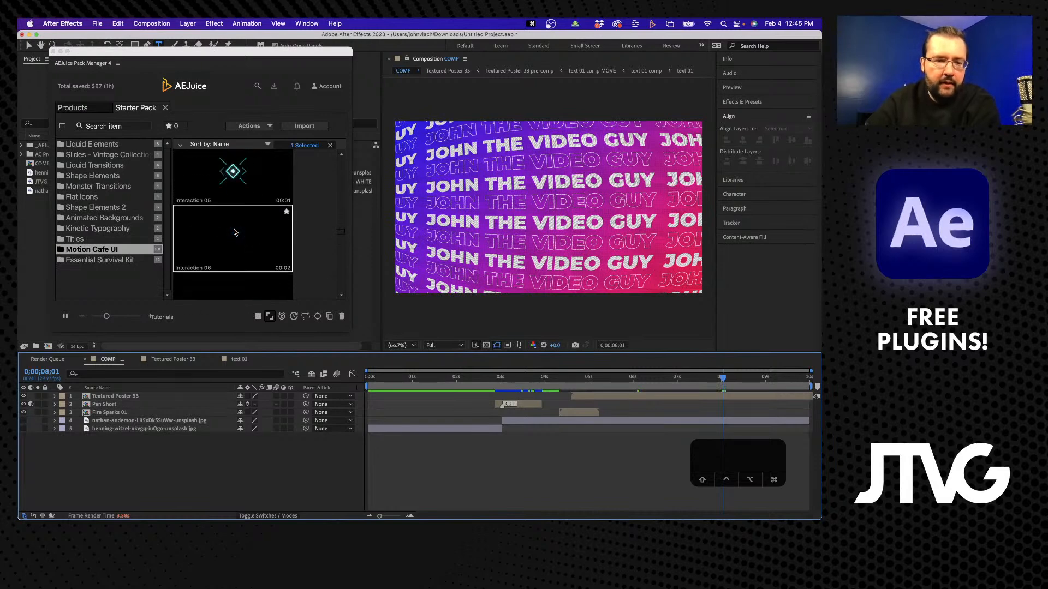
pyautogui.scroll(10, 234, 232)
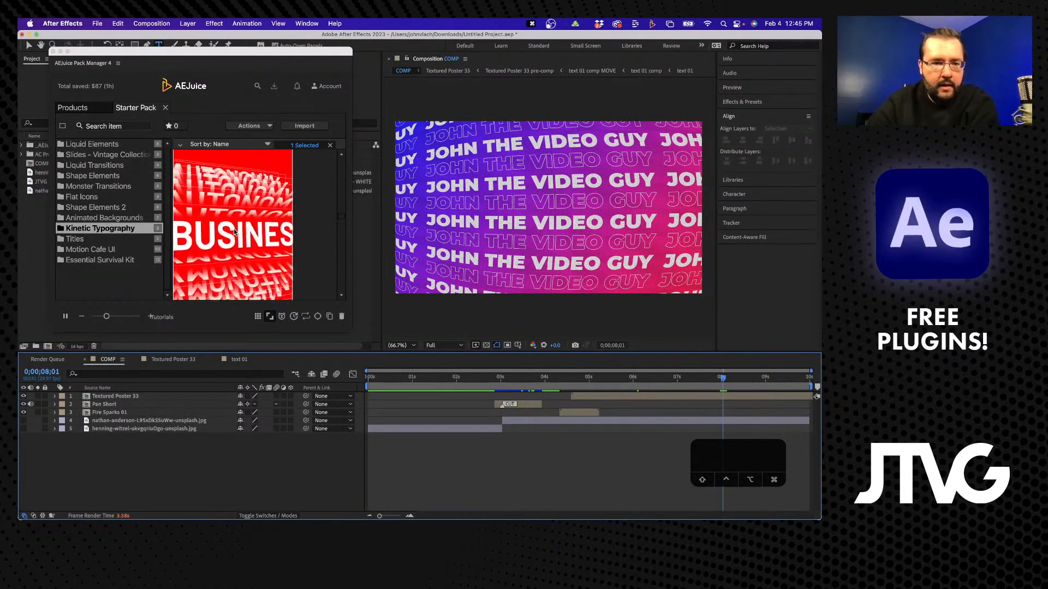
pyautogui.scroll(3, 233, 231)
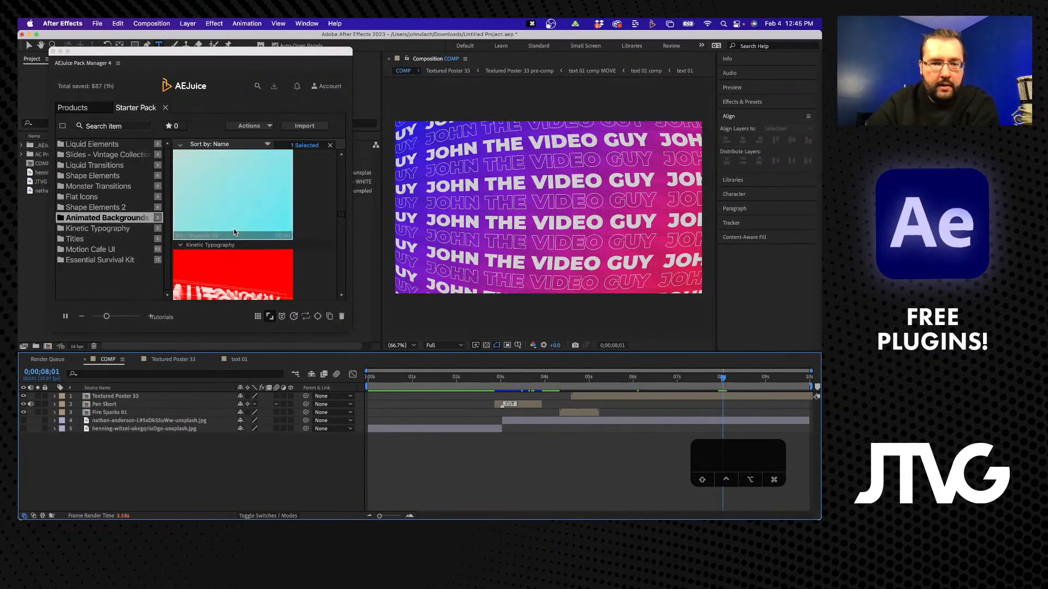
pyautogui.scroll(-5, 234, 232)
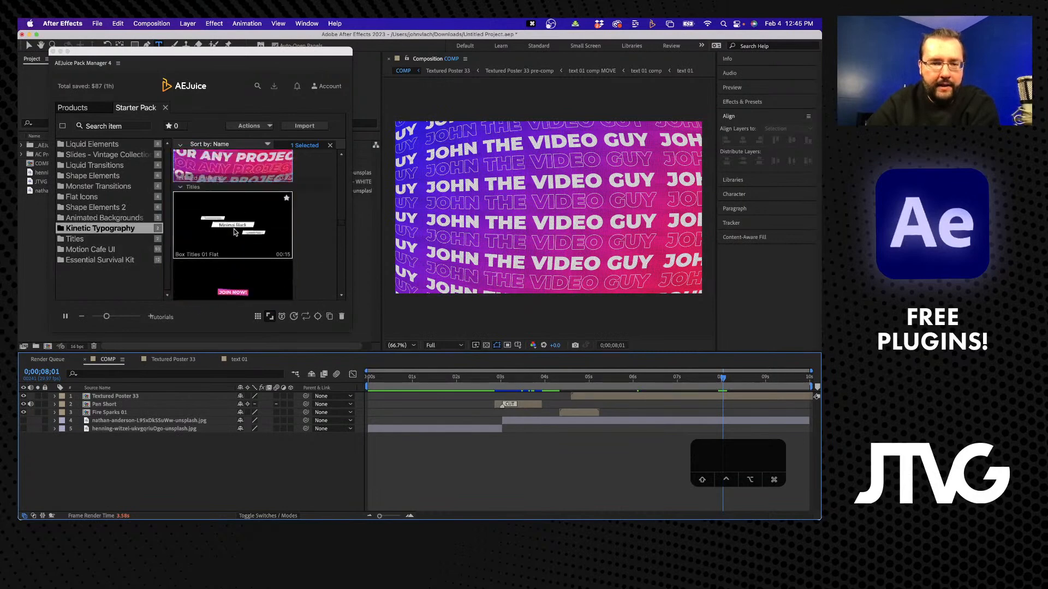
pyautogui.scroll(-3, 233, 232)
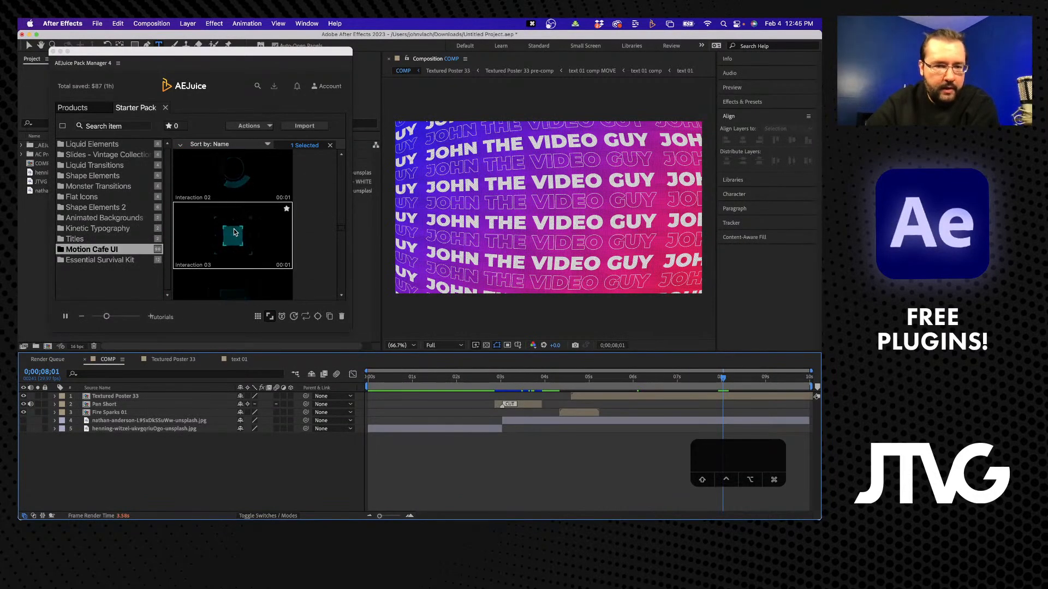
pyautogui.scroll(-3, 234, 232)
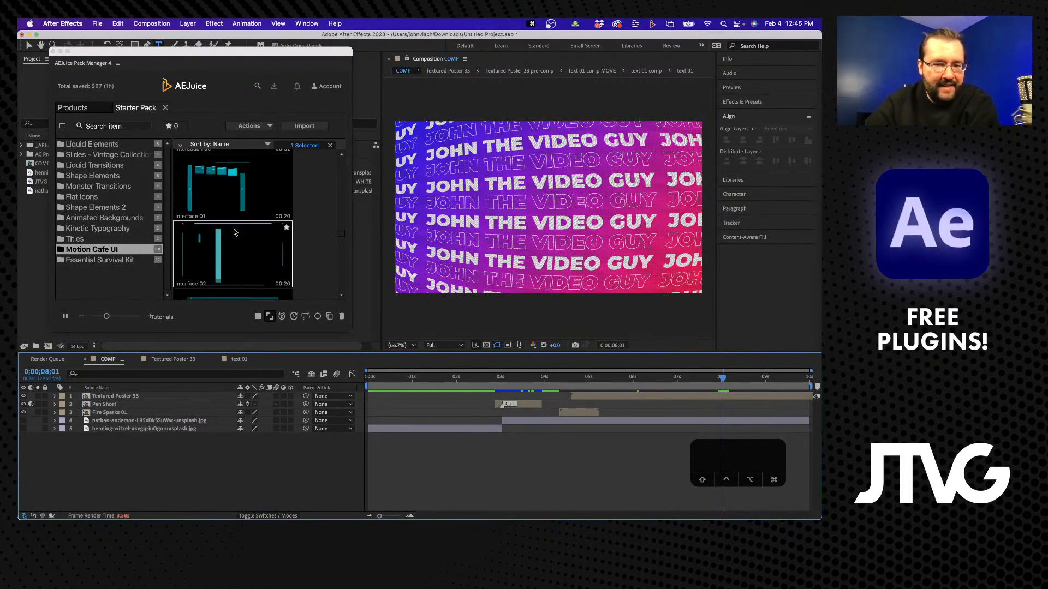
pyautogui.scroll(-3, 233, 229)
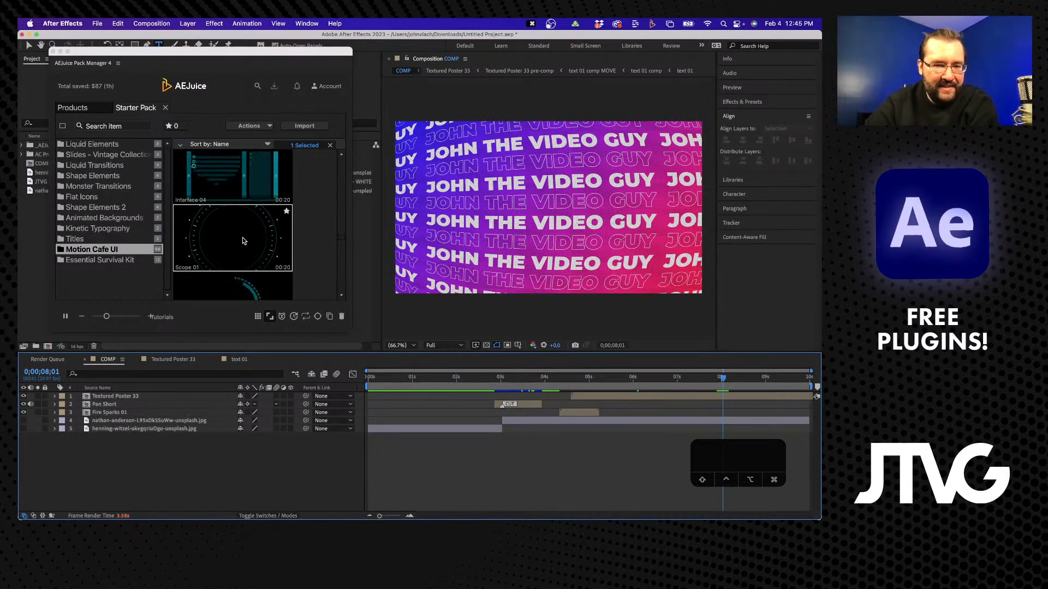
# Import Scope 01 from the Motion Cafe UI category into COMP and delete the Textured Poster 33, Pan Short and Fire Sparks 01 layers.
pyautogui.click(241, 239)
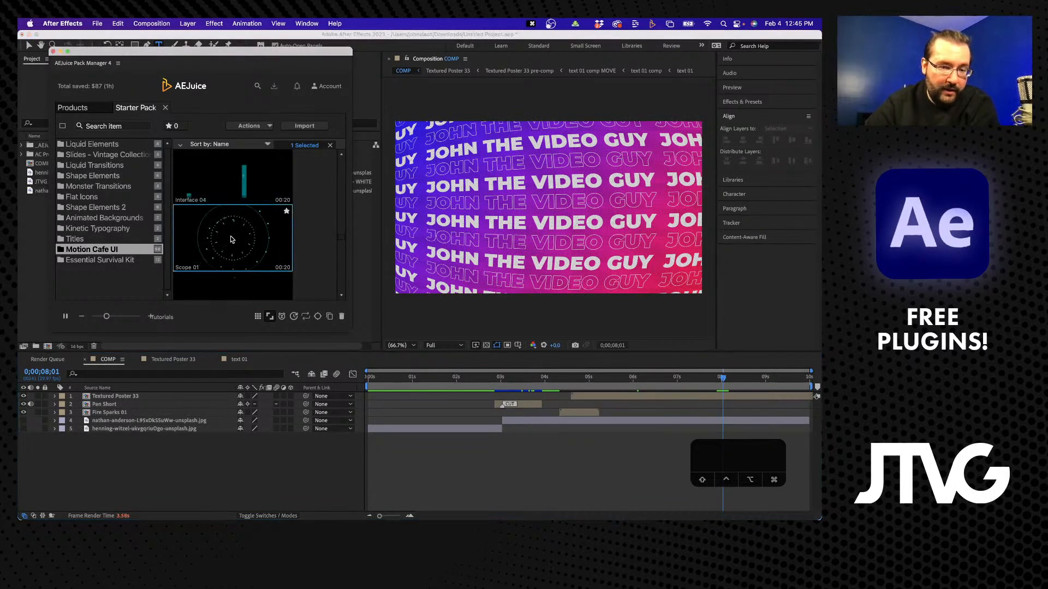
pyautogui.doubleClick(231, 238)
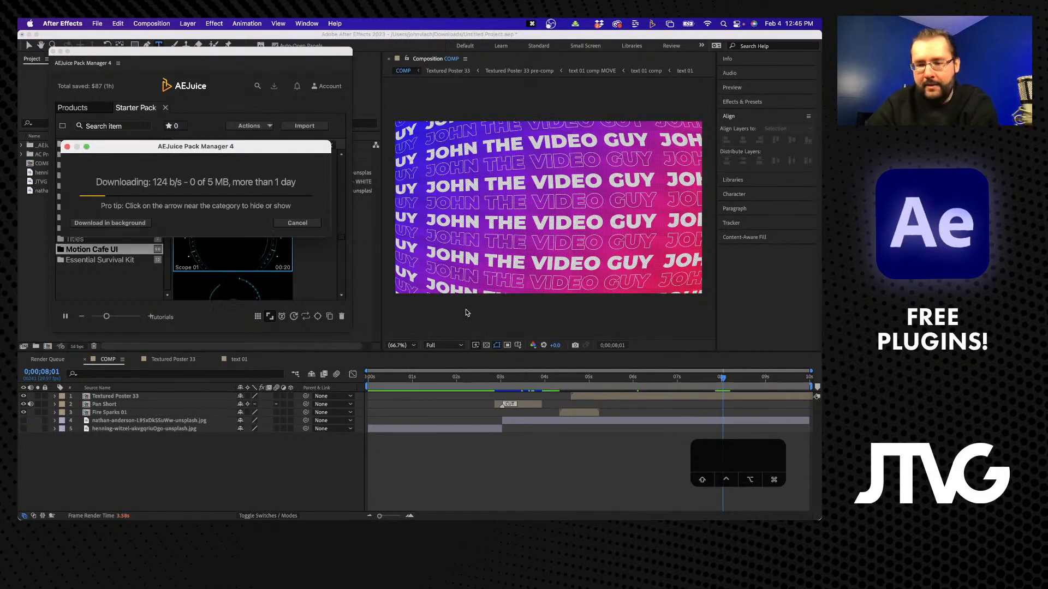
pyautogui.click(581, 401)
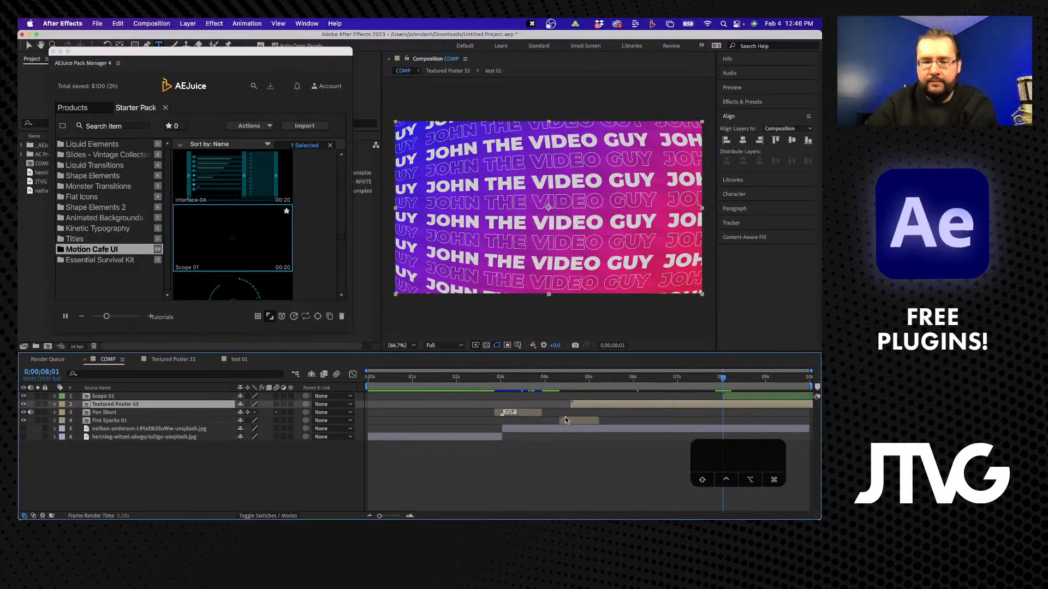
pyautogui.keyDown('shift'); pyautogui.click(569, 420); pyautogui.keyUp('shift')
pyautogui.press('BackSpace')
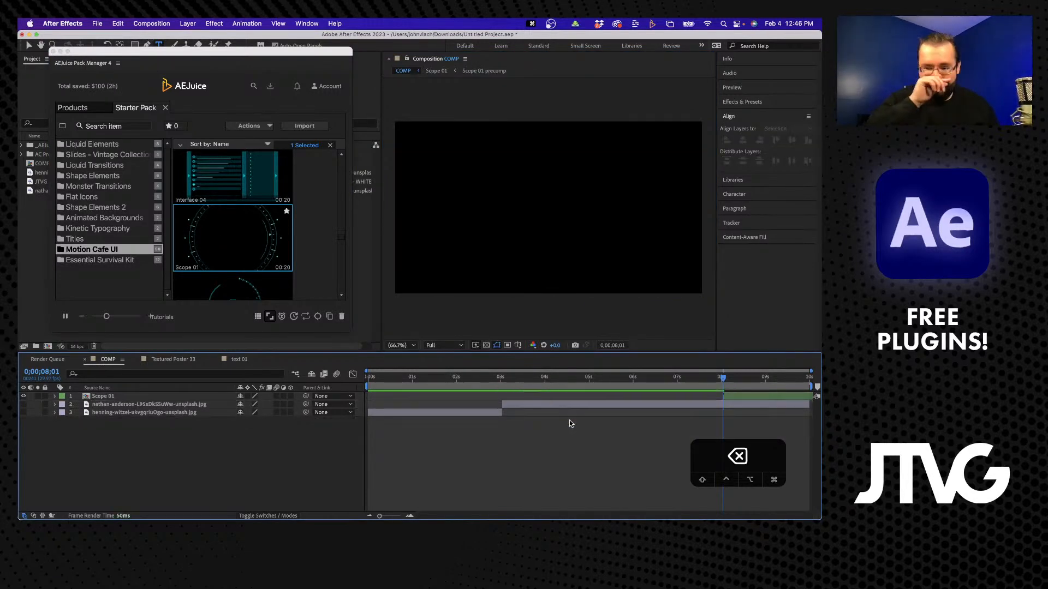
# Move the Scope 01 layer to start shortly after the two-second mark and preview it at 0;00;05;20.
pyautogui.moveTo(732, 394); pyautogui.dragTo(617, 378)
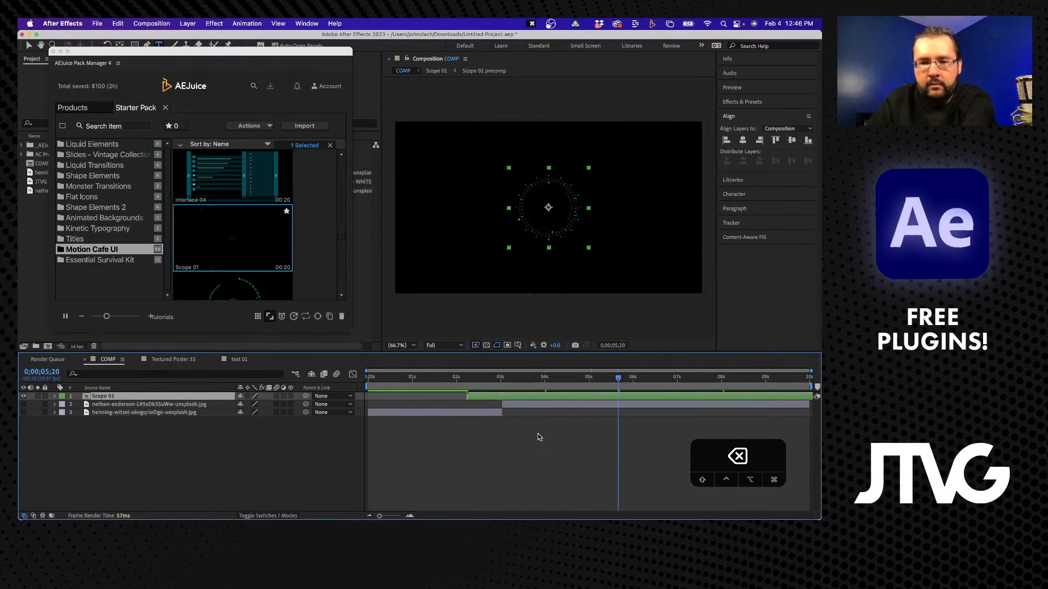
pyautogui.click(537, 433)
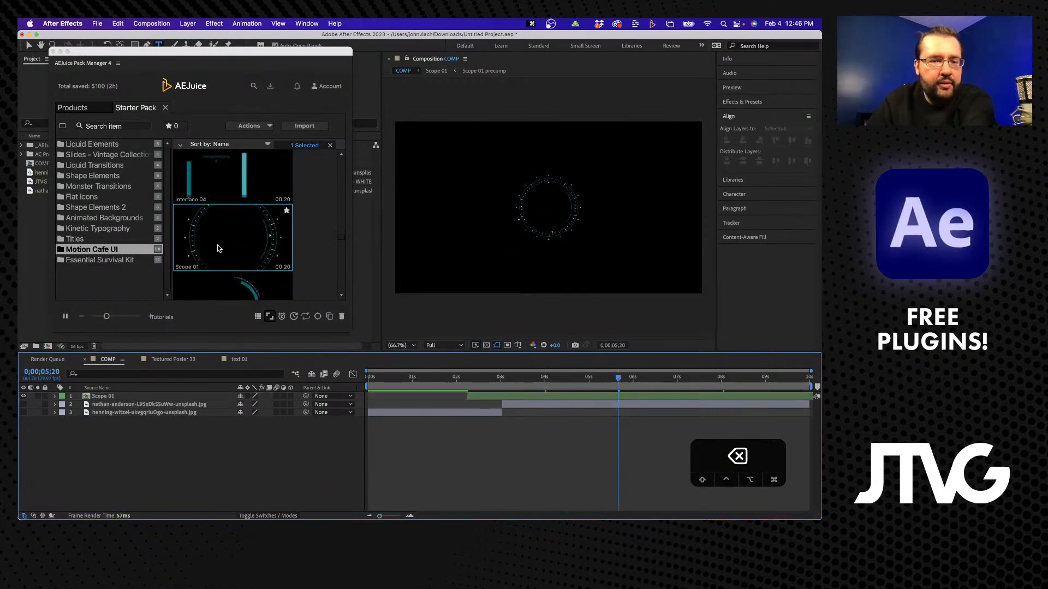
# Import Scope 06 from the Motion Cafe UI category into COMP.
pyautogui.scroll(-2, 240, 246)
pyautogui.scroll(-8, 269, 239)
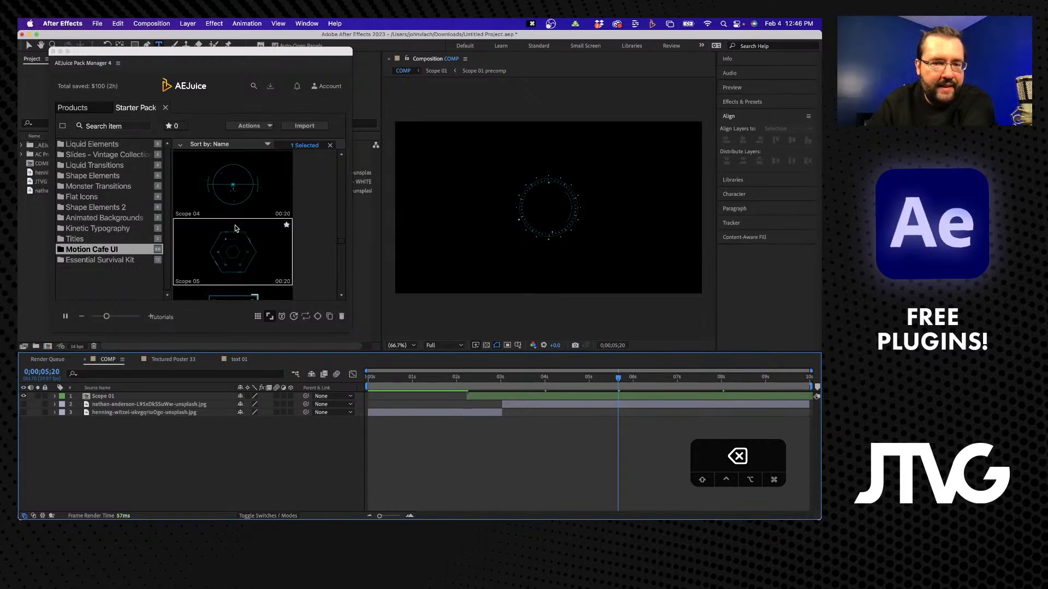
pyautogui.scroll(-3, 234, 230)
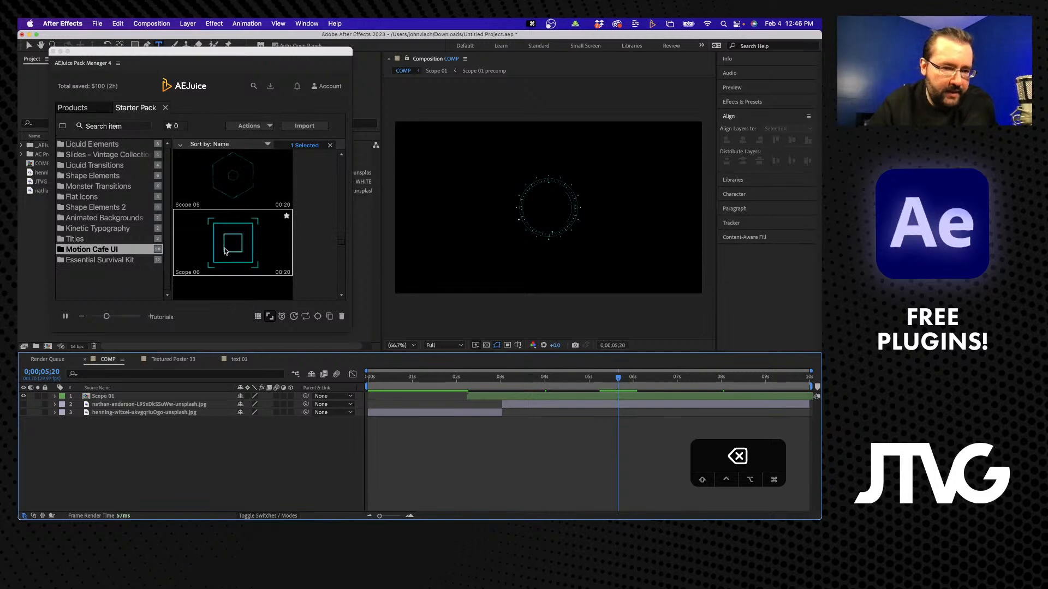
pyautogui.doubleClick(226, 249)
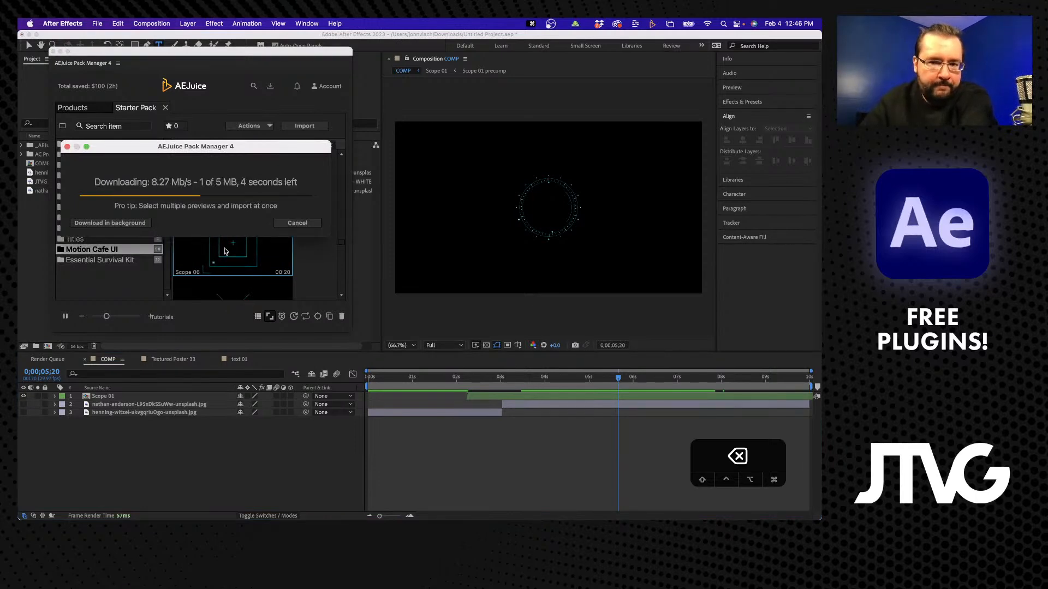
# Check in Finder where the AEJuice files are stored, opening AEJuice Footages, Starter Pack and (Footage), and return to After Effects.
pyautogui.click(185, 507)
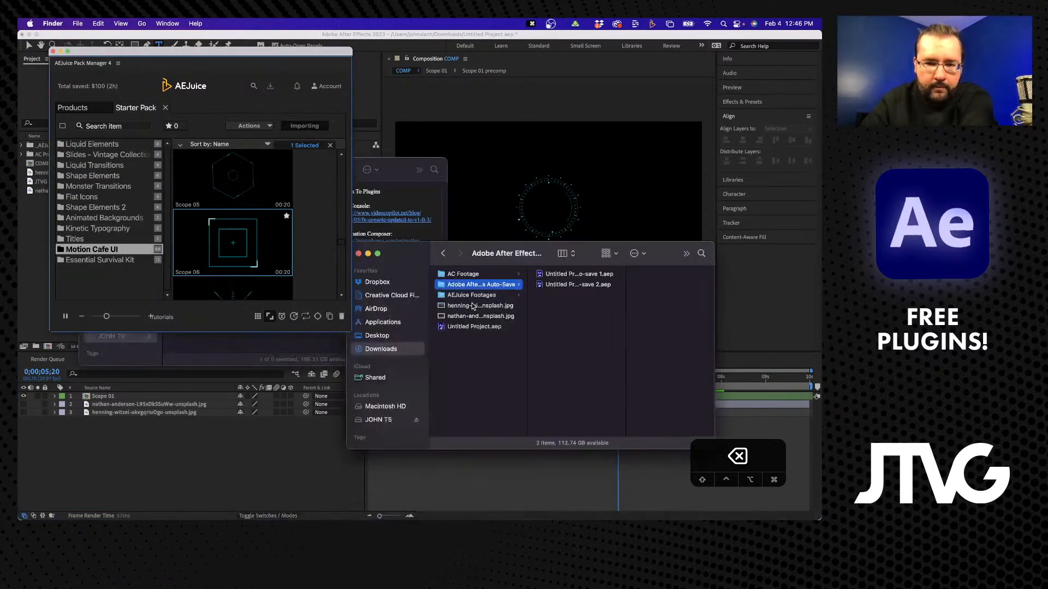
pyautogui.click(490, 296)
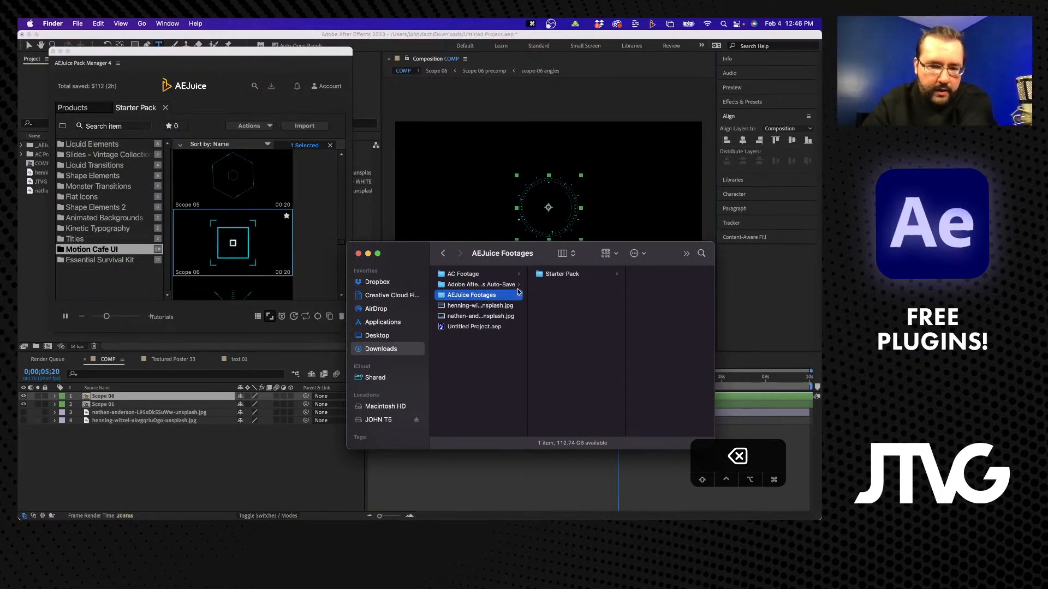
pyautogui.click(570, 276)
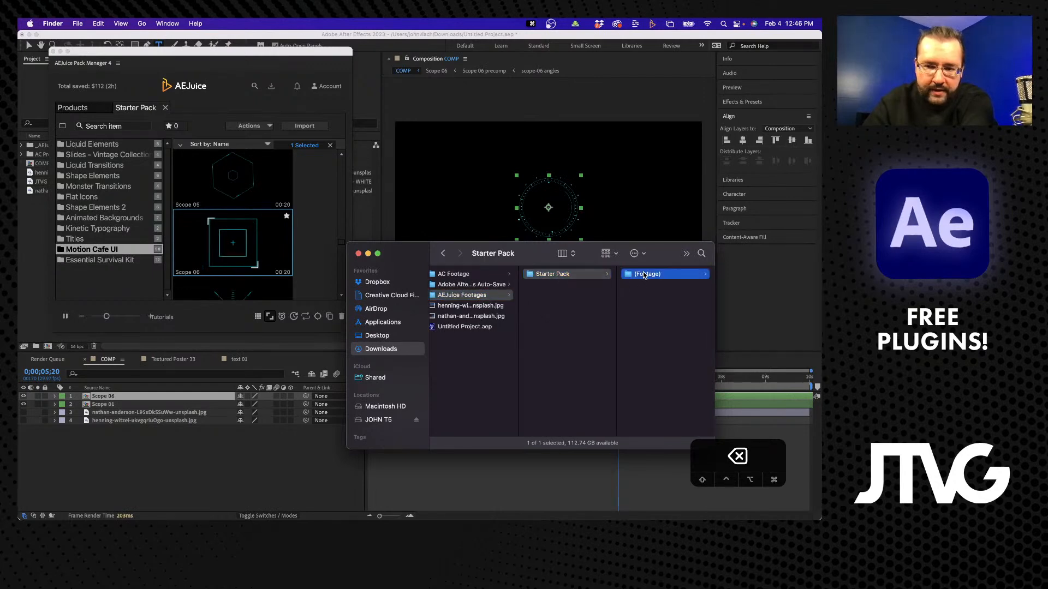
pyautogui.click(645, 275)
pyautogui.click(645, 274)
pyautogui.hscroll(-5, 487, 324)
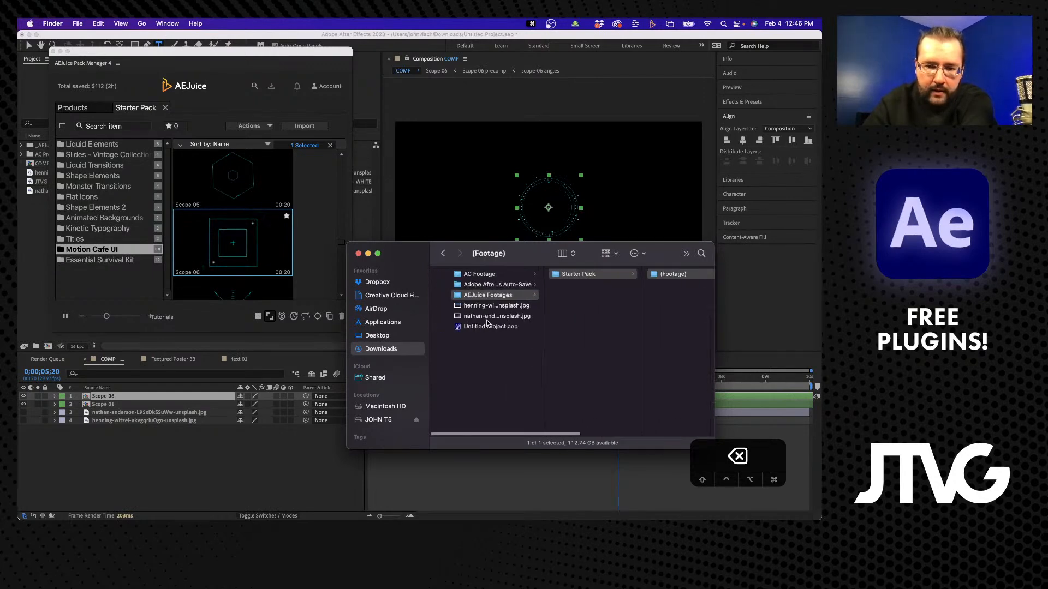
pyautogui.click(475, 359)
pyautogui.click(175, 461)
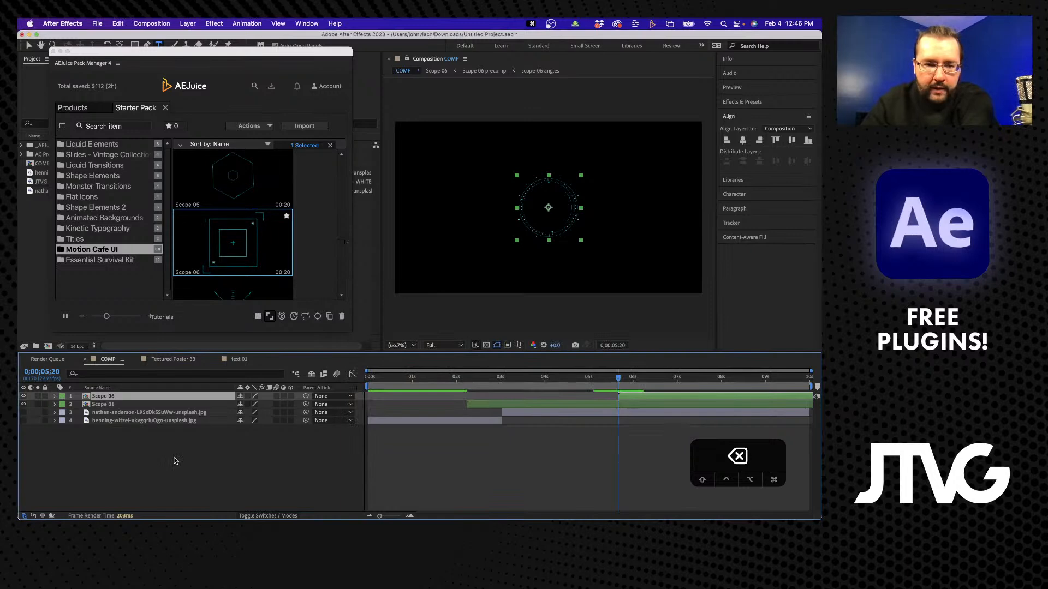
# Move the Scope 06 layer to start shortly before the three-second mark and preview it at 0;00;05;25.
pyautogui.click(115, 405)
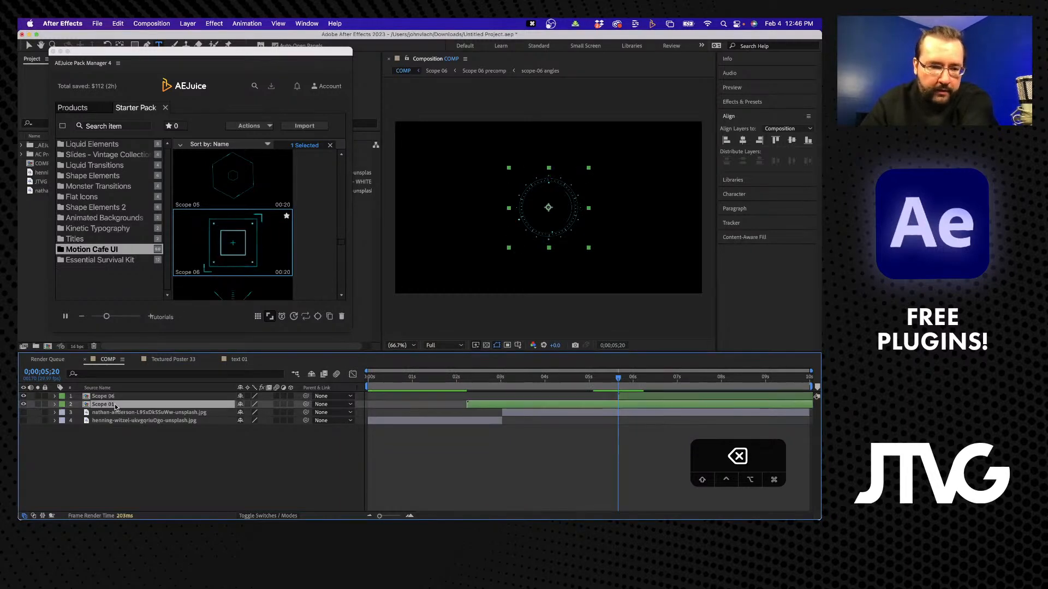
pyautogui.click(109, 399)
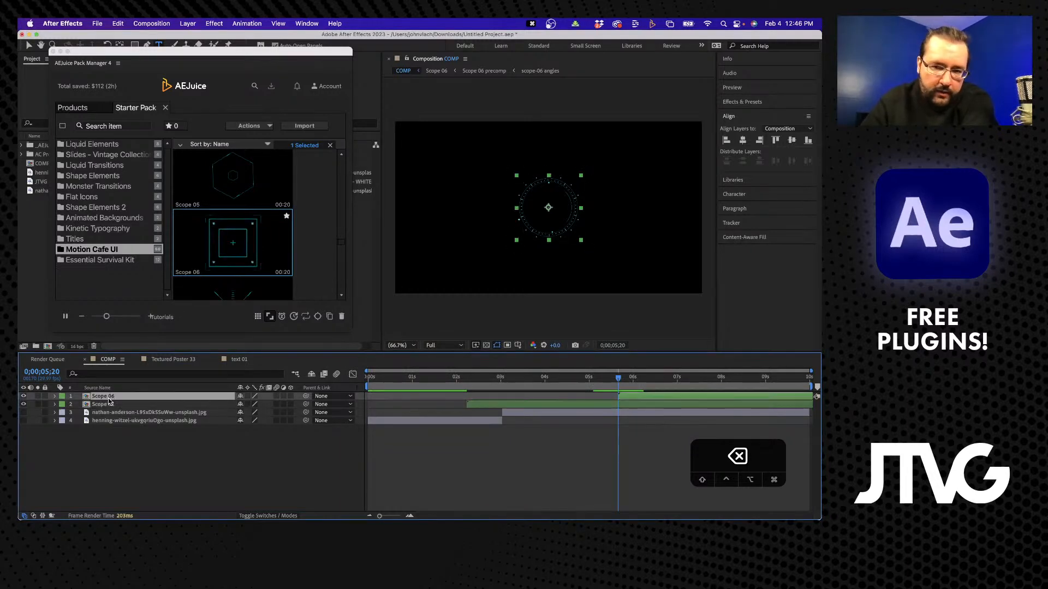
pyautogui.moveTo(638, 397)
pyautogui.mouseDown()
pyautogui.moveTo(519, 399)
pyautogui.moveTo(510, 383)
pyautogui.moveTo(625, 386)
pyautogui.mouseUp()
pyautogui.click(503, 376)
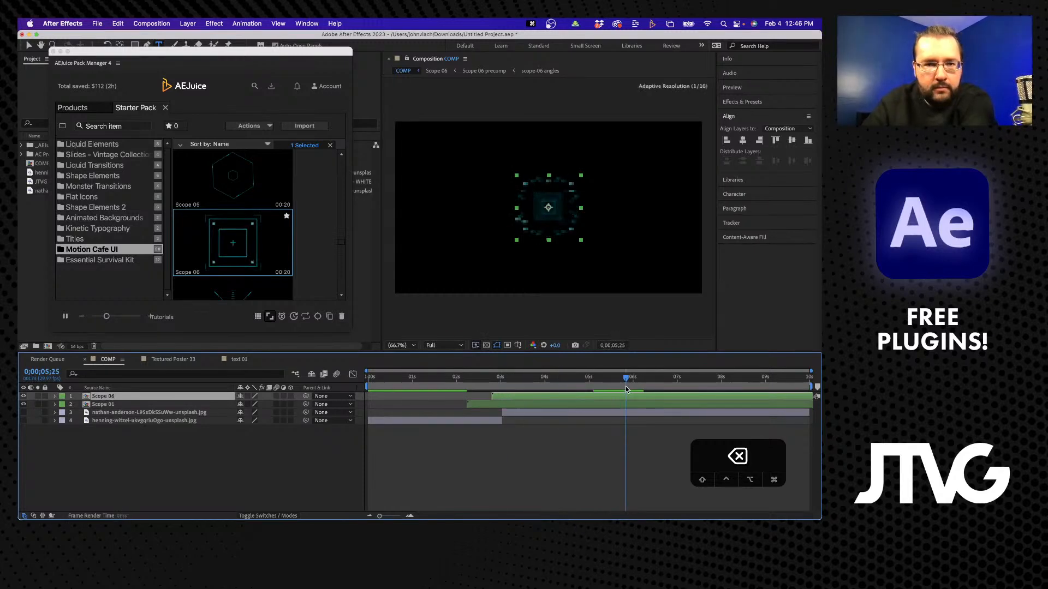
# Open the Starter Pack's Essential Survival Kit category and delete the Scope 06 and Scope 01 layers from COMP.
pyautogui.click(268, 100)
pyautogui.click(96, 260)
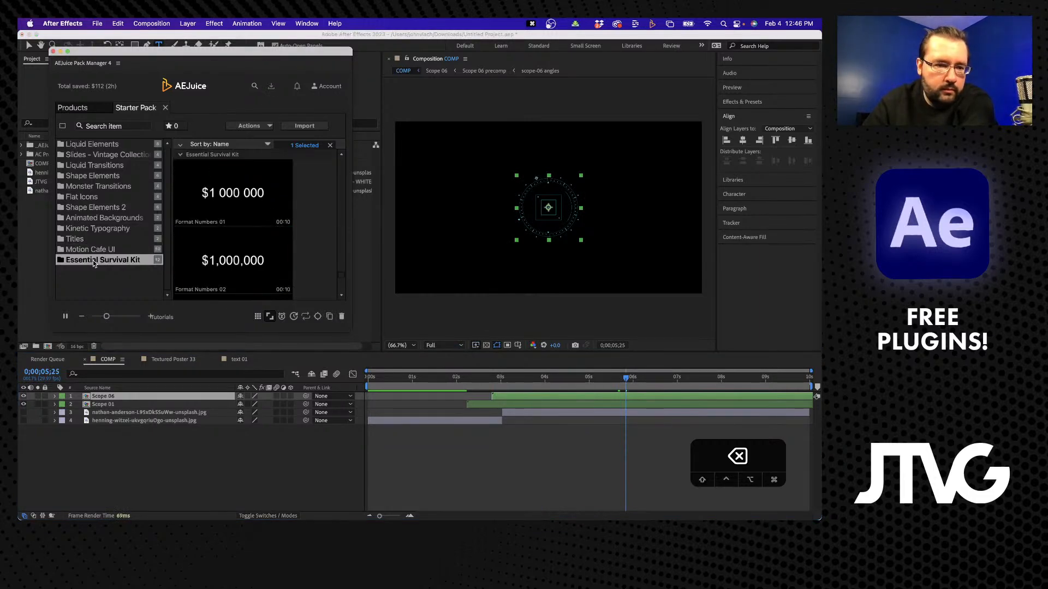
pyautogui.click(516, 399)
pyautogui.press('BackSpace')
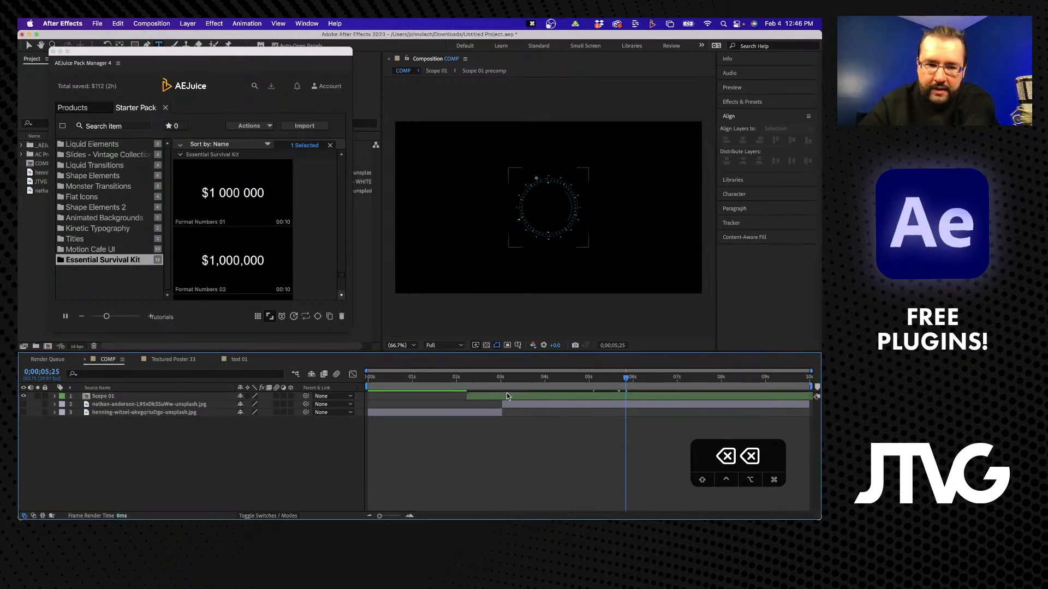
pyautogui.click(506, 395)
pyautogui.press('BackSpace')
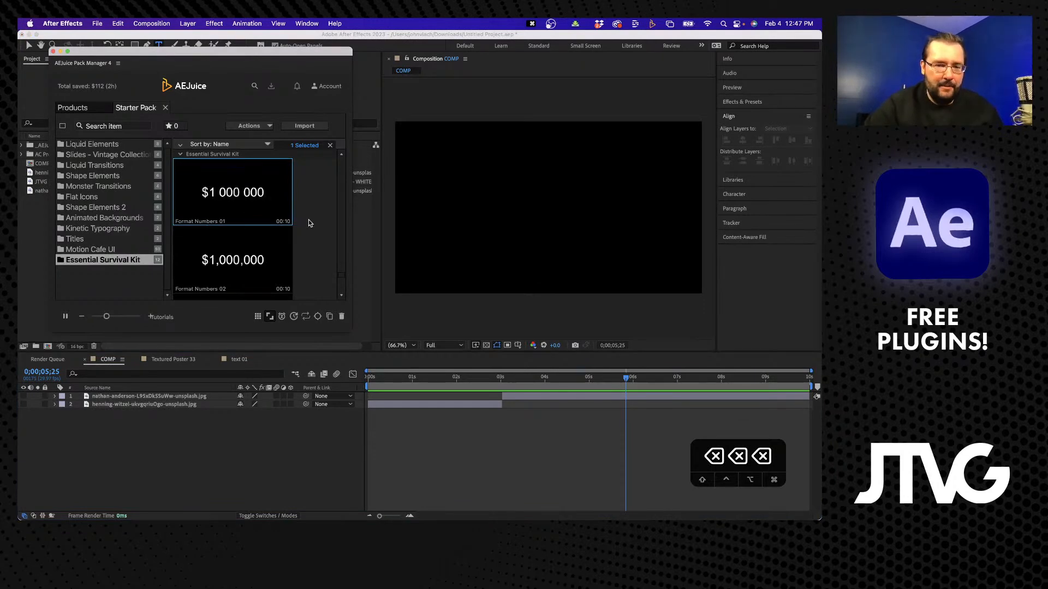
# Look through the Format Numbers templates in the Essential Survival Kit category.
pyautogui.click(342, 296)
pyautogui.click(342, 297)
pyautogui.click(342, 297)
pyautogui.click(342, 296)
pyautogui.click(342, 296)
pyautogui.click(342, 296)
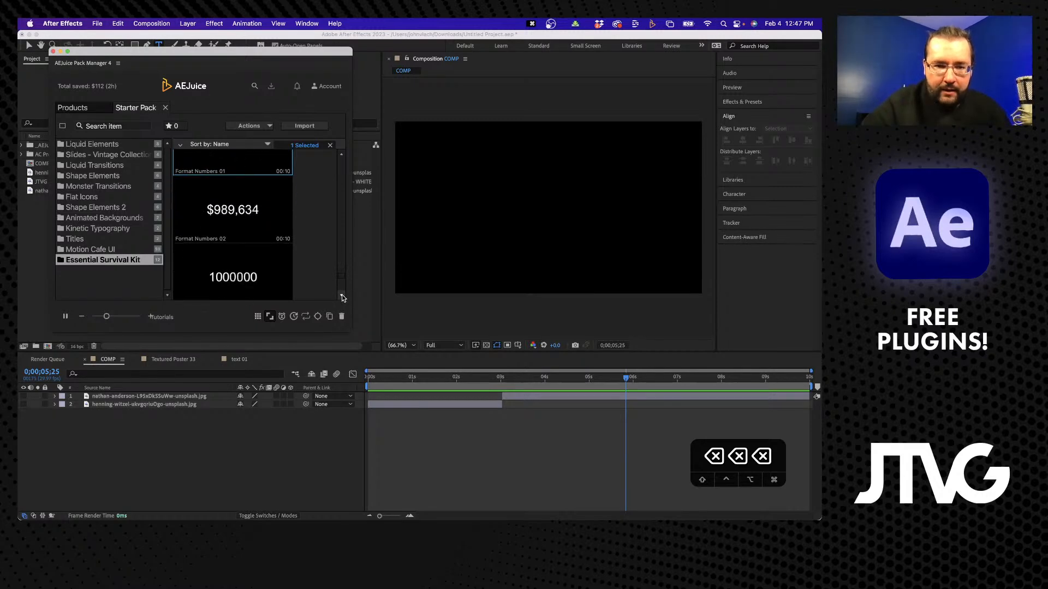
pyautogui.click(342, 296)
pyautogui.click(342, 296)
pyautogui.click(342, 297)
pyautogui.click(342, 296)
pyautogui.click(342, 296)
pyautogui.click(341, 296)
pyautogui.click(342, 297)
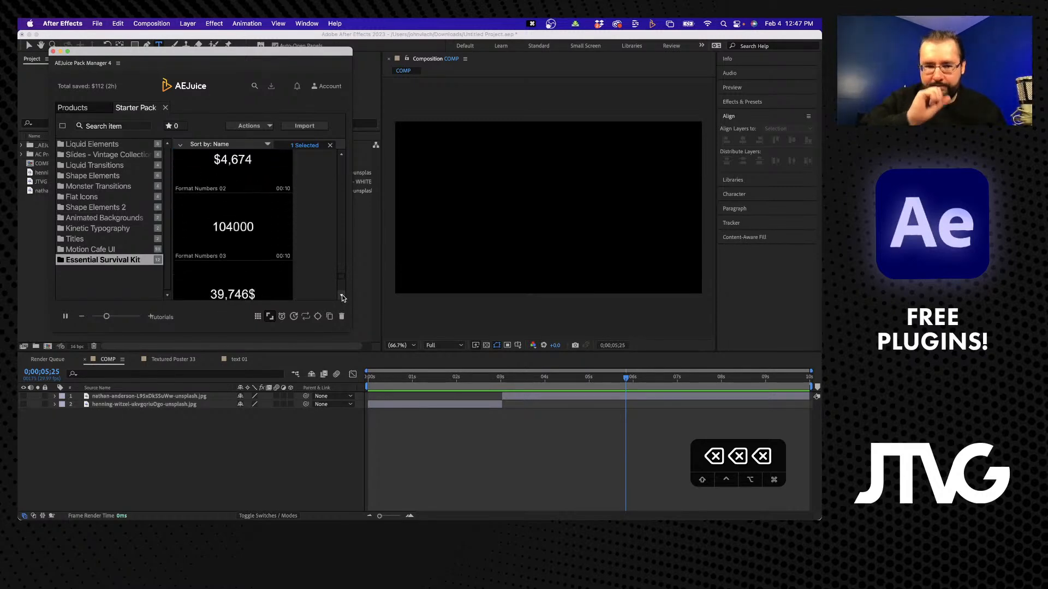
pyautogui.click(342, 296)
pyautogui.click(342, 296)
pyautogui.click(342, 296)
pyautogui.click(341, 296)
pyautogui.click(341, 297)
pyautogui.click(341, 297)
pyautogui.click(342, 297)
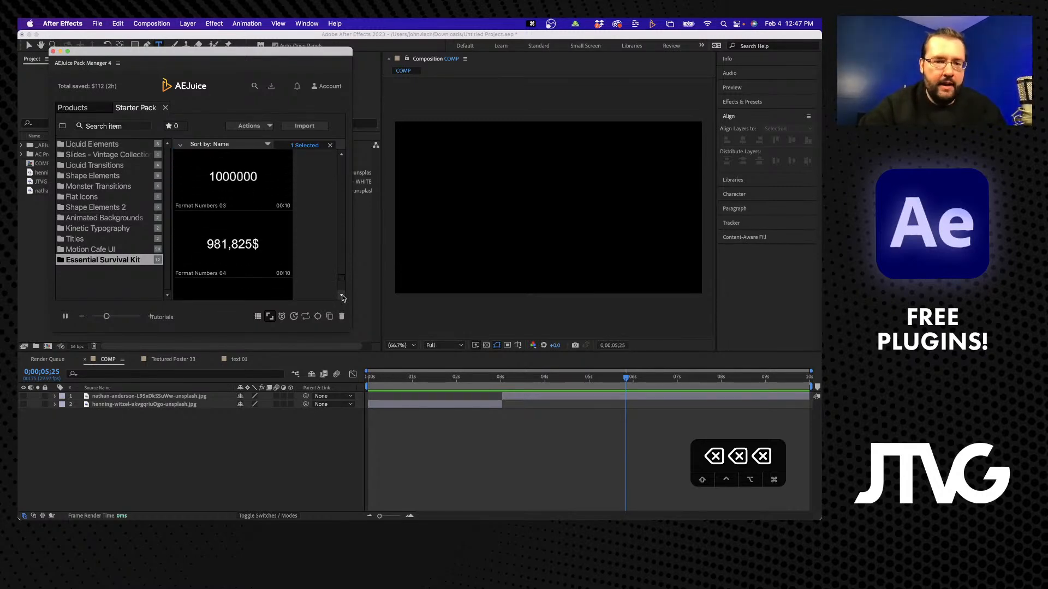
pyautogui.click(342, 296)
pyautogui.click(341, 296)
pyautogui.click(341, 297)
pyautogui.click(342, 297)
pyautogui.click(341, 296)
pyautogui.click(341, 296)
pyautogui.click(341, 296)
pyautogui.click(341, 296)
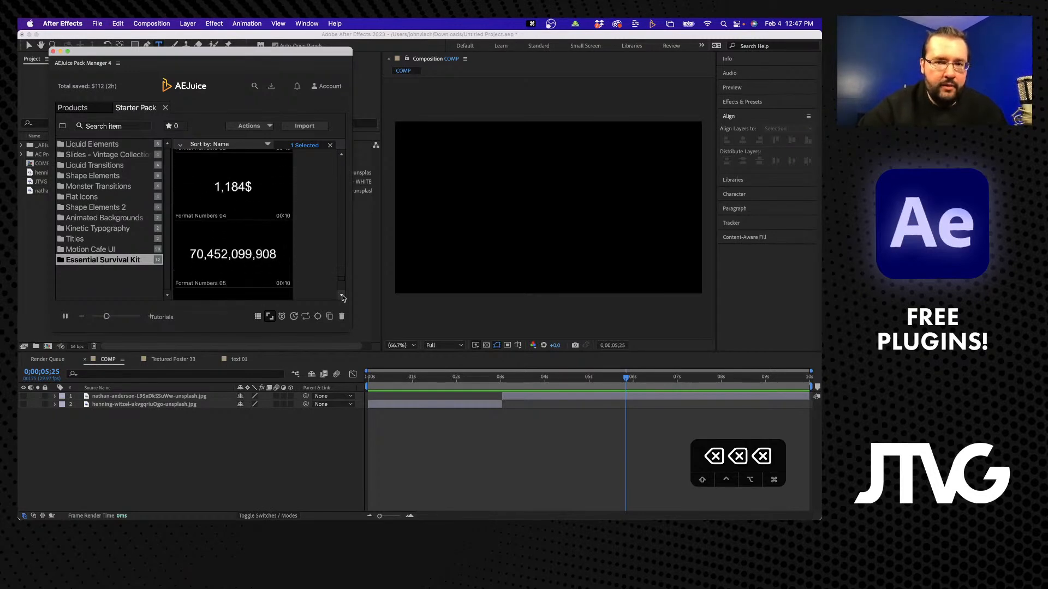
pyautogui.click(341, 297)
pyautogui.click(342, 296)
pyautogui.click(341, 297)
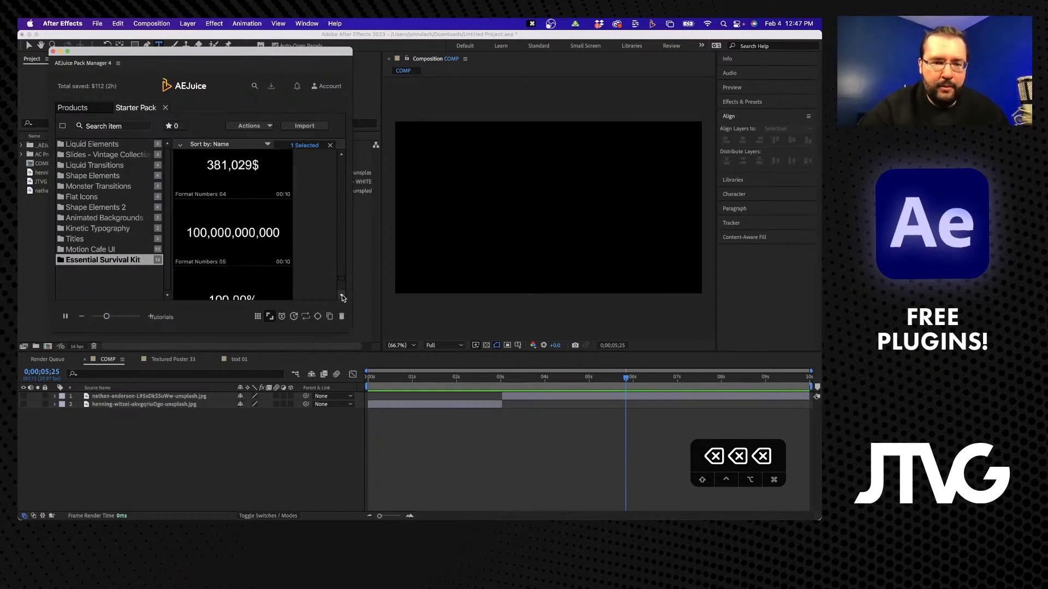
# Import Format Numbers 05 from the Essential Survival Kit category into COMP.
pyautogui.click(341, 154)
pyautogui.click(341, 155)
pyautogui.click(341, 155)
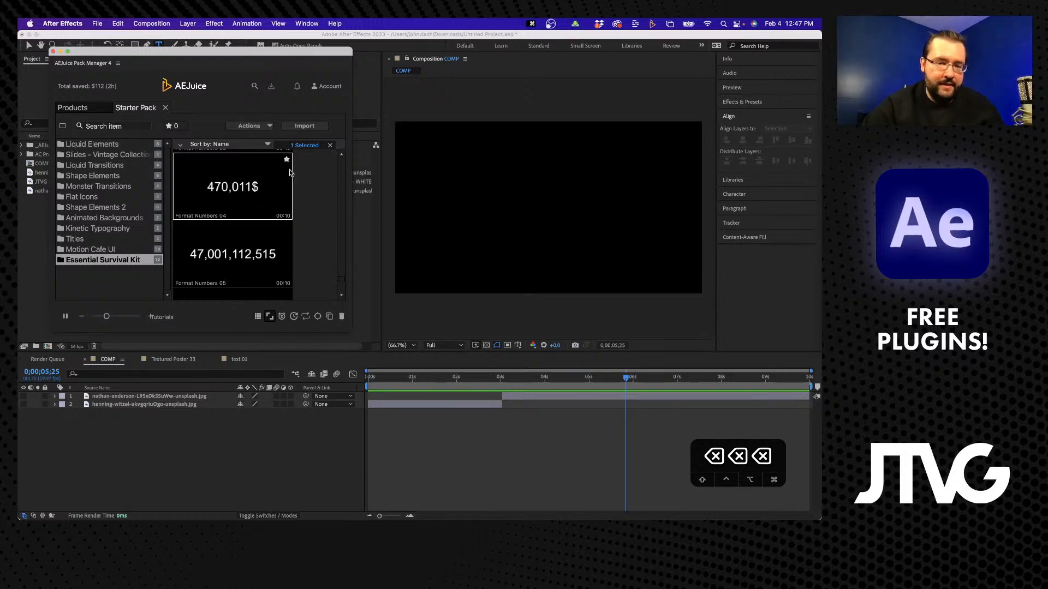
pyautogui.doubleClick(230, 257)
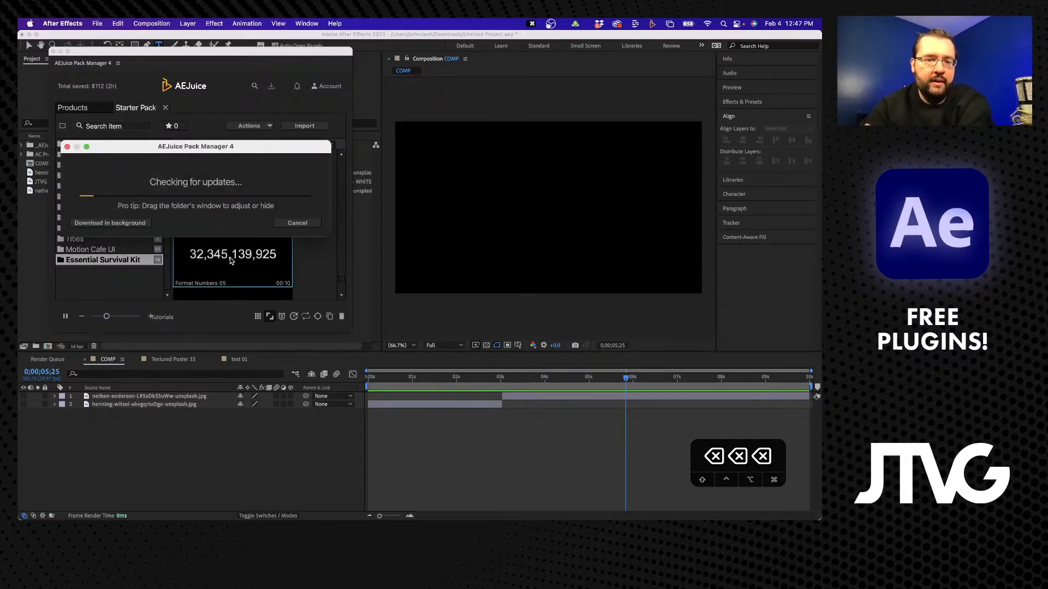
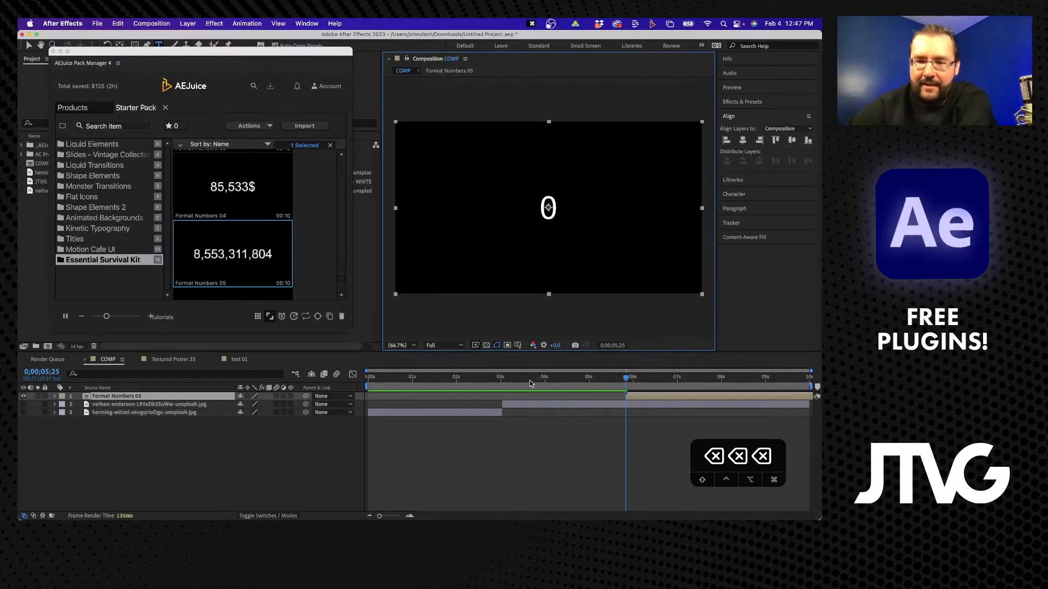
# Move the Format Numbers 05 layer to start between the one- and two-second marks and play the counter from 0;00;00;27.
pyautogui.moveTo(665, 396); pyautogui.dragTo(408, 376)
pyautogui.press('space')
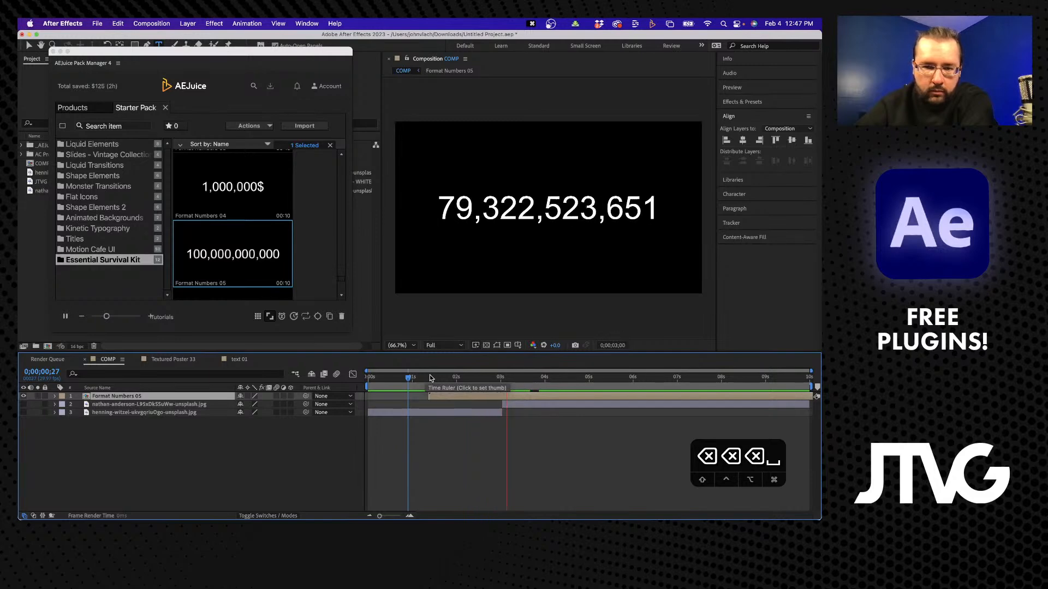
pyautogui.press('space')
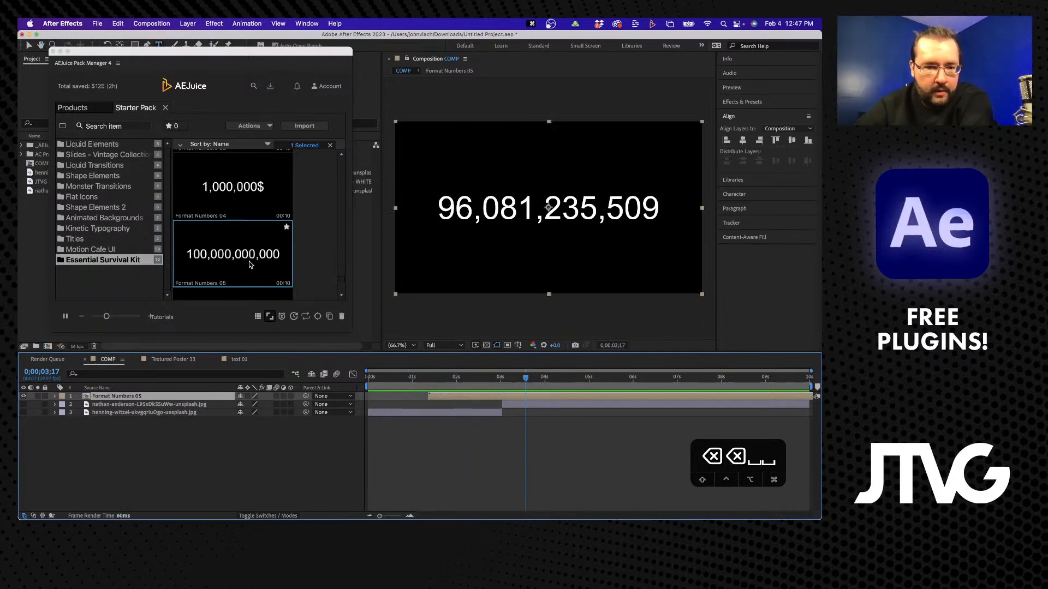
# Open the Format Numbers 05 composition, scrub to 0;00;03;16 and select its text layer.
pyautogui.doubleClick(110, 397)
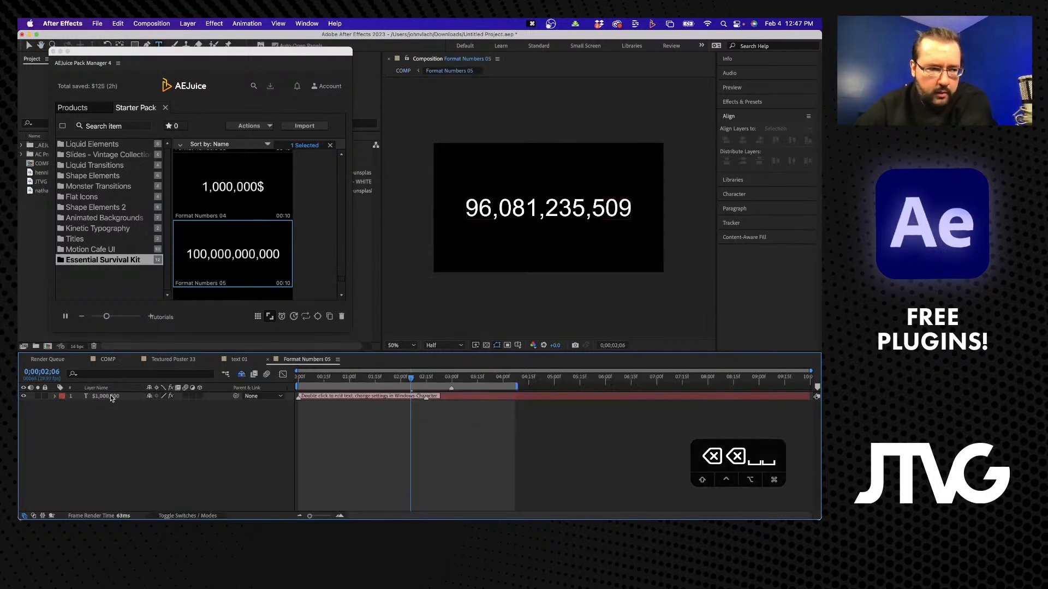
pyautogui.click(110, 396)
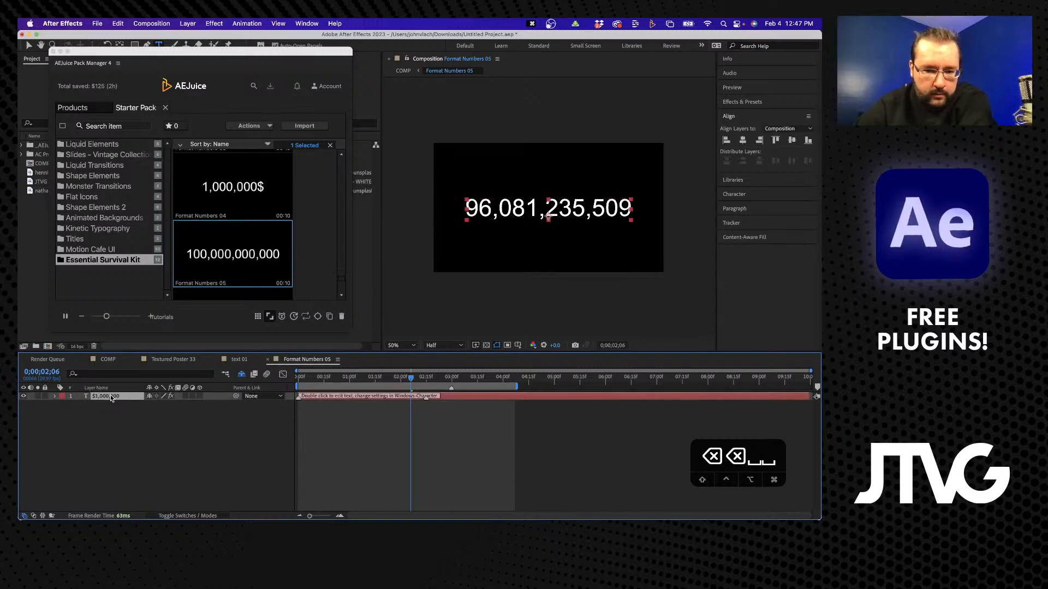
pyautogui.click(159, 416)
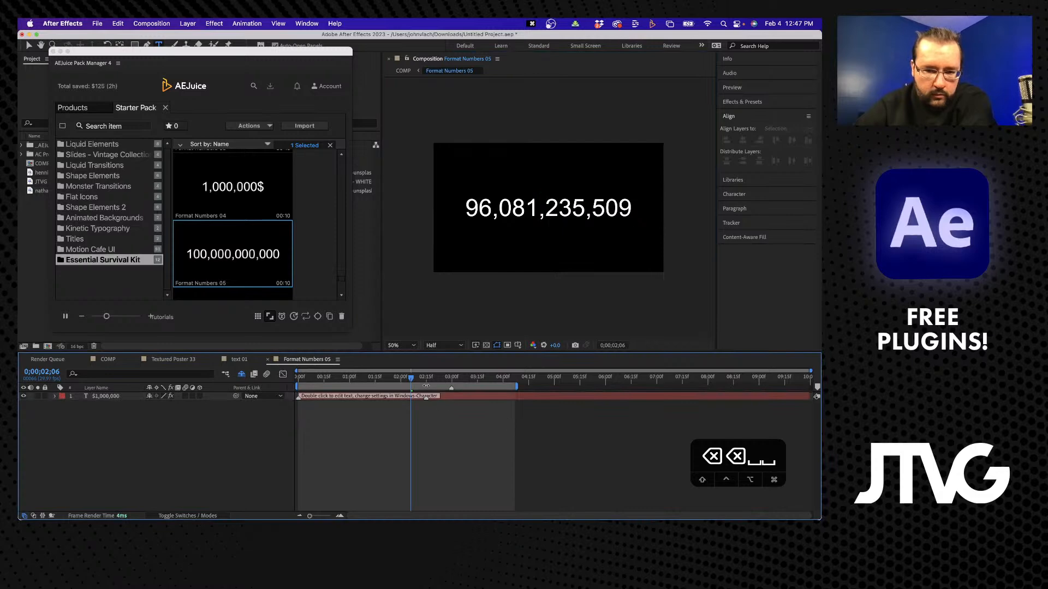
pyautogui.moveTo(414, 374); pyautogui.dragTo(479, 377)
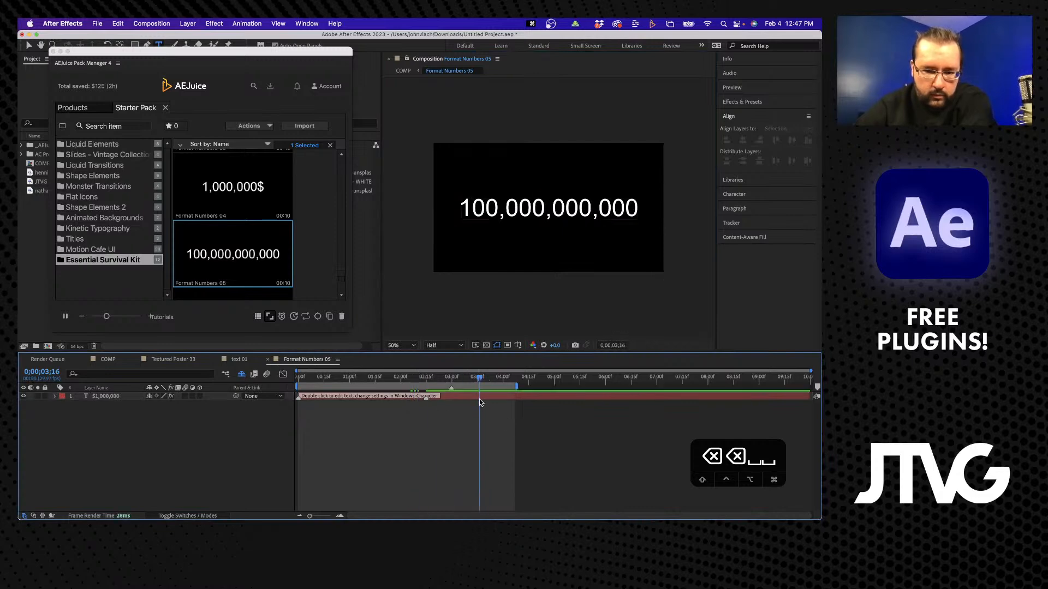
pyautogui.click(481, 398)
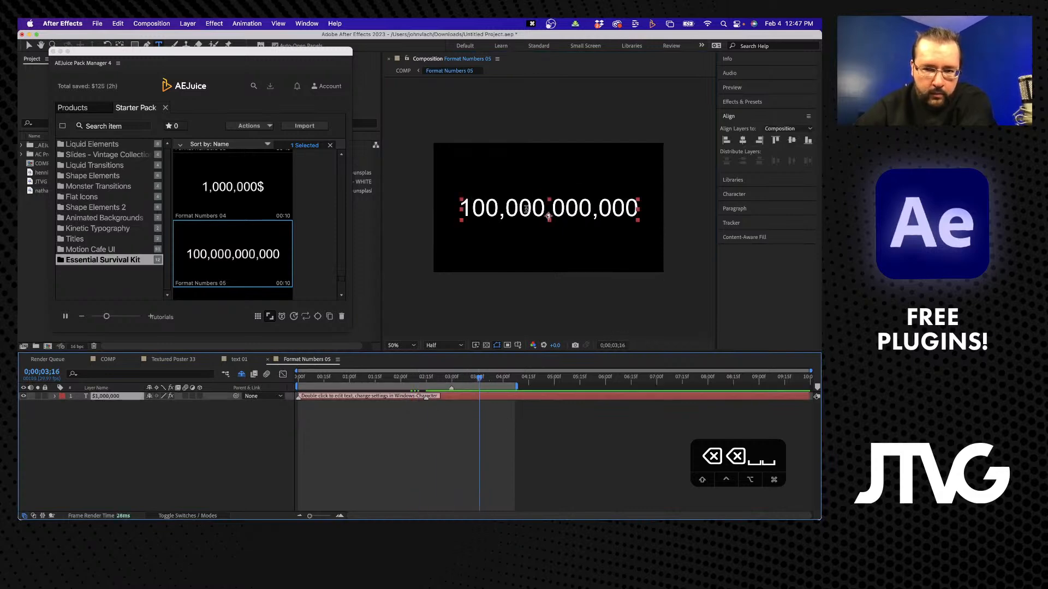
# Reveal the Number effect's Slider on the text layer and go to its keyframe at 0;00;02;15.
pyautogui.click(55, 397)
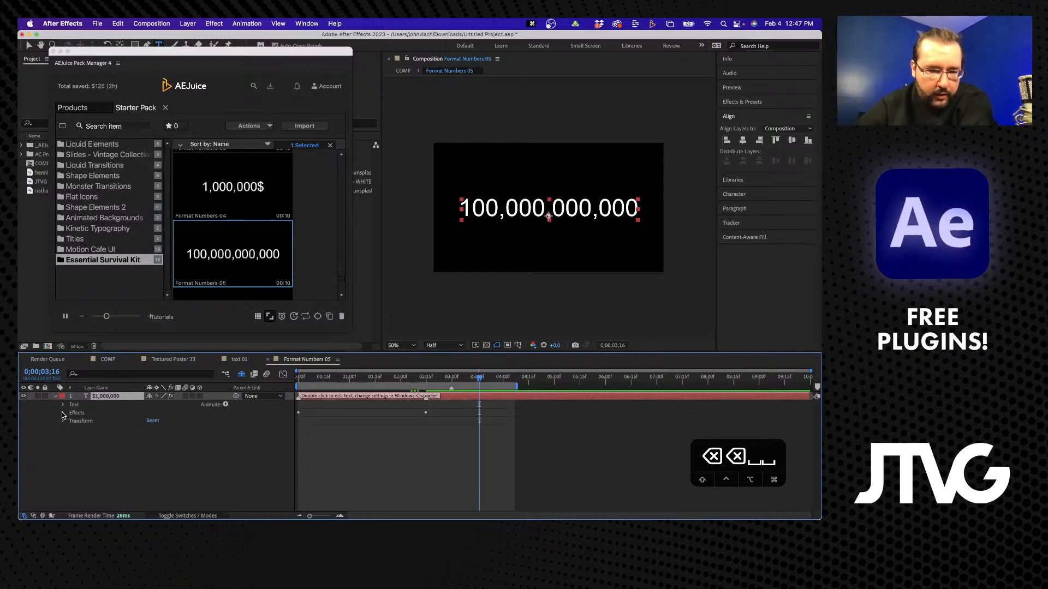
pyautogui.click(63, 413)
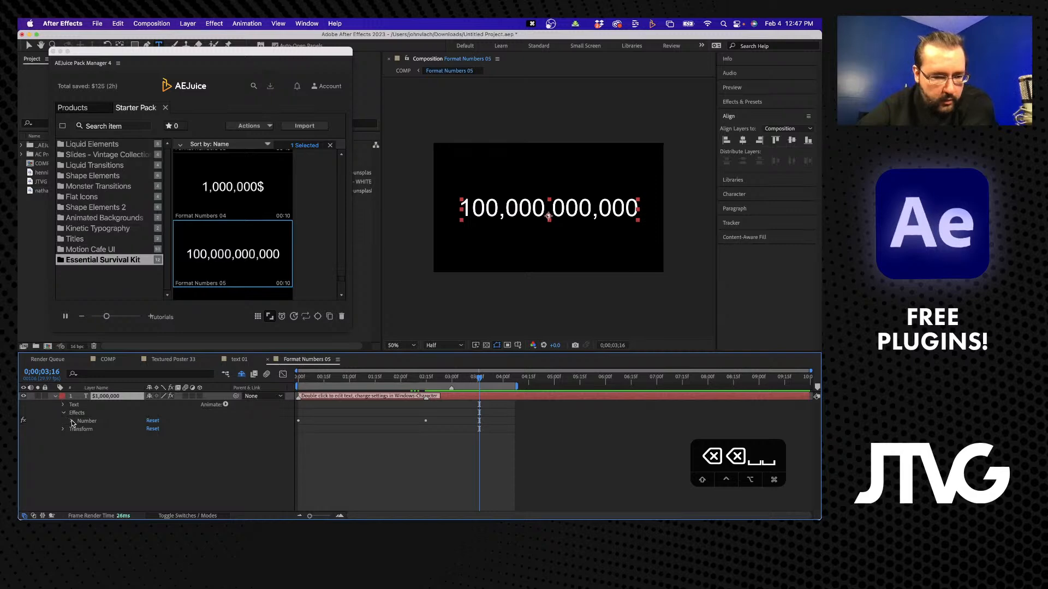
pyautogui.click(71, 422)
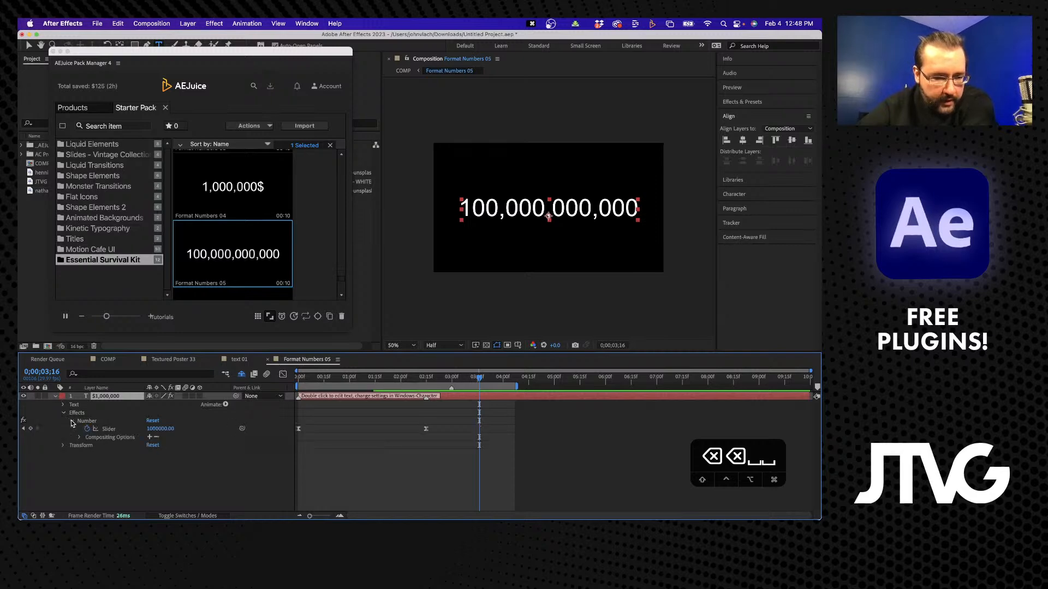
pyautogui.click(24, 430)
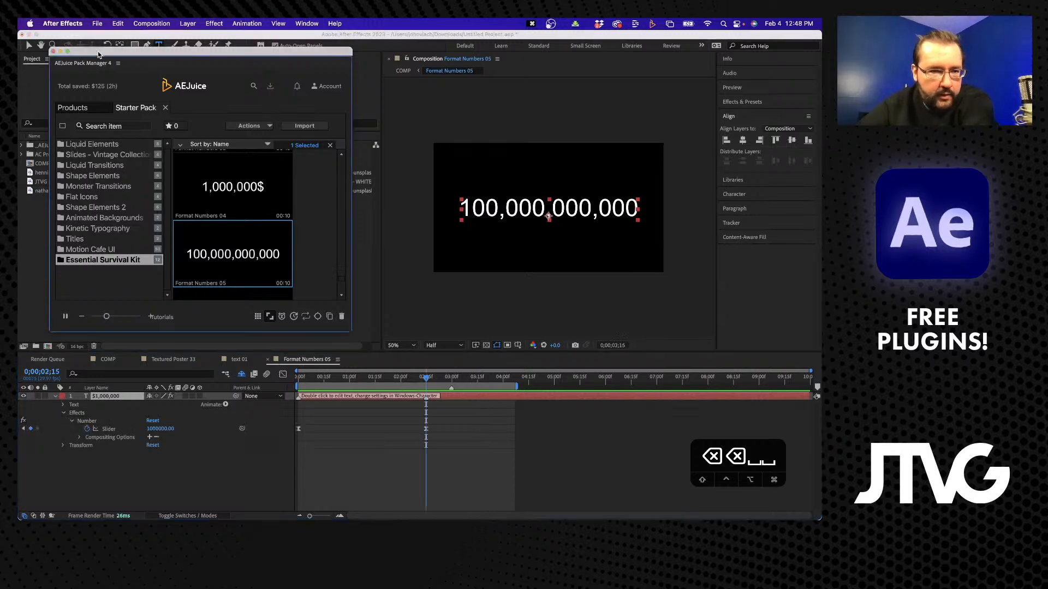
# Bring up the text layer's Effect Controls and close the AEJuice Pack Manager window.
pyautogui.moveTo(115, 56); pyautogui.dragTo(130, 157)
pyautogui.click(104, 59)
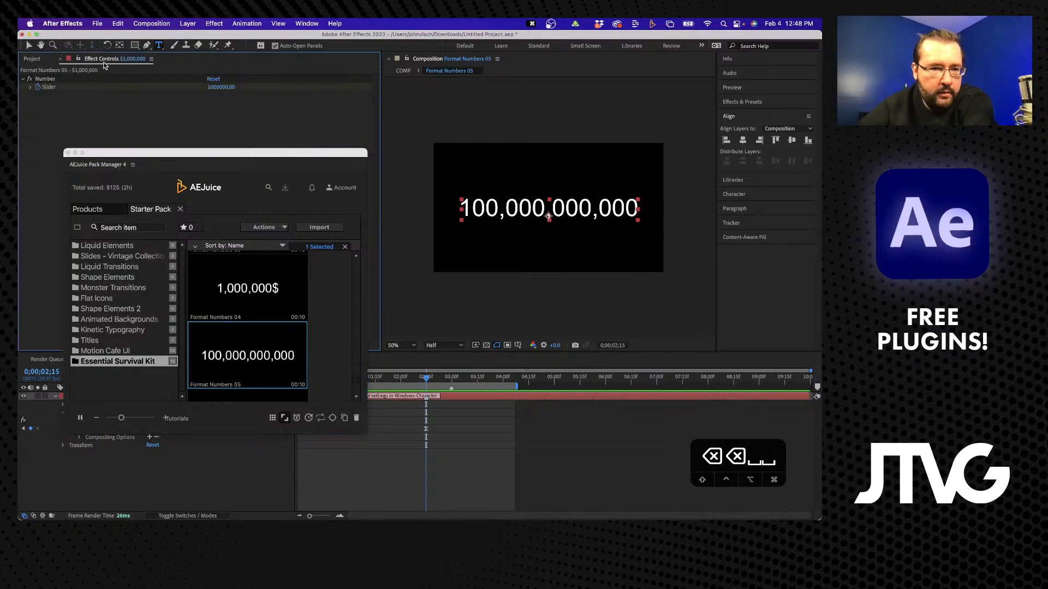
pyautogui.click(68, 153)
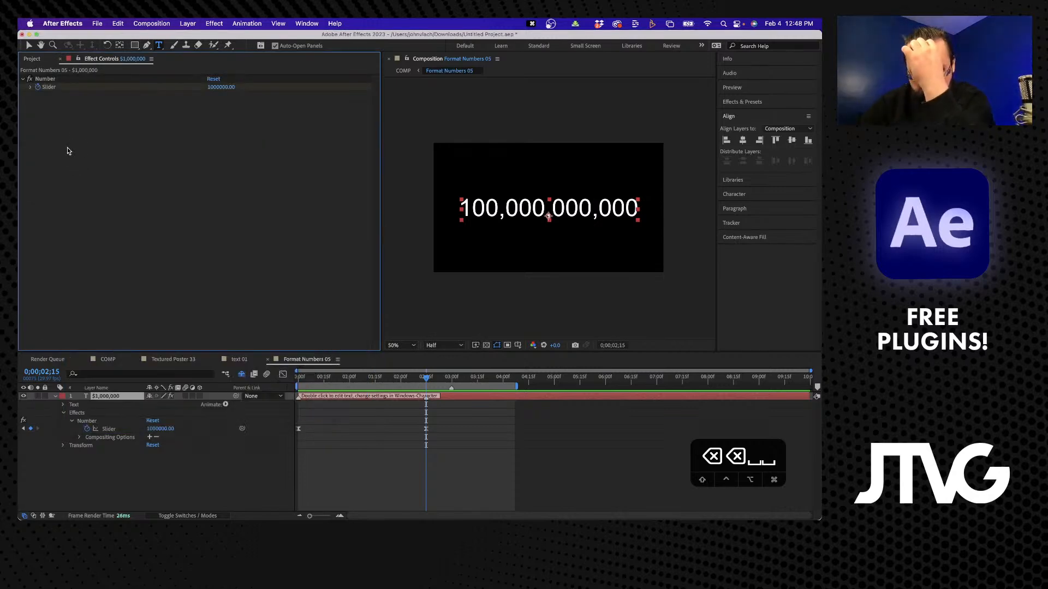
# Try to raise the Number effect's Slider keyframe at 0;00;02;15 to a larger number with more zeros.
pyautogui.click(46, 79)
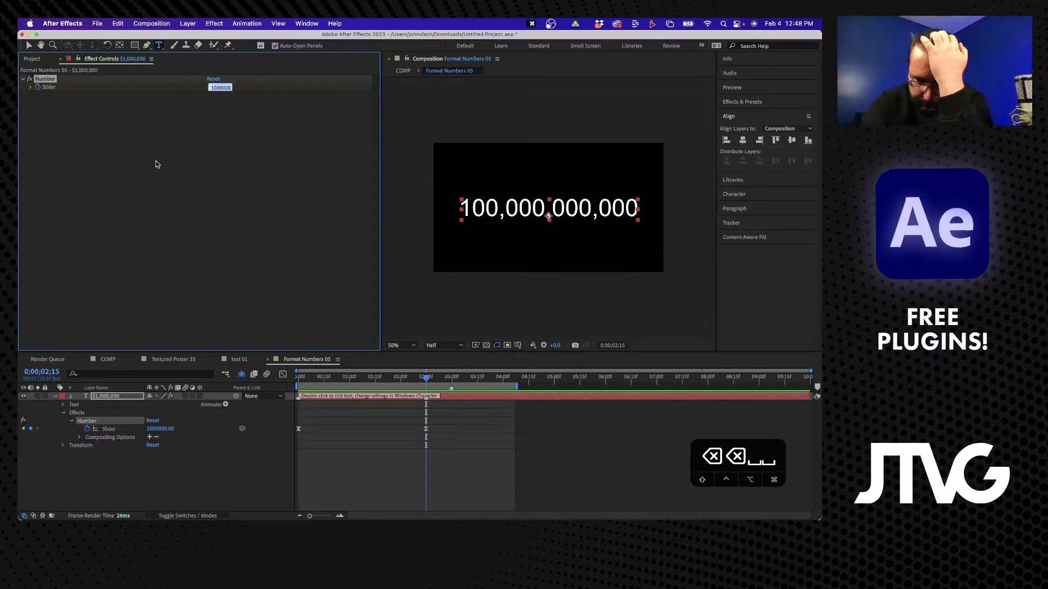
pyautogui.write('100')
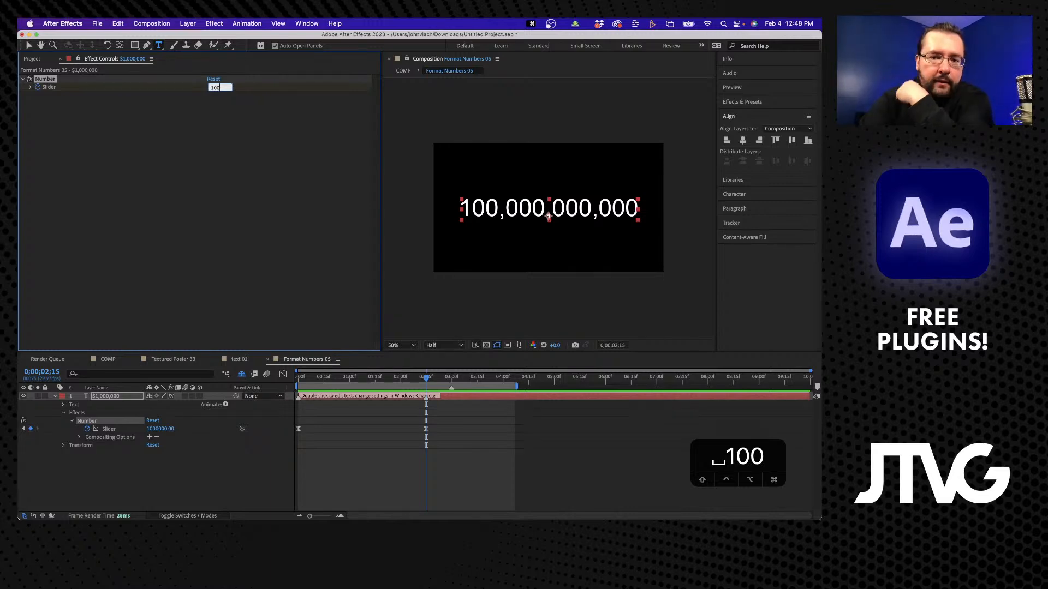
pyautogui.write('00000')
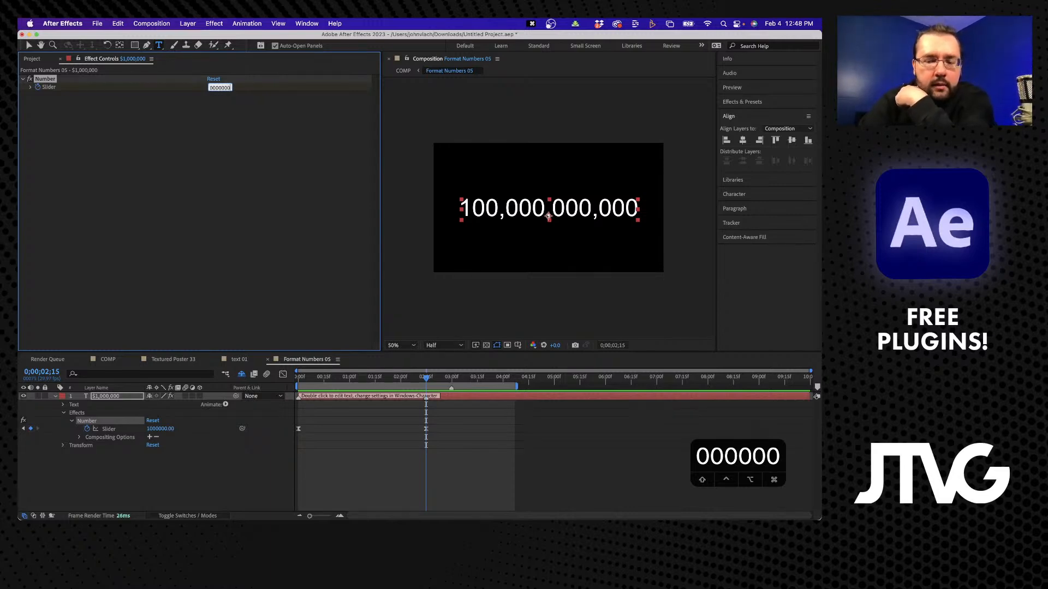
pyautogui.press('Return')
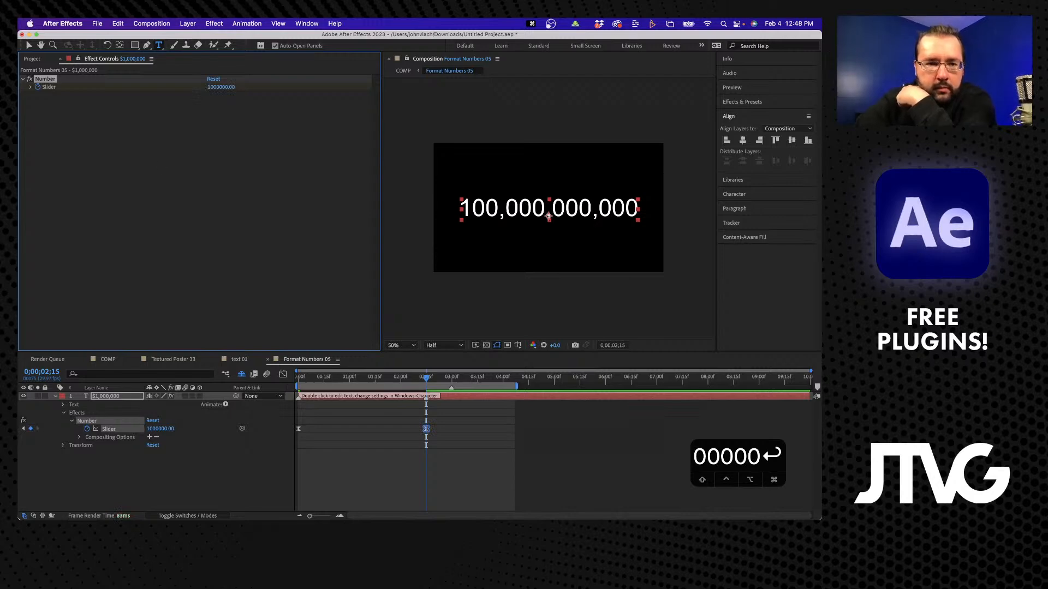
# Set the Number effect's Slider to 10000 at the 0;00;02;15 keyframe.
pyautogui.click(222, 89)
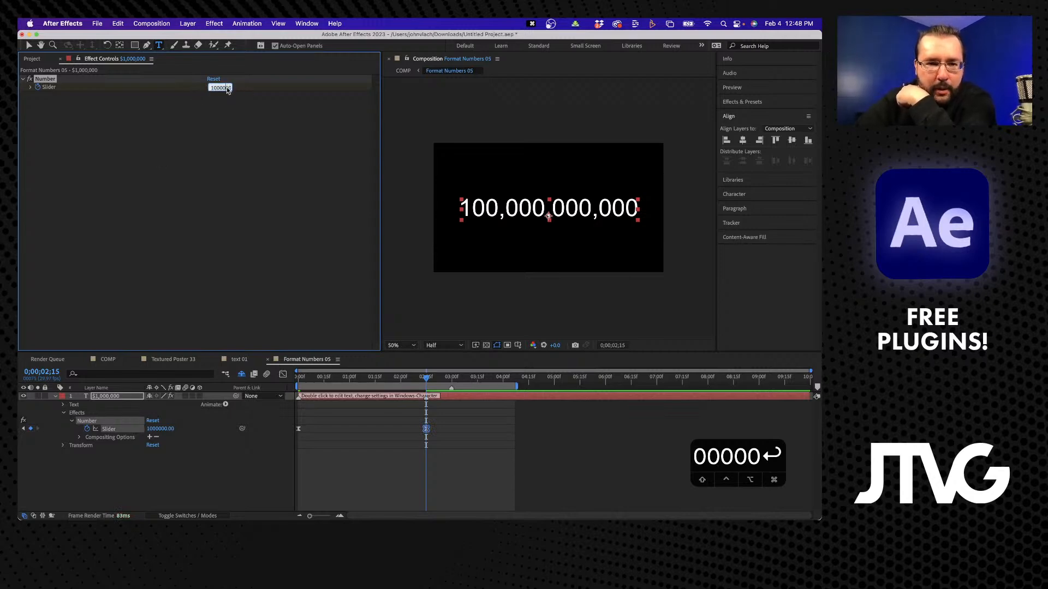
pyautogui.press('BackSpace')
pyautogui.press('BackSpace')
pyautogui.click(192, 158)
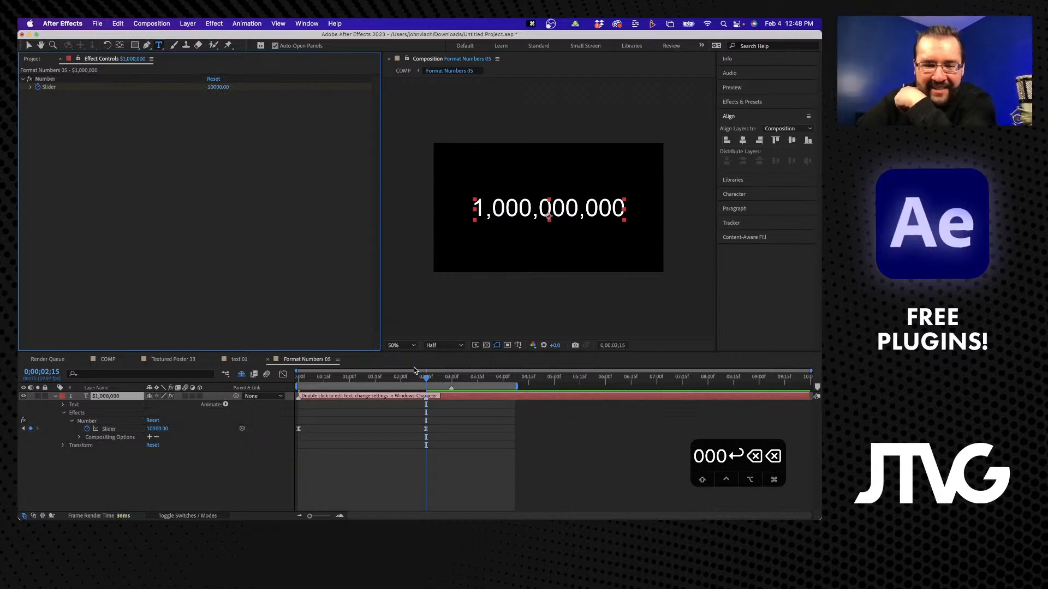
# Play the number counter twice from the start of the Format Numbers 05 composition, then return to 0;00;00;00.
pyautogui.moveTo(414, 370); pyautogui.dragTo(212, 371)
pyautogui.press('space')
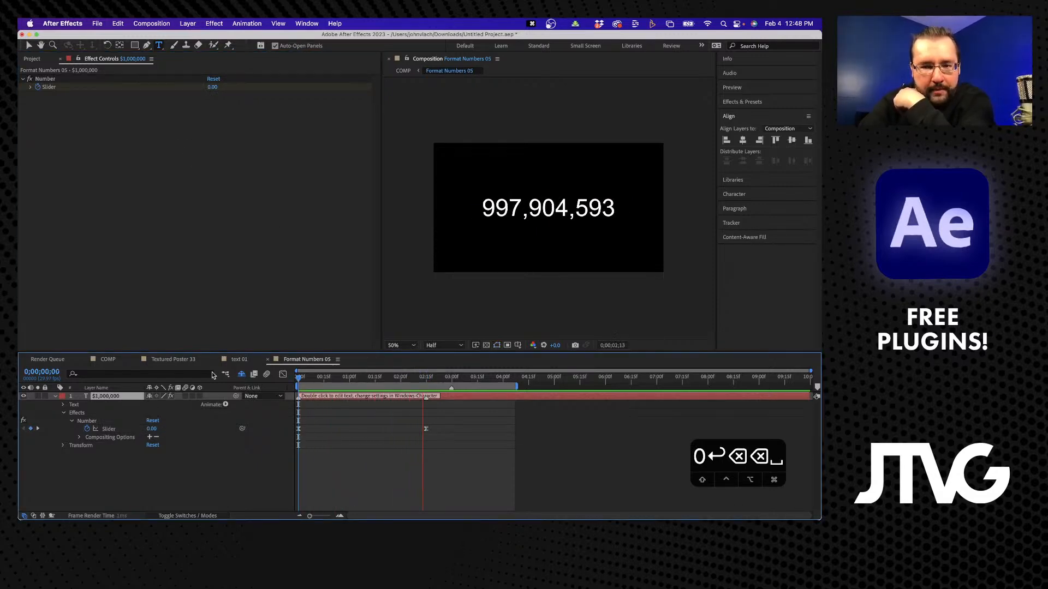
pyautogui.press('space')
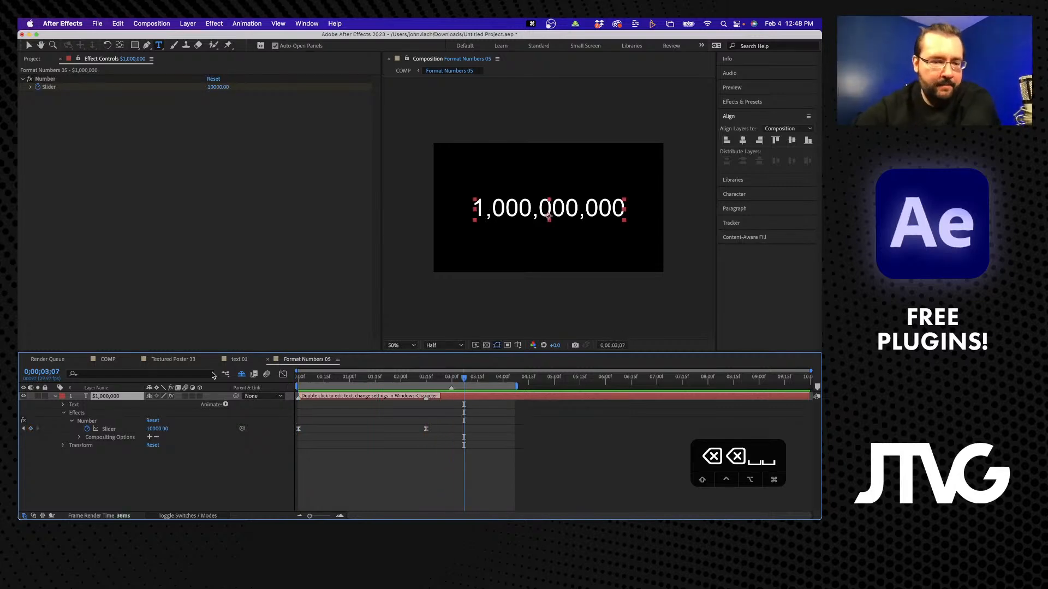
pyautogui.moveTo(446, 379); pyautogui.dragTo(297, 371)
pyautogui.press('space')
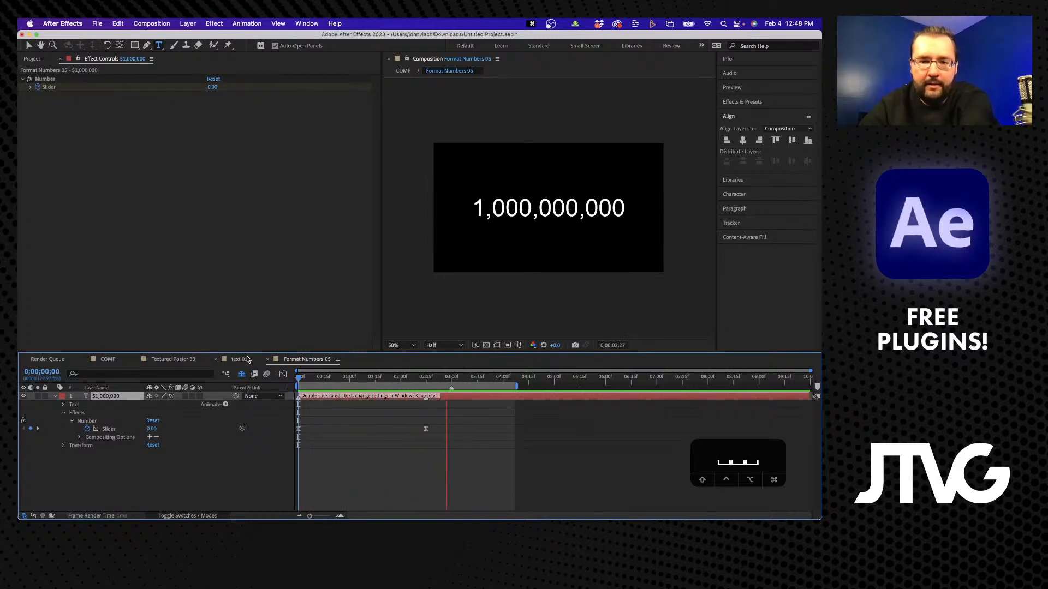
pyautogui.press('space')
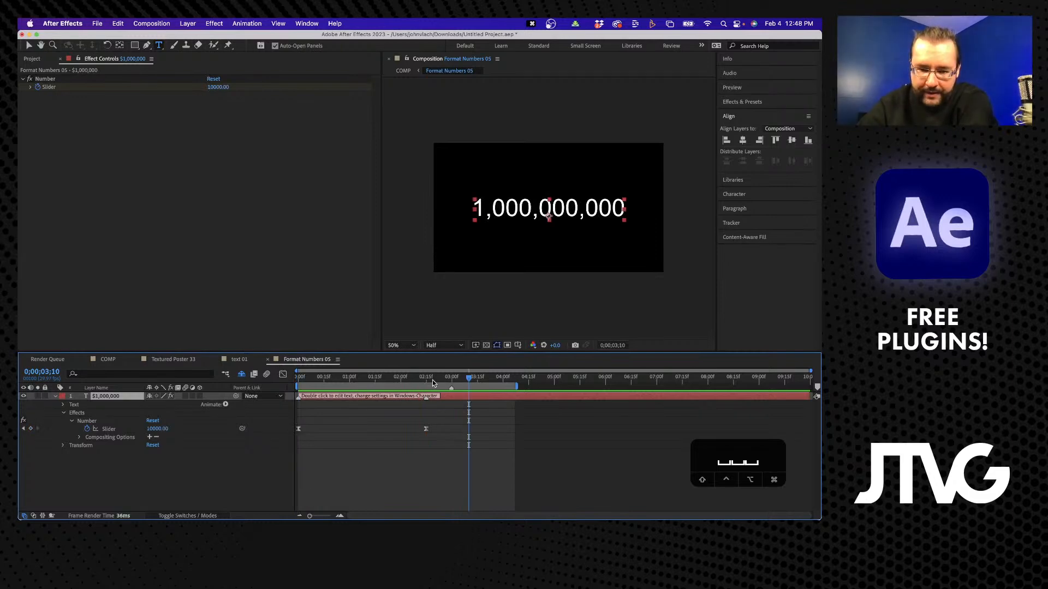
pyautogui.moveTo(435, 380); pyautogui.dragTo(267, 388)
pyautogui.click(150, 154)
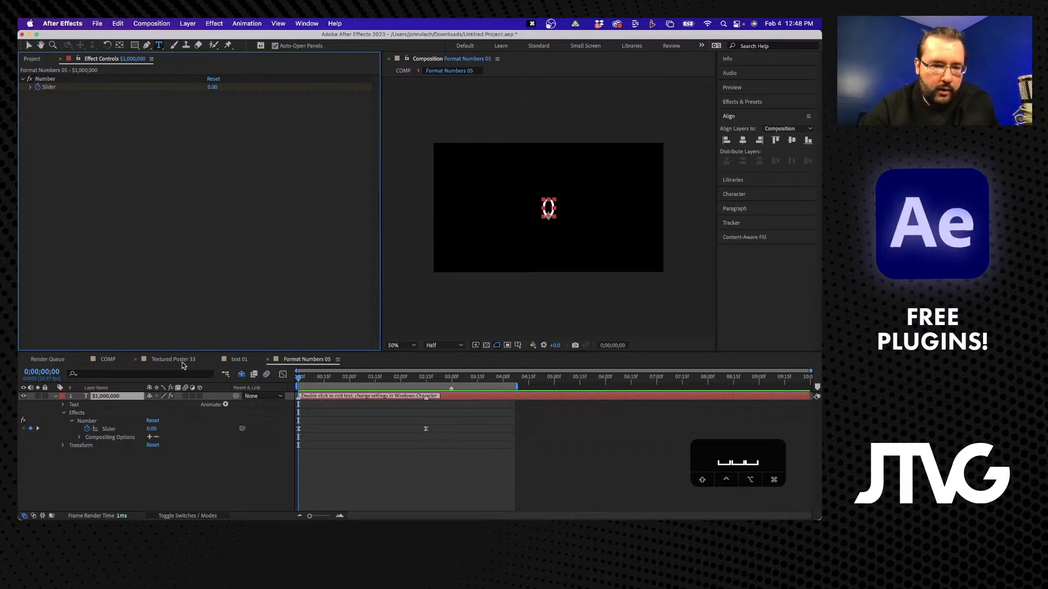
# Return to the COMP composition and scrub through the edited counter to 0;00;04;18.
pyautogui.click(109, 361)
pyautogui.click(161, 460)
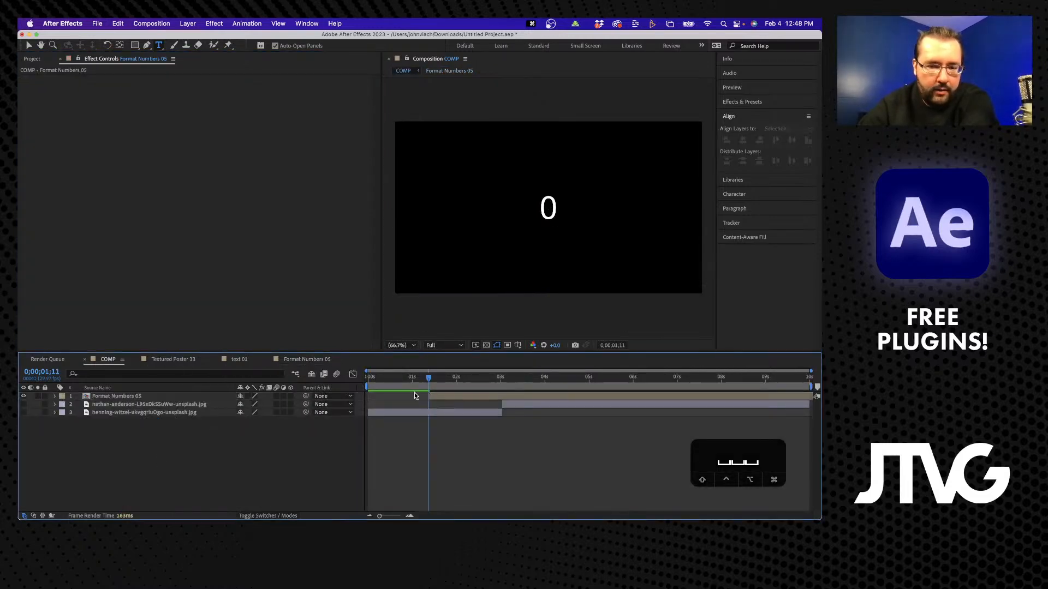
pyautogui.moveTo(428, 376); pyautogui.dragTo(572, 375)
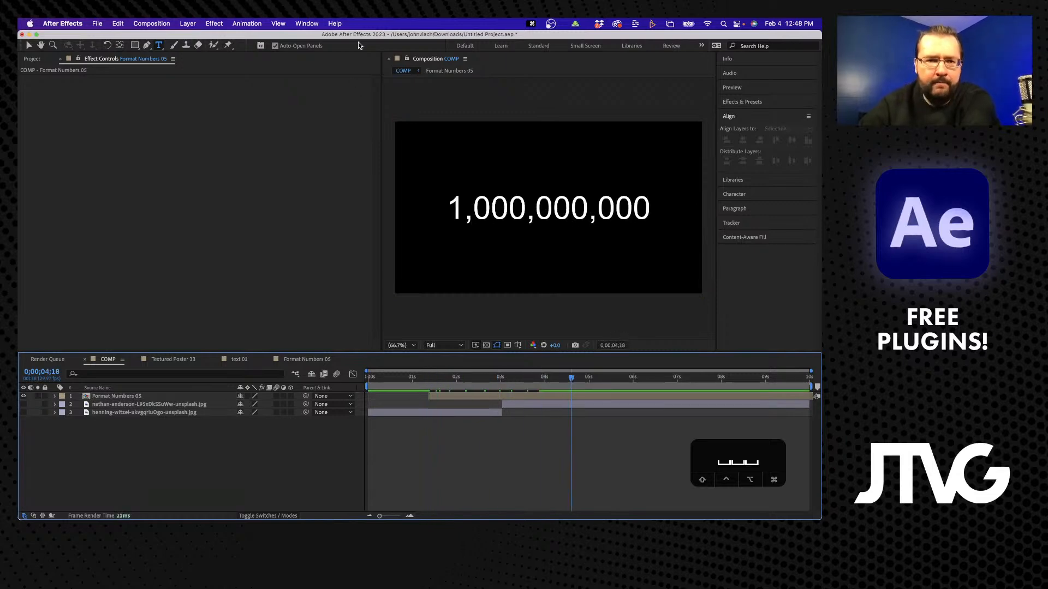
# Examine the Essential Survival Kit templates, including Format Numbers and Highlight Digits, in the AEJuice Pack Manager 4 Starter Pack, and close the manager.
pyautogui.click(314, 23)
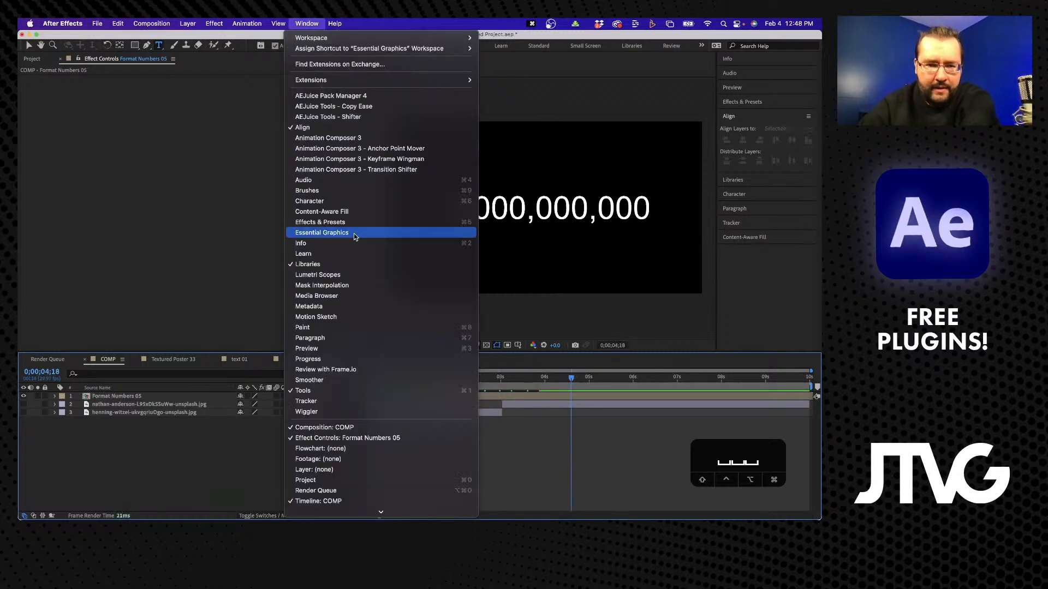
pyautogui.click(322, 96)
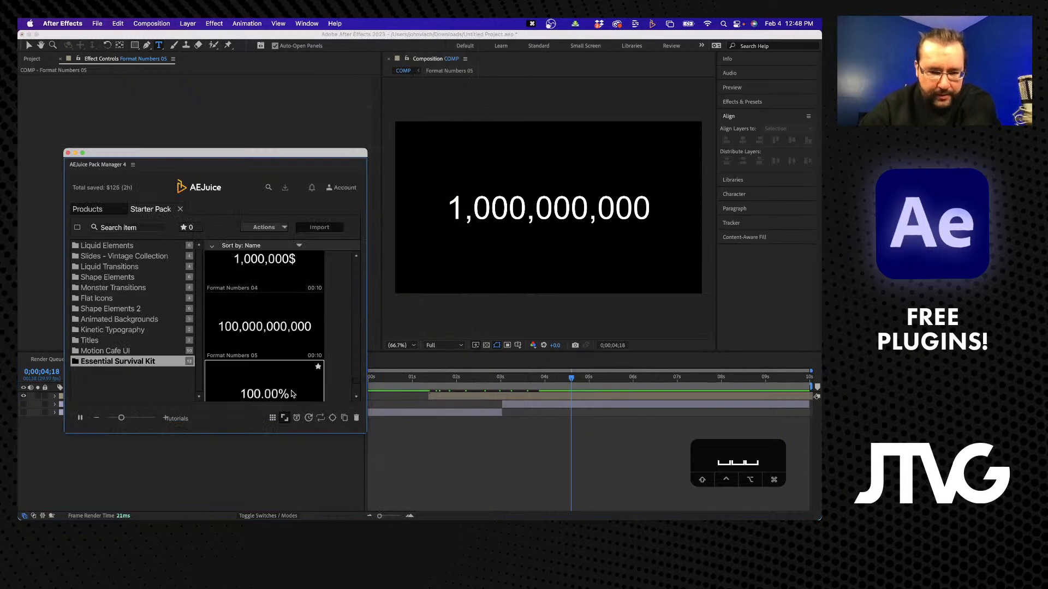
pyautogui.scroll(-2, 268, 364)
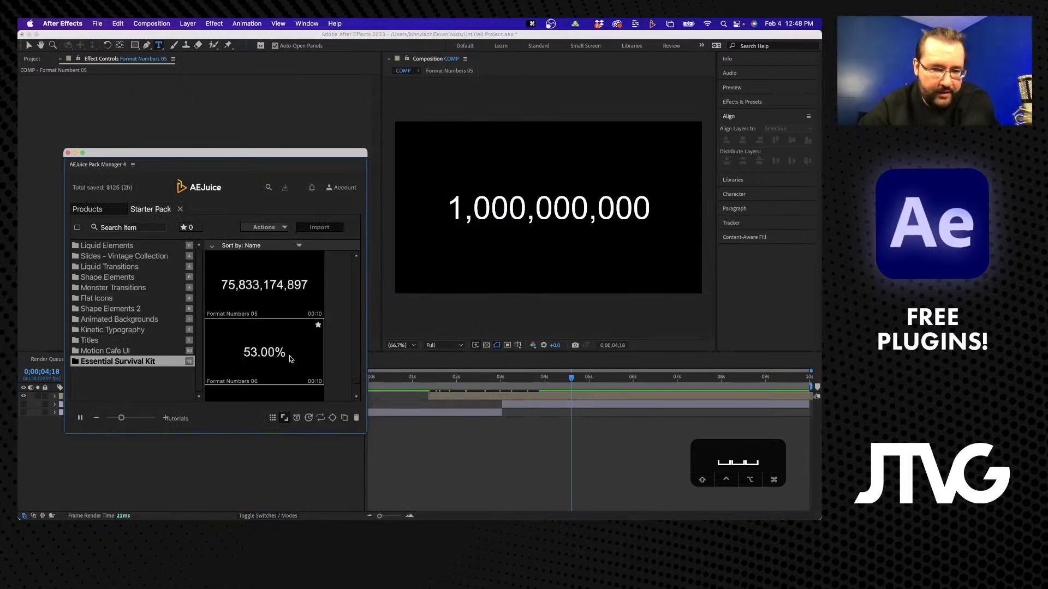
pyautogui.scroll(-1, 281, 341)
pyautogui.scroll(-3, 282, 342)
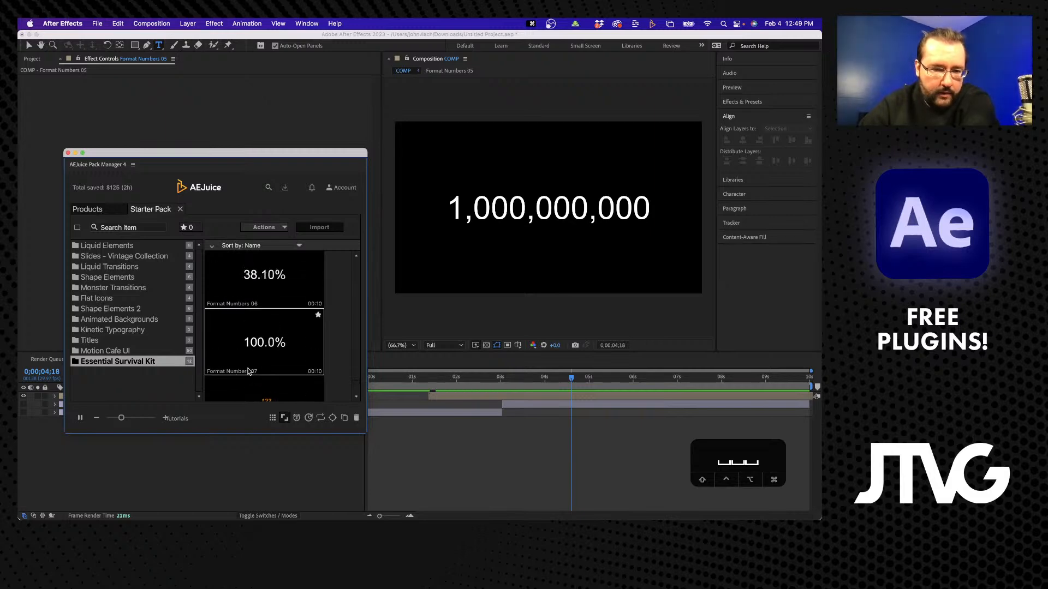
pyautogui.scroll(3, 283, 341)
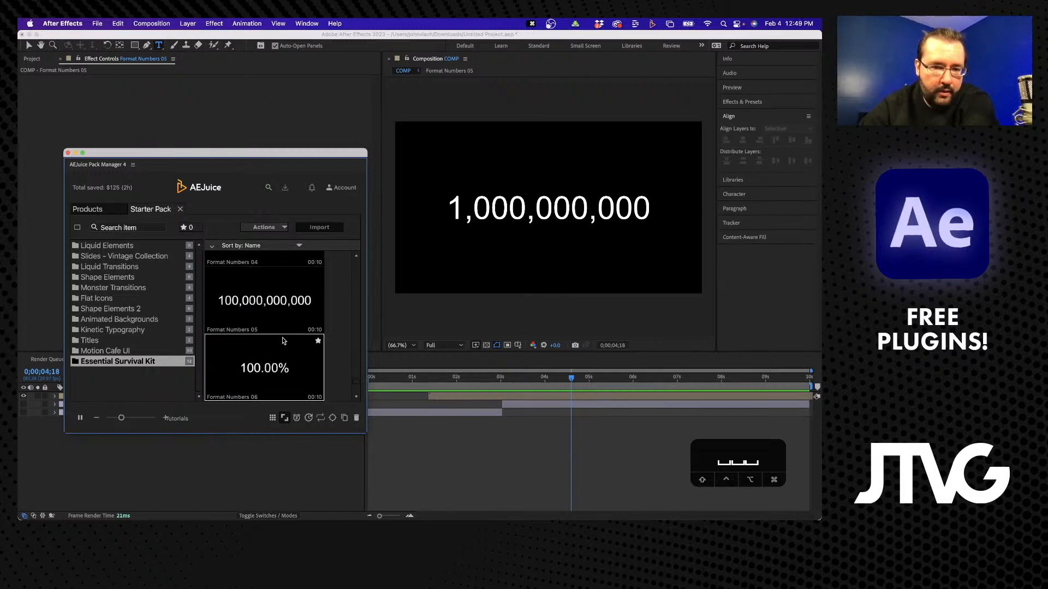
pyautogui.scroll(7, 283, 341)
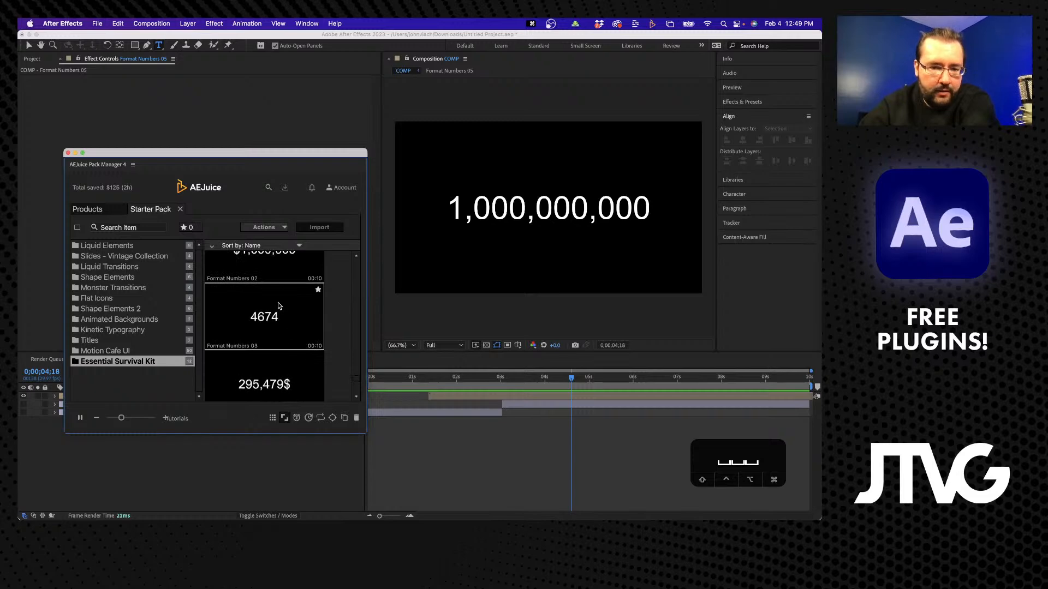
pyautogui.scroll(2, 278, 306)
pyautogui.scroll(1, 279, 307)
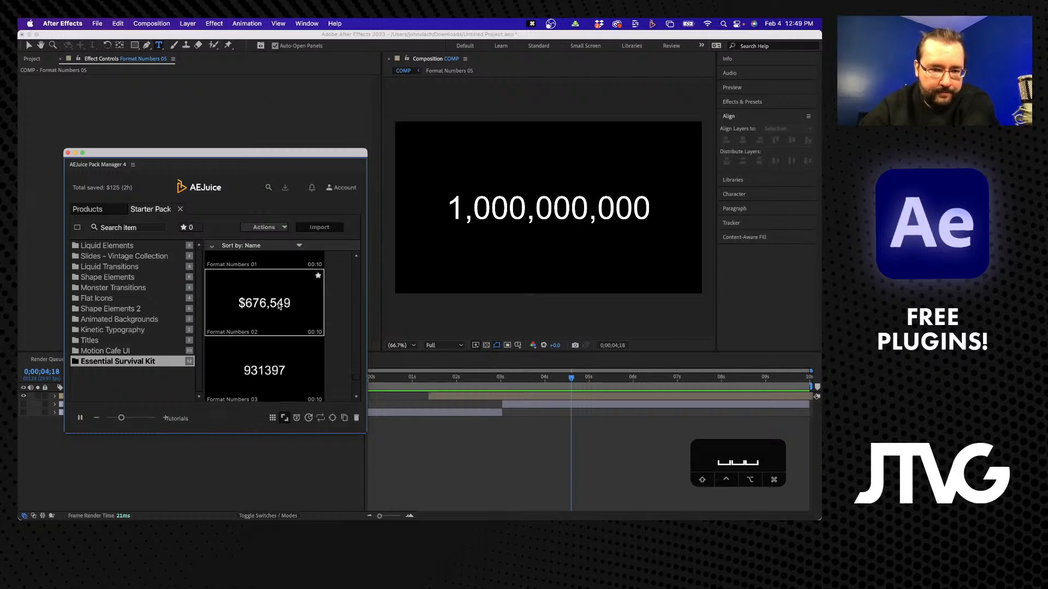
pyautogui.scroll(3, 266, 306)
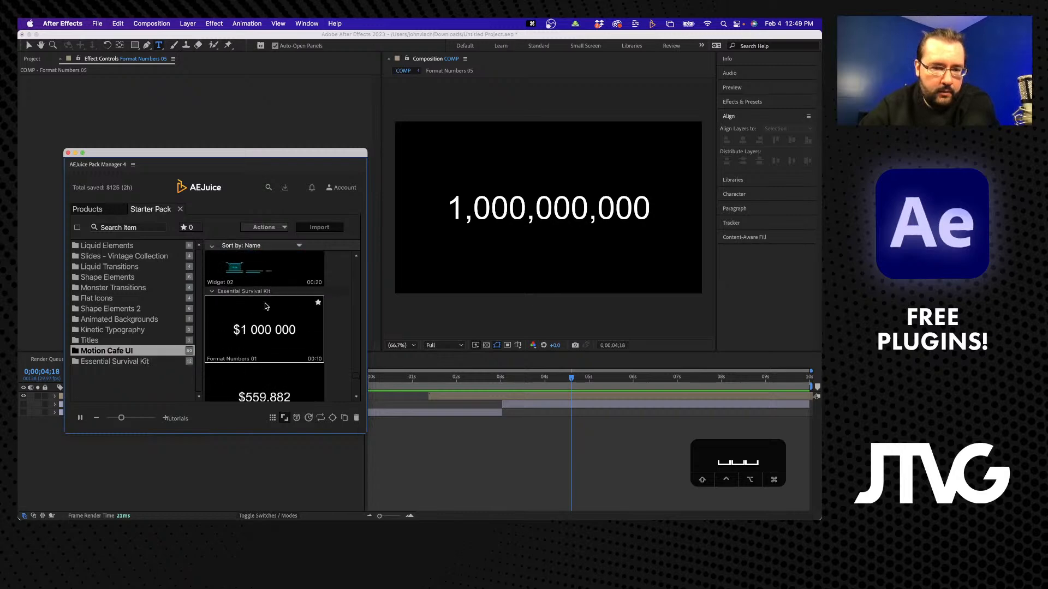
pyautogui.scroll(-4, 264, 306)
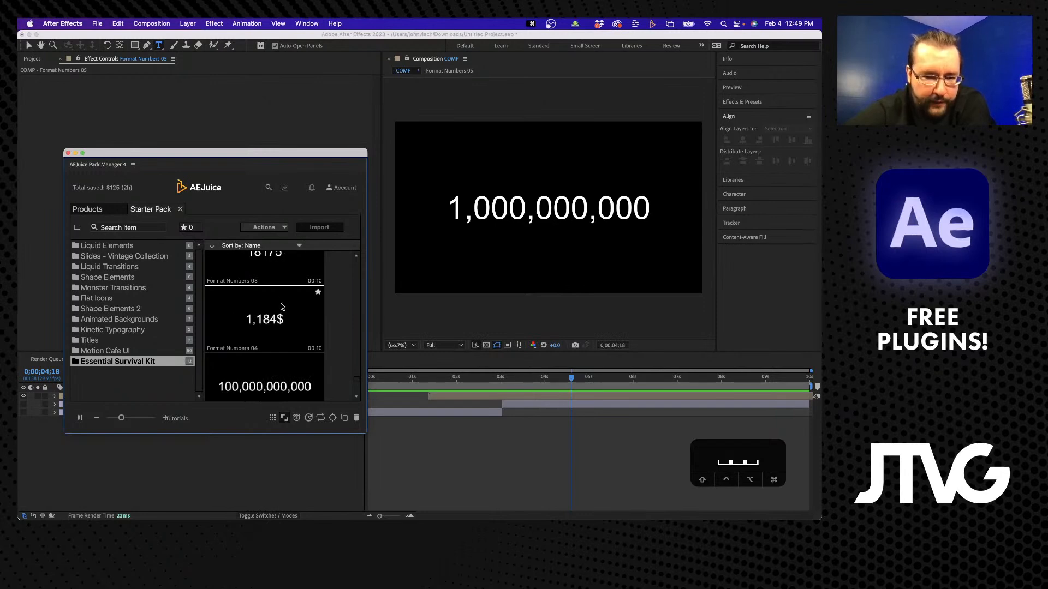
pyautogui.scroll(-3, 281, 307)
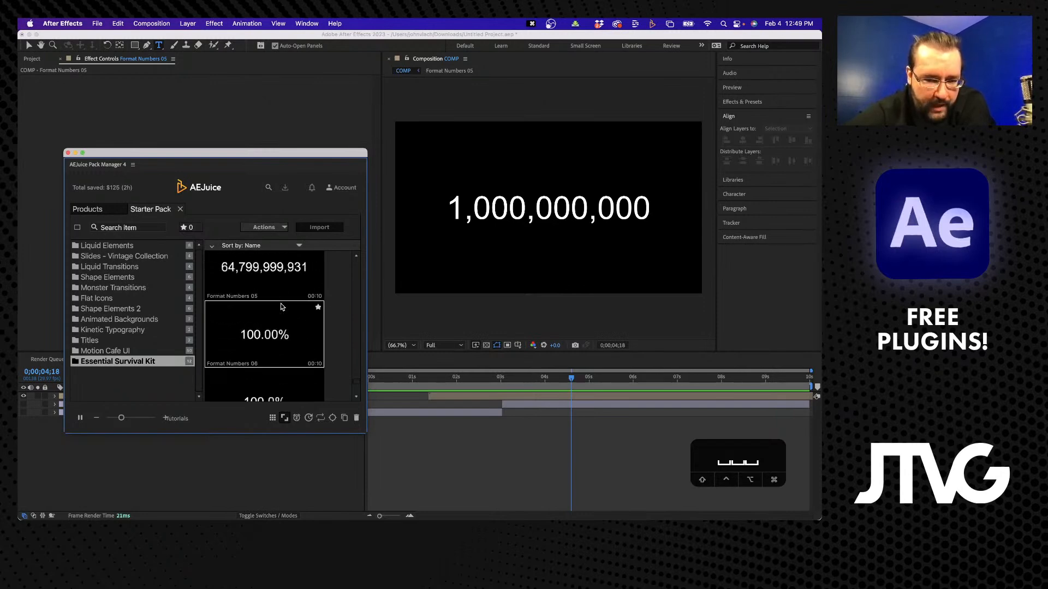
pyautogui.scroll(-3, 282, 306)
pyautogui.scroll(-2, 282, 307)
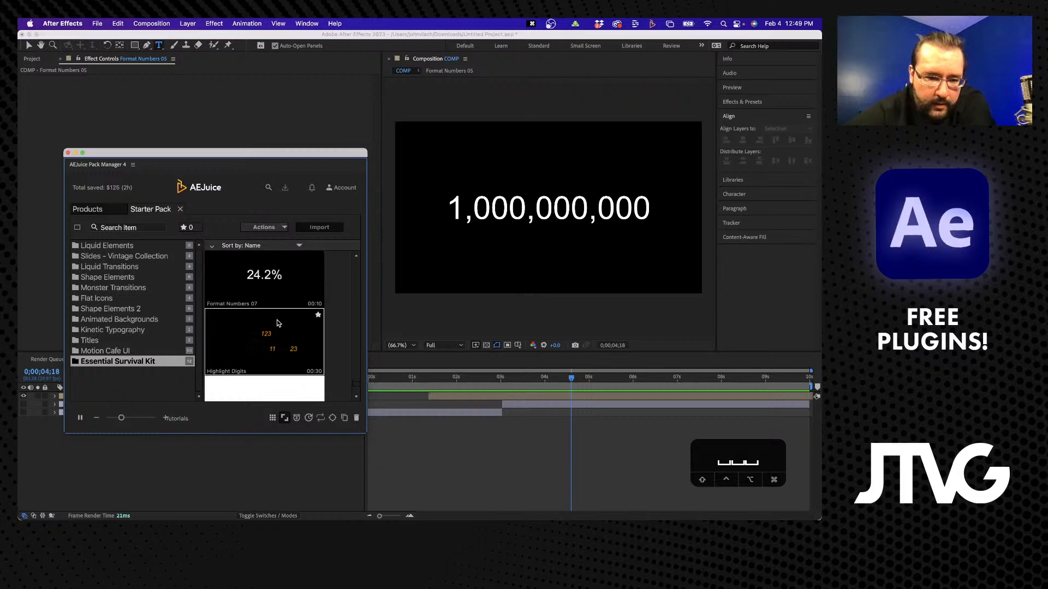
pyautogui.scroll(-2, 256, 329)
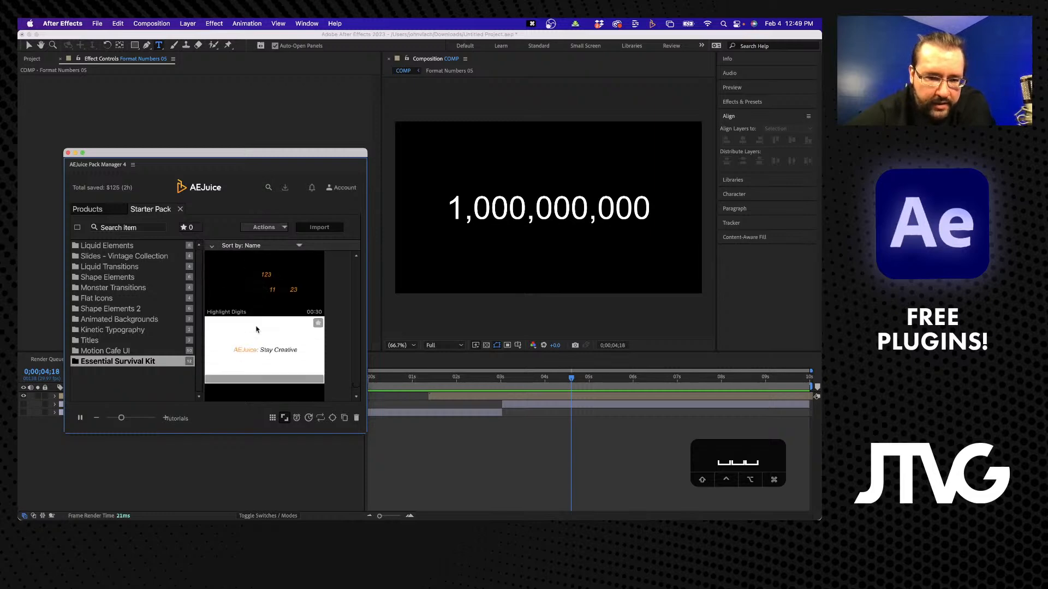
pyautogui.scroll(15, 257, 330)
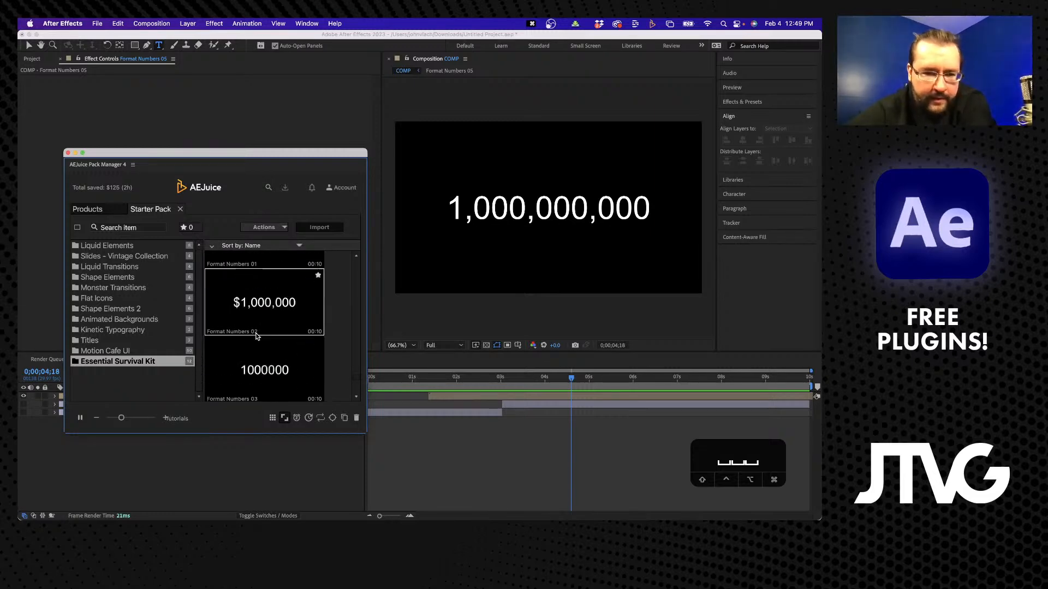
pyautogui.press('Up')
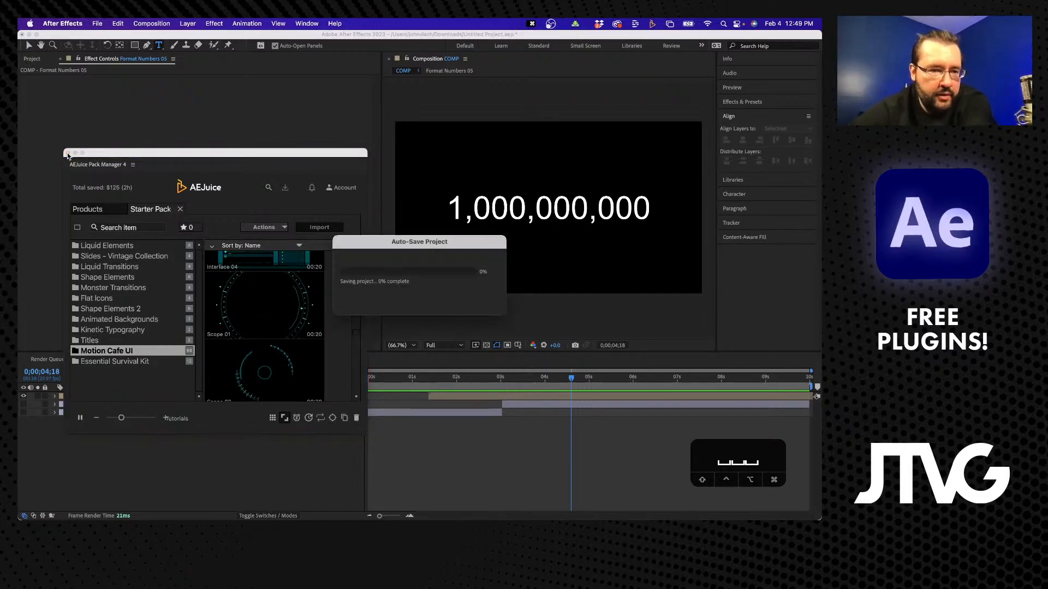
pyautogui.click(68, 155)
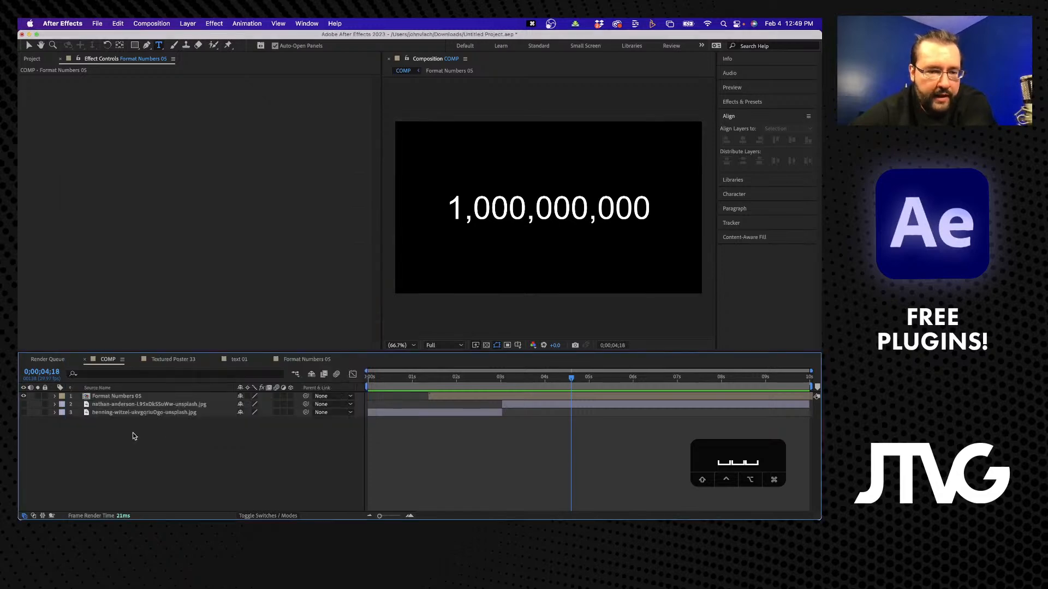
# Delete all three layers from the COMP timeline, show the project items and return the playhead to the start.
pyautogui.click(105, 413)
pyautogui.keyDown('shift'); pyautogui.click(100, 397); pyautogui.keyUp('shift')
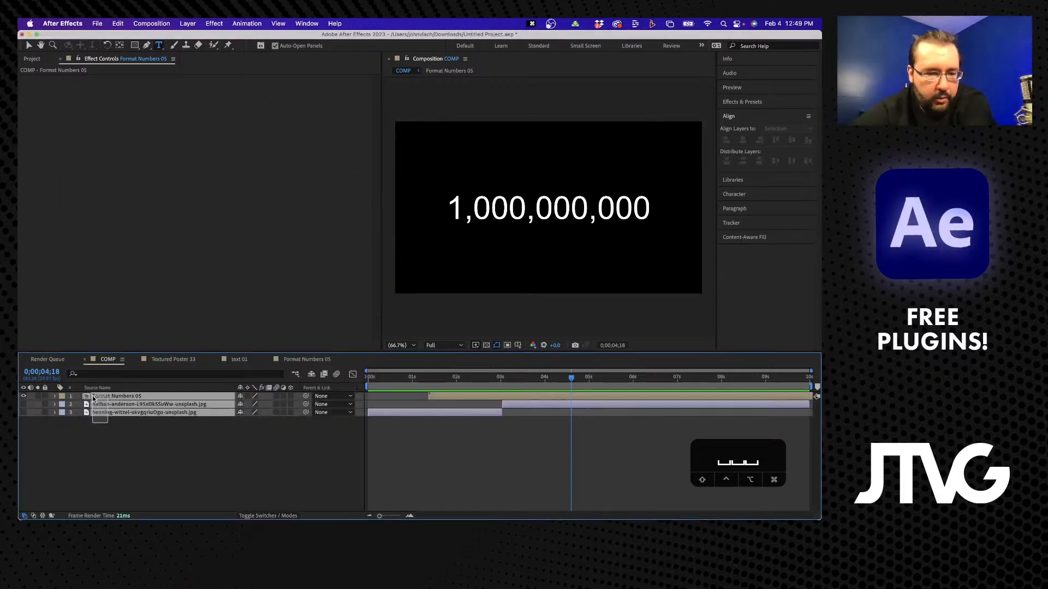
pyautogui.press('BackSpace')
pyautogui.click(37, 61)
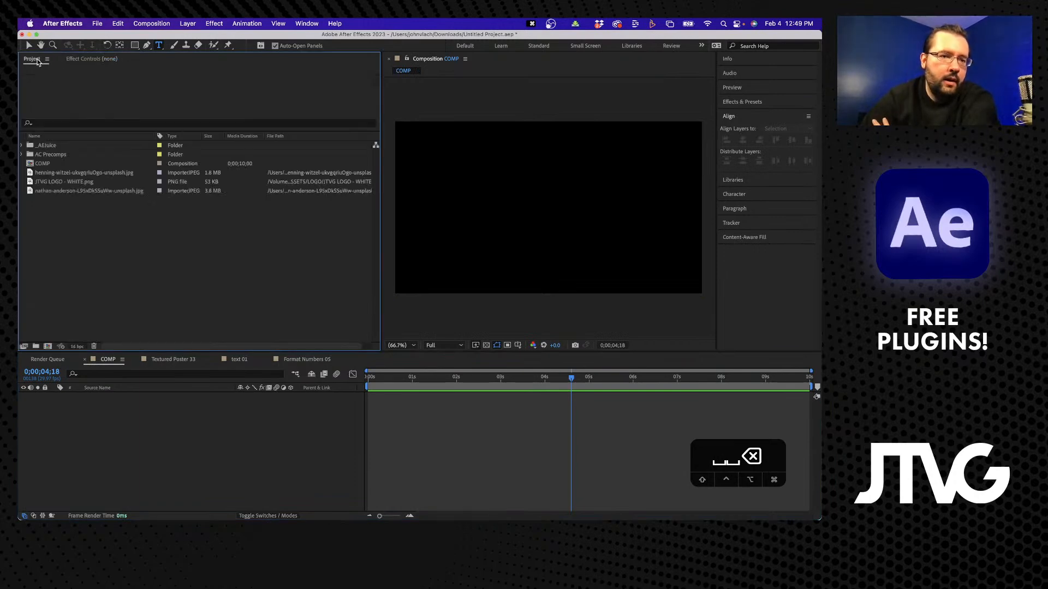
pyautogui.moveTo(440, 380); pyautogui.dragTo(367, 380)
# Draw three white circles with the Ellipse tool, each on its own shape layer: left, centre and upper right of the frame.
pyautogui.click(134, 47)
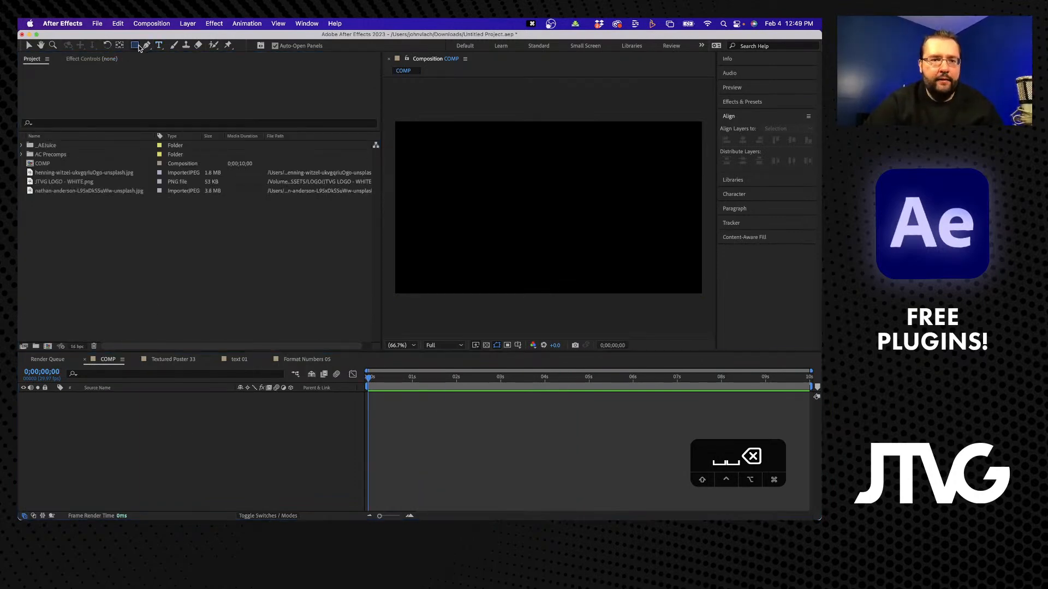
pyautogui.moveTo(135, 47); pyautogui.dragTo(167, 66)
pyautogui.click(303, 46)
pyautogui.moveTo(192, 324); pyautogui.dragTo(145, 240)
pyautogui.click(380, 286)
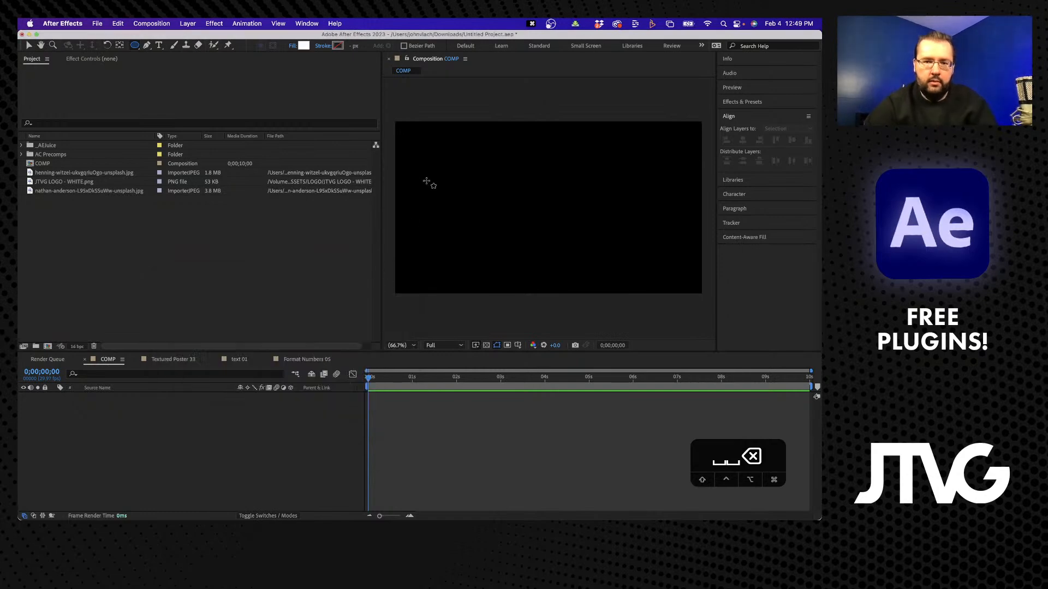
pyautogui.moveTo(419, 165); pyautogui.dragTo(562, 243)
pyautogui.click(211, 483)
pyautogui.click(235, 471)
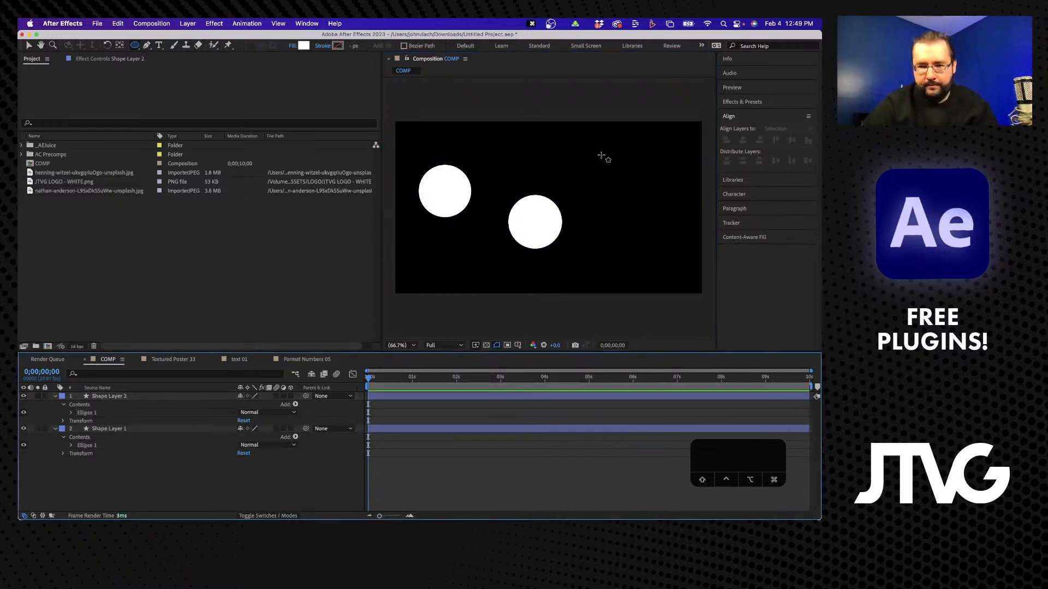
pyautogui.moveTo(601, 155); pyautogui.dragTo(645, 185)
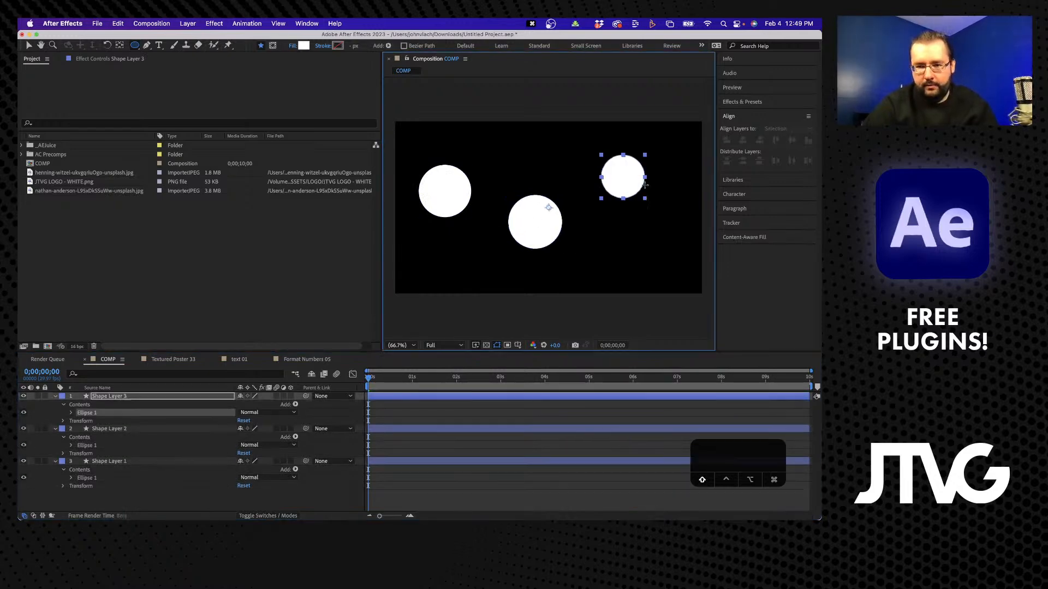
pyautogui.click(441, 418)
# Keyframe the left circle's scale (Shape Layer 1) from 0% at the start to 90% at 1 second.
pyautogui.click(385, 461)
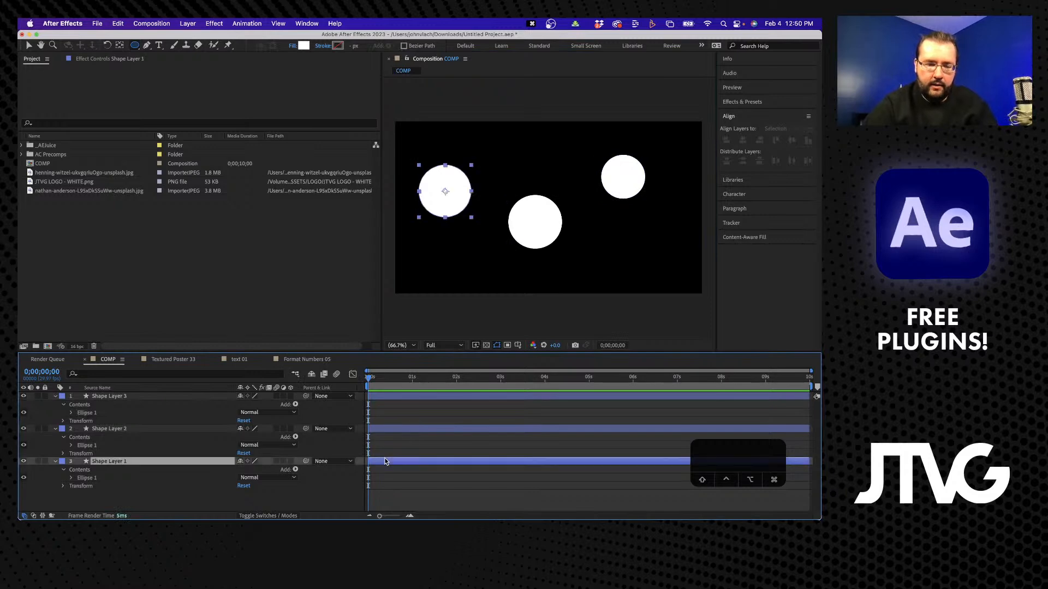
pyautogui.press('s')
pyautogui.click(79, 470)
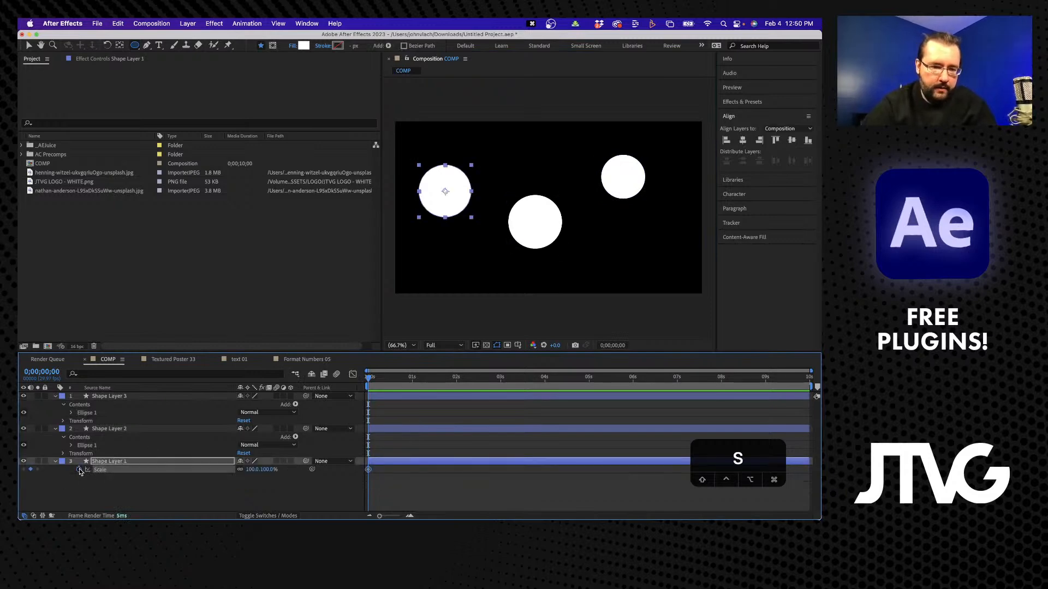
pyautogui.click(252, 470)
pyautogui.write('0')
pyautogui.press('Return')
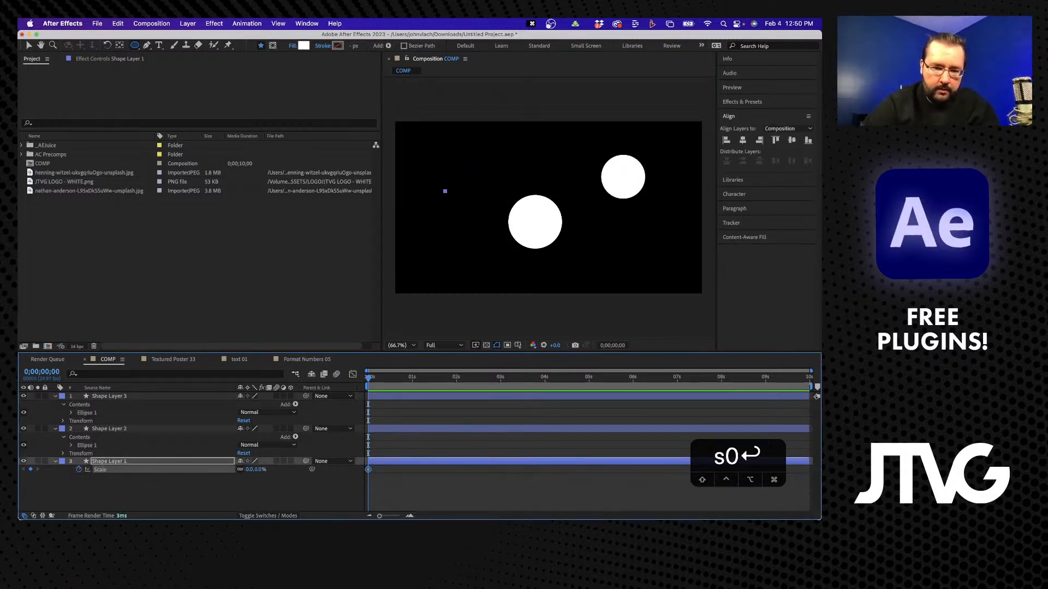
pyautogui.click(411, 382)
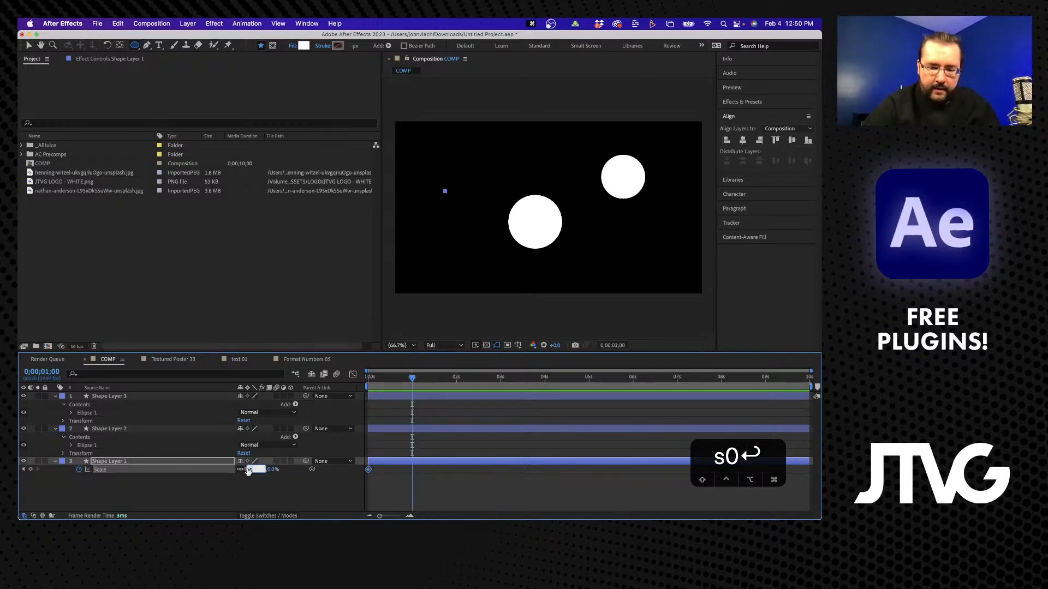
pyautogui.write('90')
pyautogui.press('Return')
# Keyframe the centre circle's scale (Shape Layer 2) from 0% at the start to 80% at 1 second.
pyautogui.moveTo(412, 376); pyautogui.dragTo(281, 371)
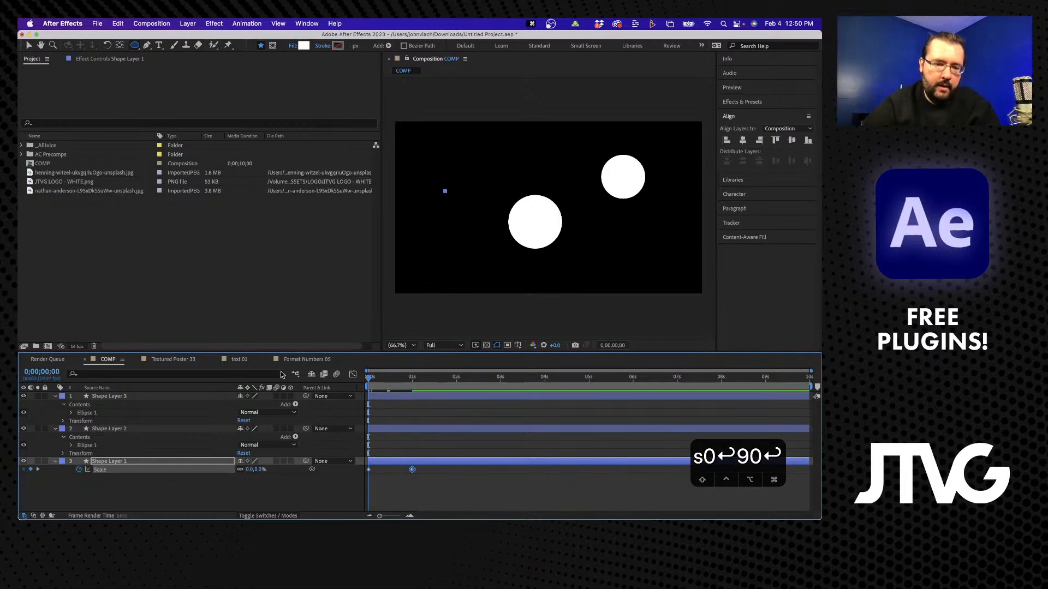
pyautogui.click(108, 429)
pyautogui.press('s')
pyautogui.click(79, 437)
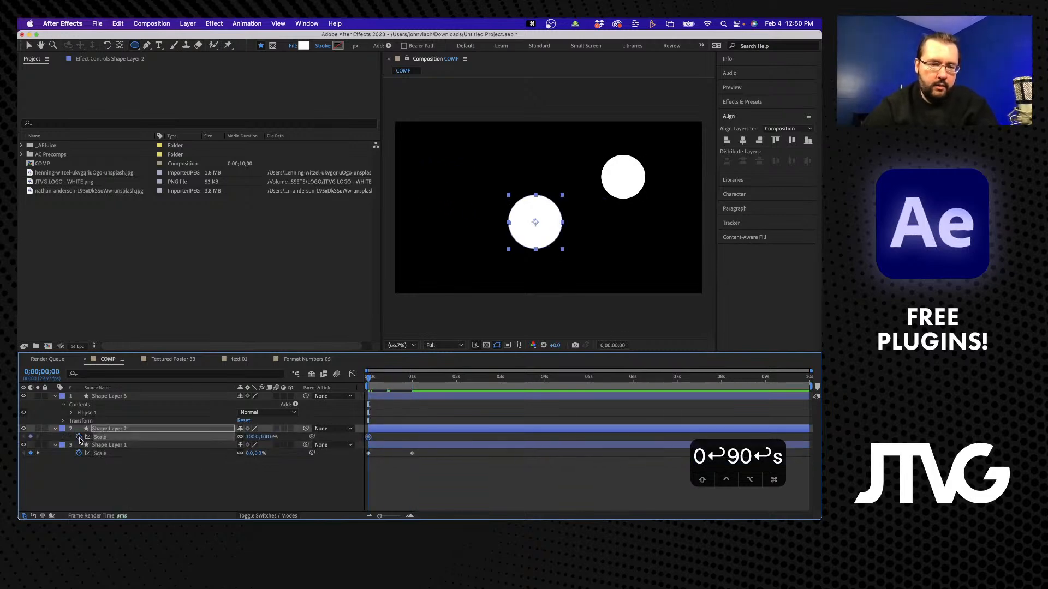
pyautogui.click(249, 436)
pyautogui.write('0')
pyautogui.press('Return')
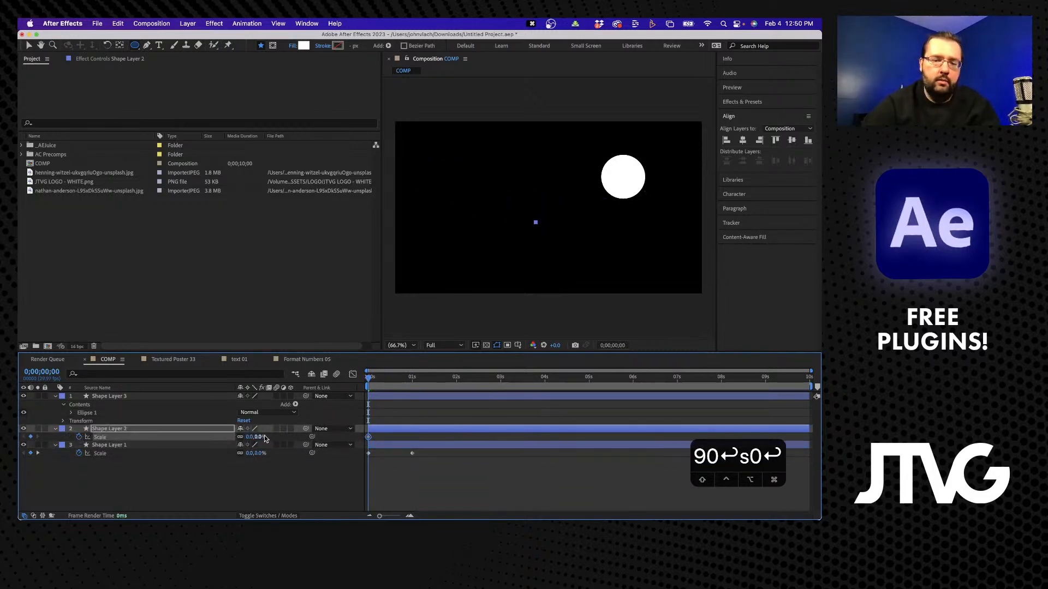
pyautogui.click(38, 453)
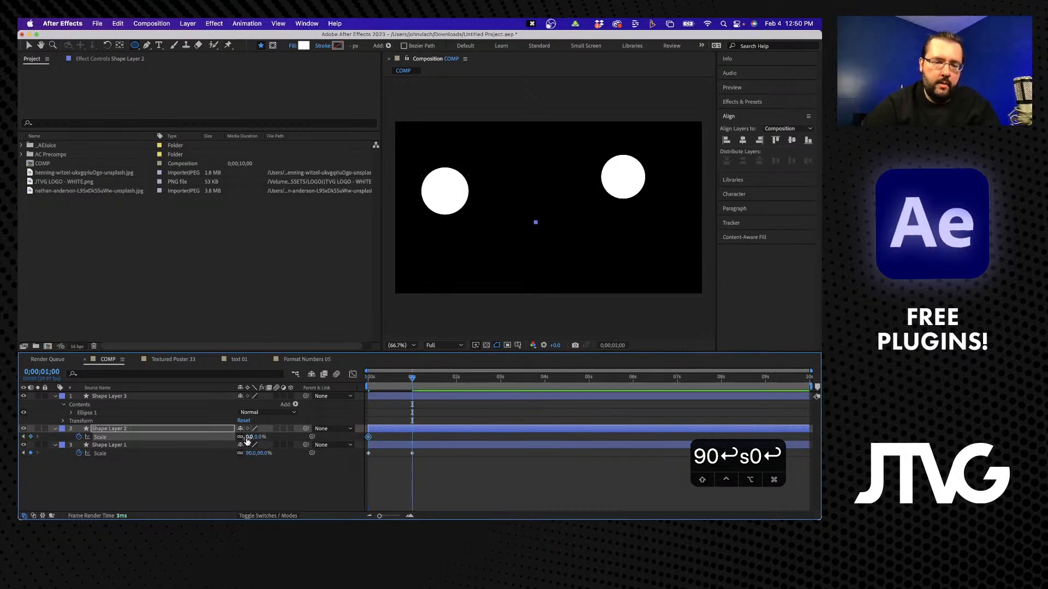
pyautogui.write('80')
pyautogui.press('Return')
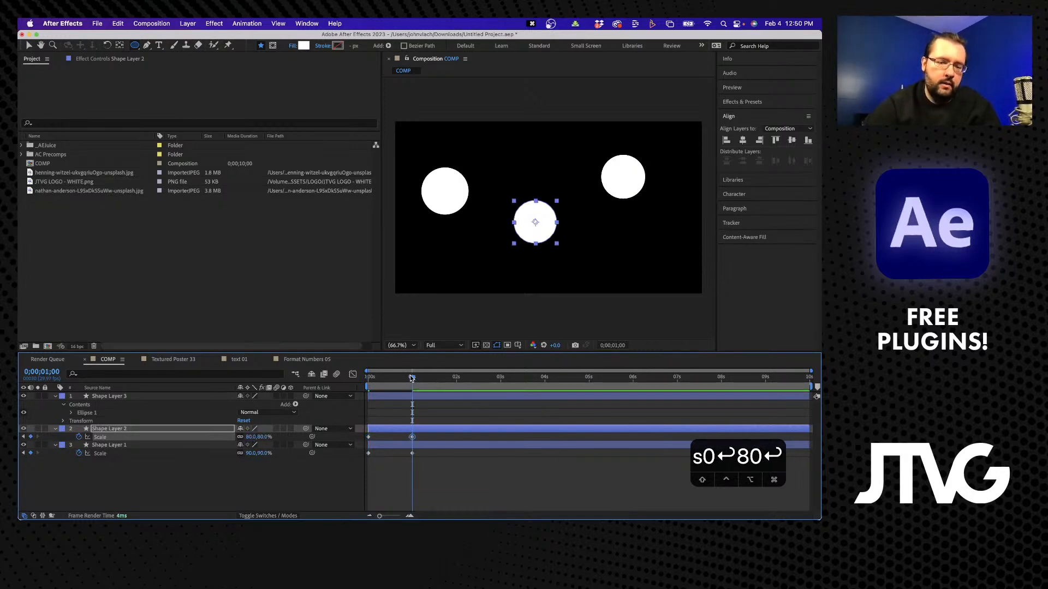
# Keyframe the upper-right circle's scale (Shape Layer 3) from 0% at the start to 50% at 1 second, and deselect it.
pyautogui.moveTo(412, 378); pyautogui.dragTo(298, 380)
pyautogui.click(108, 396)
pyautogui.press('s')
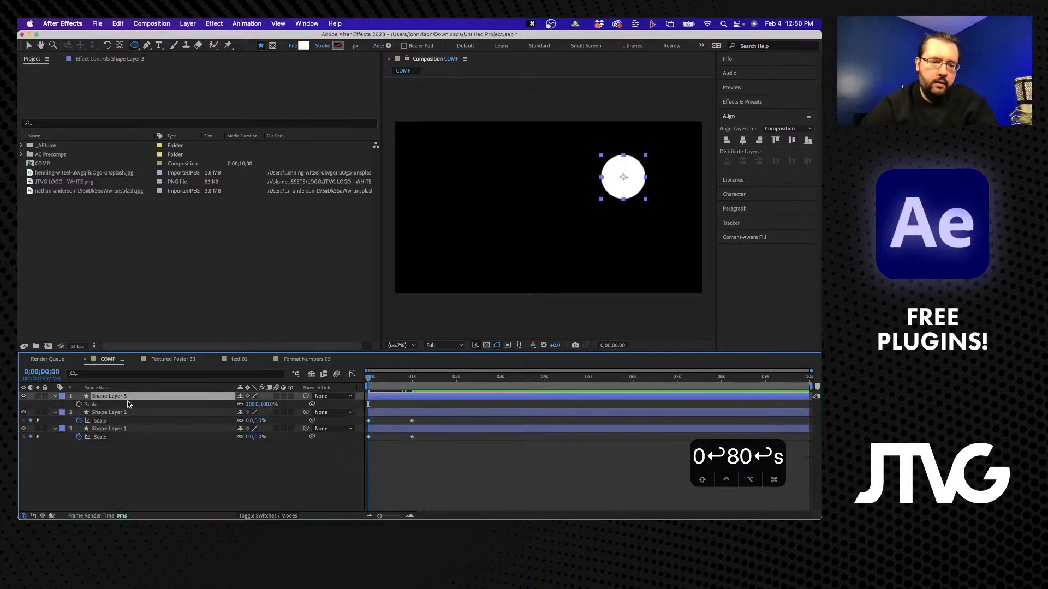
pyautogui.click(252, 404)
pyautogui.write('0')
pyautogui.press('Return')
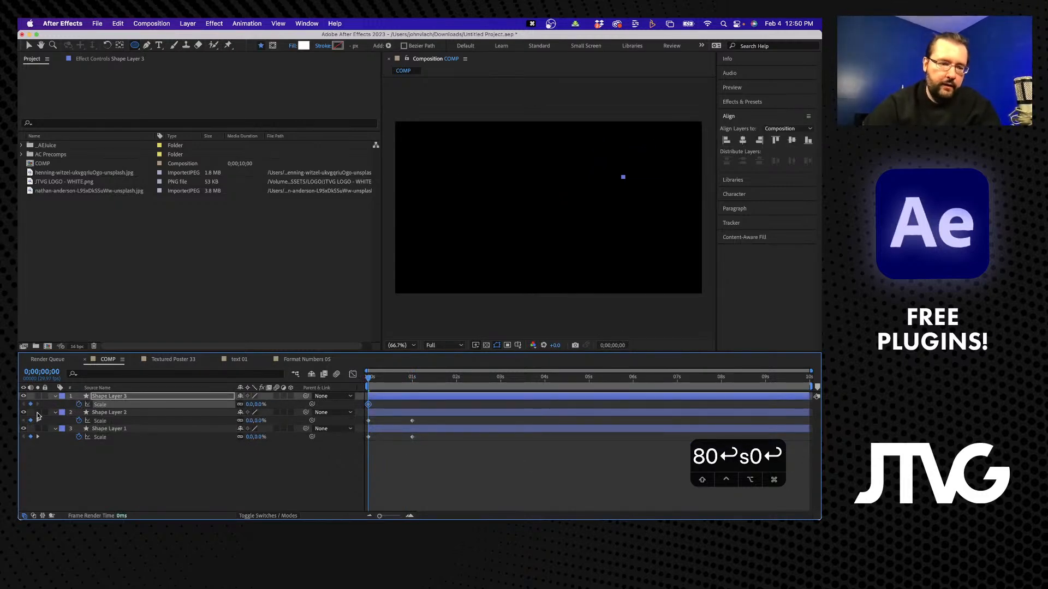
pyautogui.click(37, 419)
pyautogui.click(250, 405)
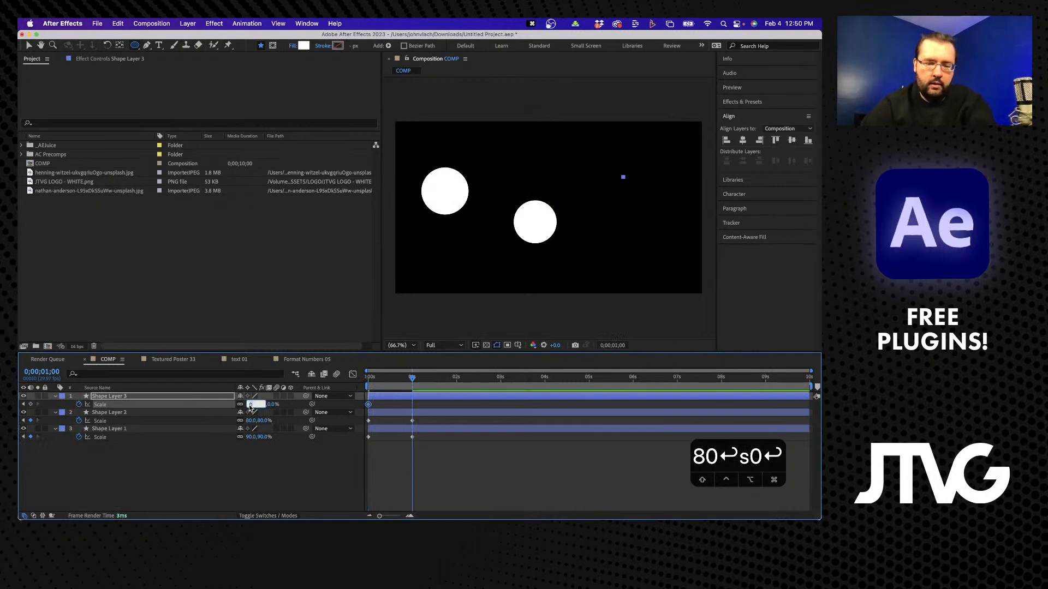
pyautogui.write('4')
pyautogui.press('BackSpace')
pyautogui.write('50')
pyautogui.press('Return')
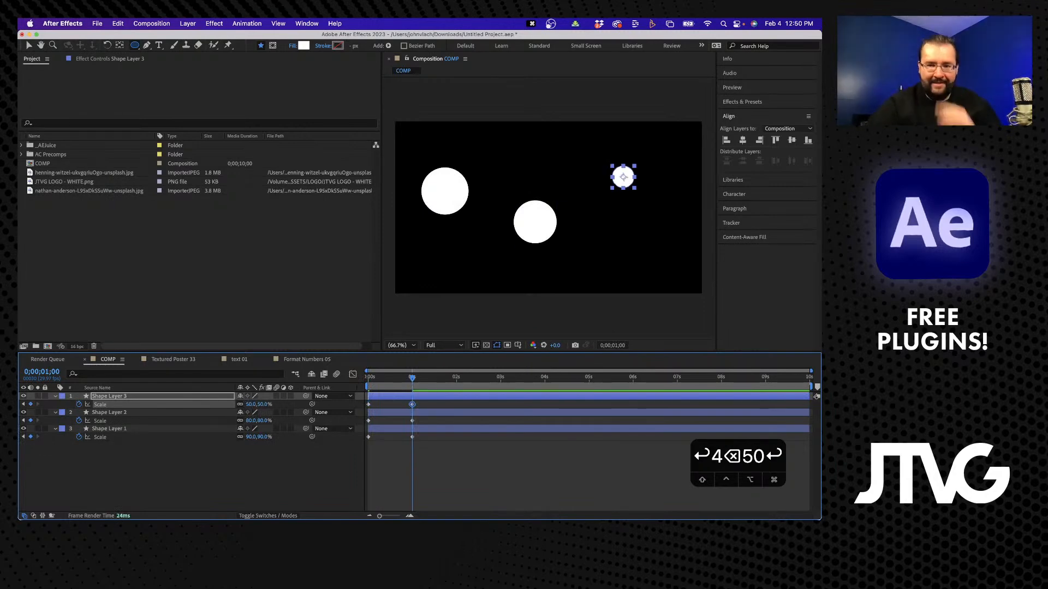
pyautogui.click(235, 461)
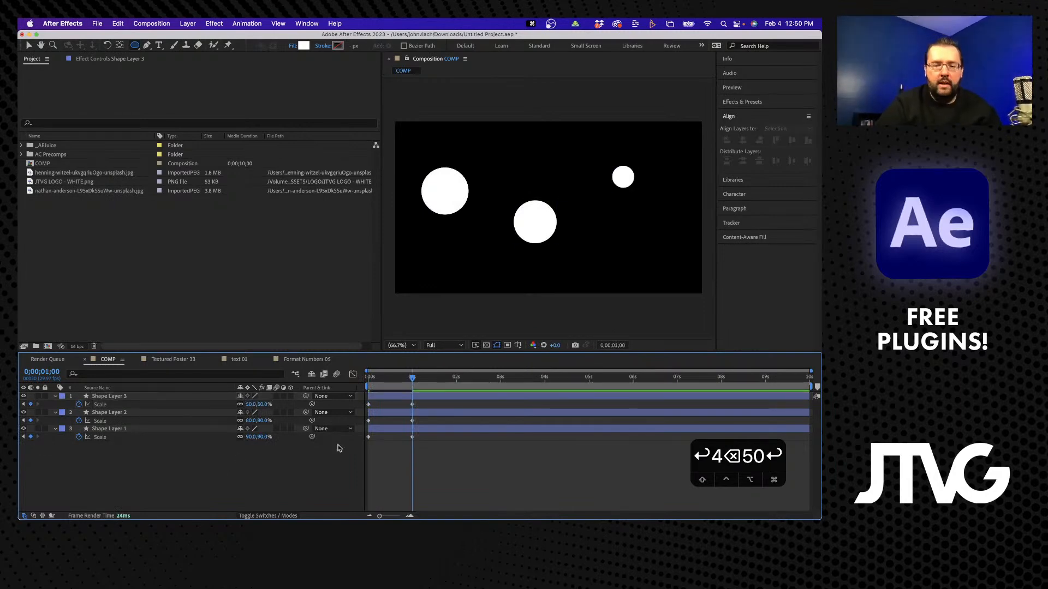
# Ease the left circle's scale keyframe at 1 second and stretch its incoming graph handle back to the start for a fast rise and slow finish.
pyautogui.click(412, 437)
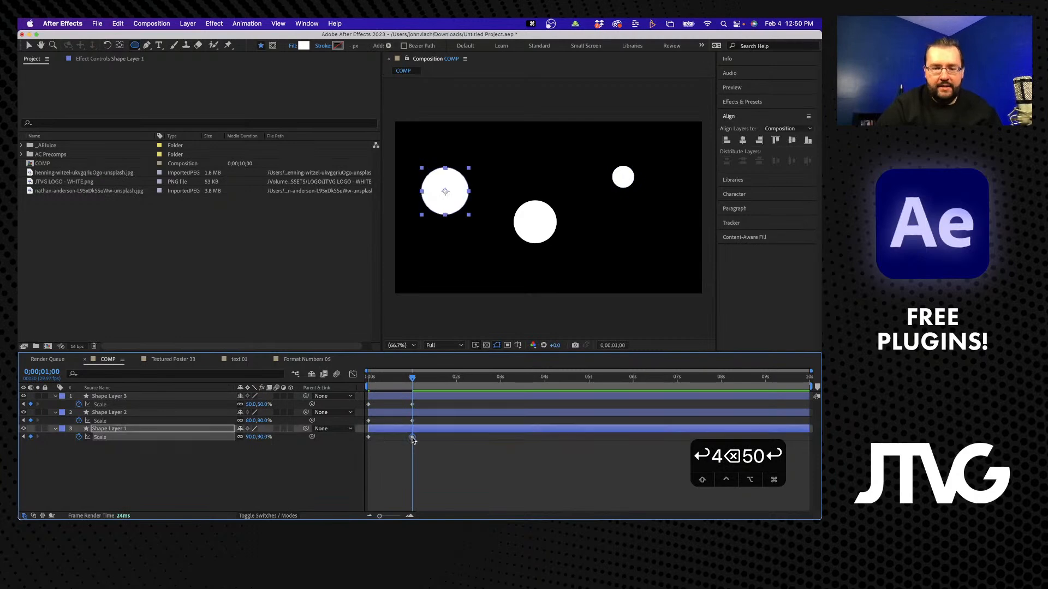
pyautogui.click(353, 375)
pyautogui.click(353, 375)
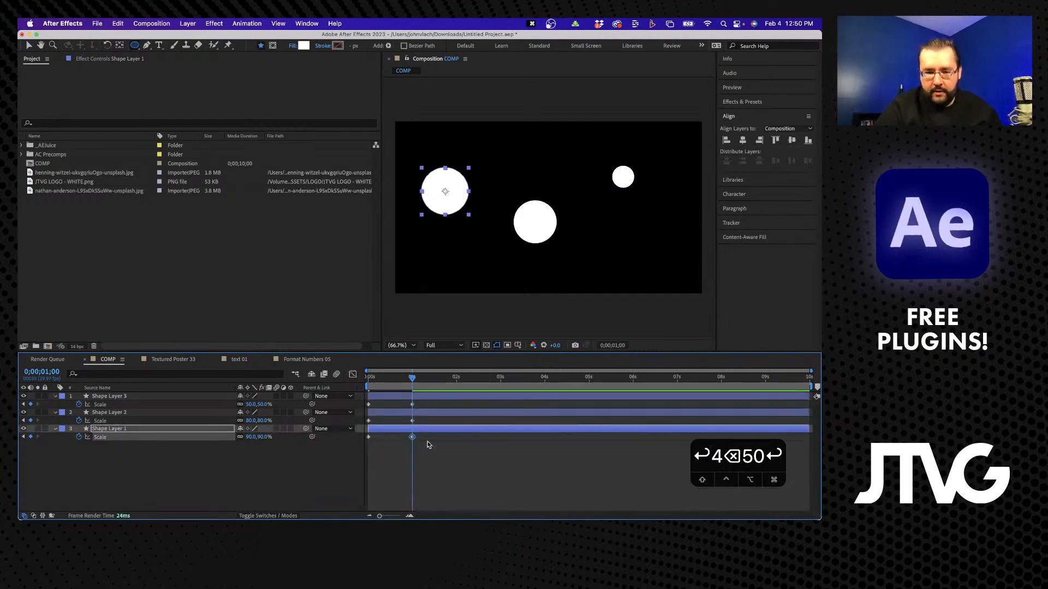
pyautogui.rightClick(411, 437)
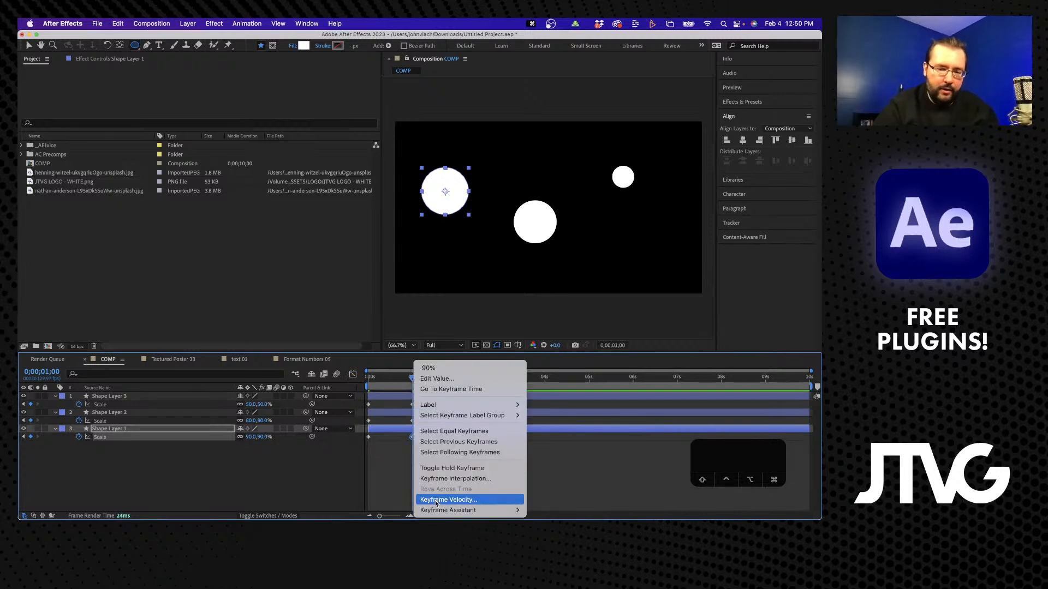
pyautogui.moveTo(437, 507)
pyautogui.click(548, 447)
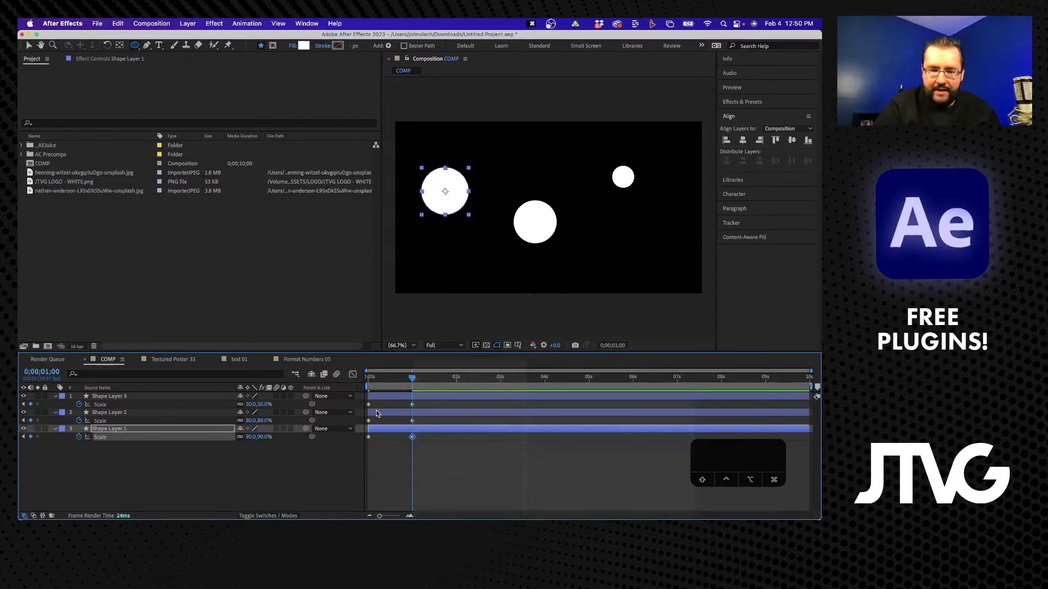
pyautogui.click(352, 375)
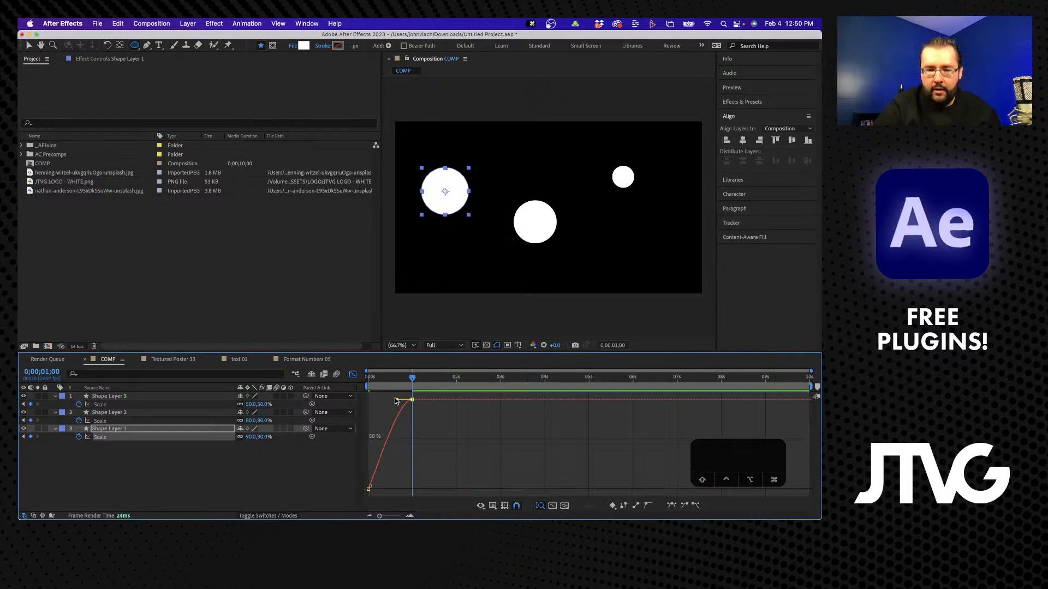
pyautogui.moveTo(398, 401); pyautogui.dragTo(368, 399)
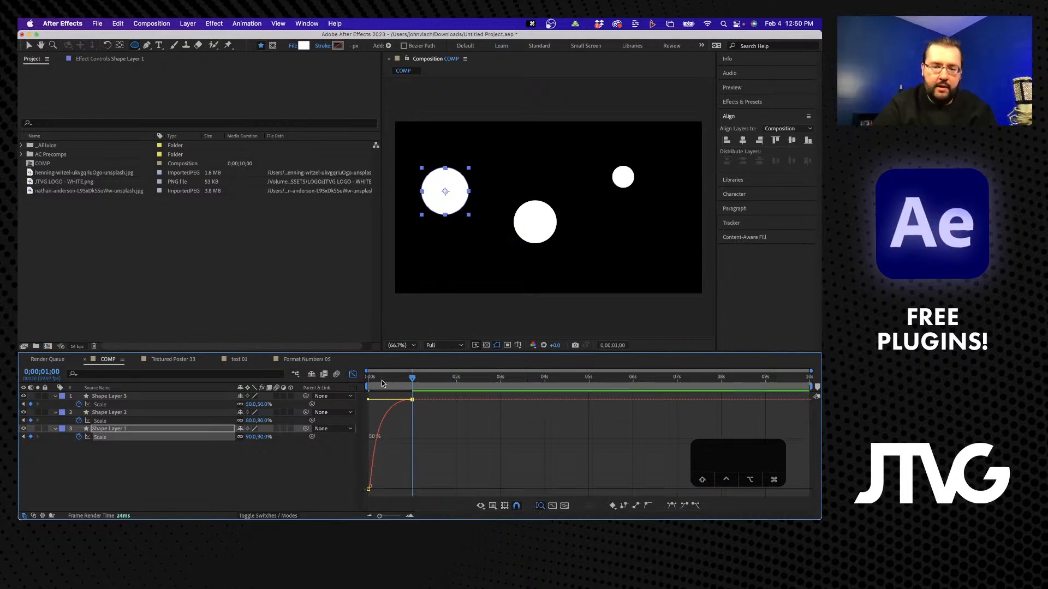
# Preview the eased scale animation from the start, close the graph view, and return to 1 second with nothing selected.
pyautogui.press('Home')
pyautogui.press('space')
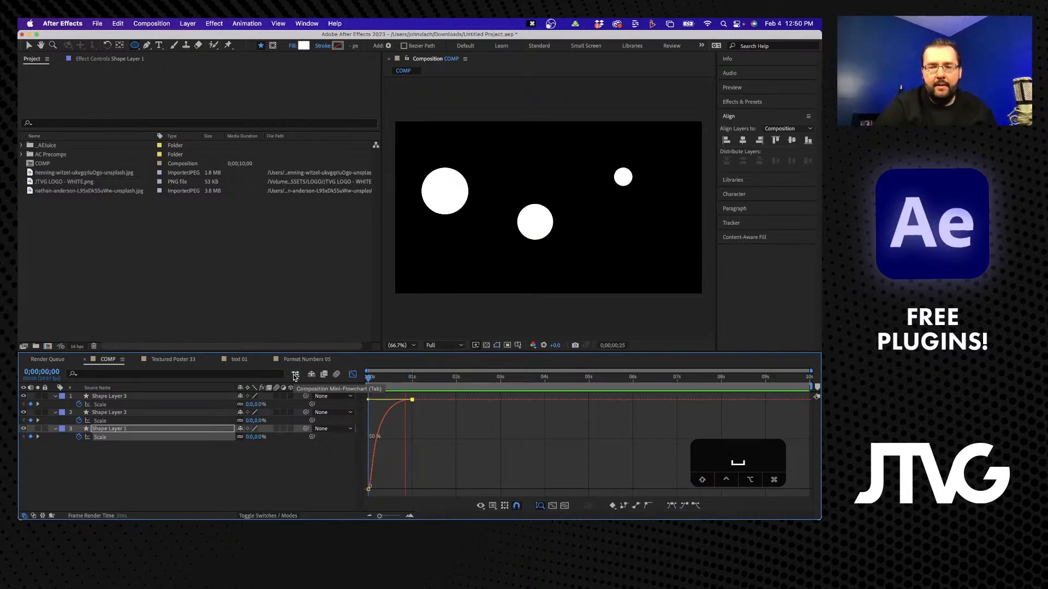
pyautogui.press('space')
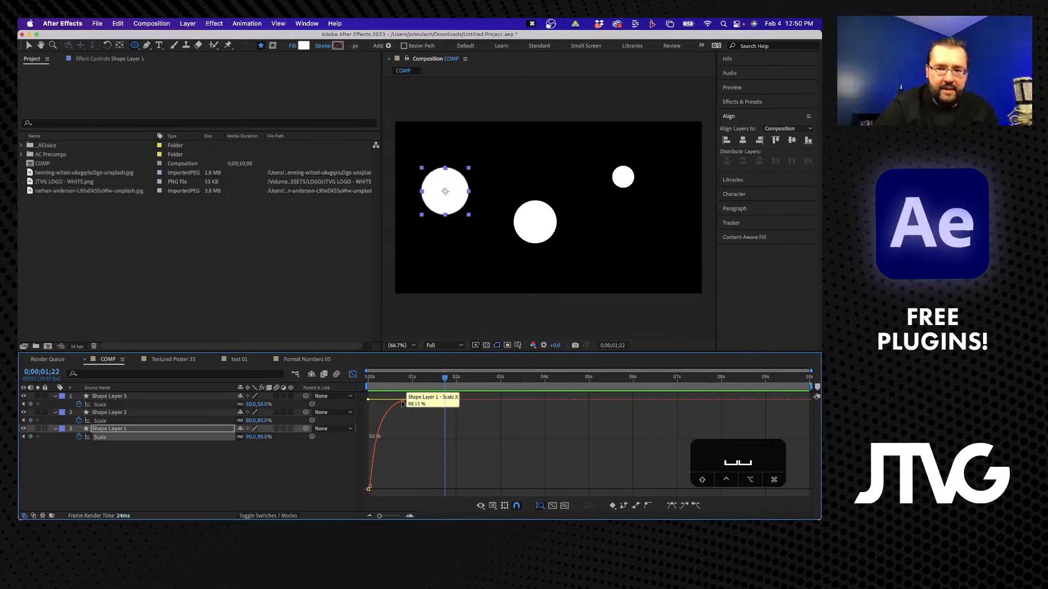
pyautogui.click(353, 375)
pyautogui.moveTo(416, 378); pyautogui.dragTo(316, 359)
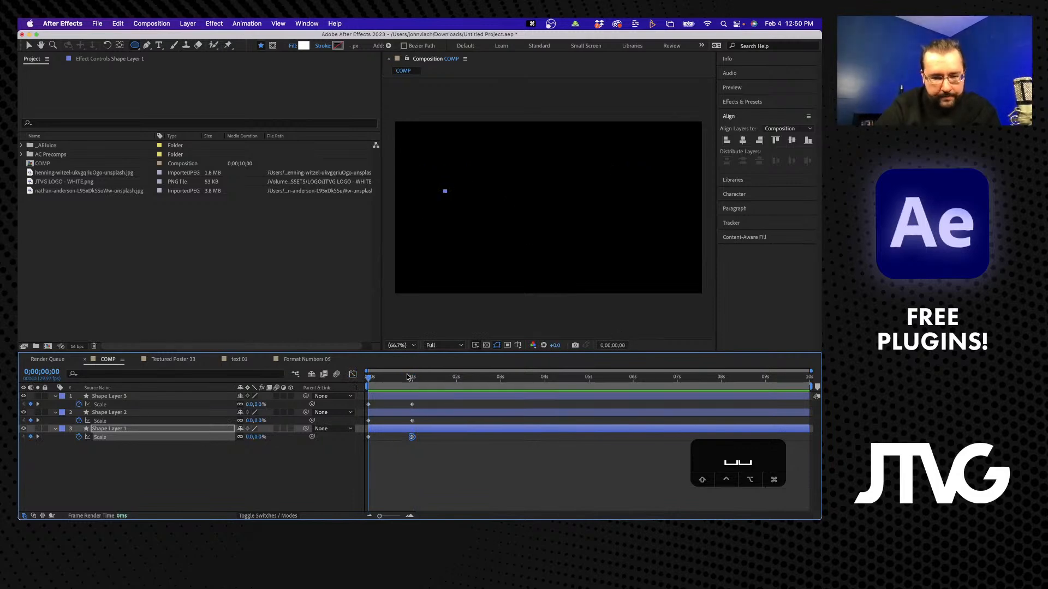
pyautogui.moveTo(407, 376); pyautogui.dragTo(412, 378)
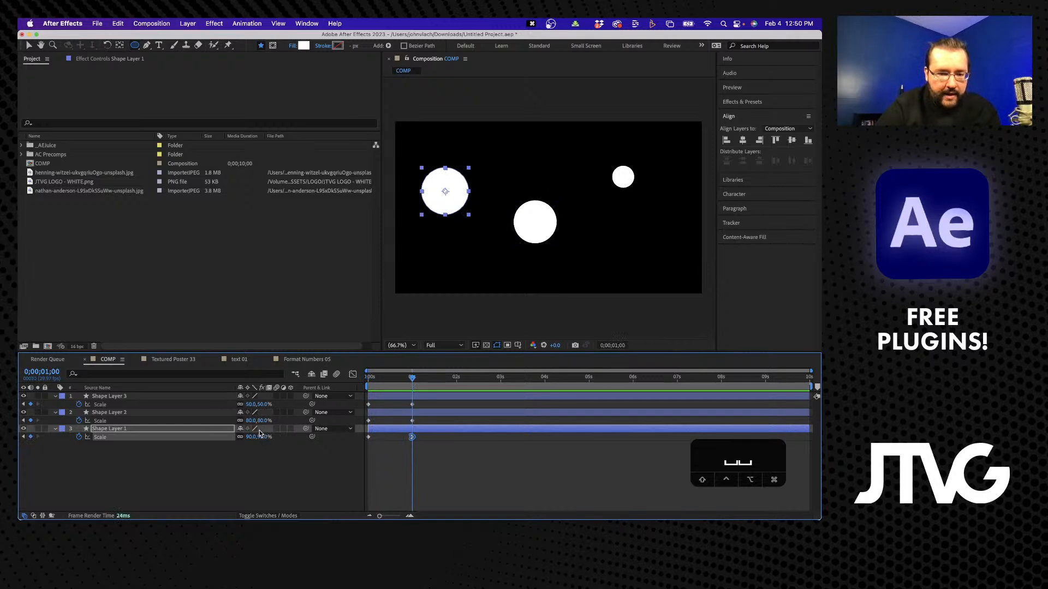
pyautogui.click(198, 463)
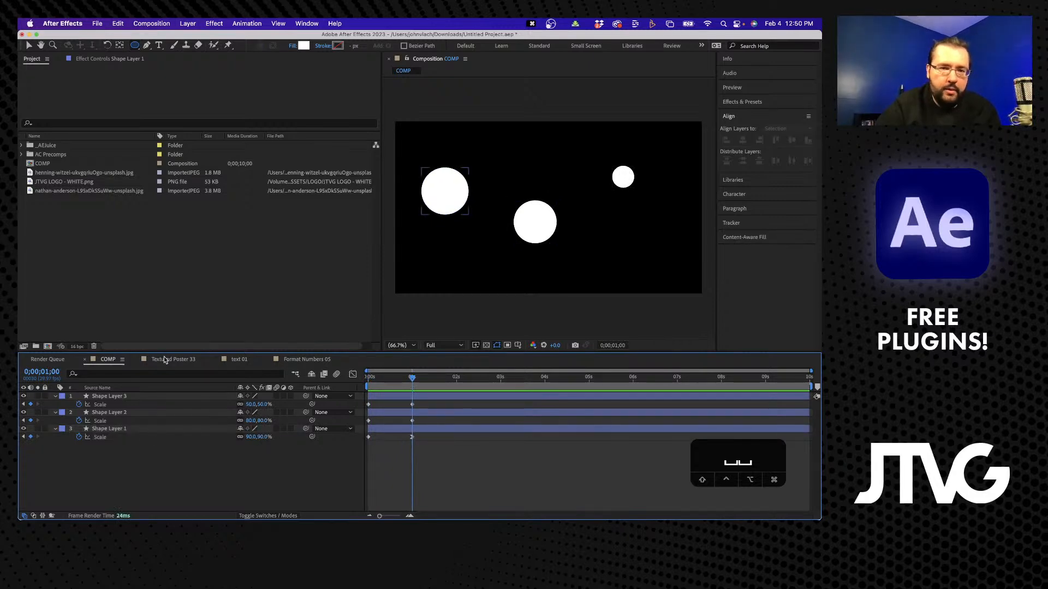
# Open AEJuice Tools - Copy Ease and copy the easing of the left circle's Scale keyframes (Shape Layer 1).
pyautogui.click(306, 24)
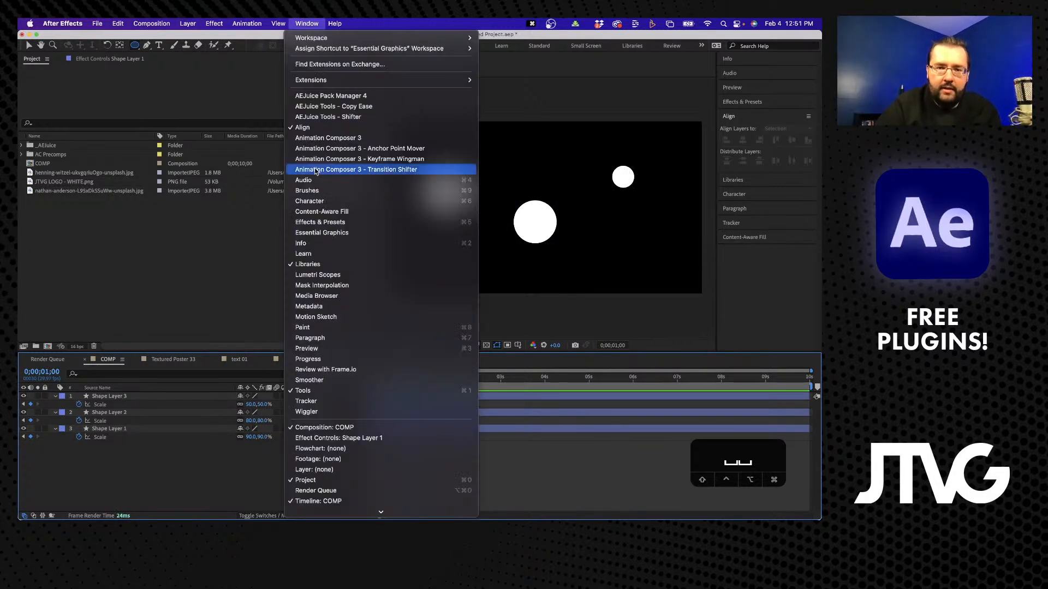
pyautogui.click(343, 107)
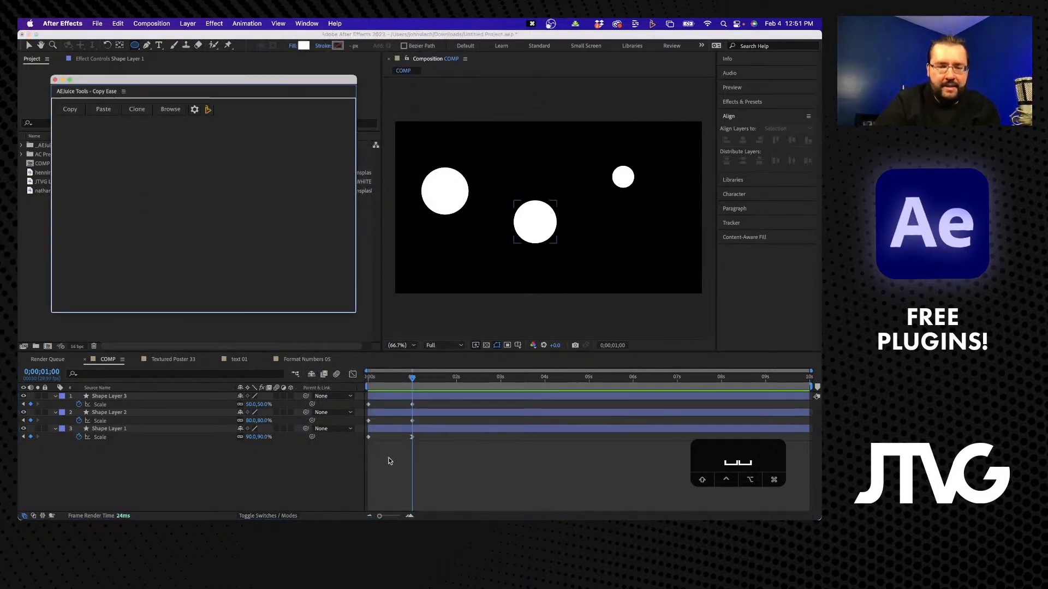
pyautogui.click(412, 437)
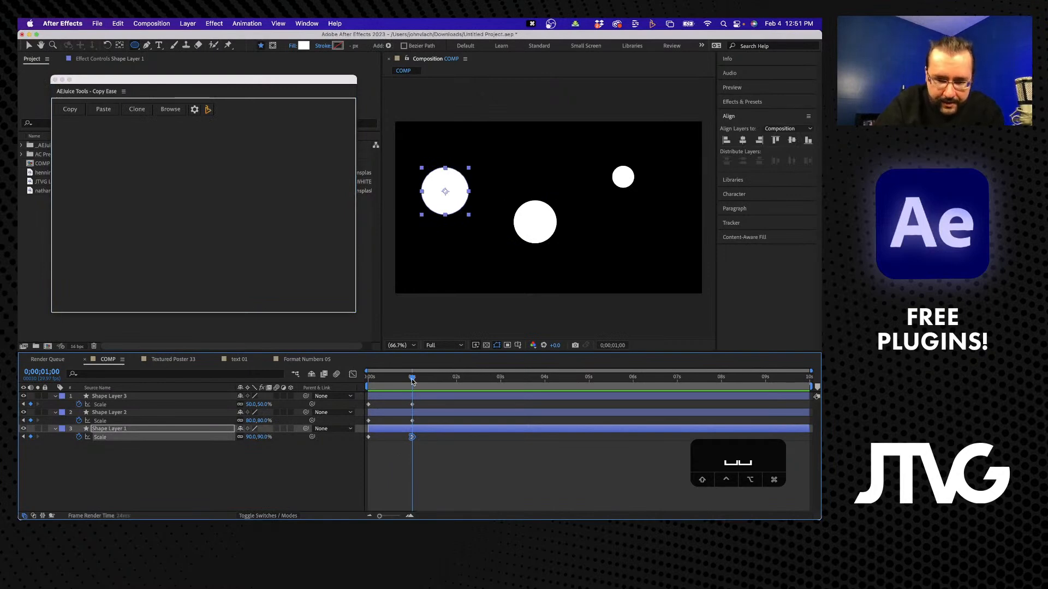
pyautogui.moveTo(413, 377)
pyautogui.mouseDown()
pyautogui.moveTo(402, 377)
pyautogui.moveTo(412, 376)
pyautogui.mouseUp()
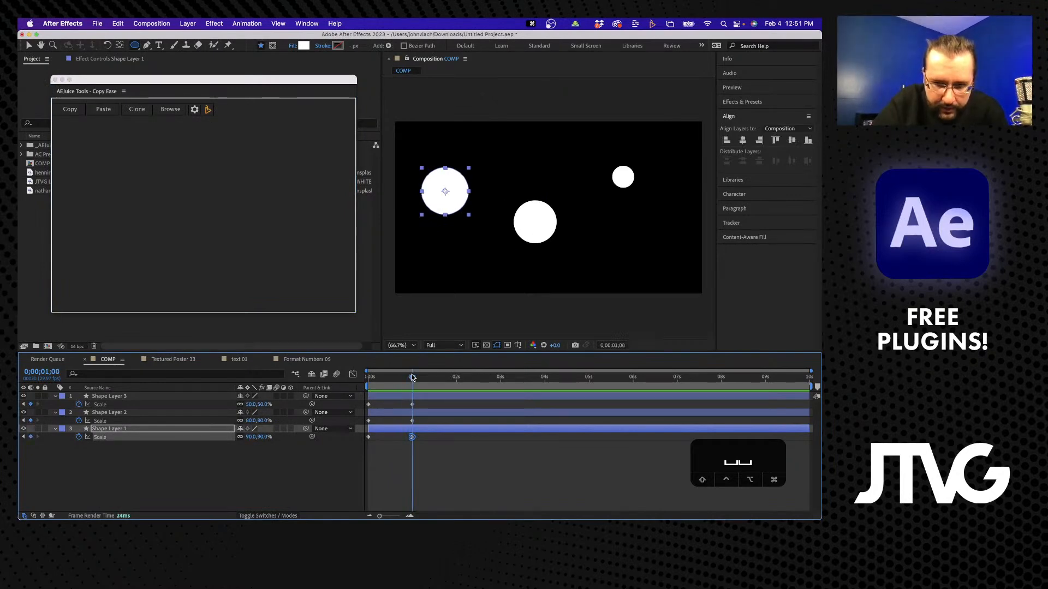
pyautogui.click(73, 111)
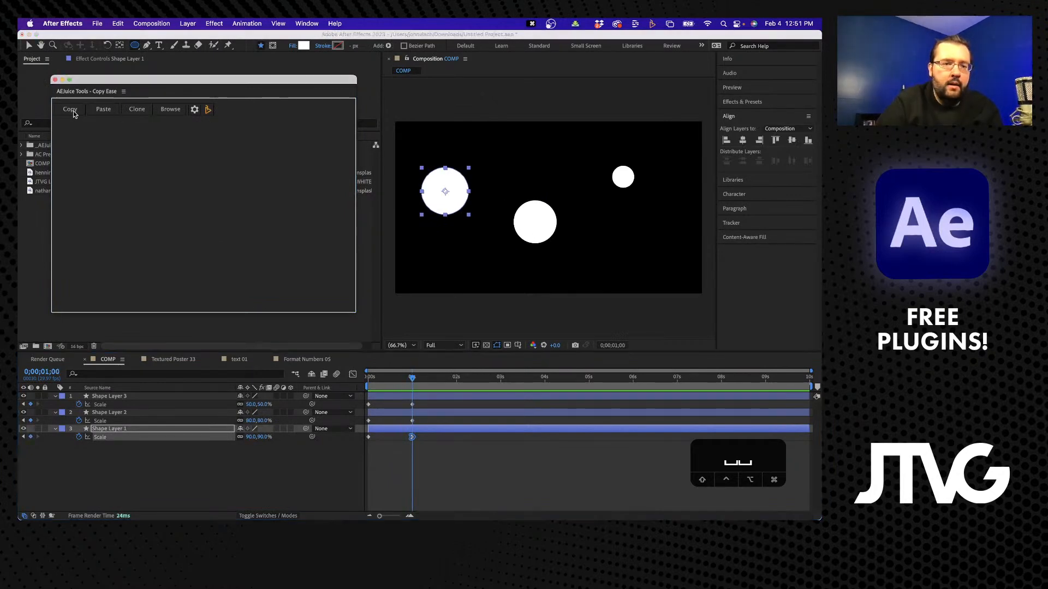
pyautogui.click(115, 422)
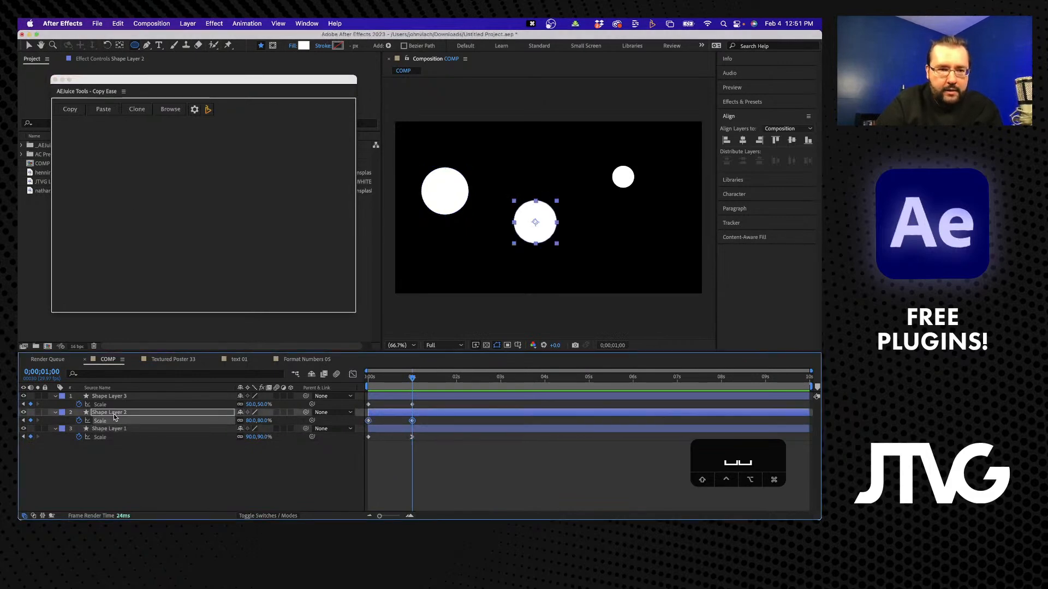
pyautogui.click(152, 437)
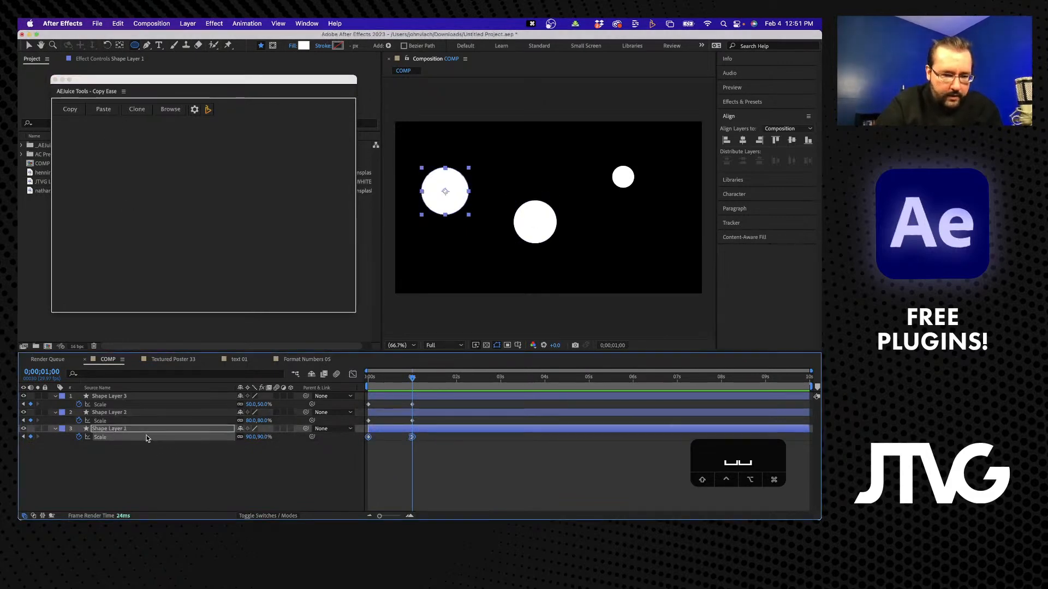
pyautogui.click(69, 111)
# Paste the copied easing onto the Scale keyframes of the centre and upper-right circles (Shape Layers 2 and 3).
pyautogui.click(102, 421)
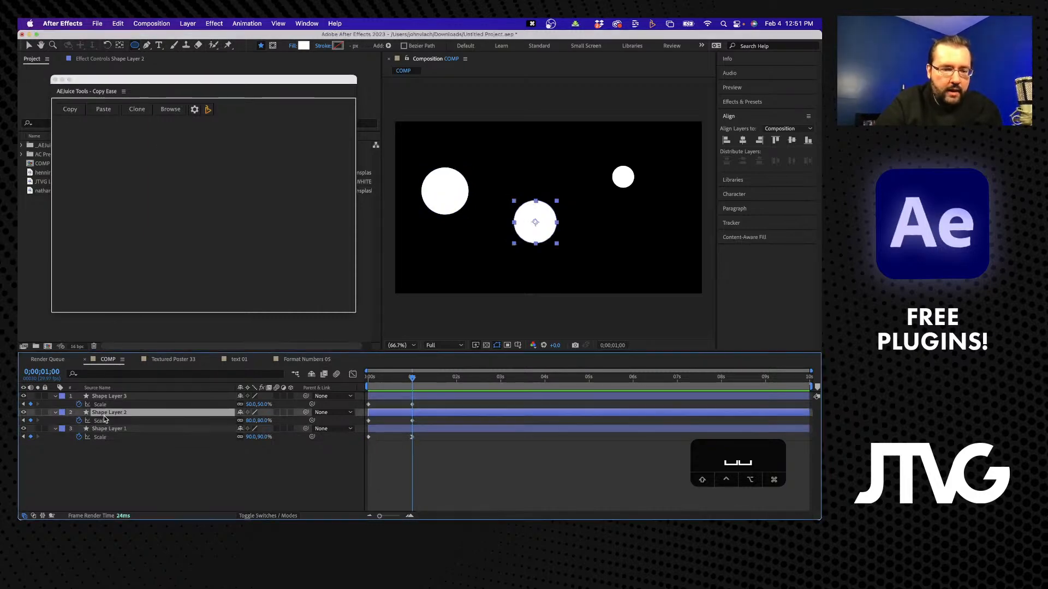
pyautogui.click(103, 109)
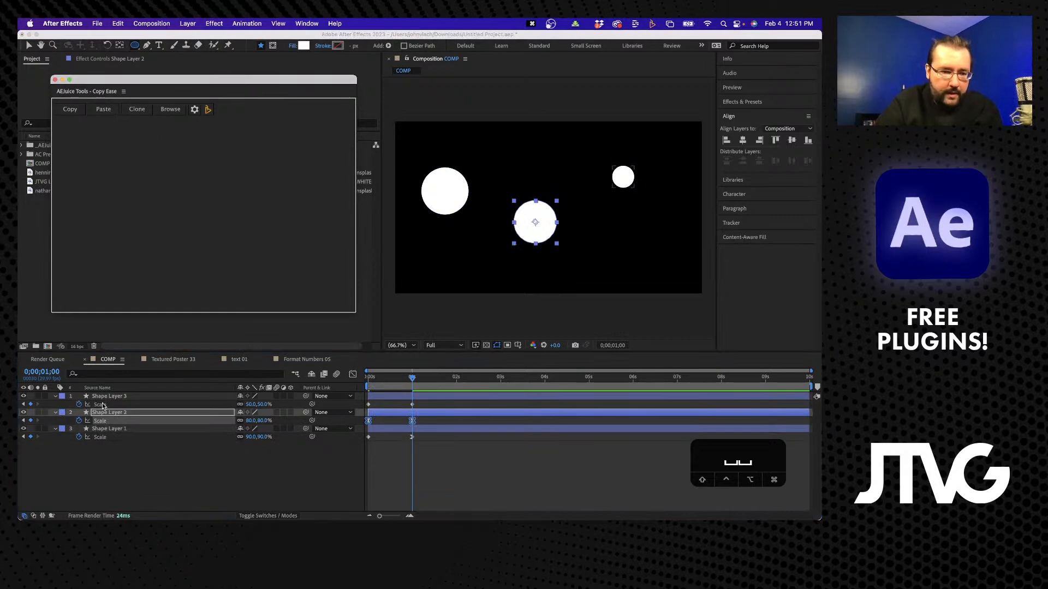
pyautogui.click(103, 404)
pyautogui.click(109, 111)
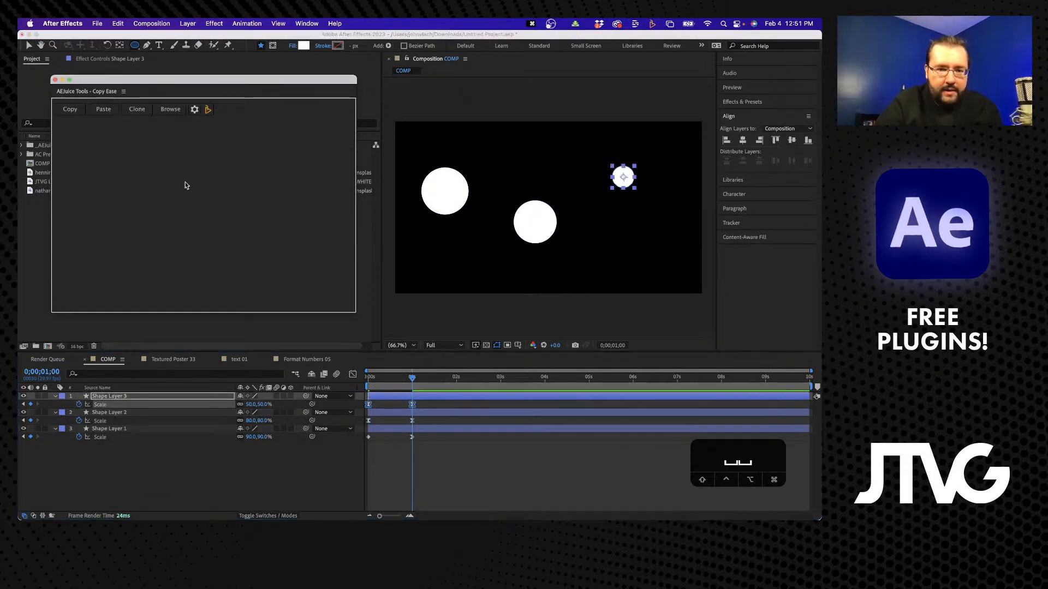
# Play the composition from the start to check the easing on all three circles, and deselect the layers.
pyautogui.click(288, 366)
pyautogui.press('Home')
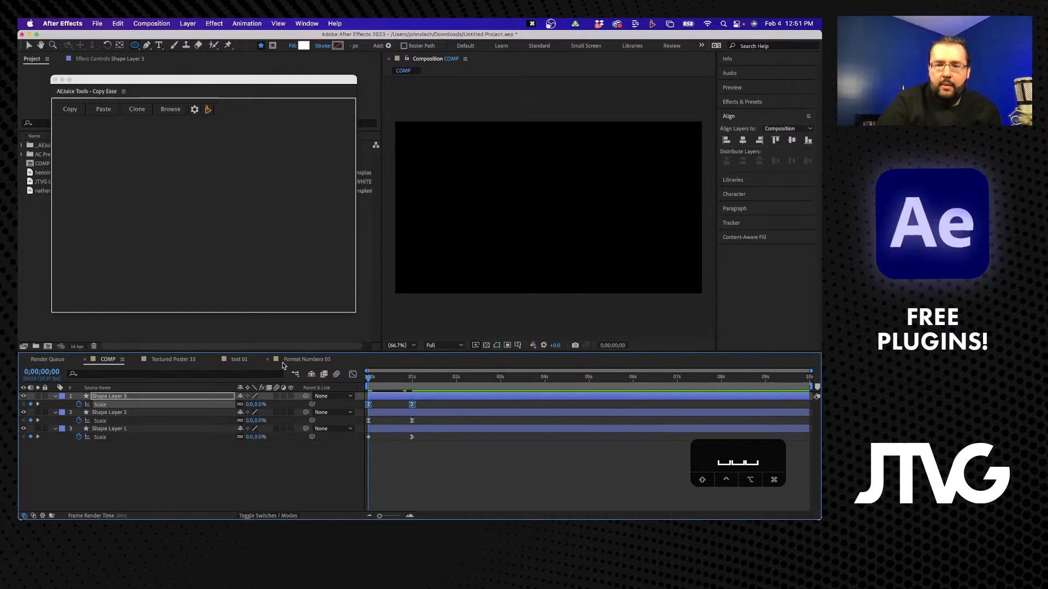
pyautogui.press('space')
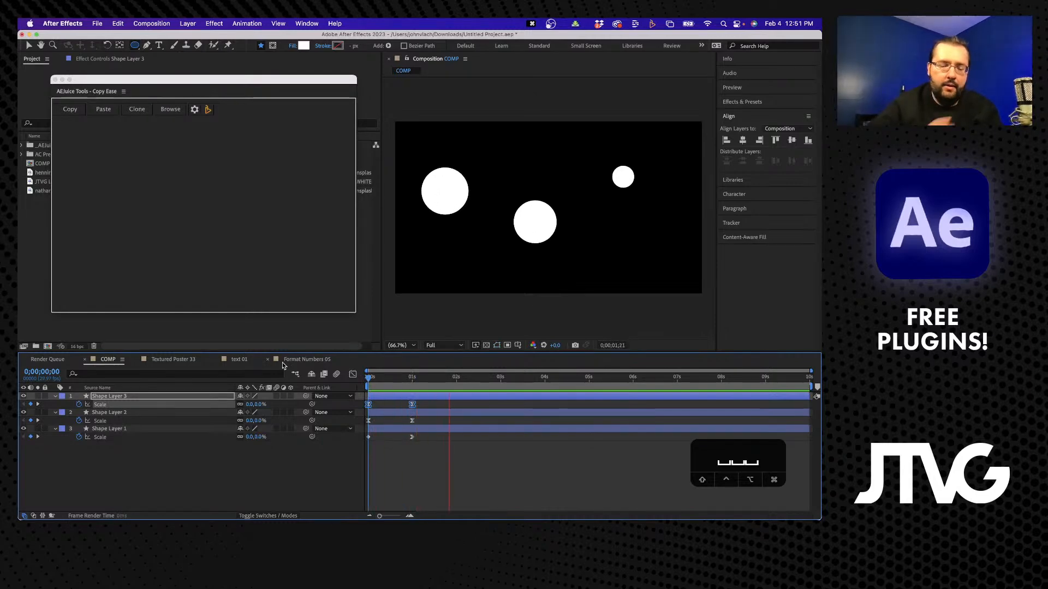
pyautogui.press('space')
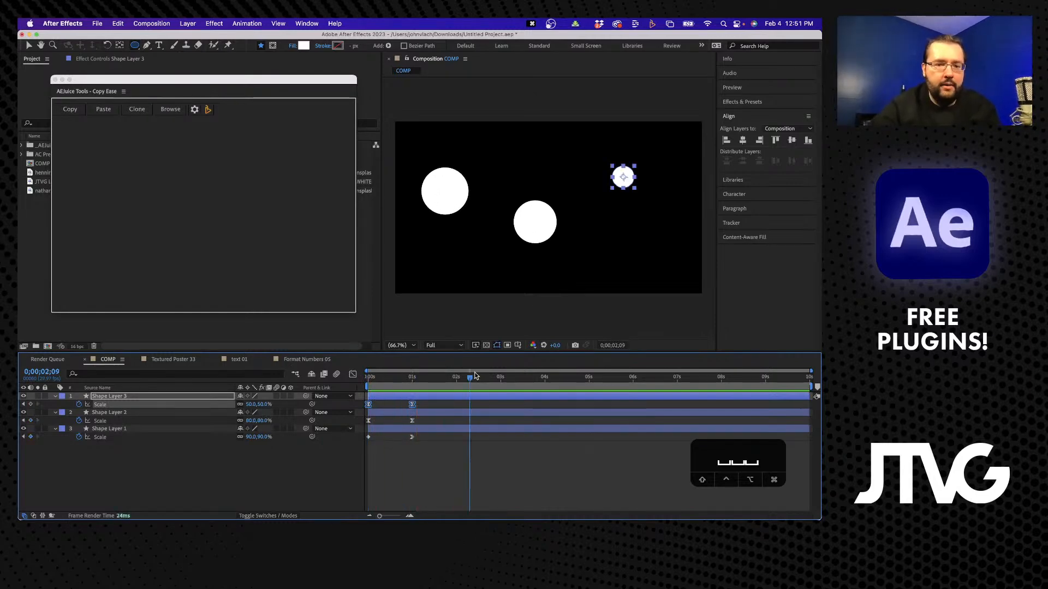
pyautogui.moveTo(462, 376); pyautogui.dragTo(420, 379)
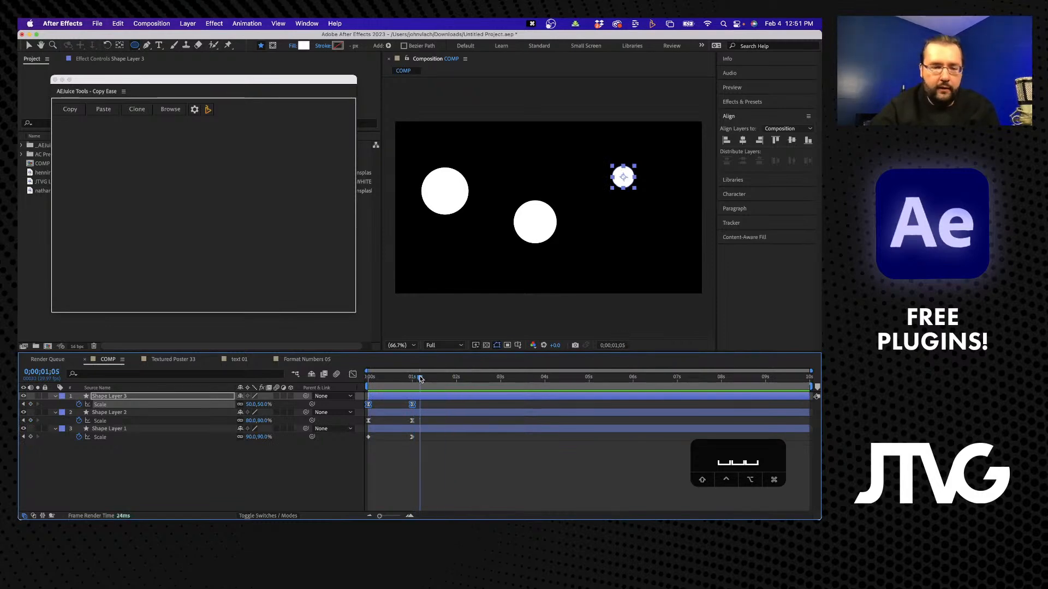
pyautogui.click(258, 468)
pyautogui.click(408, 378)
pyautogui.press('Home')
pyautogui.press('space')
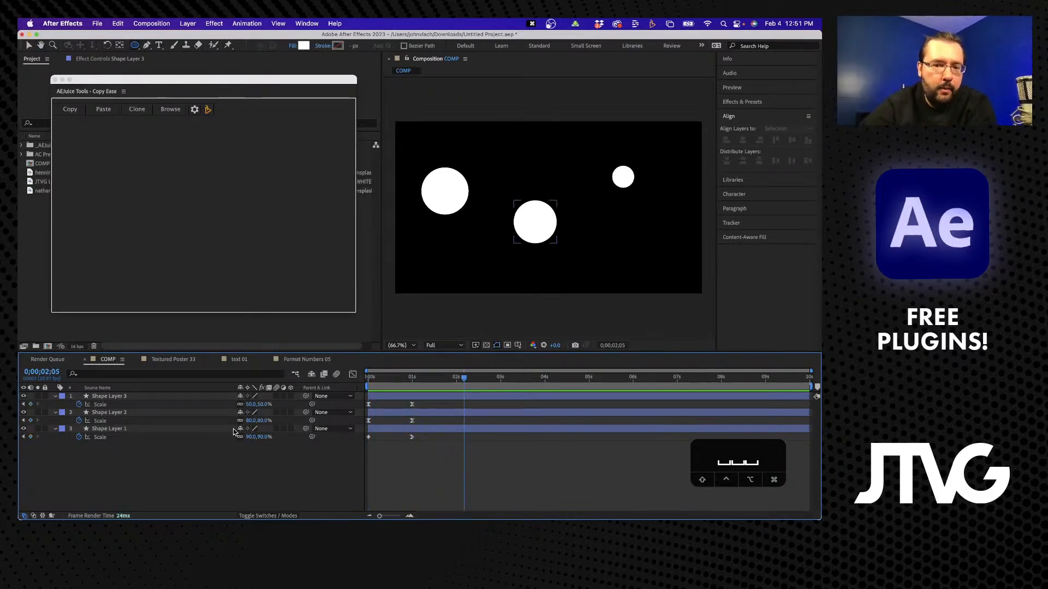
pyautogui.press('space')
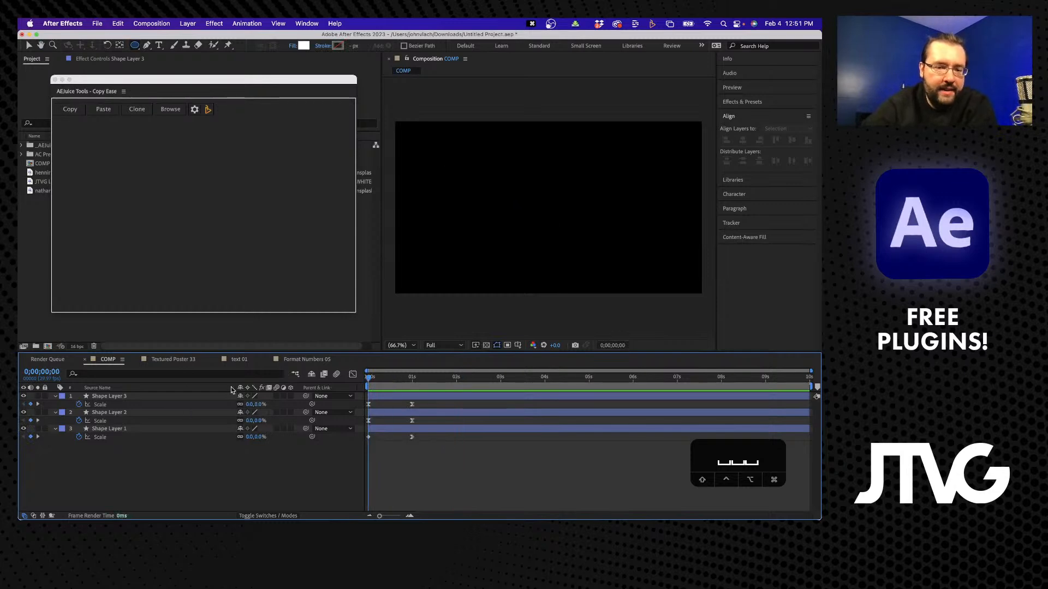
# Compare the scale curves of the three circles in the graph editor and play the animation once more.
pyautogui.click(353, 375)
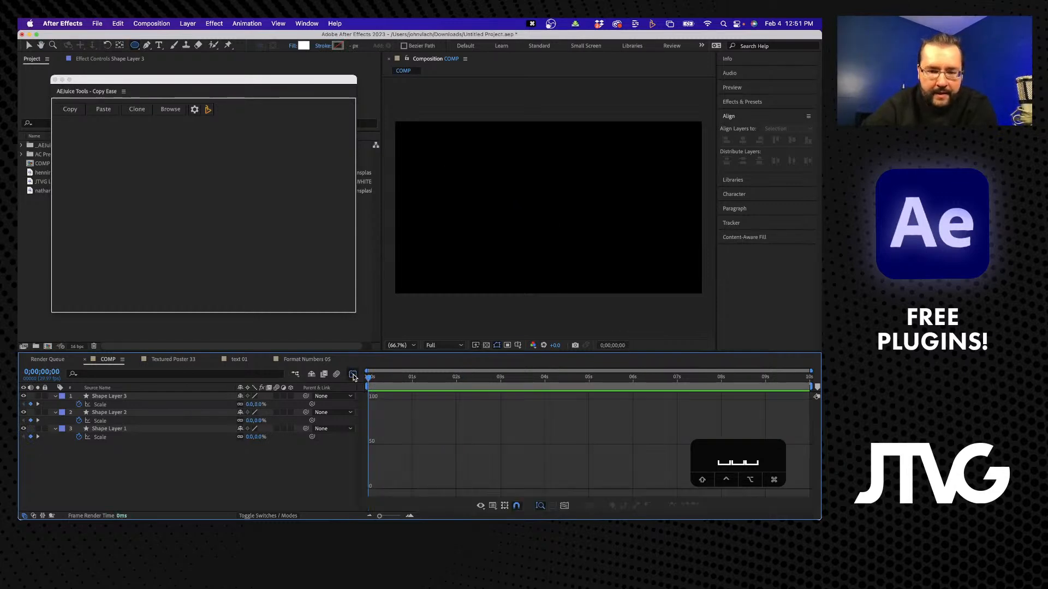
pyautogui.click(116, 403)
pyautogui.click(112, 419)
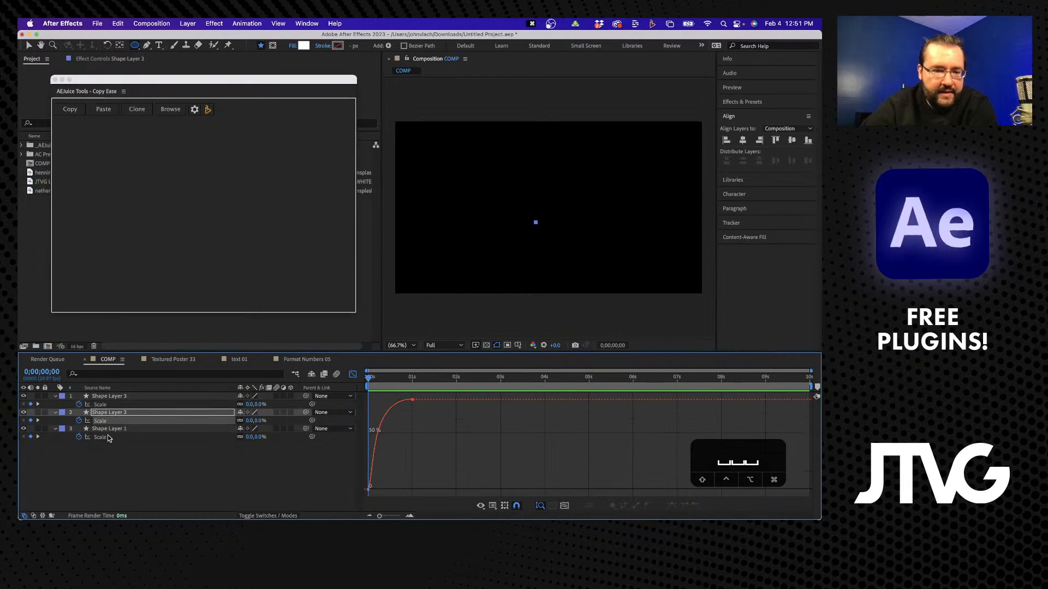
pyautogui.click(109, 437)
pyautogui.click(104, 418)
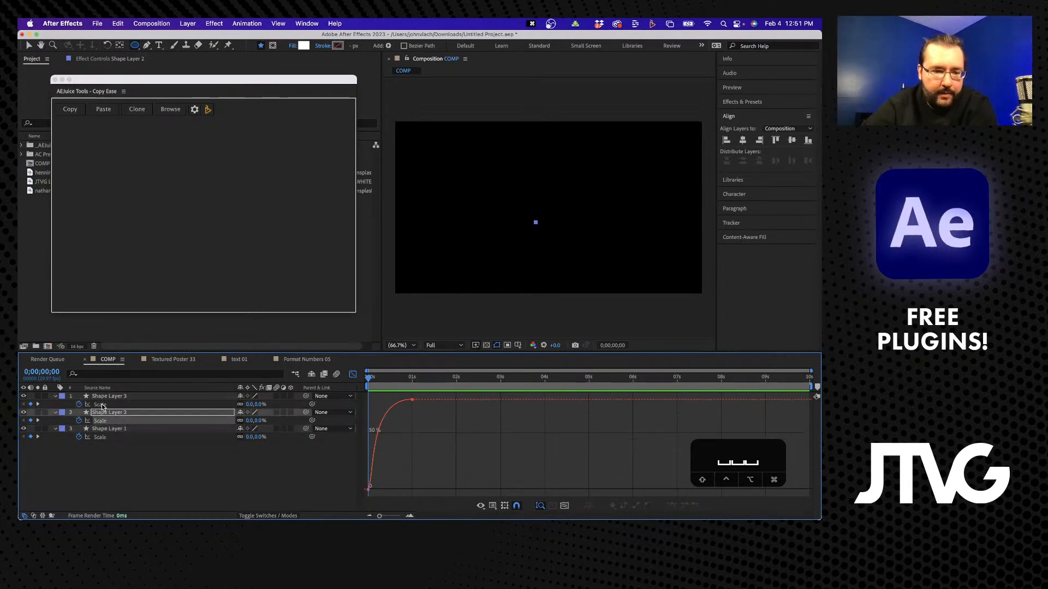
pyautogui.click(102, 404)
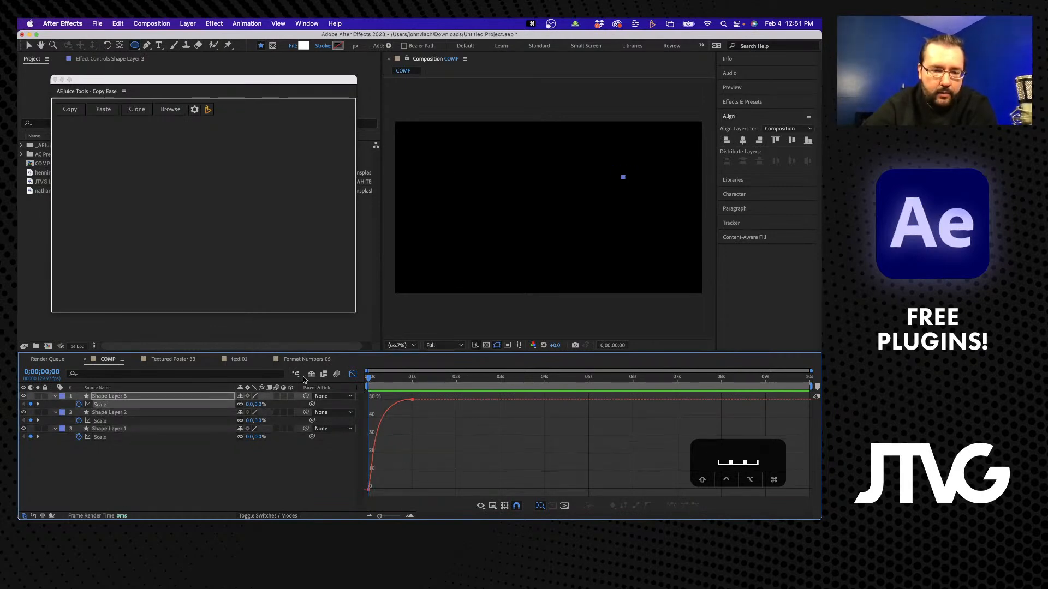
pyautogui.press('space')
pyautogui.press('space')
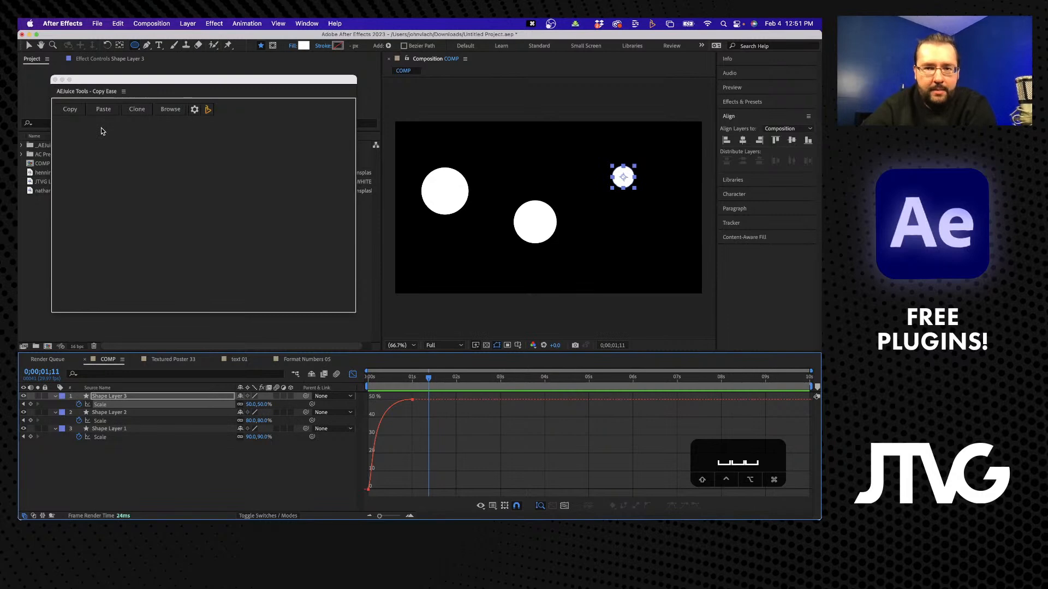
# Close the Copy Ease tool, deselect the layers, and open AEJuice Tools - Shifter.
pyautogui.click(54, 80)
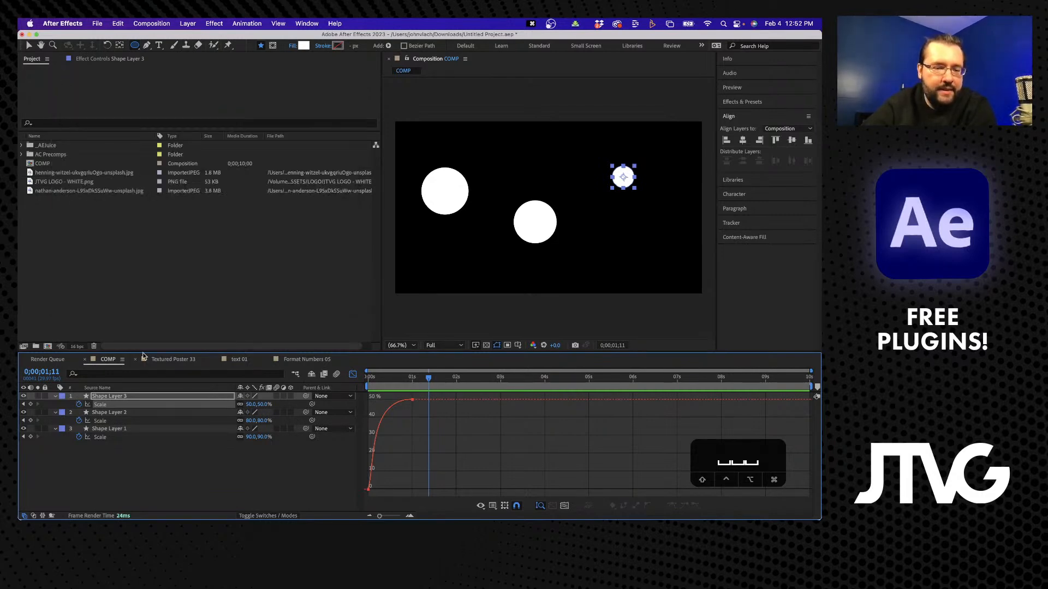
pyautogui.click(144, 452)
pyautogui.click(305, 24)
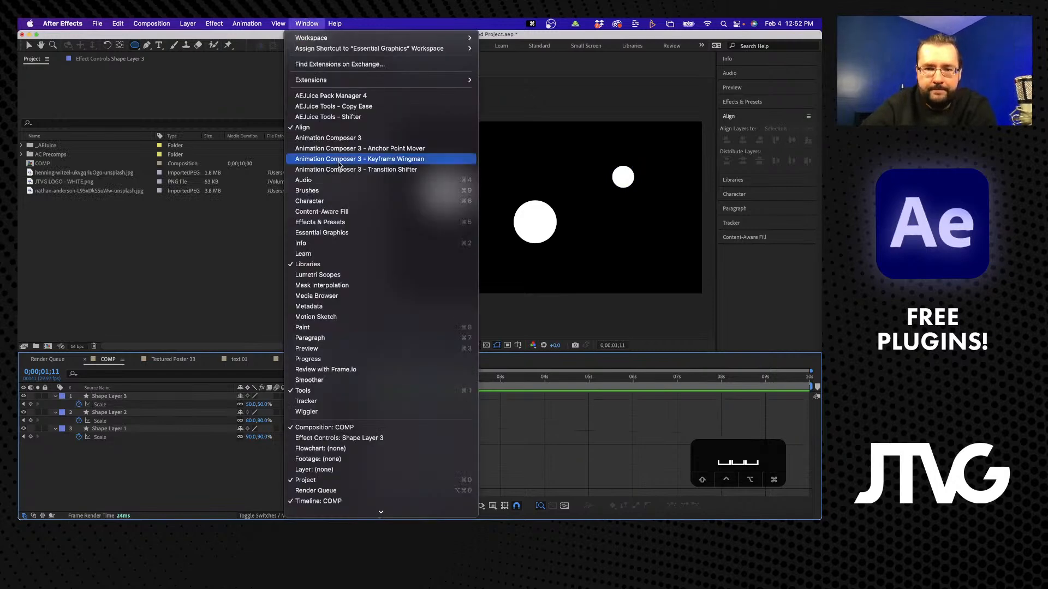
pyautogui.click(354, 118)
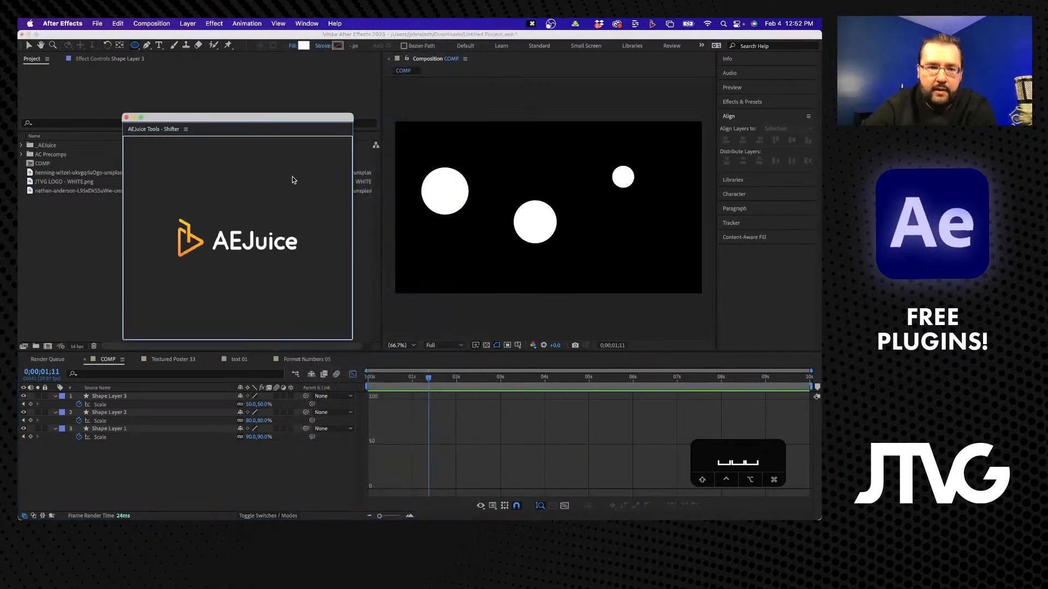
# Switch the timeline from the graph editor back to layer bars and try Shifter's Align In with no layers selected.
pyautogui.click(352, 375)
pyautogui.click(352, 375)
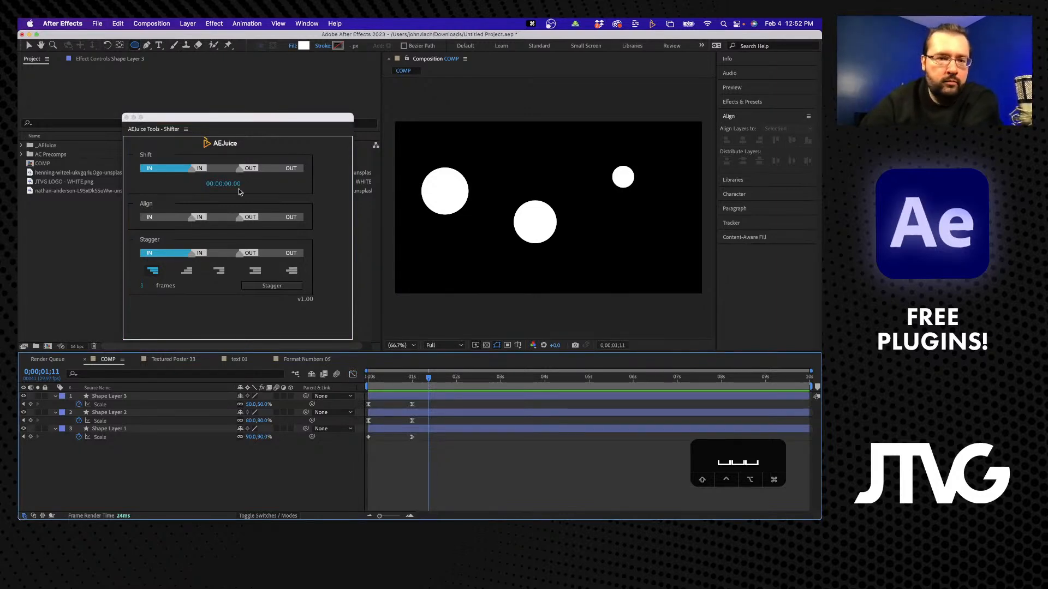
pyautogui.click(149, 218)
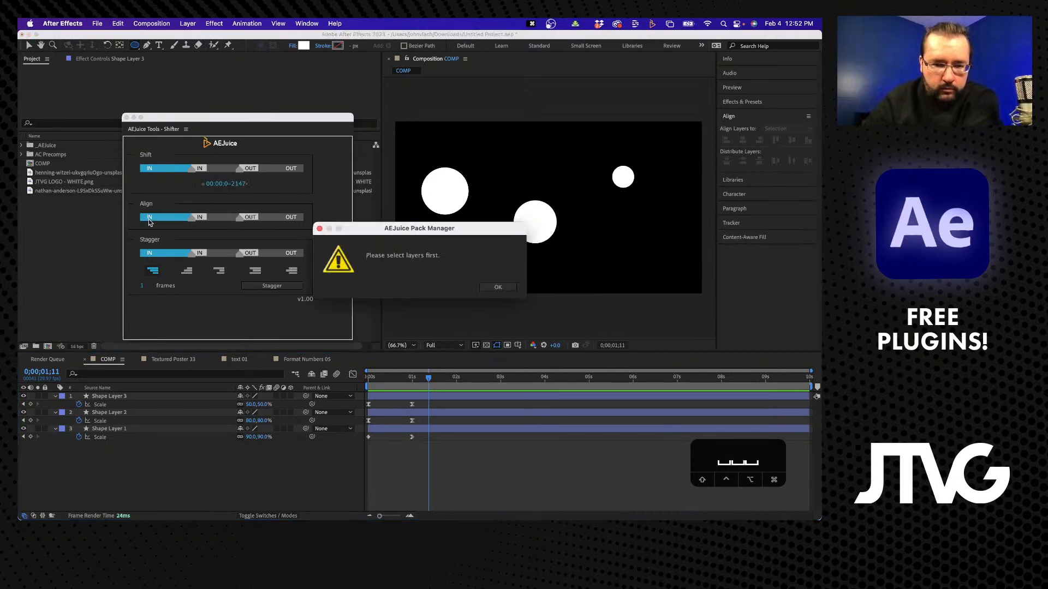
pyautogui.click(498, 287)
# Select all three shape layers and align their in points to the playhead at 0;00;01;11 with Shifter.
pyautogui.click(125, 430)
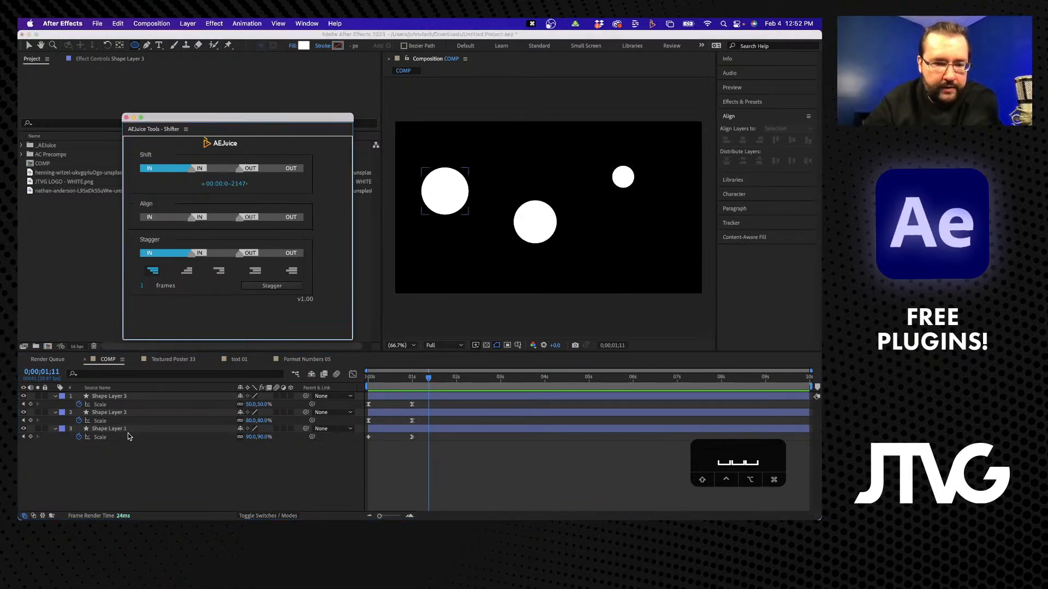
pyautogui.click(127, 430)
pyautogui.keyDown('shift'); pyautogui.click(126, 396); pyautogui.keyUp('shift')
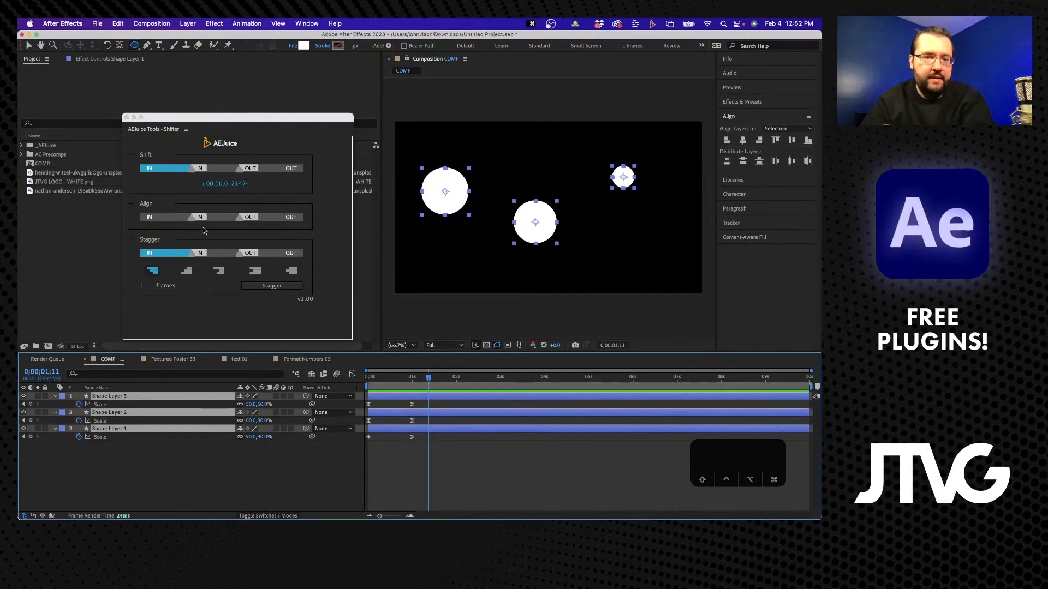
pyautogui.click(157, 217)
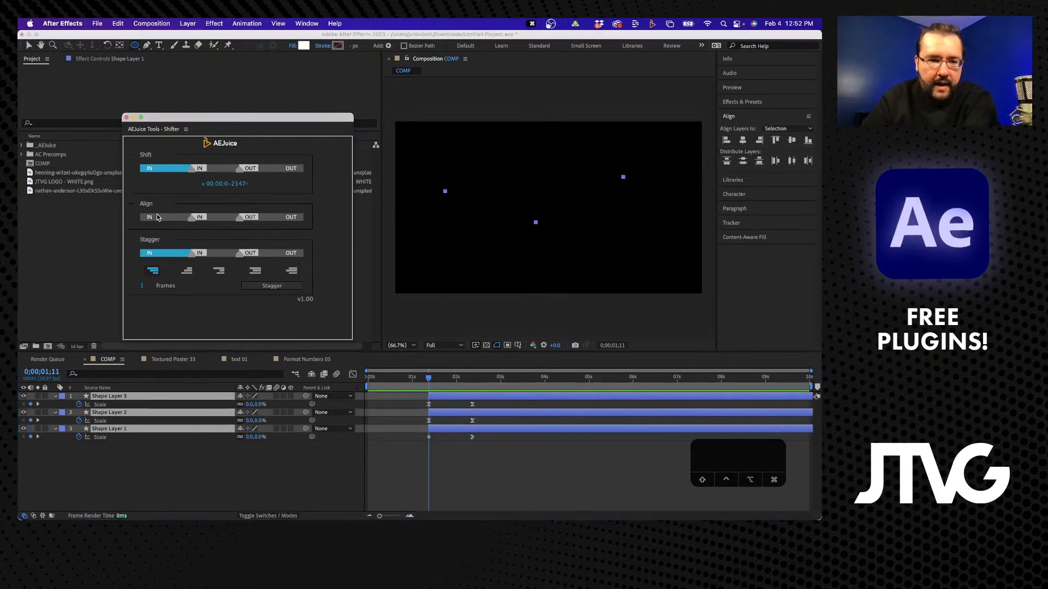
# Align the in points of the three shape layers to 0;00;03;00.
pyautogui.click(499, 384)
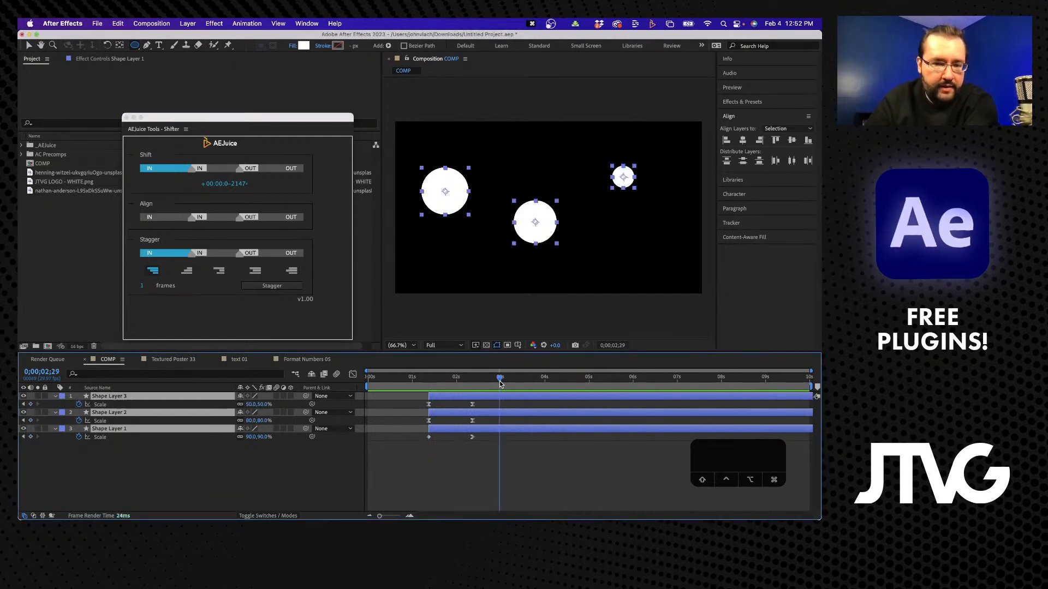
pyautogui.moveTo(500, 384); pyautogui.dragTo(501, 383)
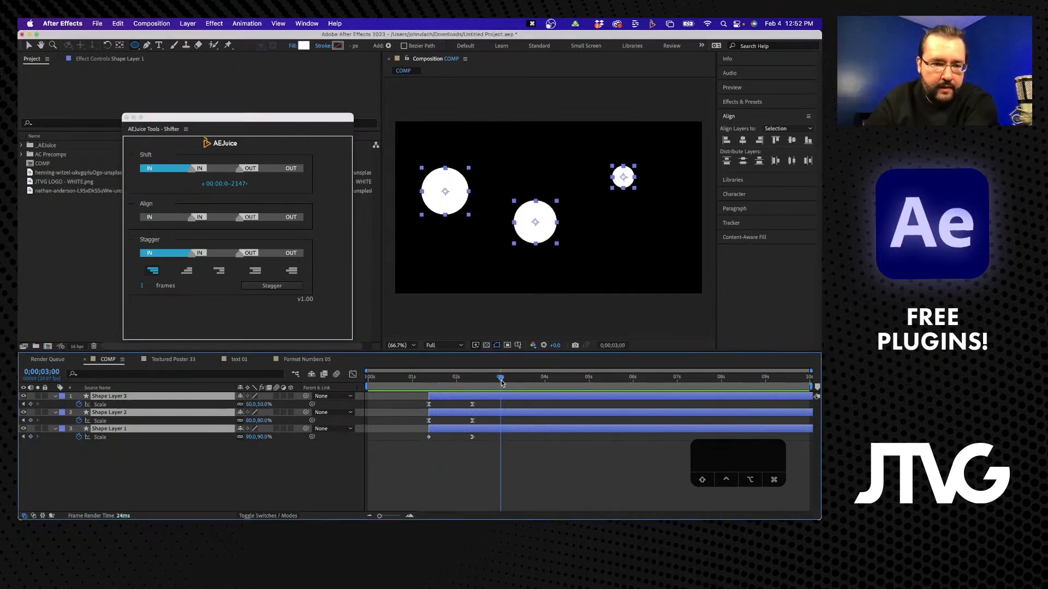
pyautogui.click(171, 219)
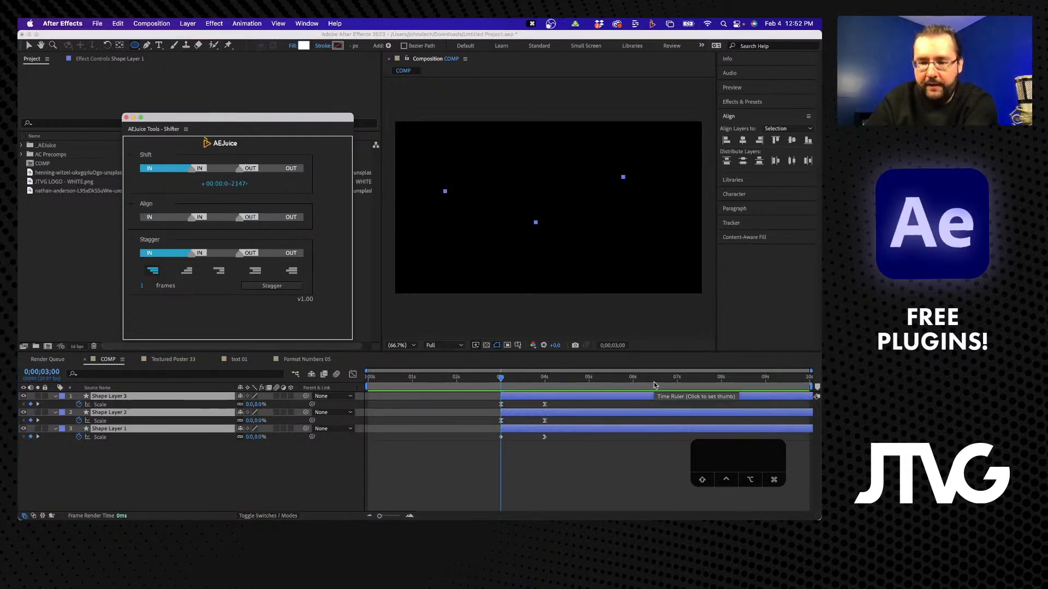
# Align the three layers' out points to 0;00;08;00, and return their in points to the composition start at 0;00;00;00.
pyautogui.click(721, 378)
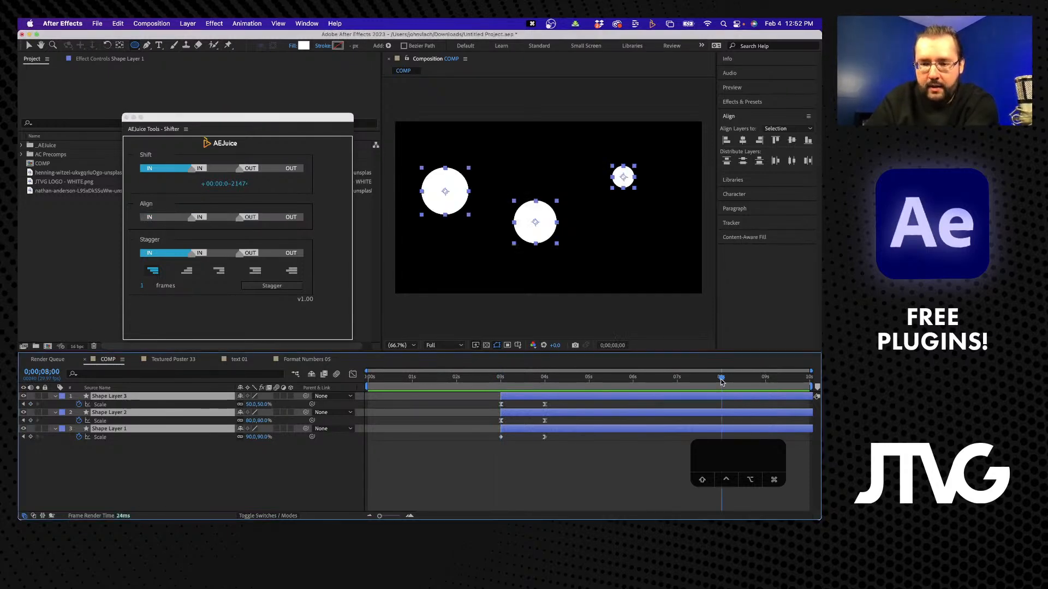
pyautogui.click(285, 220)
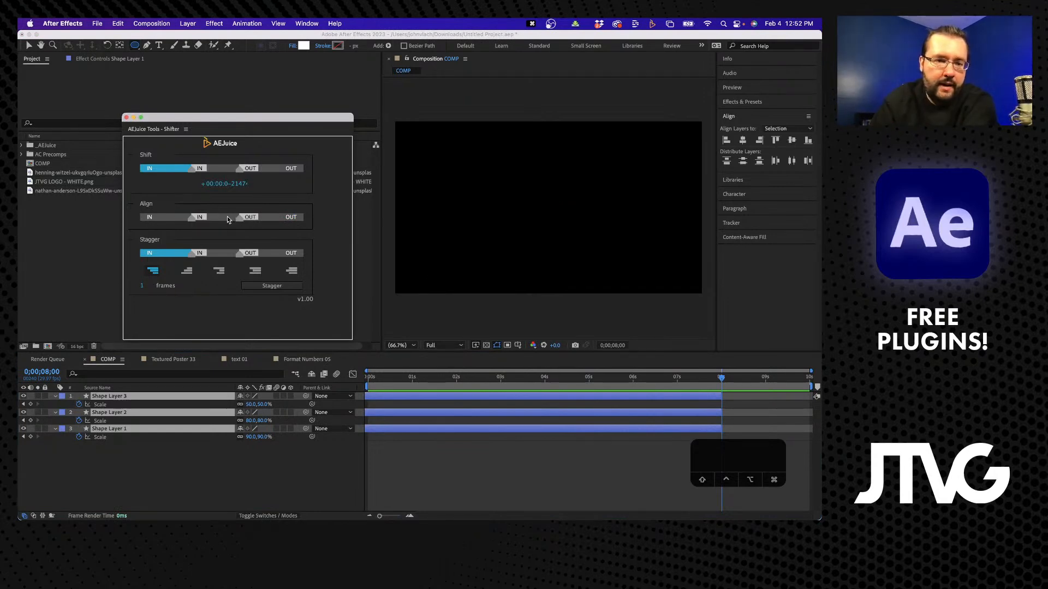
pyautogui.press('Home')
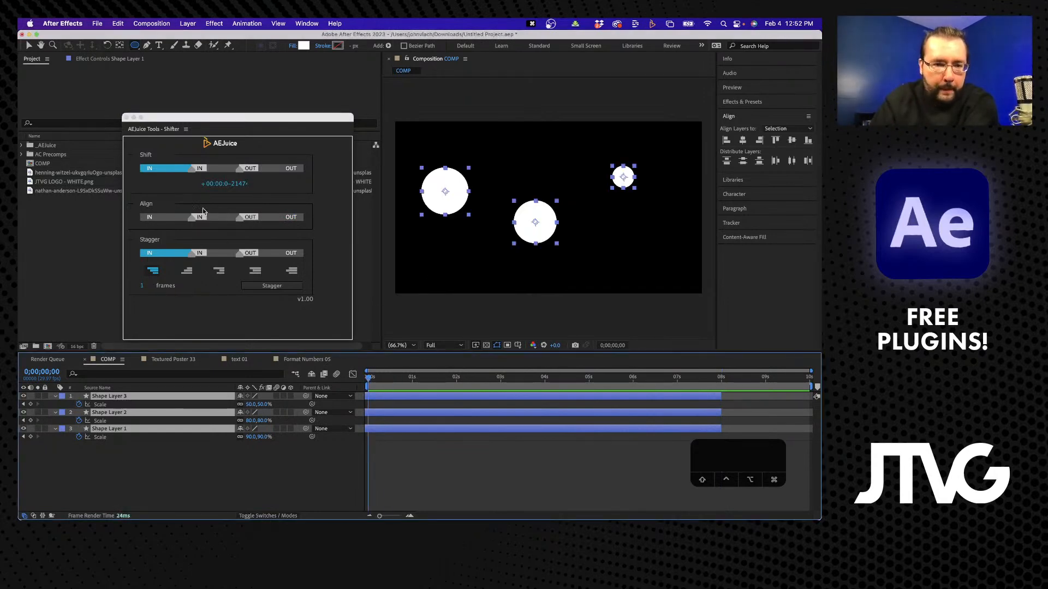
pyautogui.click(155, 217)
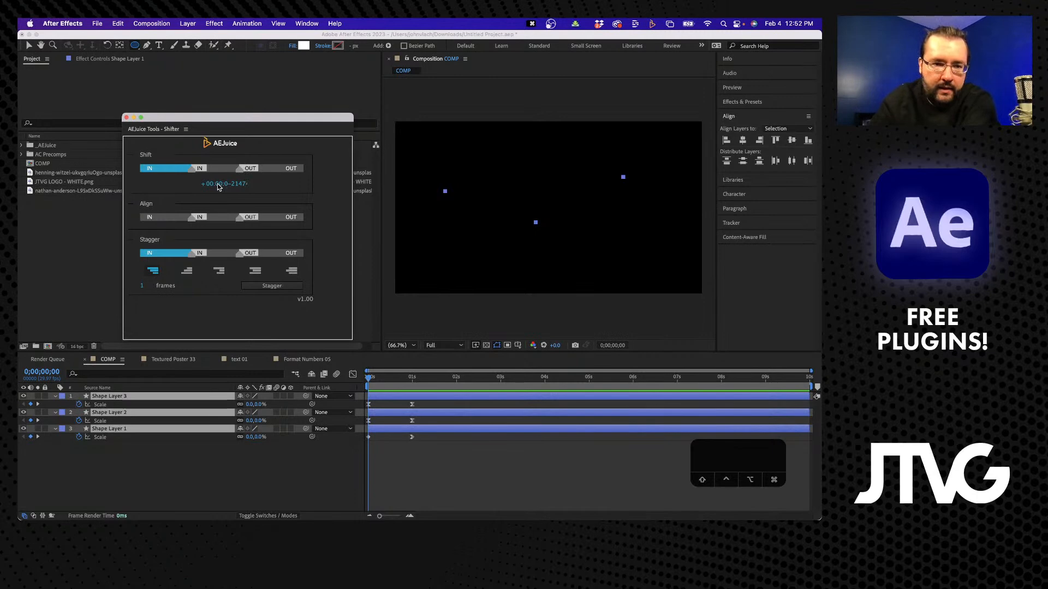
# Try shifting the selected layers' in points forward and back with Shifter's Shift timecode, and undo the shifts.
pyautogui.moveTo(217, 187); pyautogui.dragTo(296, 186)
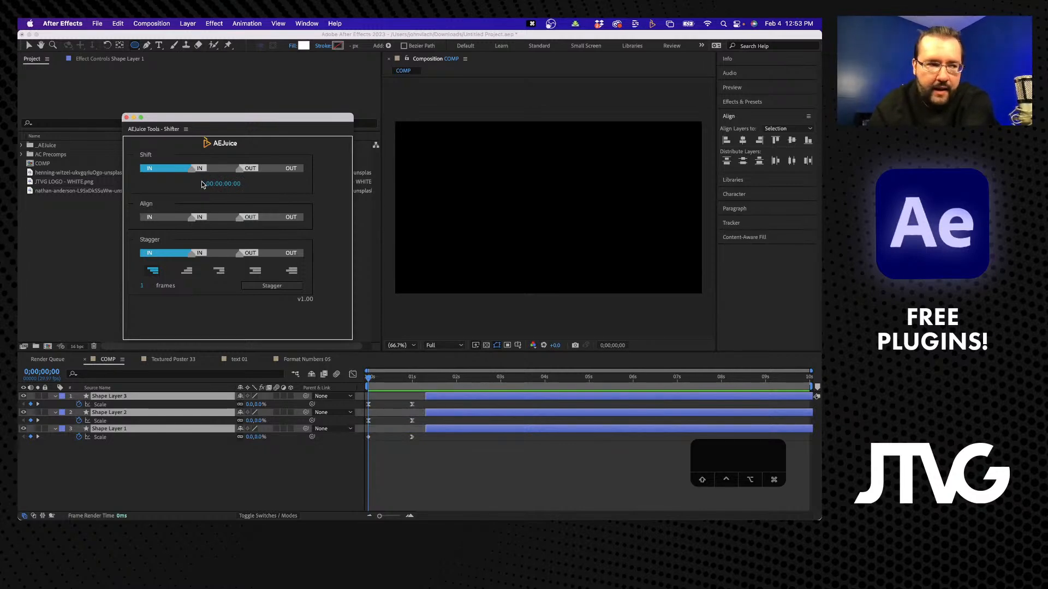
pyautogui.moveTo(217, 185); pyautogui.dragTo(189, 185)
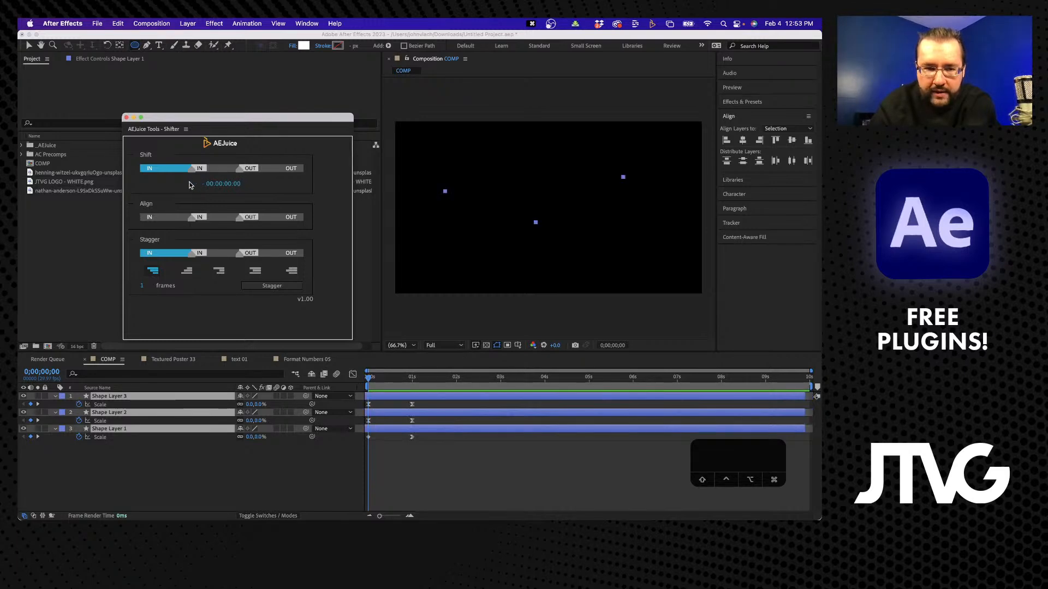
pyautogui.press('super+z')
pyautogui.press('super+z')
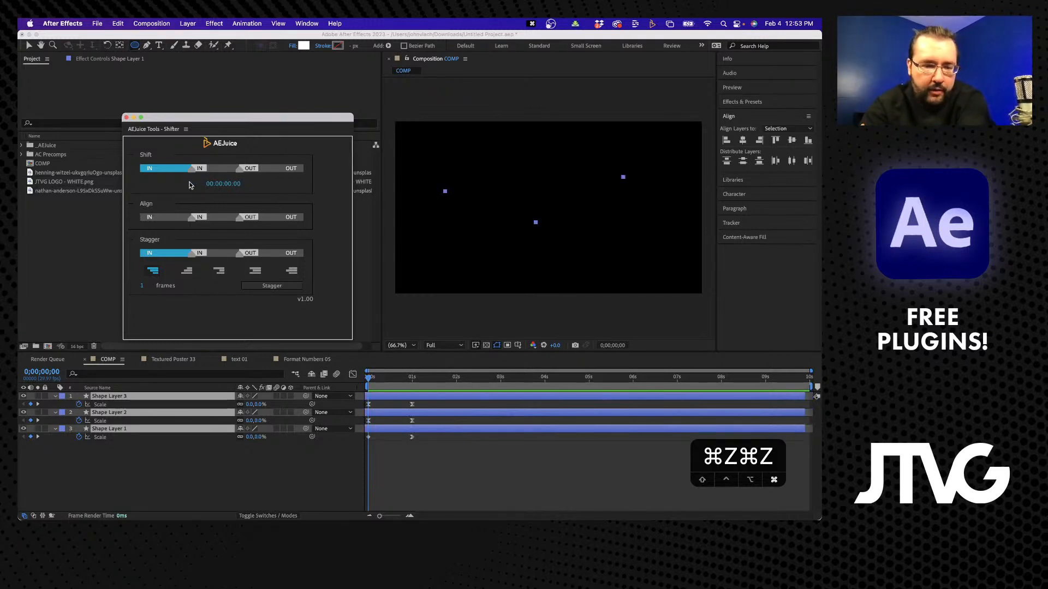
pyautogui.press('super+z')
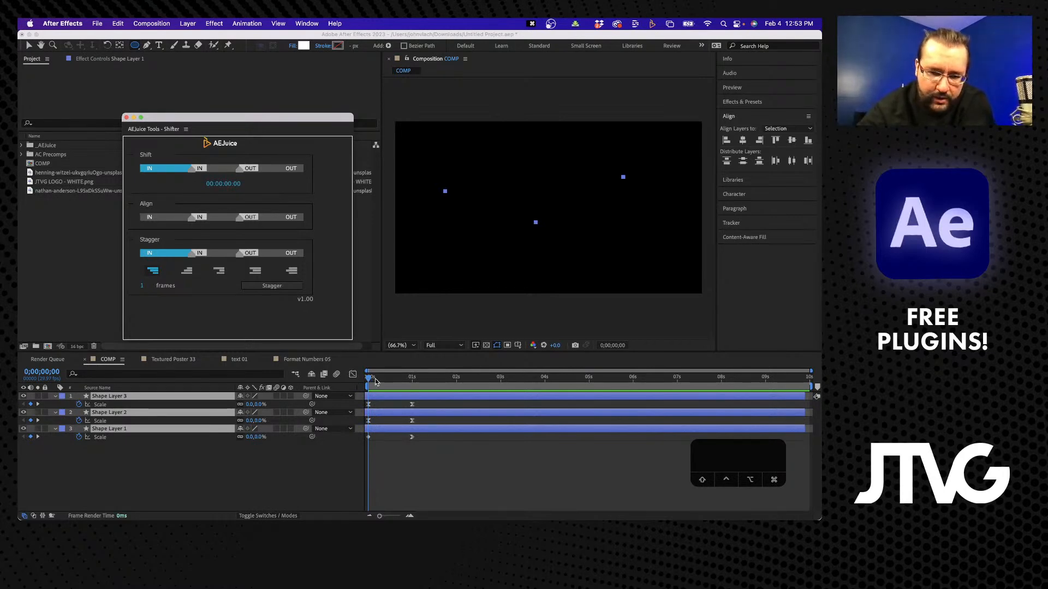
# Reselect the three shape layers and move their in points to the start of the composition.
pyautogui.moveTo(375, 382); pyautogui.dragTo(351, 377)
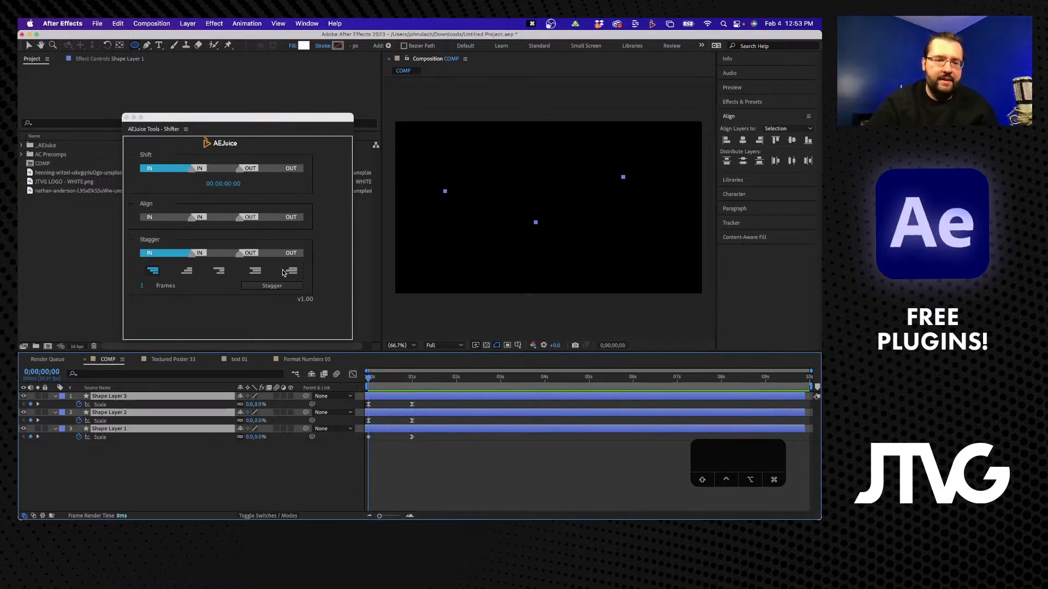
pyautogui.click(466, 440)
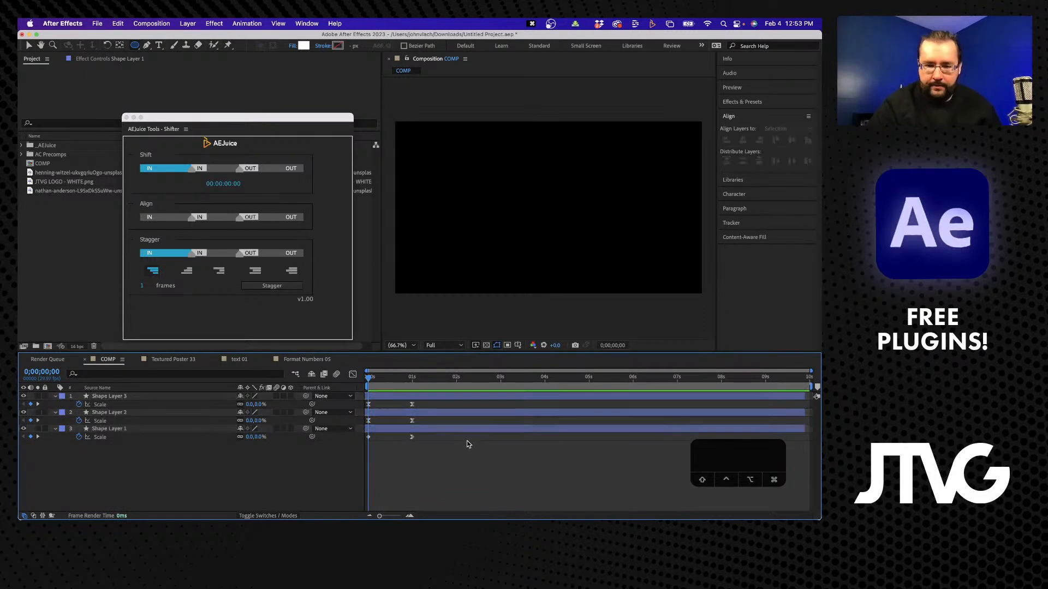
pyautogui.click(463, 431)
pyautogui.keyDown('shift'); pyautogui.click(460, 398); pyautogui.keyUp('shift')
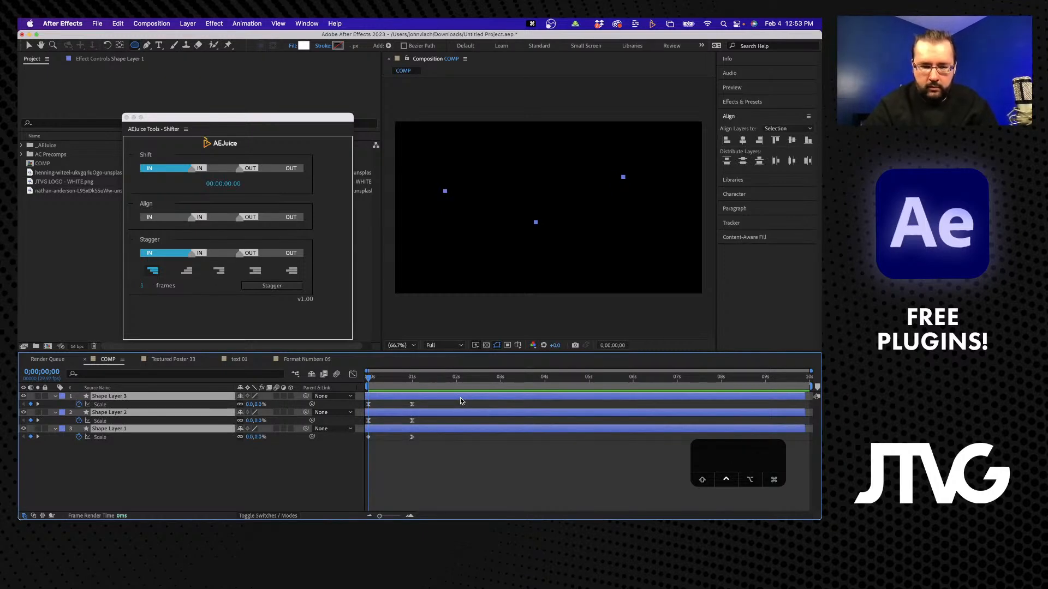
pyautogui.hotkey('alt', 'Home')
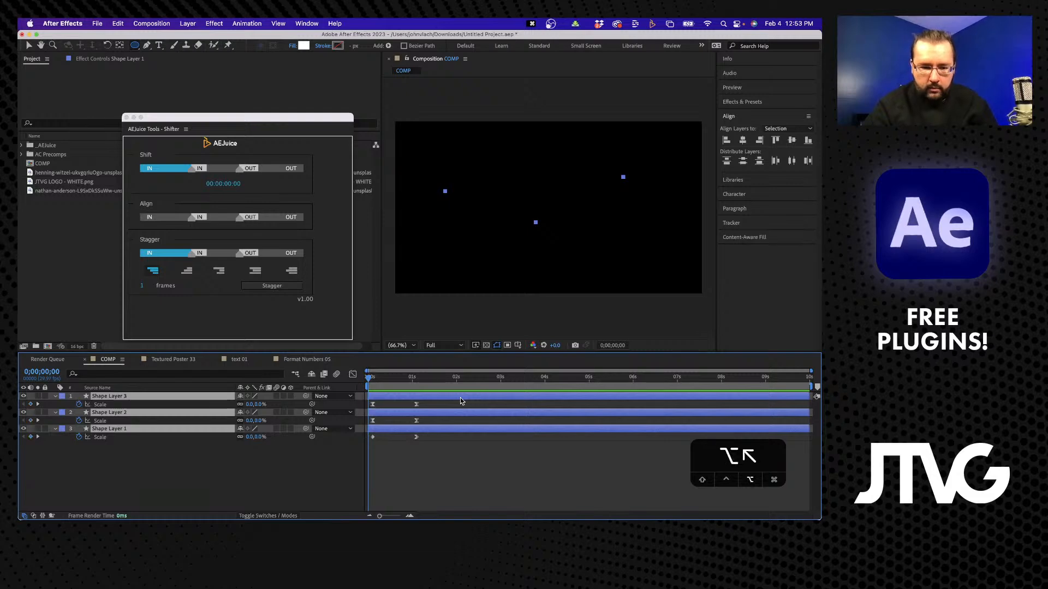
# Trim the three layers to begin at their first Scale keyframe, 0;00;00;03, and move them to start at 0;00;00;00.
pyautogui.press('End')
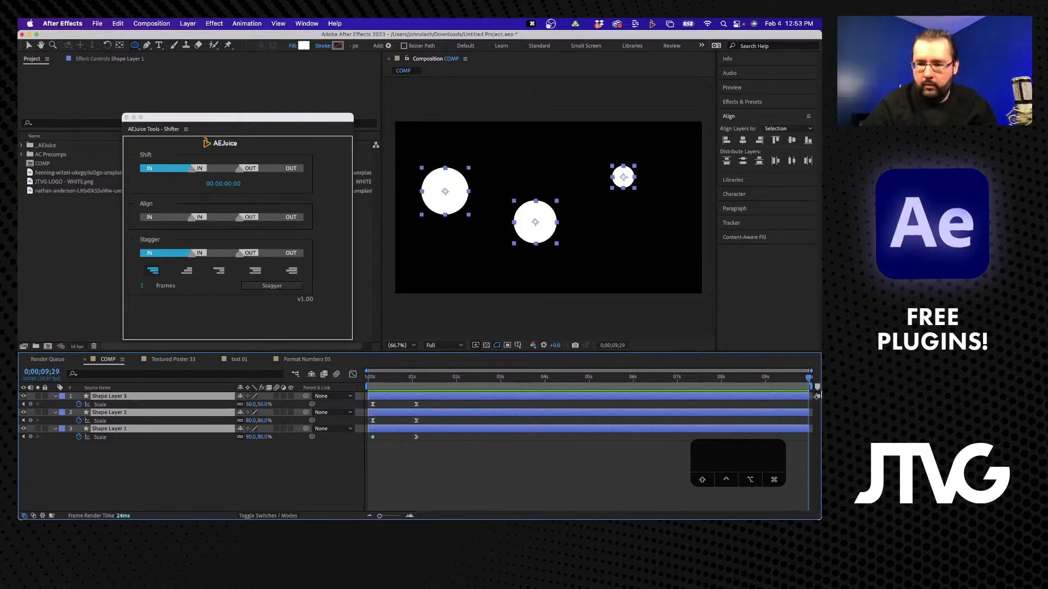
pyautogui.moveTo(808, 378); pyautogui.dragTo(415, 378)
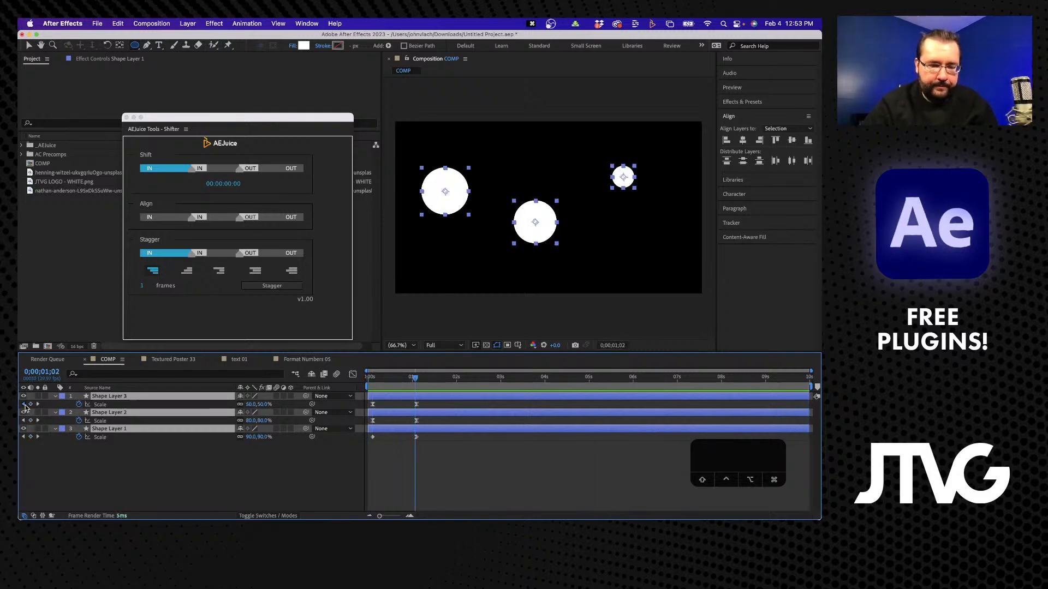
pyautogui.click(23, 405)
pyautogui.hotkey('alt', '[')
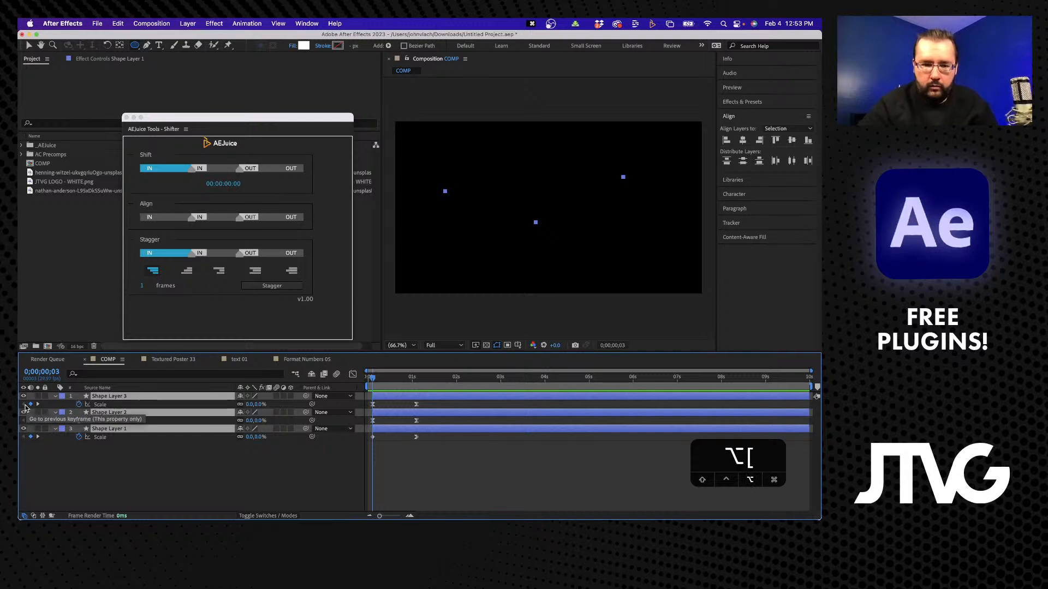
pyautogui.click(388, 380)
pyautogui.press('Home')
pyautogui.press('[')
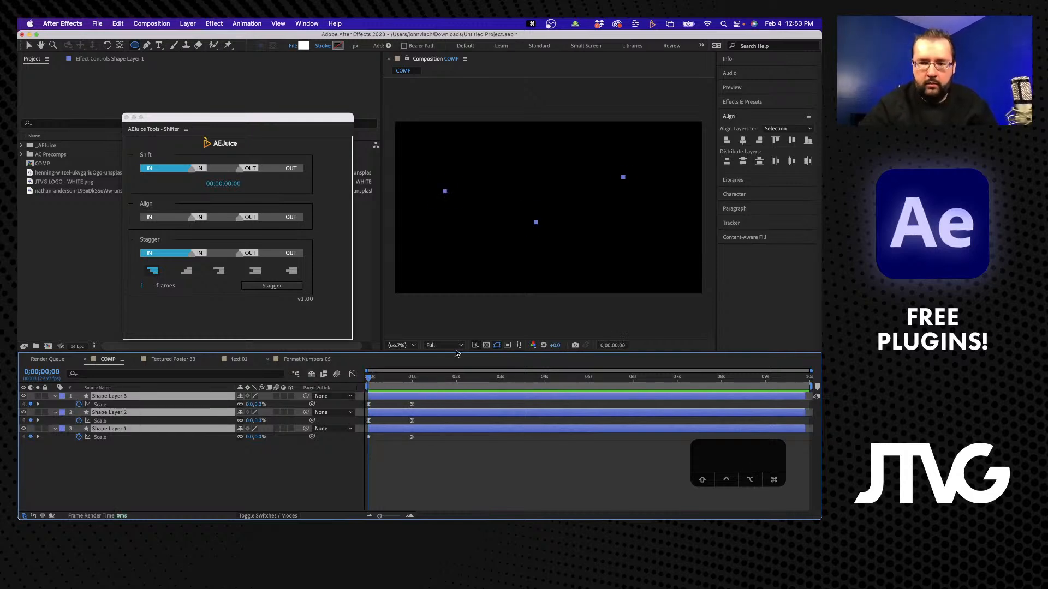
# Extend the out points of the three shape layers to the composition's end at 0;00;09;29, keeping their first keyframes at the start.
pyautogui.moveTo(767, 381); pyautogui.dragTo(819, 381)
pyautogui.hotkey('alt', 'End')
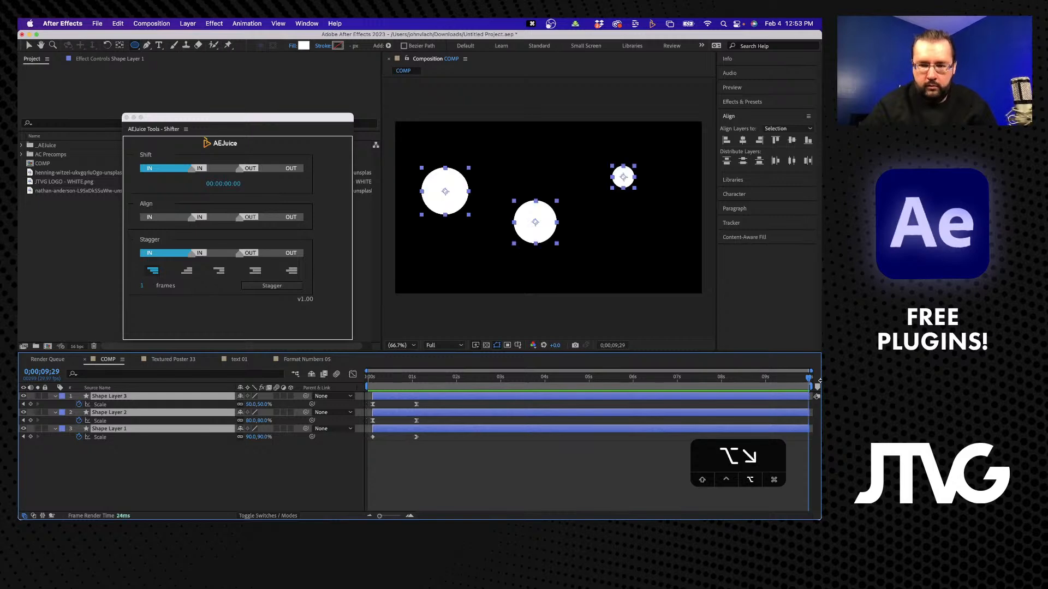
pyautogui.hotkey('alt', ']')
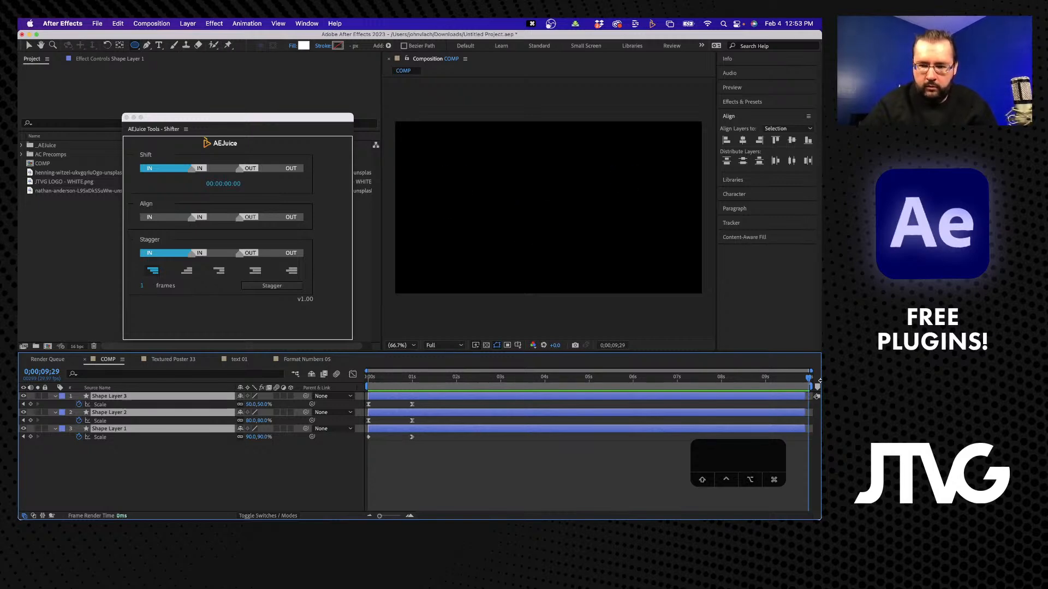
pyautogui.hotkey('ctrl', ']')
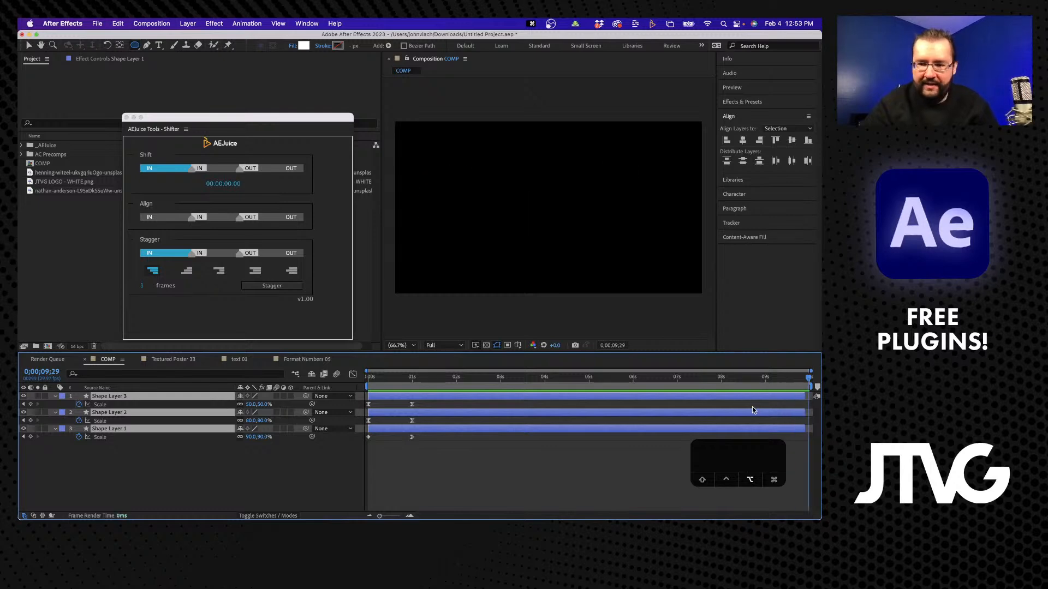
pyautogui.hotkey('alt', ']')
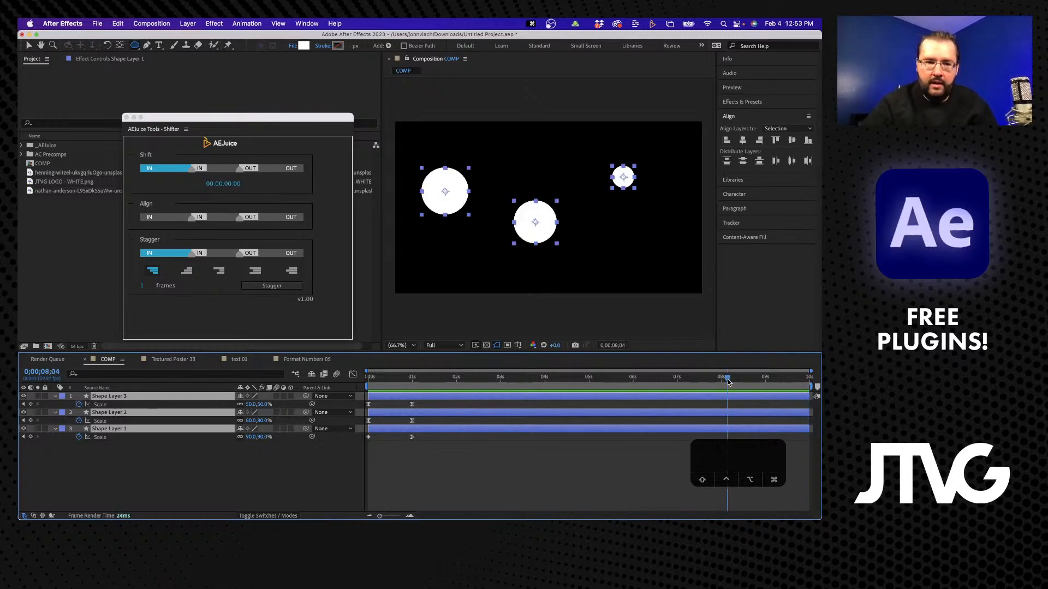
# Stagger the in points of the three shape layers by 12 frames from the composition start.
pyautogui.press('Home')
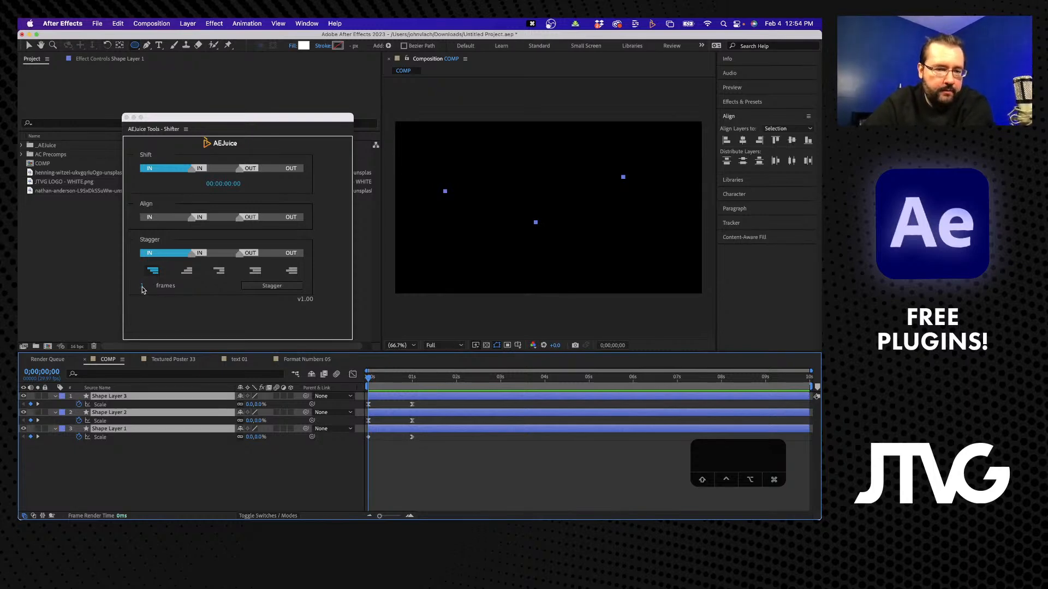
pyautogui.click(143, 287)
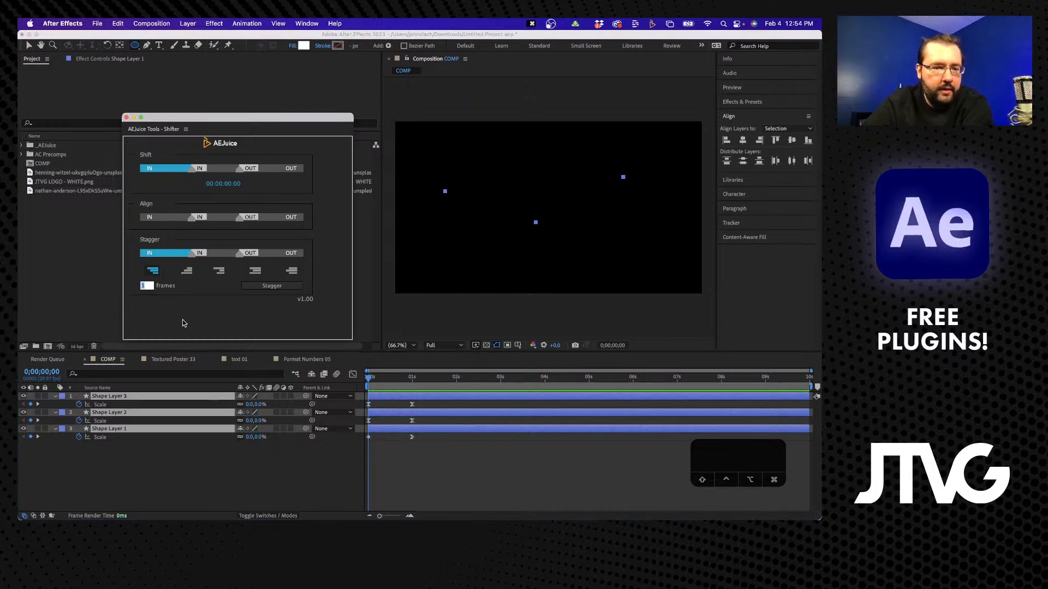
pyautogui.write('12')
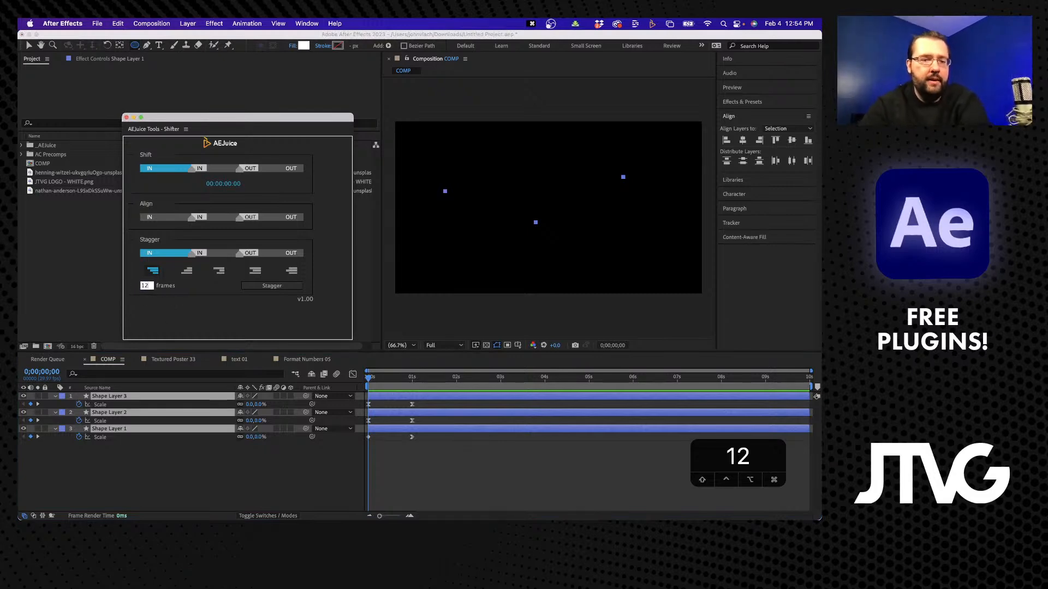
pyautogui.click(210, 328)
pyautogui.click(278, 286)
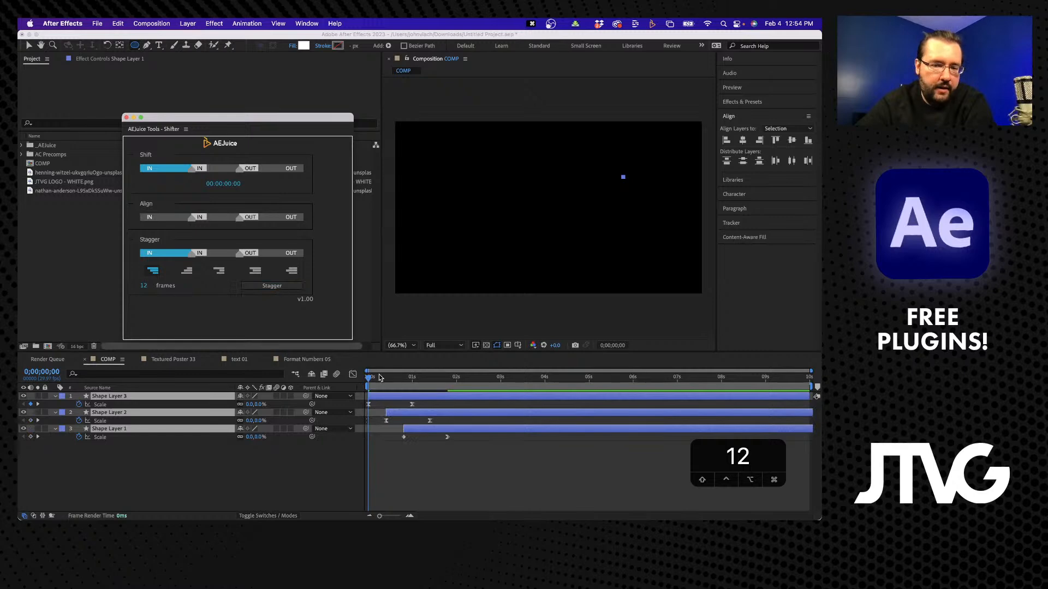
# Play the staggered circle animation to check it, and undo the 12-frame stagger.
pyautogui.click(331, 380)
pyautogui.press('space')
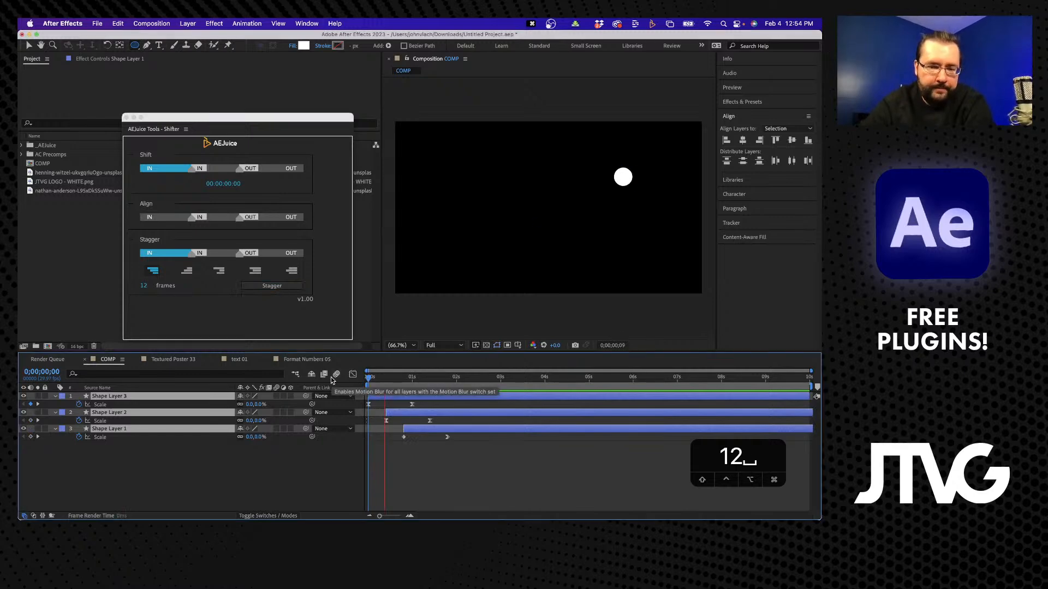
pyautogui.press('space')
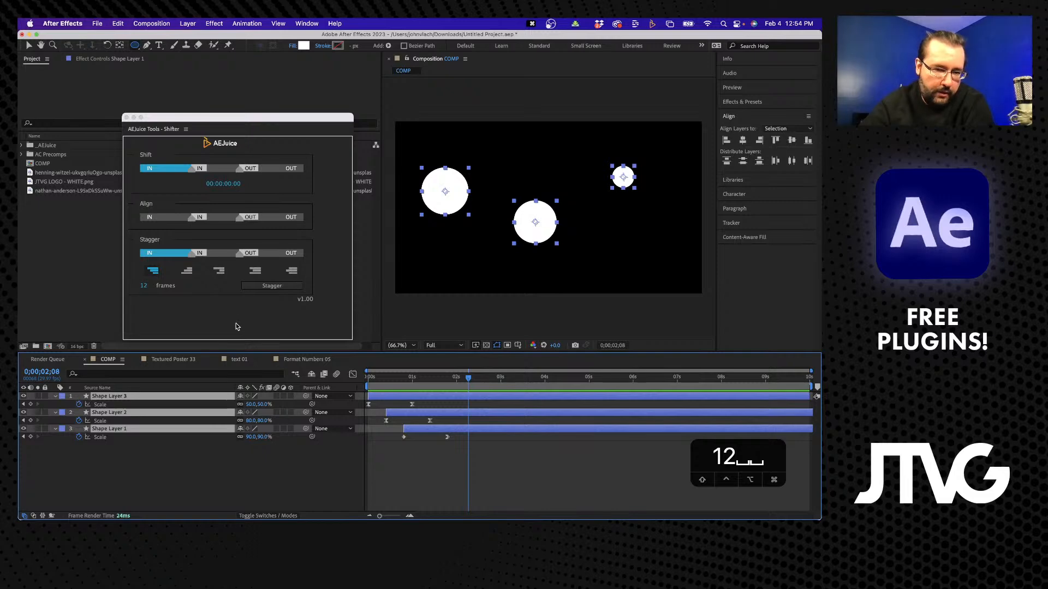
pyautogui.press('super+z')
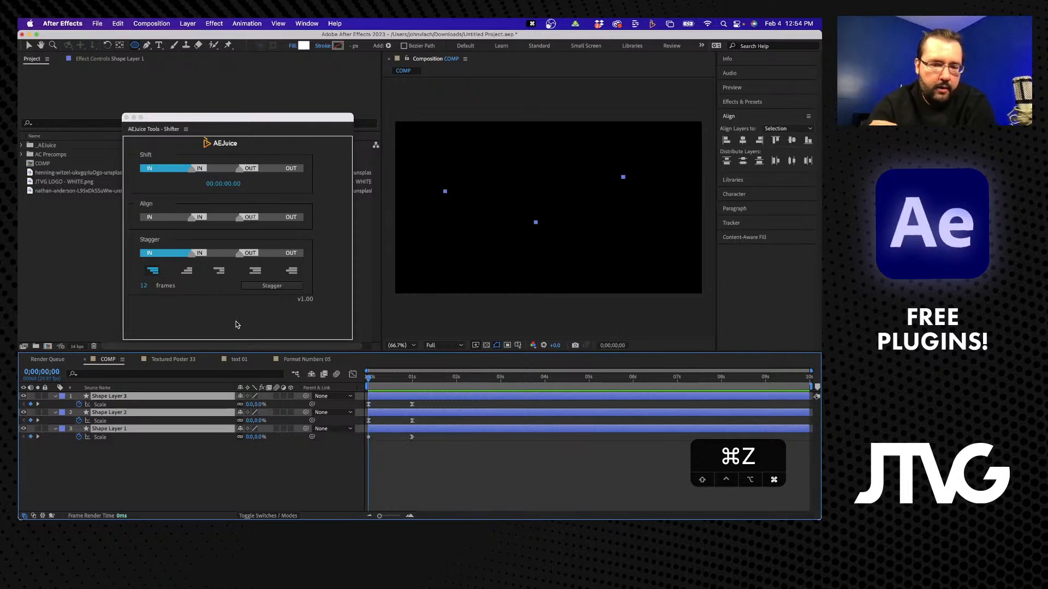
# Stagger the in points of the three shape layers by 12 frames in ascending order from Shape Layer 1, and play the animation.
pyautogui.click(185, 269)
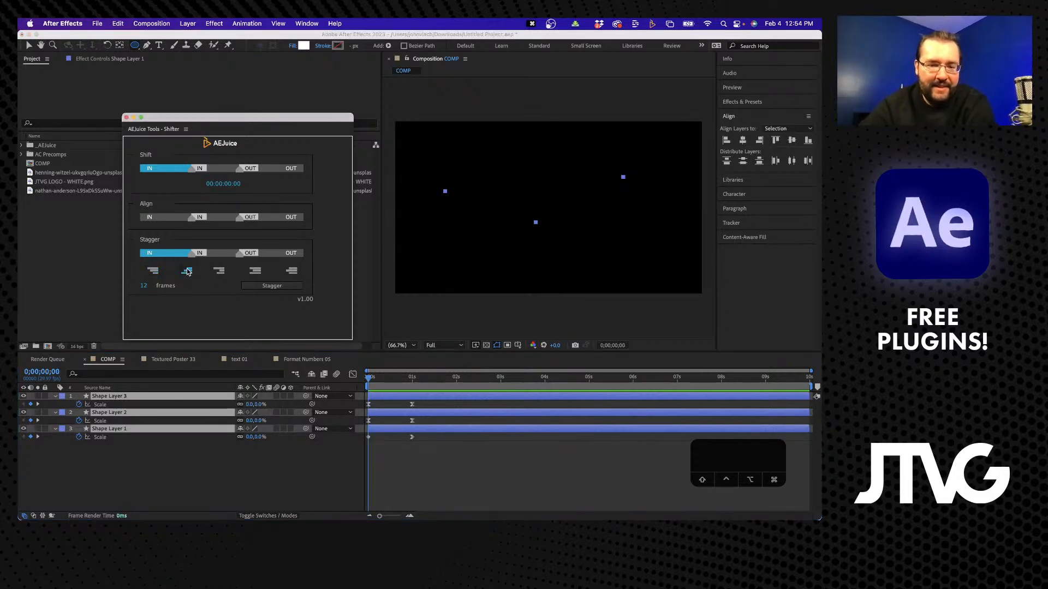
pyautogui.click(282, 287)
pyautogui.click(318, 376)
pyautogui.press('space')
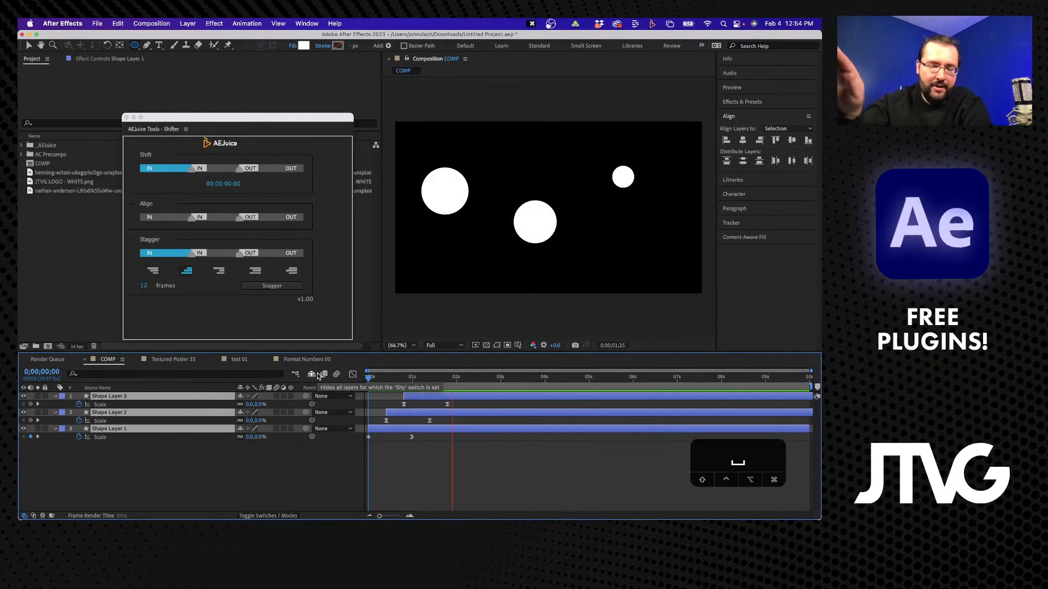
# Stop the playback, return to the composition start, and undo the ascending 12-frame stagger.
pyautogui.click(440, 377)
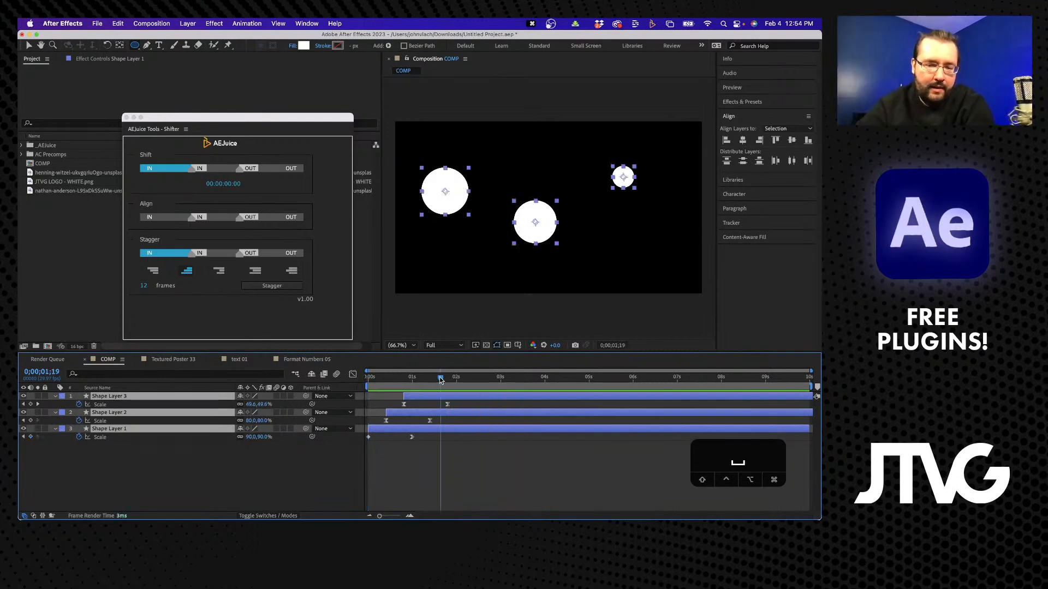
pyautogui.moveTo(440, 379); pyautogui.dragTo(319, 387)
pyautogui.press('super+z')
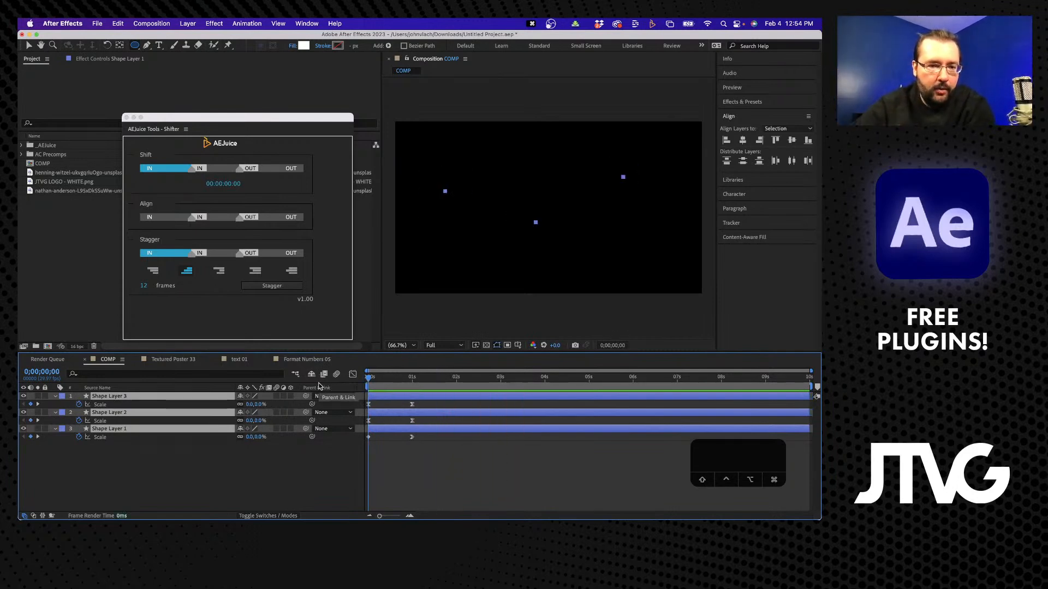
# Stagger the in points by 12 frames outward from the middle layer, and preview the animation.
pyautogui.click(292, 271)
pyautogui.click(271, 285)
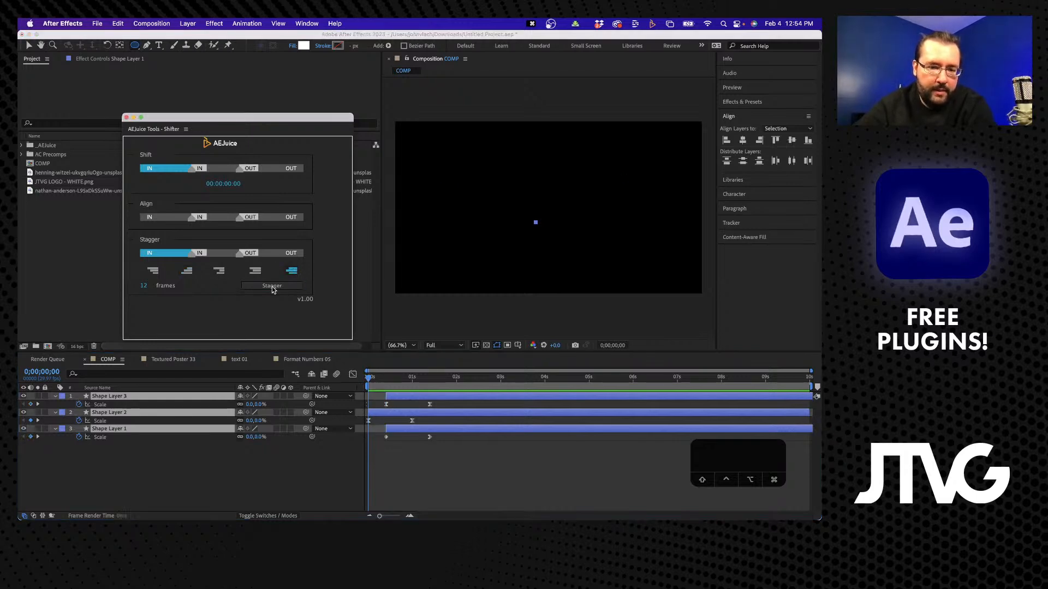
pyautogui.click(303, 376)
pyautogui.press('space')
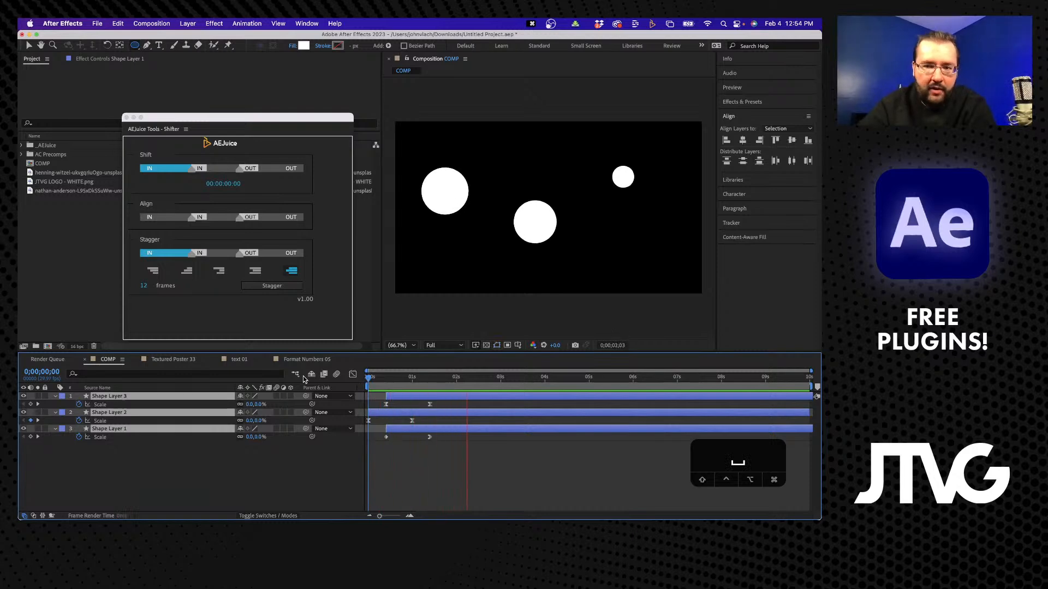
pyautogui.press('space')
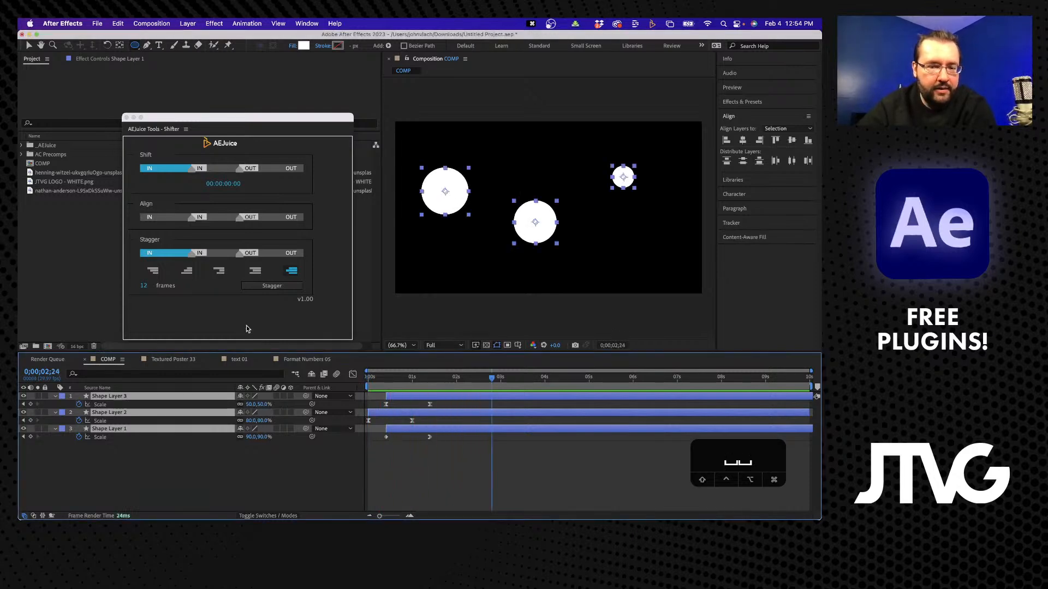
# Undo the stagger that starts from the middle layer.
pyautogui.click(253, 297)
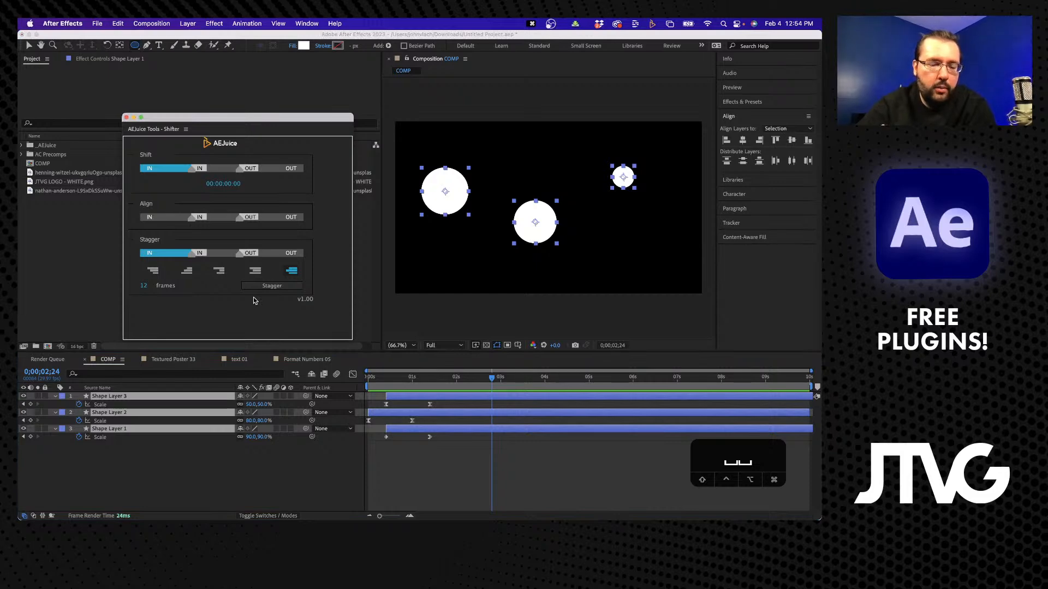
pyautogui.press('super+z')
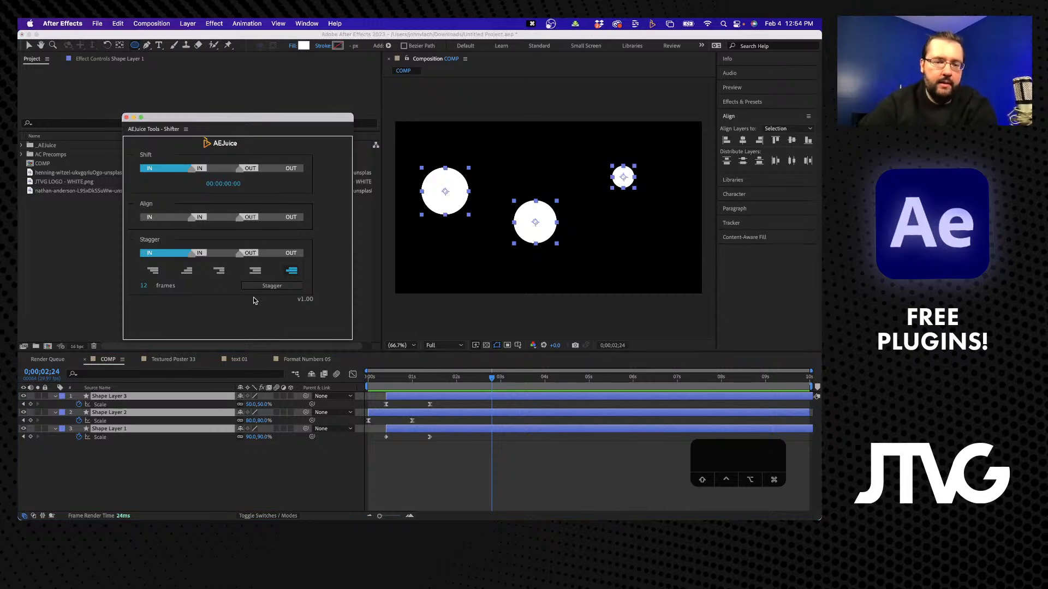
pyautogui.click(208, 478)
pyautogui.press('super+z')
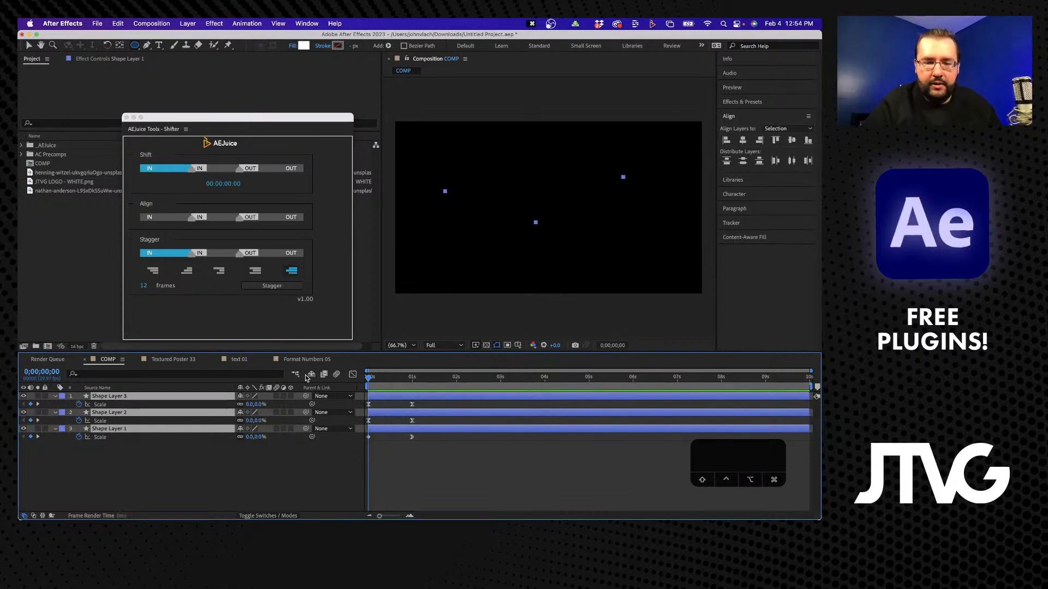
# Deselect the shape layers and close the Shifter window.
pyautogui.click(111, 448)
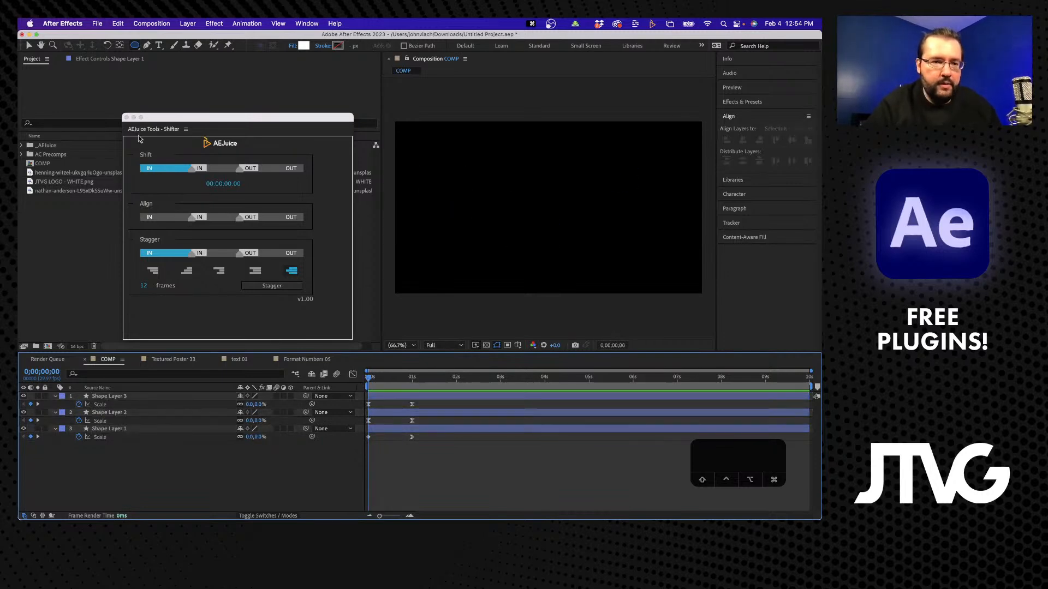
pyautogui.click(127, 118)
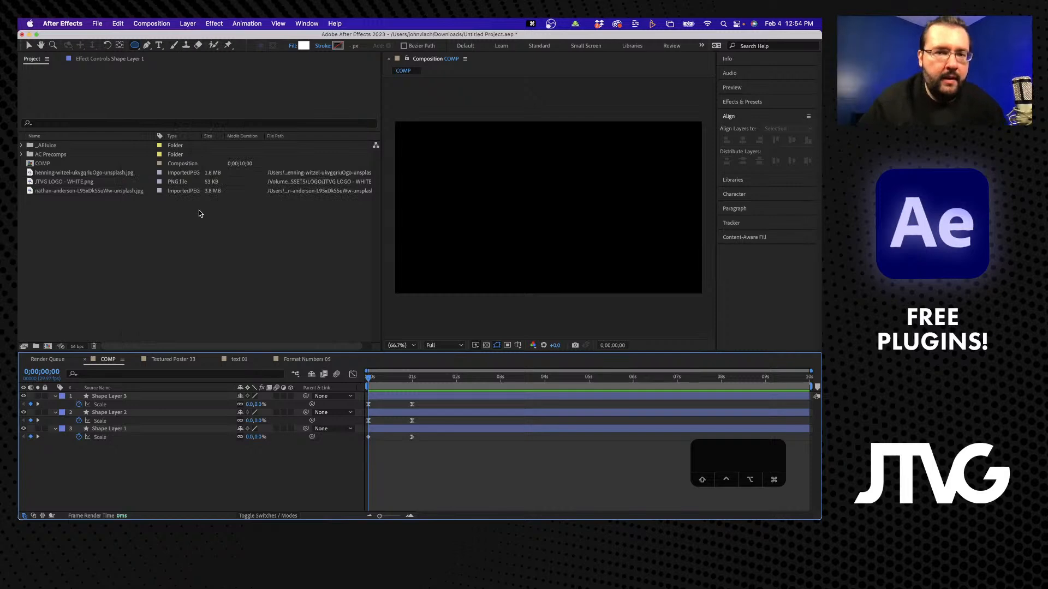
pyautogui.click(214, 236)
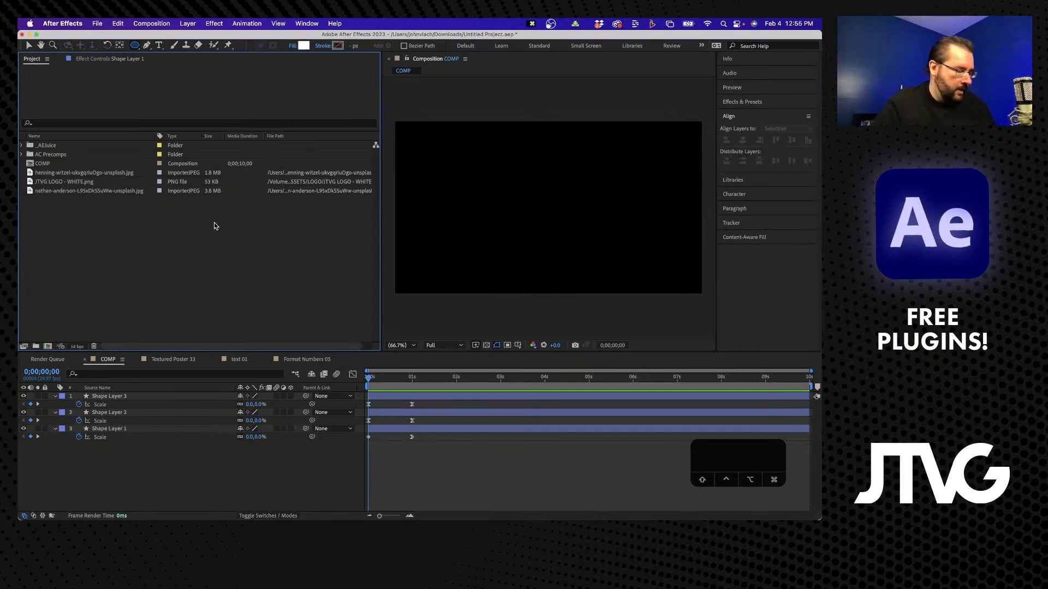
pyautogui.moveTo(265, 518)
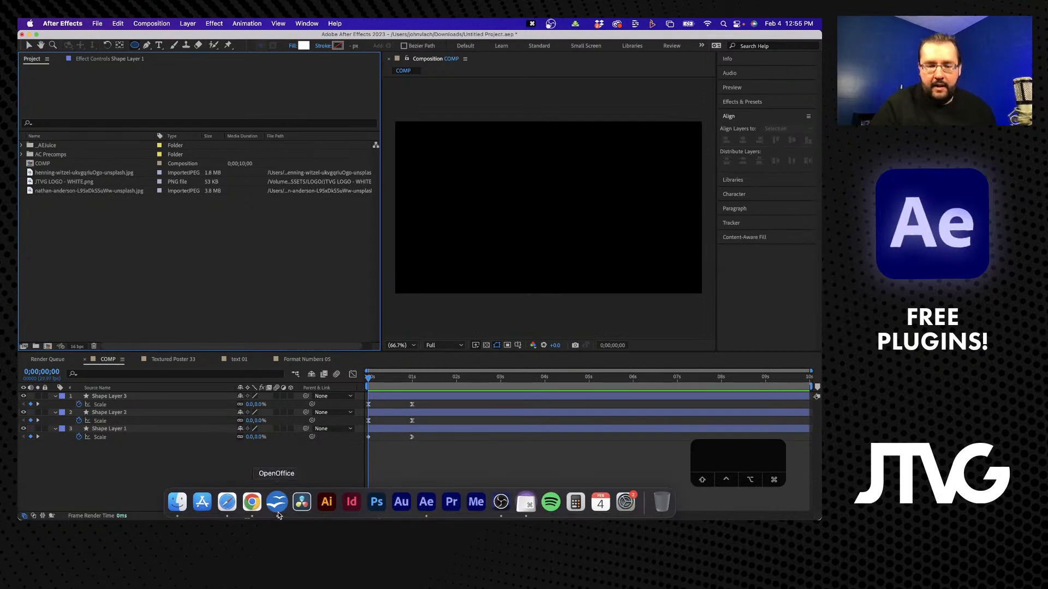
pyautogui.click(501, 502)
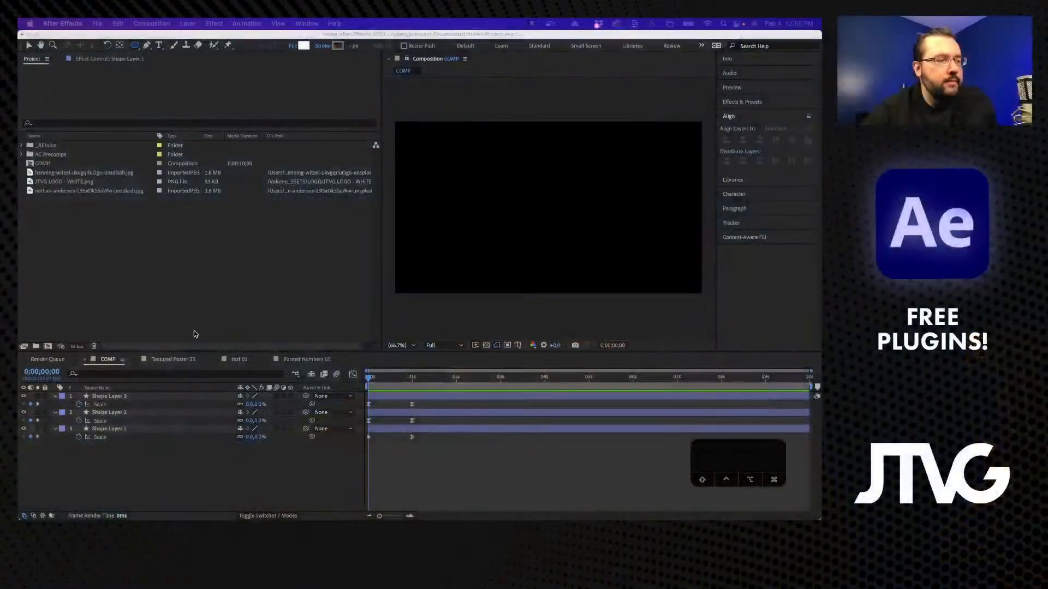
# Delete the three shape layers together with their Scale keyframes.
pyautogui.moveTo(127, 445); pyautogui.dragTo(105, 404)
pyautogui.press('BackSpace')
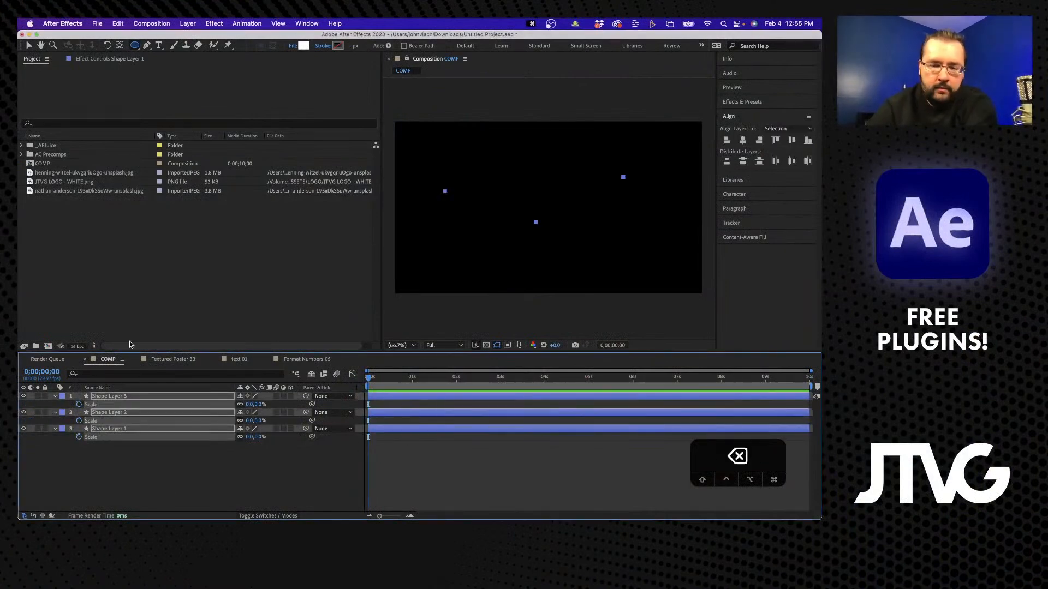
pyautogui.press('BackSpace')
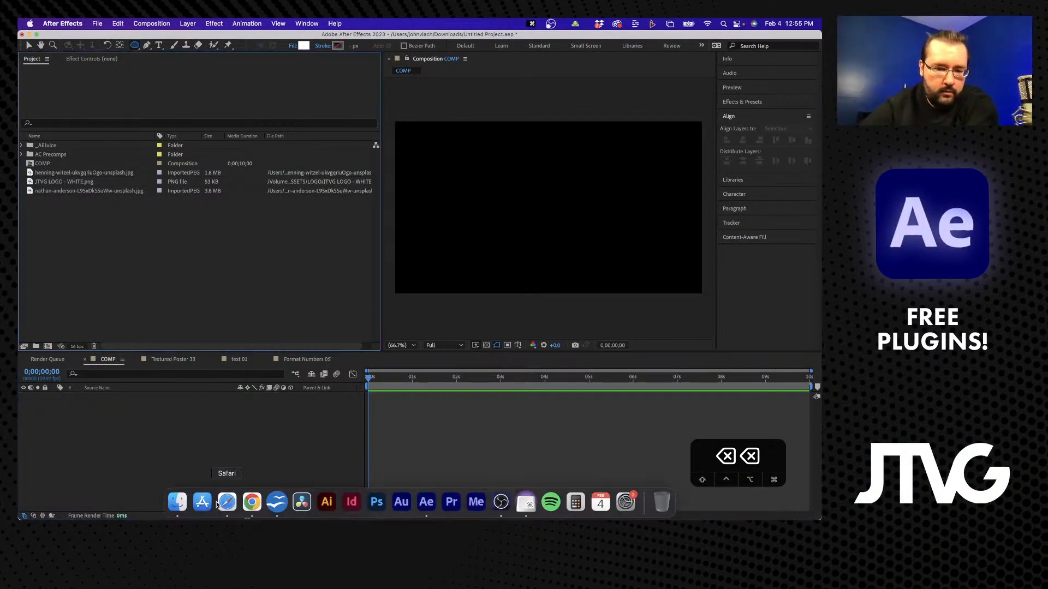
# Switch to Safari, view the DecomposeText page on aescripts, and try to clear its suggested price.
pyautogui.click(222, 503)
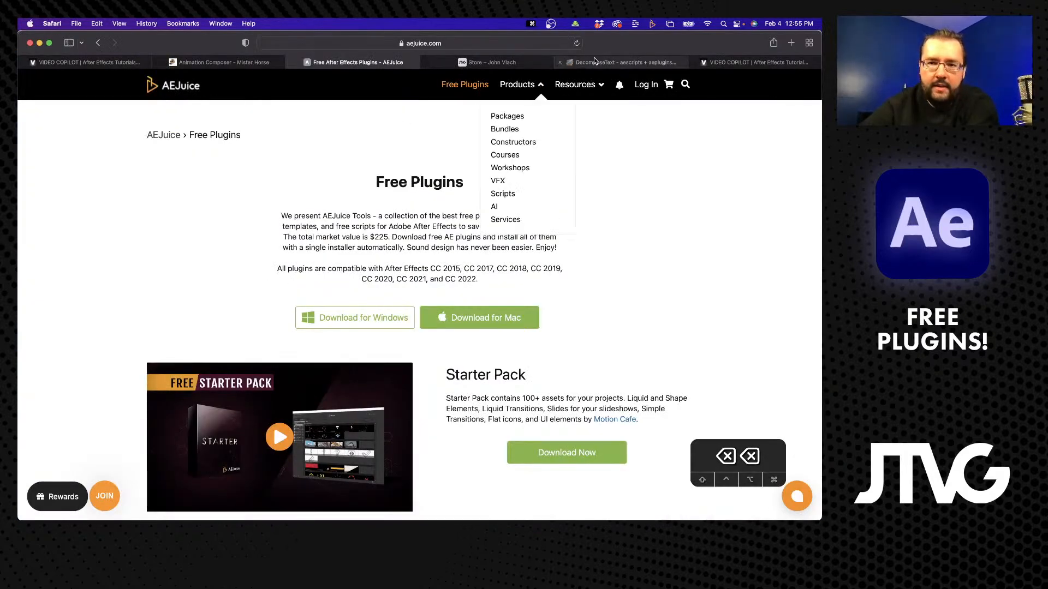
pyautogui.click(598, 59)
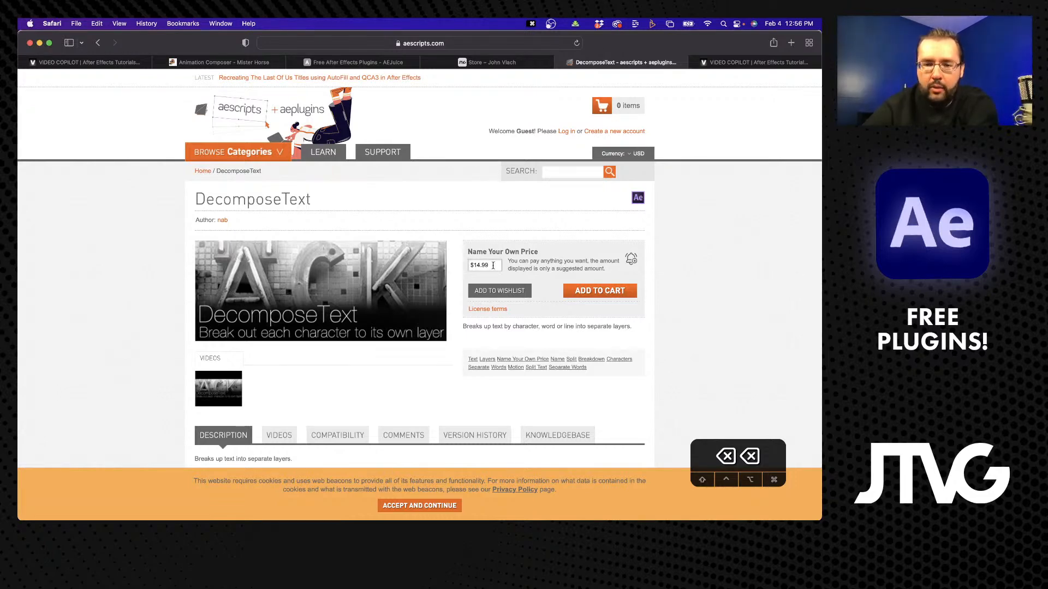
pyautogui.moveTo(493, 266); pyautogui.dragTo(462, 269)
pyautogui.press('BackSpace')
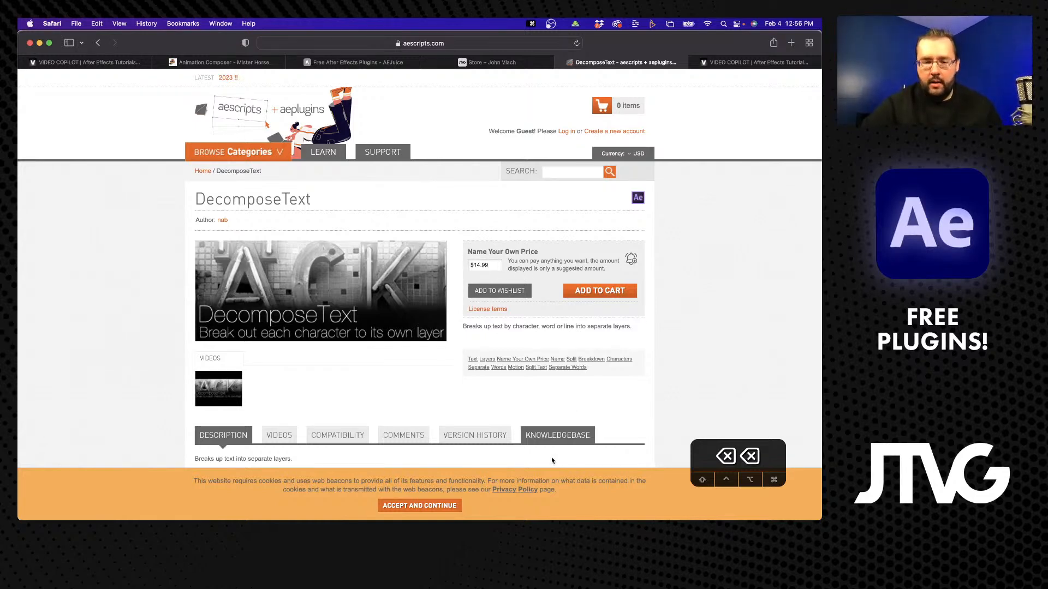
# Switch back to After Effects and widen the composition viewer by narrowing the project area.
pyautogui.click(426, 501)
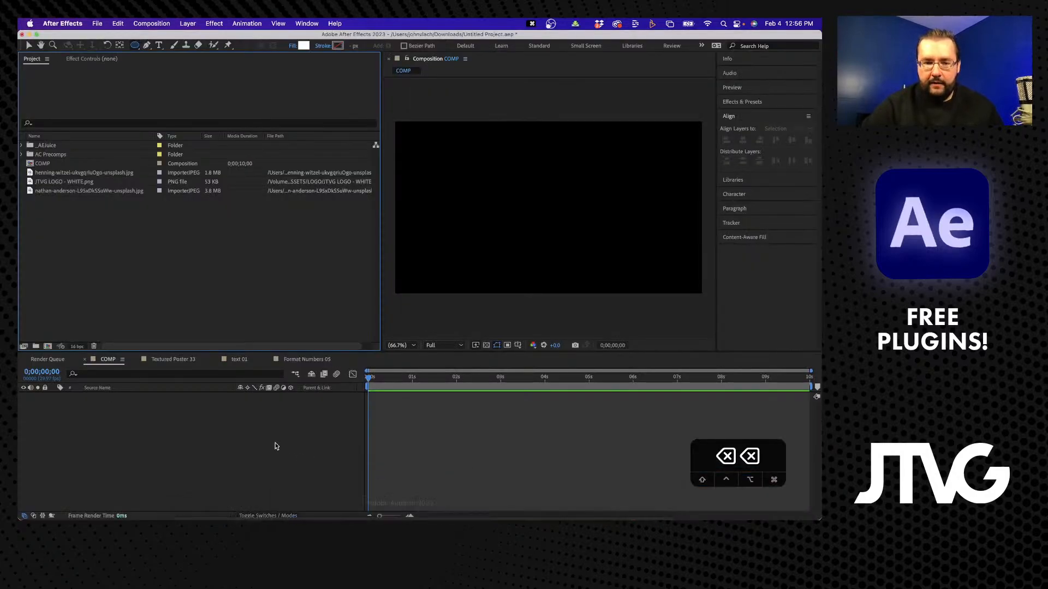
pyautogui.click(206, 427)
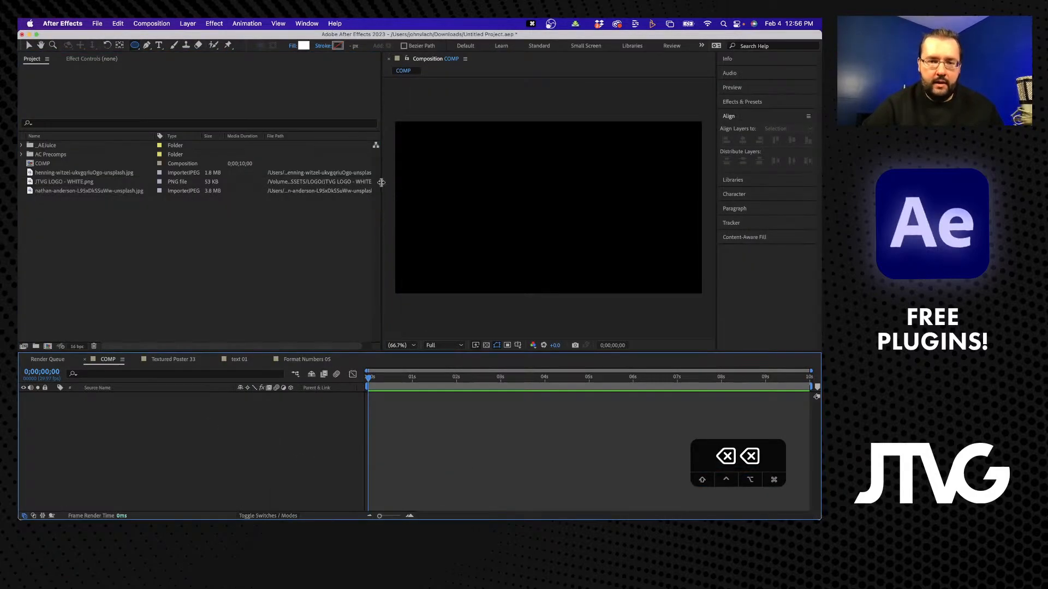
pyautogui.moveTo(381, 182); pyautogui.dragTo(237, 175)
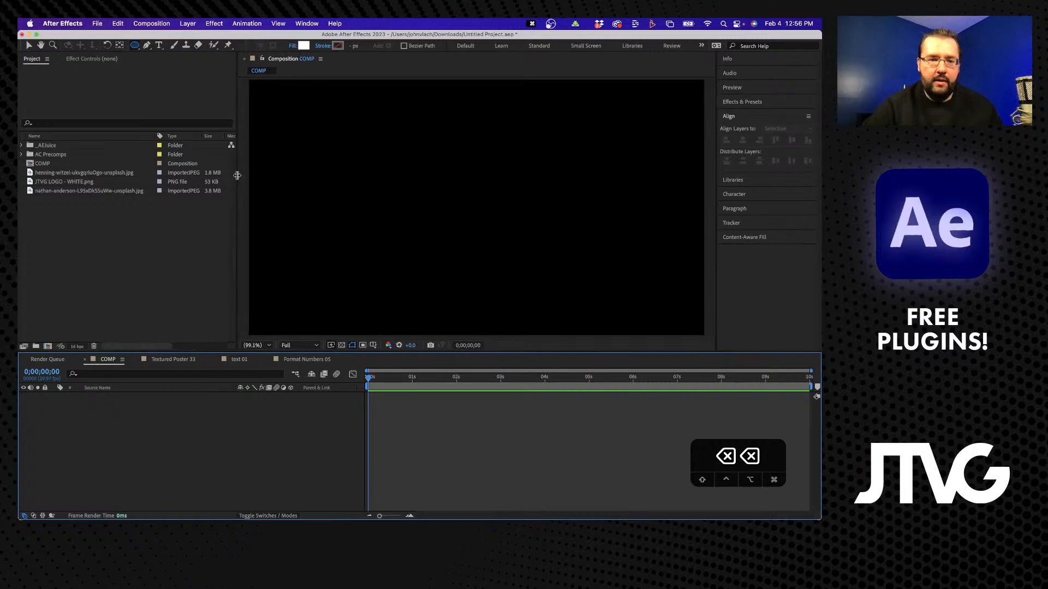
# Add a text layer reading "TEXT" to the composition.
pyautogui.click(159, 45)
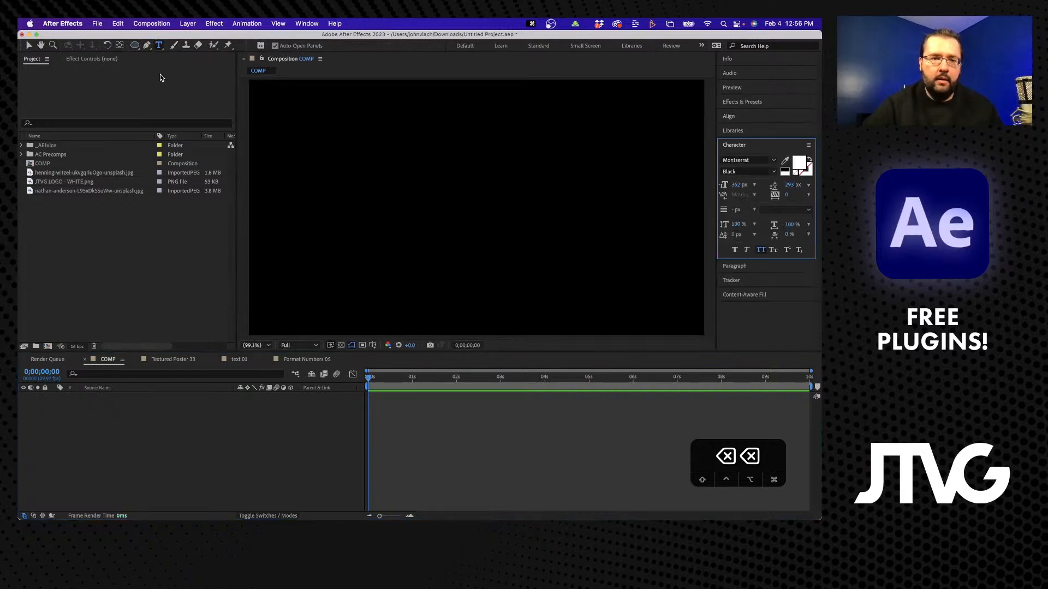
pyautogui.click(394, 225)
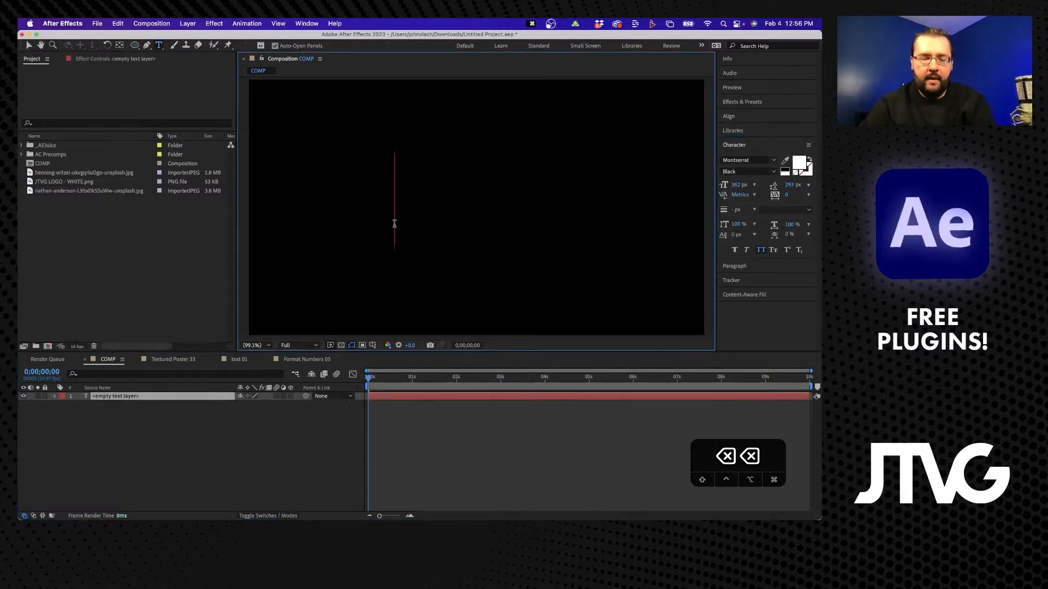
pyautogui.write('TEXT')
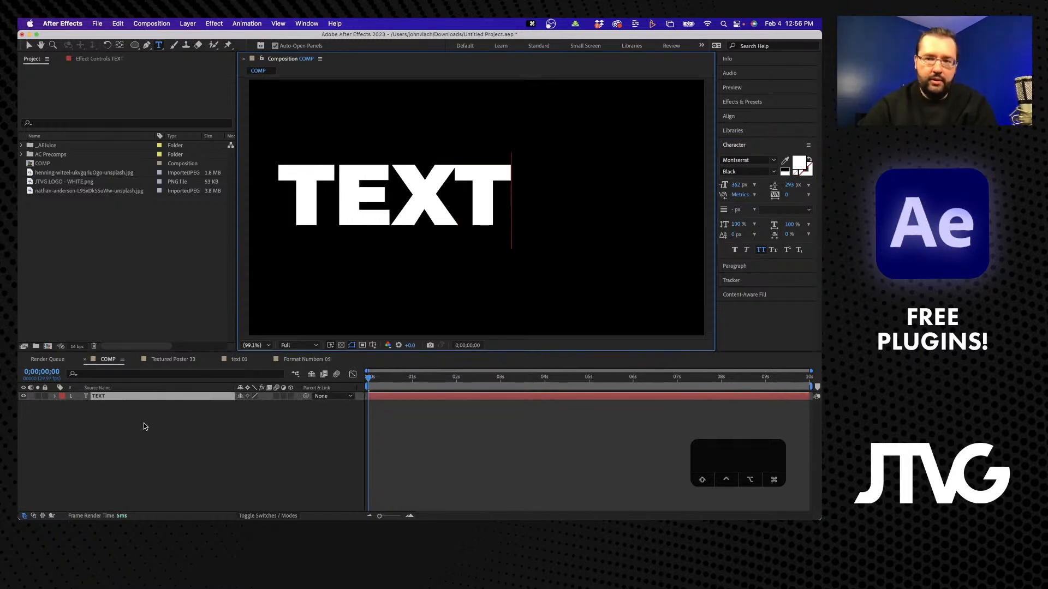
# Try to change the font of the text being edited to Avenir Next Bold.
pyautogui.click(748, 160)
pyautogui.write('av')
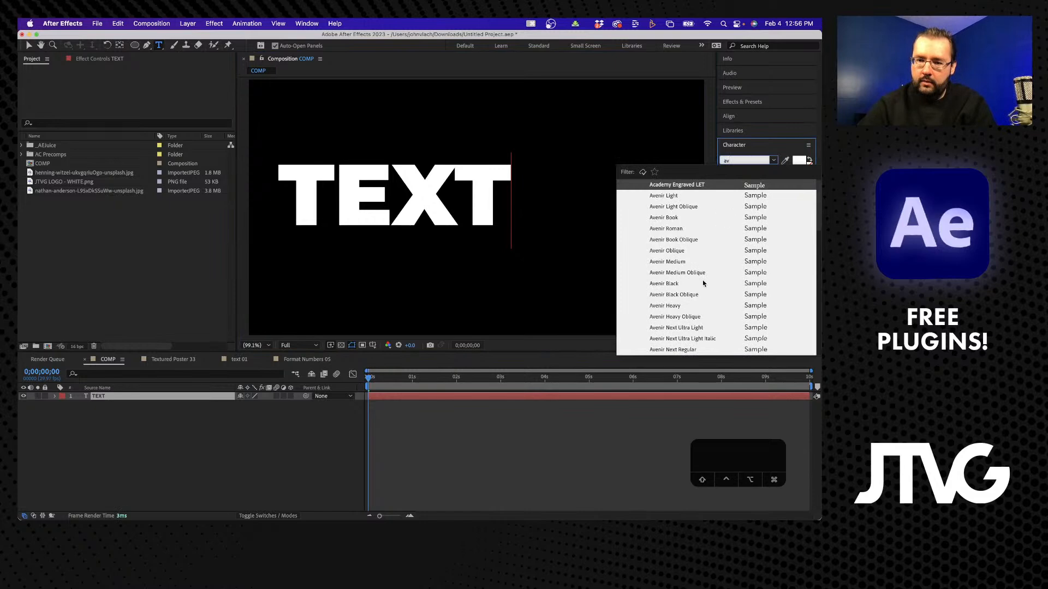
pyautogui.scroll(-5, 702, 283)
pyautogui.click(677, 295)
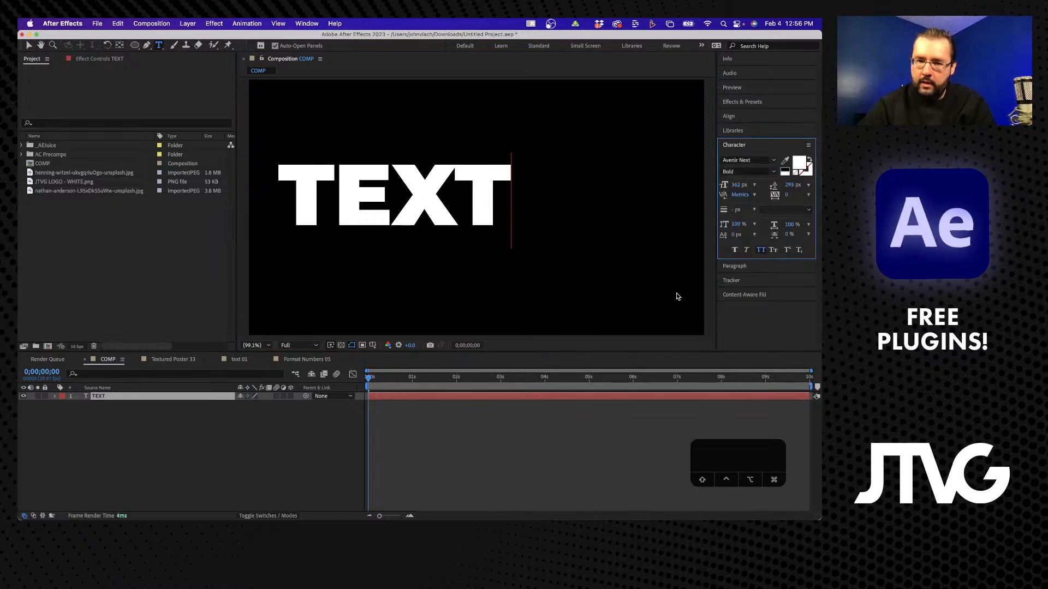
pyautogui.click(262, 457)
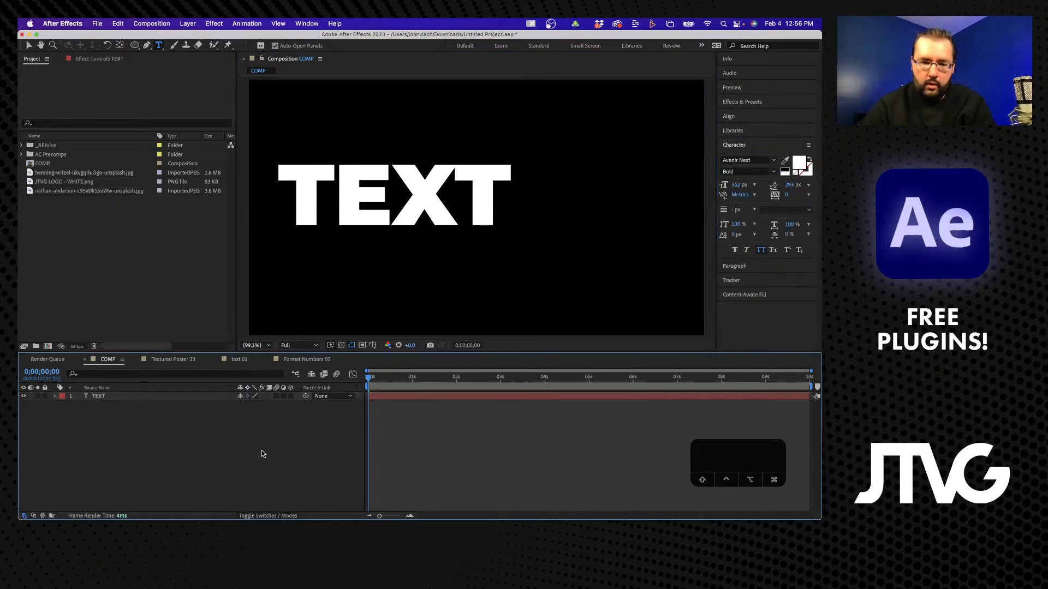
# Select the TEXT layer and apply the Avenir Next Bold font to it.
pyautogui.click(417, 396)
pyautogui.click(775, 162)
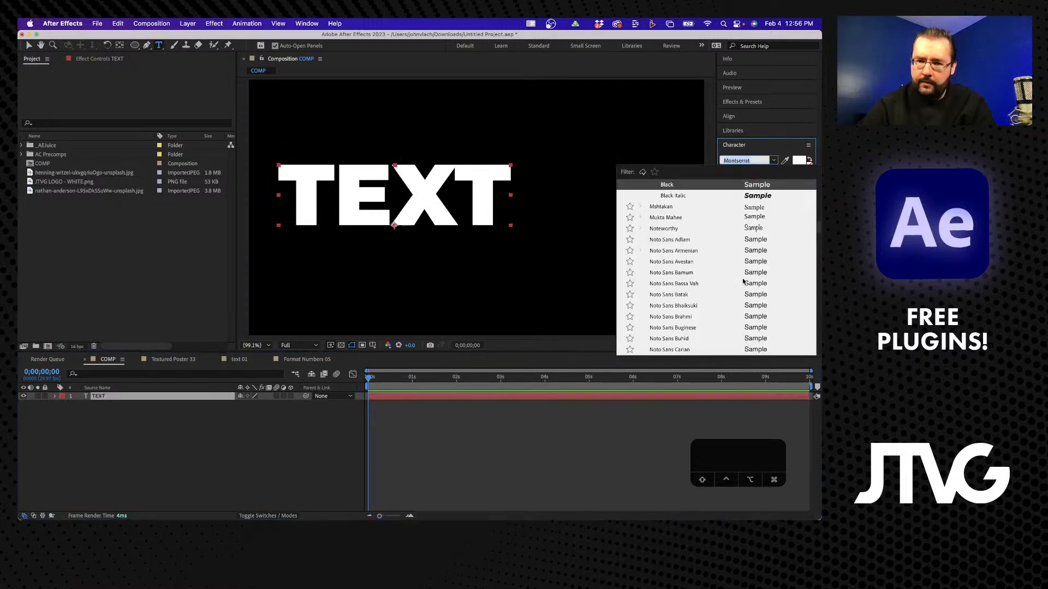
pyautogui.scroll(5, 680, 281)
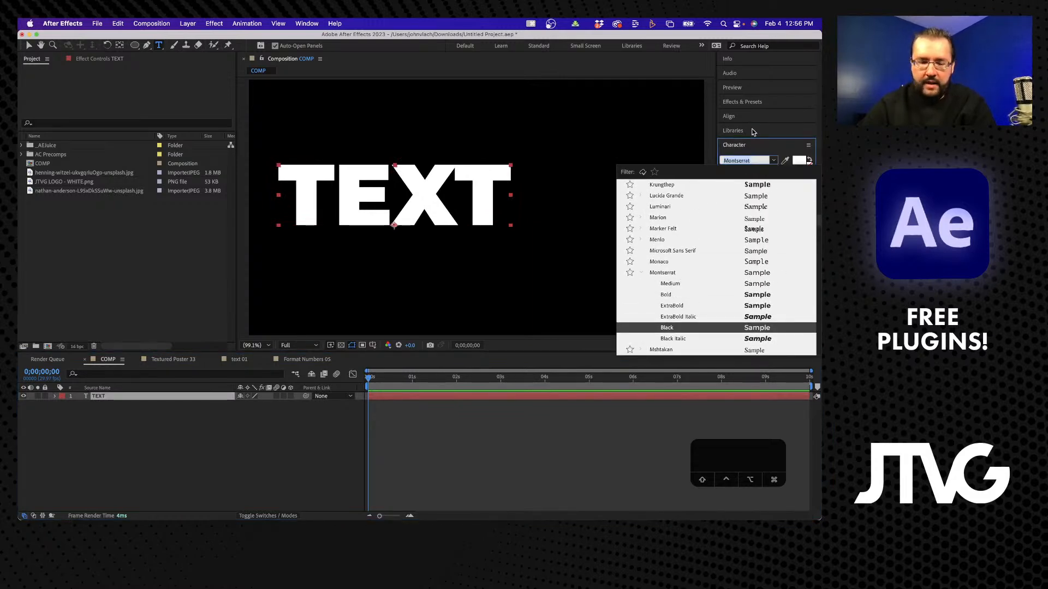
pyautogui.write('av')
pyautogui.scroll(-4, 690, 224)
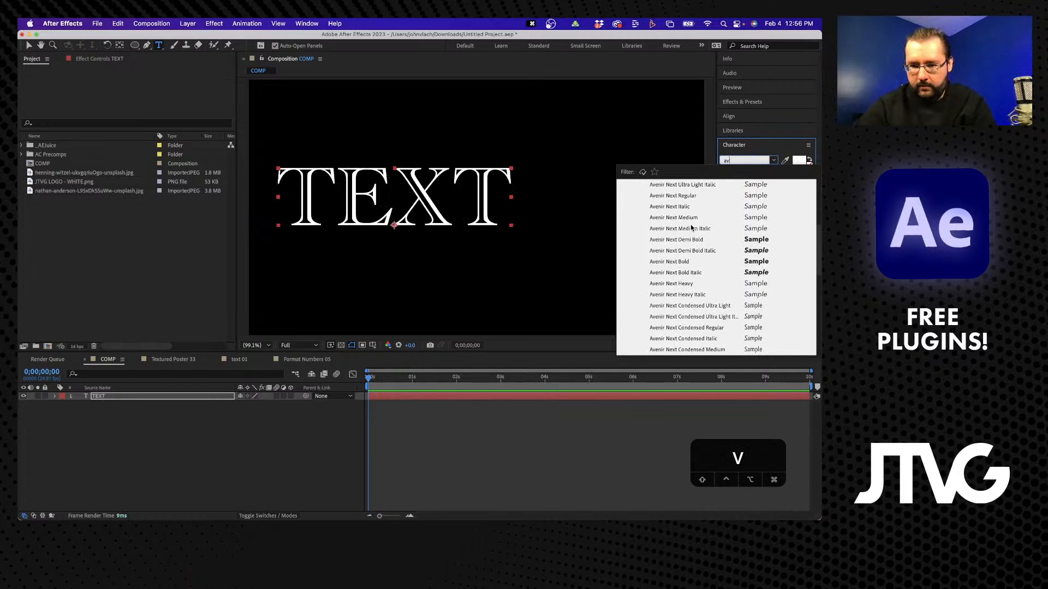
pyautogui.click(684, 264)
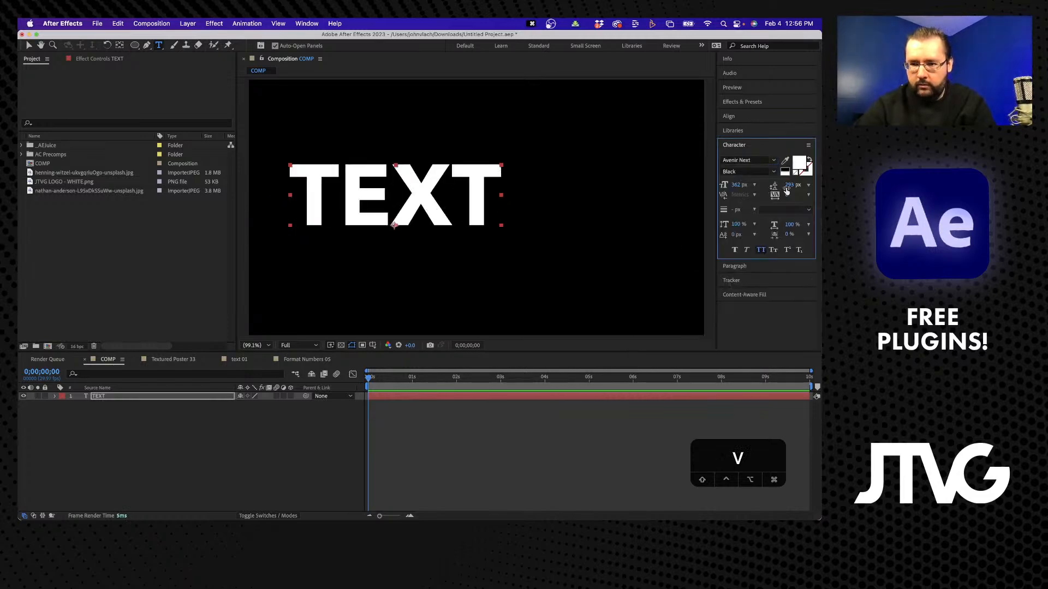
# Set the font style of the TEXT layer to Bold and deselect the layer.
pyautogui.click(773, 172)
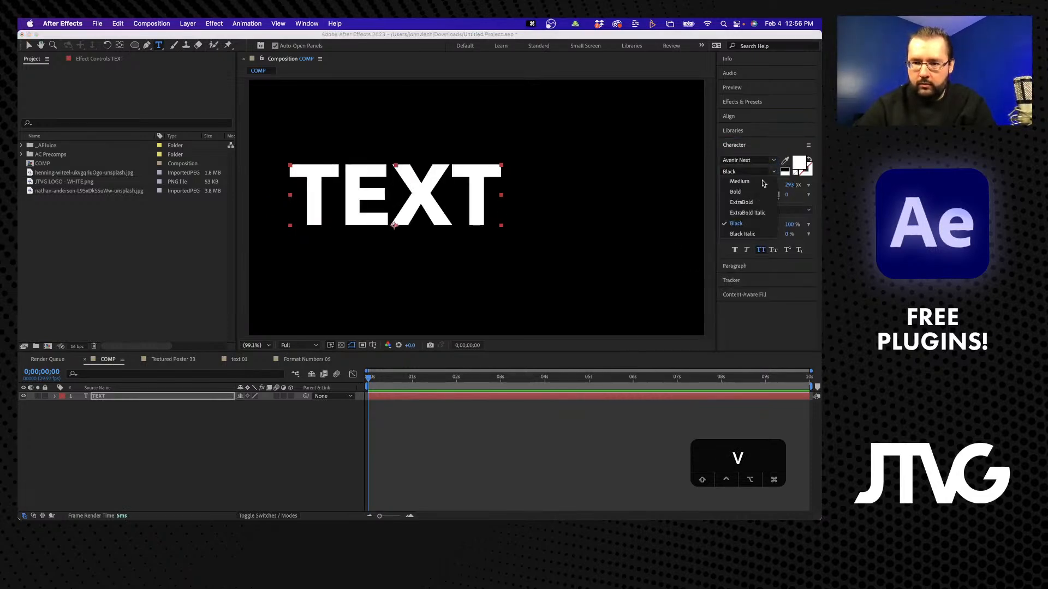
pyautogui.click(749, 192)
pyautogui.click(773, 172)
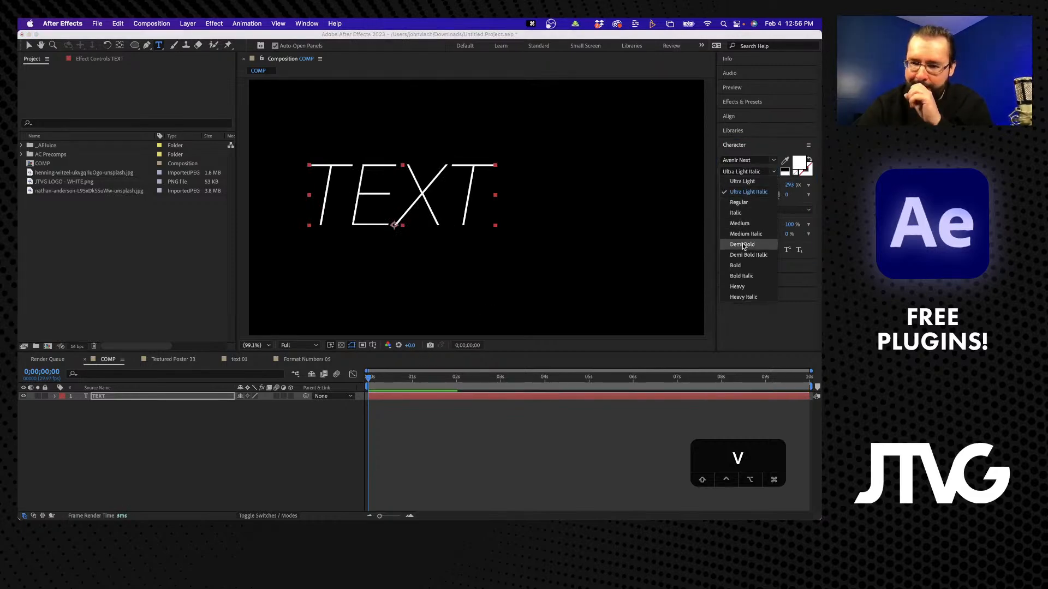
pyautogui.click(735, 265)
pyautogui.click(298, 422)
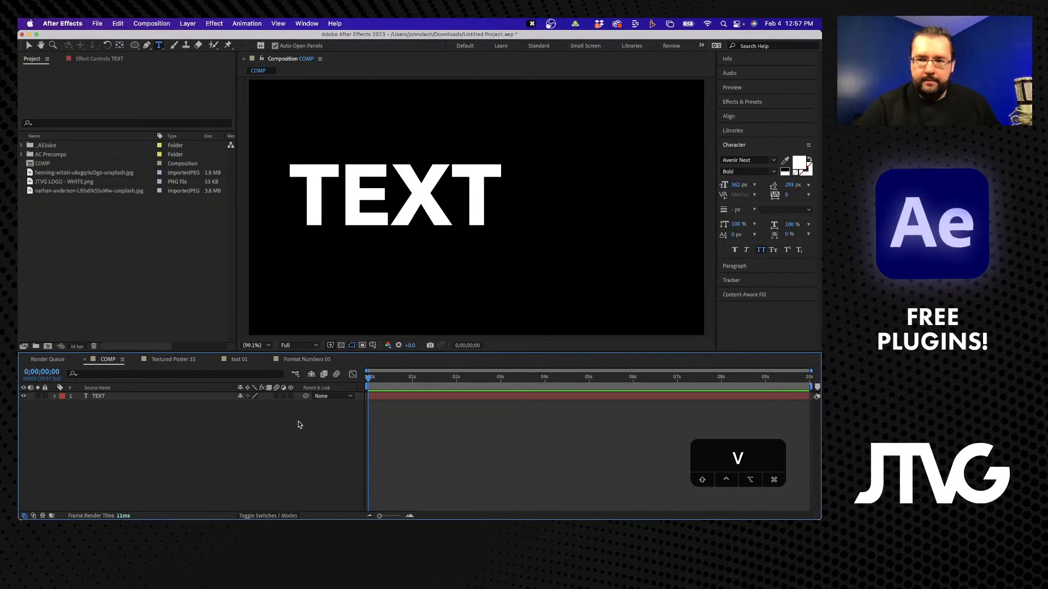
# Center the TEXT layer horizontally and vertically in the composition, and reselect it with the Selection tool active.
pyautogui.click(172, 396)
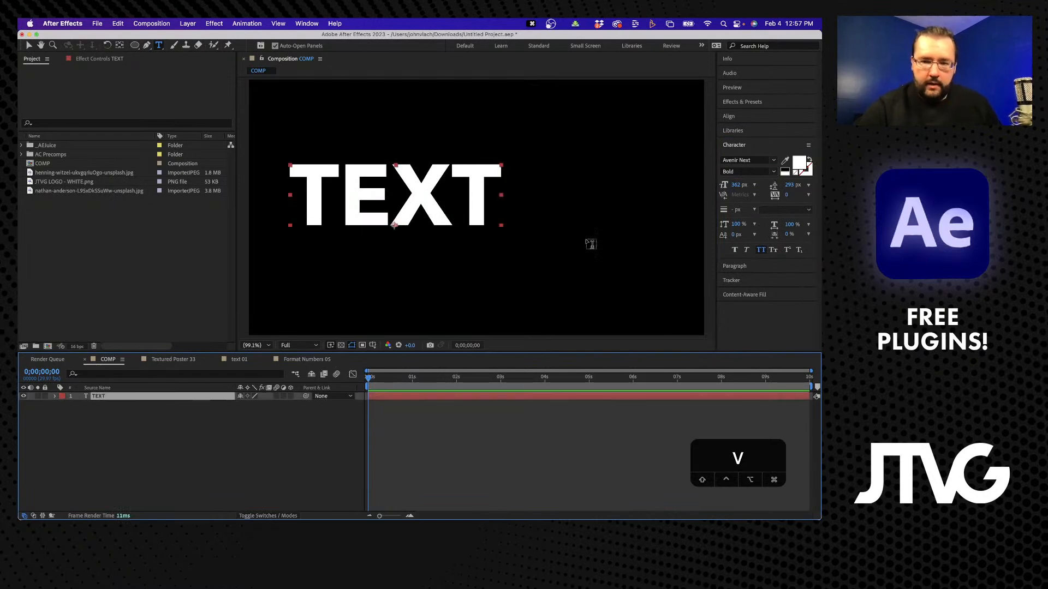
pyautogui.click(734, 117)
pyautogui.click(743, 141)
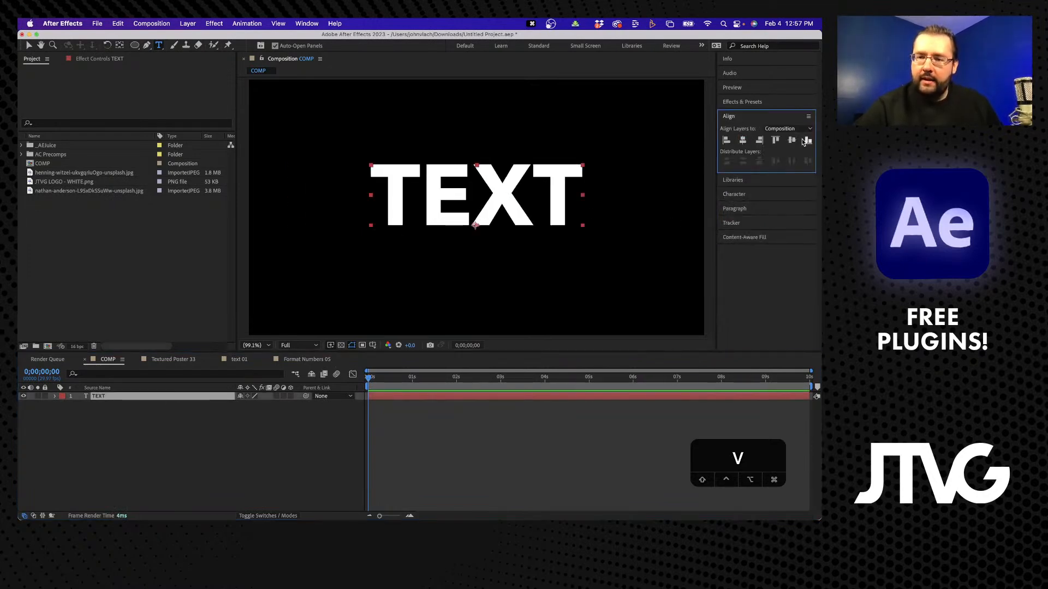
pyautogui.click(792, 140)
pyautogui.click(121, 485)
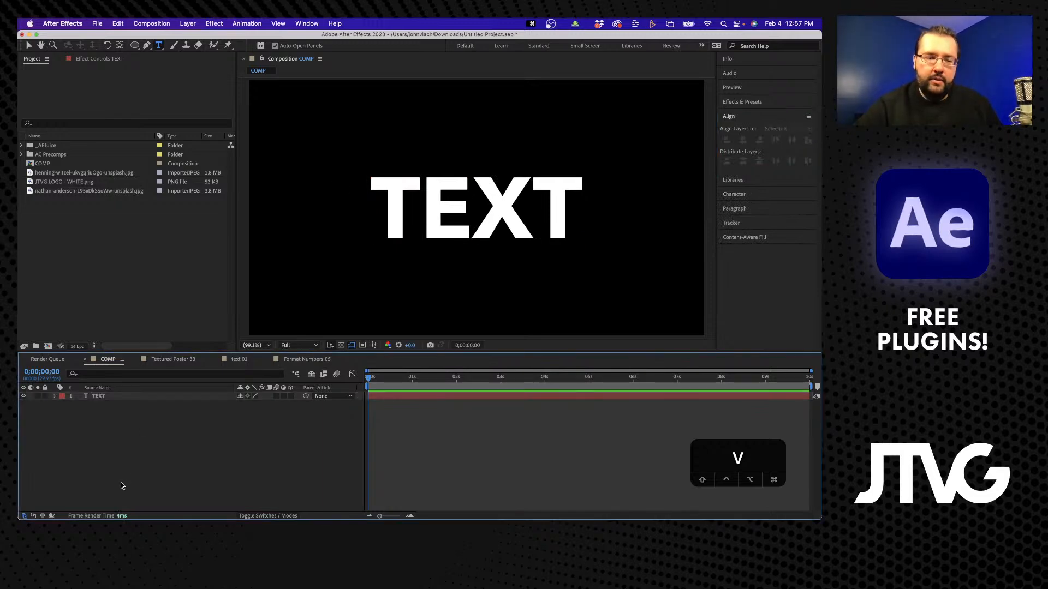
pyautogui.click(116, 395)
pyautogui.press('v')
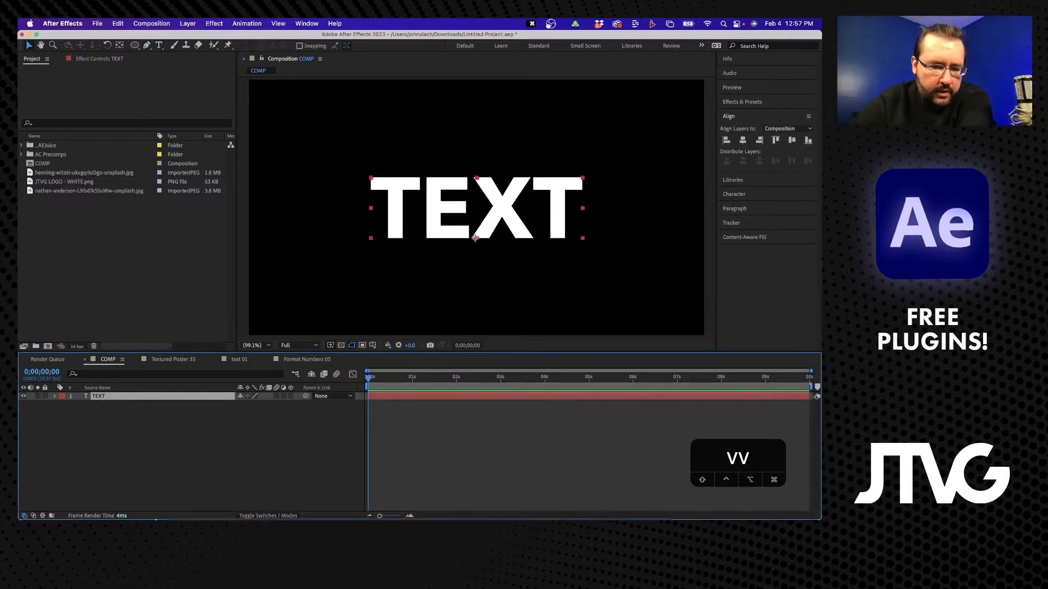
# In Finder, locate DecomposeText.jsx in the ScriptUI Panels folder inside the Scripts folder of the Adobe After Effects 2023 application.
pyautogui.click(179, 502)
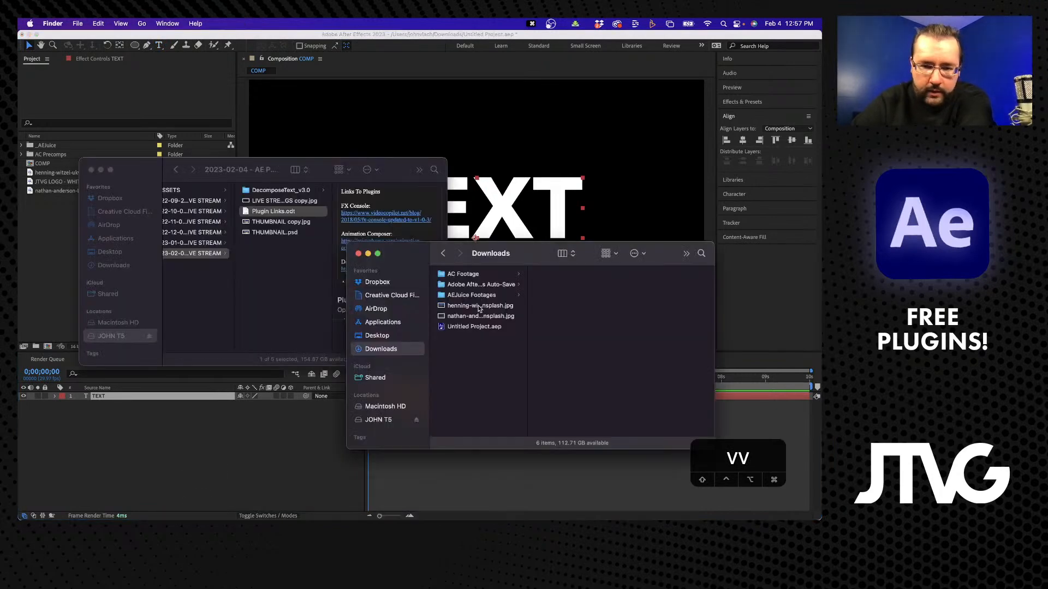
pyautogui.click(376, 322)
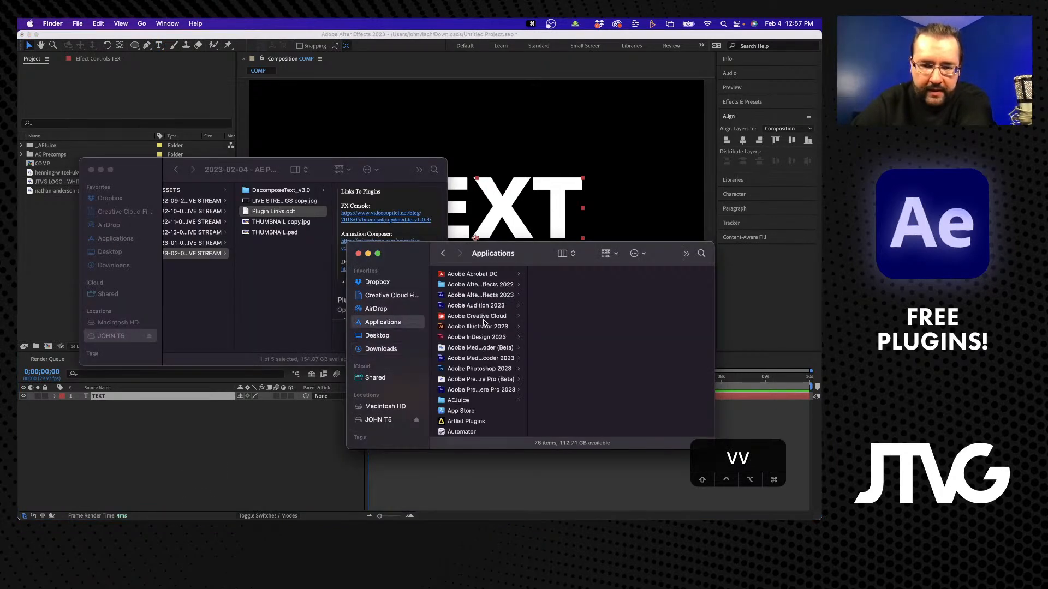
pyautogui.click(483, 297)
pyautogui.click(565, 327)
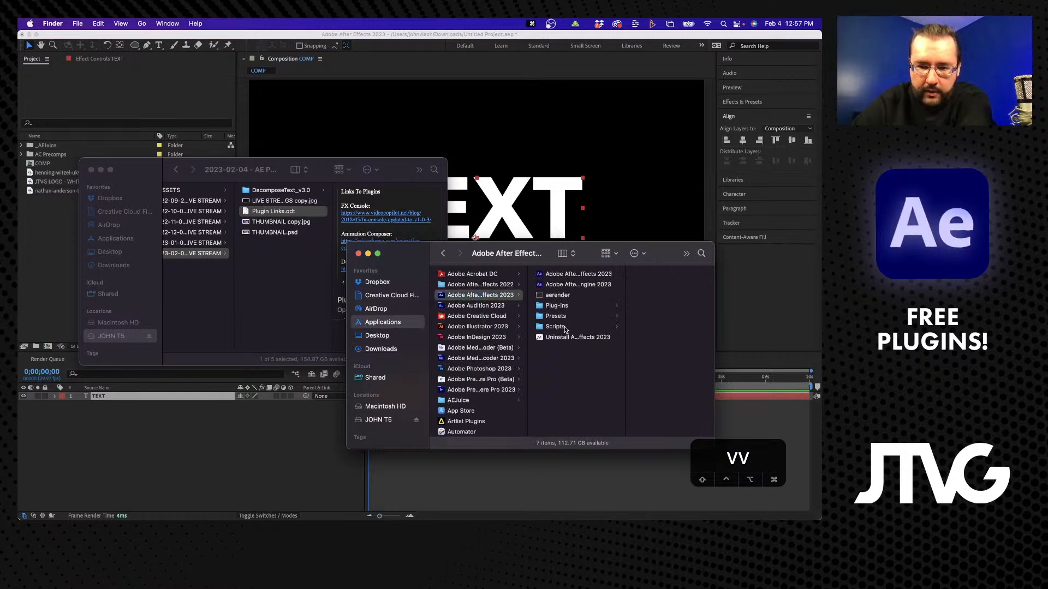
pyautogui.scroll(-2, 628, 342)
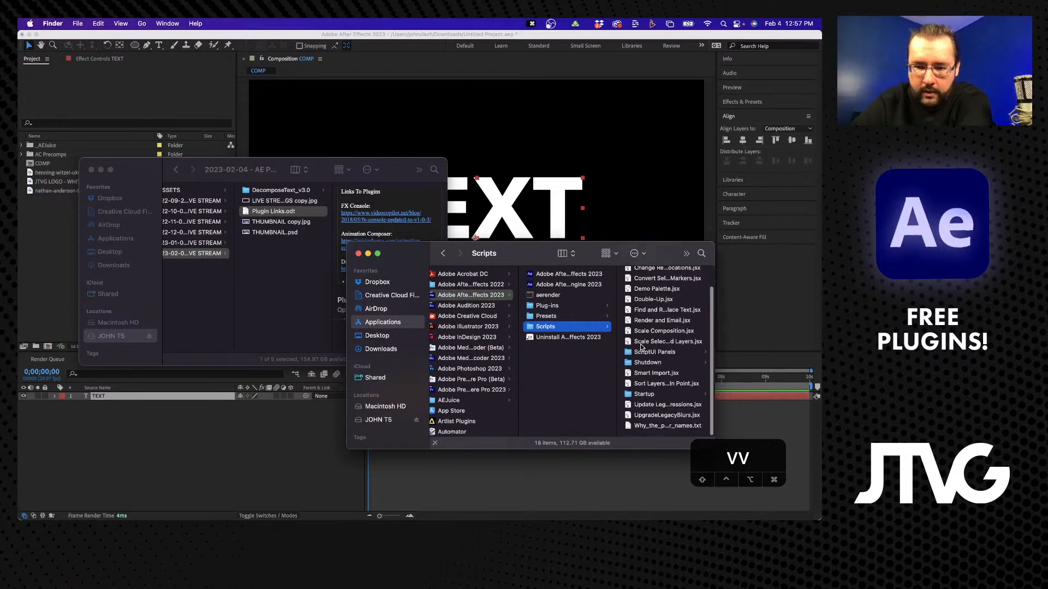
pyautogui.click(642, 353)
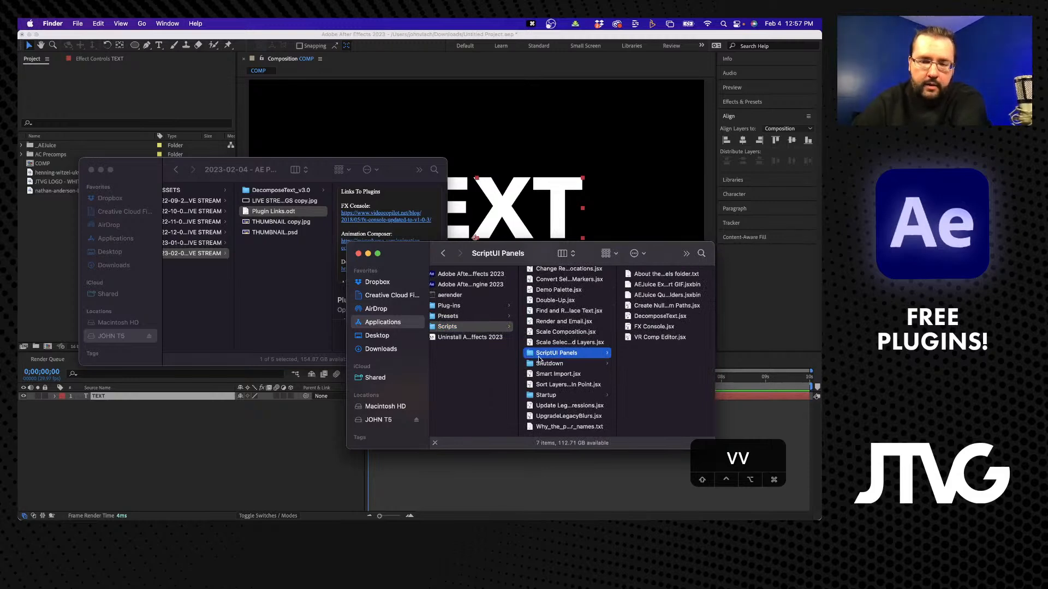
pyautogui.click(659, 316)
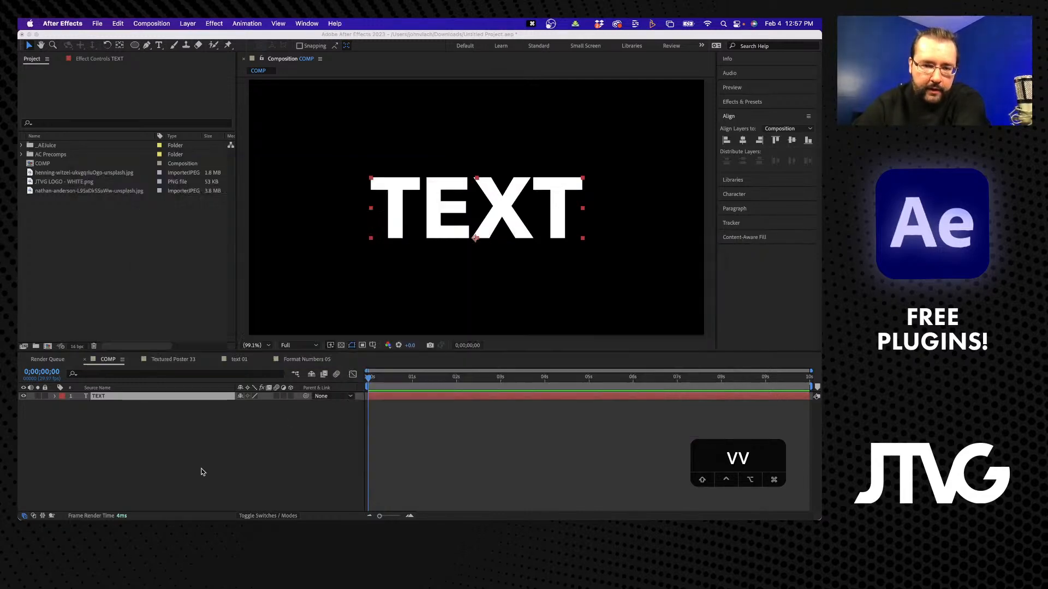
# Return to After Effects and open the DecomposeText.jsx script panel.
pyautogui.click(202, 470)
pyautogui.click(306, 23)
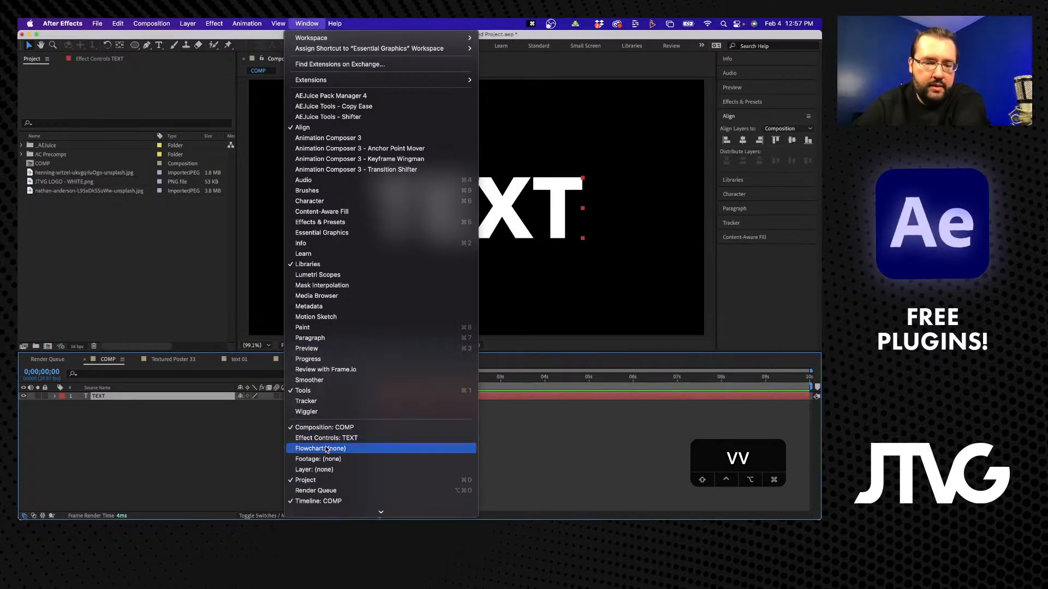
pyautogui.scroll(-5, 328, 458)
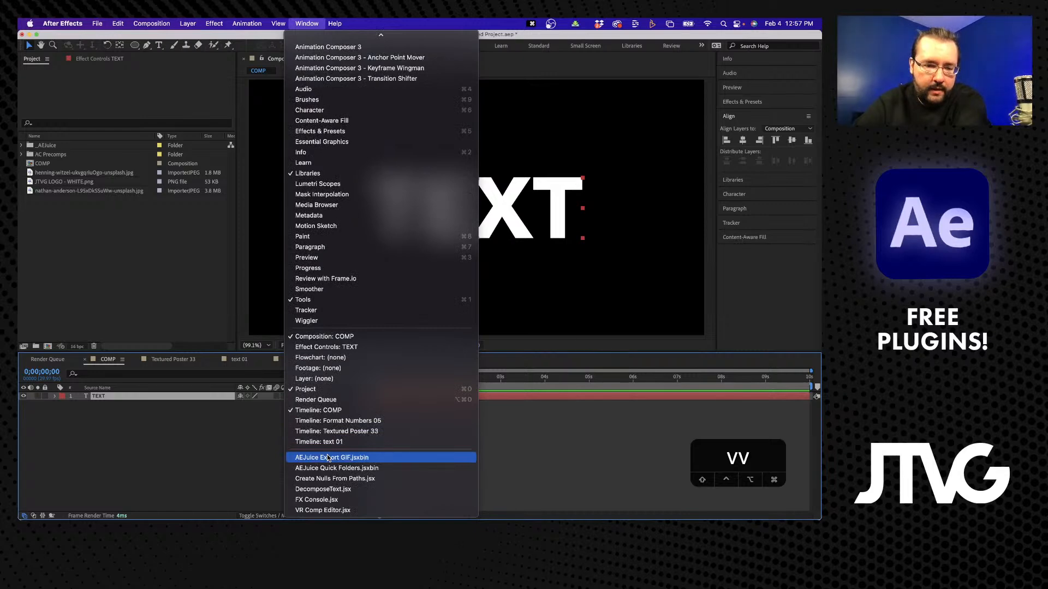
pyautogui.click(327, 489)
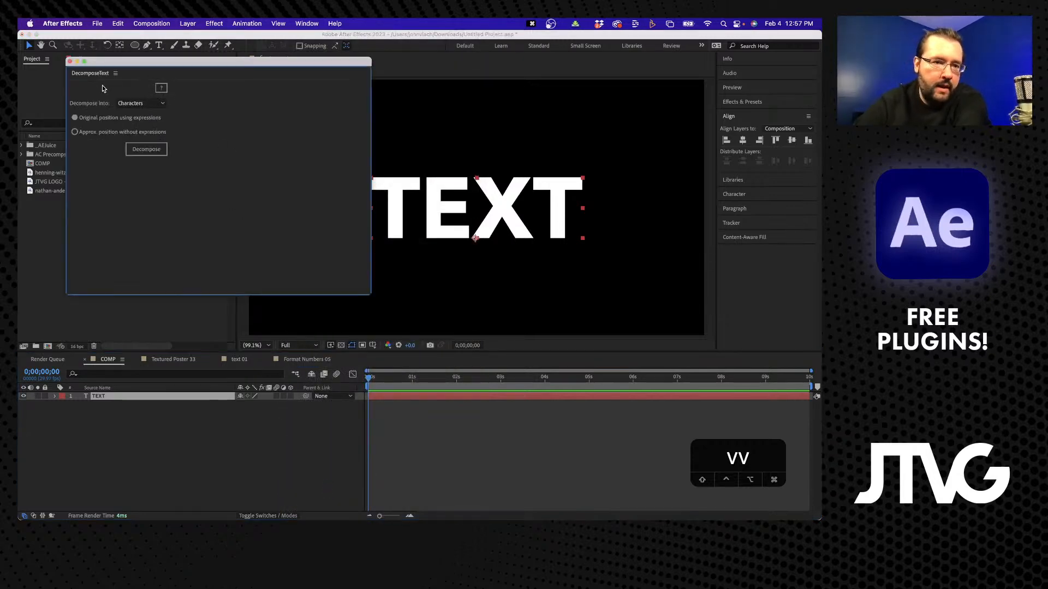
# Decompose the TEXT layer into Characters with original position using expressions, and collapse the properties of the new layers.
pyautogui.click(133, 103)
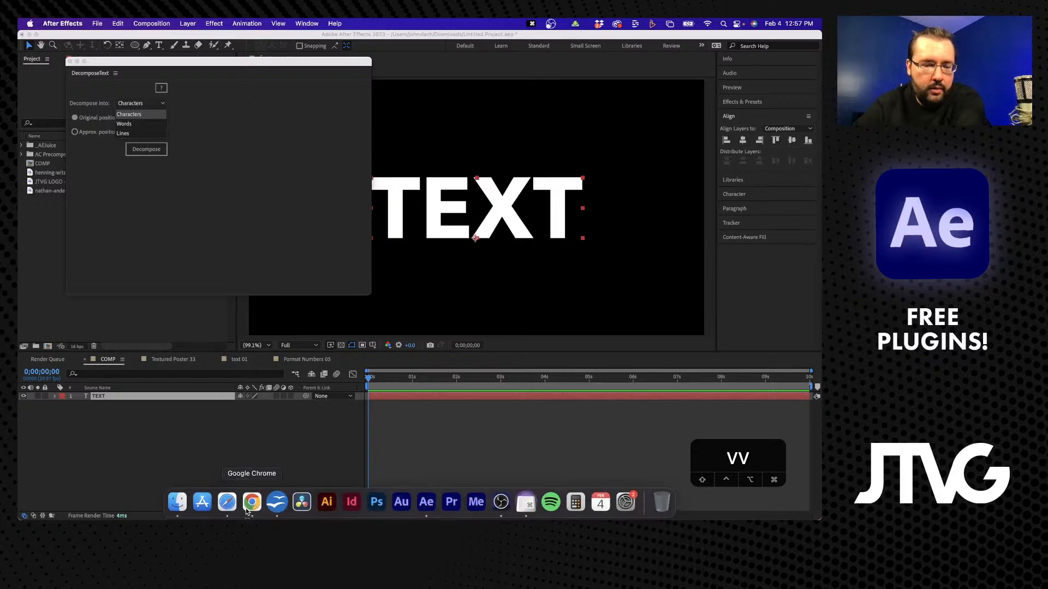
pyautogui.click(247, 509)
pyautogui.click(227, 201)
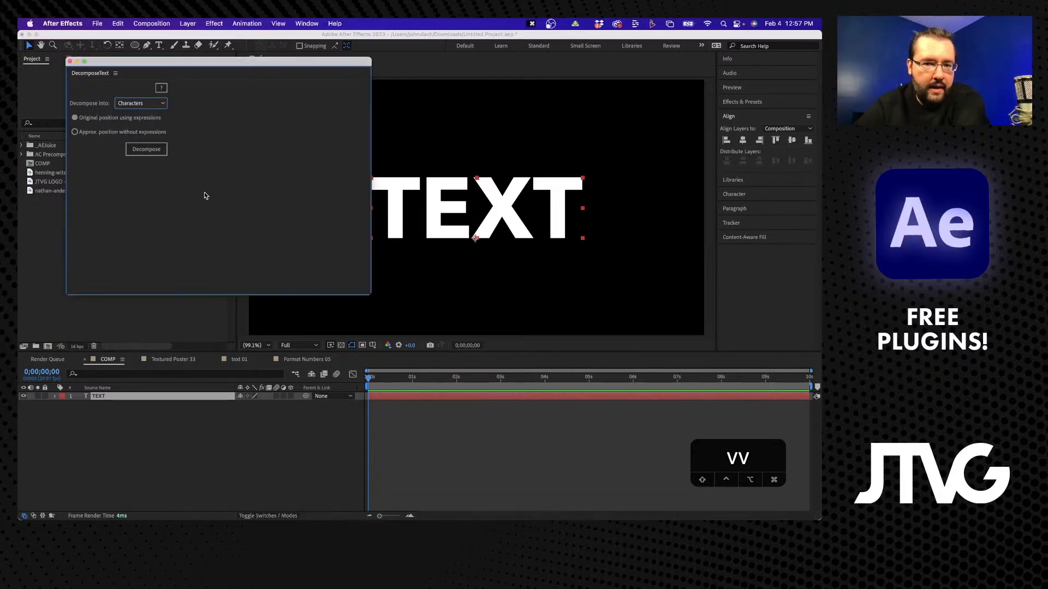
pyautogui.click(153, 105)
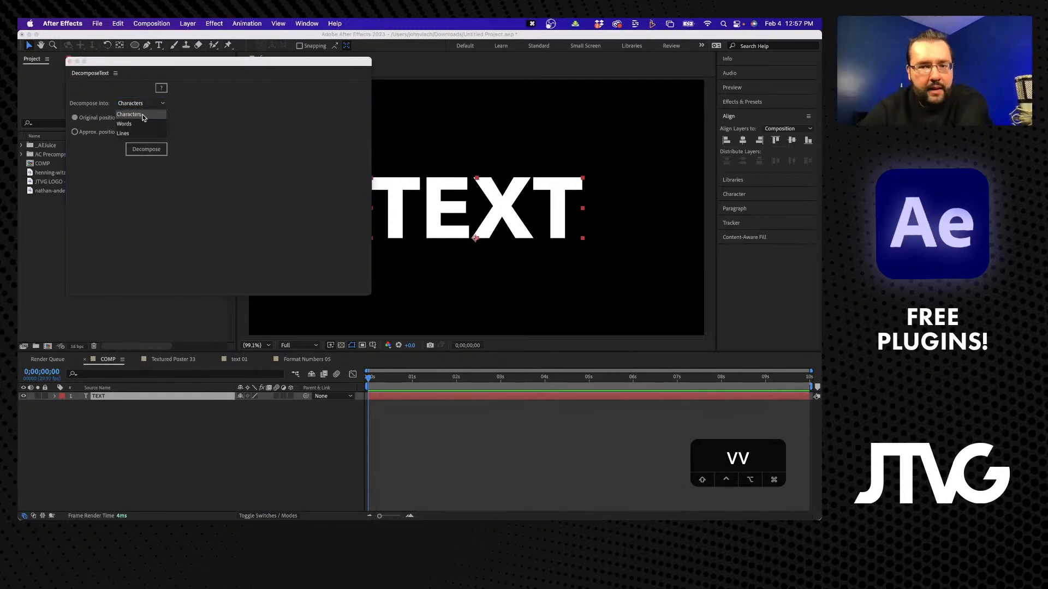
pyautogui.click(143, 118)
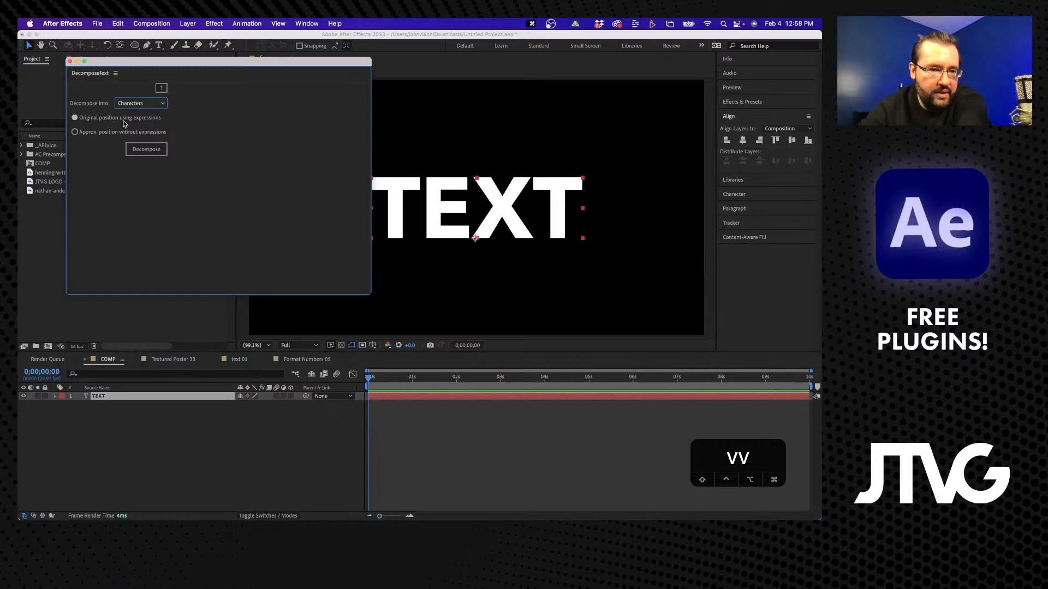
pyautogui.click(140, 152)
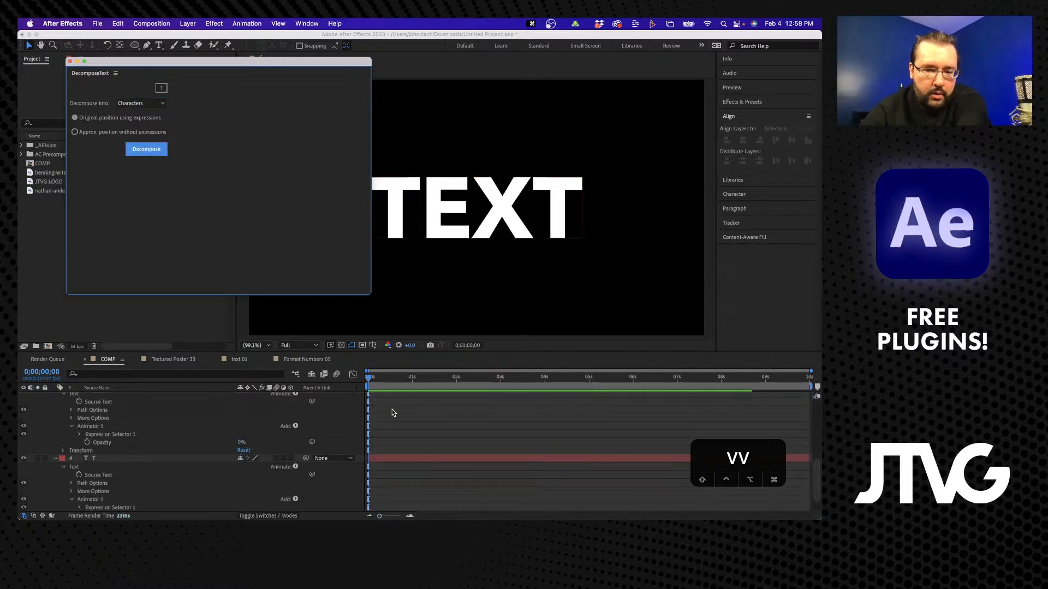
pyautogui.click(406, 413)
pyautogui.press('u')
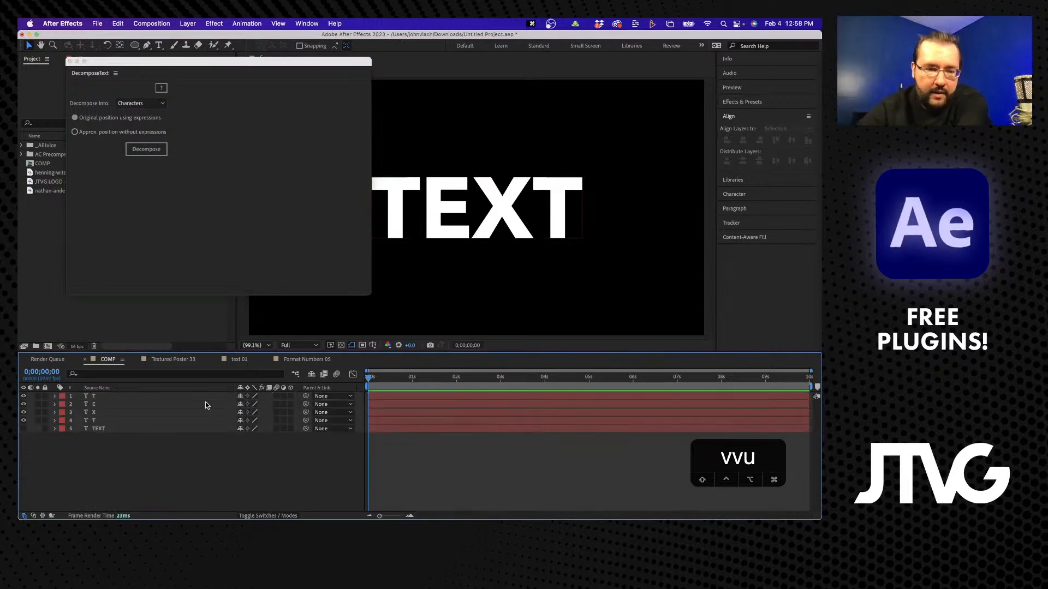
# Select the T, E, X and T letter layers and the original TEXT layer one after another to examine them.
pyautogui.click(104, 396)
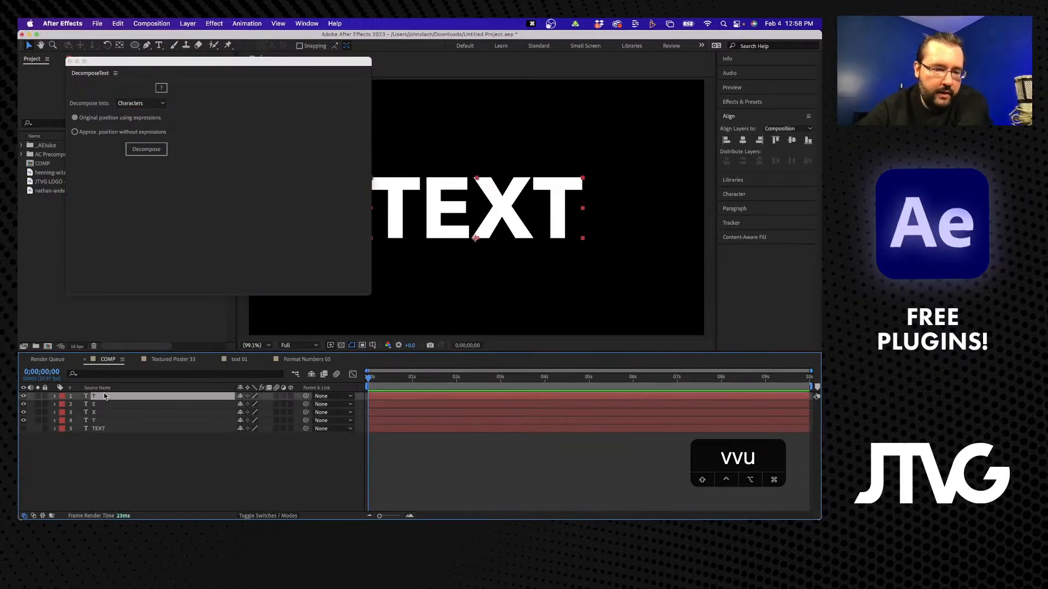
pyautogui.click(101, 404)
pyautogui.click(100, 413)
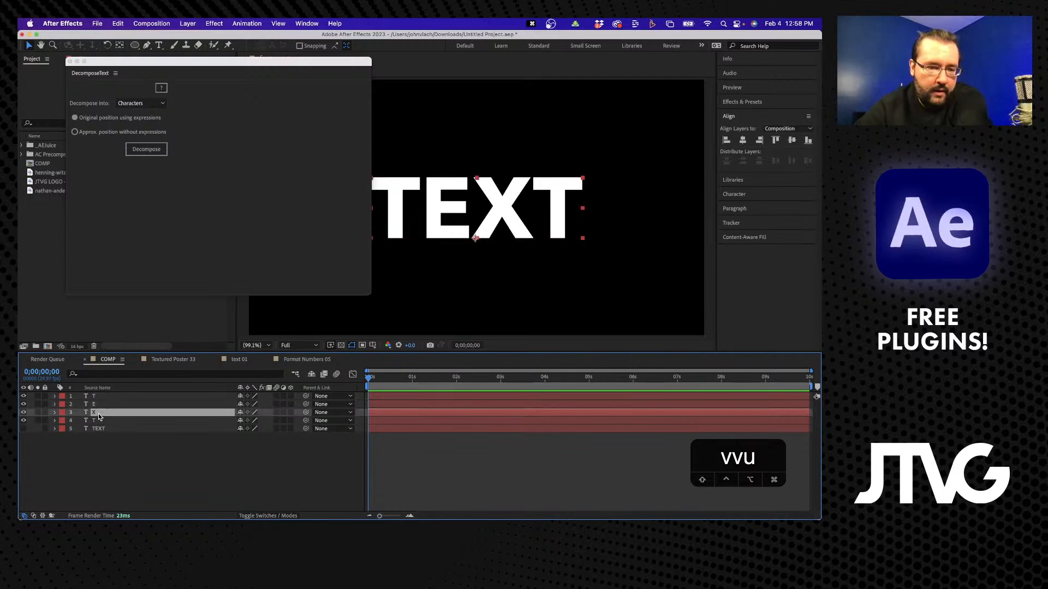
pyautogui.click(98, 421)
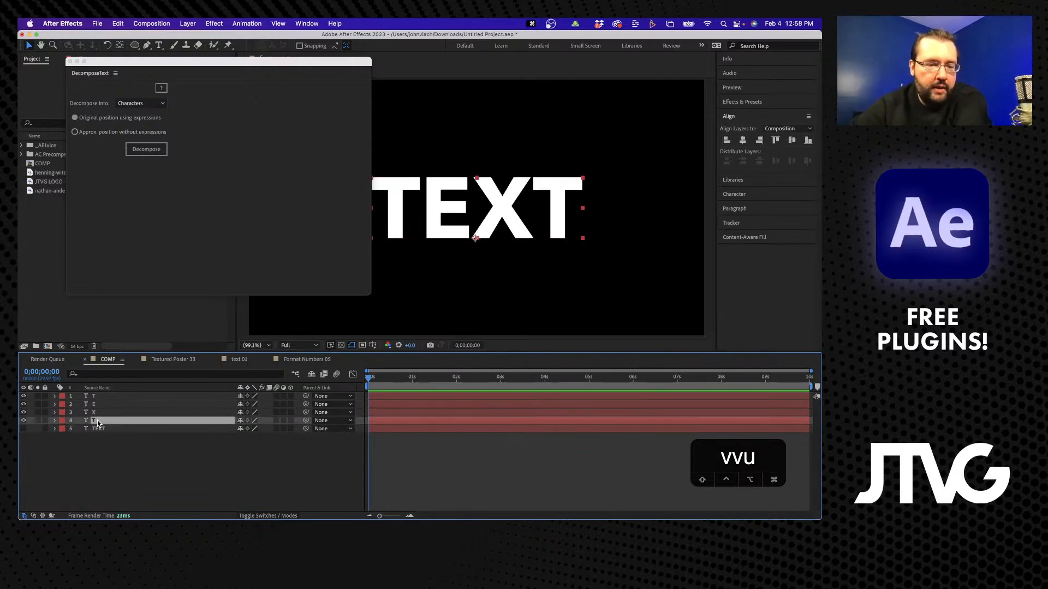
pyautogui.click(104, 429)
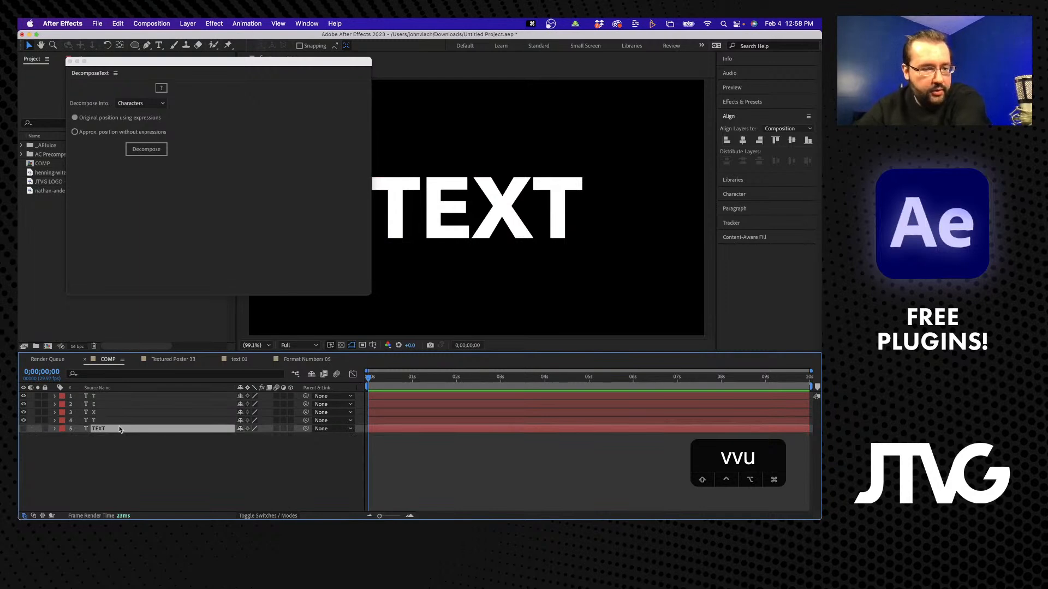
# Move the first T letter above the rest of the word and close the DecomposeText panel.
pyautogui.click(104, 397)
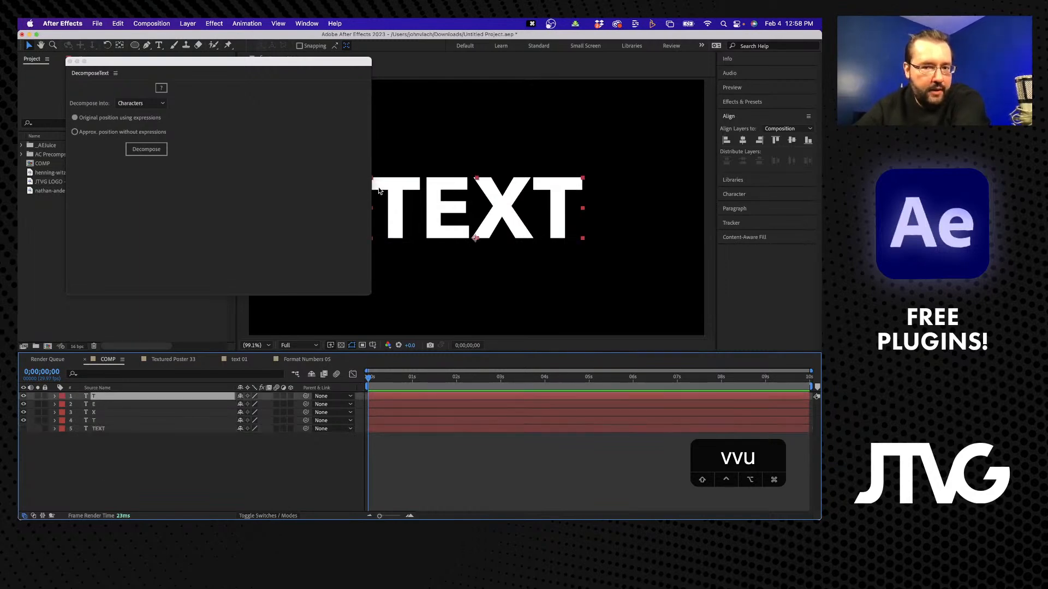
pyautogui.moveTo(389, 197); pyautogui.dragTo(404, 146)
pyautogui.click(70, 60)
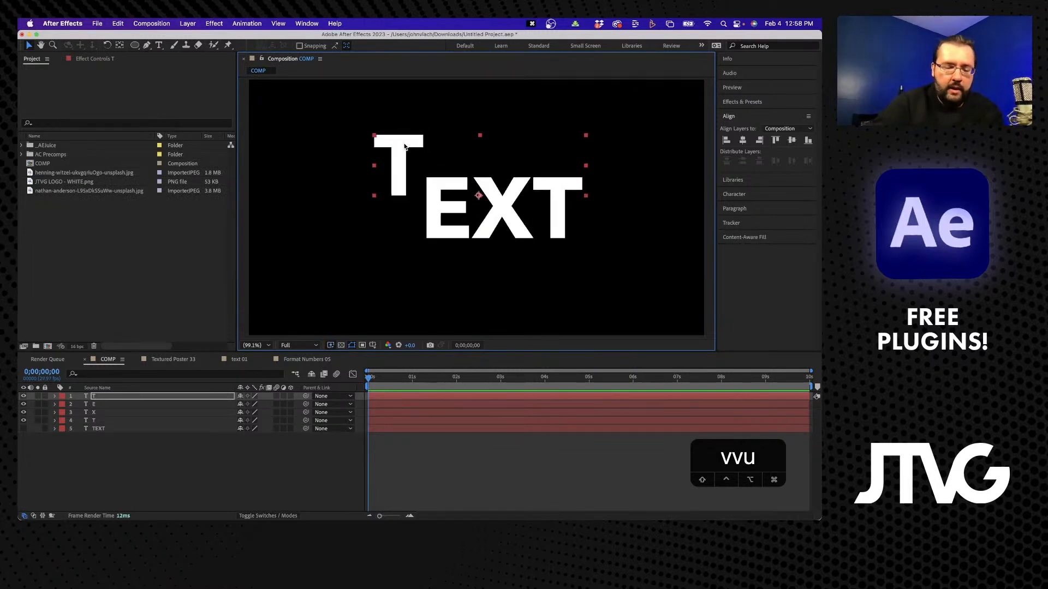
# Undo the move of the first T letter and deselect its layer.
pyautogui.press('super+z')
pyautogui.press('super+z')
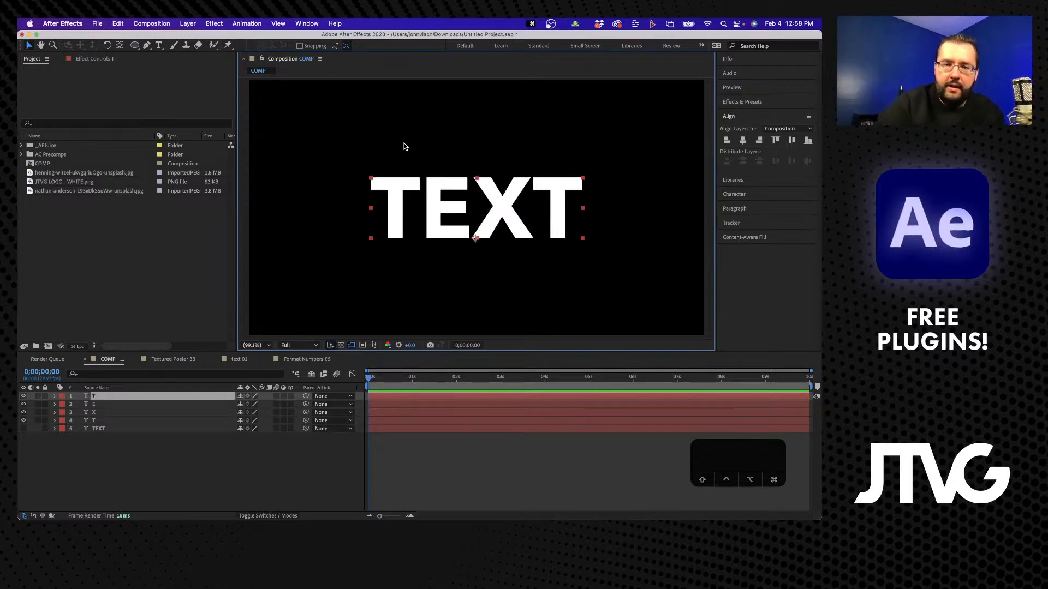
pyautogui.click(168, 455)
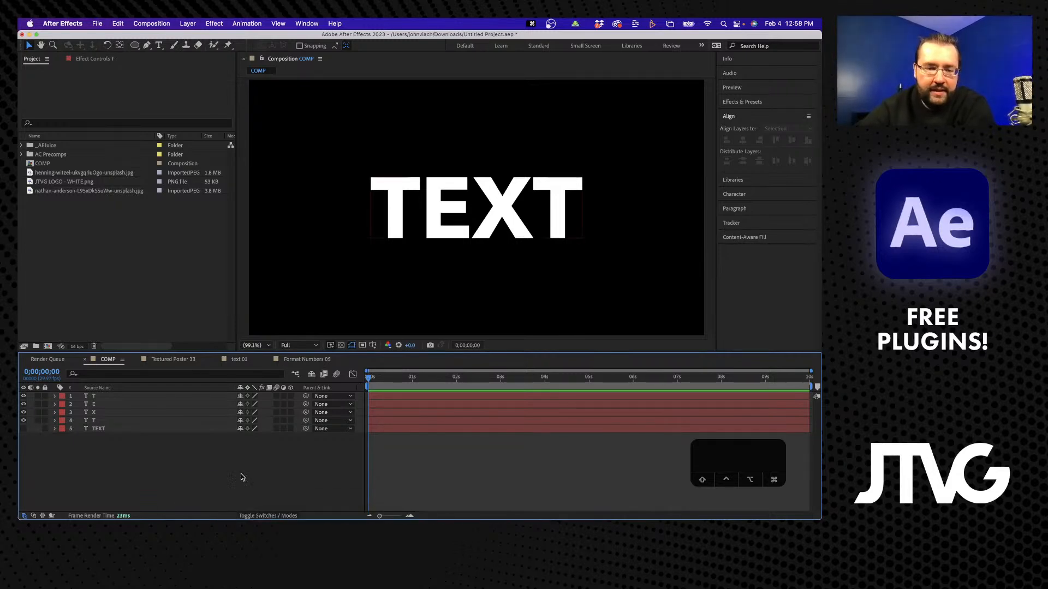
# Switch to Safari and view the post about the free SABER plug-in on the Video Copilot site.
pyautogui.moveTo(276, 513)
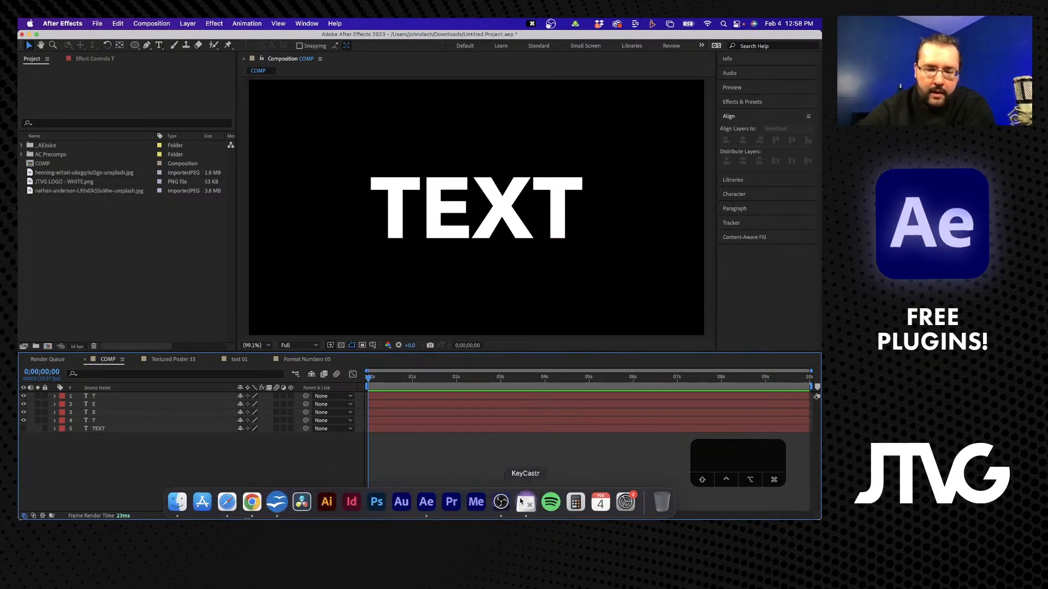
pyautogui.click(524, 505)
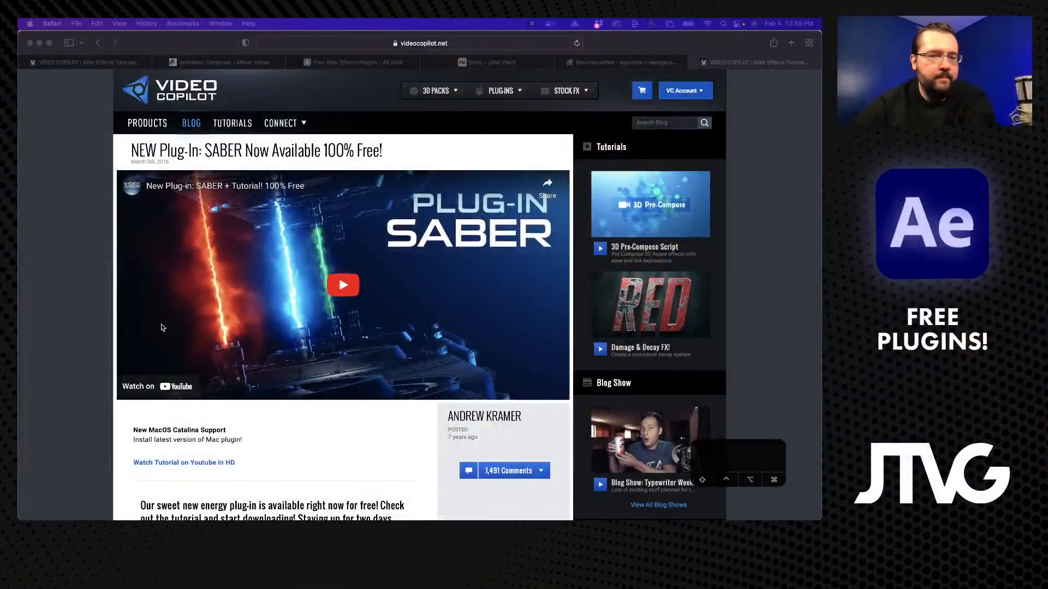
pyautogui.moveTo(295, 518)
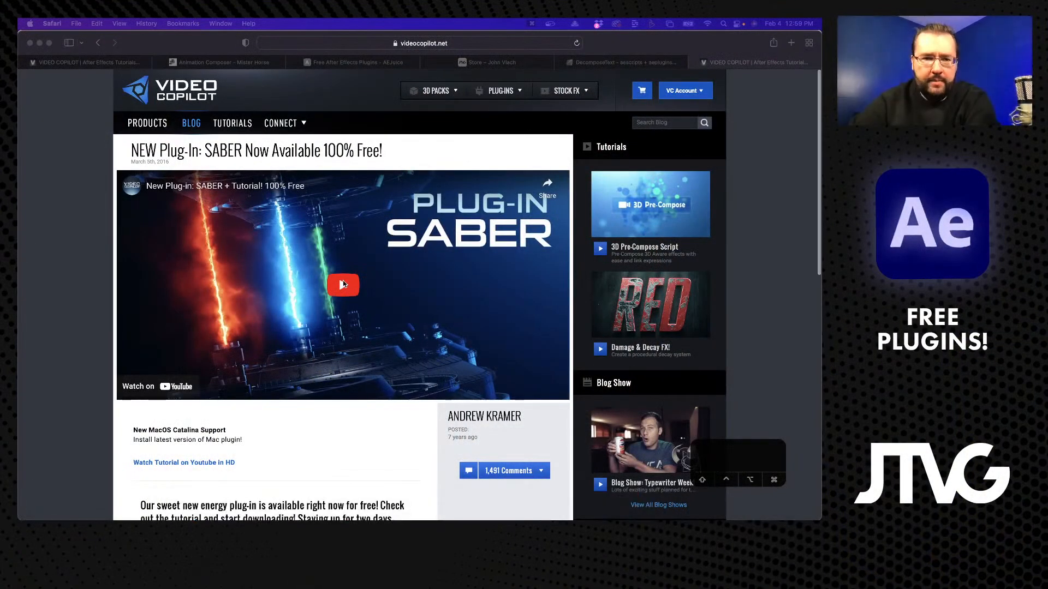
pyautogui.scroll(-2, 343, 283)
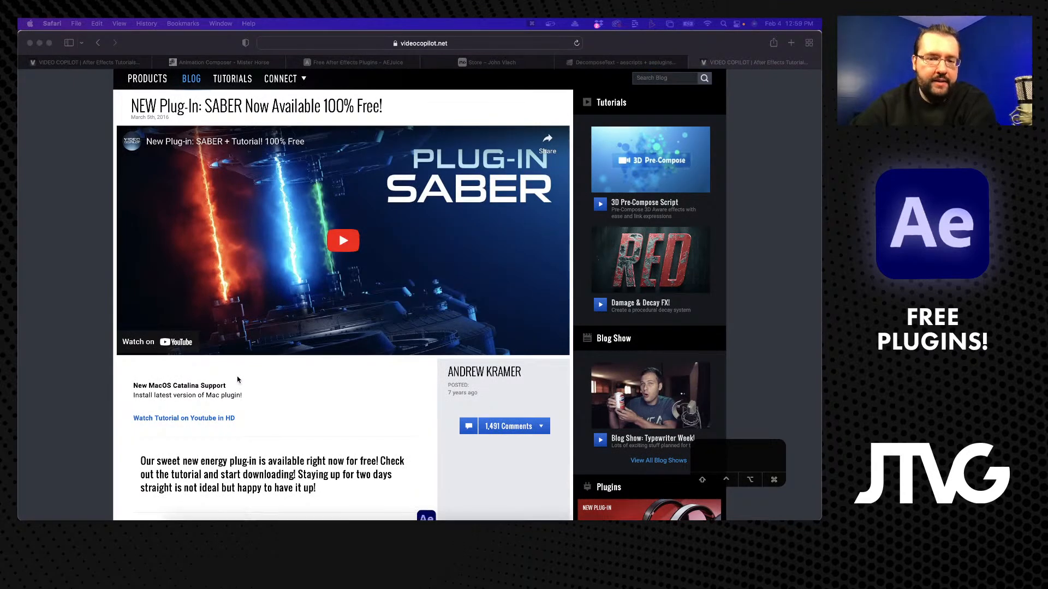
pyautogui.click(290, 405)
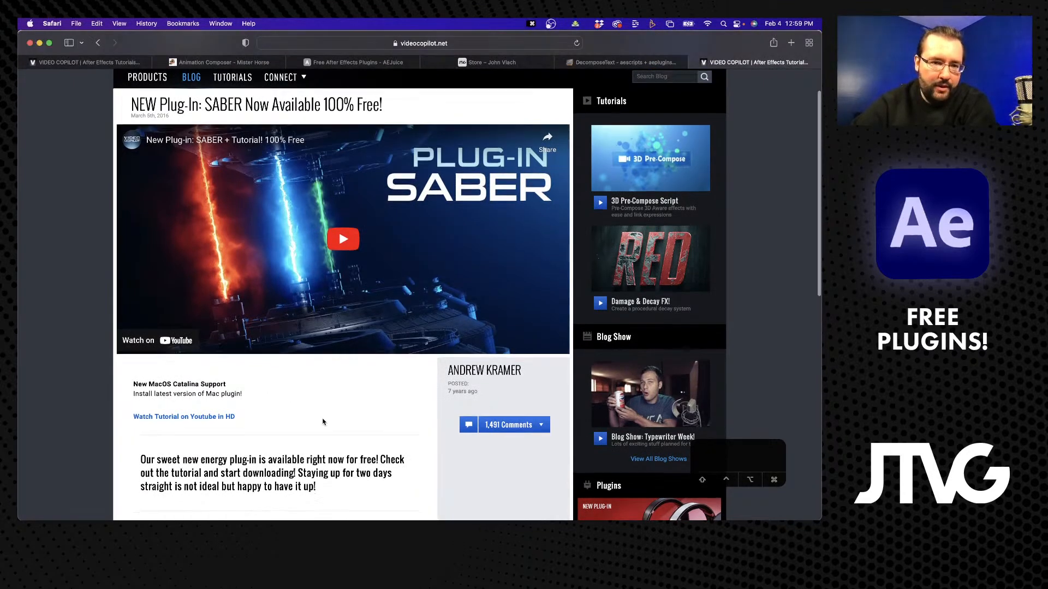
# Examine the SABER post's key uses, feature list and plug-in downloads for Windows and Apple.
pyautogui.scroll(-2, 323, 422)
pyautogui.scroll(-7, 322, 421)
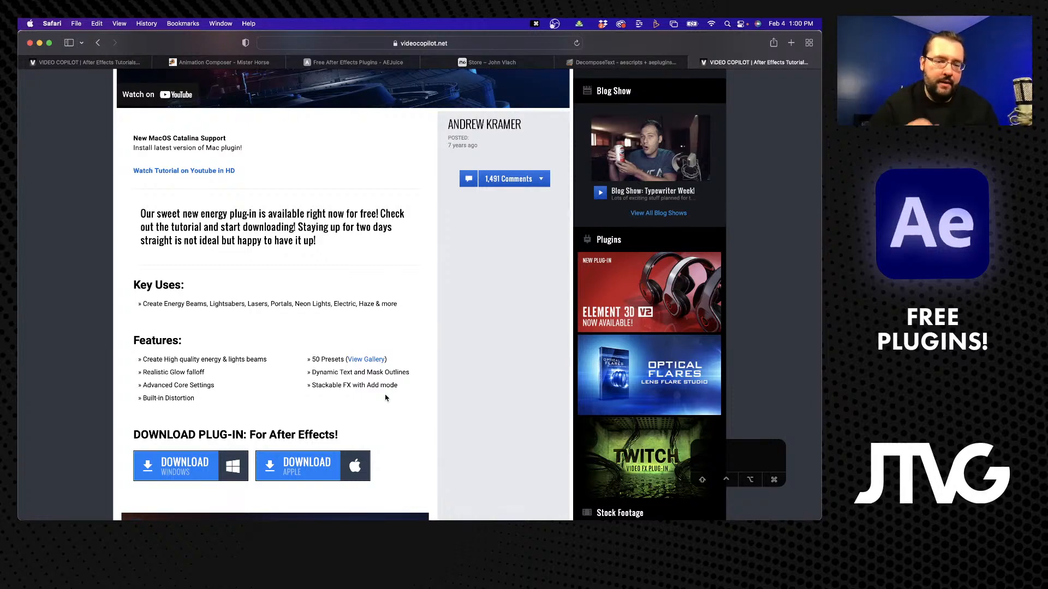
pyautogui.scroll(-5, 384, 397)
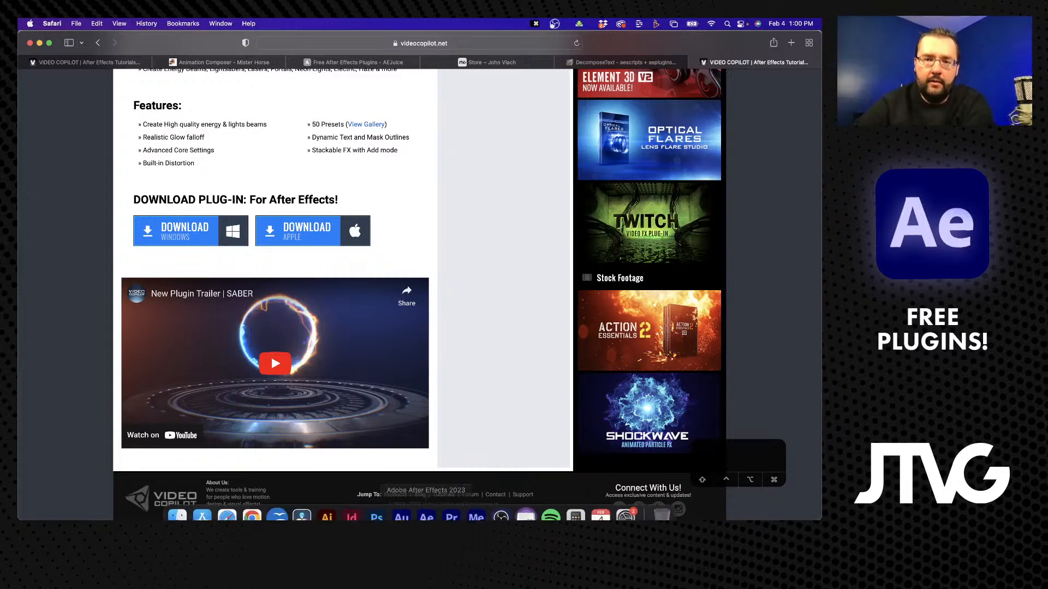
# Switch to After Effects, delete the four single-letter layers and make the original TEXT layer visible.
pyautogui.click(422, 508)
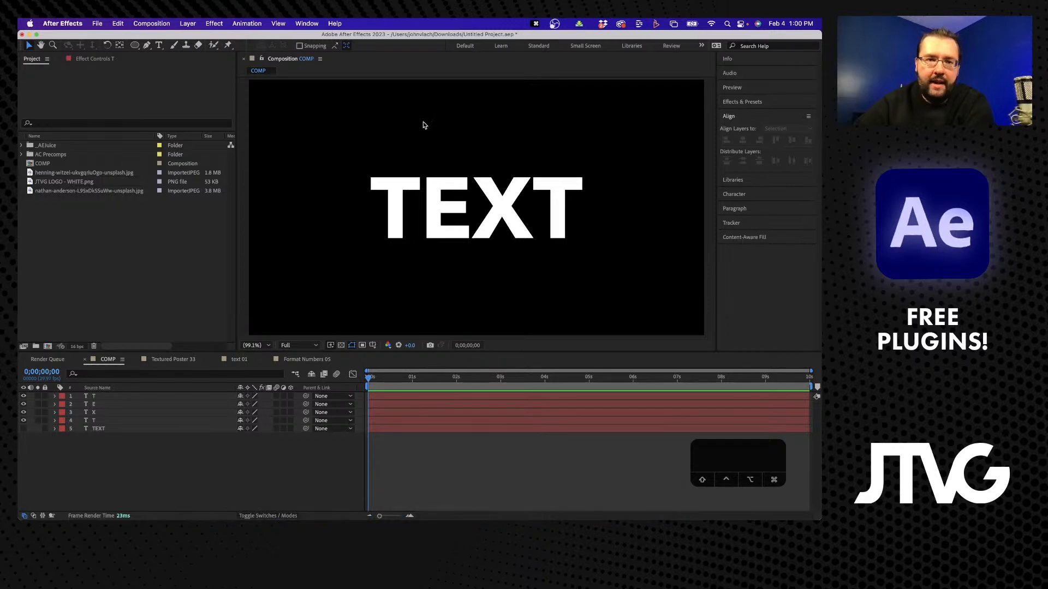
pyautogui.click(105, 421)
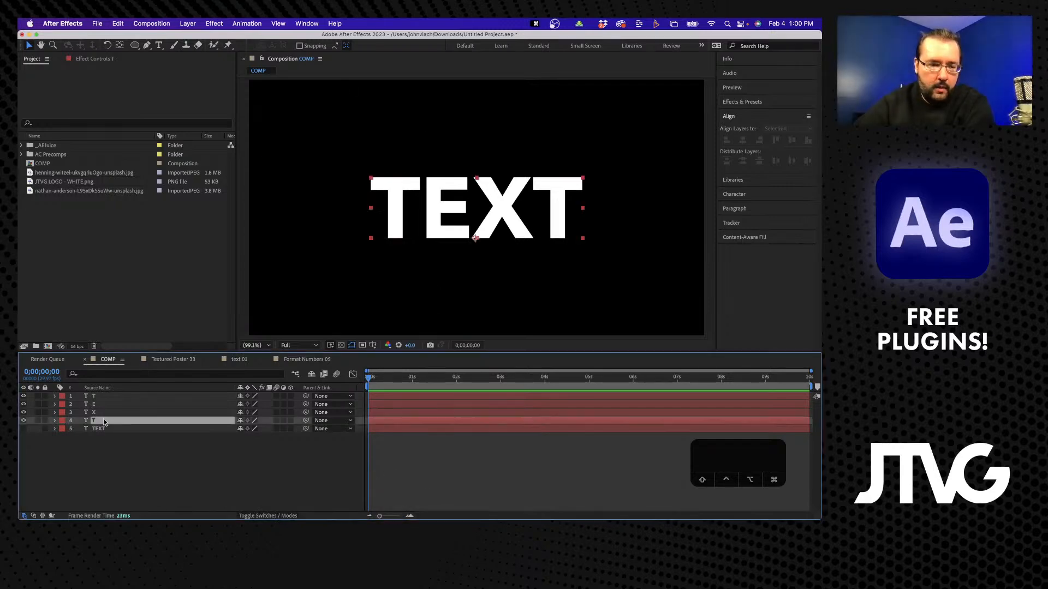
pyautogui.keyDown('shift'); pyautogui.click(108, 395); pyautogui.keyUp('shift')
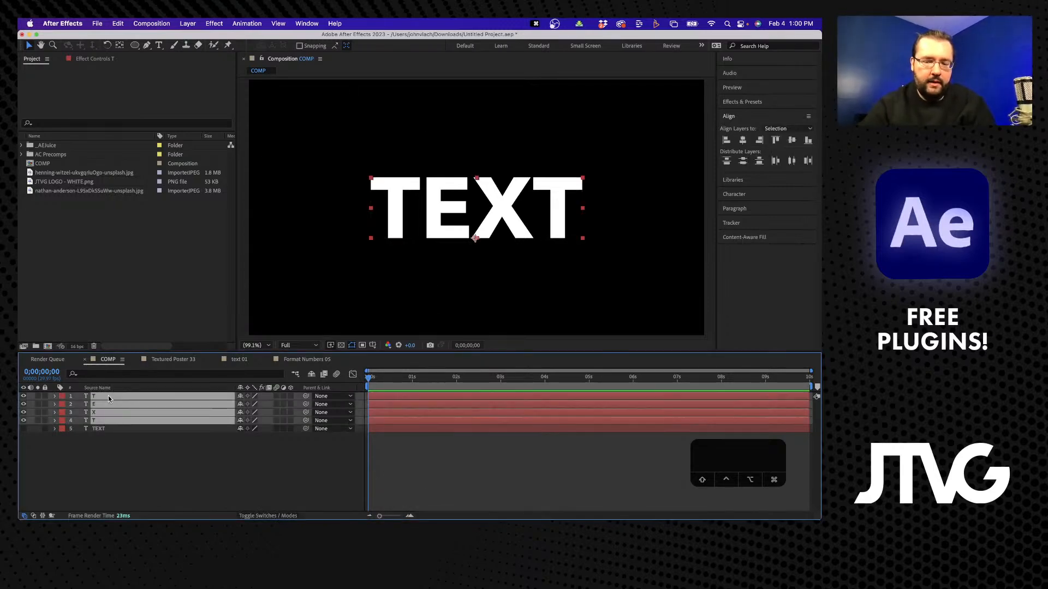
pyautogui.press('BackSpace')
pyautogui.click(107, 396)
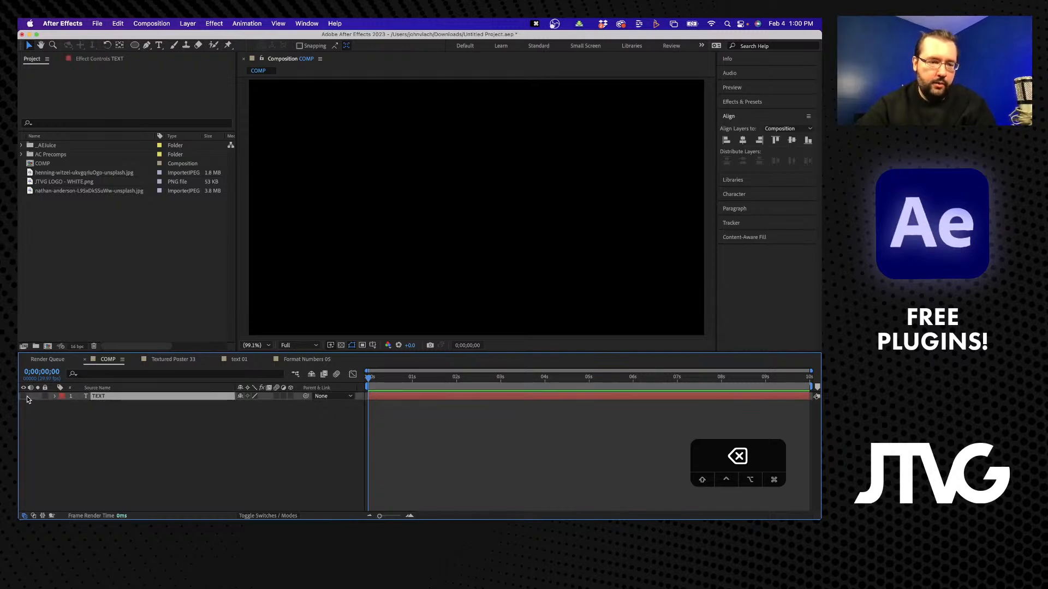
pyautogui.click(23, 395)
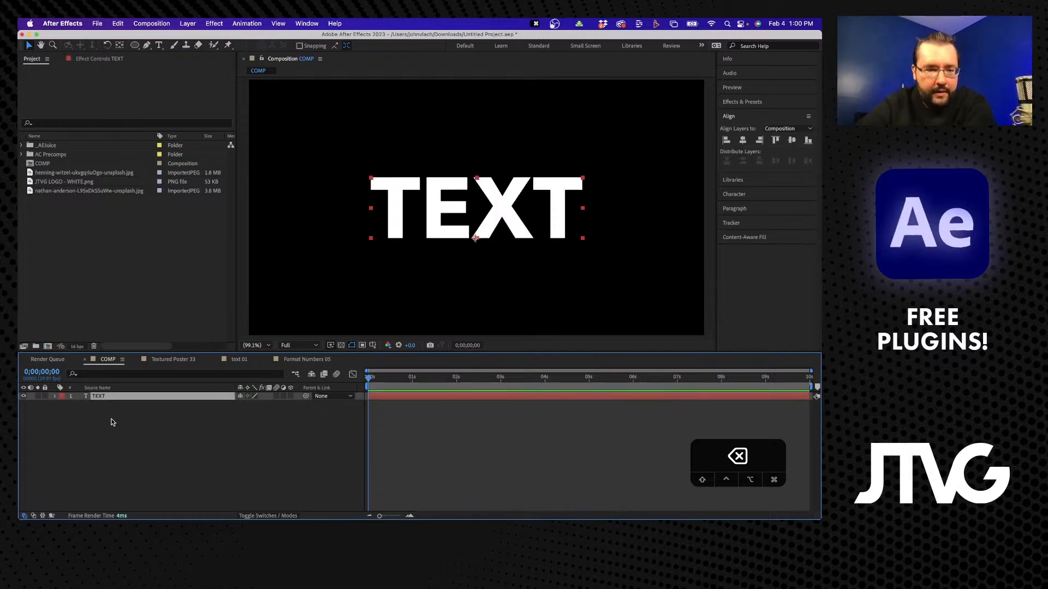
# Apply the Saber effect to the TEXT layer and preview the composition around 0;00;01;16.
pyautogui.click(215, 23)
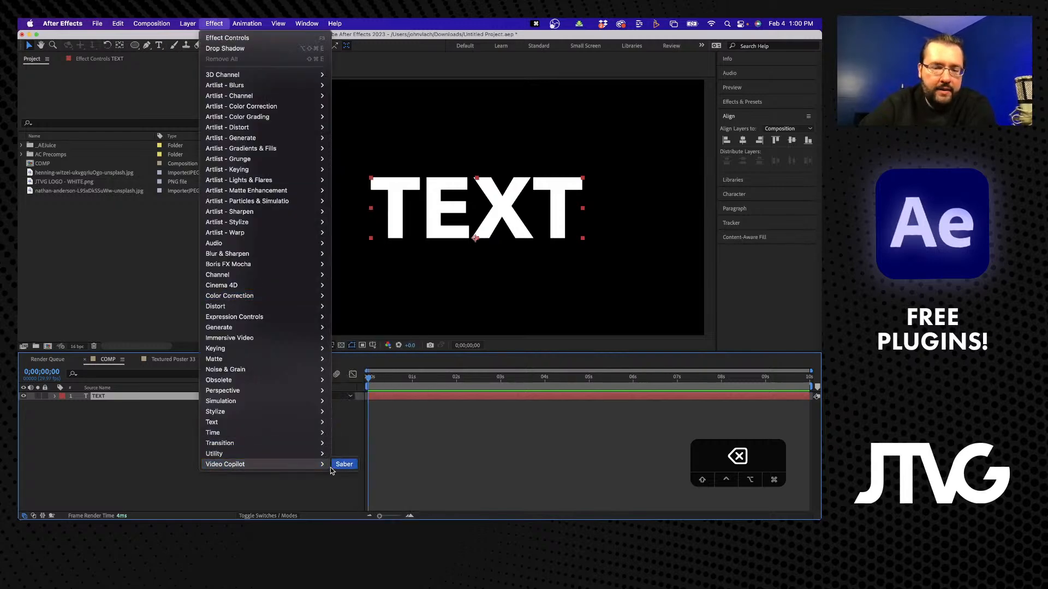
pyautogui.click(150, 470)
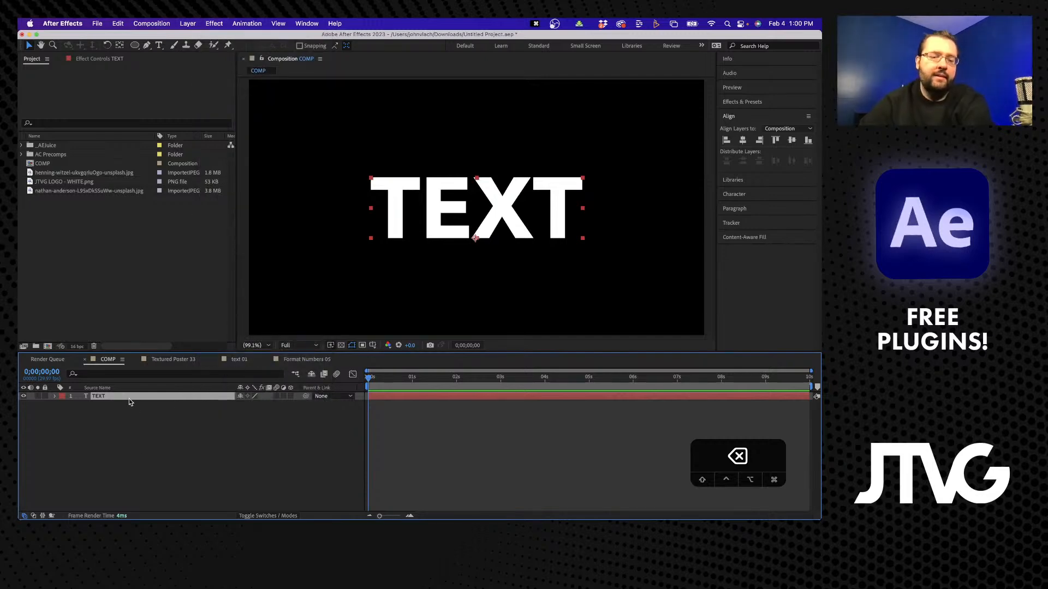
pyautogui.hotkey('ctrl', 'space')
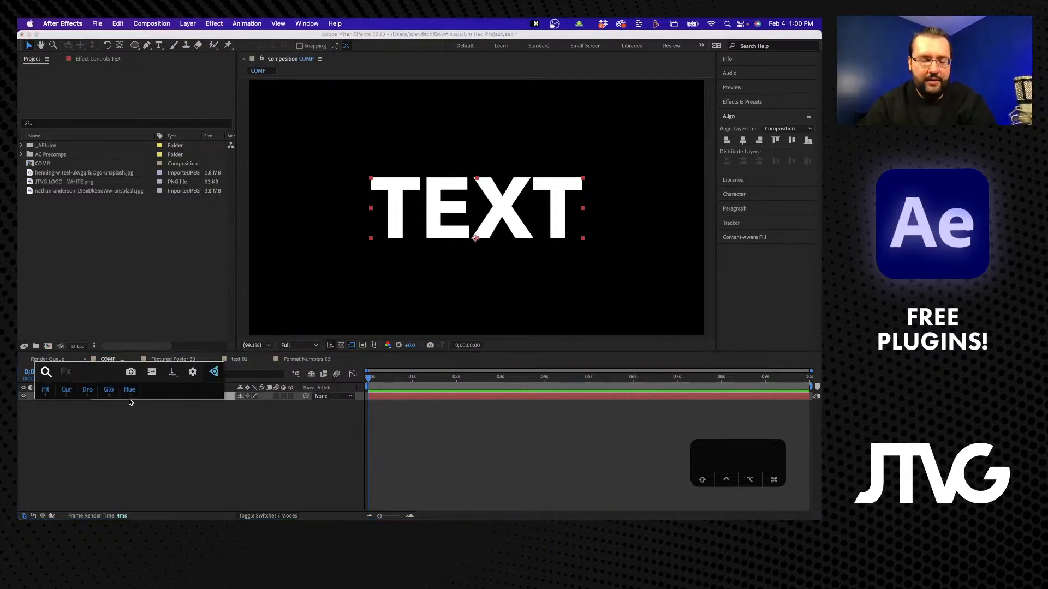
pyautogui.write('saber')
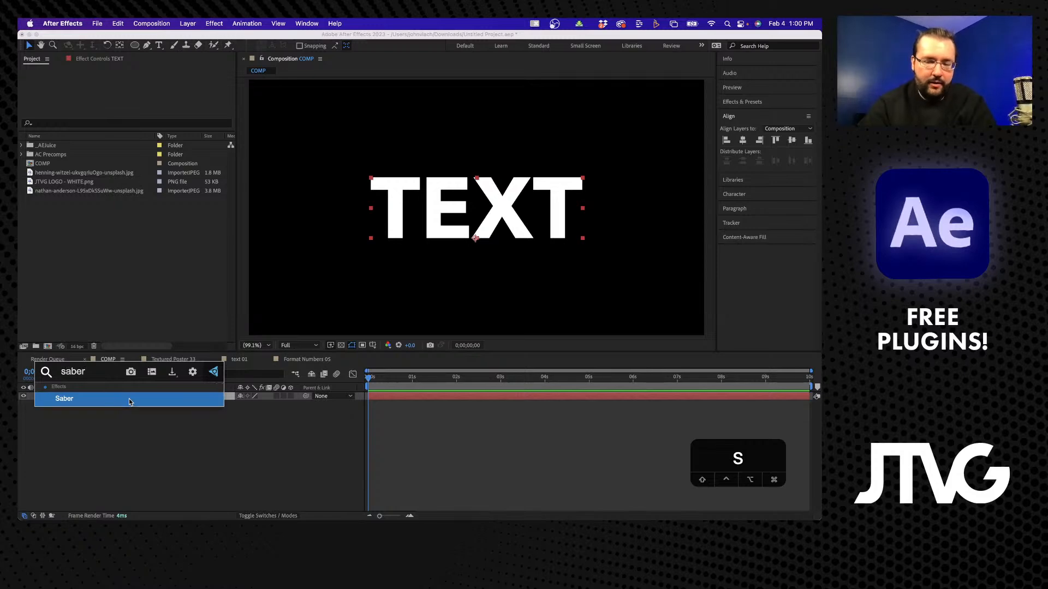
pyautogui.click(131, 402)
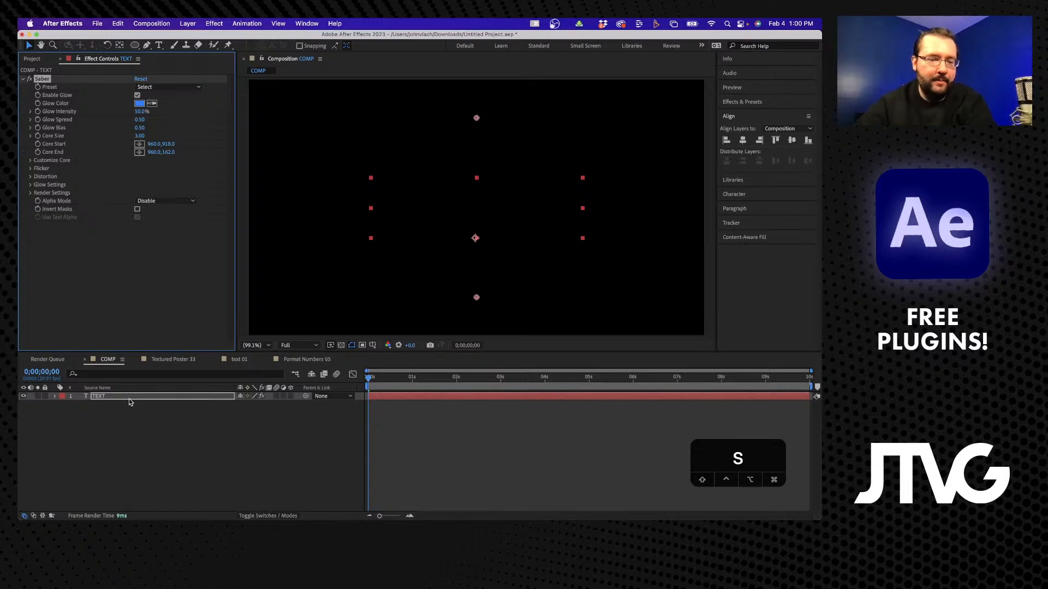
pyautogui.click(127, 299)
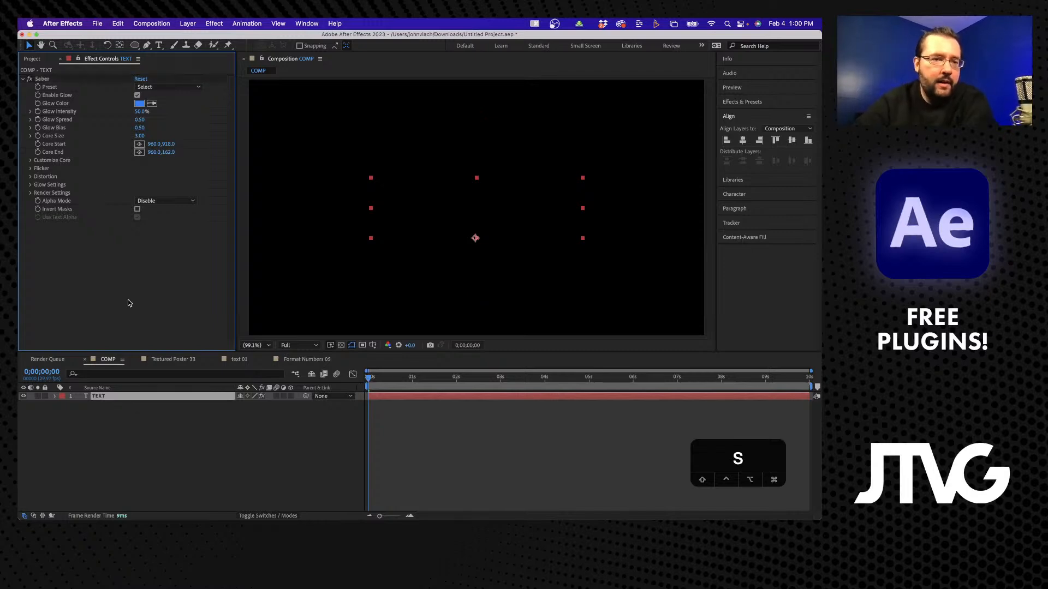
pyautogui.click(42, 79)
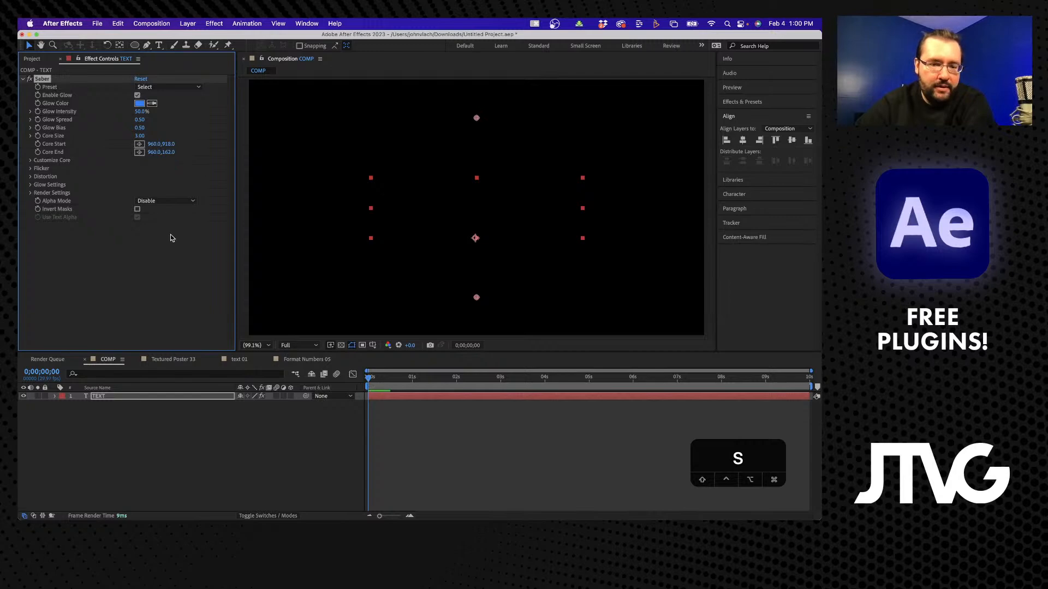
pyautogui.moveTo(380, 377); pyautogui.dragTo(436, 382)
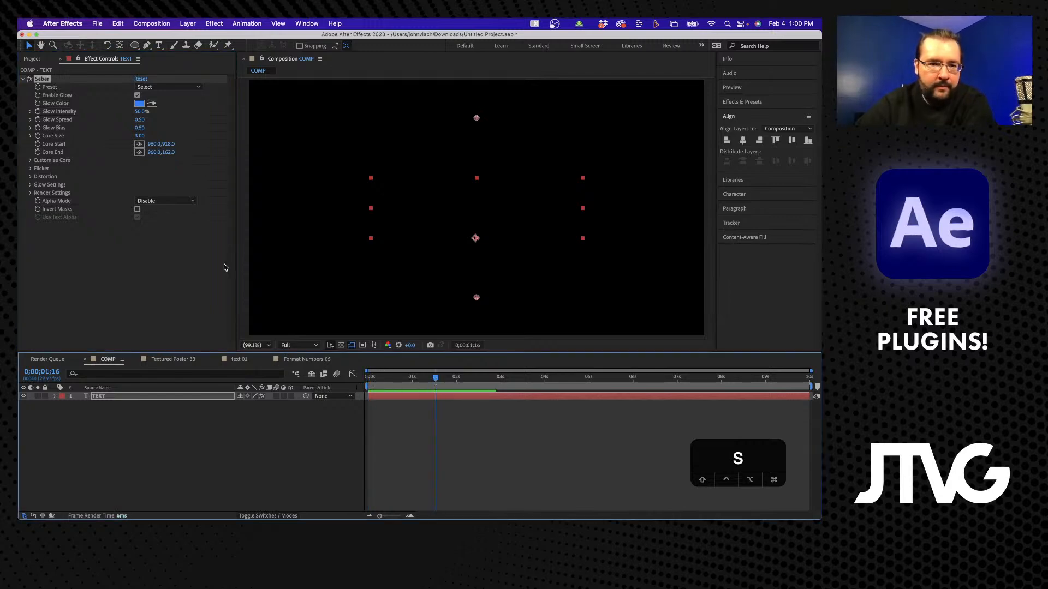
# Set Saber's Core Type to Text Layer in the core customization and hide the TEXT layer.
pyautogui.click(30, 160)
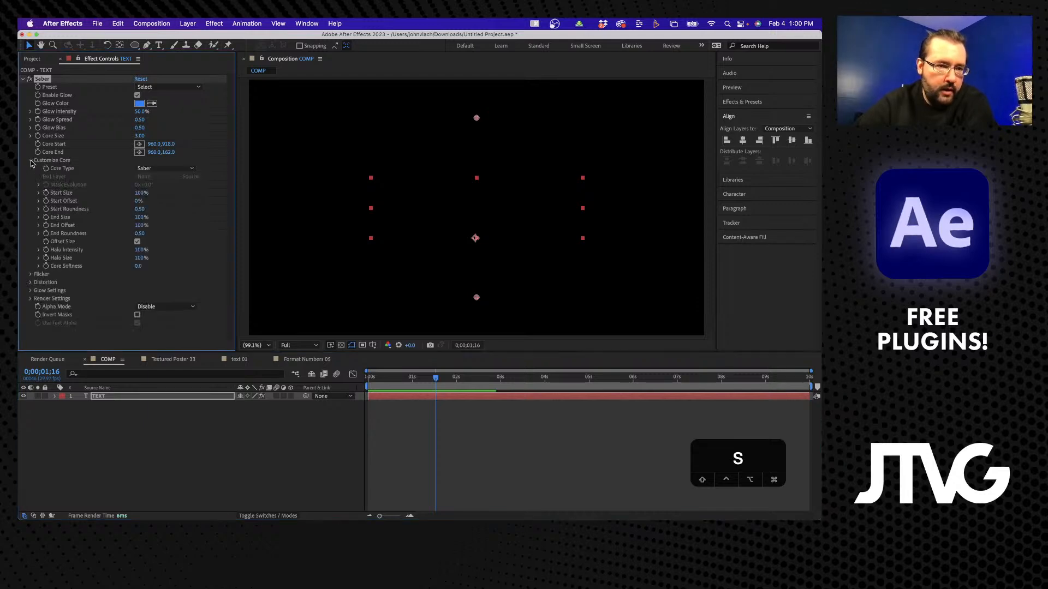
pyautogui.click(158, 168)
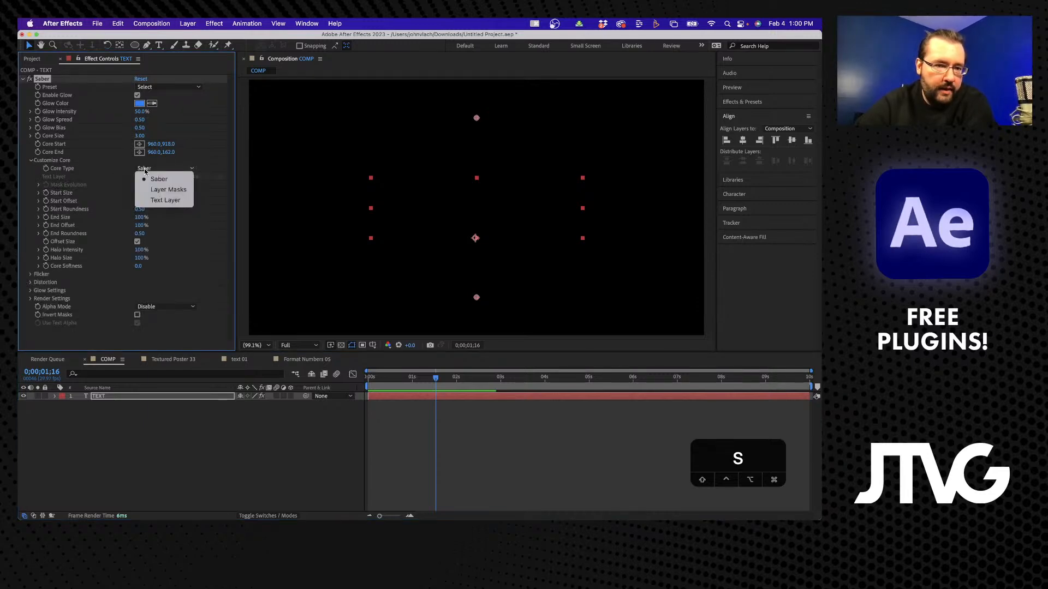
pyautogui.click(155, 201)
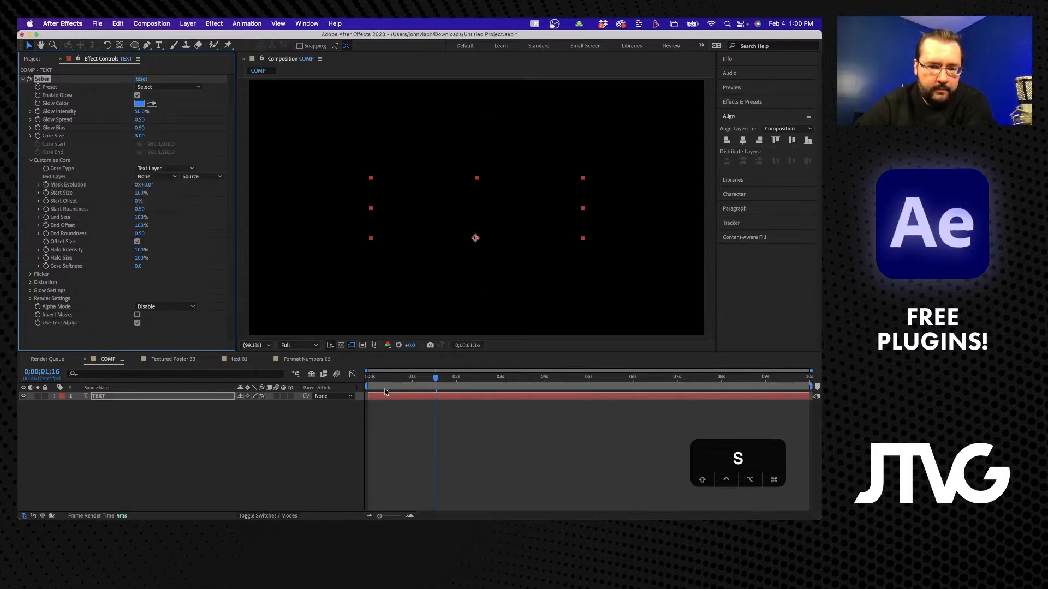
pyautogui.moveTo(385, 379)
pyautogui.mouseDown()
pyautogui.moveTo(368, 378)
pyautogui.moveTo(401, 378)
pyautogui.mouseUp()
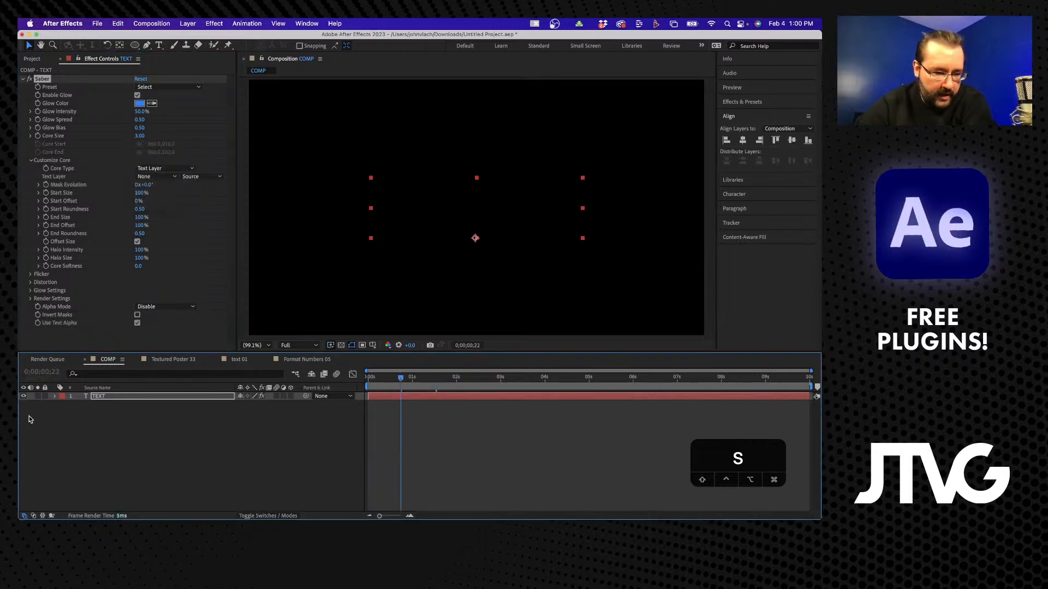
pyautogui.click(23, 397)
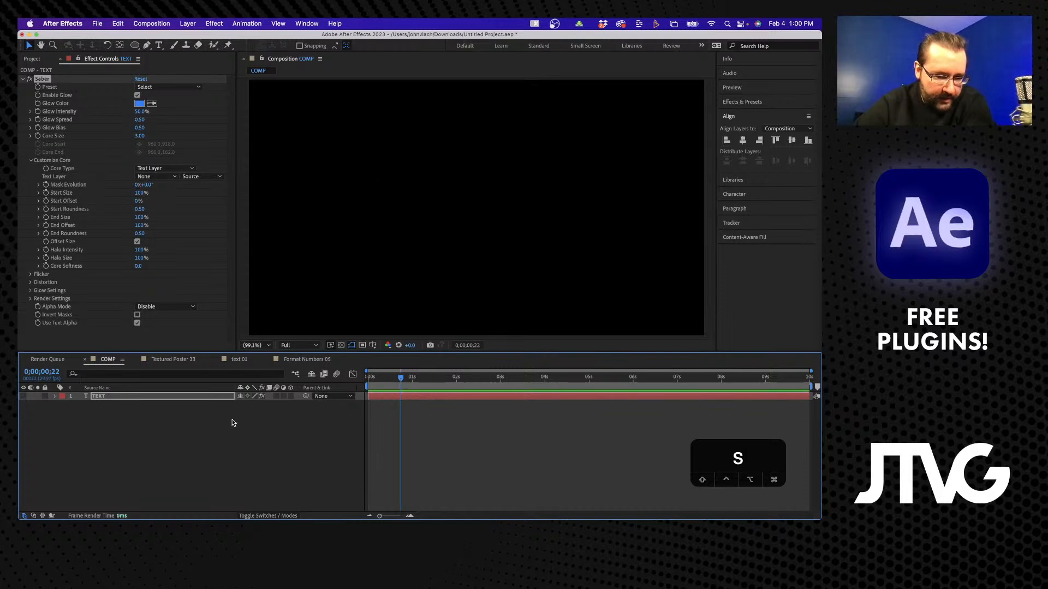
# Choose the TEXT layer as Saber's text layer and turn its visibility back on to preview it.
pyautogui.click(737, 195)
pyautogui.moveTo(389, 381); pyautogui.dragTo(367, 382)
pyautogui.click(164, 177)
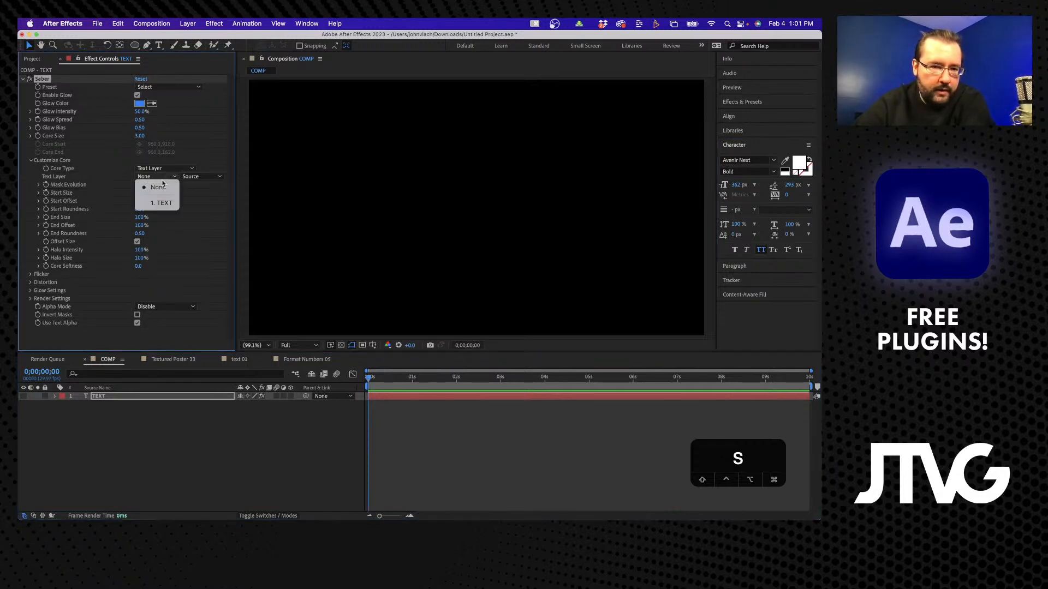
pyautogui.click(159, 202)
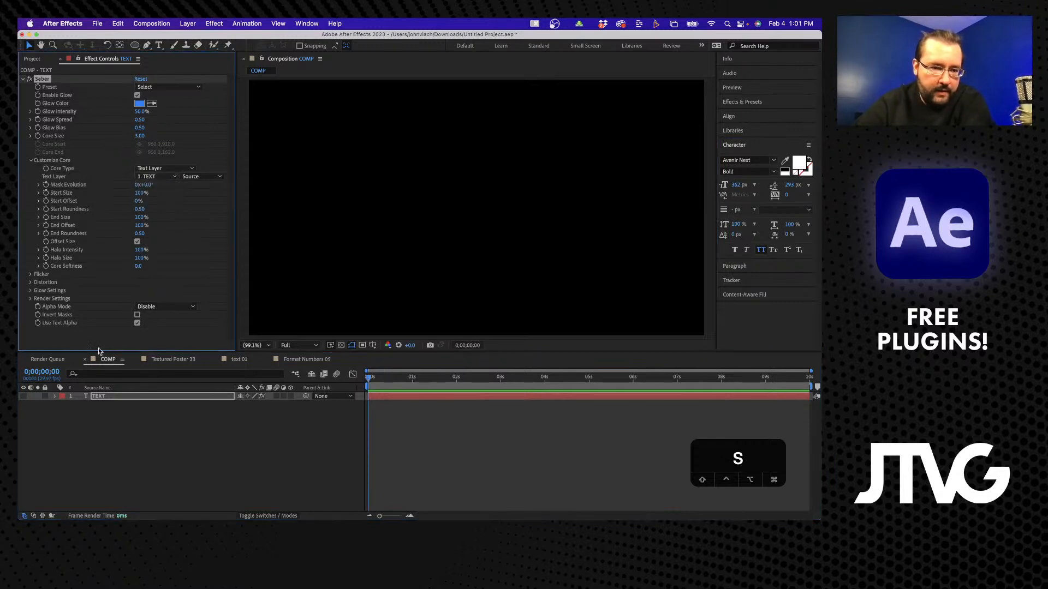
pyautogui.click(23, 396)
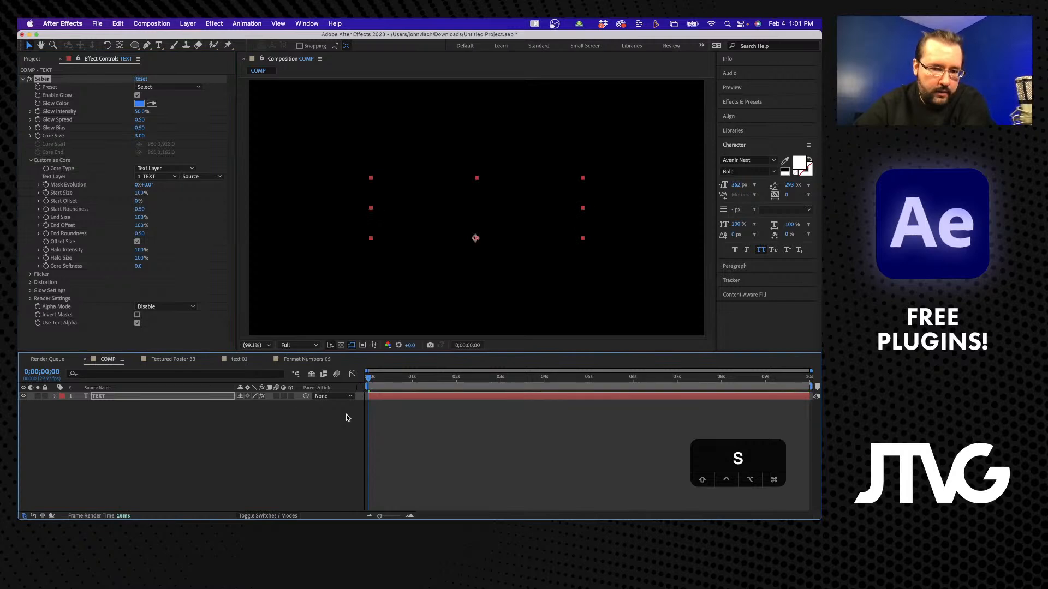
pyautogui.moveTo(378, 379); pyautogui.dragTo(428, 380)
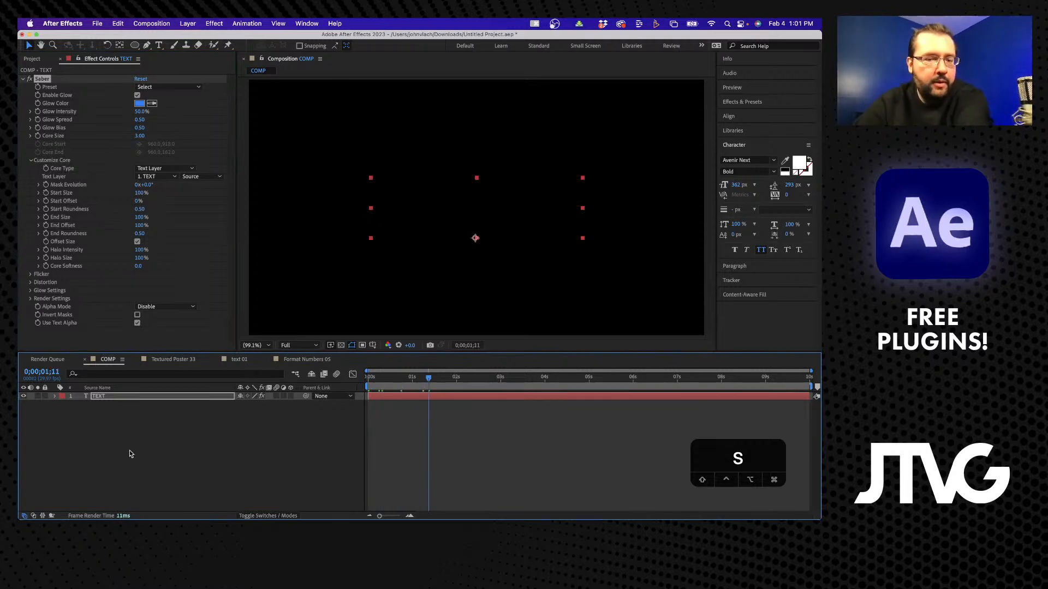
# Switch the core type of the TEXT layer's effect back to Saber.
pyautogui.click(163, 177)
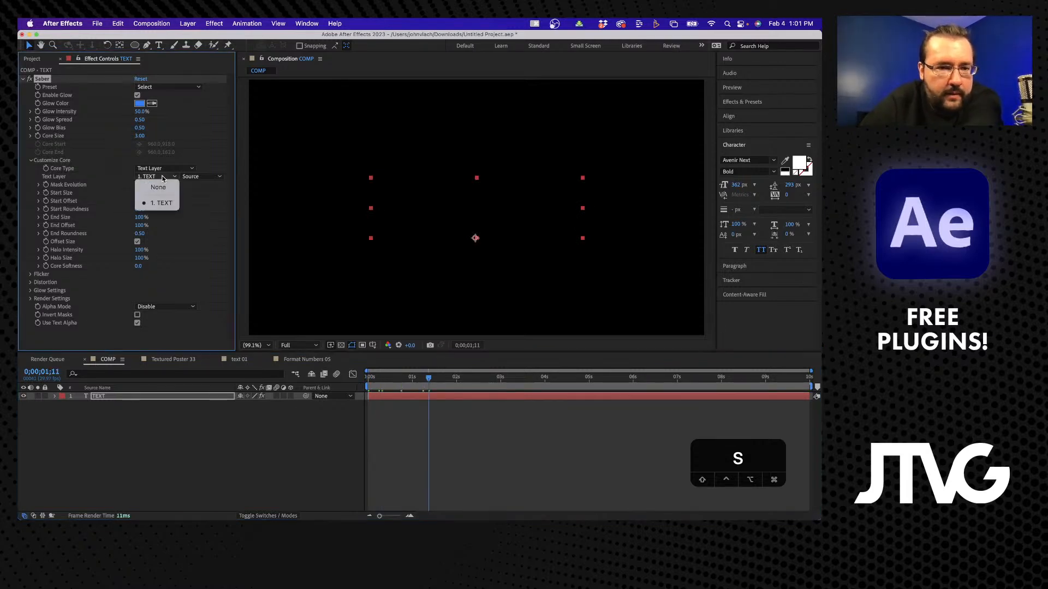
pyautogui.click(151, 170)
pyautogui.click(151, 169)
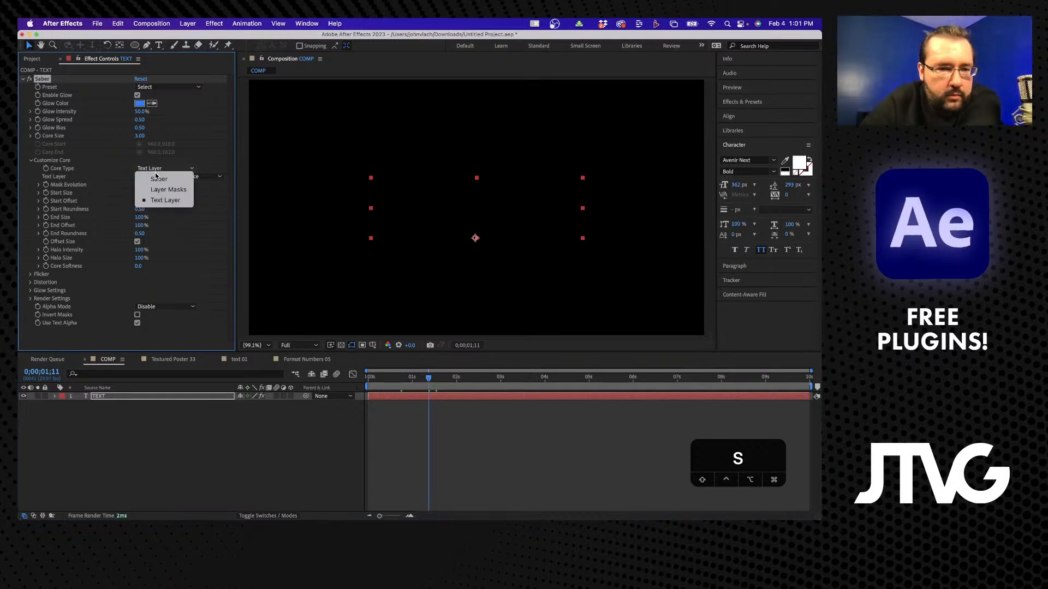
pyautogui.click(157, 179)
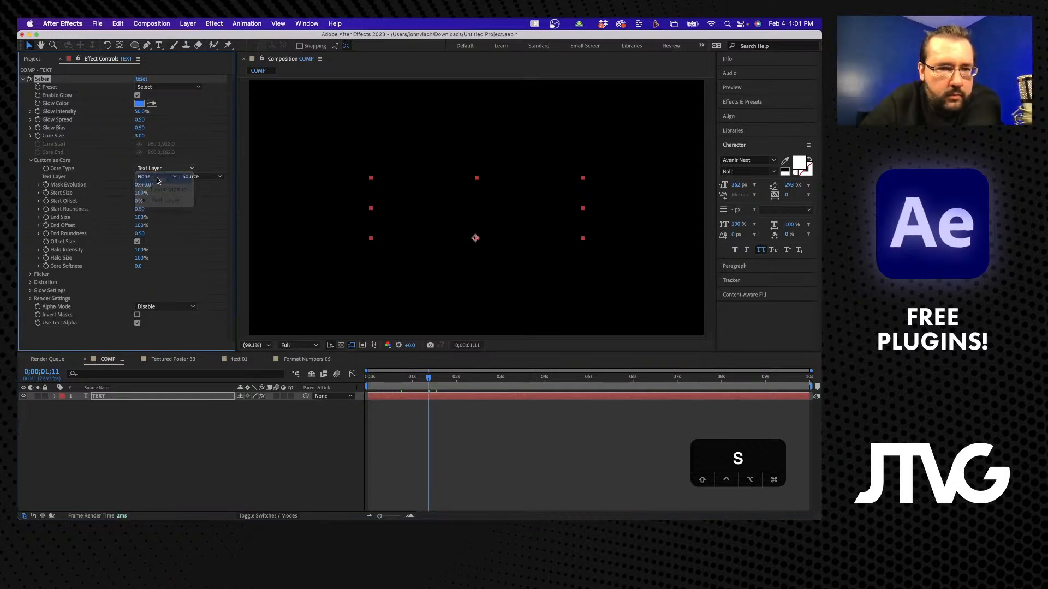
# Delete the TEXT layer and create a black solid at composition size, 1920 x 1080 px.
pyautogui.click(113, 395)
pyautogui.press('Delete')
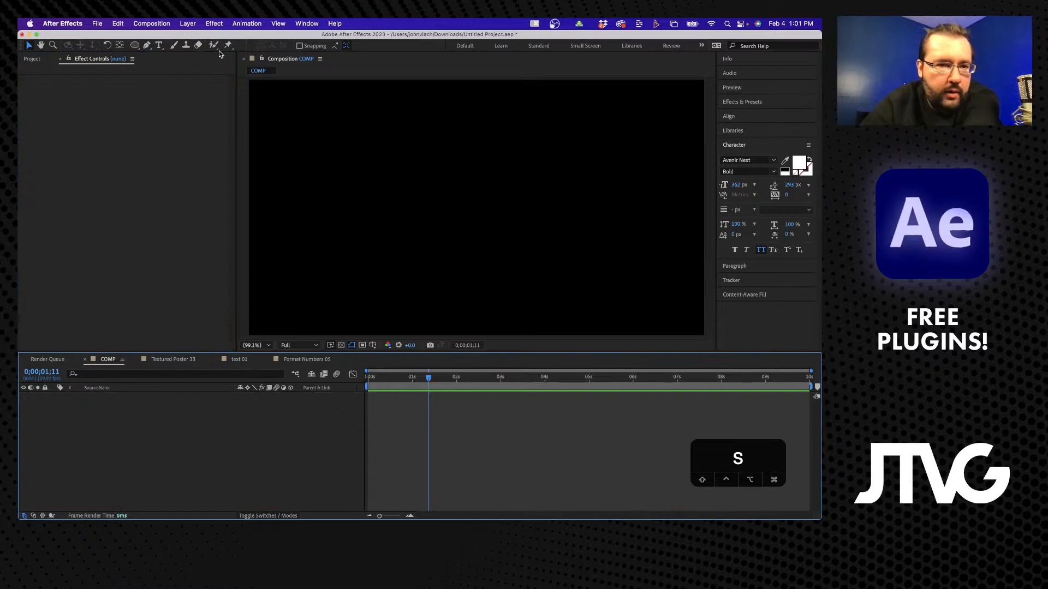
pyautogui.click(188, 23)
pyautogui.moveTo(229, 37)
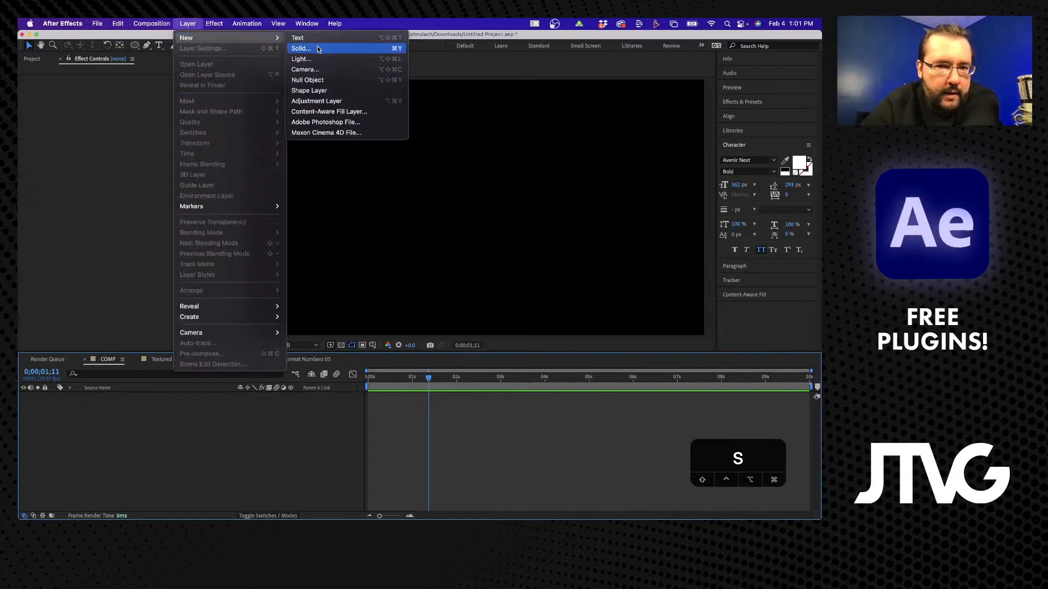
pyautogui.click(318, 49)
pyautogui.click(450, 288)
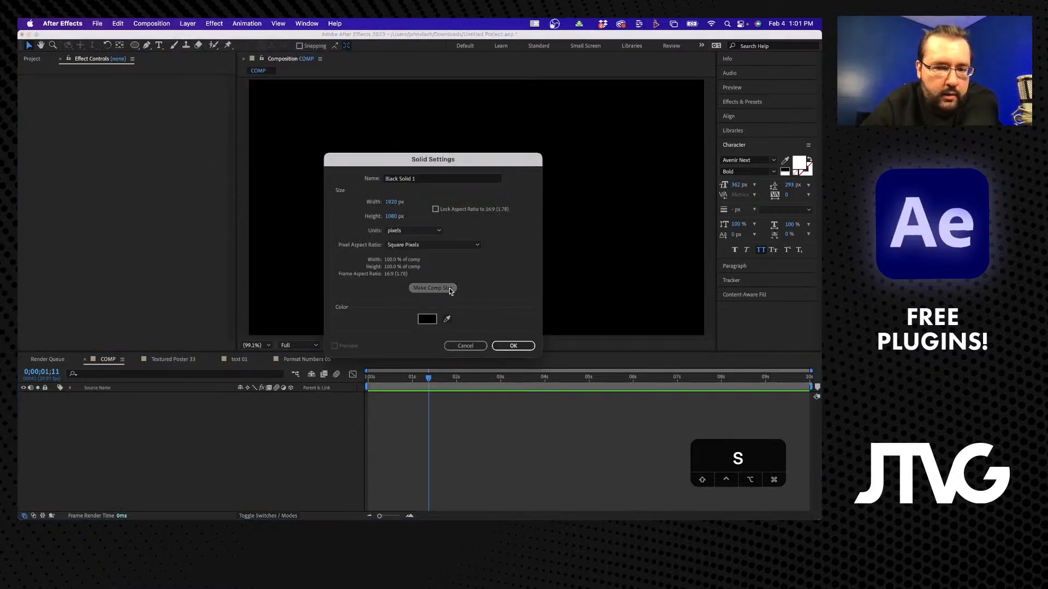
pyautogui.click(513, 345)
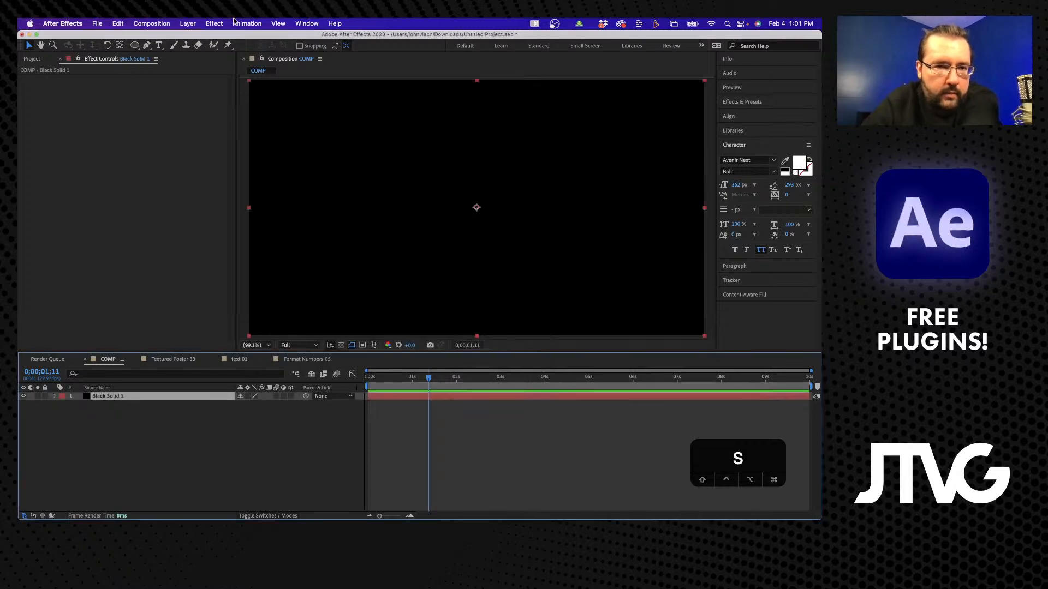
# Apply Video Copilot's Saber effect to the black solid and view the beam without selection handles.
pyautogui.click(214, 23)
pyautogui.moveTo(236, 445)
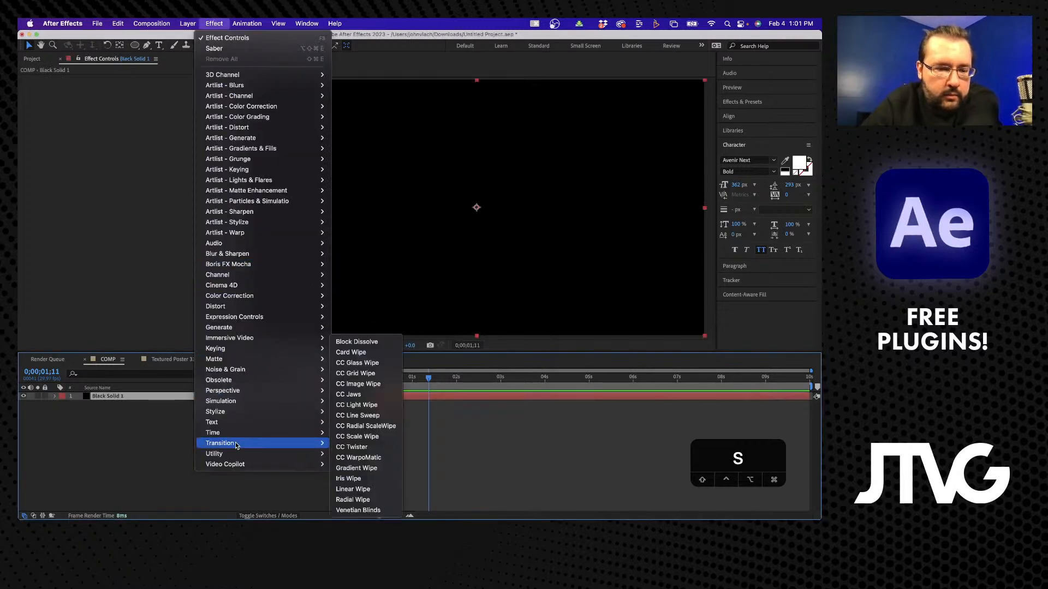
pyautogui.moveTo(234, 464)
pyautogui.click(340, 465)
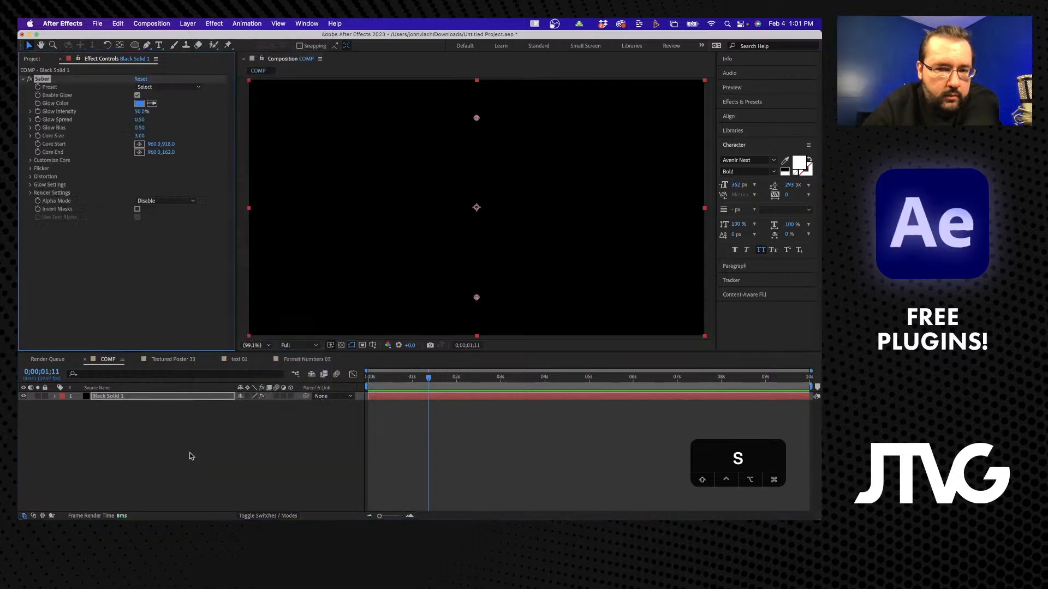
pyautogui.click(189, 455)
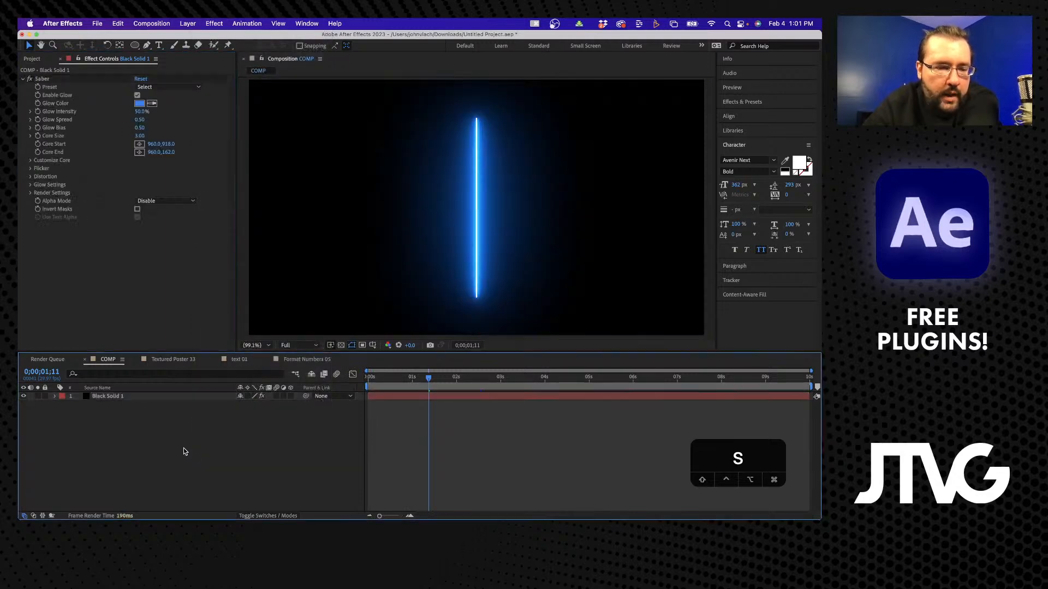
pyautogui.click(109, 396)
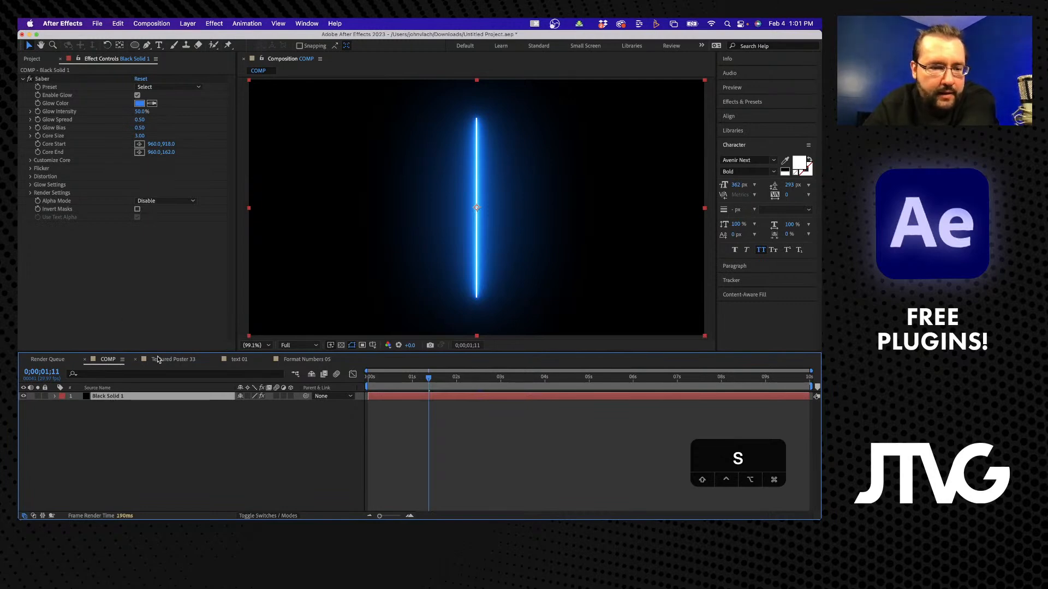
# Apply the Energy preset to the Saber effect on the black solid and view the beam without selection handles.
pyautogui.click(123, 438)
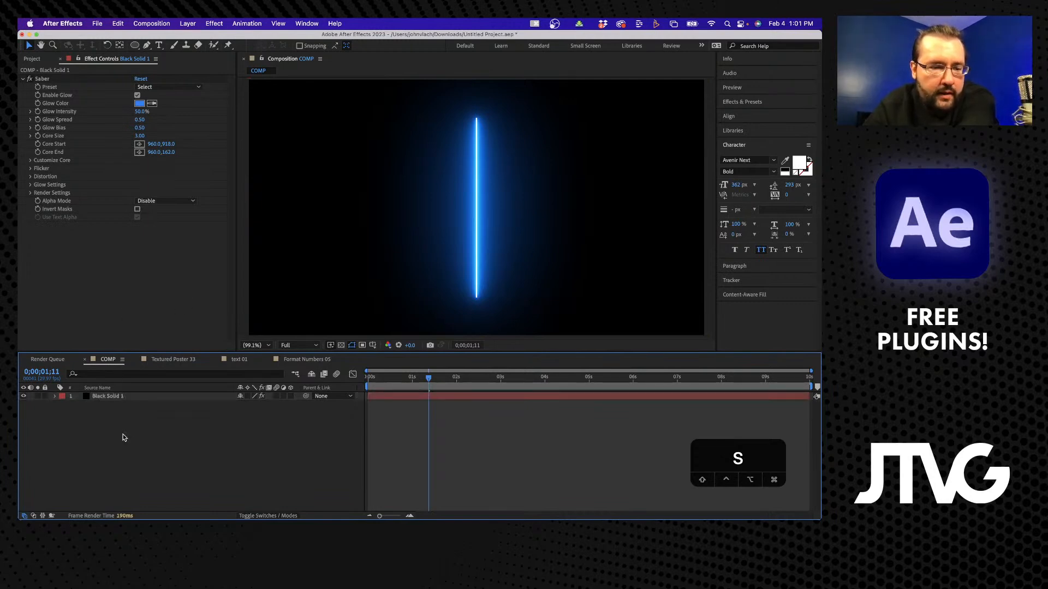
pyautogui.click(100, 395)
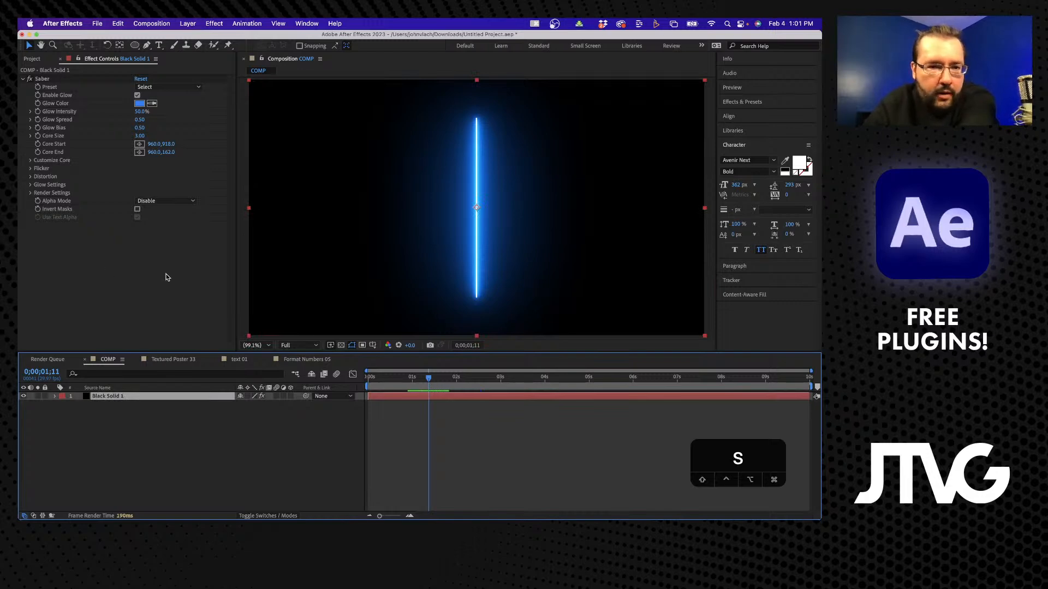
pyautogui.click(156, 87)
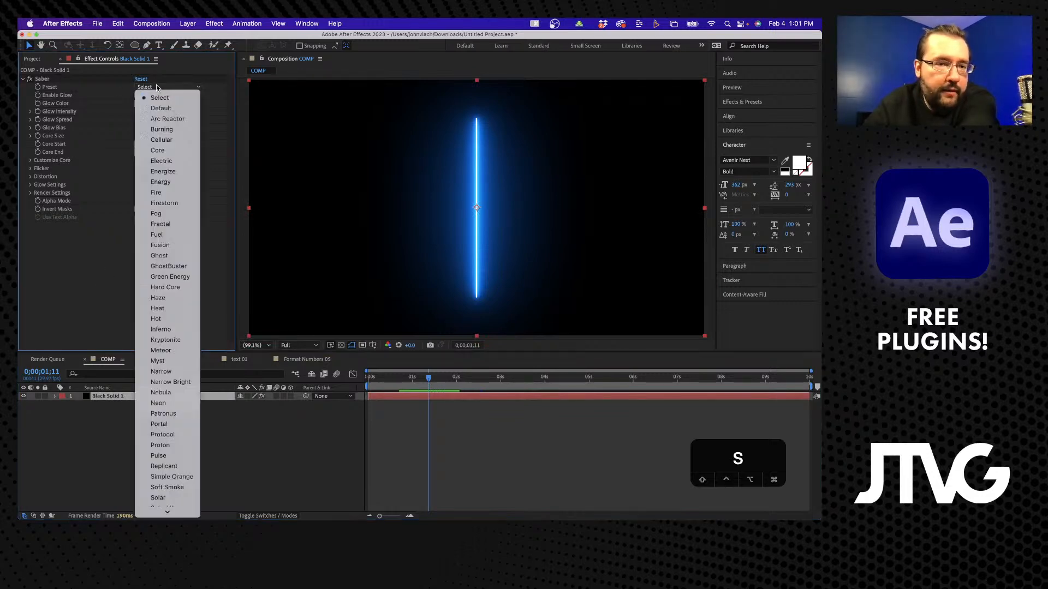
pyautogui.click(169, 183)
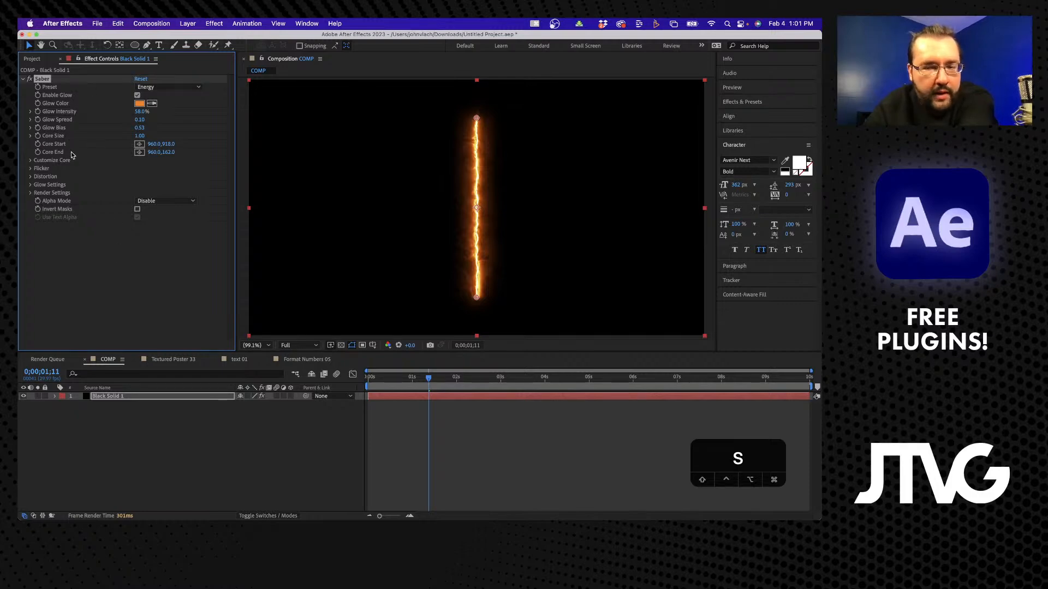
pyautogui.click(180, 475)
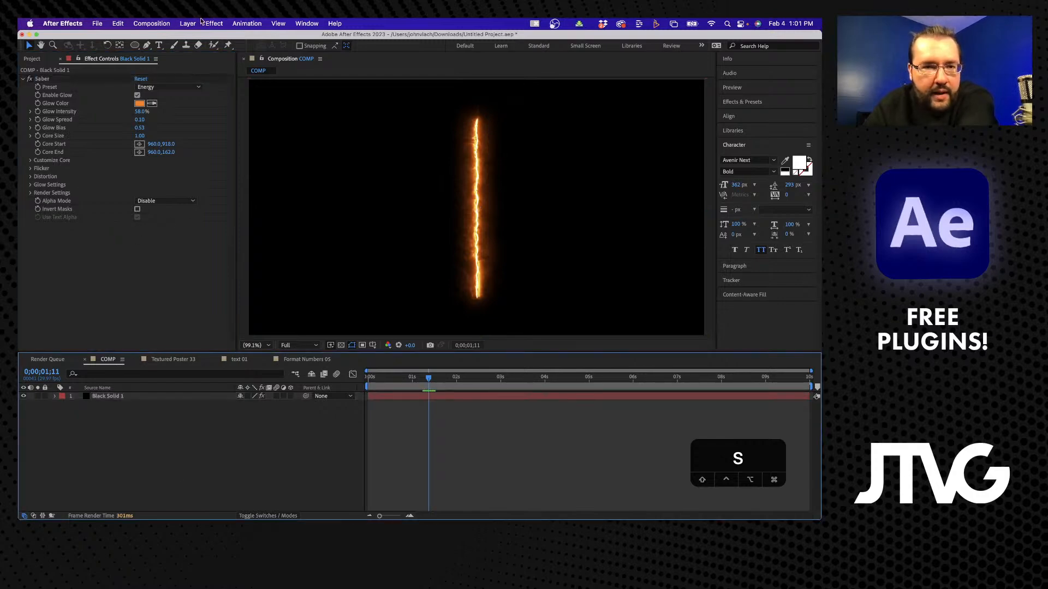
# Add a text layer reading "TEXT" to the composition.
pyautogui.click(159, 48)
pyautogui.click(337, 207)
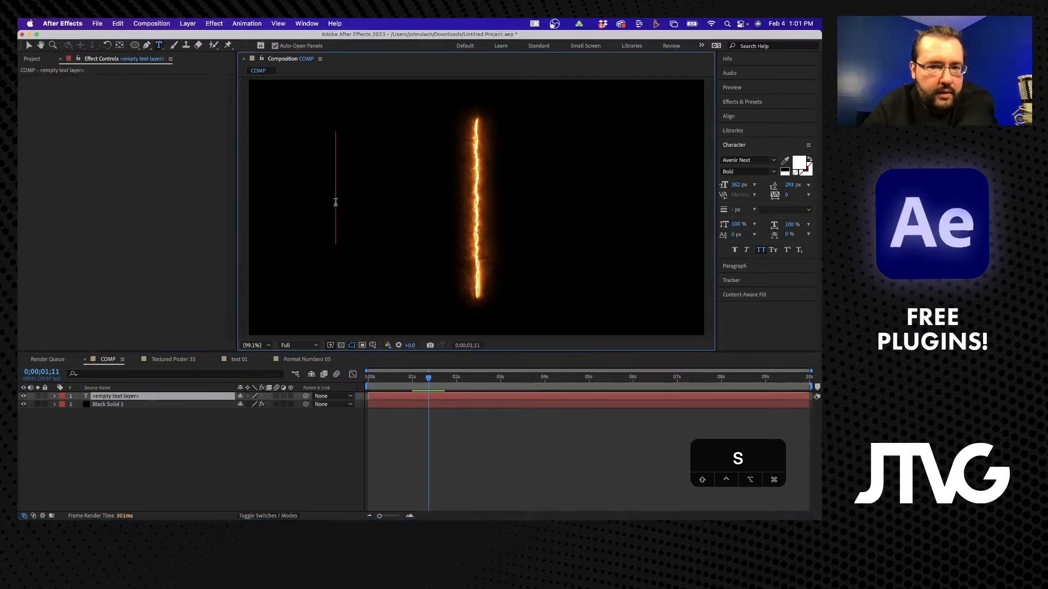
pyautogui.write('TEXT')
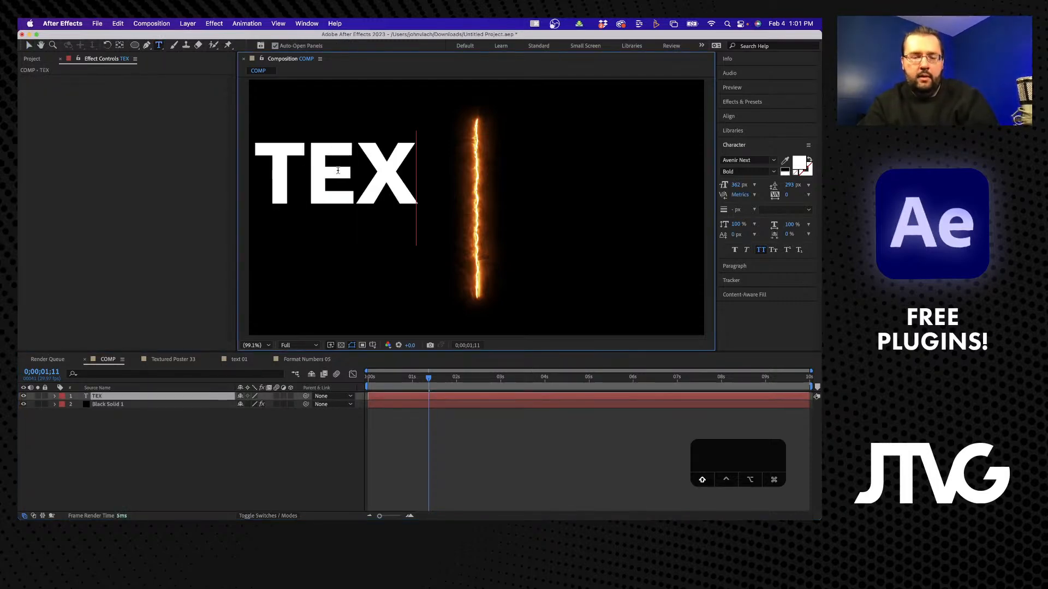
pyautogui.click(119, 461)
# Move the TEXT layer over the beam and align it to the composition's horizontal and vertical center.
pyautogui.click(104, 395)
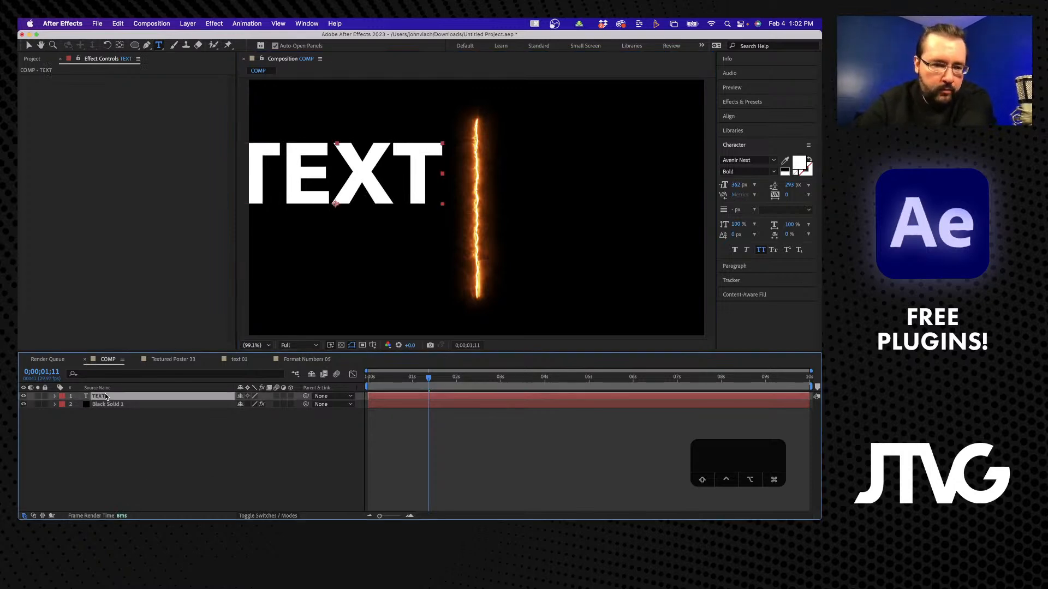
pyautogui.press('v')
pyautogui.moveTo(365, 177); pyautogui.dragTo(494, 207)
pyautogui.click(761, 116)
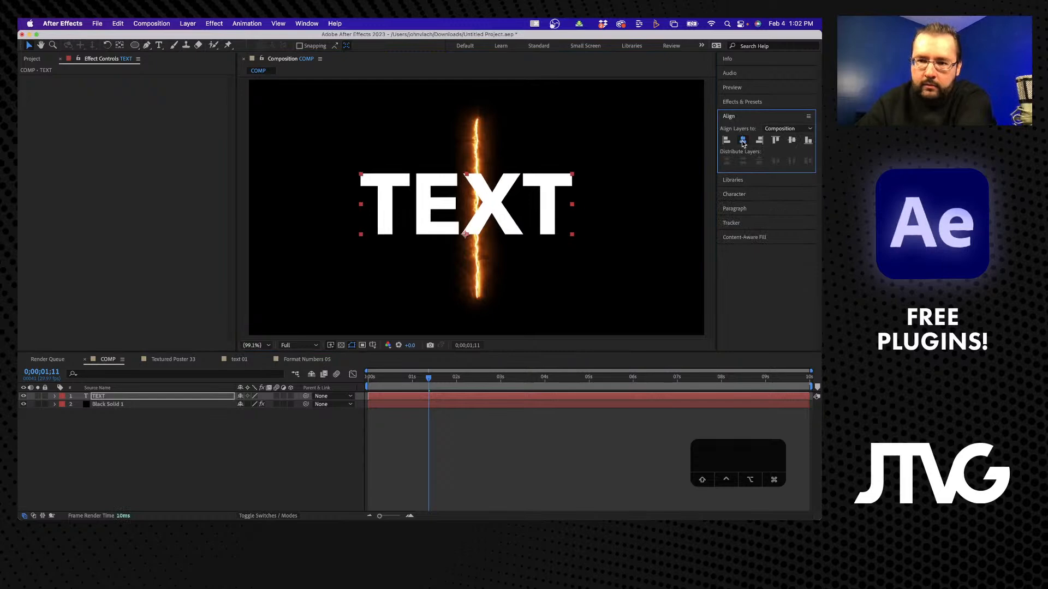
pyautogui.click(743, 140)
pyautogui.click(791, 140)
pyautogui.click(158, 442)
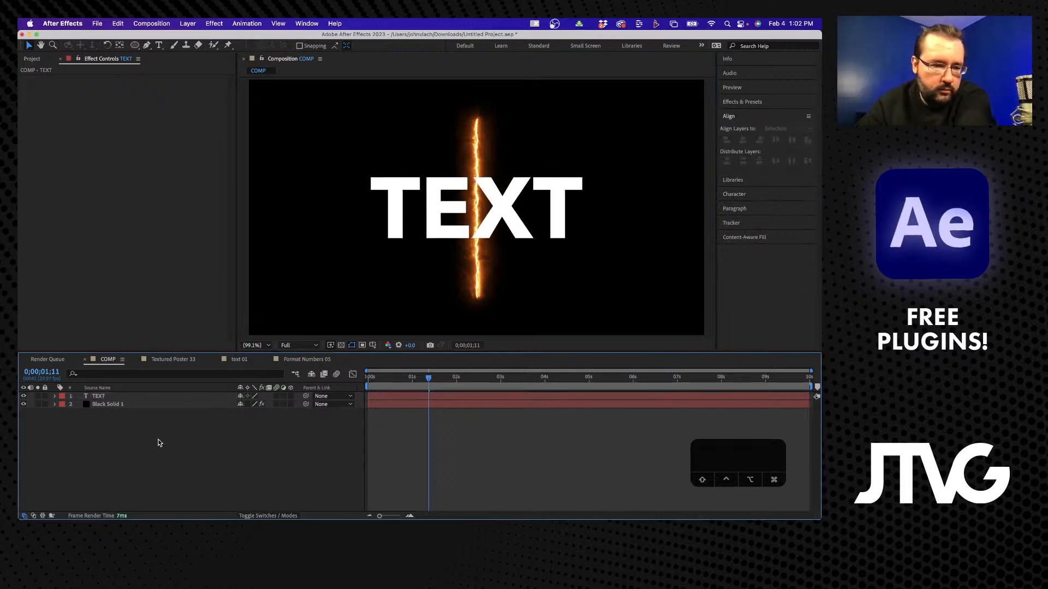
# Set the black solid's Saber core type to Text Layer and use the TEXT layer as its source.
pyautogui.click(121, 407)
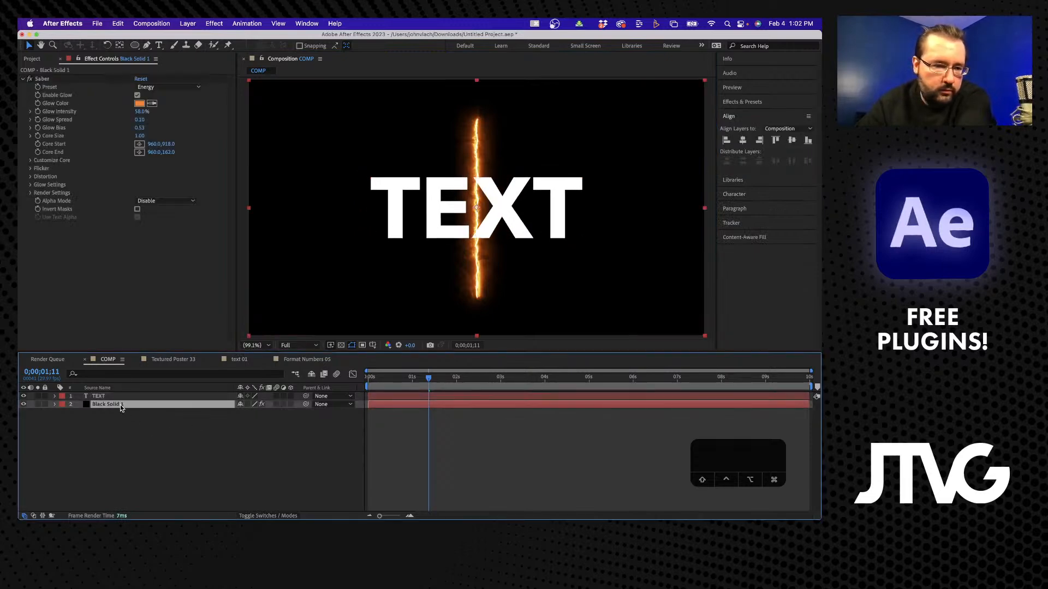
pyautogui.click(47, 163)
pyautogui.click(30, 160)
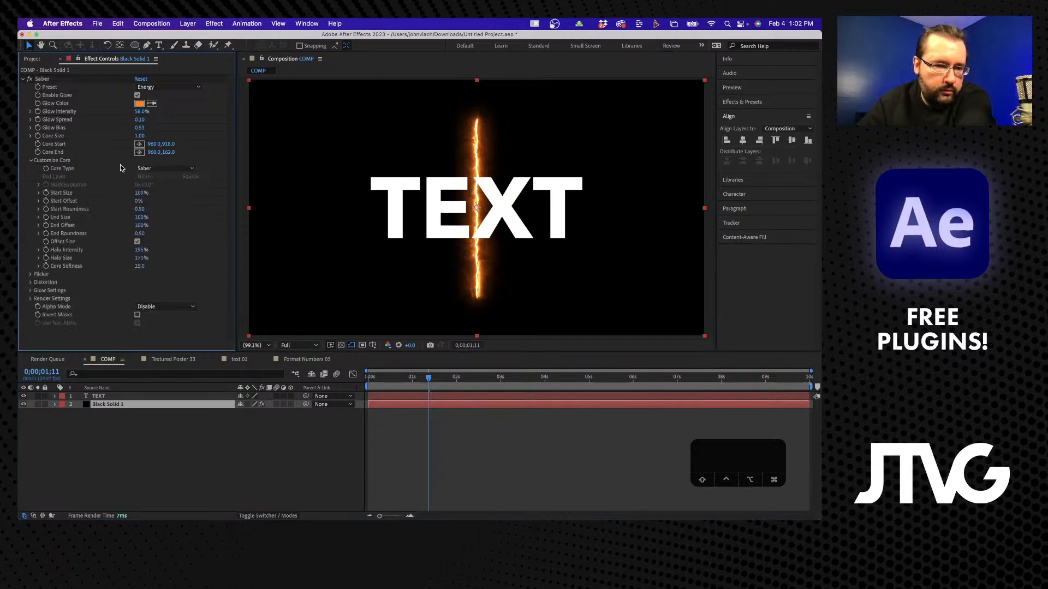
pyautogui.click(164, 168)
pyautogui.click(157, 201)
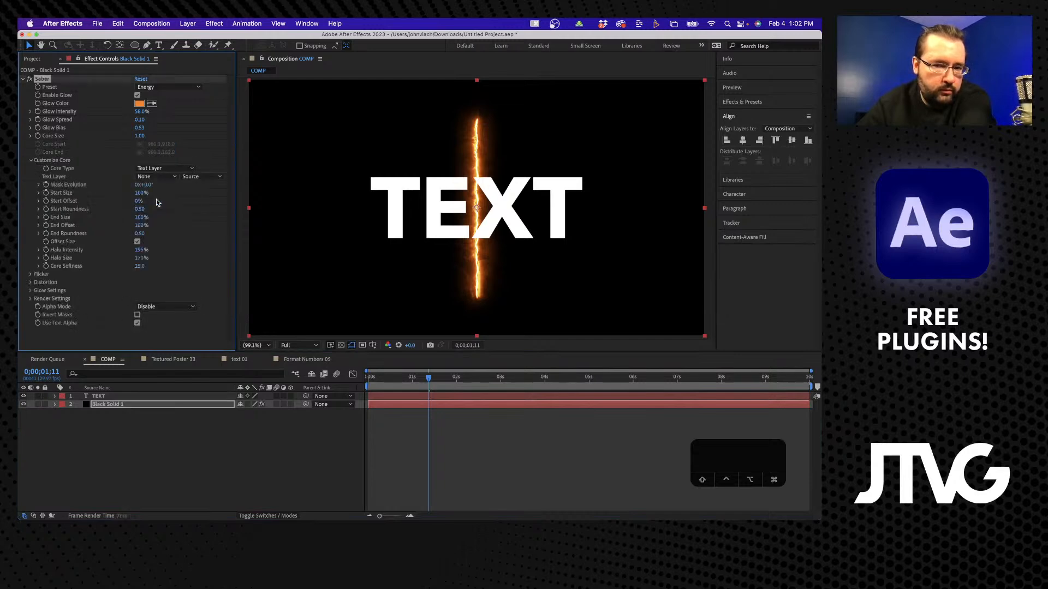
pyautogui.click(156, 176)
pyautogui.click(161, 202)
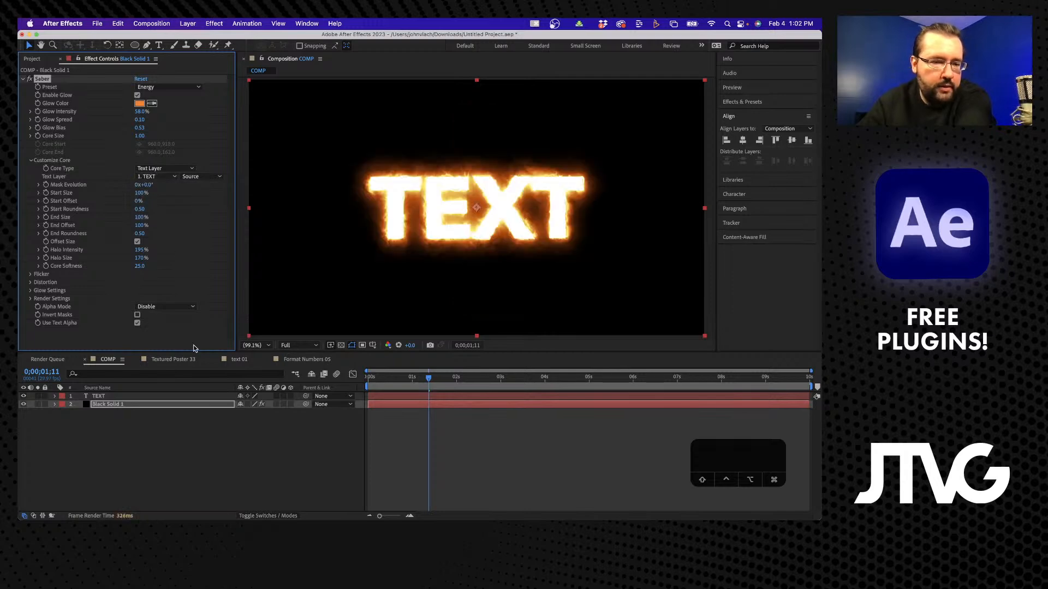
pyautogui.click(163, 176)
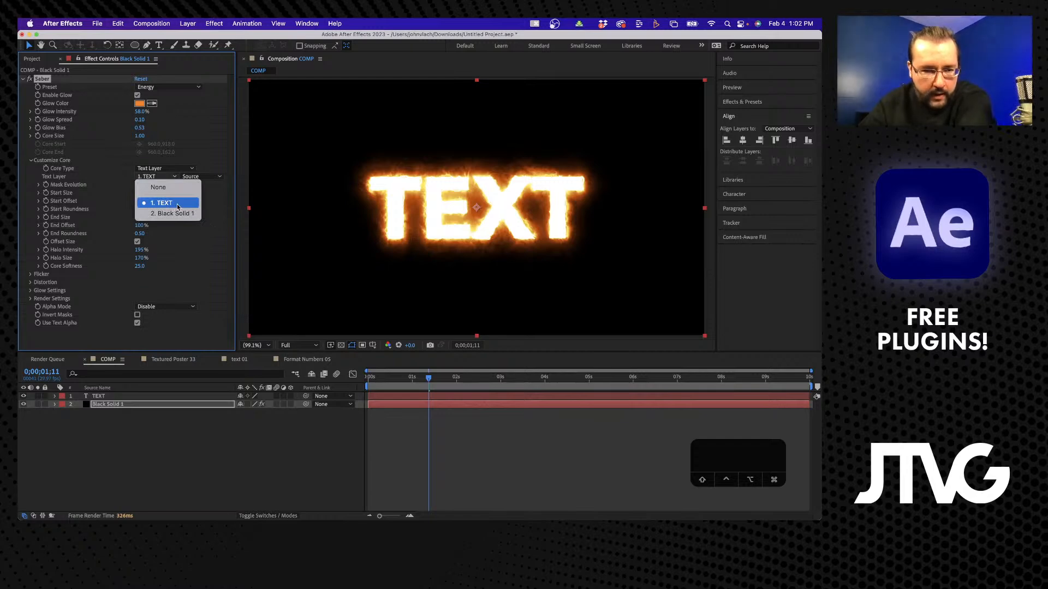
pyautogui.click(215, 194)
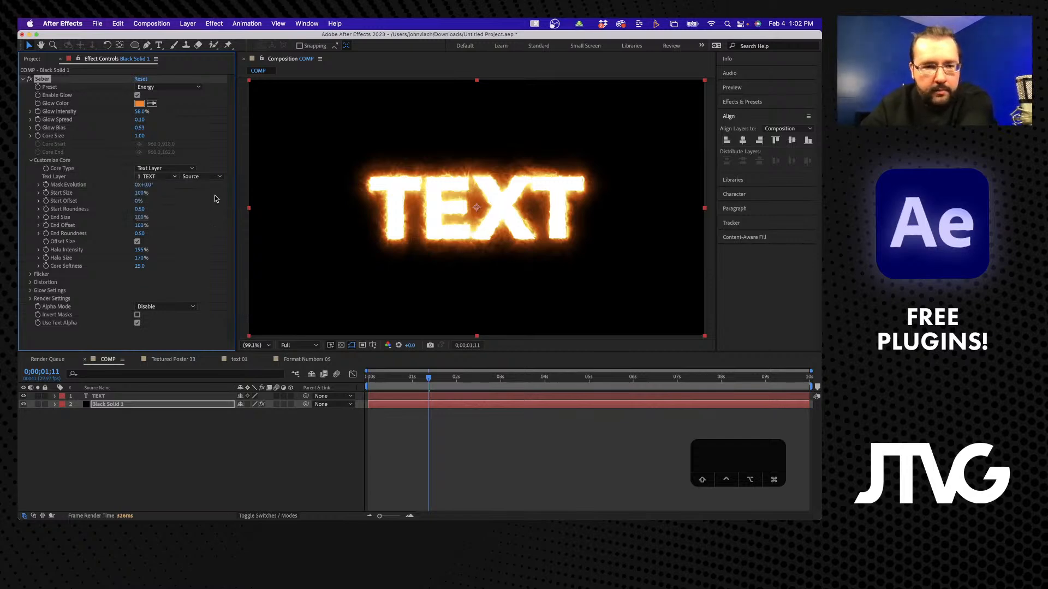
# Toggle the TEXT layer's visibility to compare the look and leave the layer hidden.
pyautogui.click(139, 429)
pyautogui.click(99, 395)
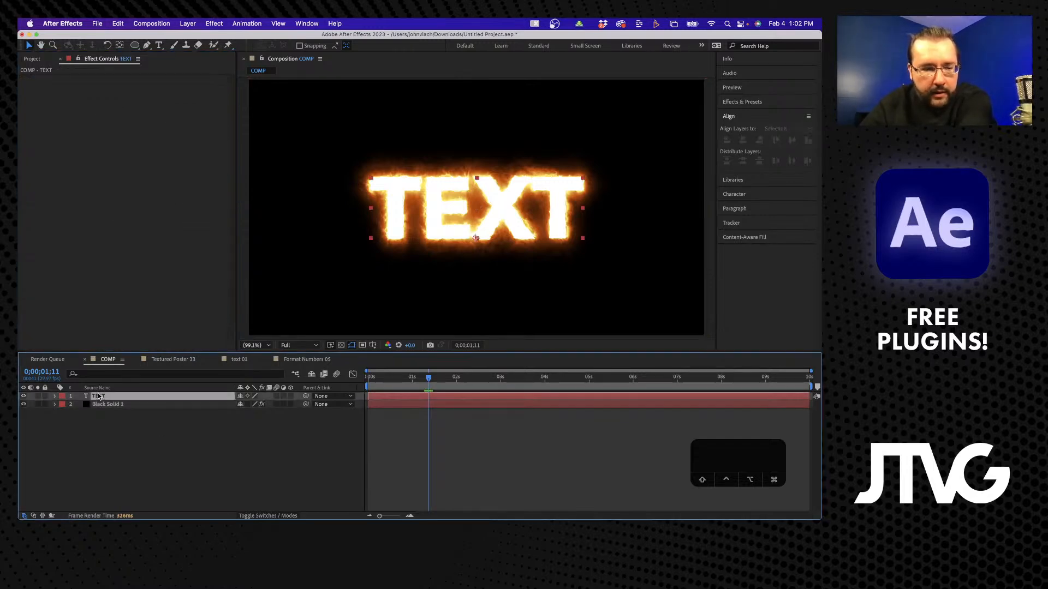
pyautogui.click(24, 396)
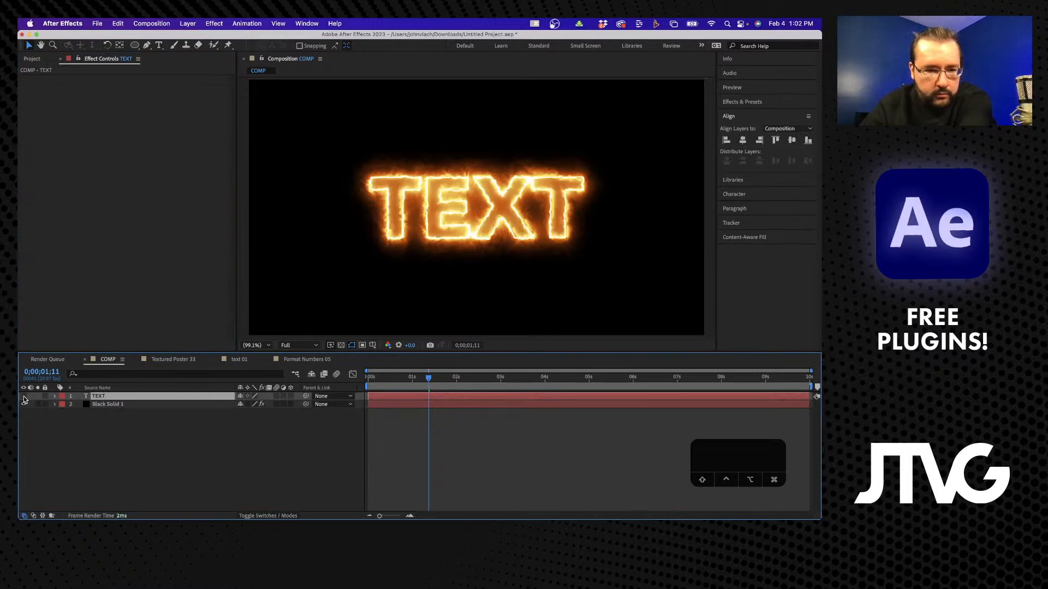
pyautogui.click(24, 397)
pyautogui.click(24, 396)
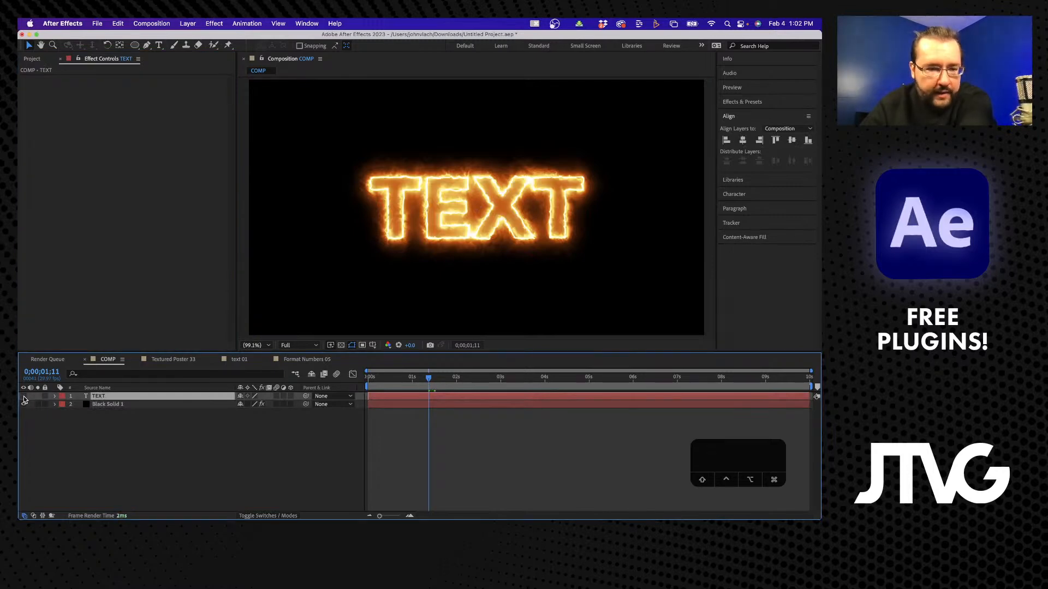
# Set the Saber effect's glow intensity to 38% and the core's start size to 0% on the black solid.
pyautogui.click(116, 404)
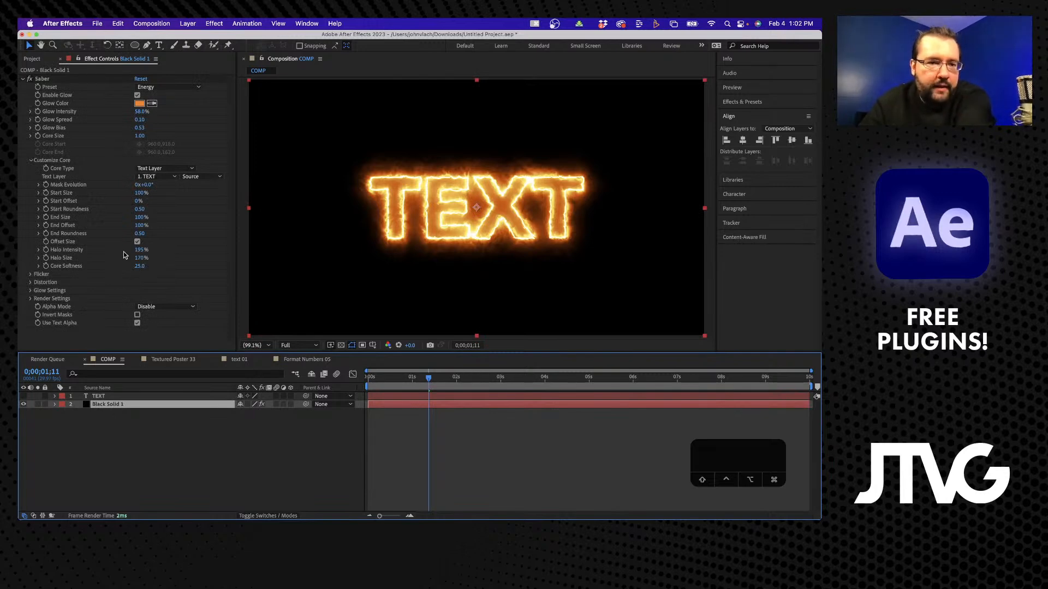
pyautogui.moveTo(140, 111); pyautogui.dragTo(133, 112)
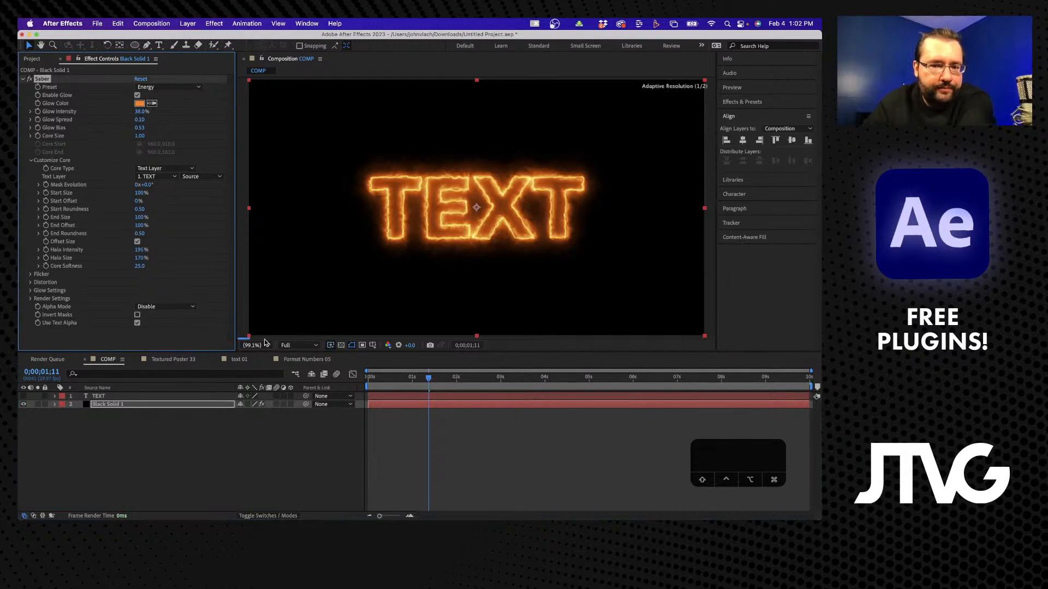
pyautogui.click(399, 382)
pyautogui.moveTo(399, 385)
pyautogui.mouseDown()
pyautogui.moveTo(372, 382)
pyautogui.moveTo(498, 382)
pyautogui.moveTo(412, 377)
pyautogui.mouseUp()
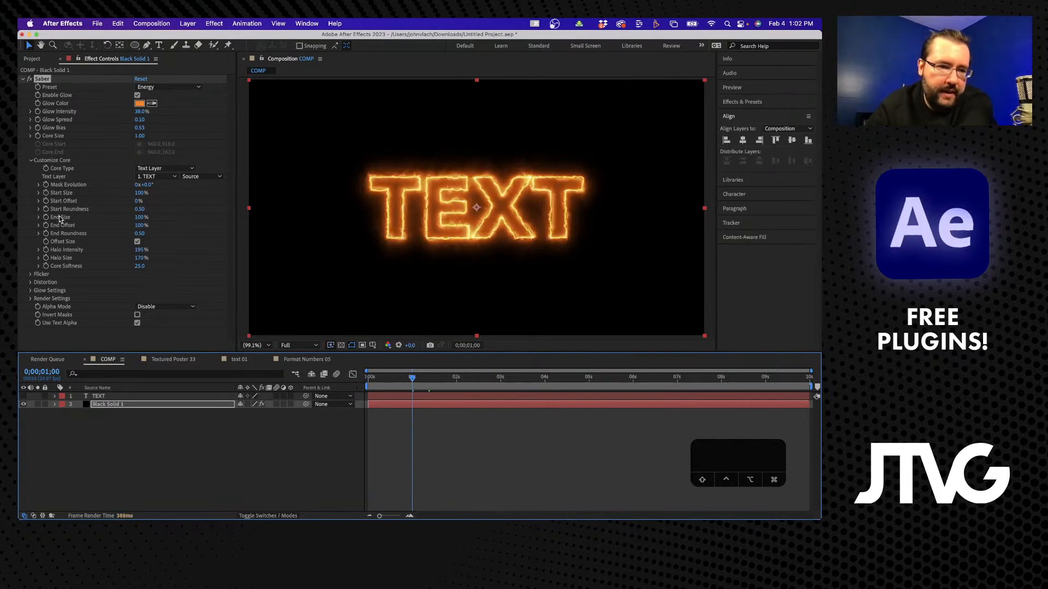
pyautogui.moveTo(139, 193); pyautogui.dragTo(81, 193)
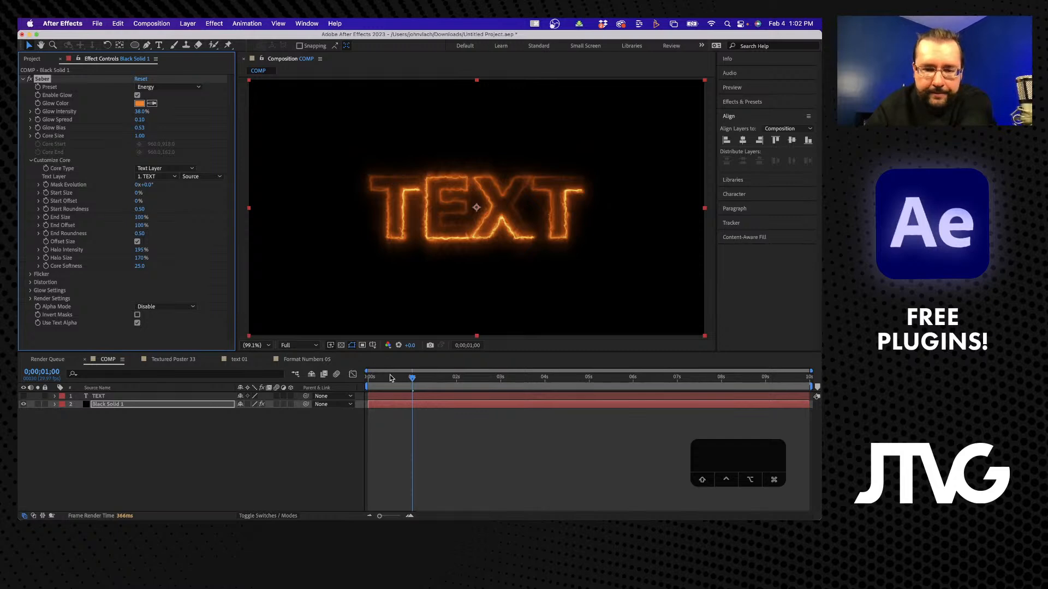
# Animate the Saber core's End Size with keyframes from 0% at the composition's start to 200% at one second.
pyautogui.moveTo(390, 374); pyautogui.dragTo(324, 373)
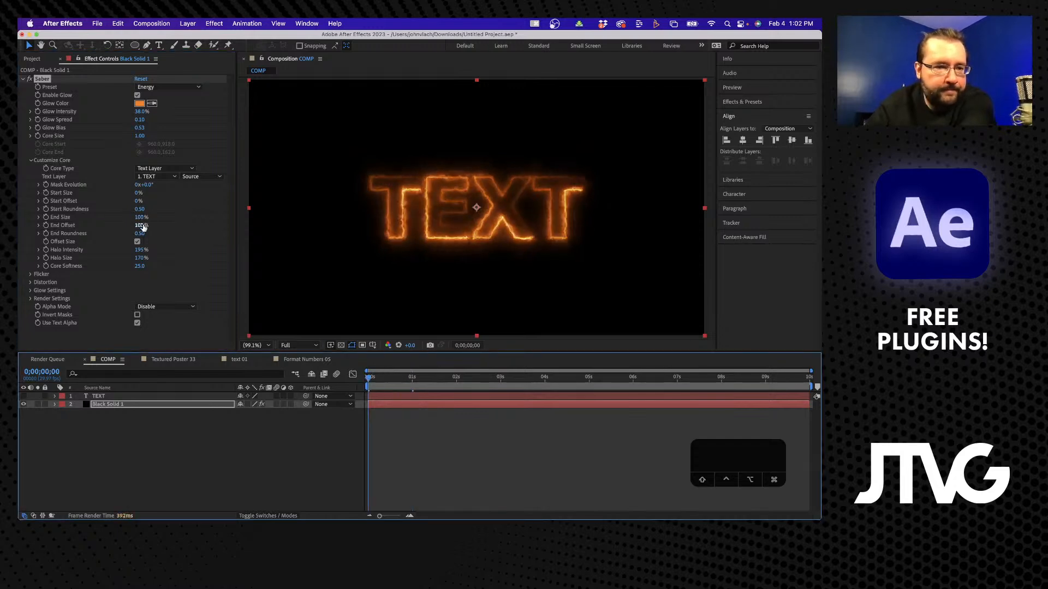
pyautogui.moveTo(141, 226); pyautogui.dragTo(166, 222)
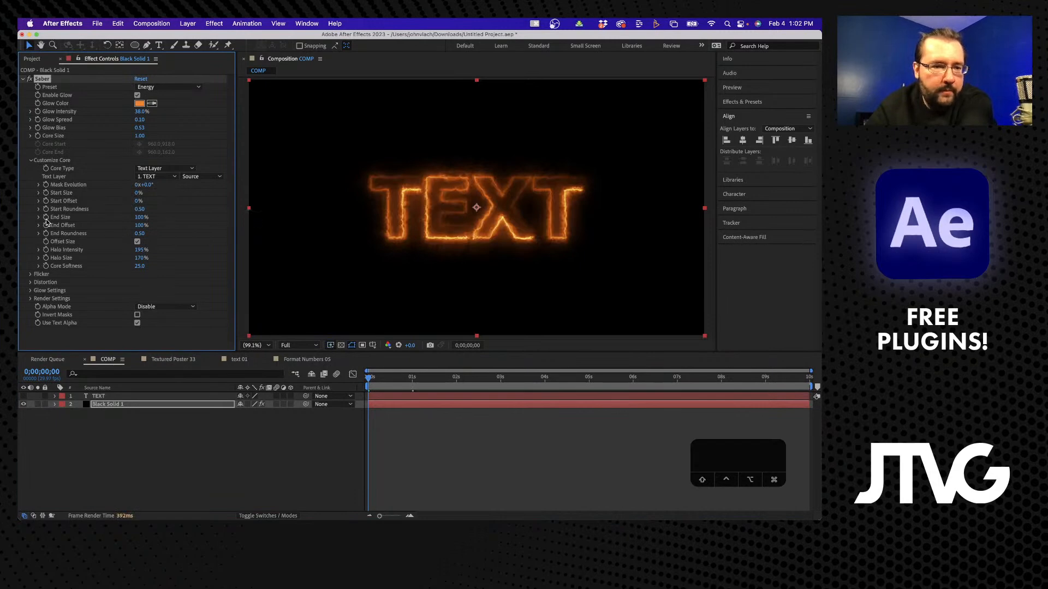
pyautogui.click(141, 217)
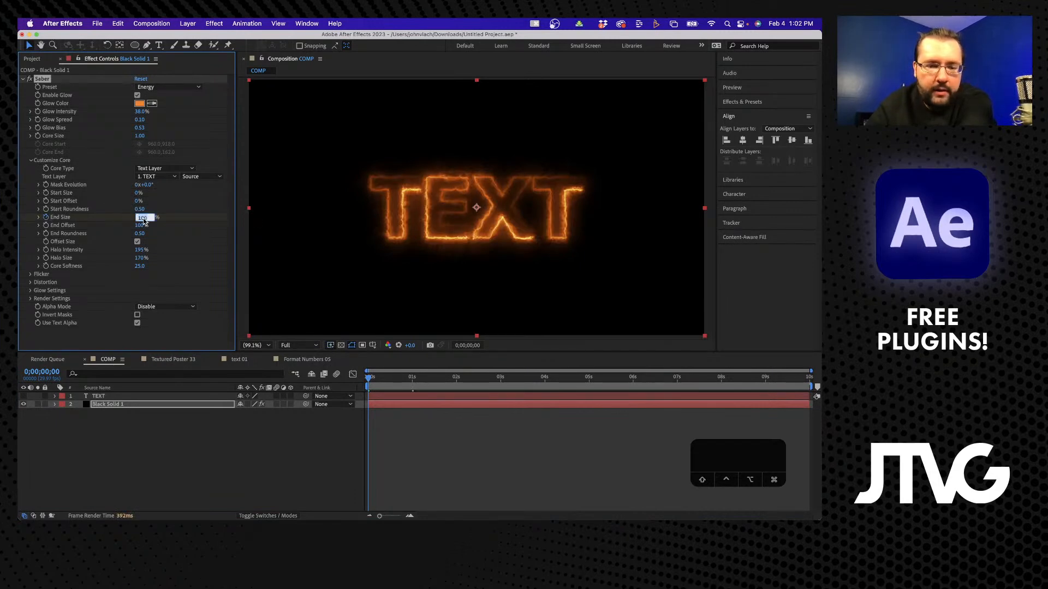
pyautogui.write('0')
pyautogui.press('Return')
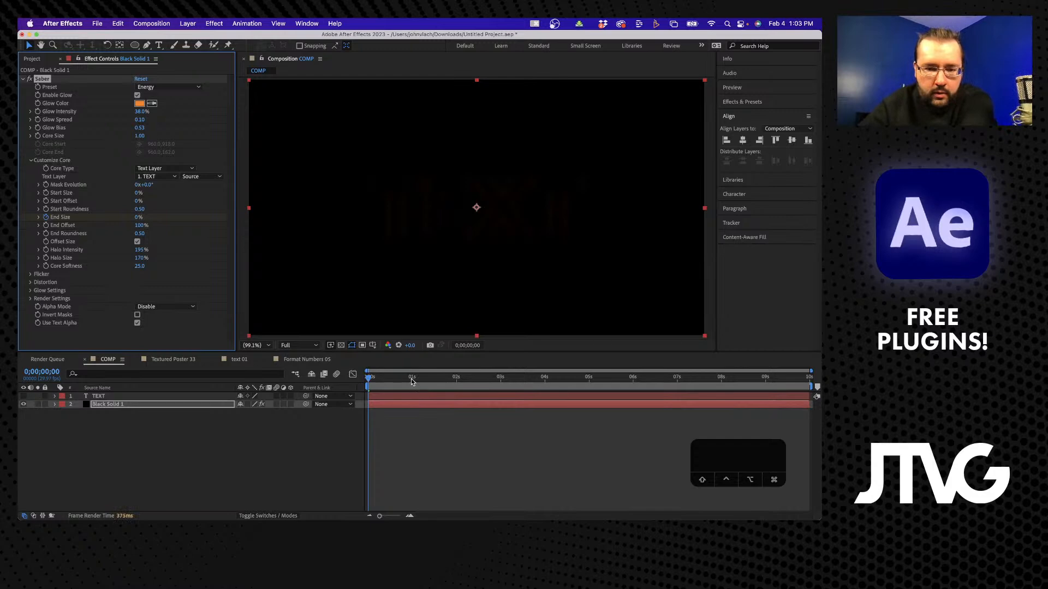
pyautogui.click(412, 378)
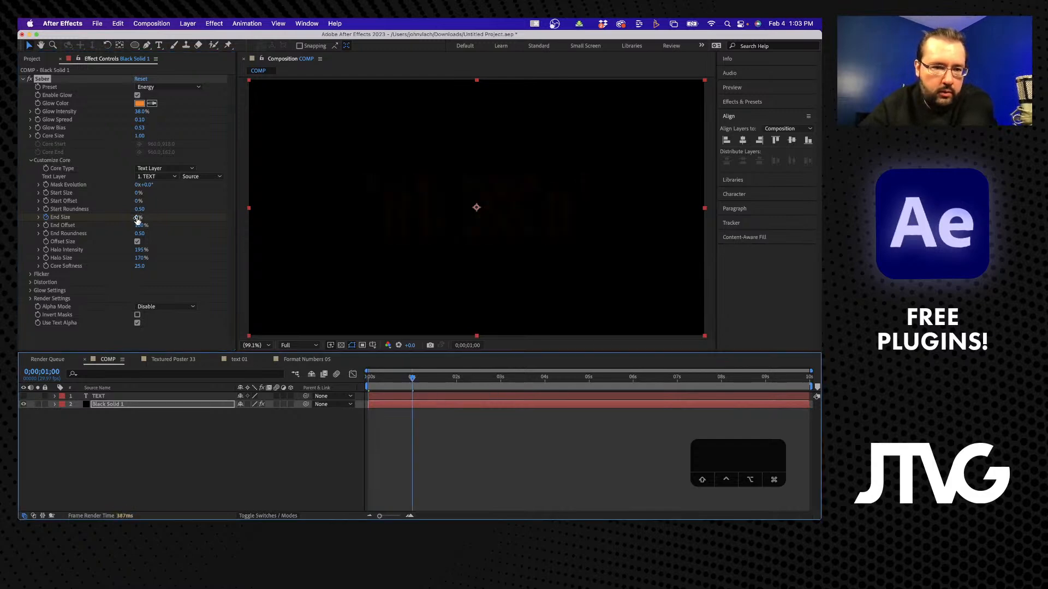
pyautogui.moveTo(137, 218); pyautogui.dragTo(273, 235)
# Preview the glowing text's End Size animation and return to the start of the composition.
pyautogui.click(401, 381)
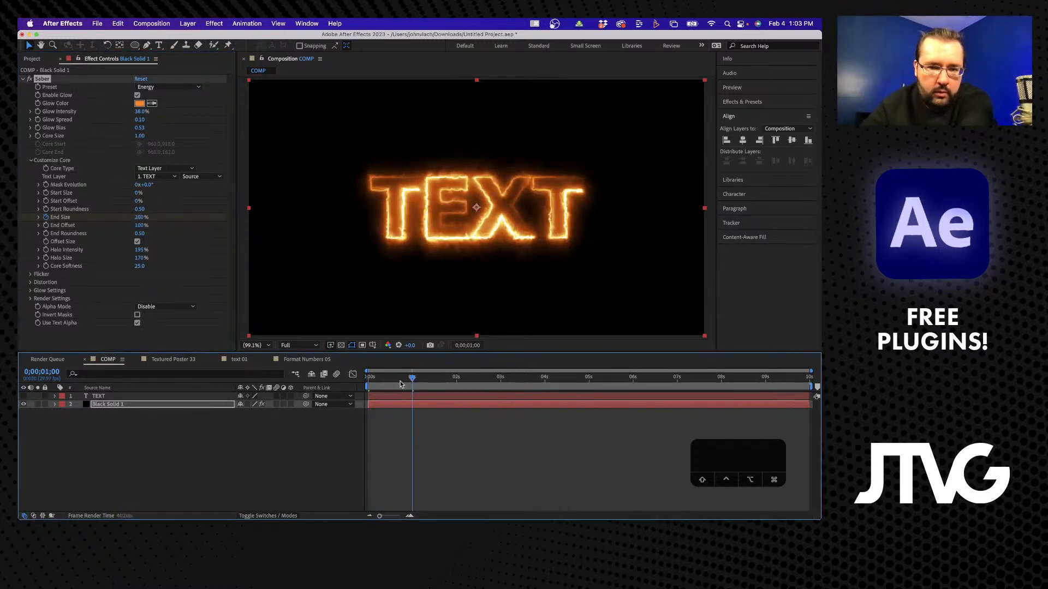
pyautogui.press('Home')
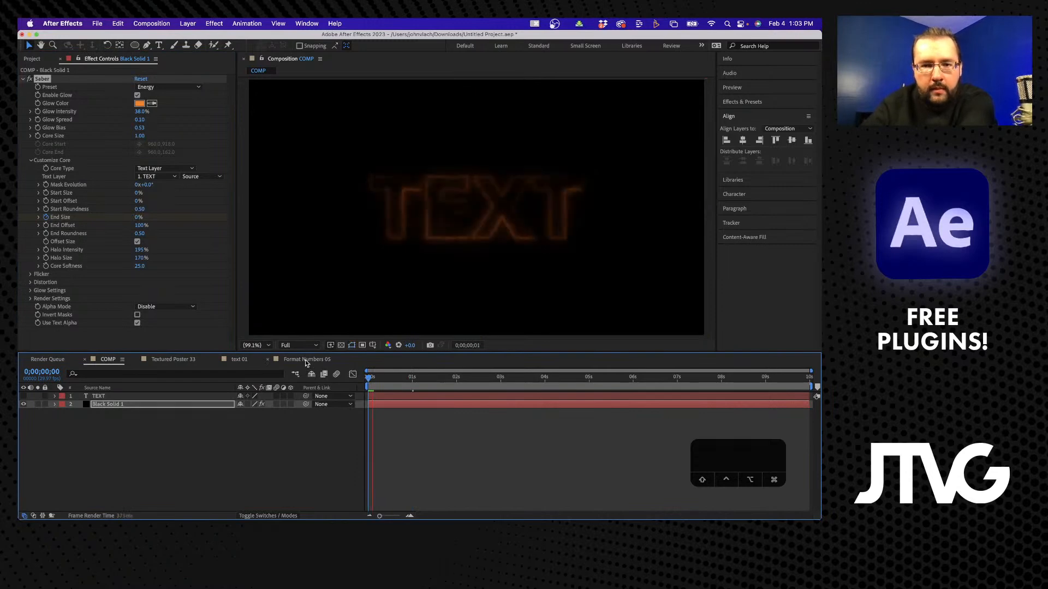
pyautogui.press('space')
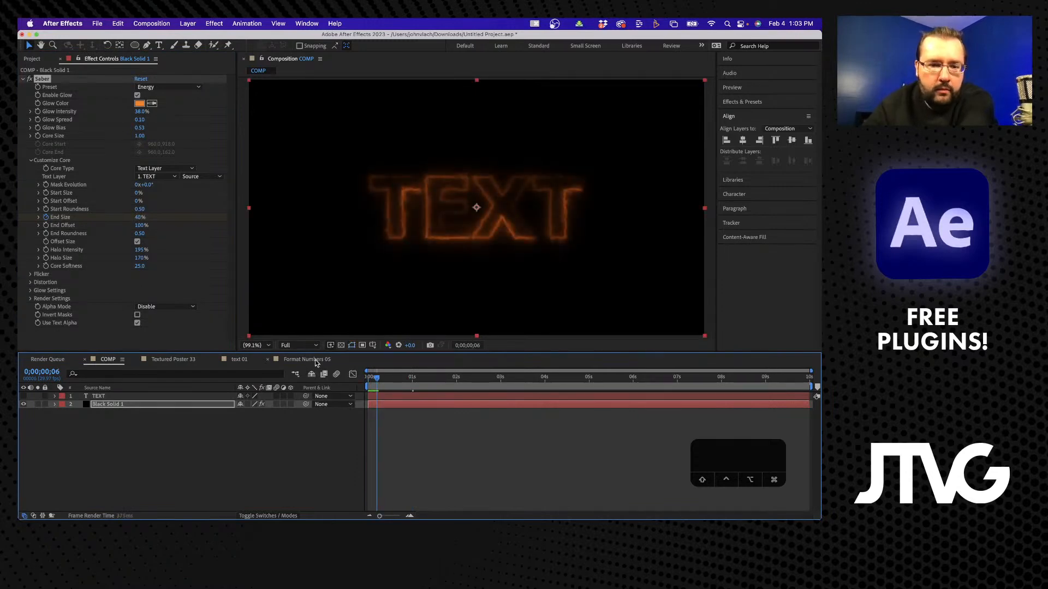
pyautogui.click(413, 385)
pyautogui.press('Home')
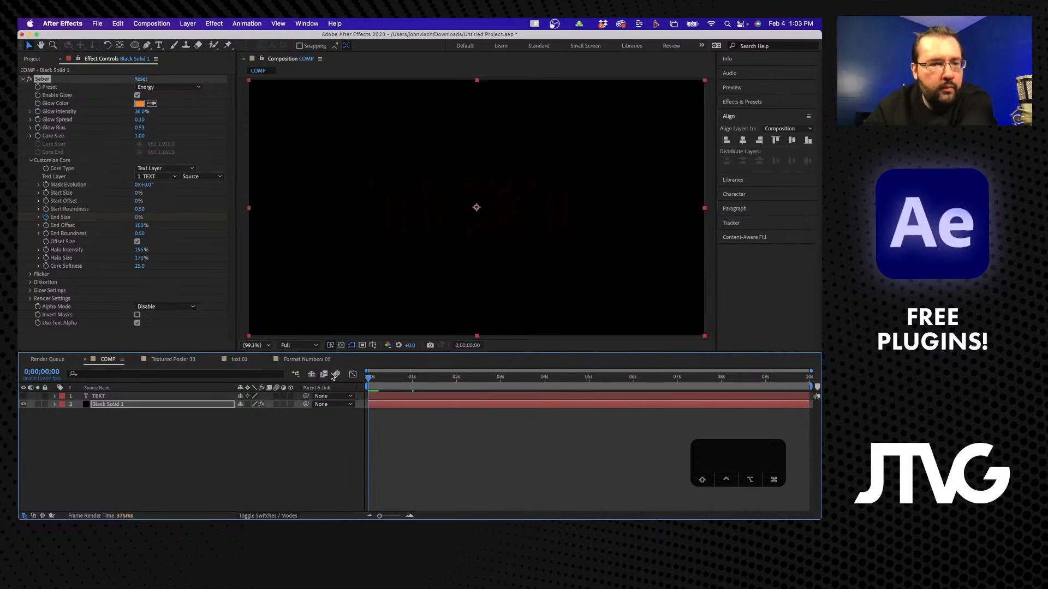
# Try a Mask Evolution of about 22° on the Saber core at one second and undo the change.
pyautogui.click(412, 375)
pyautogui.click(146, 184)
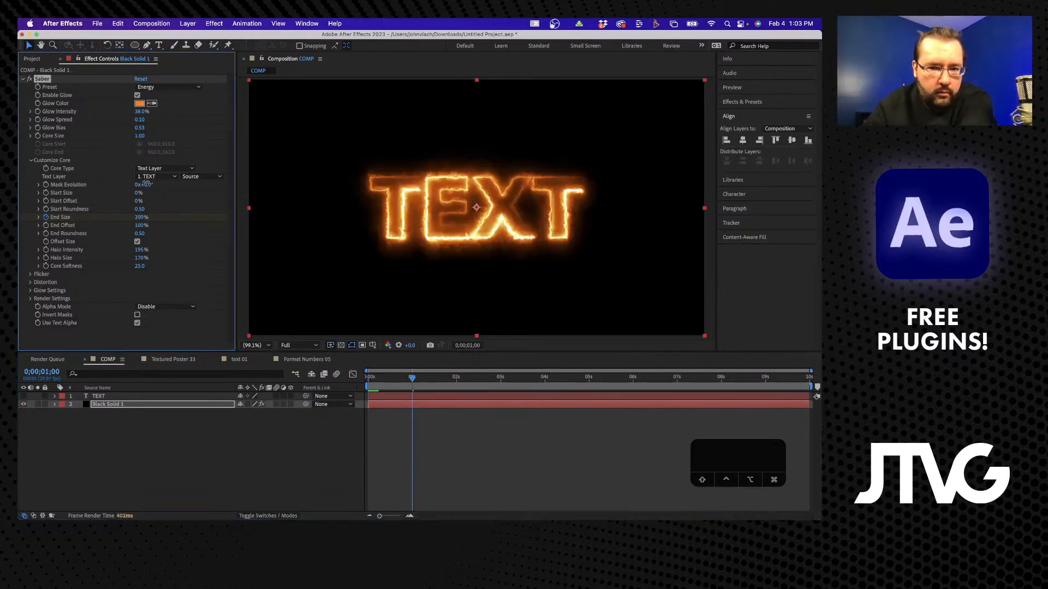
pyautogui.moveTo(145, 184); pyautogui.dragTo(184, 183)
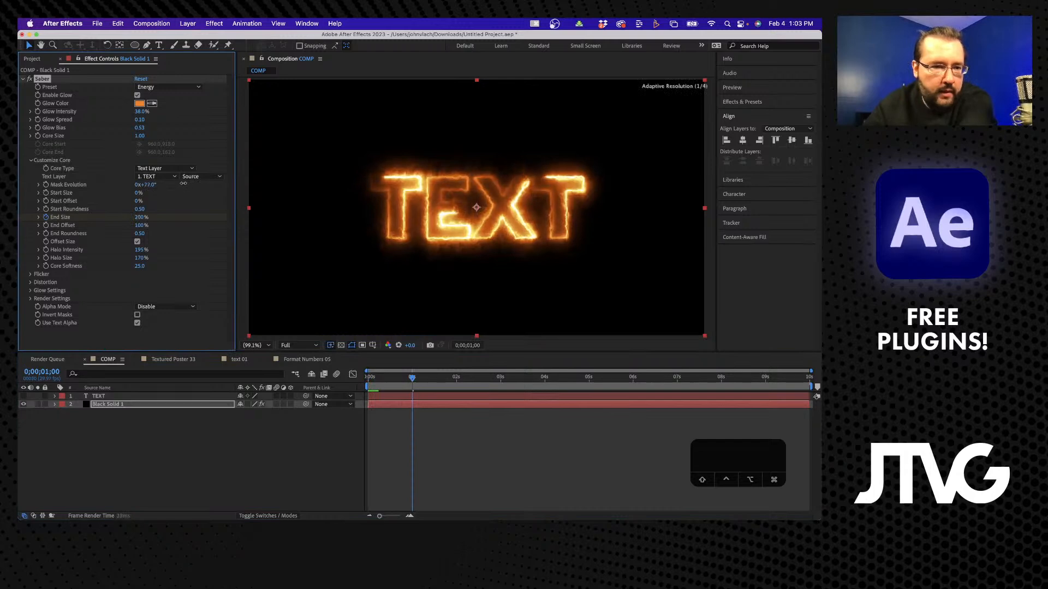
pyautogui.press('super+z')
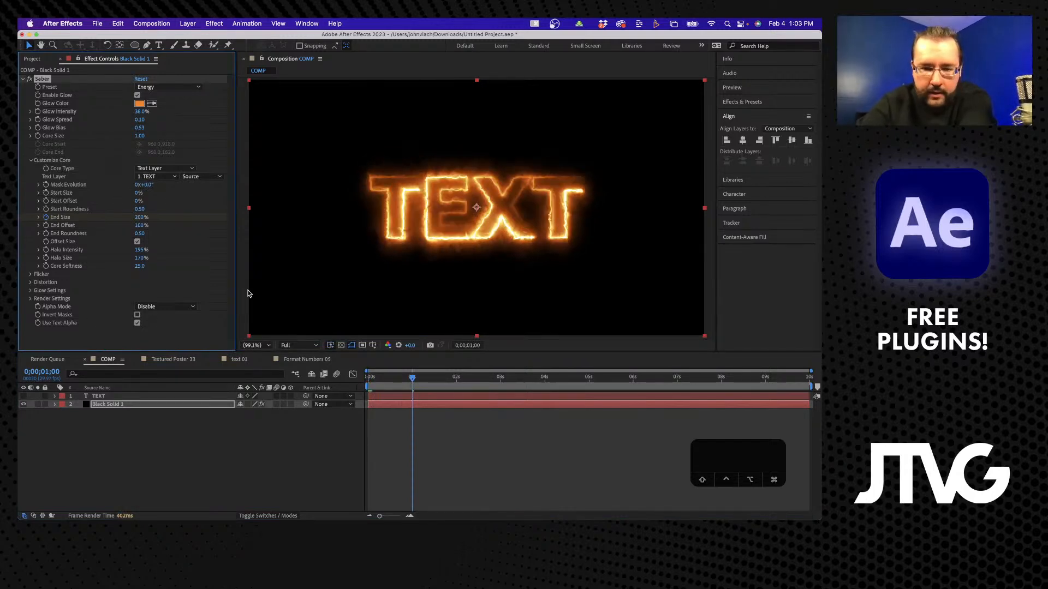
# Animate the Saber core's Mask Evolution with keyframes from 0° at the composition's start to 10 revolutions at its end.
pyautogui.moveTo(411, 382); pyautogui.dragTo(350, 388)
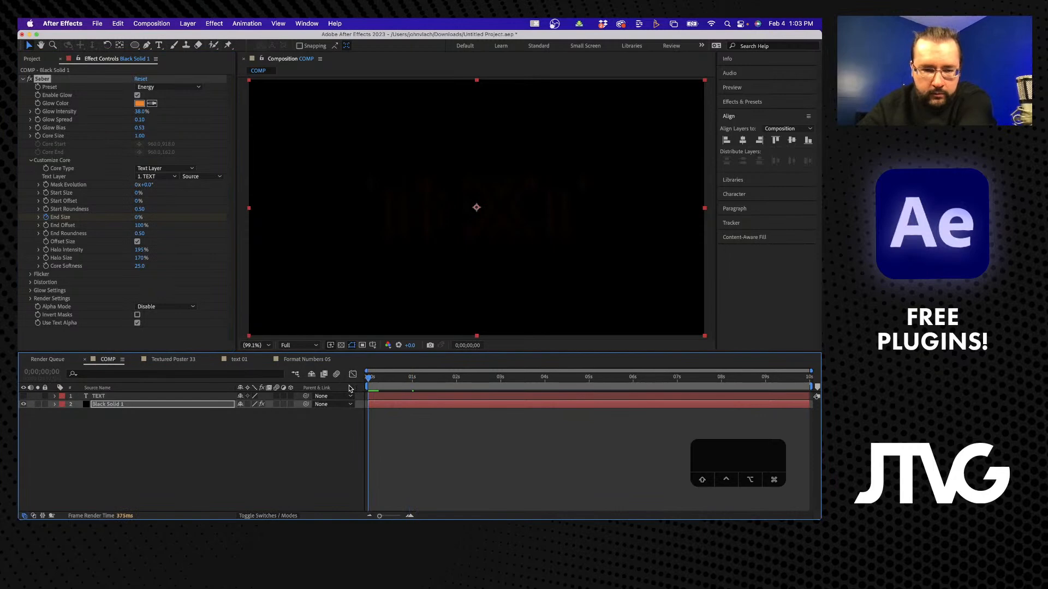
pyautogui.click(47, 185)
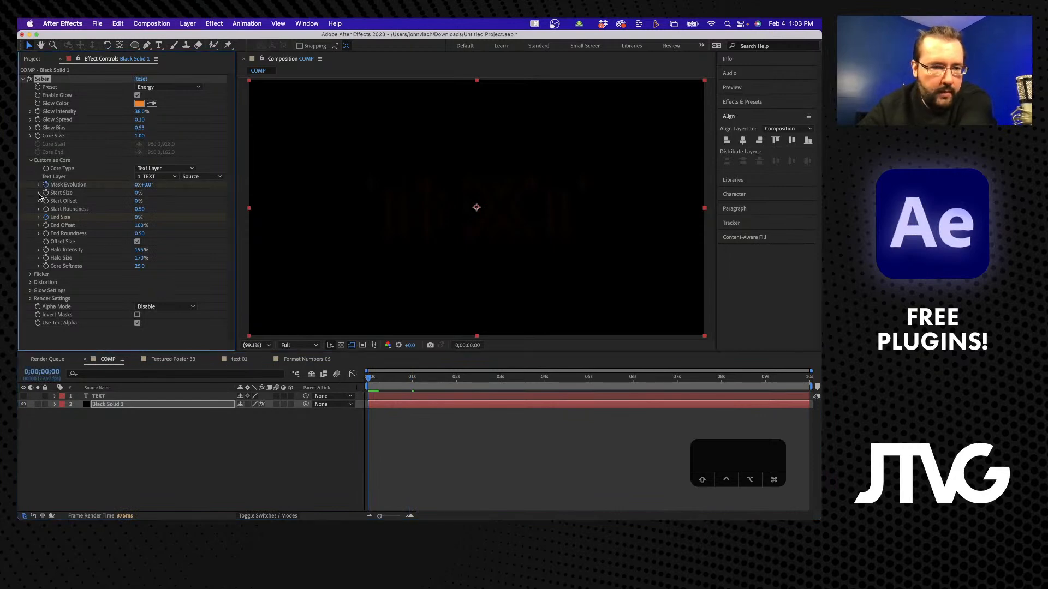
pyautogui.click(404, 383)
pyautogui.press('End')
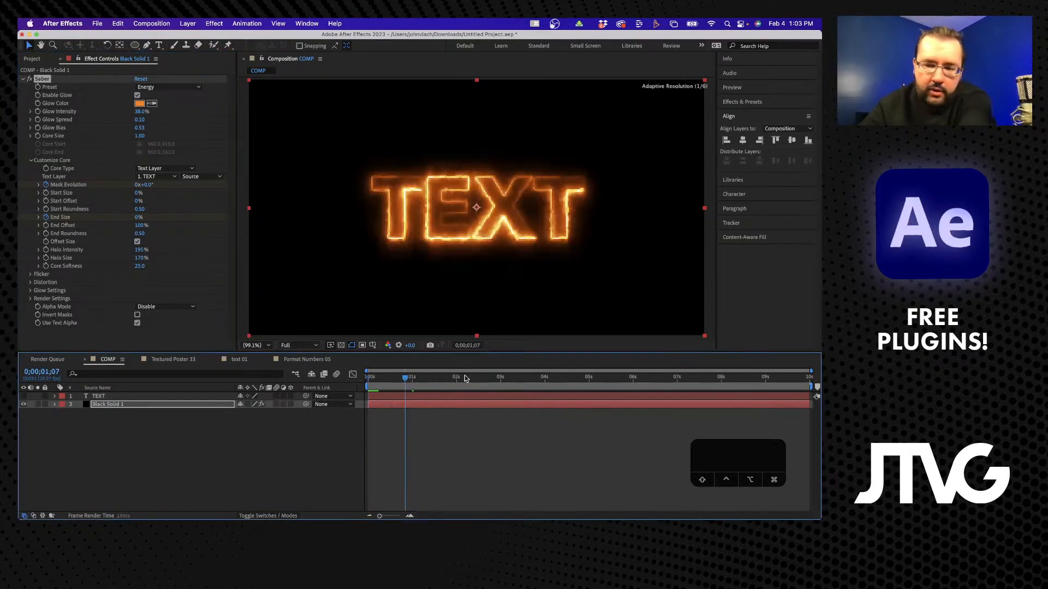
pyautogui.click(137, 186)
pyautogui.press('Return')
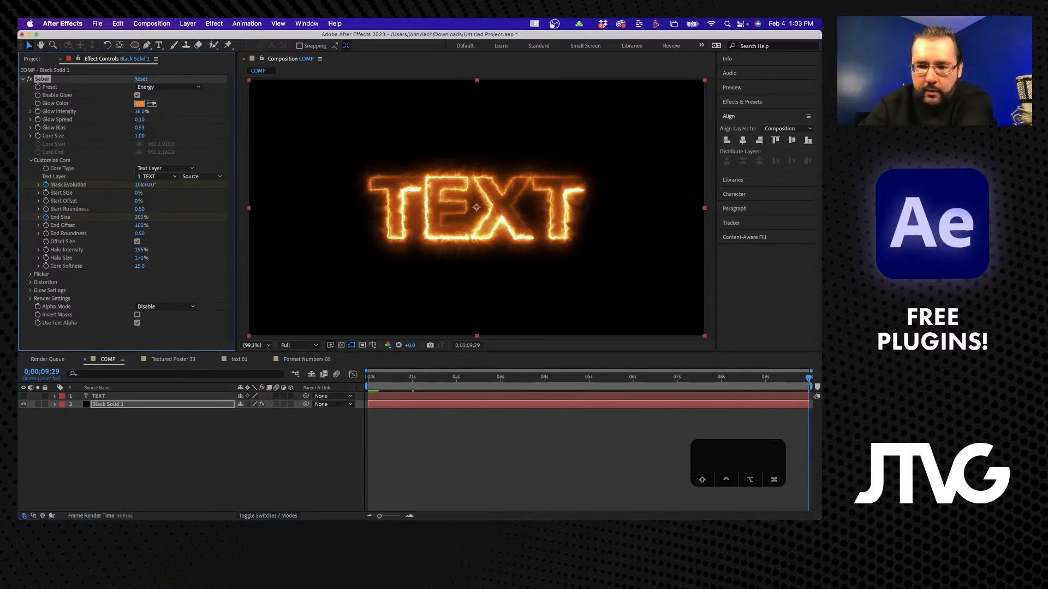
# Preview the glowing text's Mask Evolution animation from the start of the composition.
pyautogui.click(405, 388)
pyautogui.press('Home')
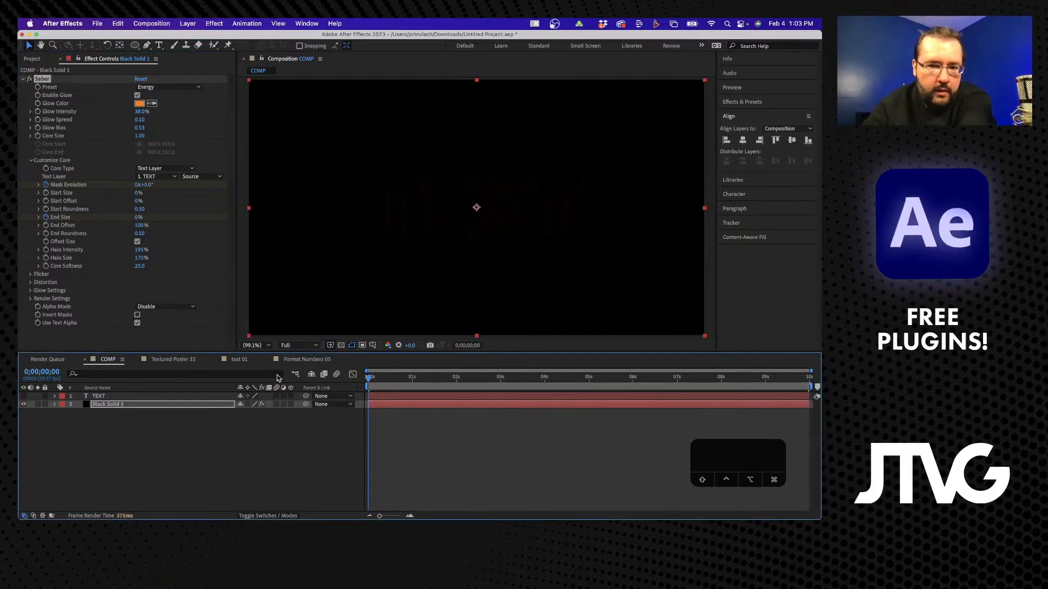
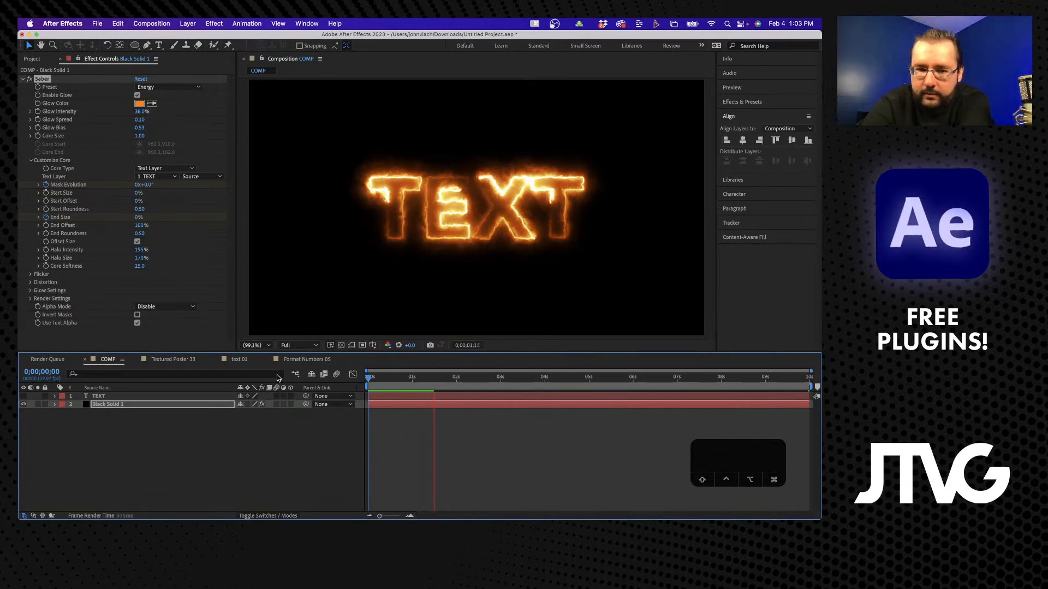
pyautogui.press('space')
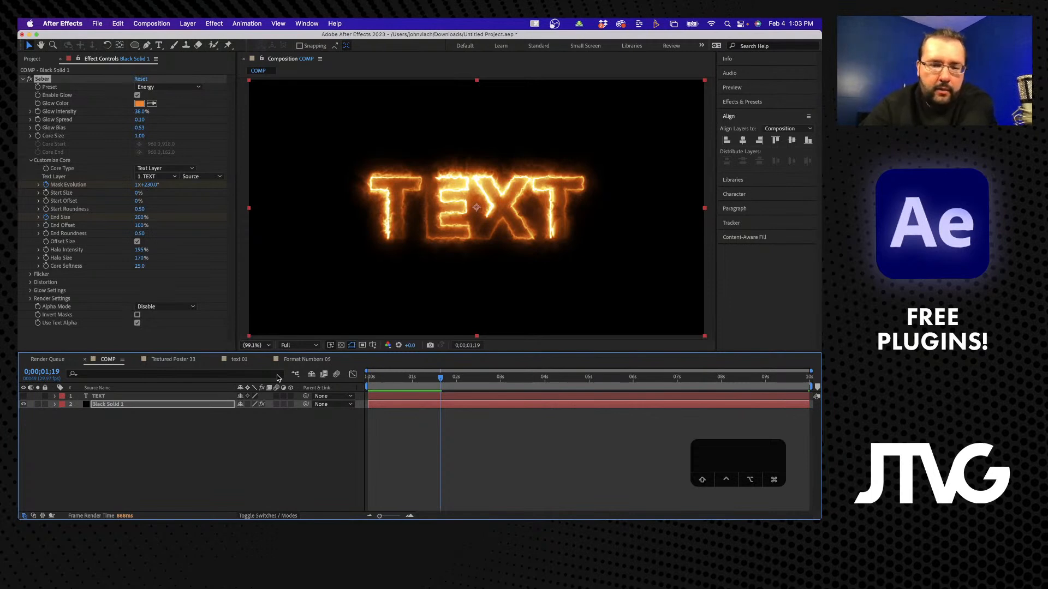
# Delete the TEXT layer from the composition.
pyautogui.click(103, 397)
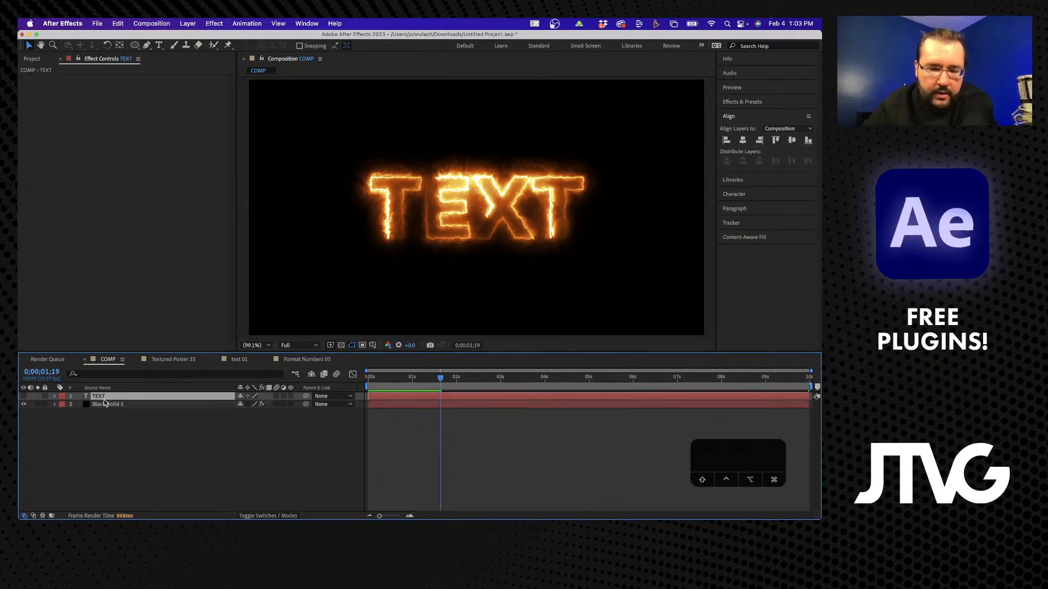
pyautogui.press('Delete')
pyautogui.click(104, 397)
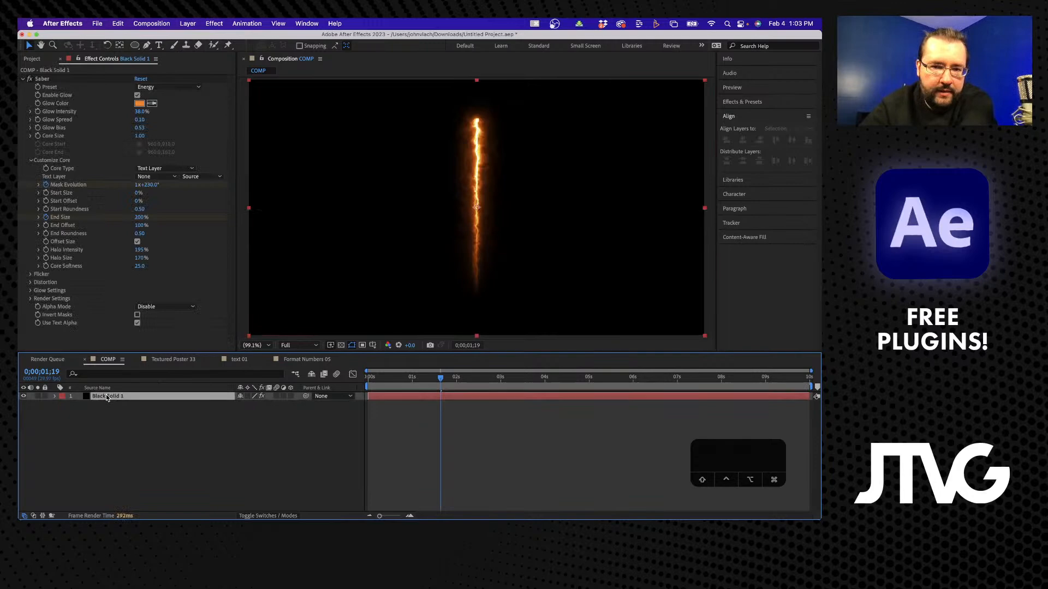
pyautogui.click(126, 427)
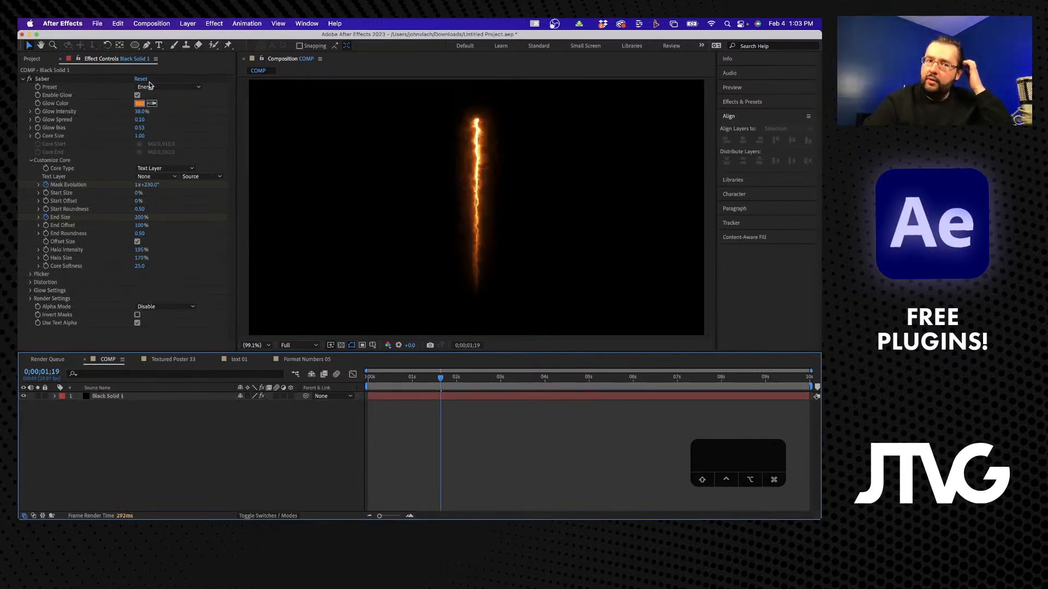
# Add a new 1920 x 1080 px black solid to the composition and name its layer MASK.
pyautogui.click(186, 22)
pyautogui.moveTo(245, 37)
pyautogui.click(299, 48)
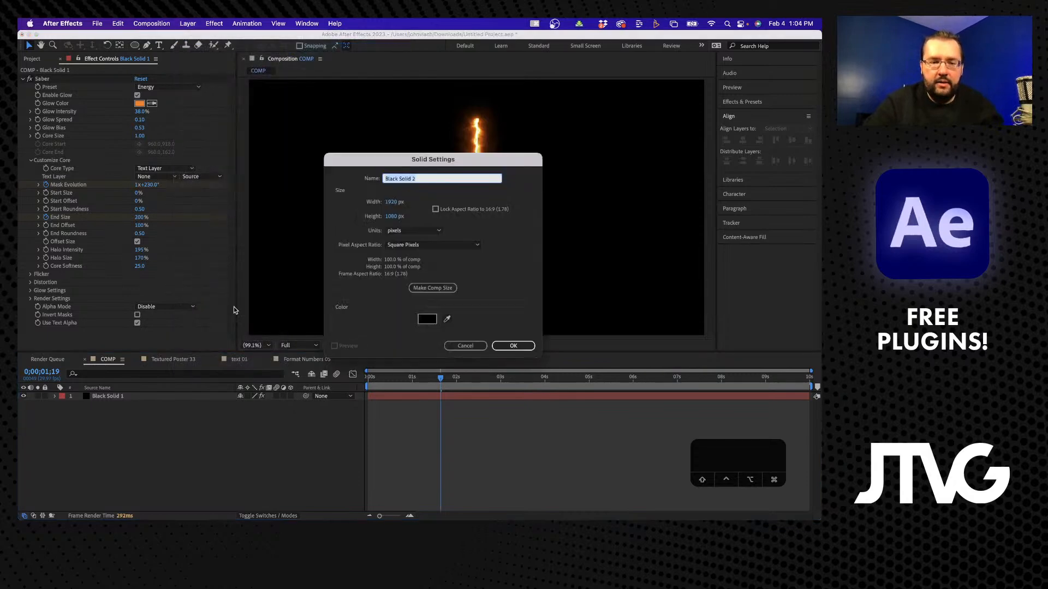
pyautogui.write('MAKS')
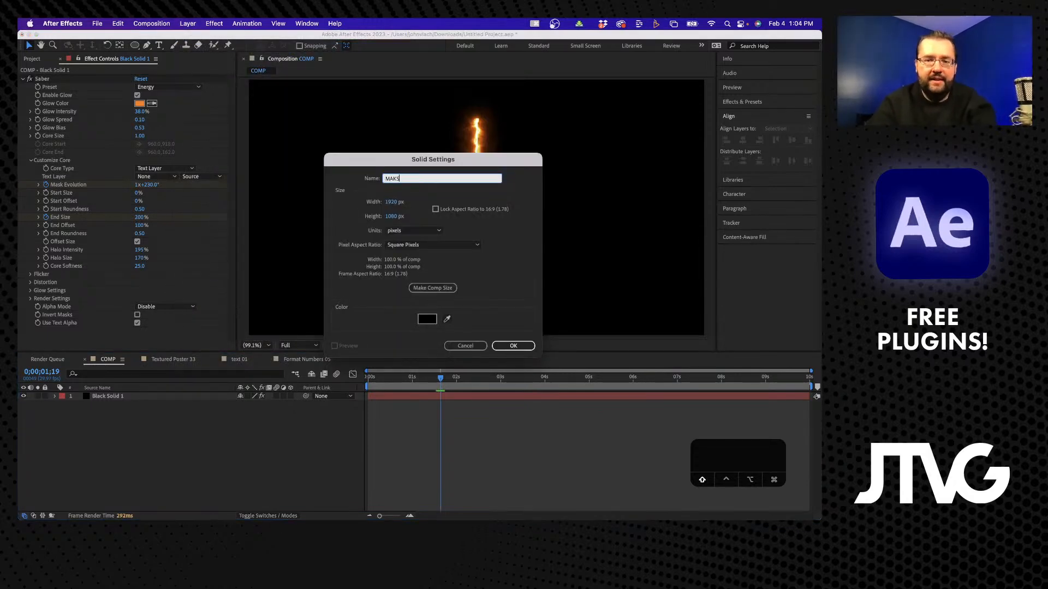
pyautogui.press('Return')
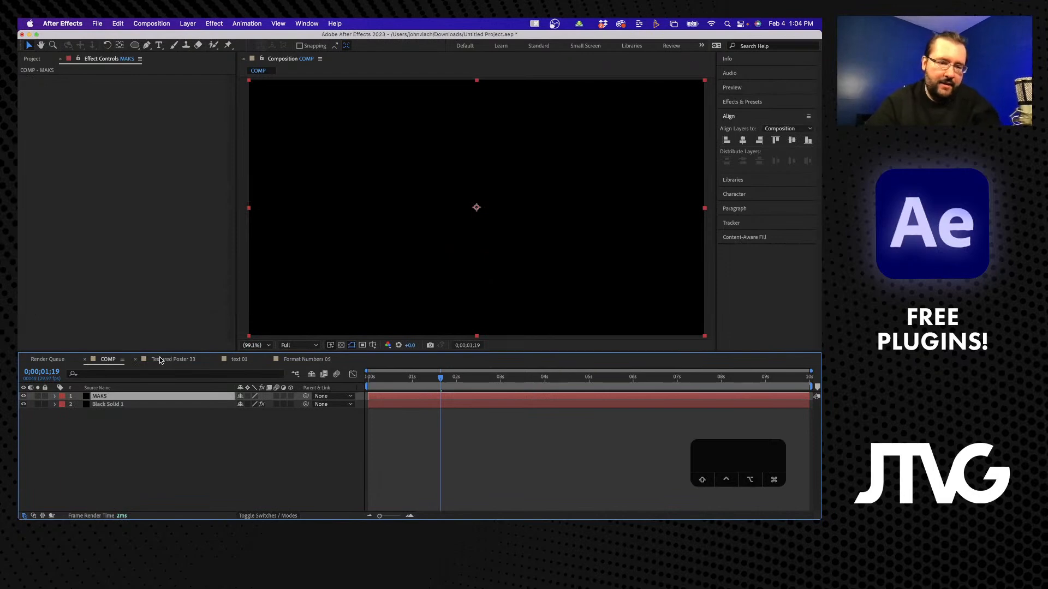
pyautogui.press('Return')
pyautogui.write('MASK')
pyautogui.press('Return')
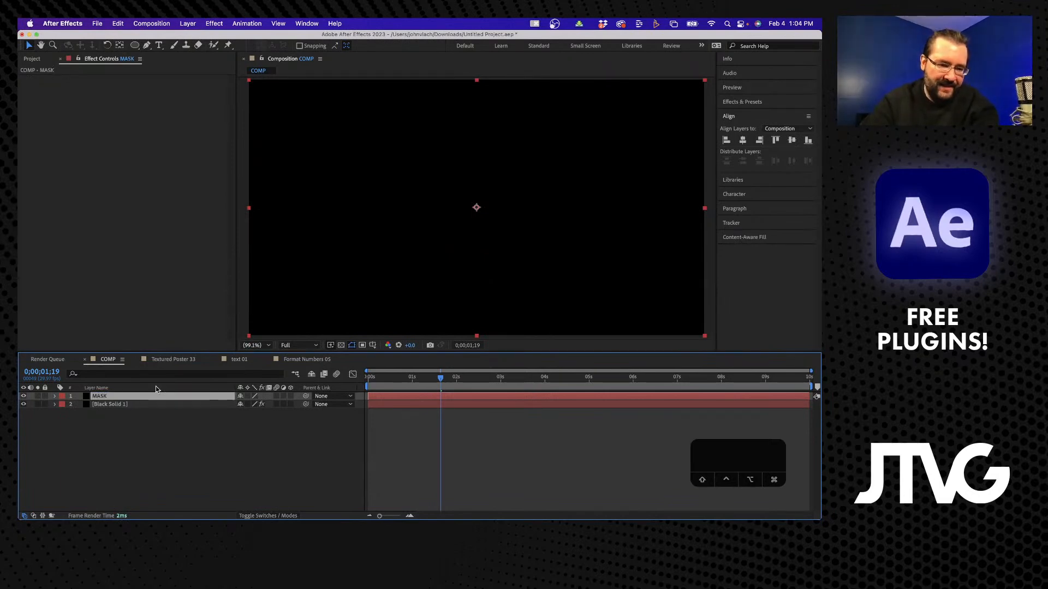
# Draw an open, winding six-point mask path with smooth curves across the MASK layer using the Pen tool.
pyautogui.click(120, 443)
pyautogui.click(107, 395)
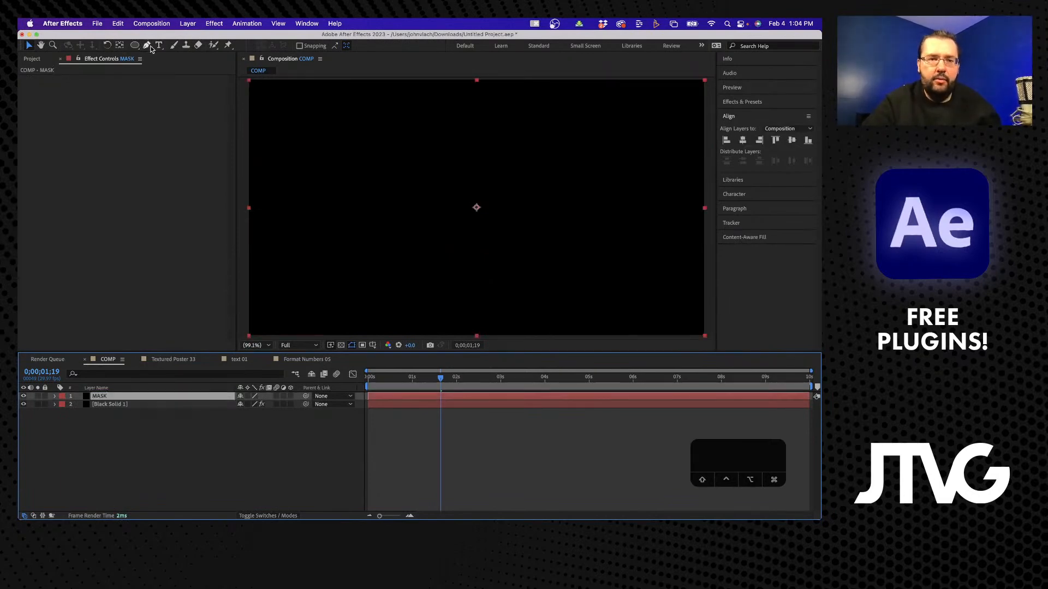
pyautogui.click(147, 45)
pyautogui.click(341, 259)
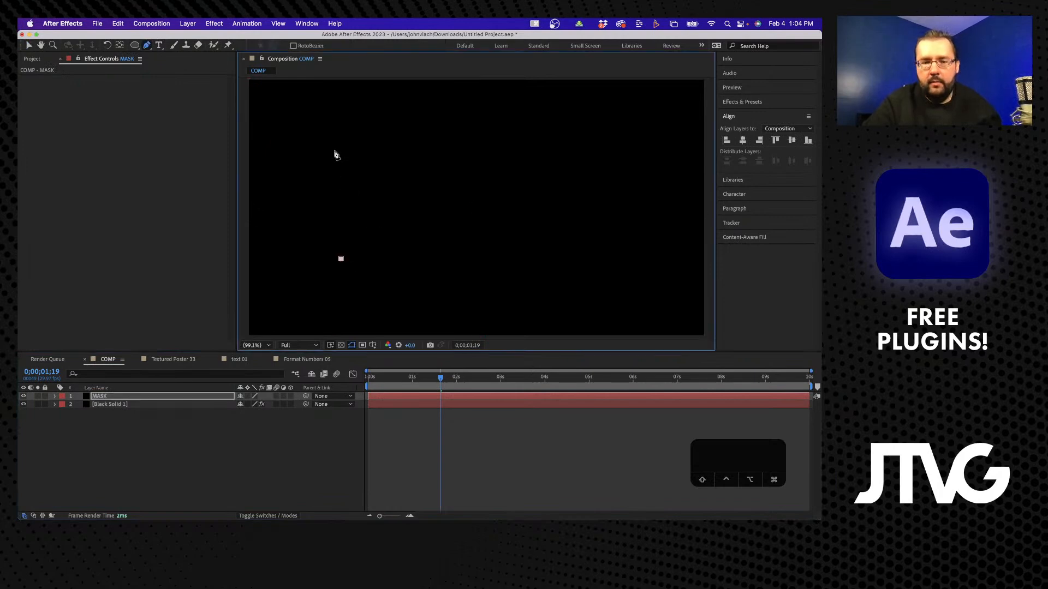
pyautogui.moveTo(334, 150); pyautogui.dragTo(367, 115)
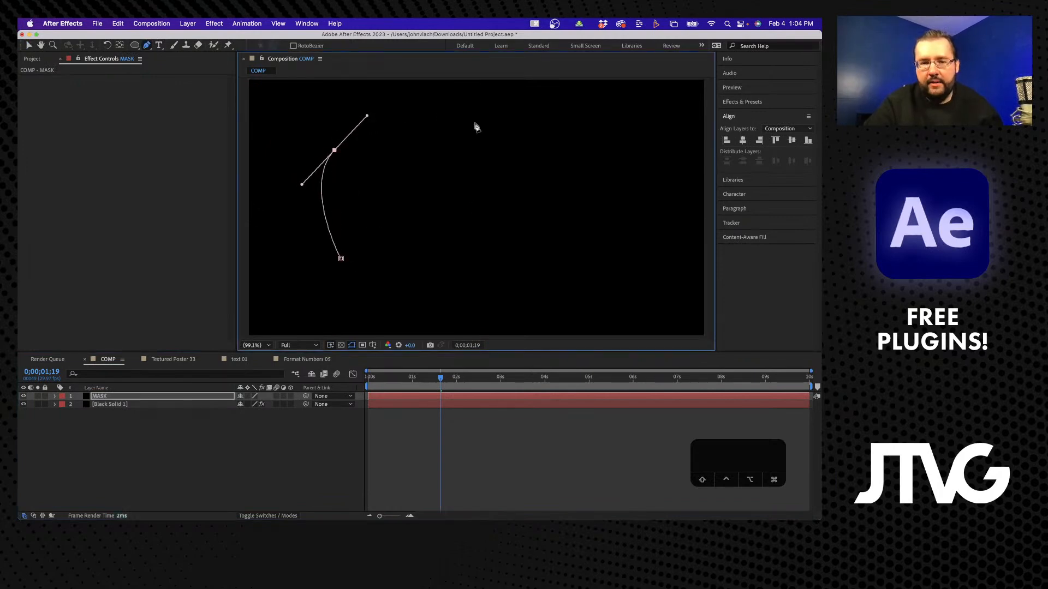
pyautogui.moveTo(506, 139); pyautogui.dragTo(535, 166)
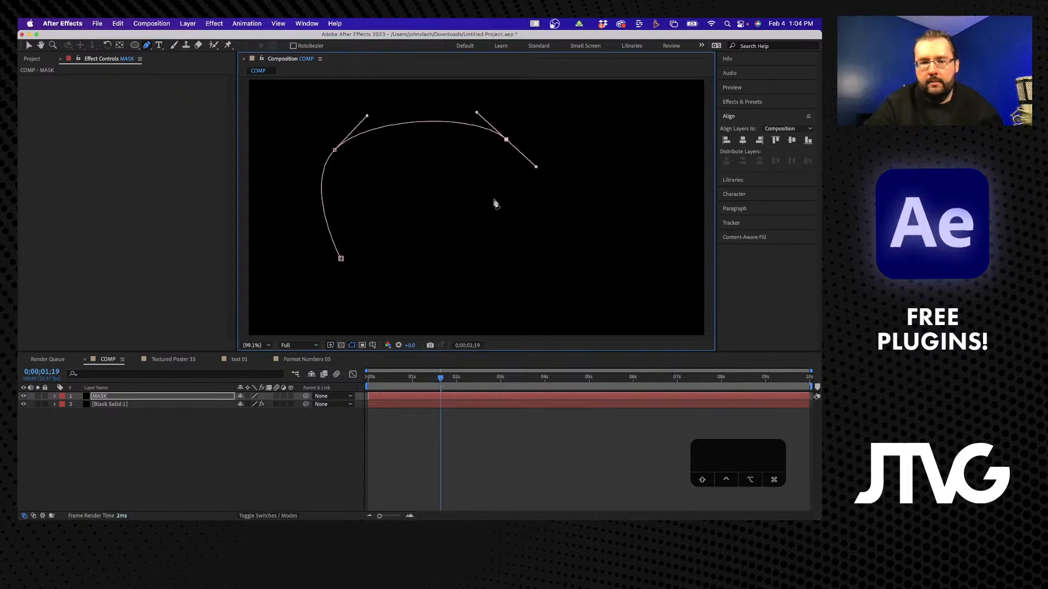
pyautogui.moveTo(442, 220); pyautogui.dragTo(413, 229)
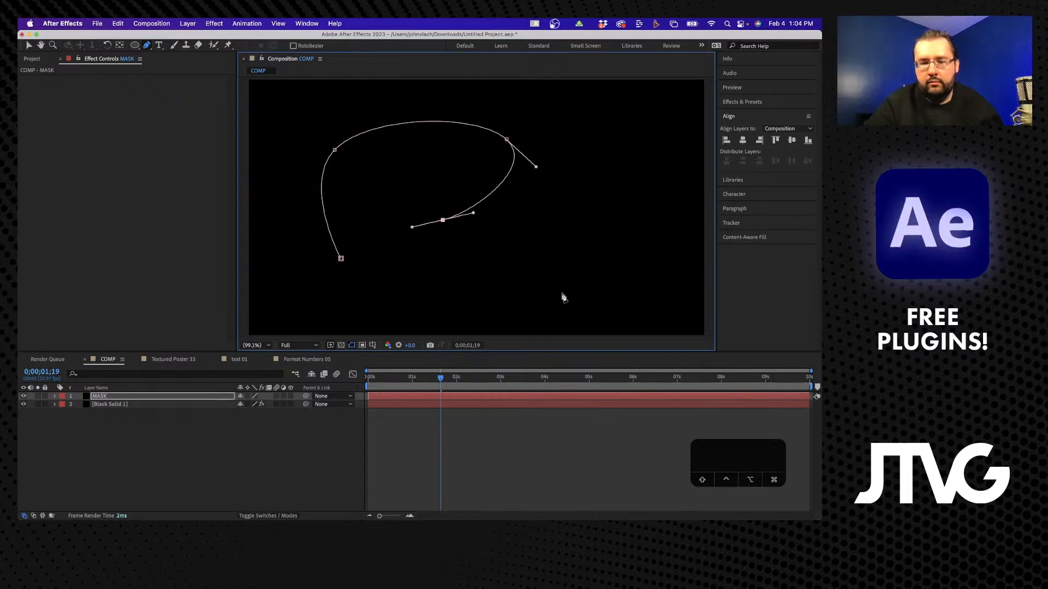
pyautogui.moveTo(562, 295); pyautogui.dragTo(699, 249)
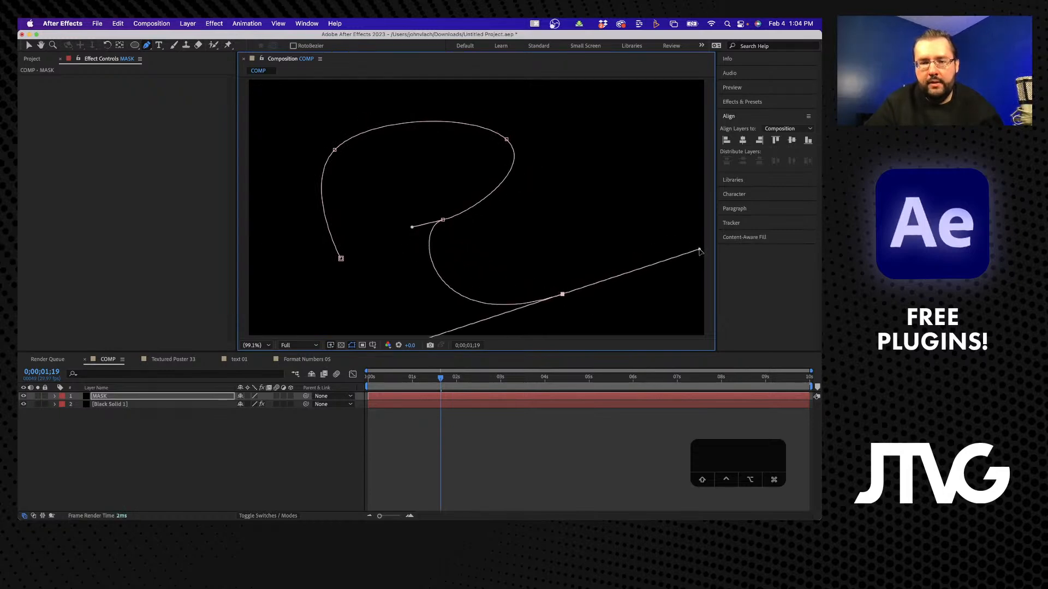
pyautogui.click(650, 128)
pyautogui.moveTo(651, 129); pyautogui.dragTo(644, 115)
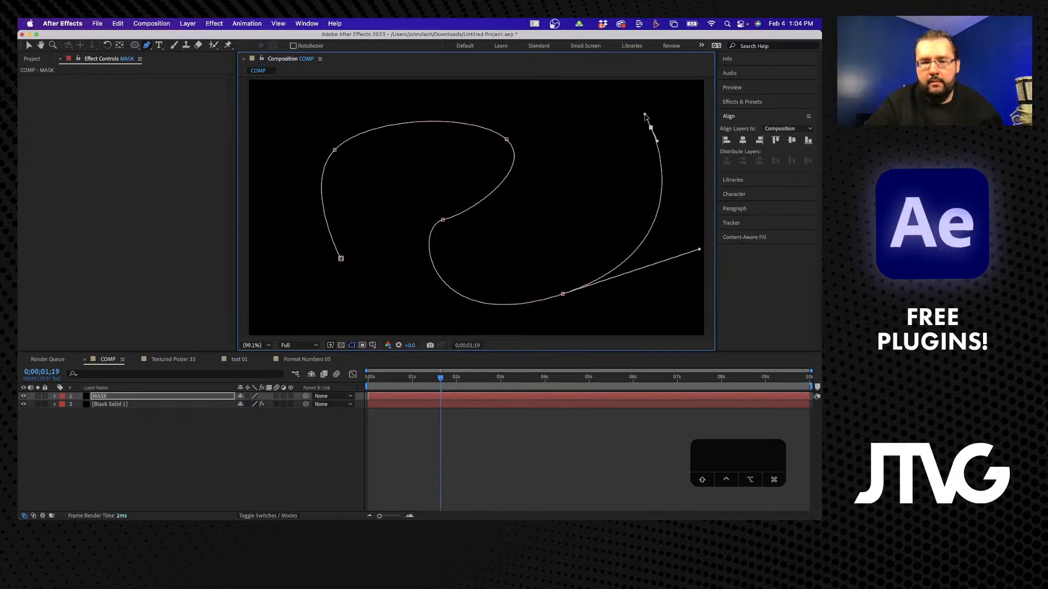
# Set the Saber effect's Core Type to Layer Masks on Black Solid 1.
pyautogui.click(155, 422)
pyautogui.click(113, 404)
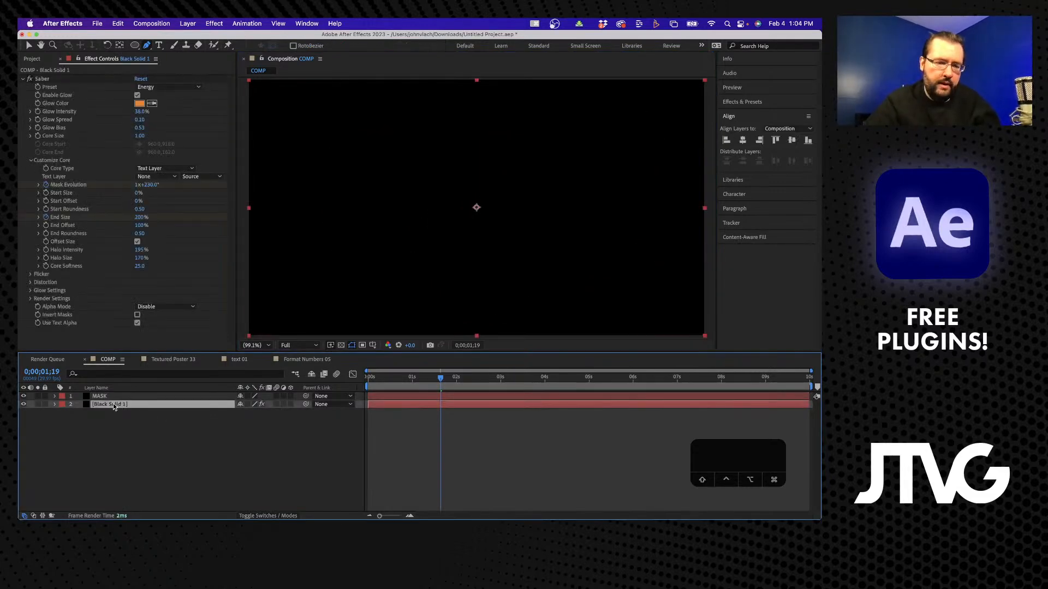
pyautogui.click(171, 169)
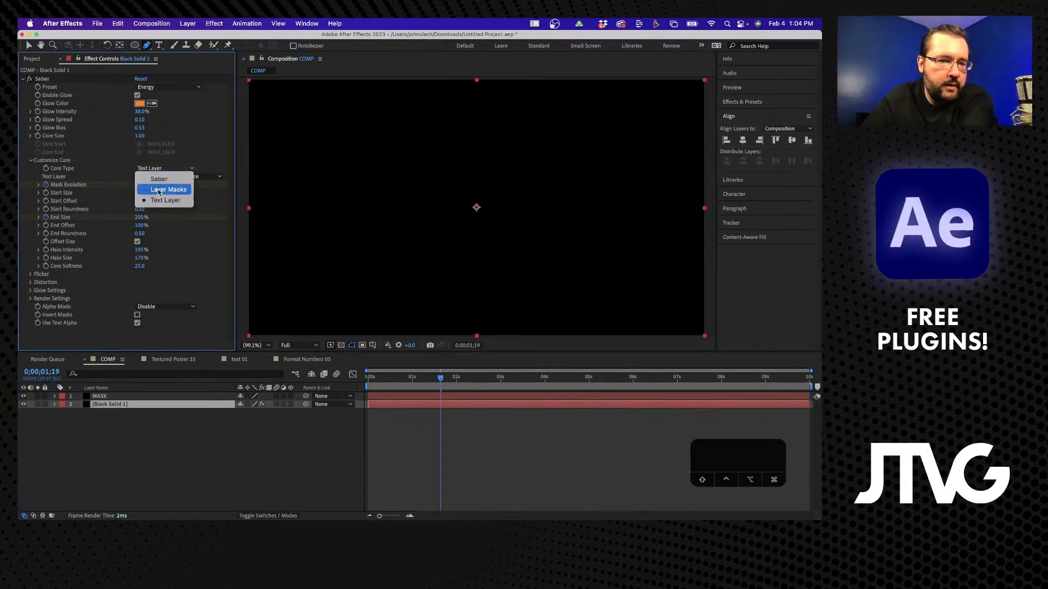
pyautogui.click(158, 191)
pyautogui.click(152, 169)
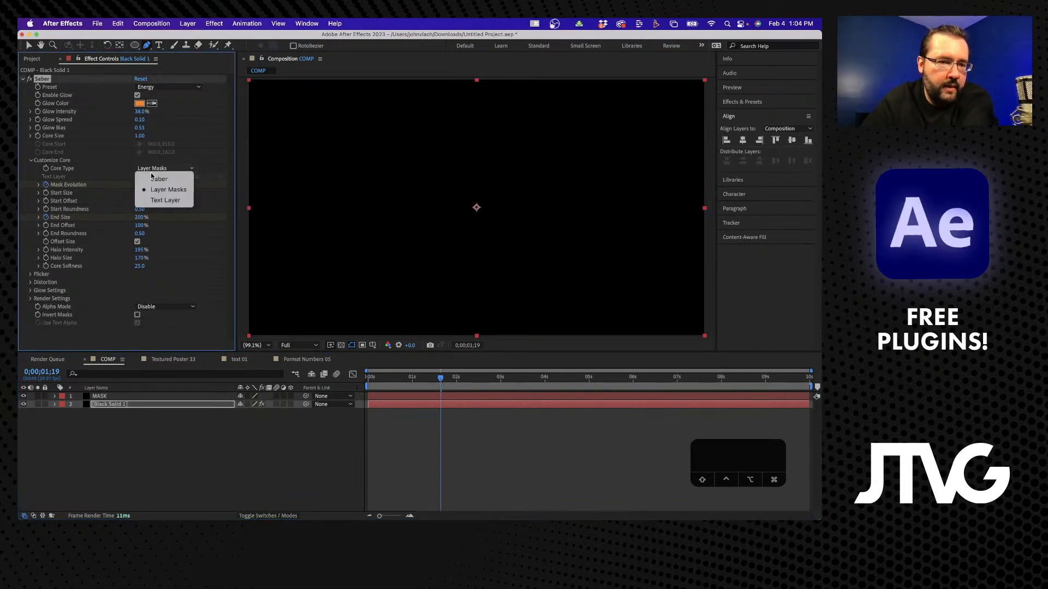
pyautogui.click(155, 189)
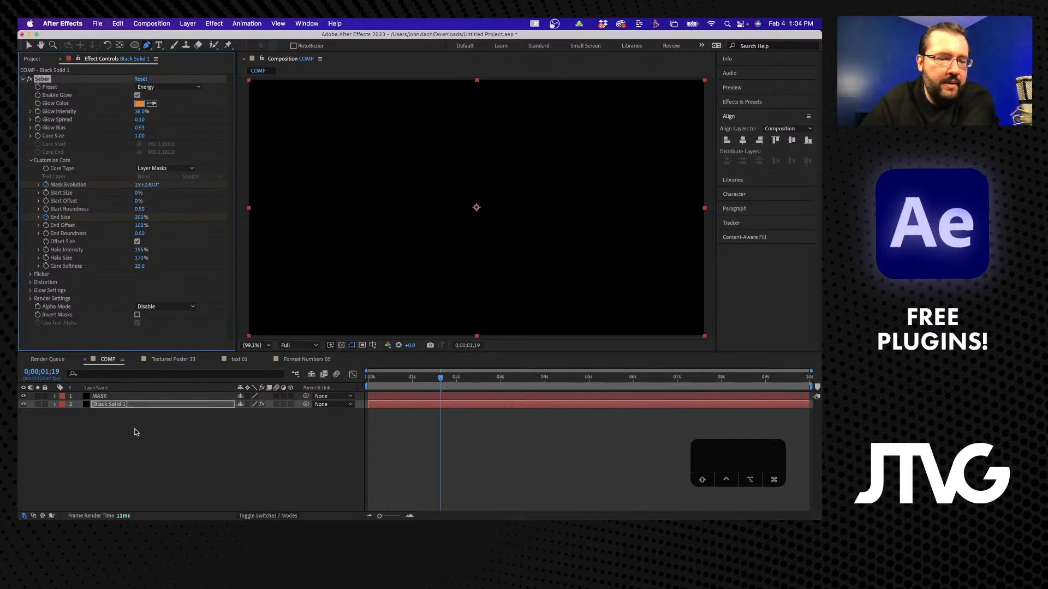
# Copy the drawn mask from the MASK layer onto Black Solid 1.
pyautogui.click(111, 396)
pyautogui.press('m')
pyautogui.click(100, 402)
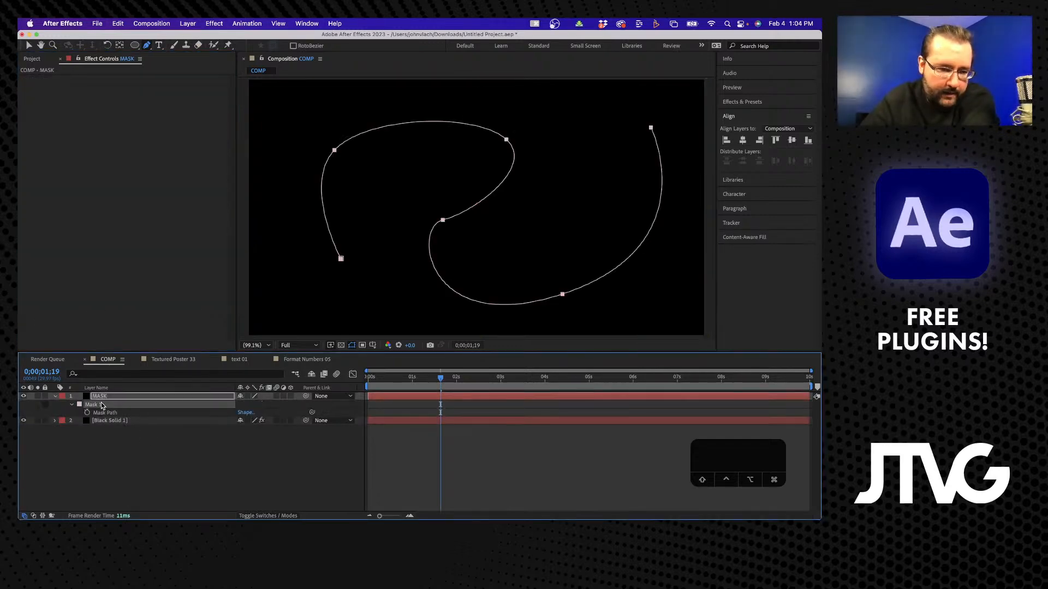
pyautogui.click(106, 420)
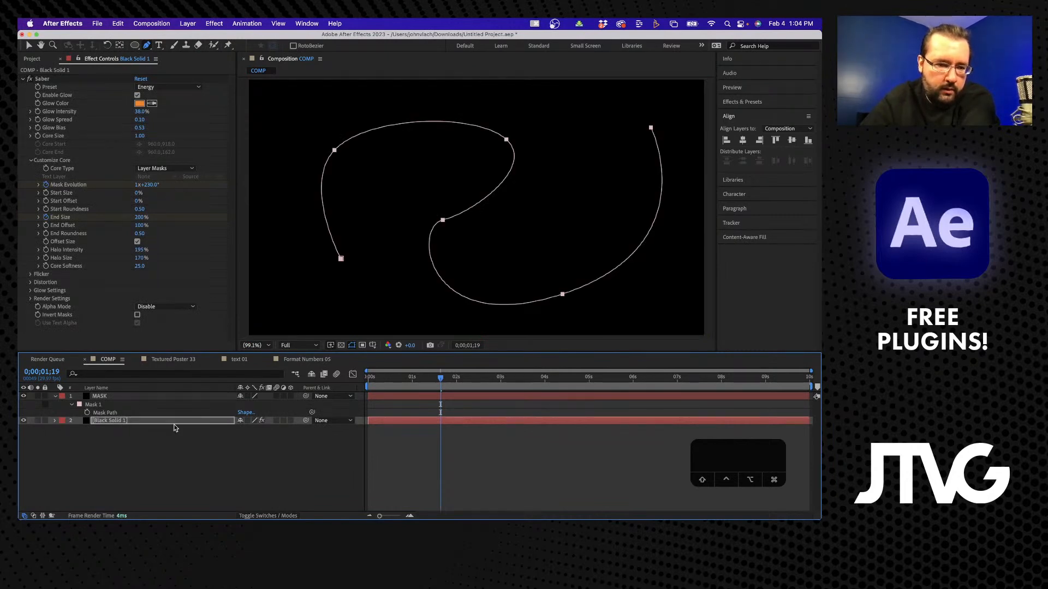
pyautogui.press('super+v')
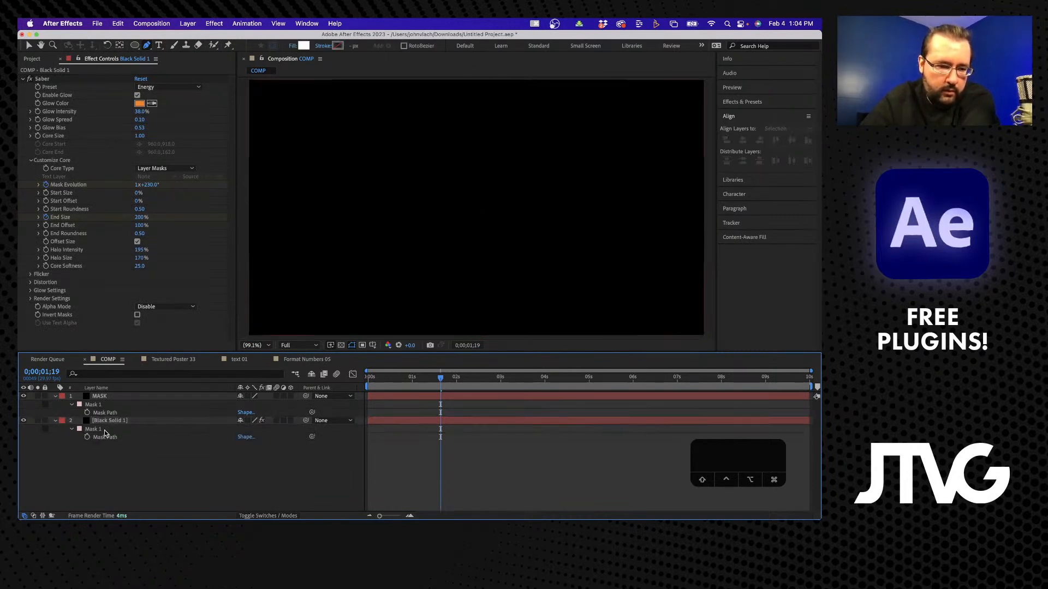
# Reselect Layer Masks as the Saber effect's Core Type and delete the copied mask from Black Solid 1.
pyautogui.click(167, 169)
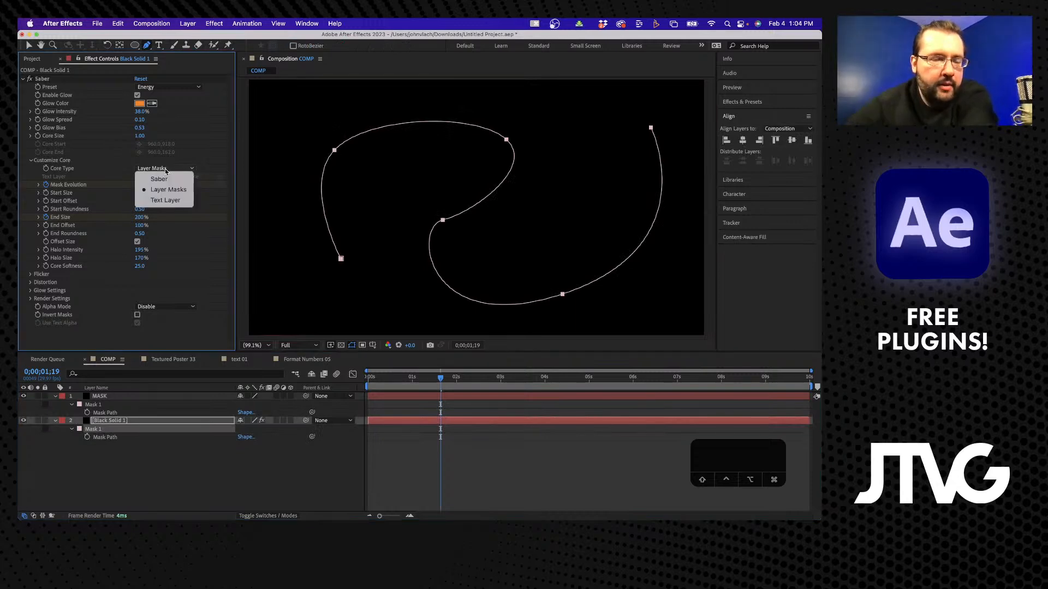
pyautogui.click(174, 194)
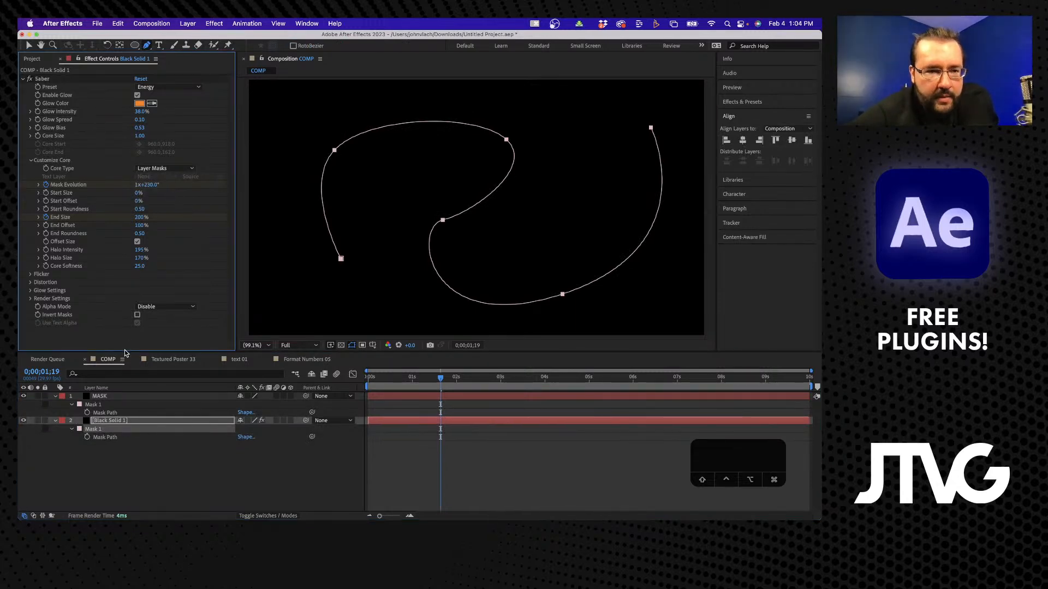
pyautogui.click(109, 471)
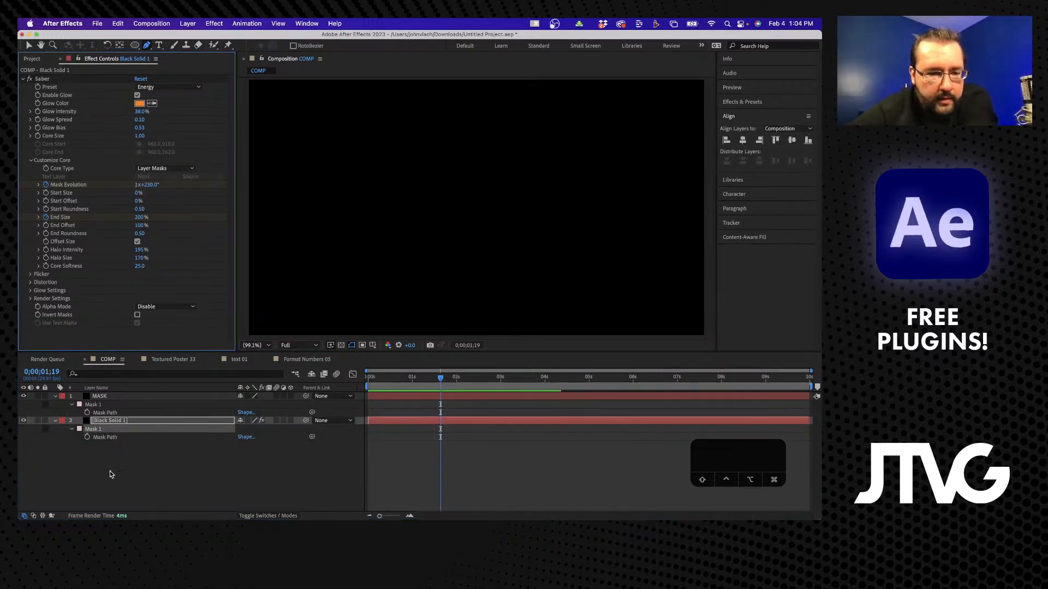
pyautogui.click(100, 397)
pyautogui.click(109, 420)
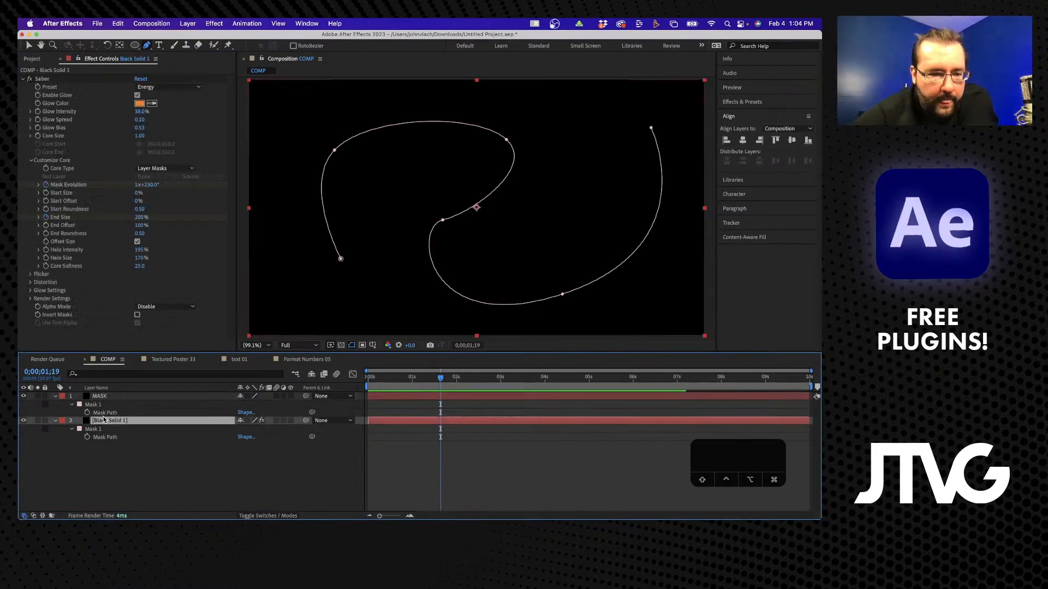
pyautogui.click(148, 169)
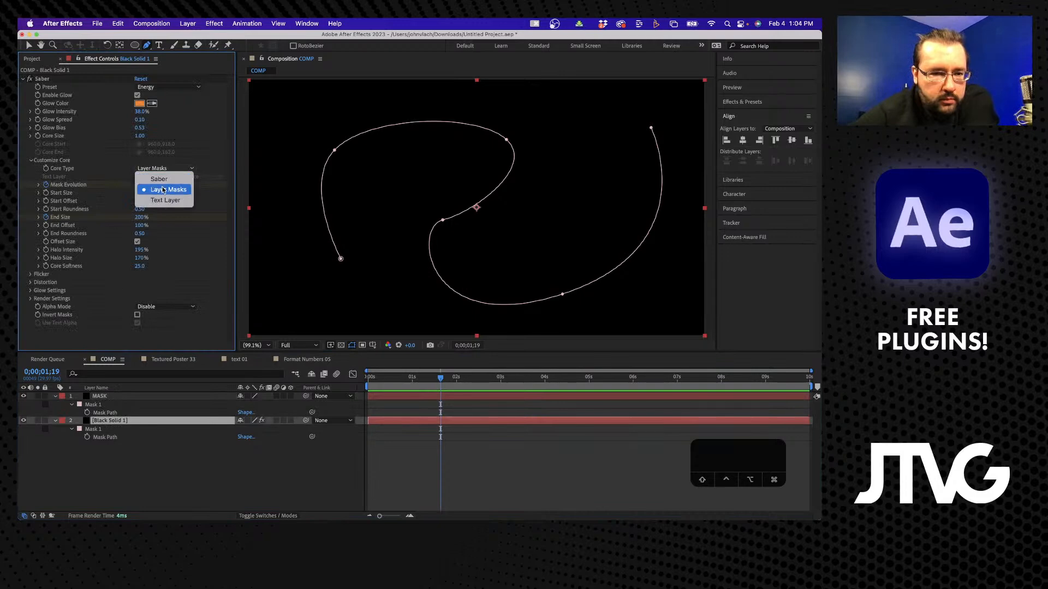
pyautogui.click(162, 190)
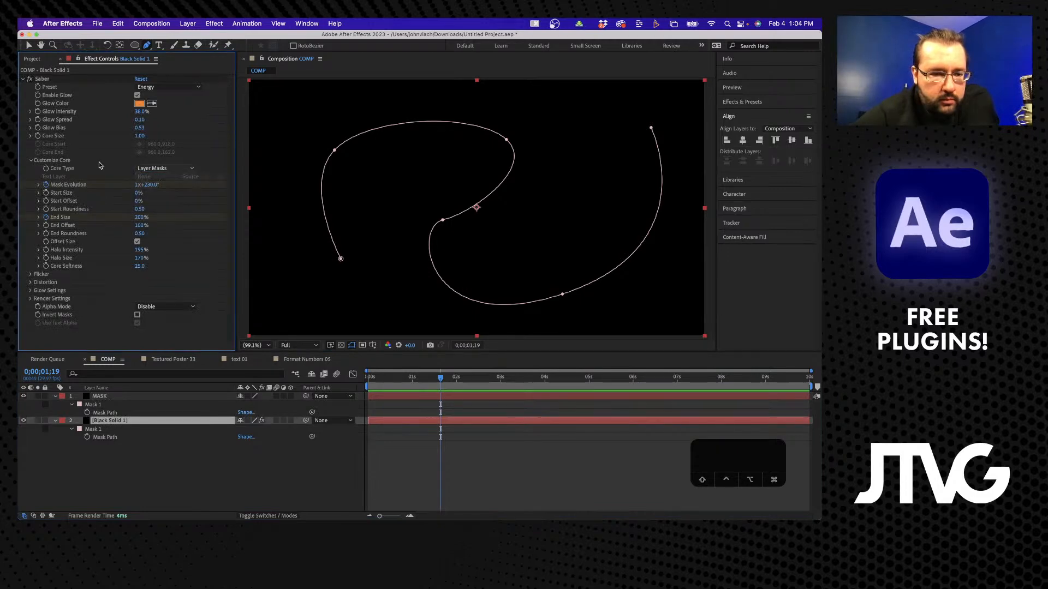
pyautogui.click(104, 429)
pyautogui.press('Delete')
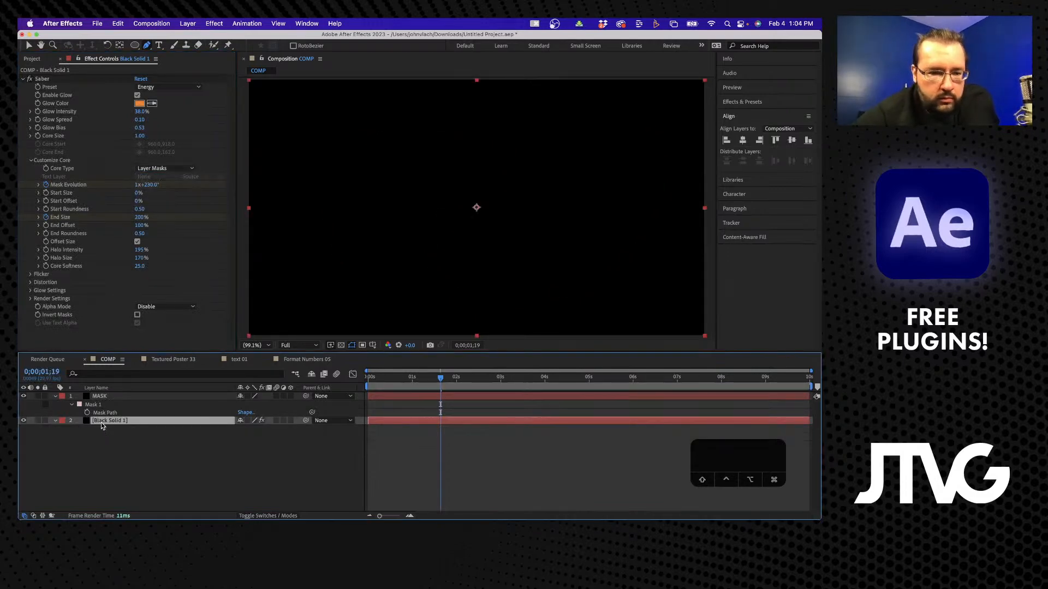
# Change the Saber effect's Core Type to Saber on Black Solid 1 and scrub through the timeline to check the glow.
pyautogui.moveTo(431, 377); pyautogui.dragTo(473, 378)
pyautogui.click(95, 439)
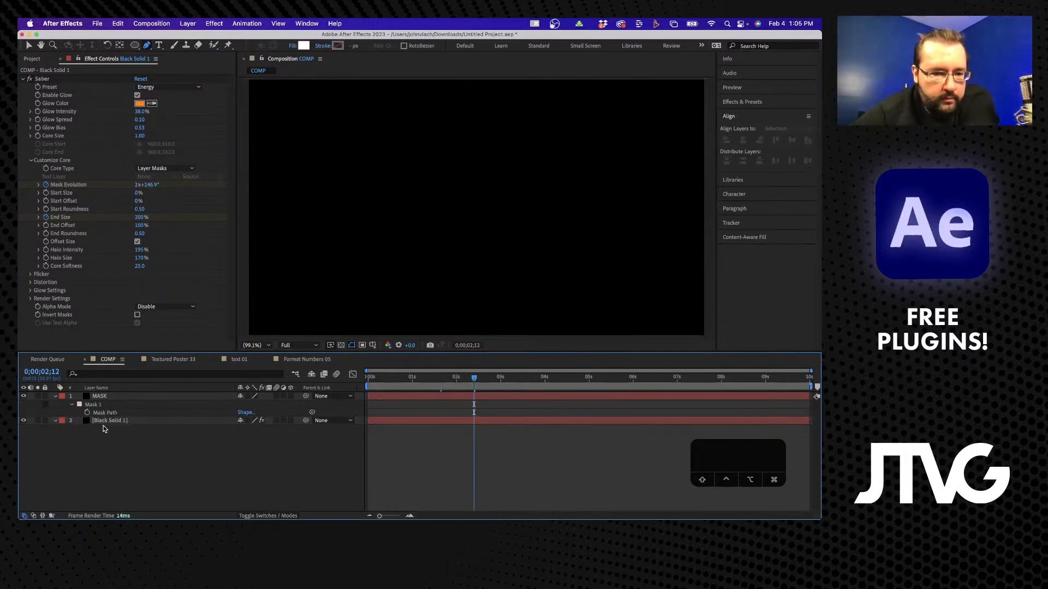
pyautogui.click(109, 421)
pyautogui.click(162, 169)
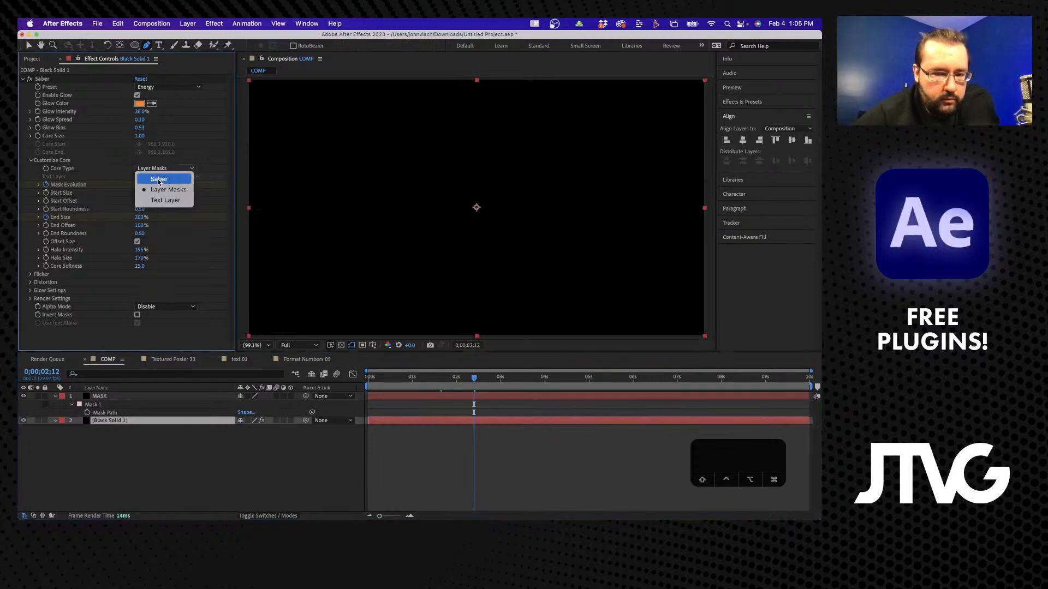
pyautogui.click(158, 178)
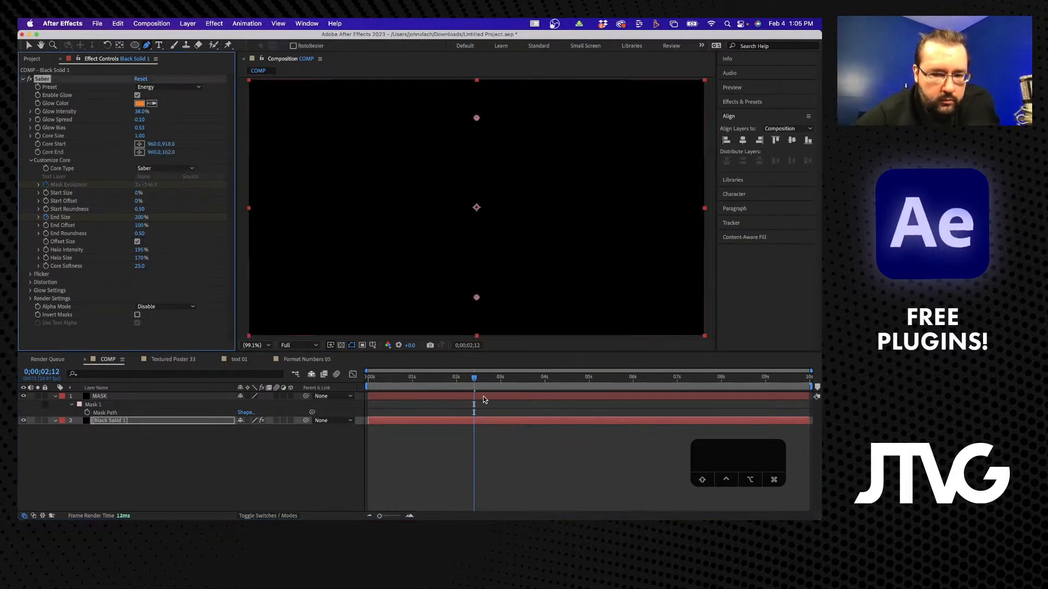
pyautogui.moveTo(475, 377); pyautogui.dragTo(661, 404)
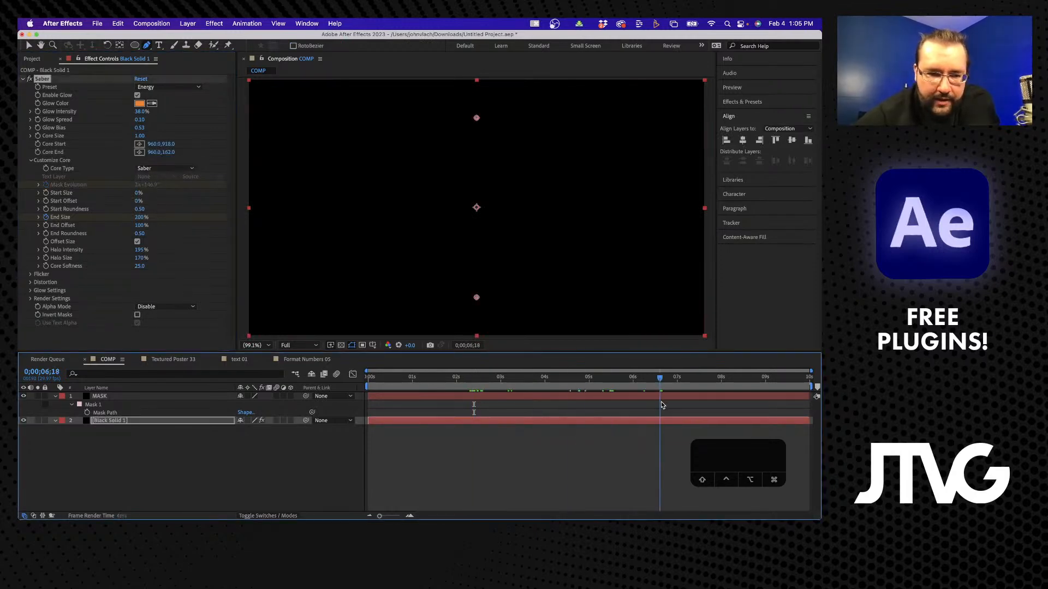
# Return to the start of the composition and delete the Black Solid 1 layer and the old mask on the MASK layer.
pyautogui.press('Home')
pyautogui.moveTo(109, 448); pyautogui.dragTo(91, 383)
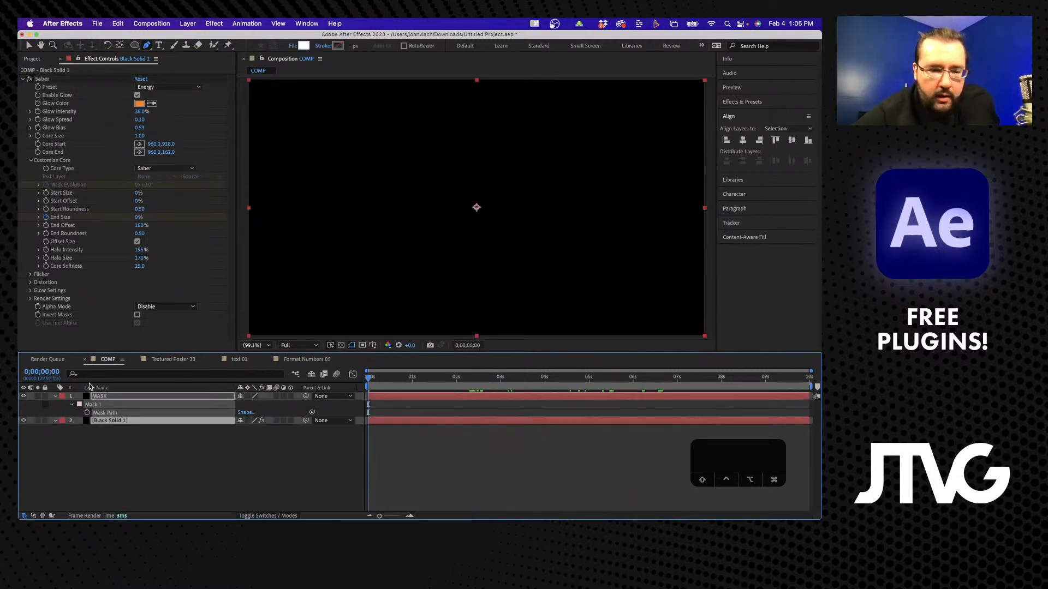
pyautogui.press('u')
pyautogui.click(108, 409)
pyautogui.click(100, 405)
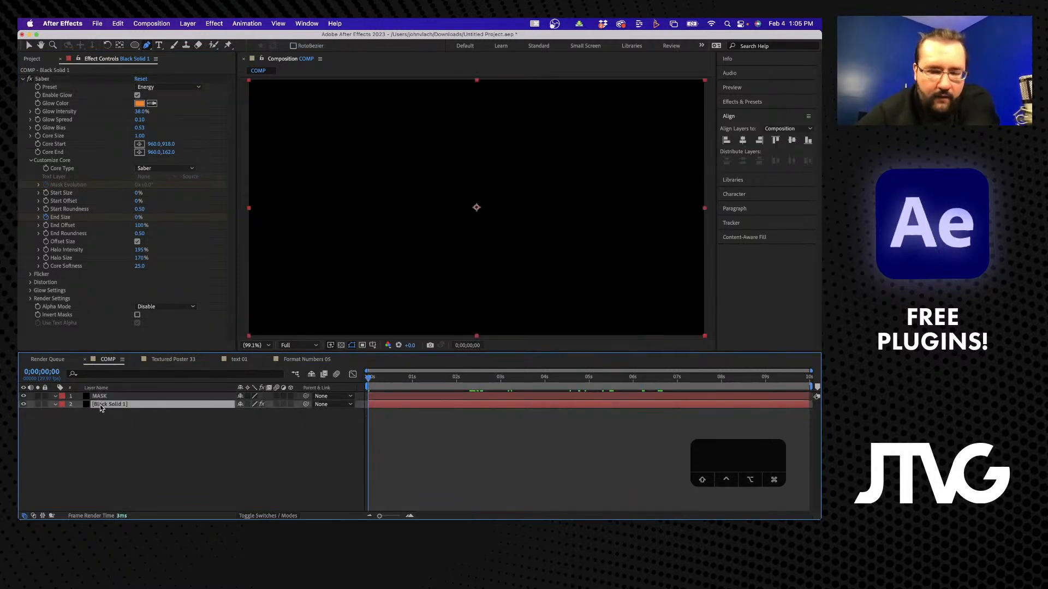
pyautogui.press('Delete')
pyautogui.click(101, 399)
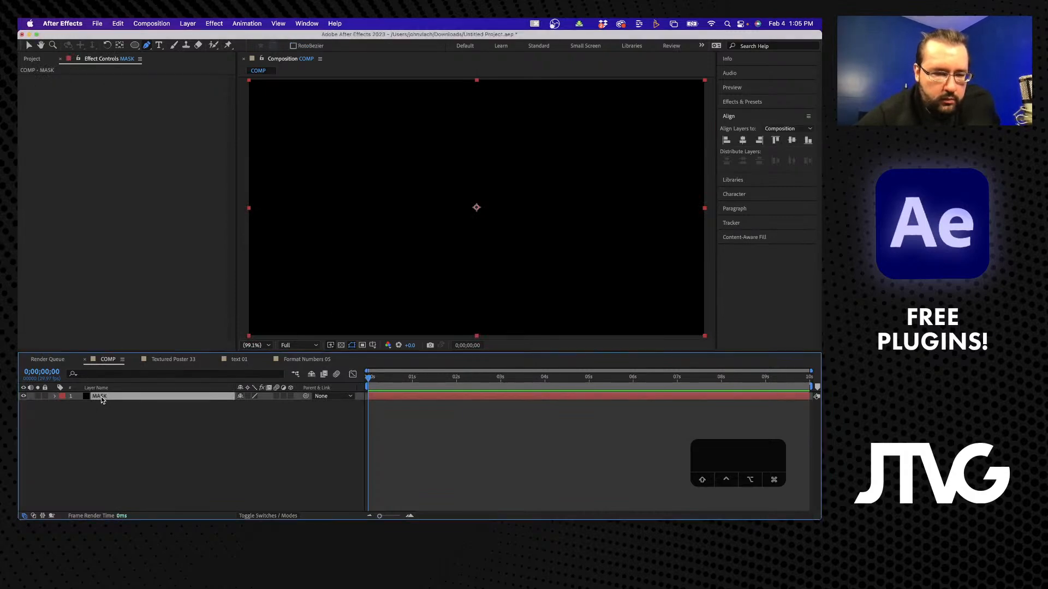
# Draw an open five-point mask path with curved and straight segments across the MASK layer using the Pen tool.
pyautogui.click(342, 283)
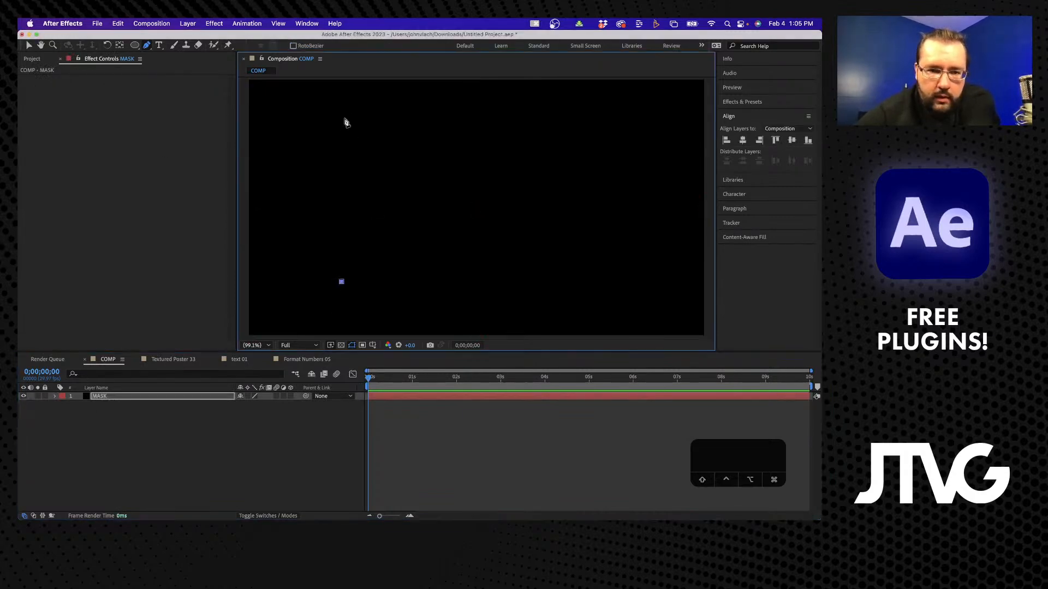
pyautogui.moveTo(330, 140); pyautogui.dragTo(383, 89)
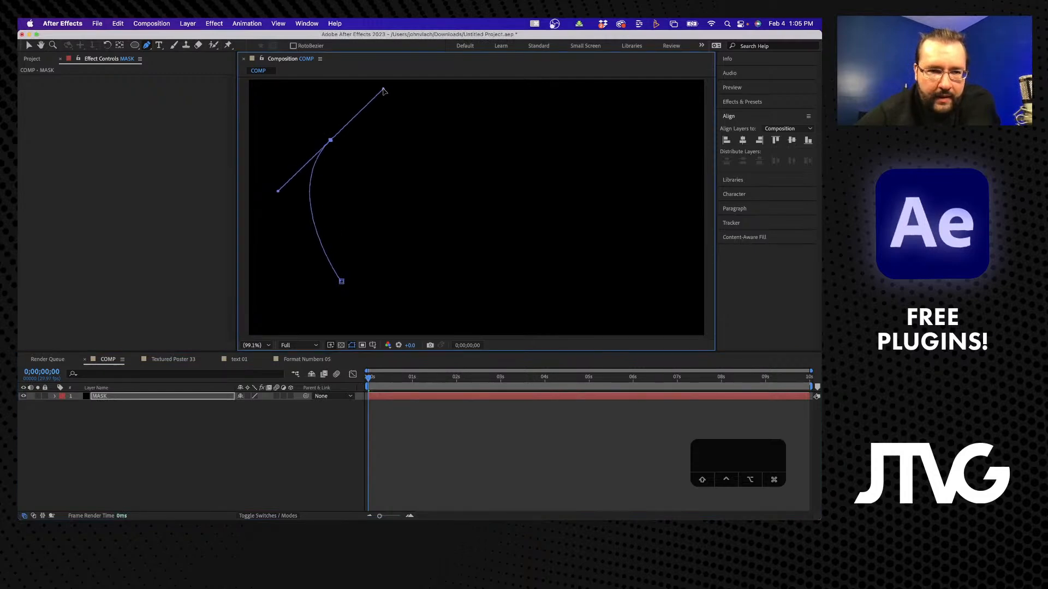
pyautogui.click(525, 126)
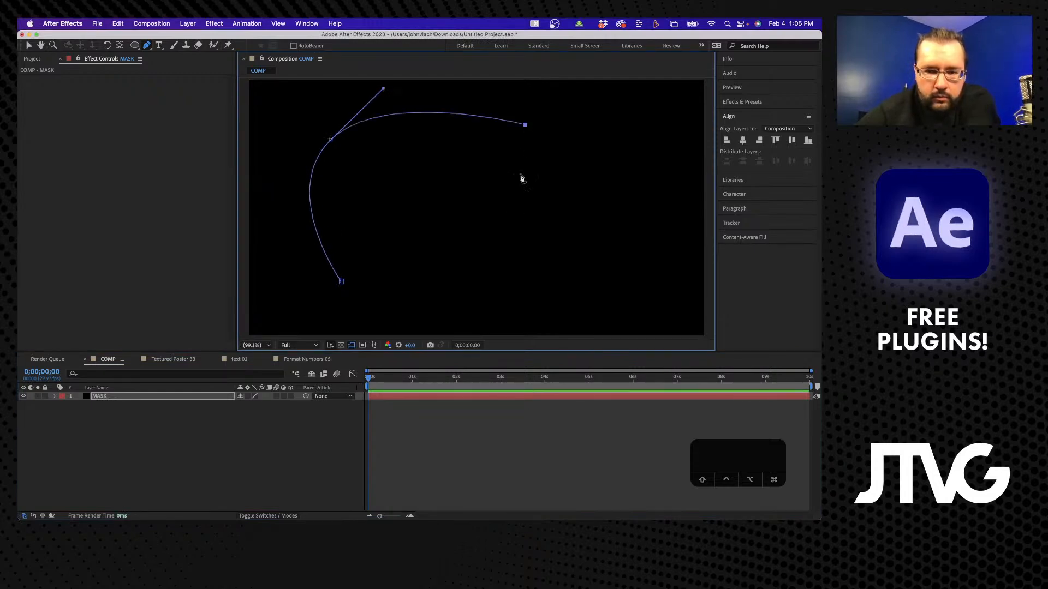
pyautogui.moveTo(443, 251); pyautogui.dragTo(412, 304)
pyautogui.click(657, 200)
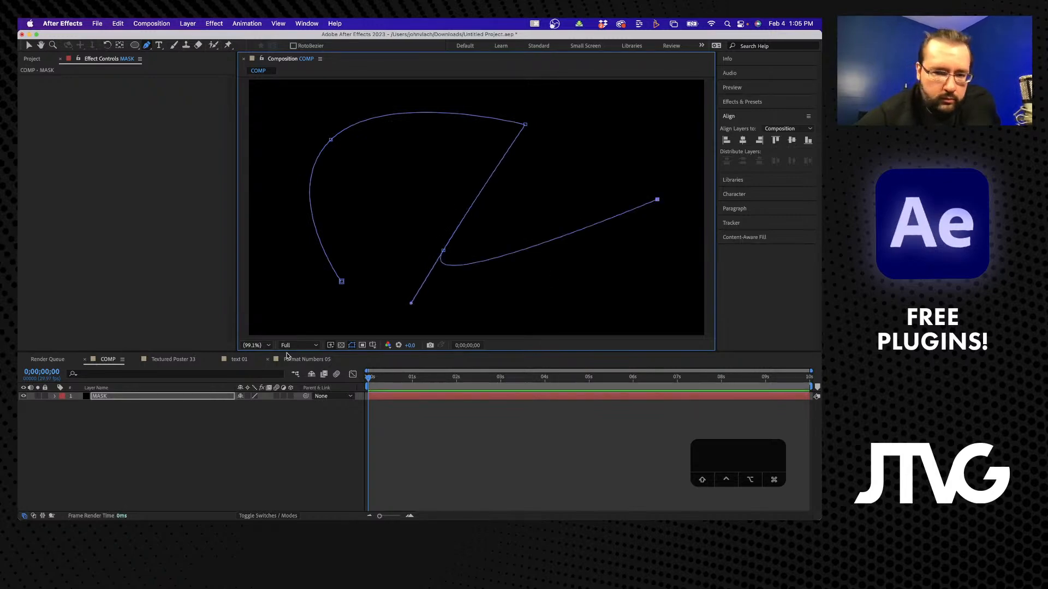
pyautogui.click(161, 419)
# Create a new black solid above the MASK layer and apply Video Copilot's Saber effect to it.
pyautogui.click(188, 24)
pyautogui.moveTo(195, 39)
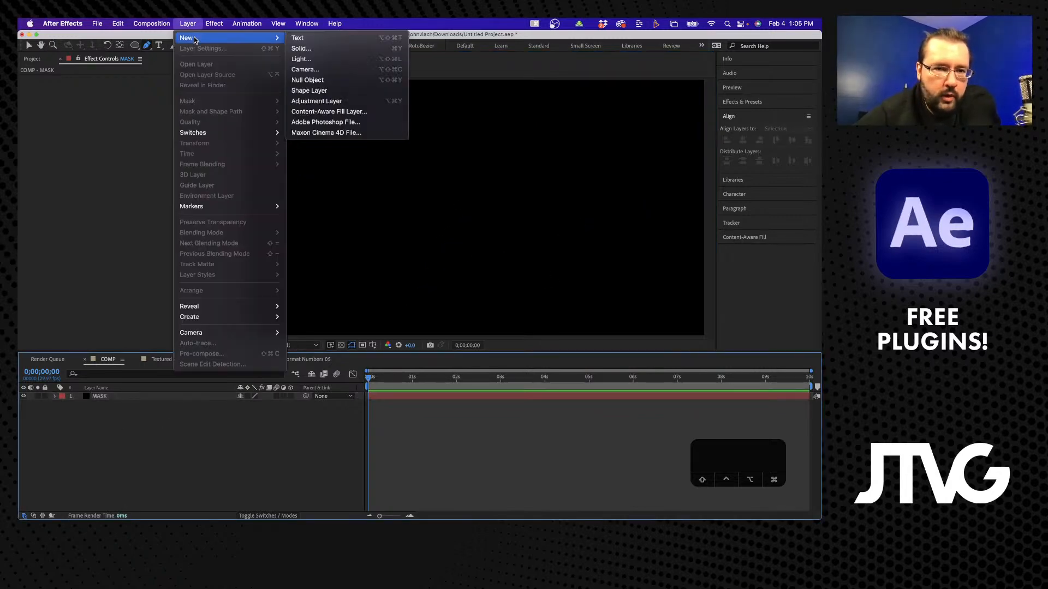
pyautogui.click(298, 48)
pyautogui.press('Return')
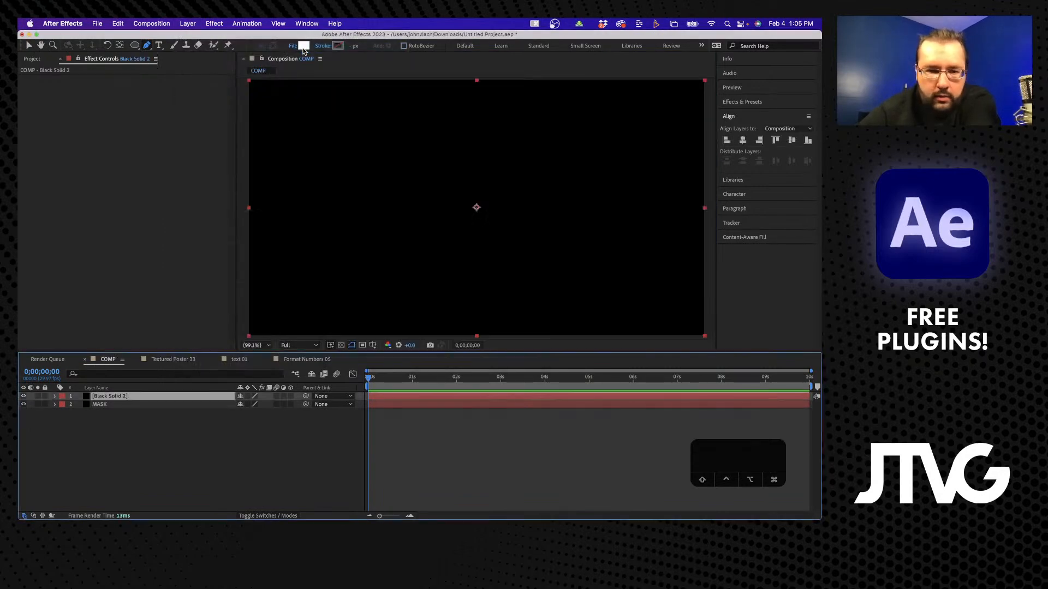
pyautogui.click(216, 23)
pyautogui.moveTo(294, 420)
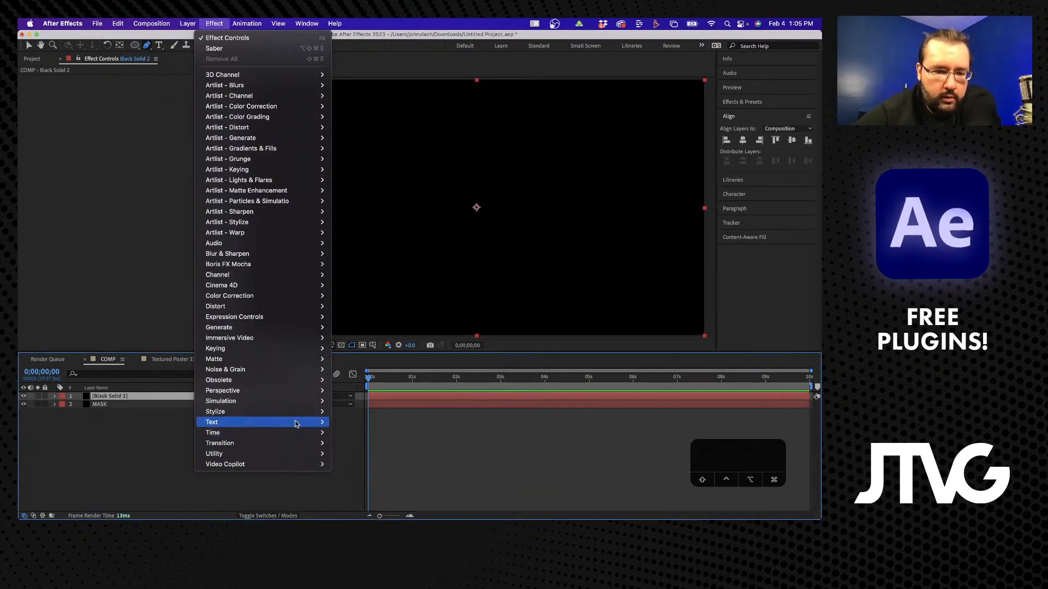
pyautogui.moveTo(280, 463)
pyautogui.click(342, 465)
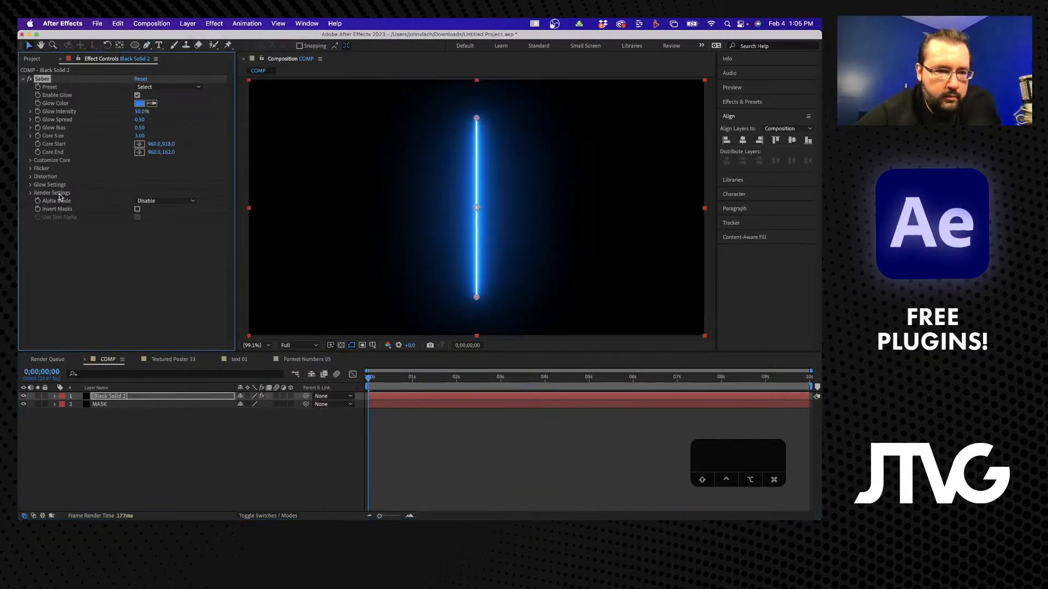
# Set the Saber effect's Core Type to Layer Masks on Black Solid 2 and delete that solid layer.
pyautogui.click(30, 161)
pyautogui.click(151, 168)
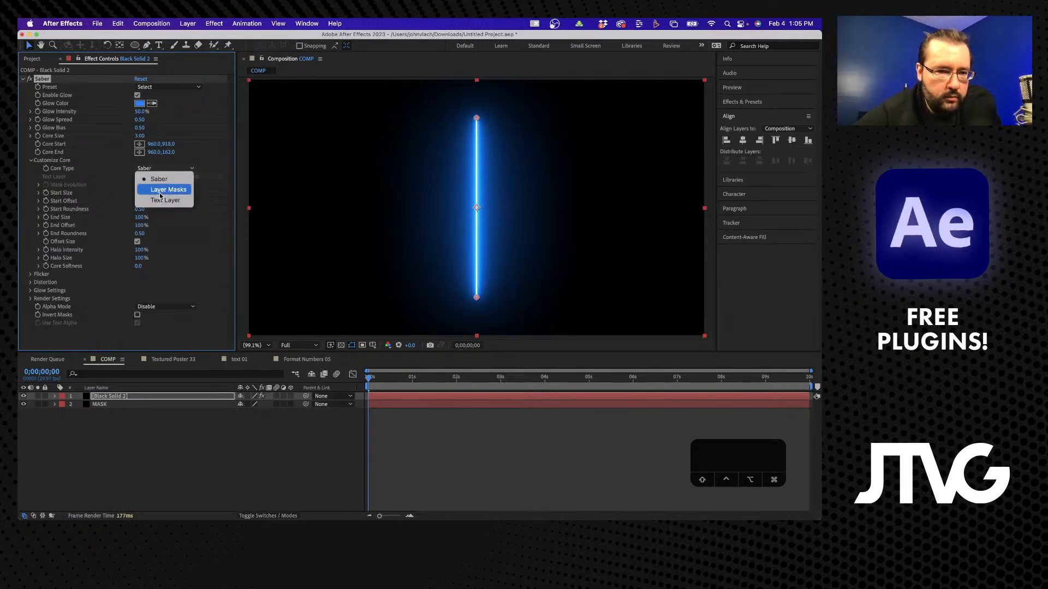
pyautogui.click(162, 195)
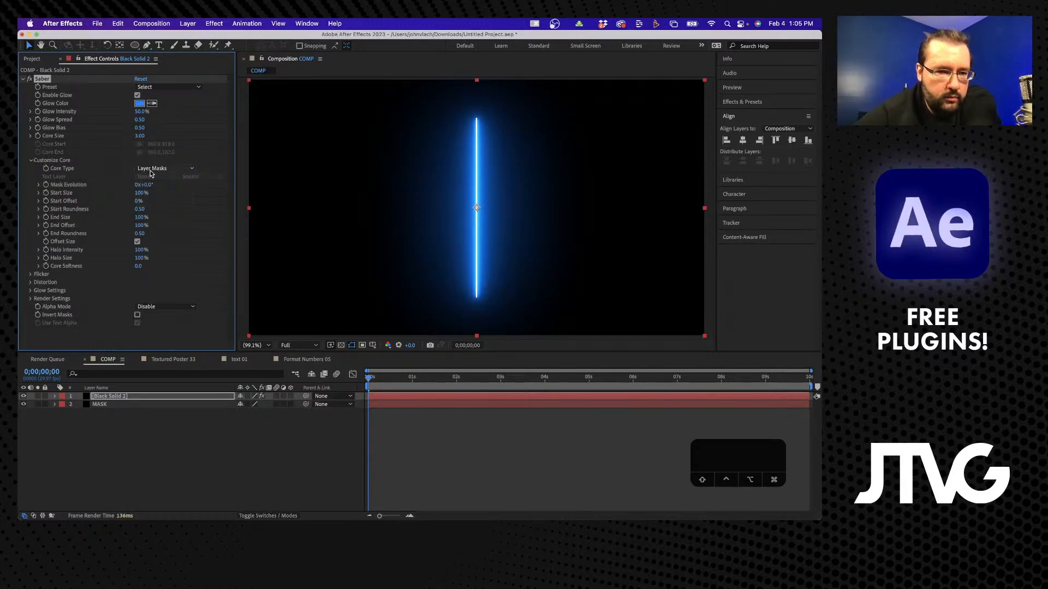
pyautogui.click(151, 169)
pyautogui.click(148, 185)
pyautogui.click(121, 399)
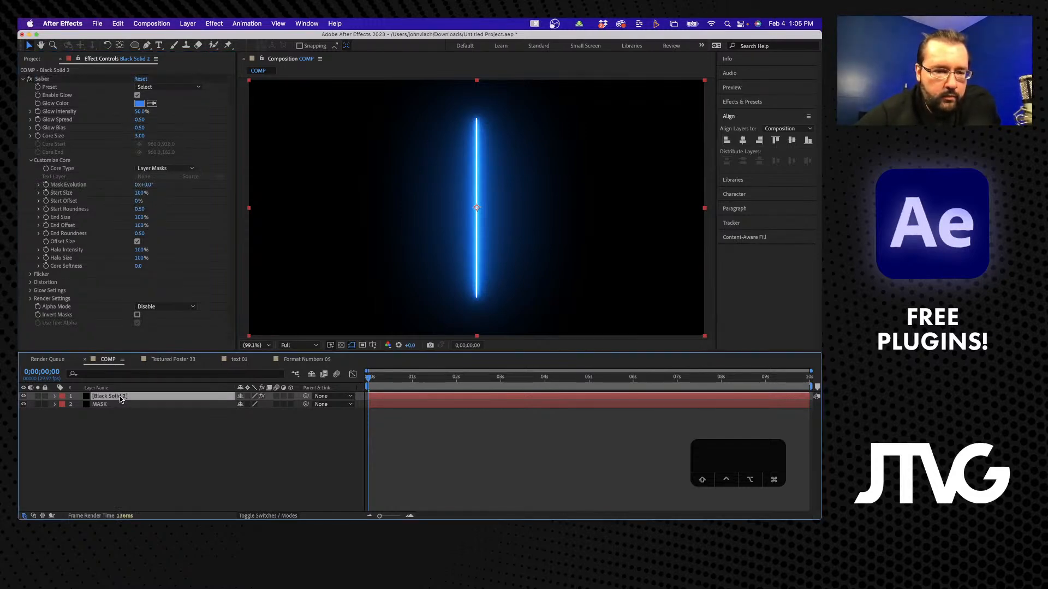
pyautogui.press('Delete')
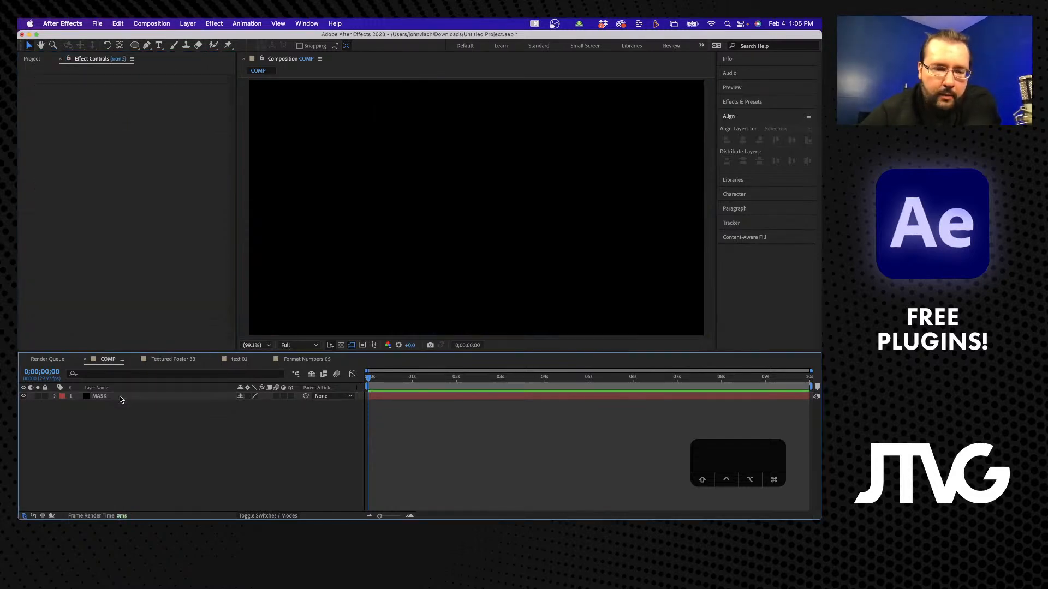
# Apply Video Copilot's Saber effect to the MASK layer and set its Core Type to Layer Masks.
pyautogui.click(119, 397)
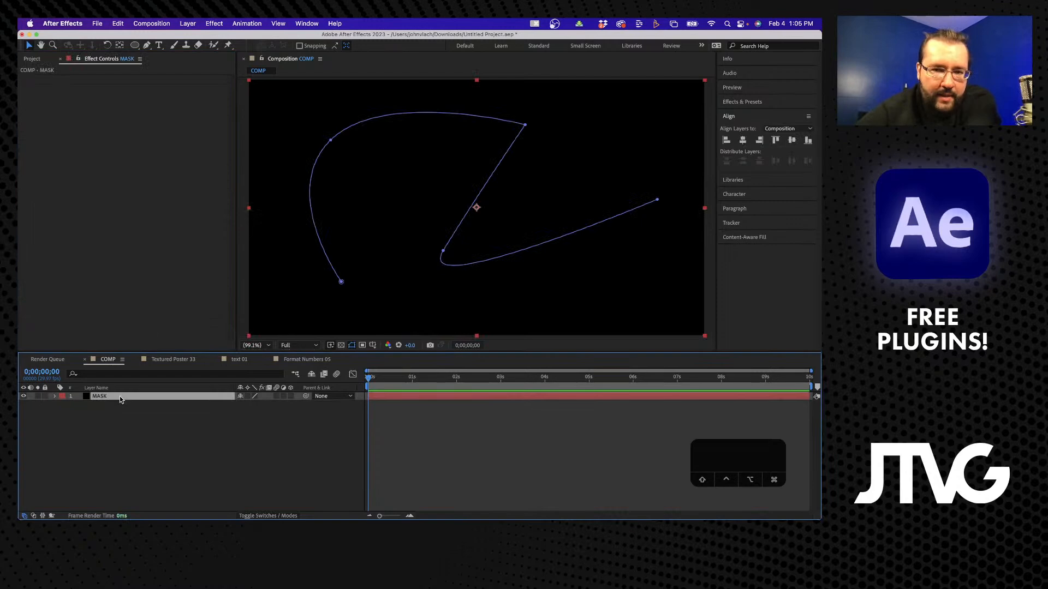
pyautogui.click(209, 23)
pyautogui.moveTo(269, 465)
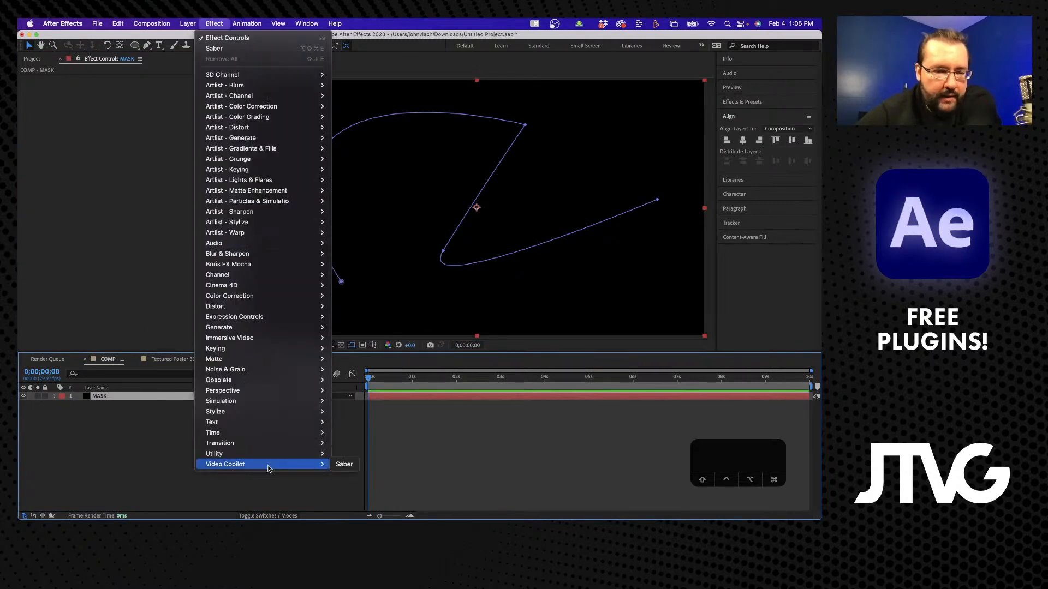
pyautogui.click(344, 464)
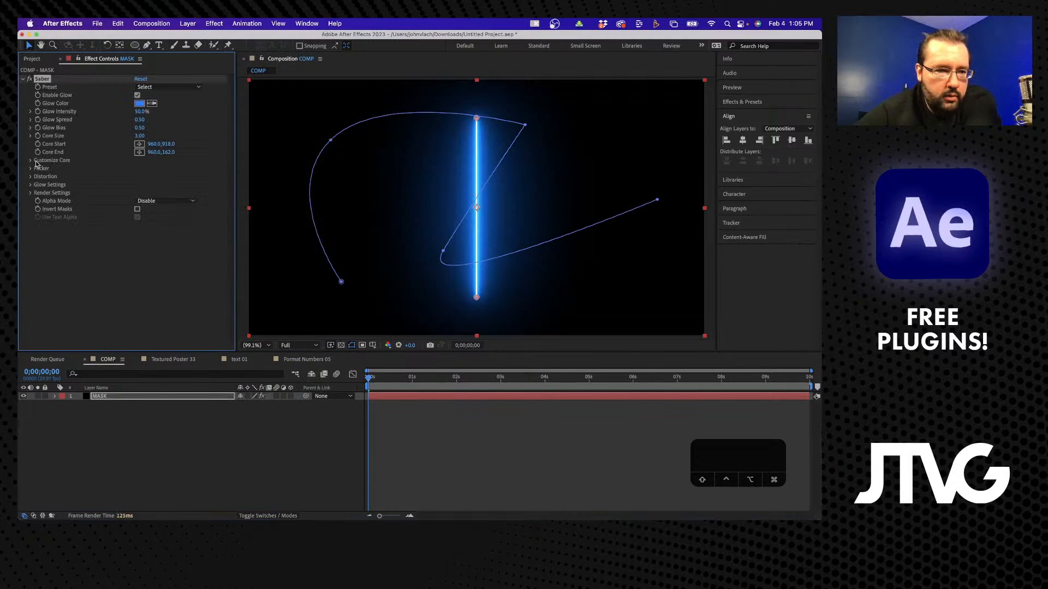
pyautogui.click(30, 161)
pyautogui.click(167, 169)
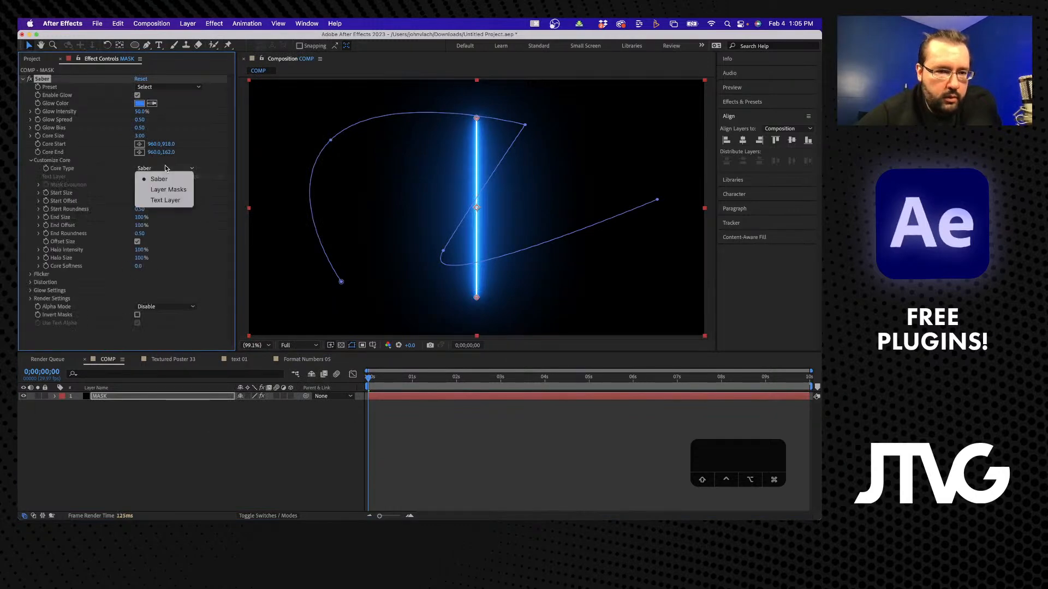
pyautogui.click(167, 190)
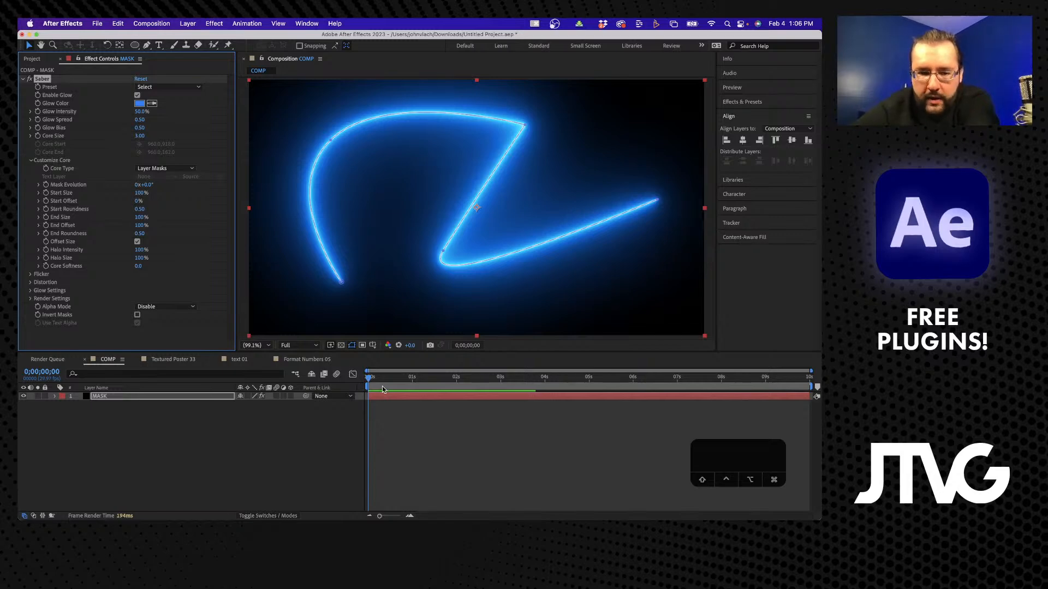
# Set Composite Settings to Transparent in the Render Settings of the MASK layer's Saber effect.
pyautogui.moveTo(383, 380)
pyautogui.mouseDown()
pyautogui.moveTo(456, 383)
pyautogui.moveTo(367, 382)
pyautogui.mouseUp()
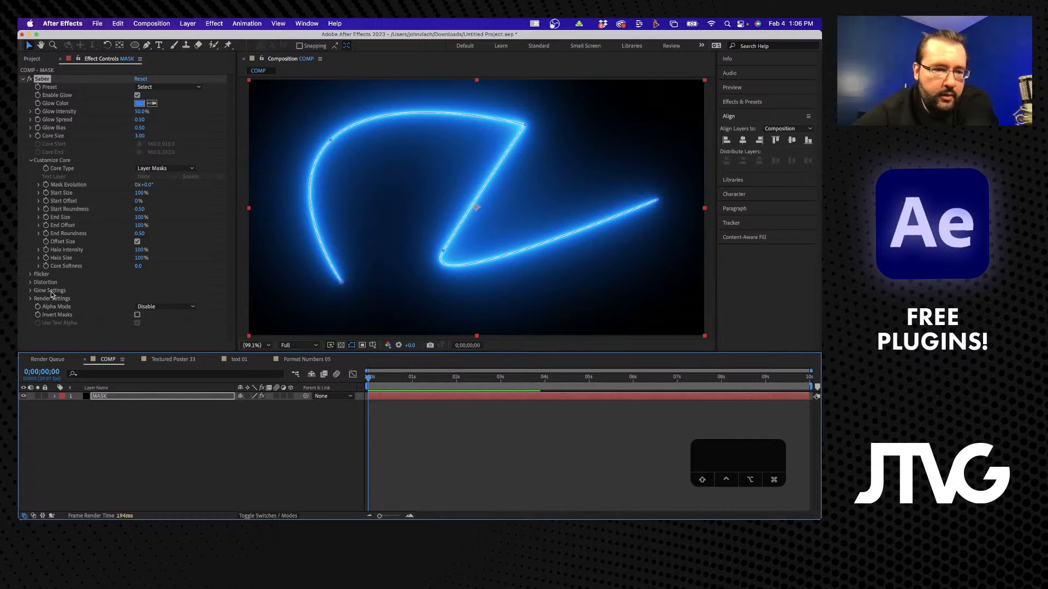
pyautogui.click(31, 291)
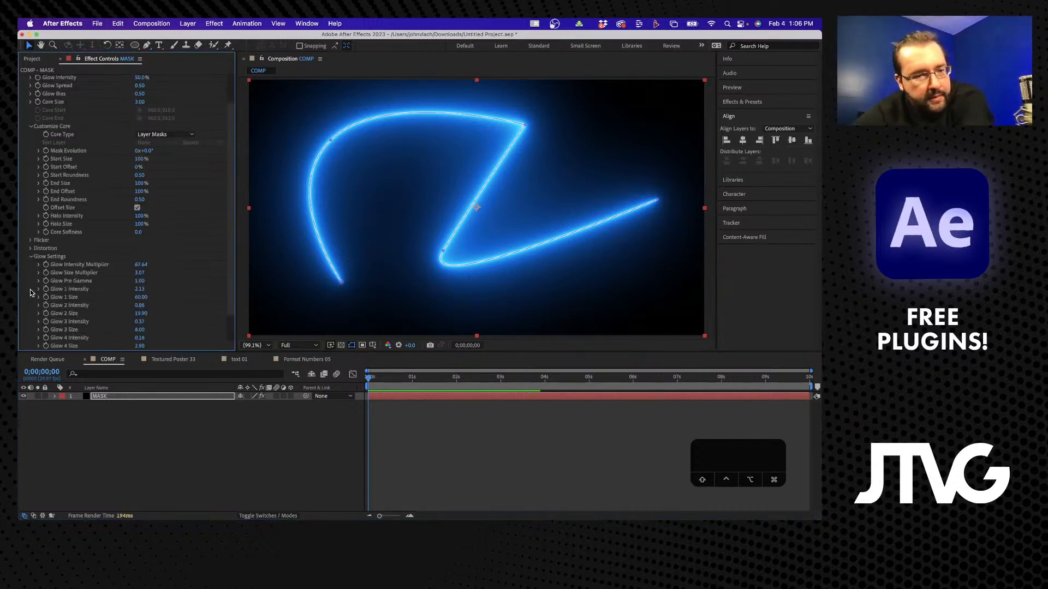
pyautogui.click(30, 256)
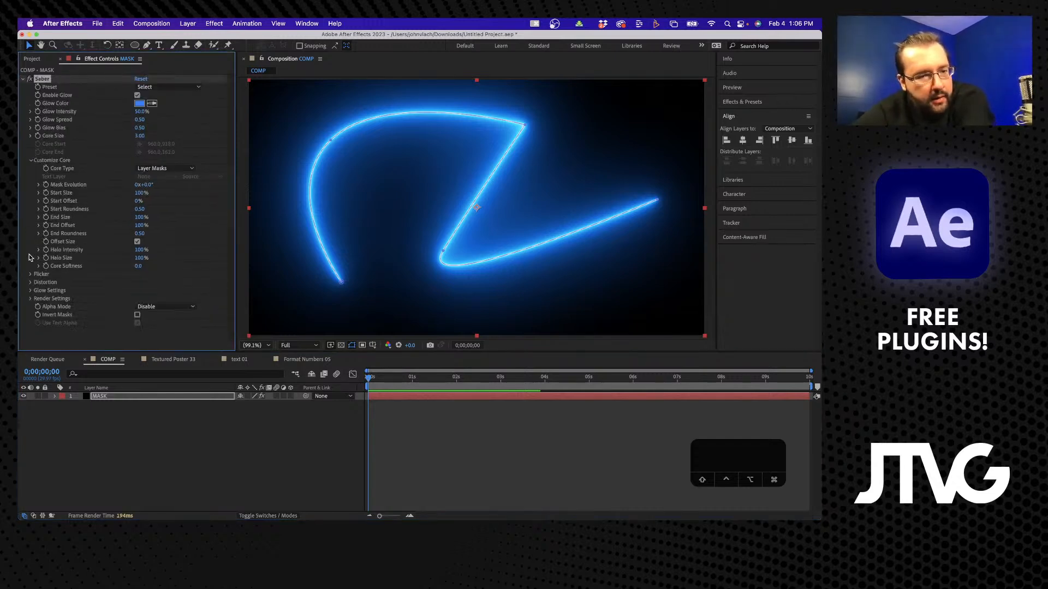
pyautogui.click(30, 299)
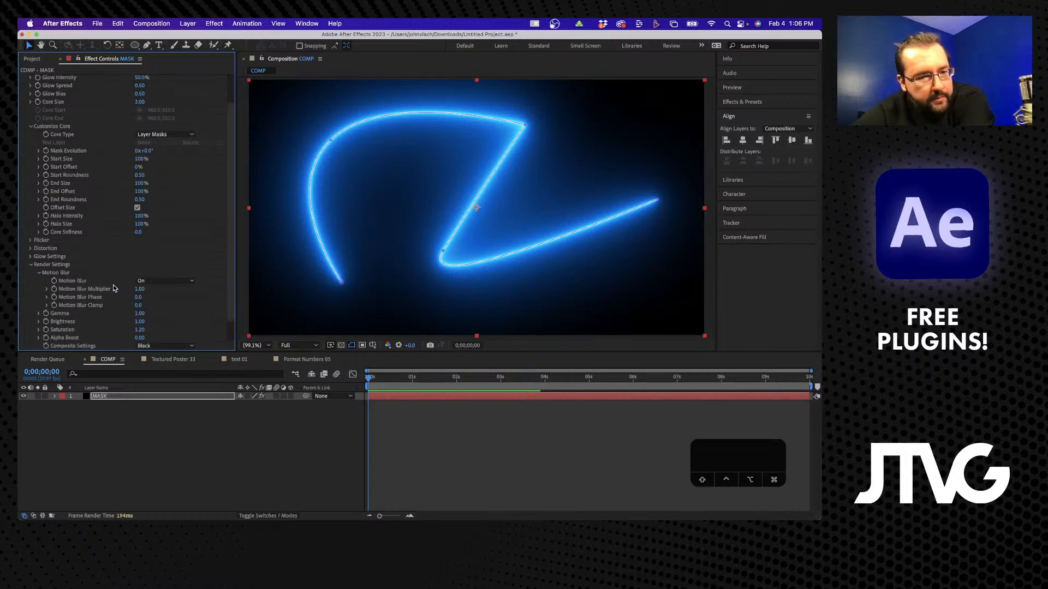
pyautogui.scroll(-1, 114, 288)
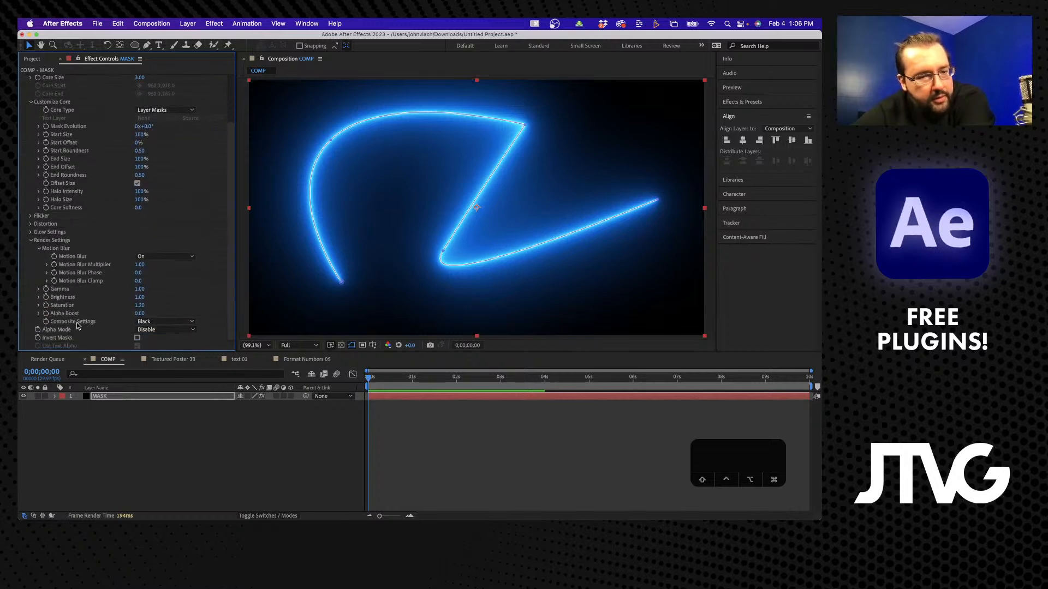
pyautogui.click(158, 324)
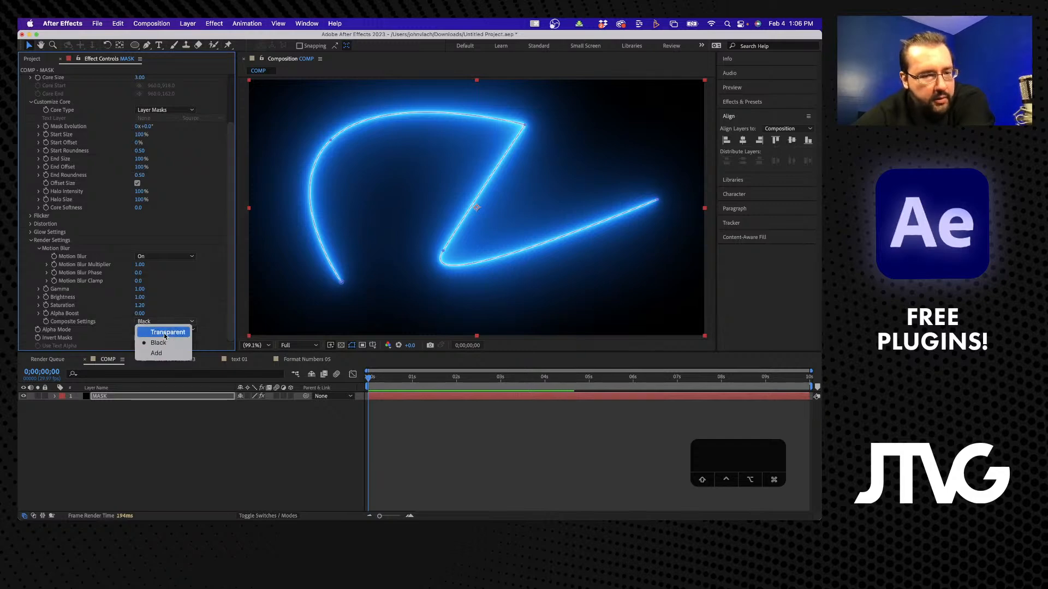
pyautogui.click(164, 334)
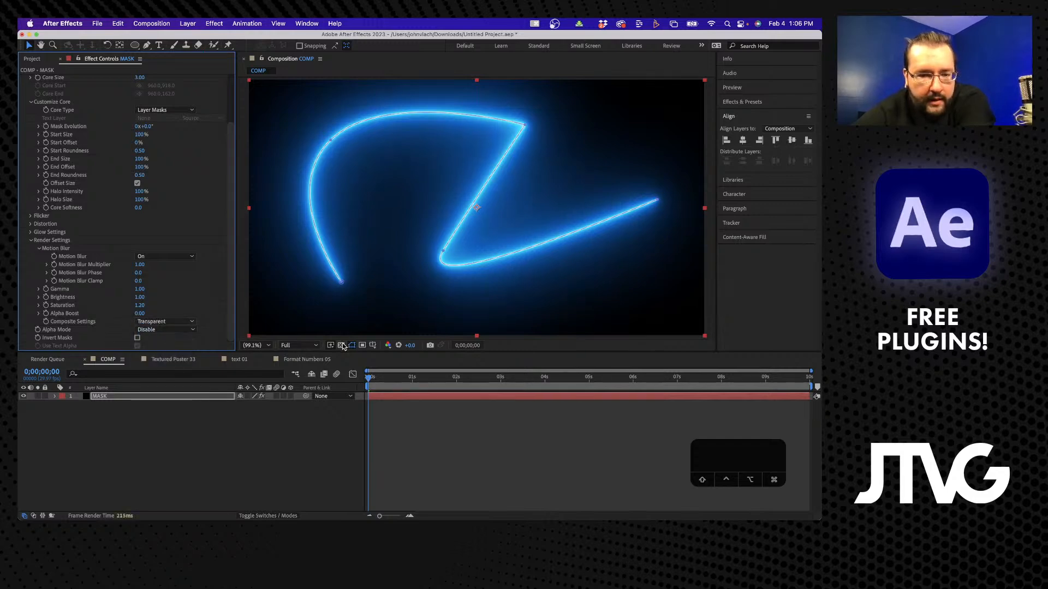
# Show the composition over the transparency grid at 50% magnification and deselect the MASK layer.
pyautogui.click(342, 346)
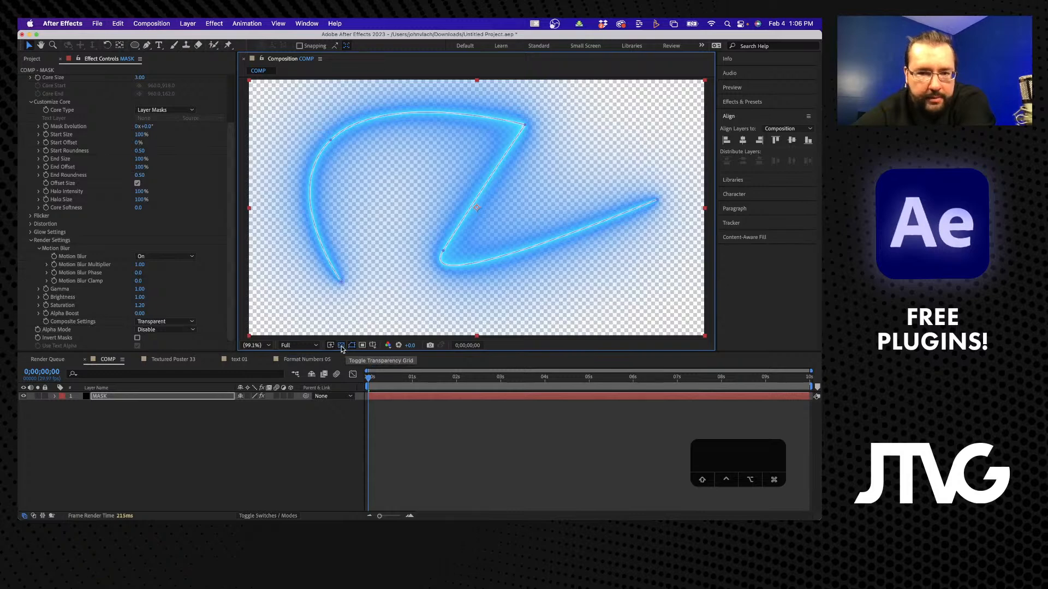
pyautogui.press(',')
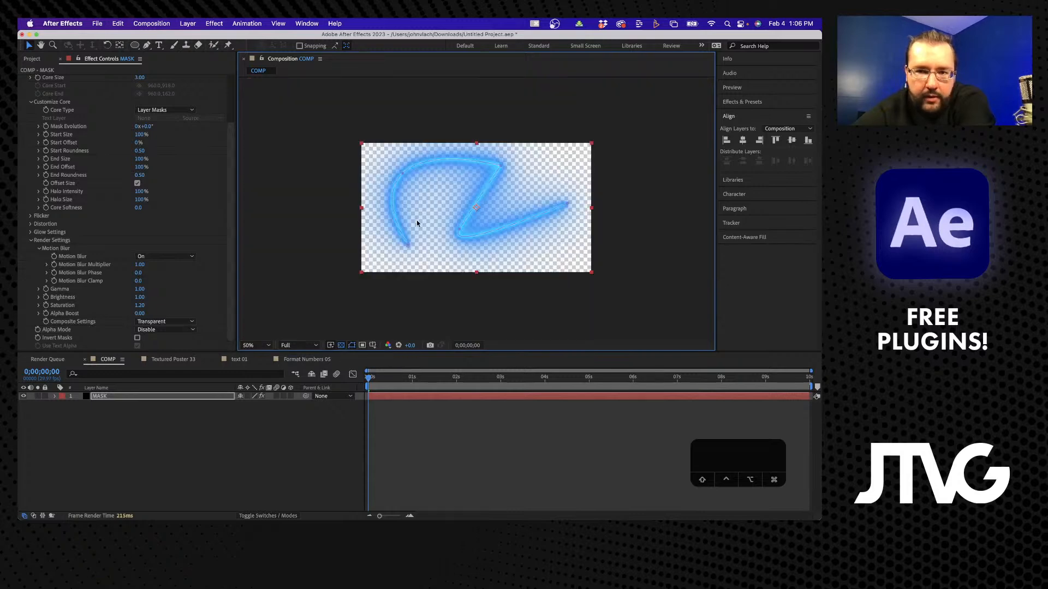
pyautogui.click(144, 454)
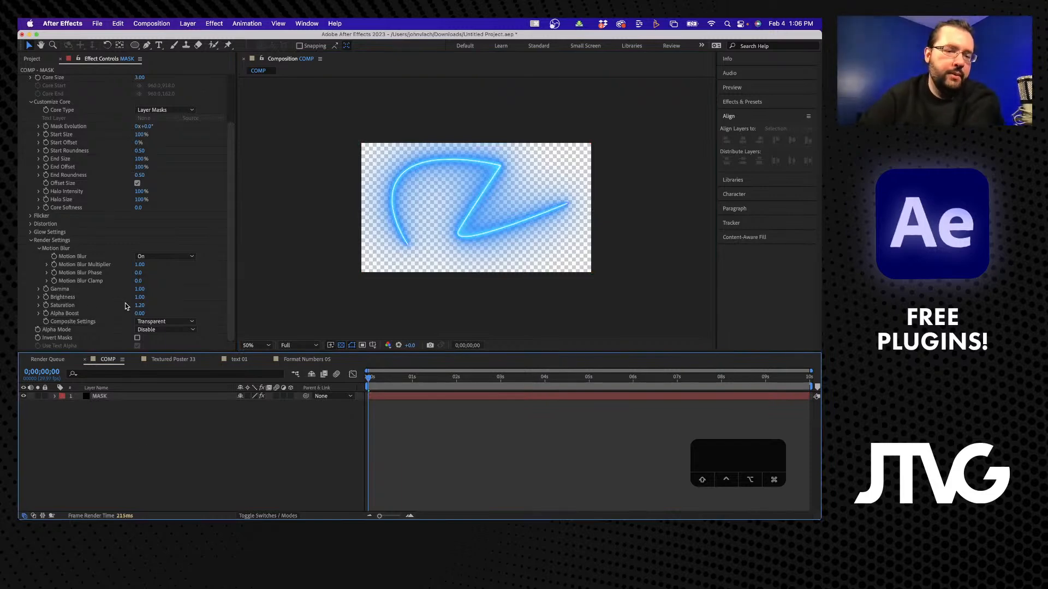
# Collapse the Saber effect's Render Settings group and leave no layer or effect selected.
pyautogui.scroll(3, 103, 298)
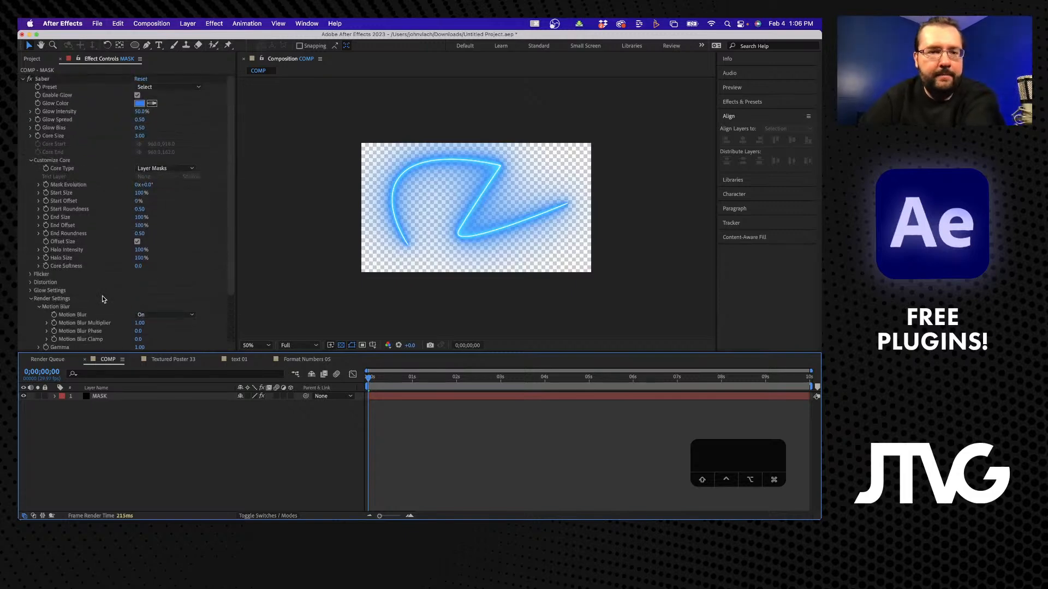
pyautogui.click(52, 300)
pyautogui.click(30, 299)
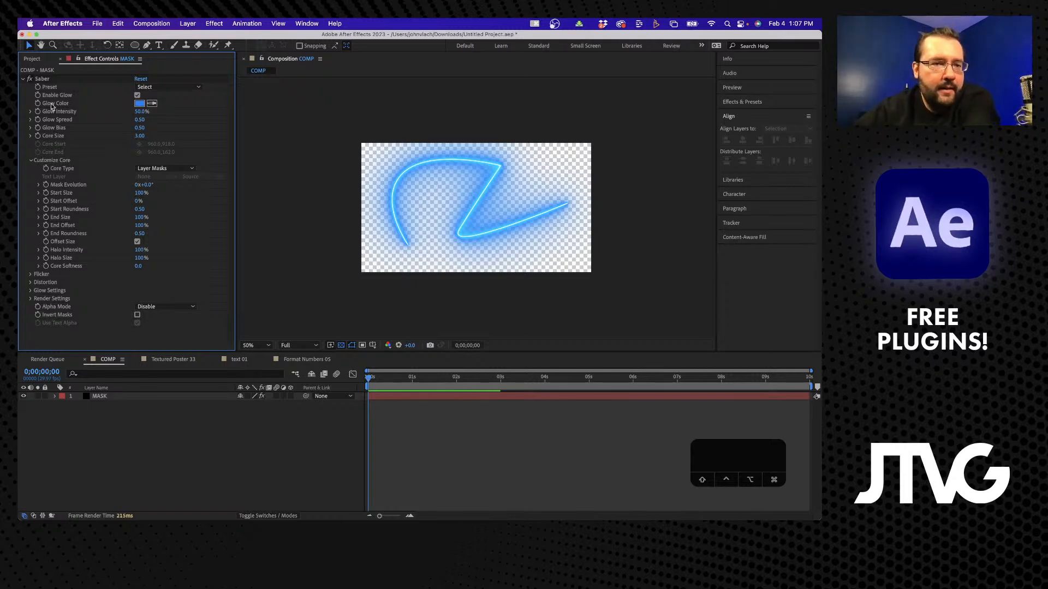
pyautogui.click(41, 79)
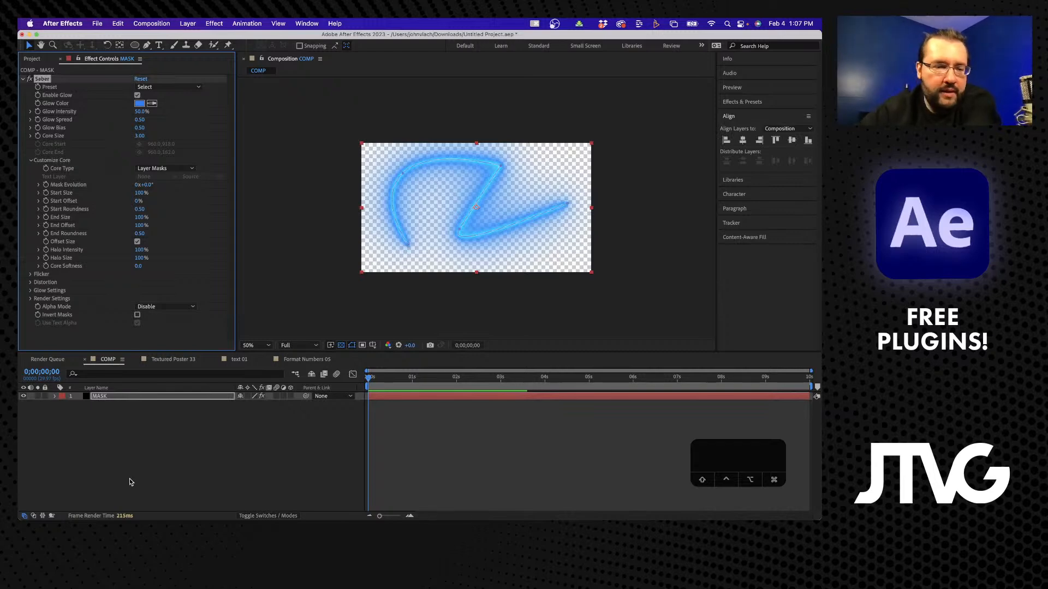
pyautogui.click(116, 440)
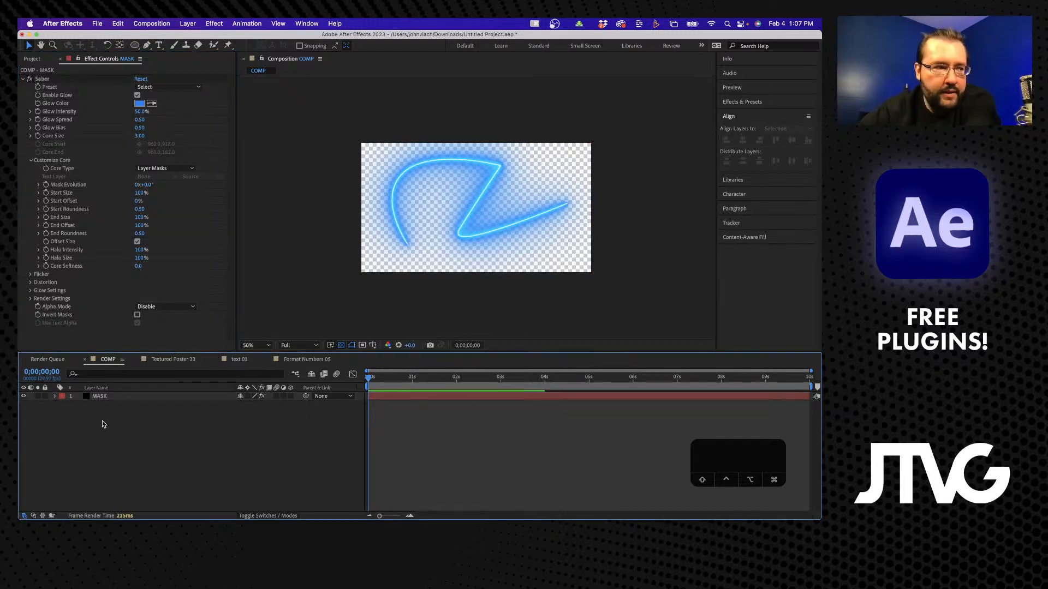
pyautogui.moveTo(293, 517)
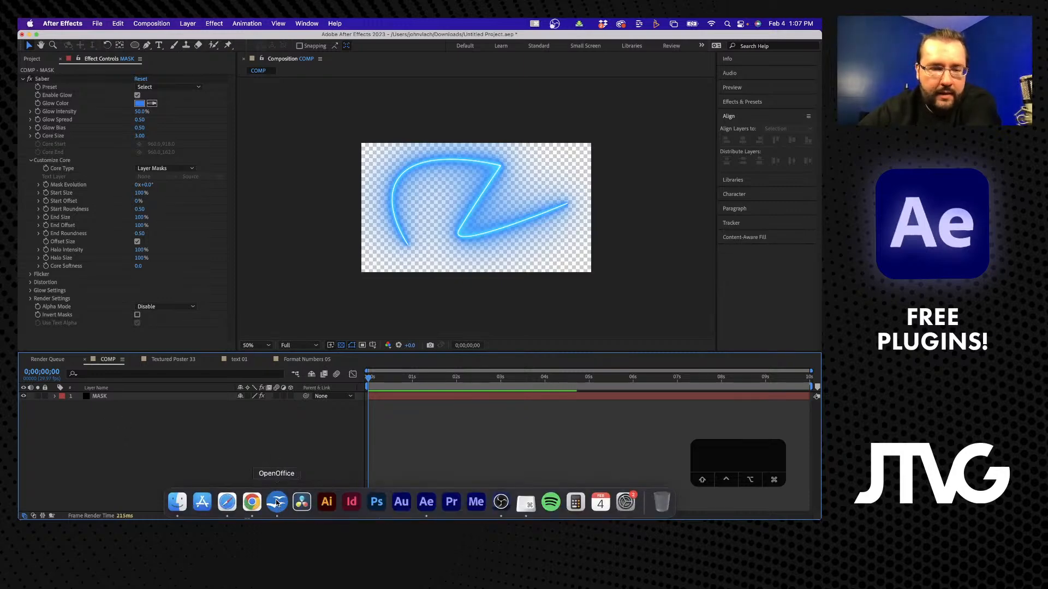
pyautogui.click(506, 501)
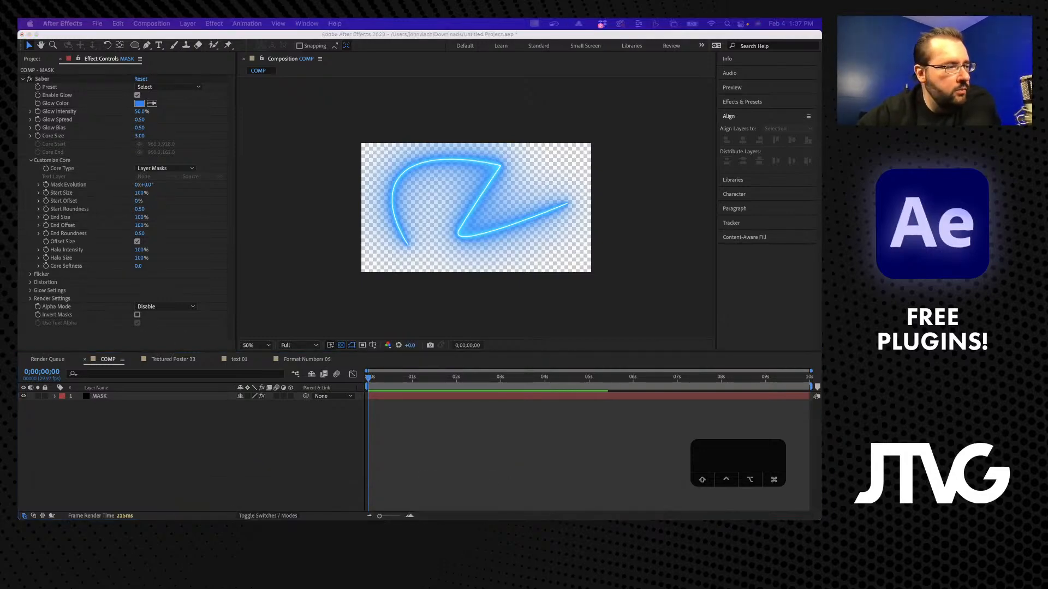